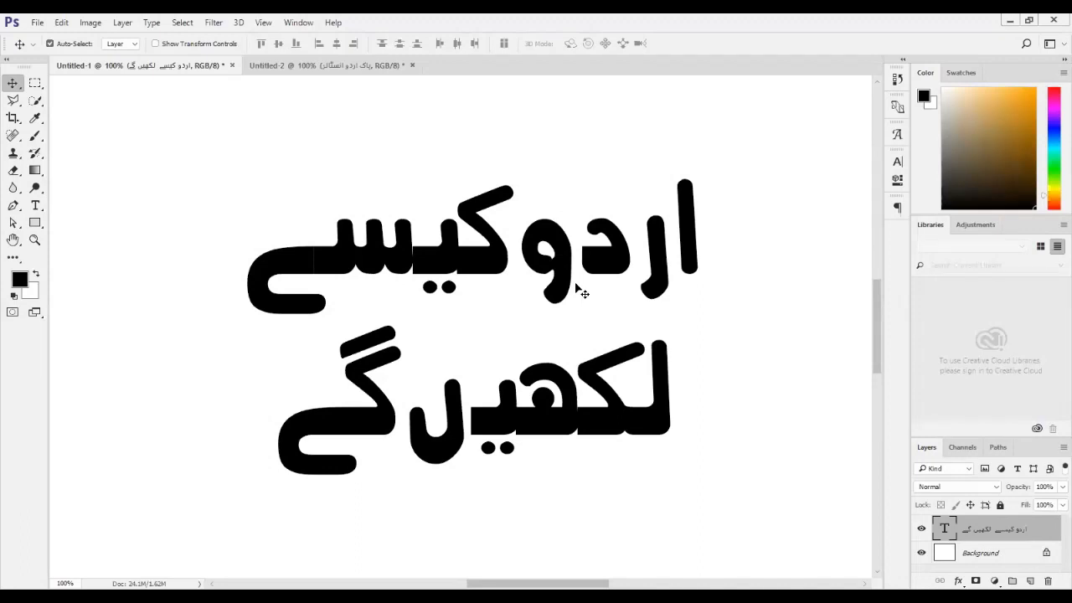
Switch to the Untitled-2 document holding the two bold Urdu text lines.
left_click(295, 71)
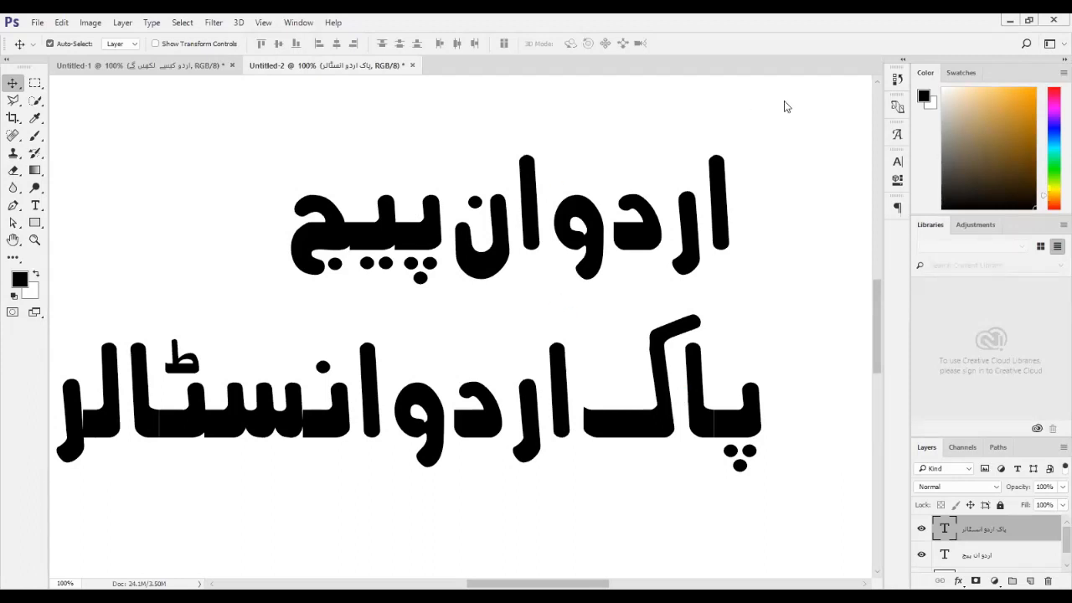
Launch InPage and drag its loading window off the Urdu text.
key("alt+Tab")
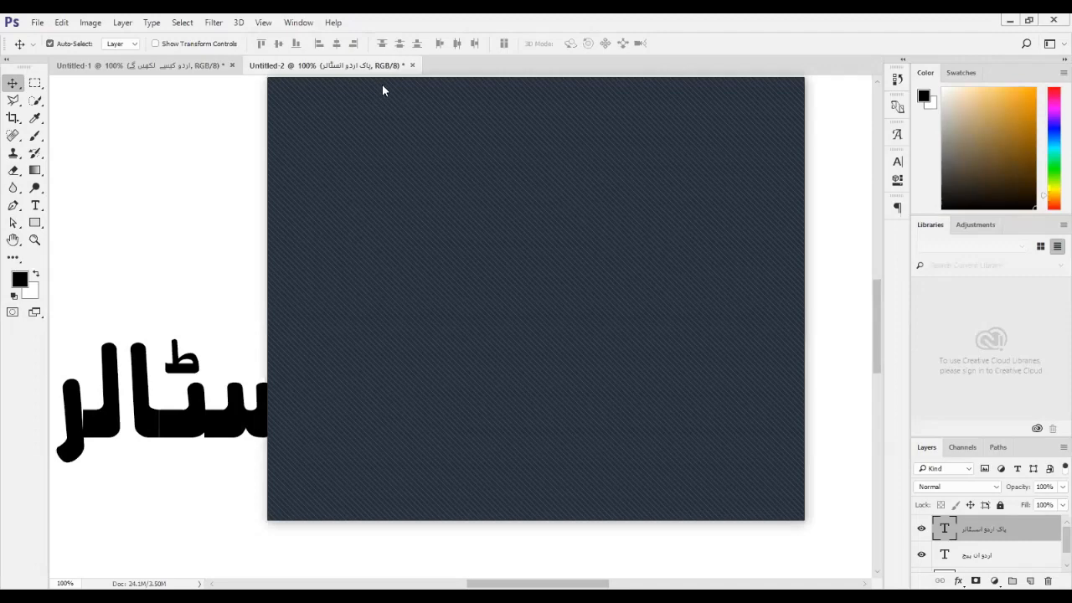
left_click_drag(792, 85, 1021, 322)
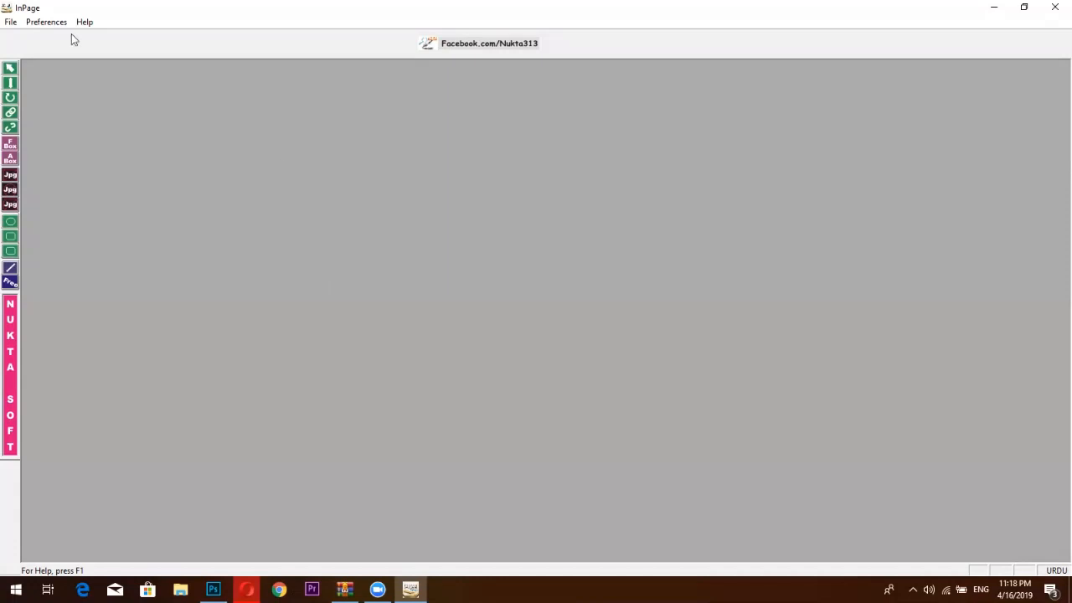
Create a new blank A4 portrait, right-to-left InPage document.
left_click(10, 22)
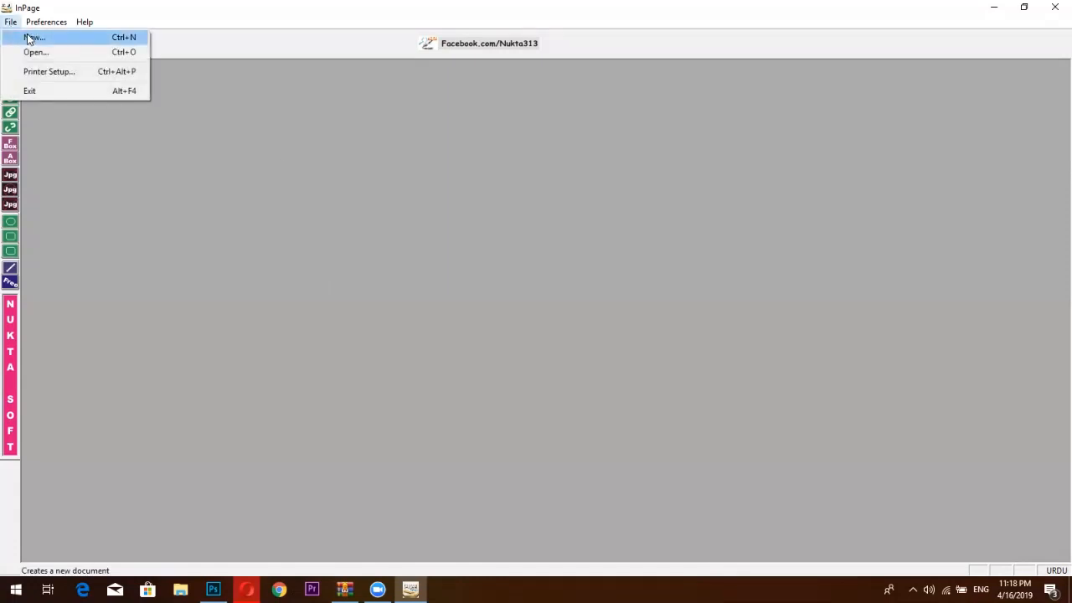
left_click(29, 37)
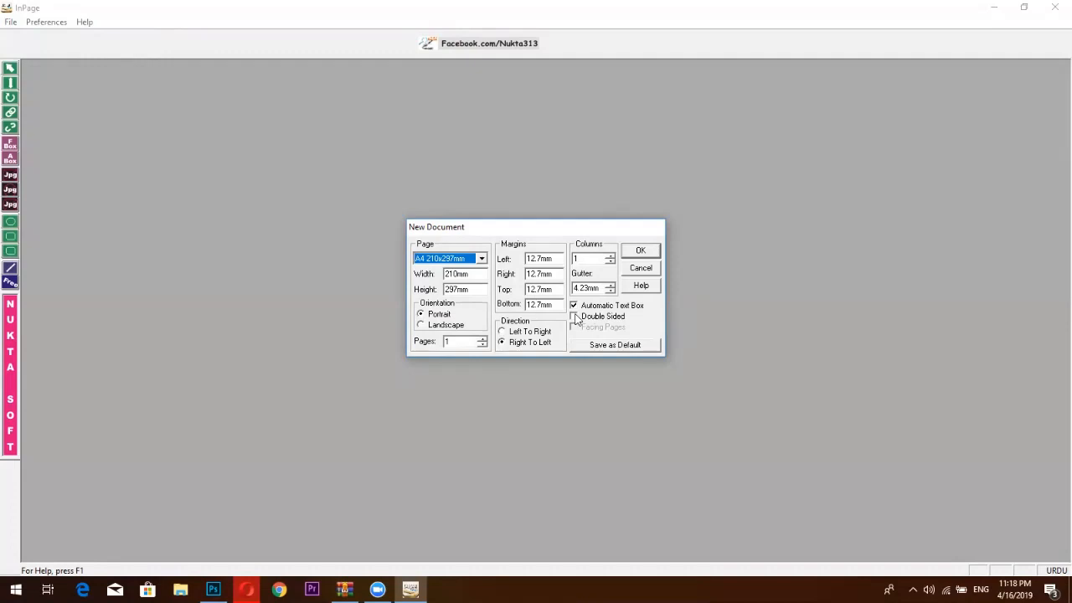
left_click(649, 251)
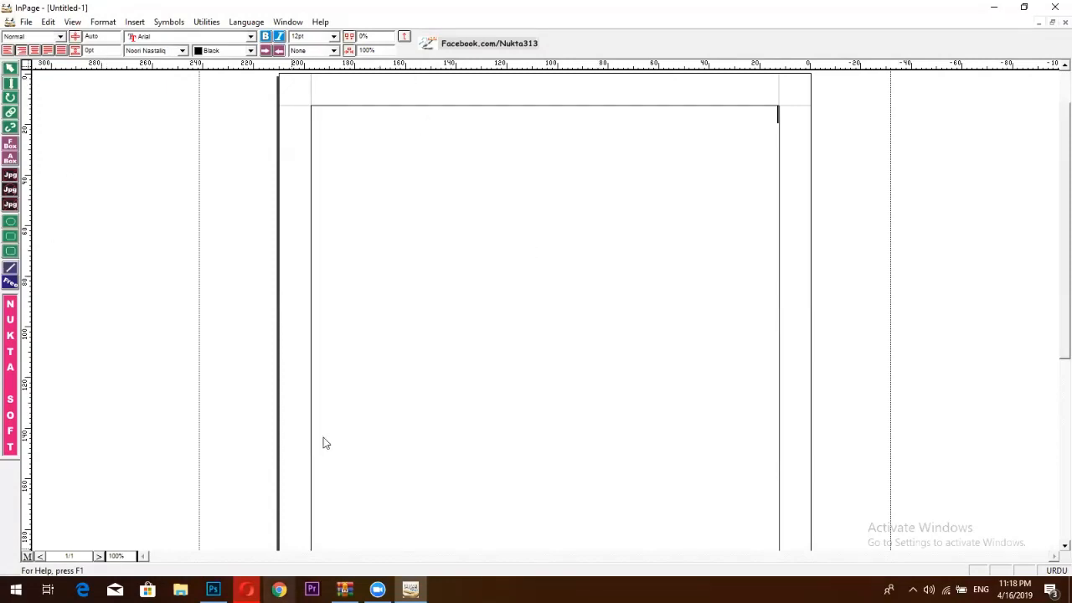
Run a 'pheotonic' image search in Opera and open the second Urdu phonetic keyboard layout image.
left_click(994, 7)
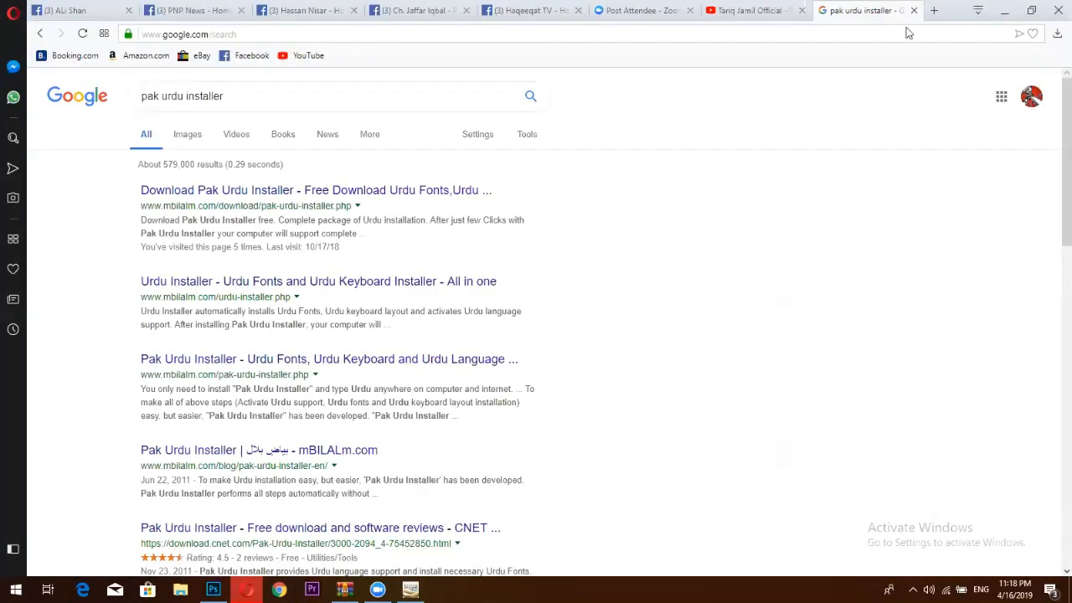
key("ctrl+t")
type("ph")
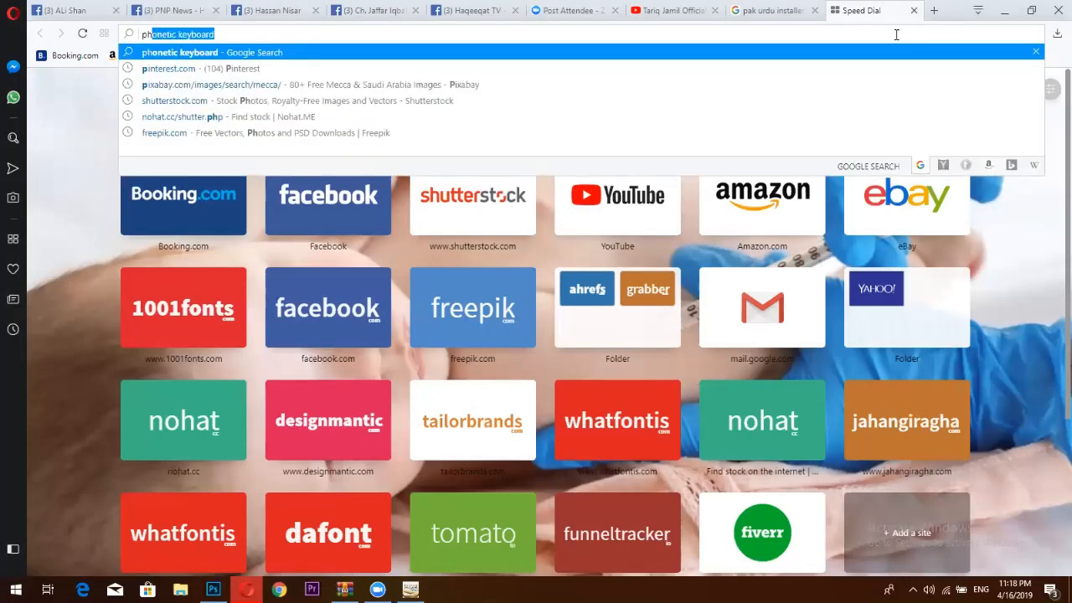
type("eotonic")
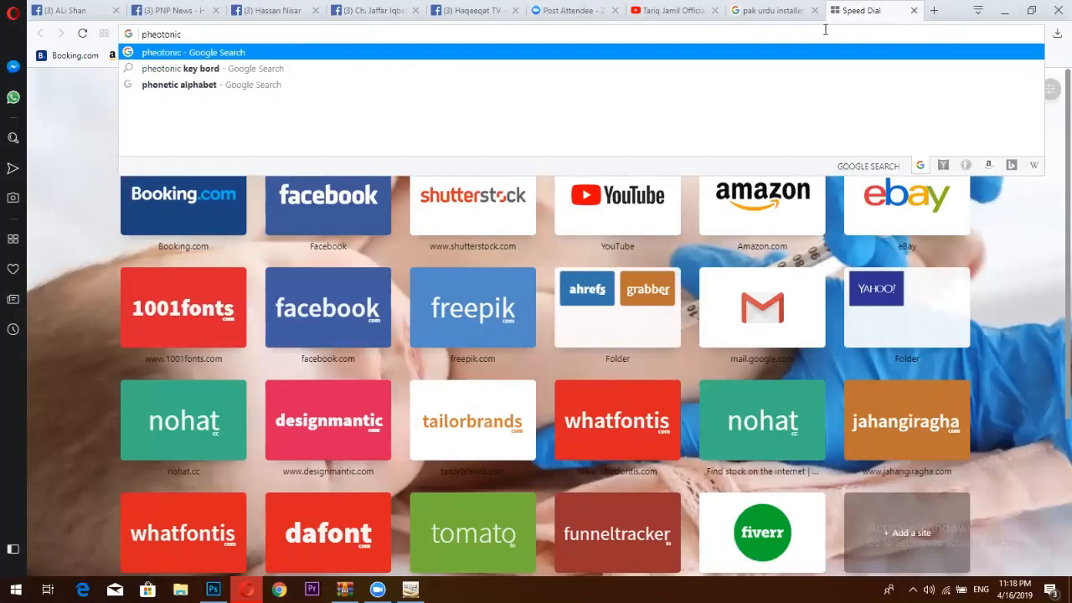
left_click(476, 68)
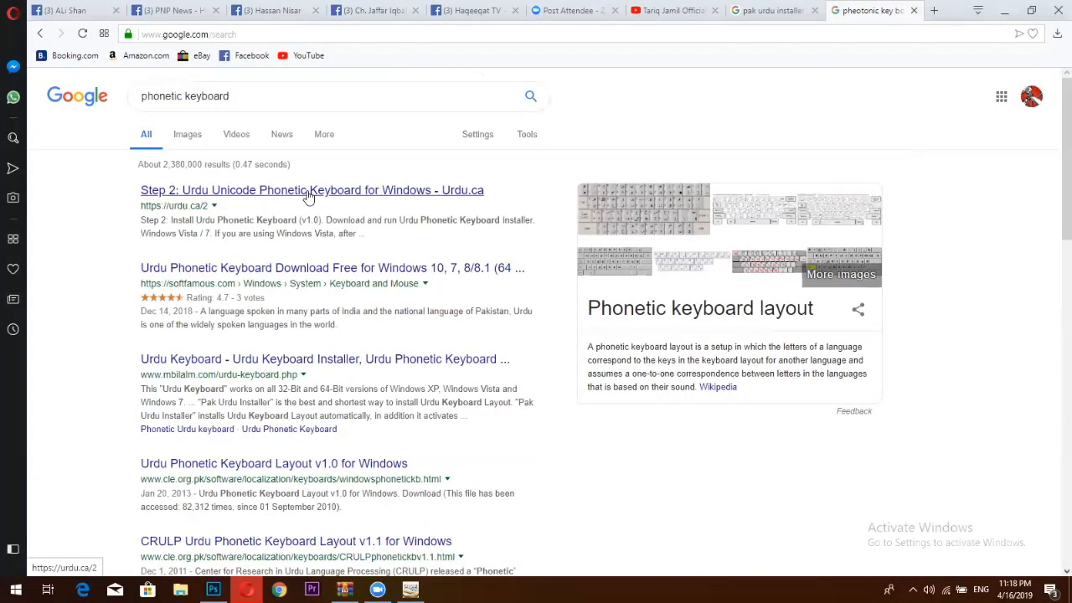
left_click(187, 134)
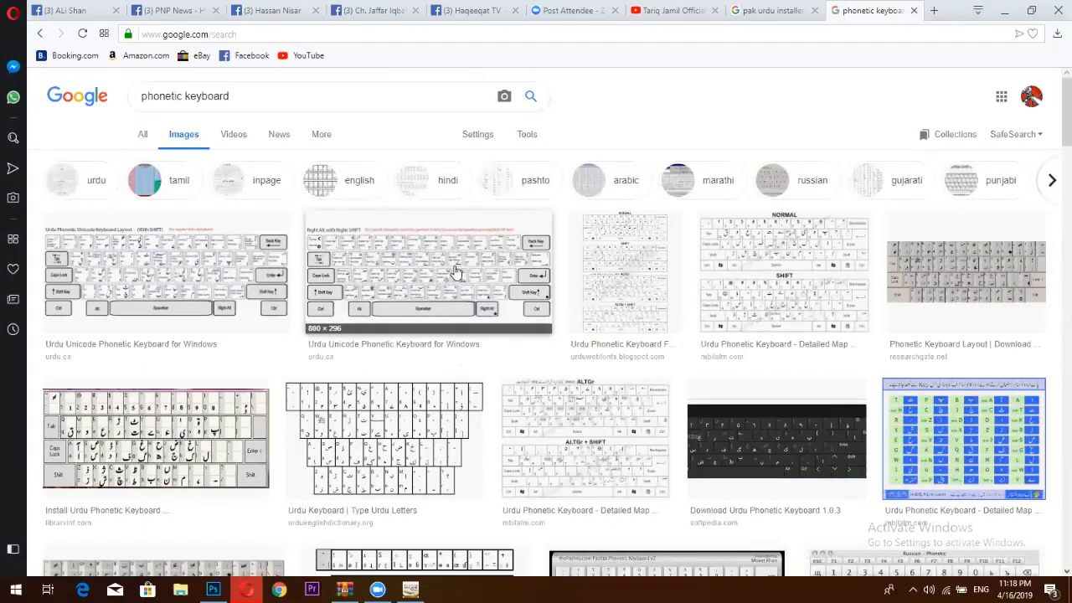
left_click(449, 272)
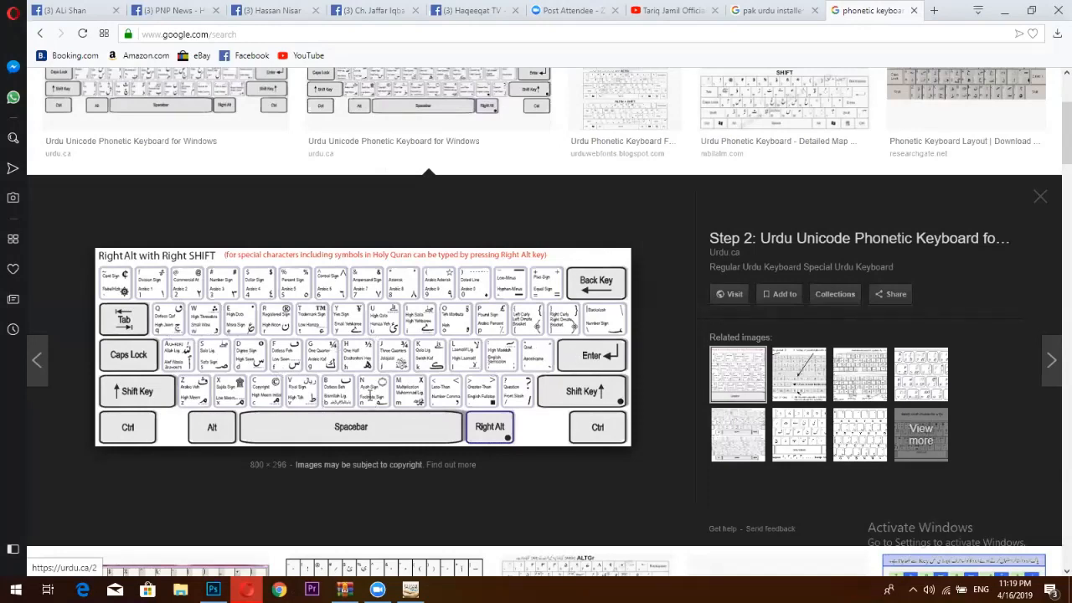
key("alt+Tab")
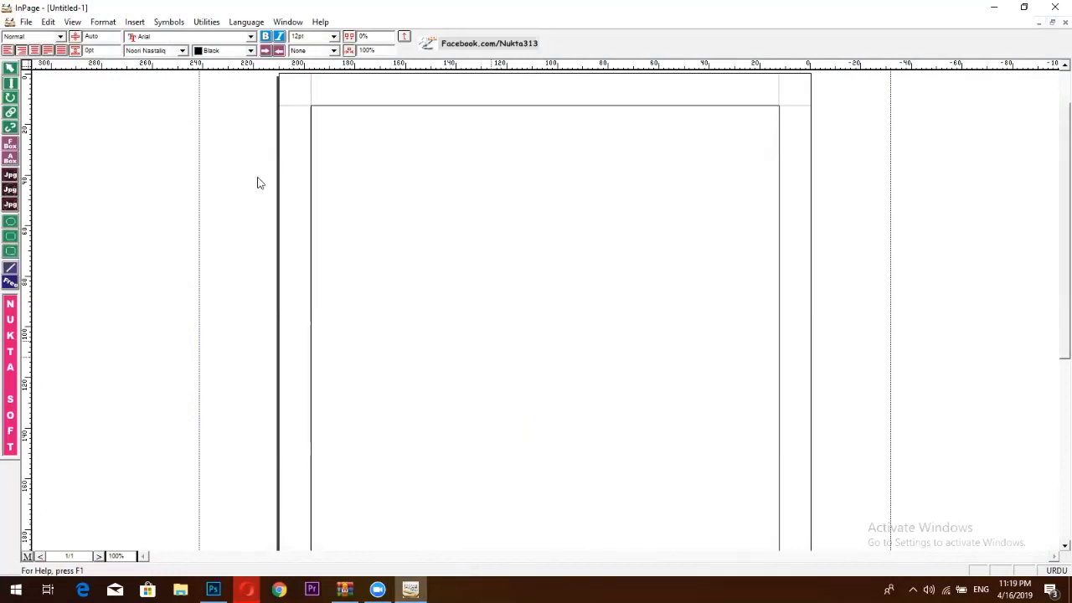
Set InPage's keyboard layout to Phonetic in Keyboard Preferences.
left_click(47, 22)
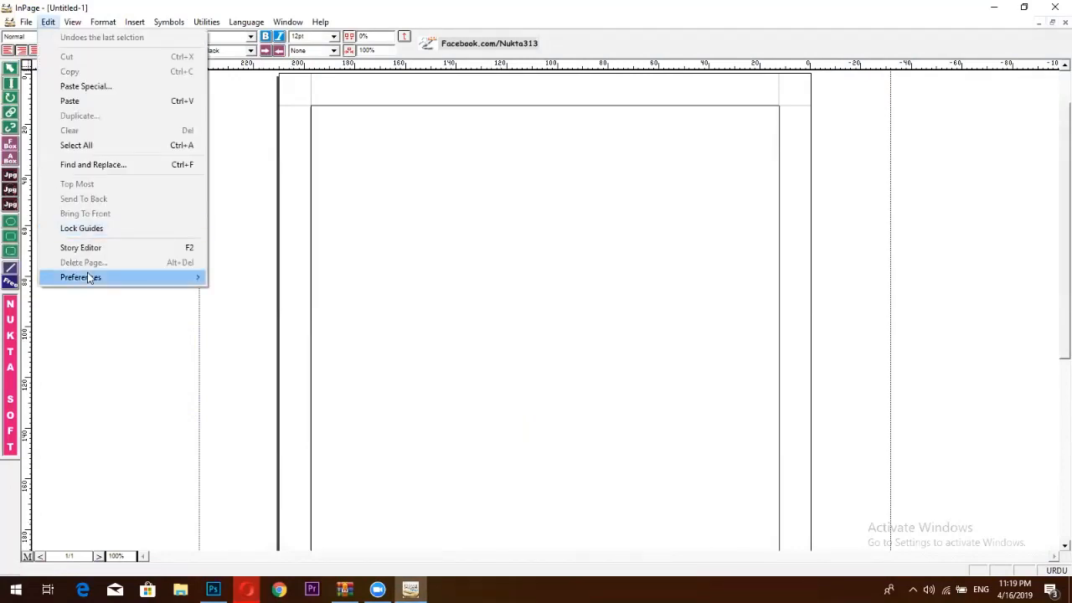
mouse_move(87, 277)
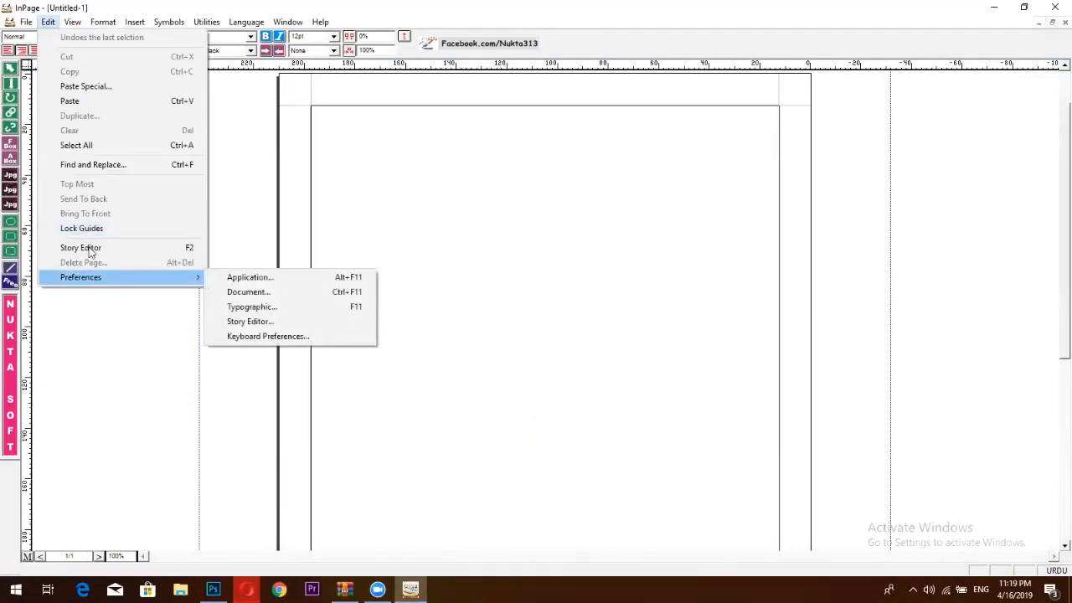
mouse_move(72, 22)
left_click(285, 335)
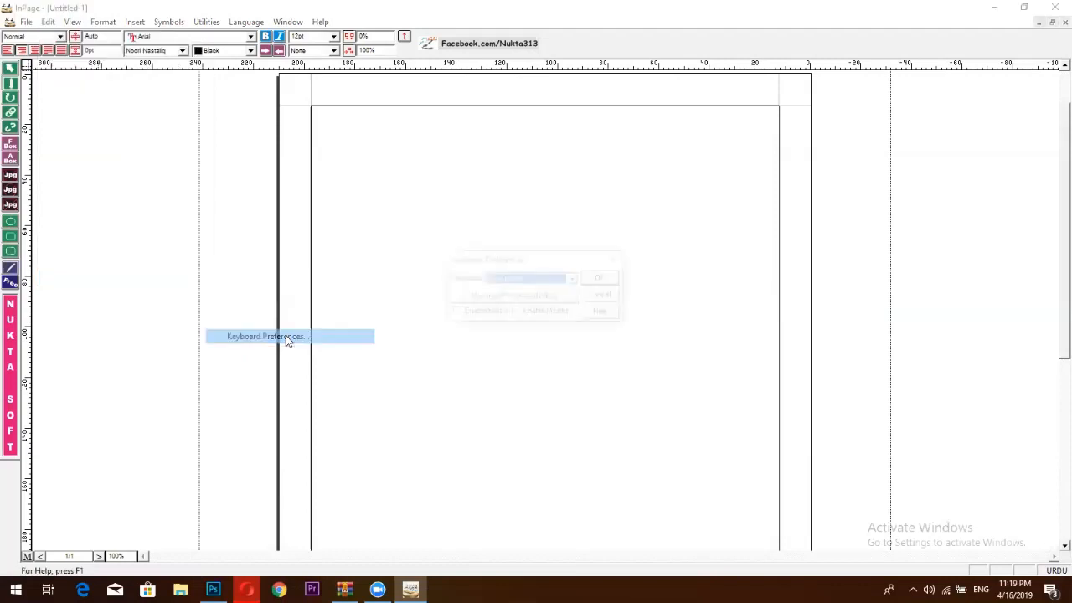
left_click(509, 280)
left_click(508, 317)
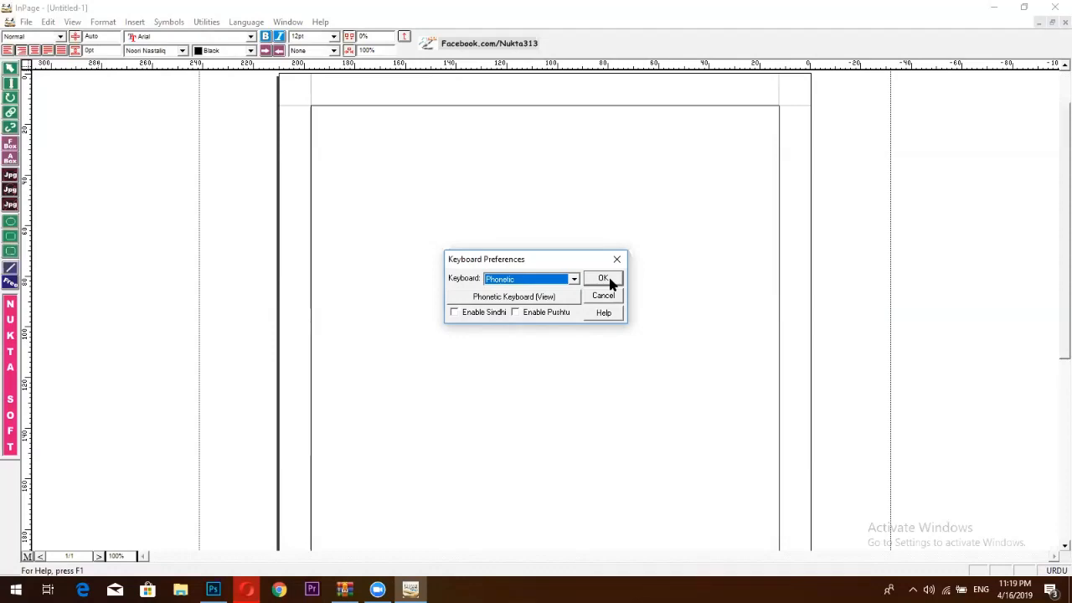
left_click(603, 279)
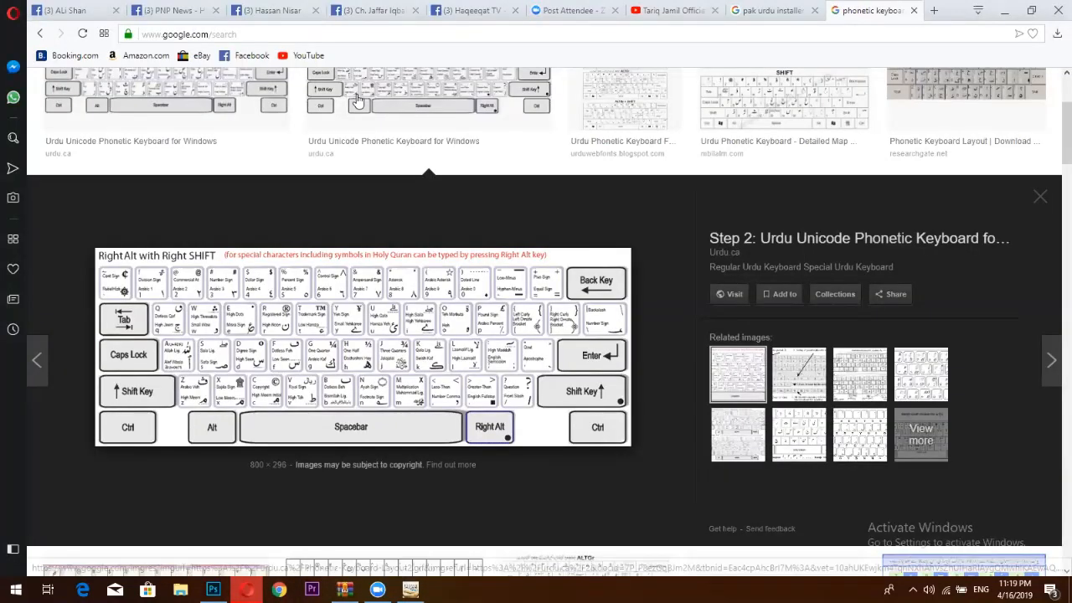
Look over the Haqeeqat TV Facebook page in Opera.
left_click(479, 8)
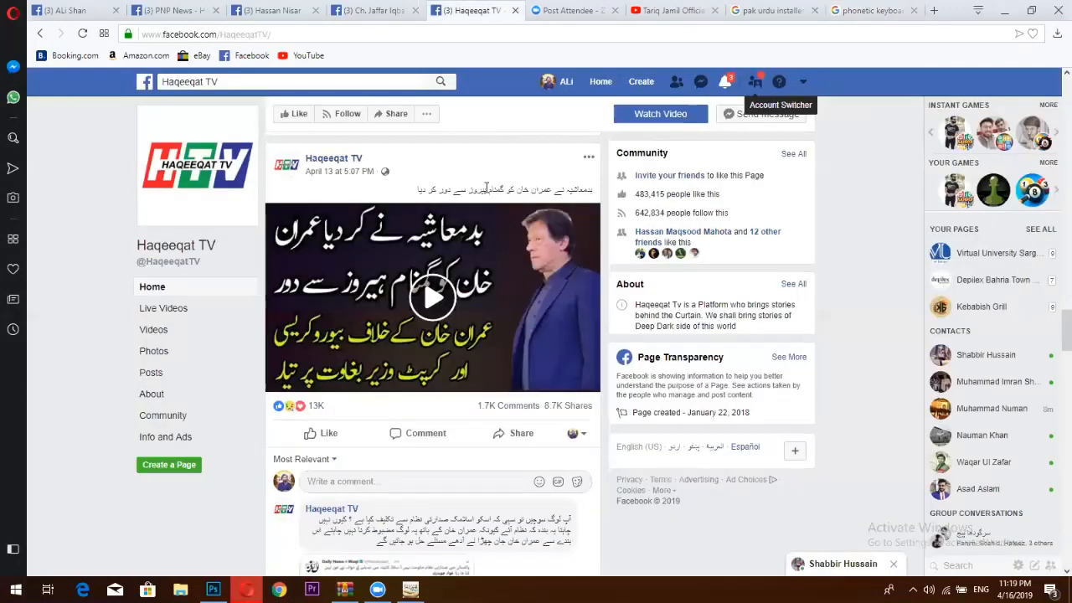
scroll(402, 196, "up", 3)
scroll(402, 196, "down", 3)
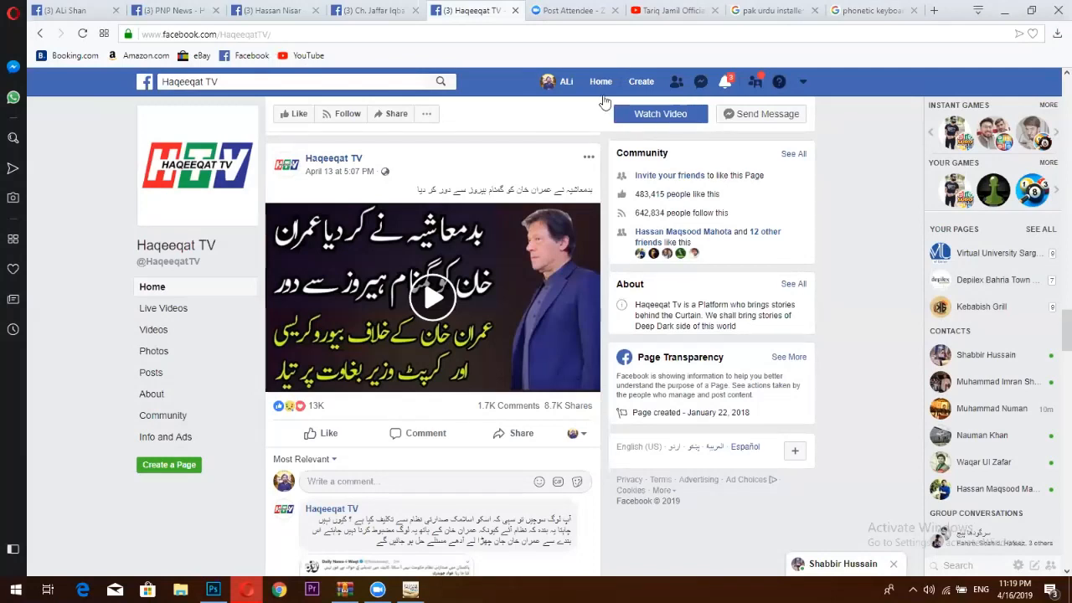
left_click(569, 10)
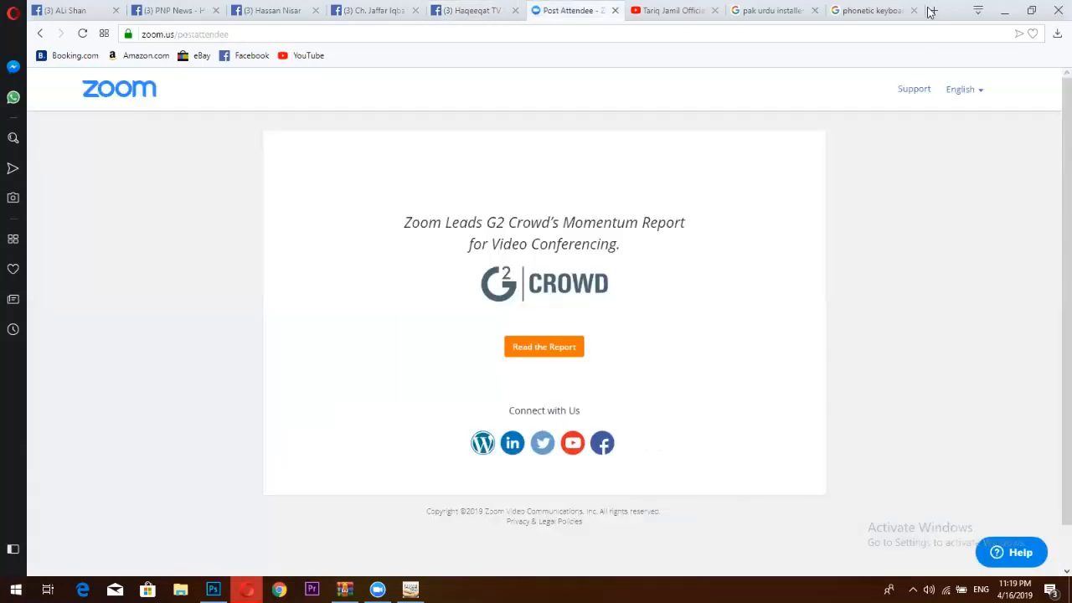
Search Facebook for 'pnp' and review the posts on the PNP News page.
left_click(933, 11)
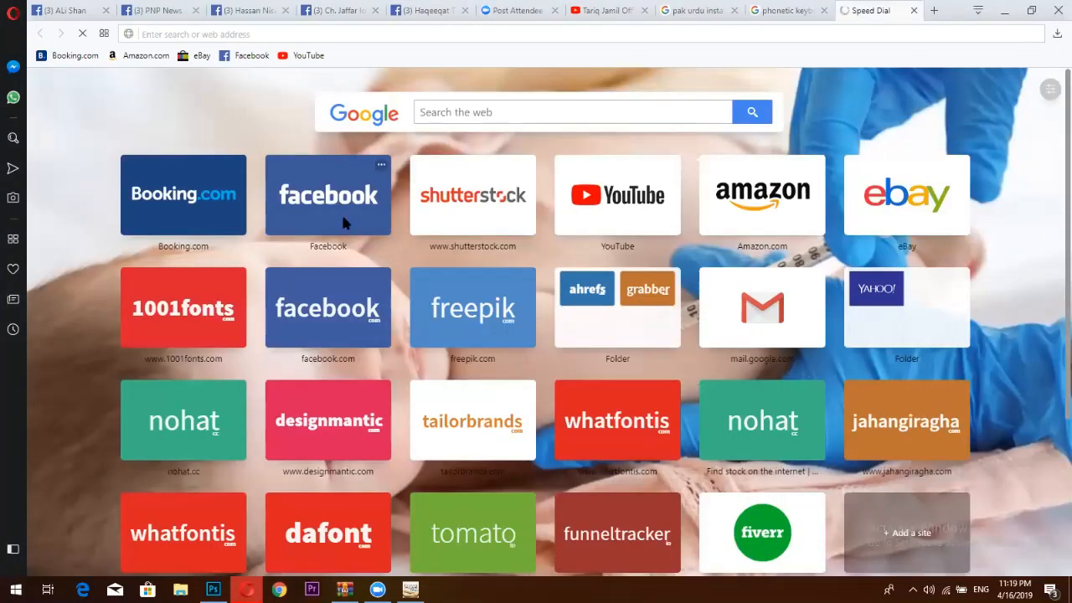
left_click(356, 220)
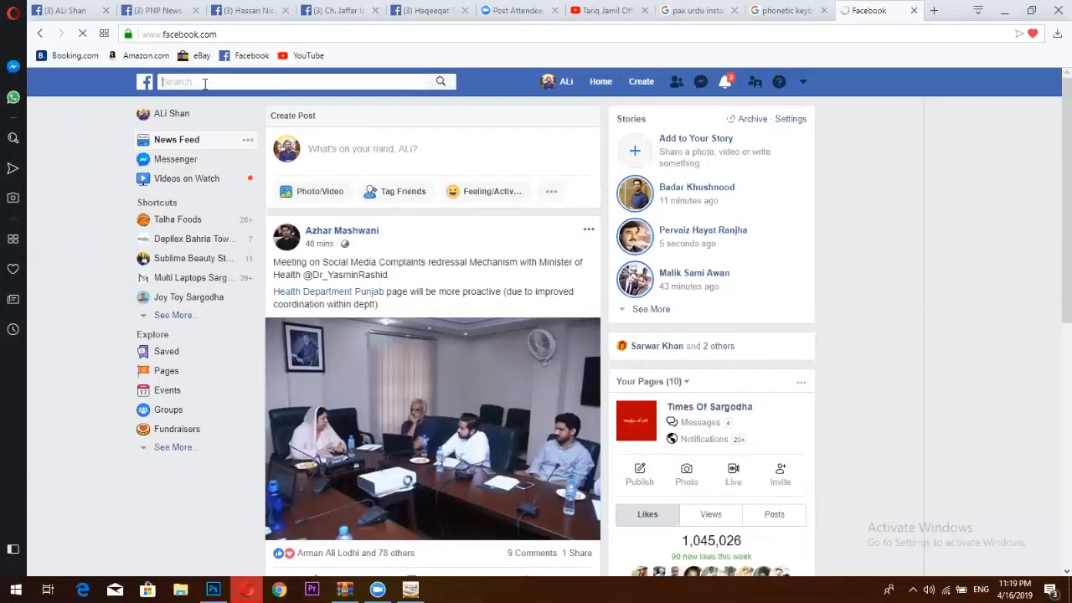
type("pnp")
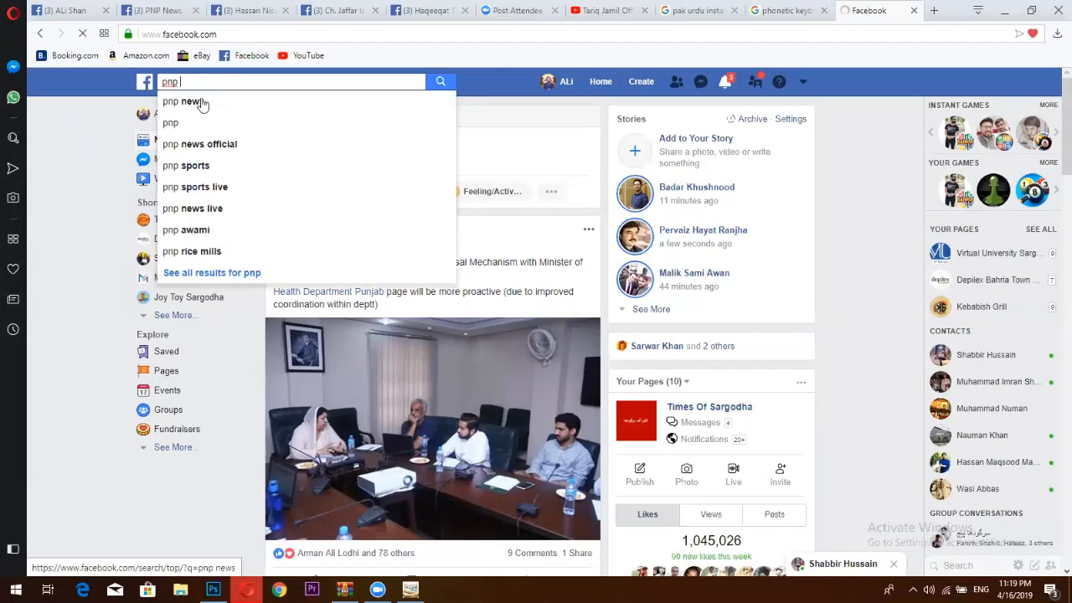
left_click(202, 104)
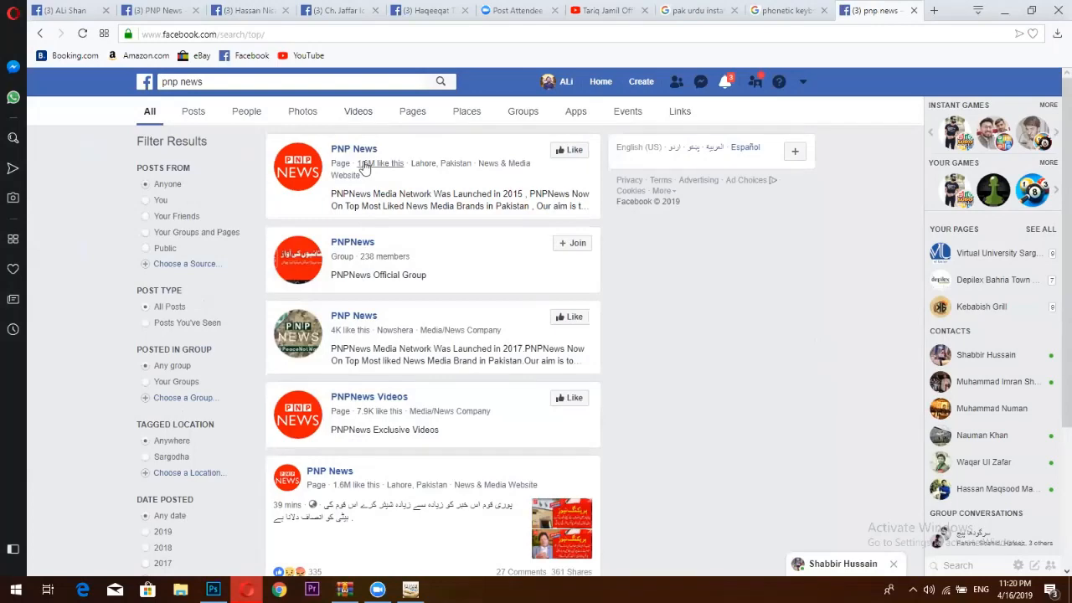
left_click(313, 168)
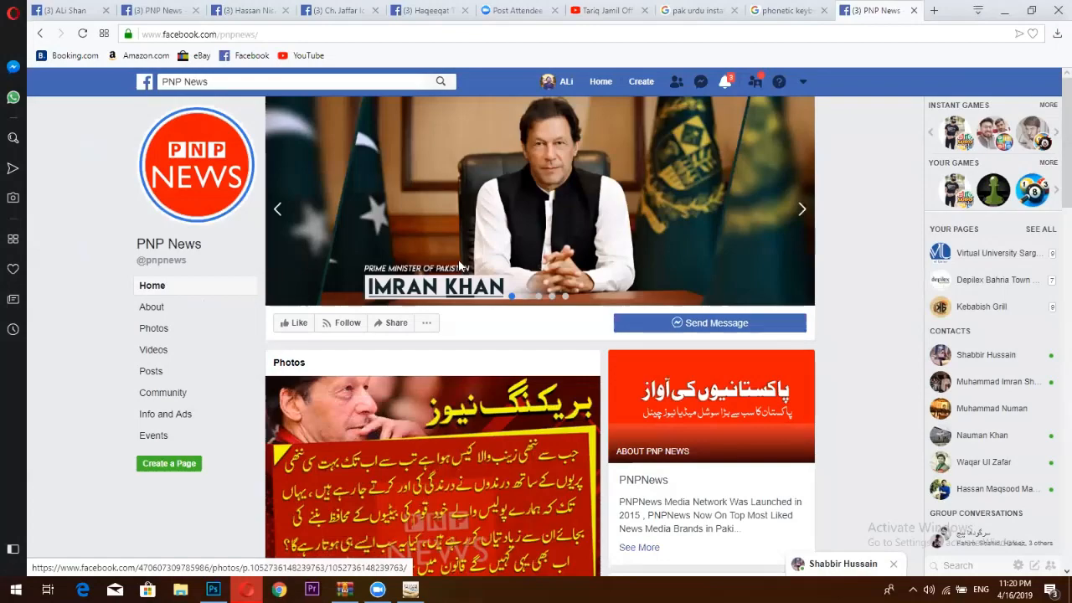
left_click(659, 324)
scroll(675, 426, "down", 2)
scroll(536, 335, "down", 8)
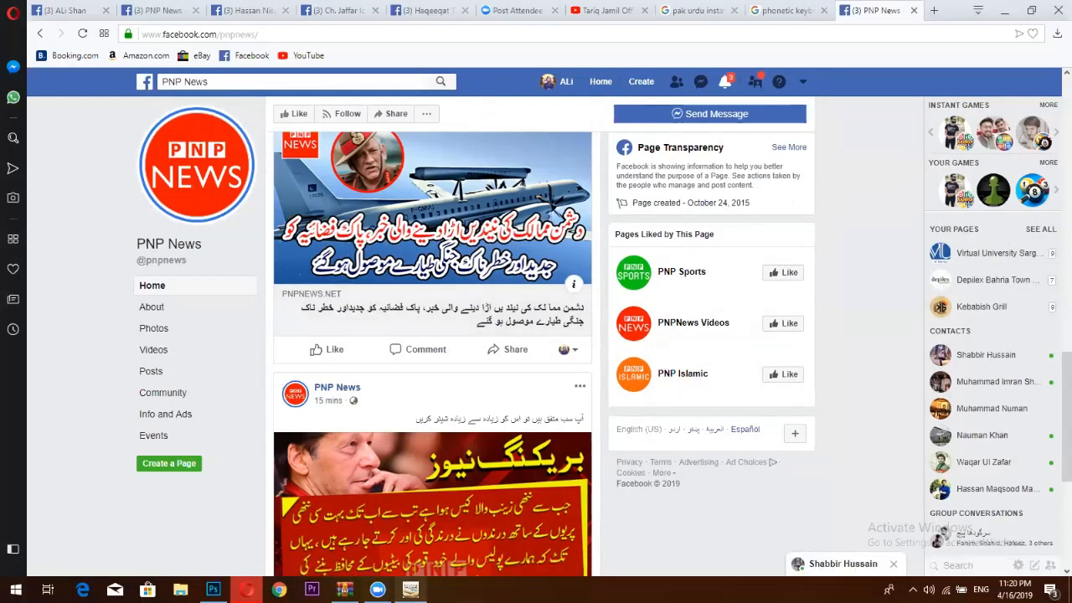
left_click(410, 590)
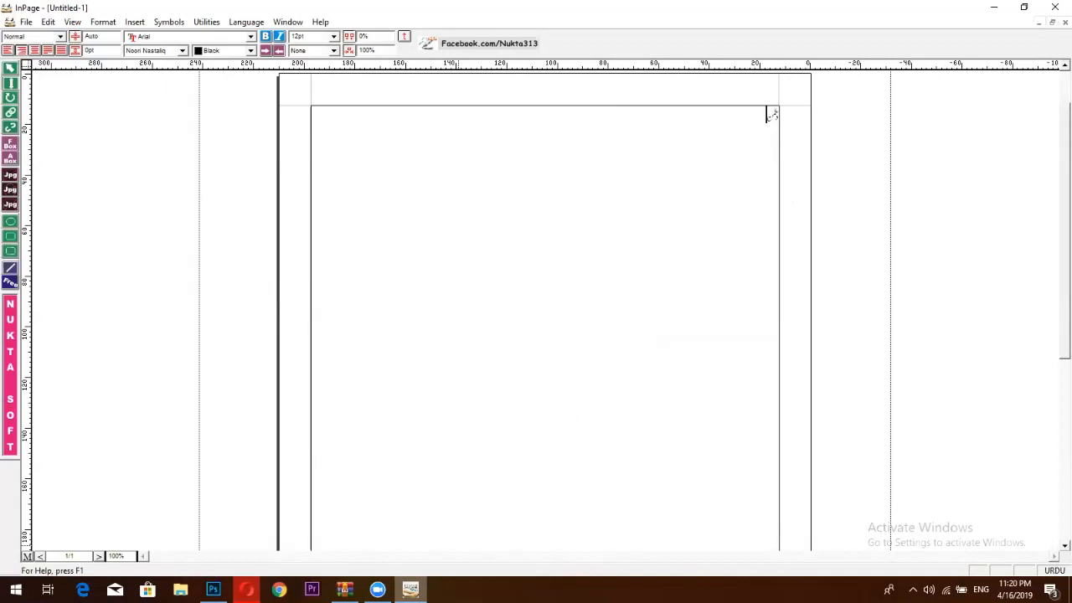
Type the first Urdu headline word and enlarge it to a large headline font size.
type("قطہر")
left_click_drag(747, 112, 786, 119)
left_click(334, 37)
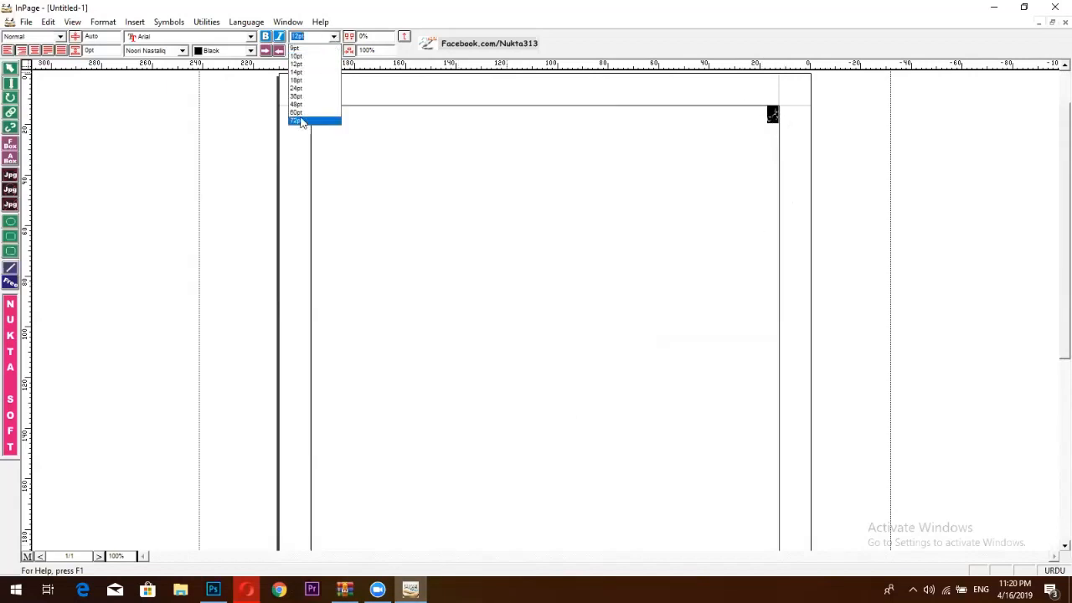
left_click(301, 123)
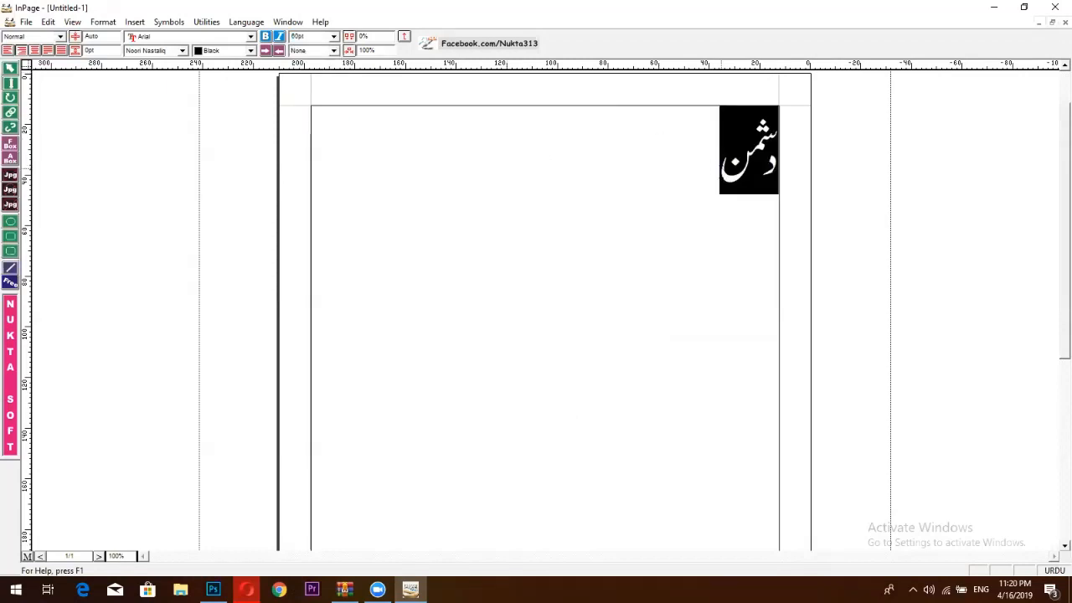
Complete the headline 'دشمن ممالک کی نیندیں اڑا دینے والی خبر', fixing typos along the way.
left_click(717, 168)
type("مم")
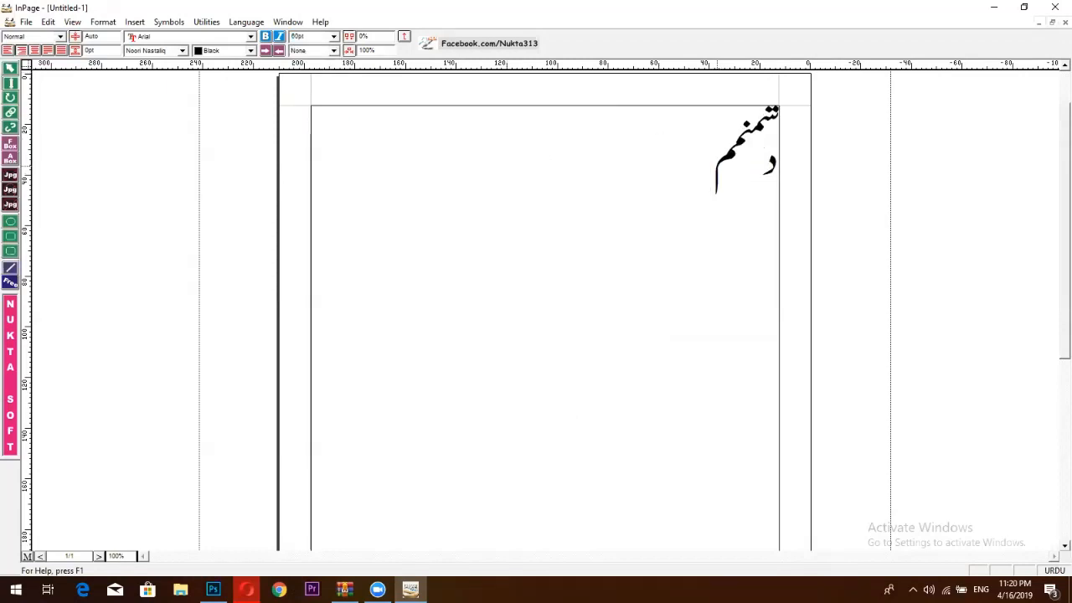
key("BackSpace")
key("BackSpace")
type("مما")
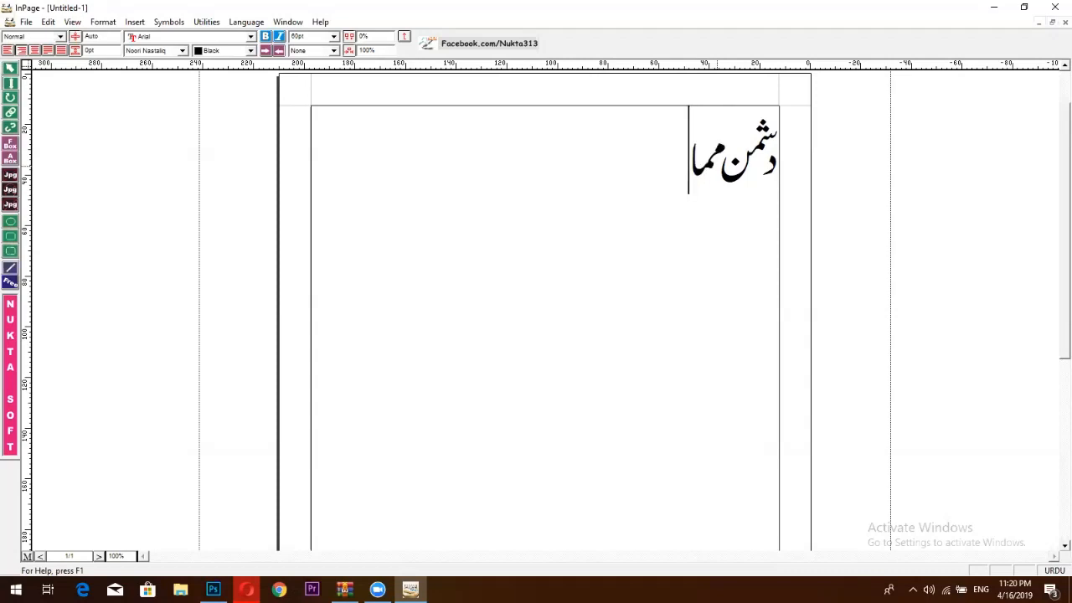
type("لک ک")
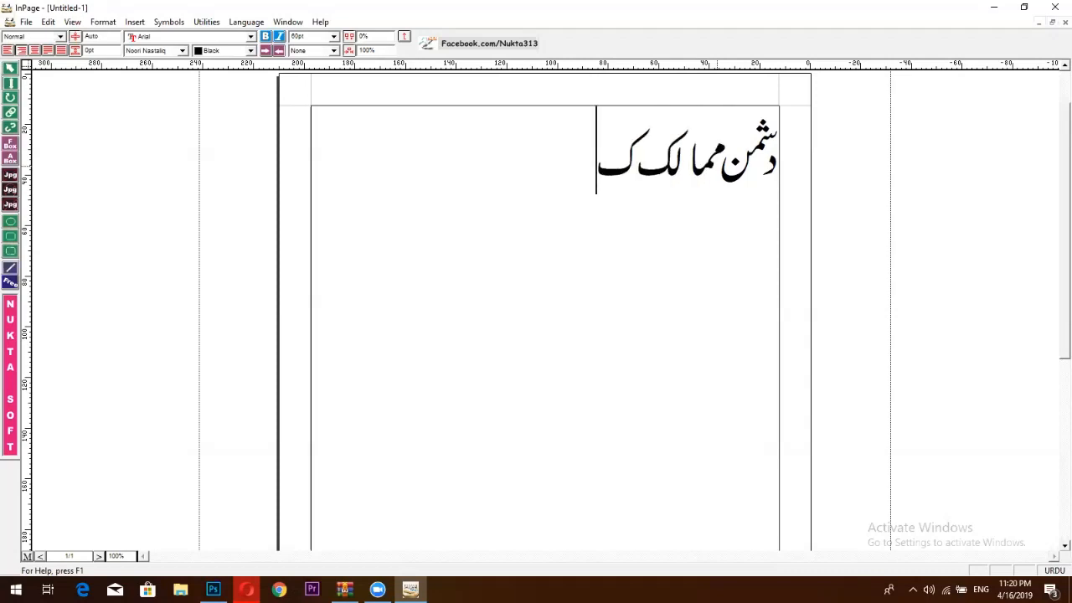
type("ی نی")
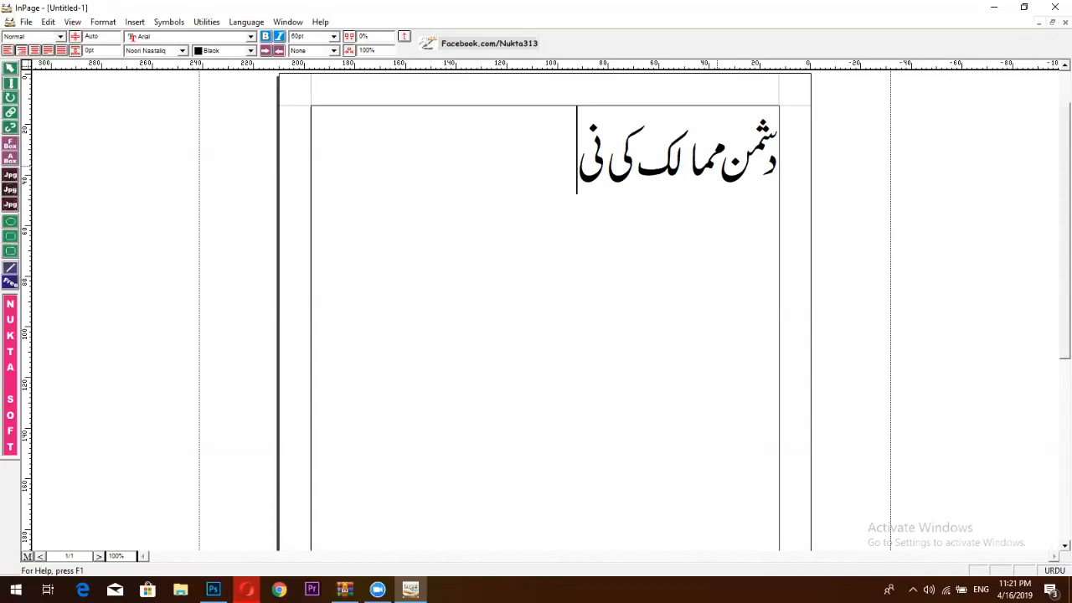
type("ین")
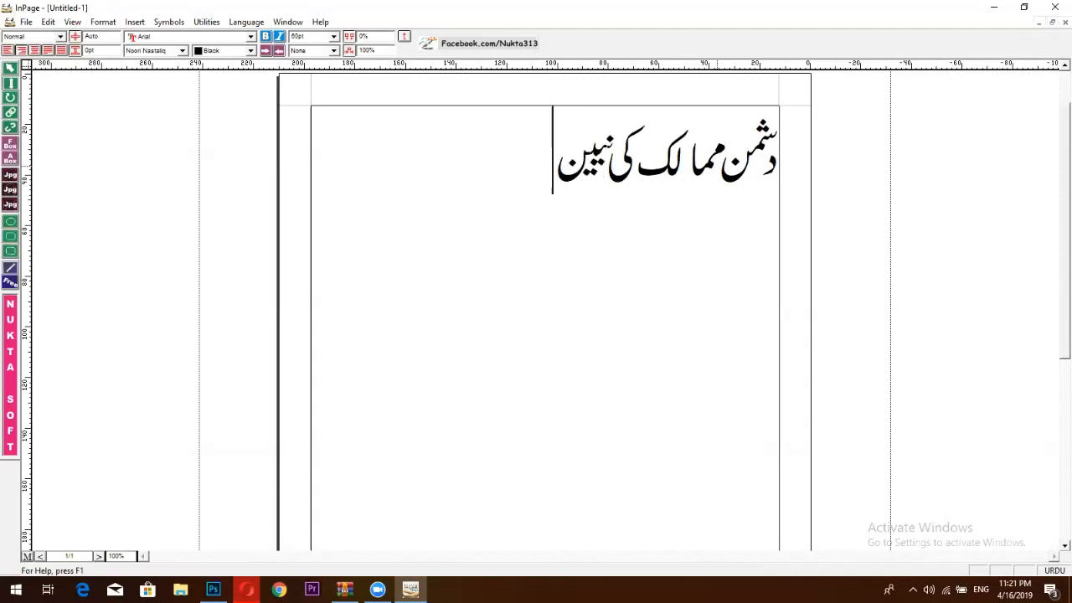
key("BackSpace")
type("دی")
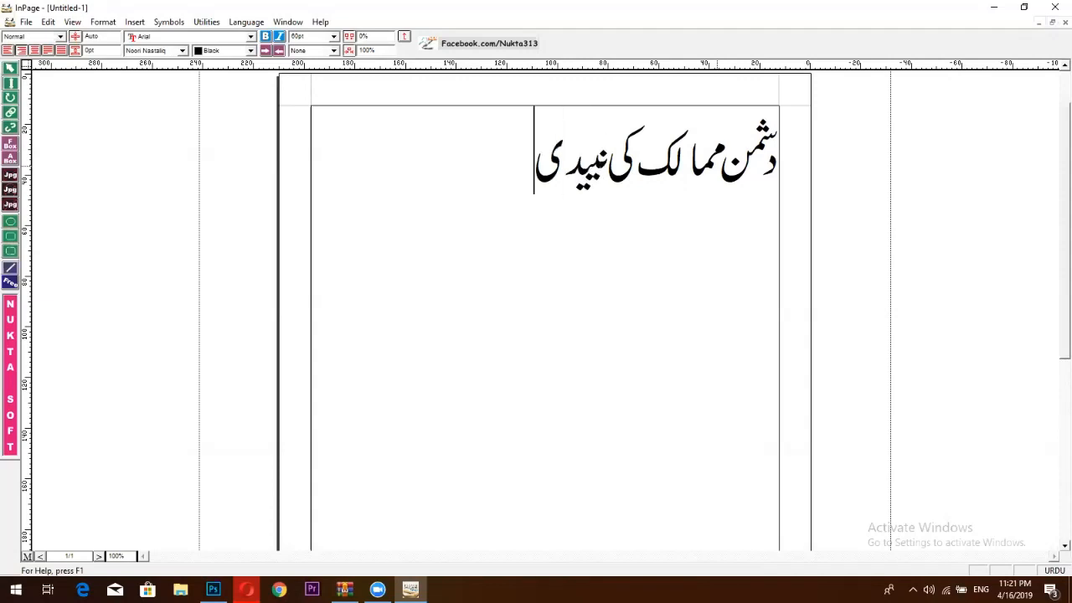
type("ں")
key("BackSpace")
key("BackSpace")
key("BackSpace")
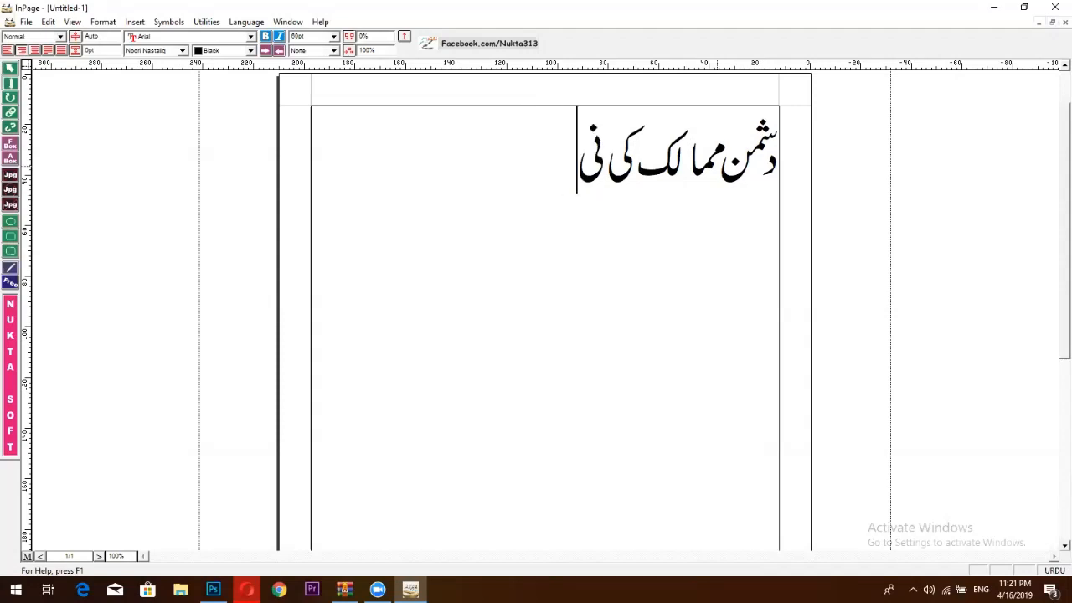
type("ند")
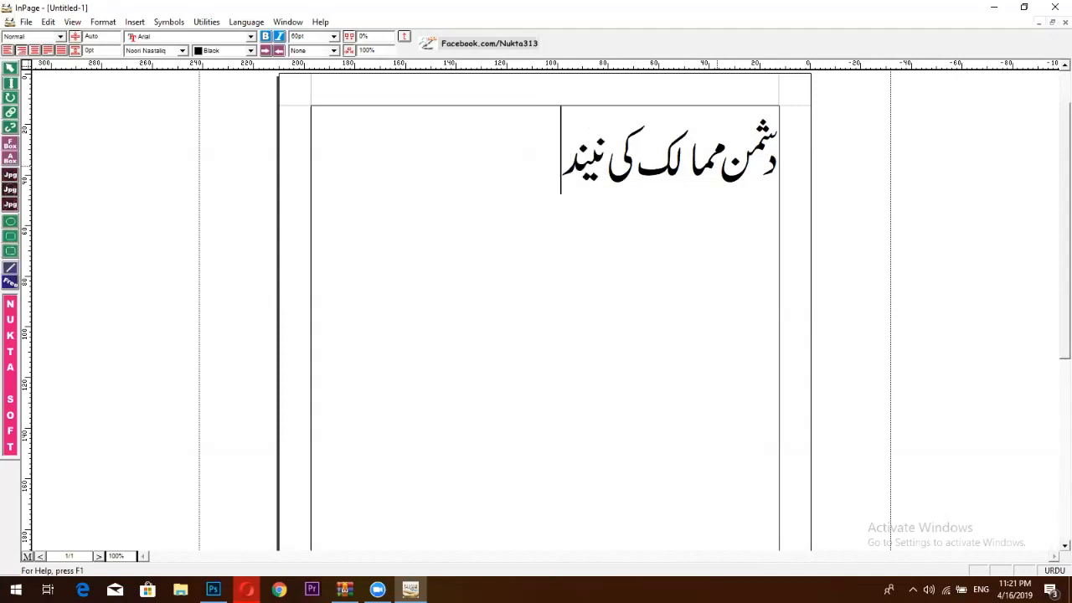
type("یں")
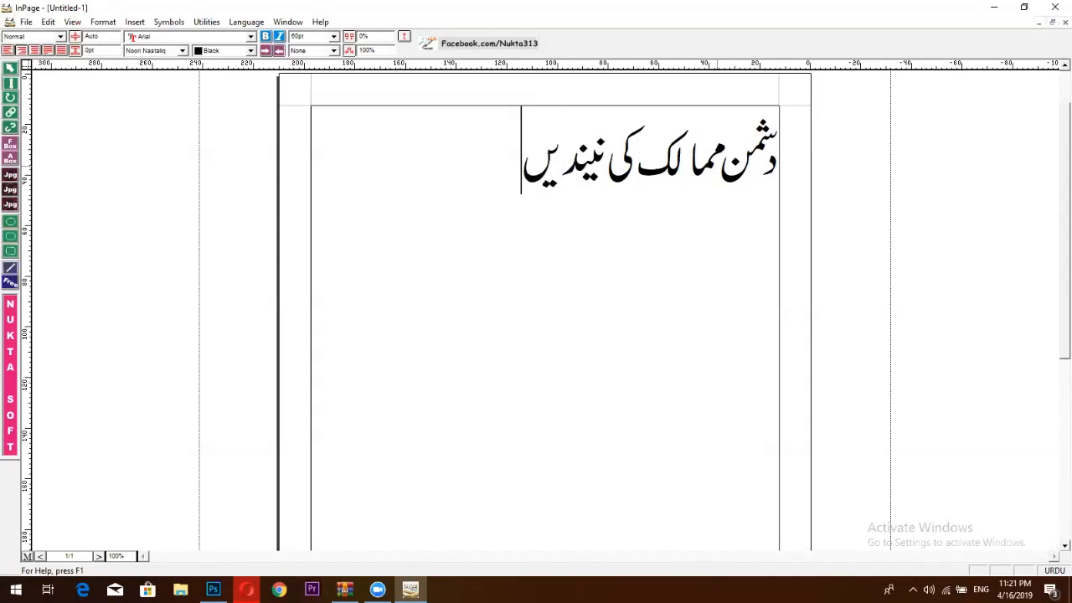
type(" اڑا")
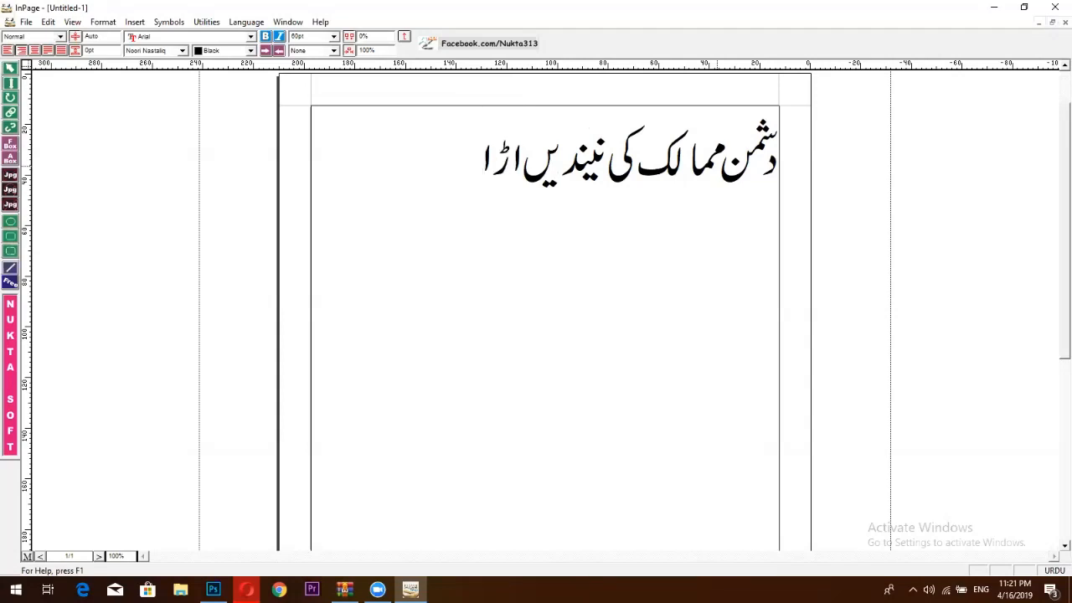
type(" دینے")
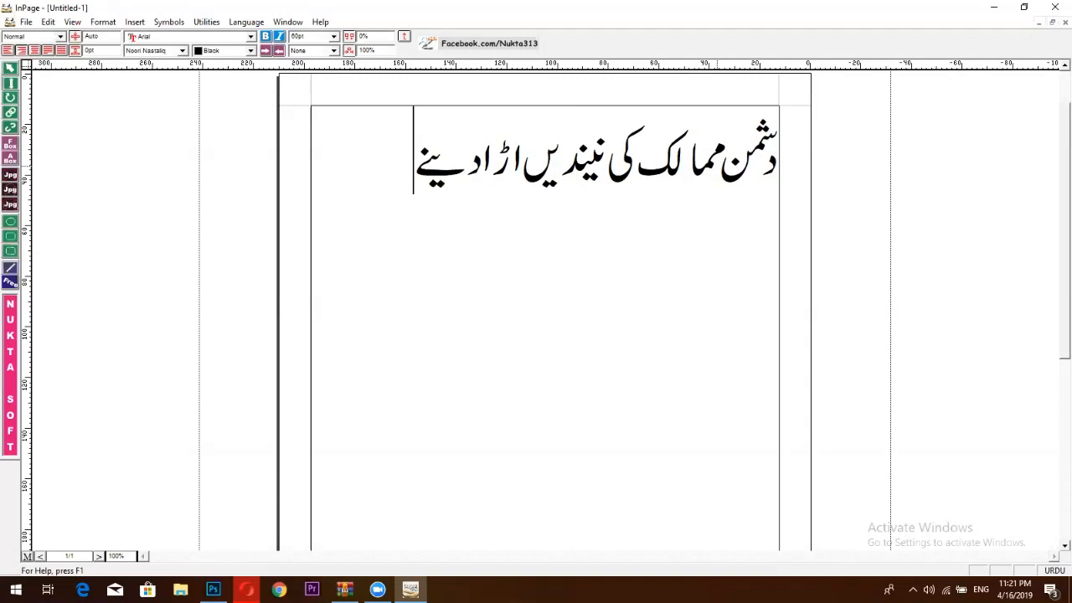
type(" والی")
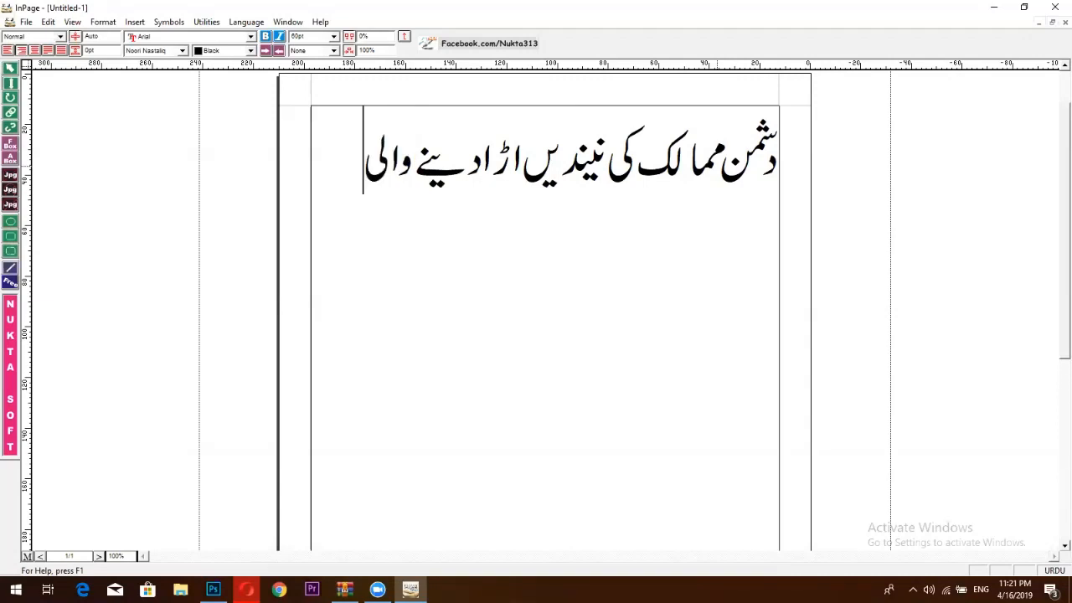
type(" کبر")
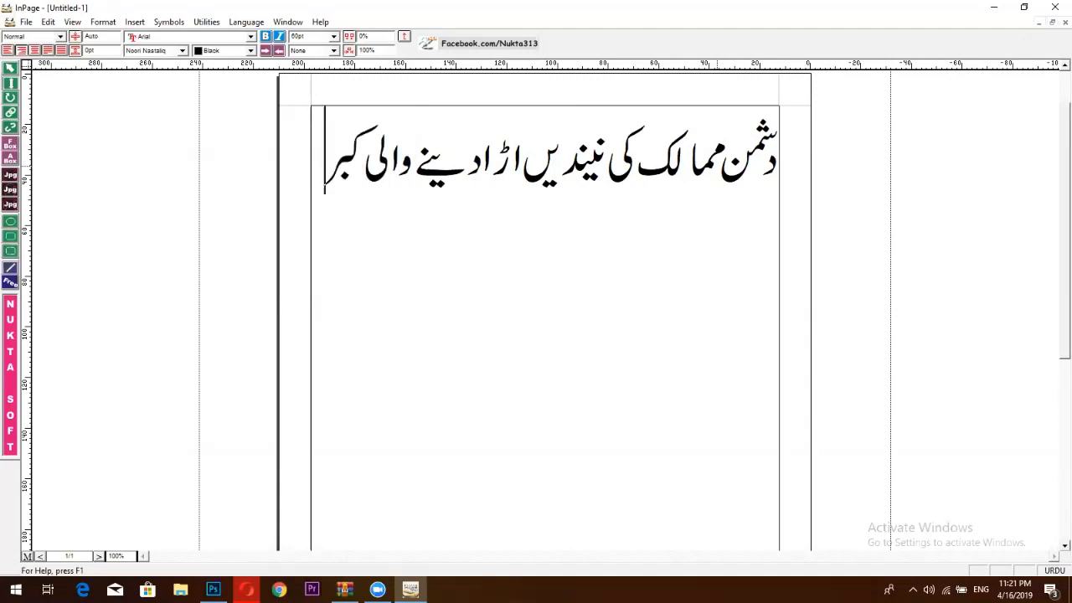
key("BackSpace")
key("BackSpace")
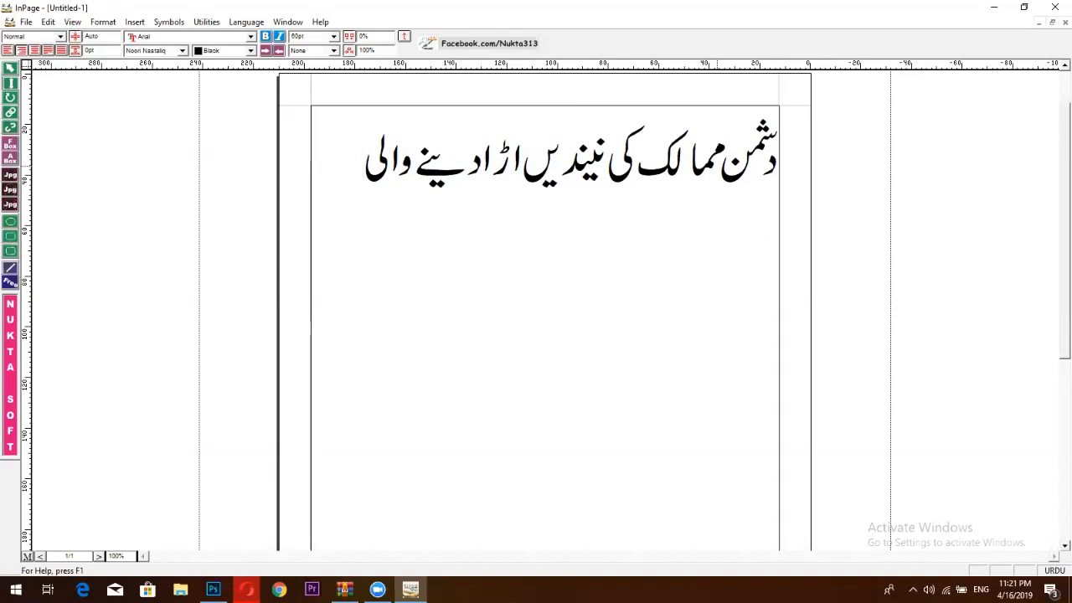
type("خن")
key("BackSpace")
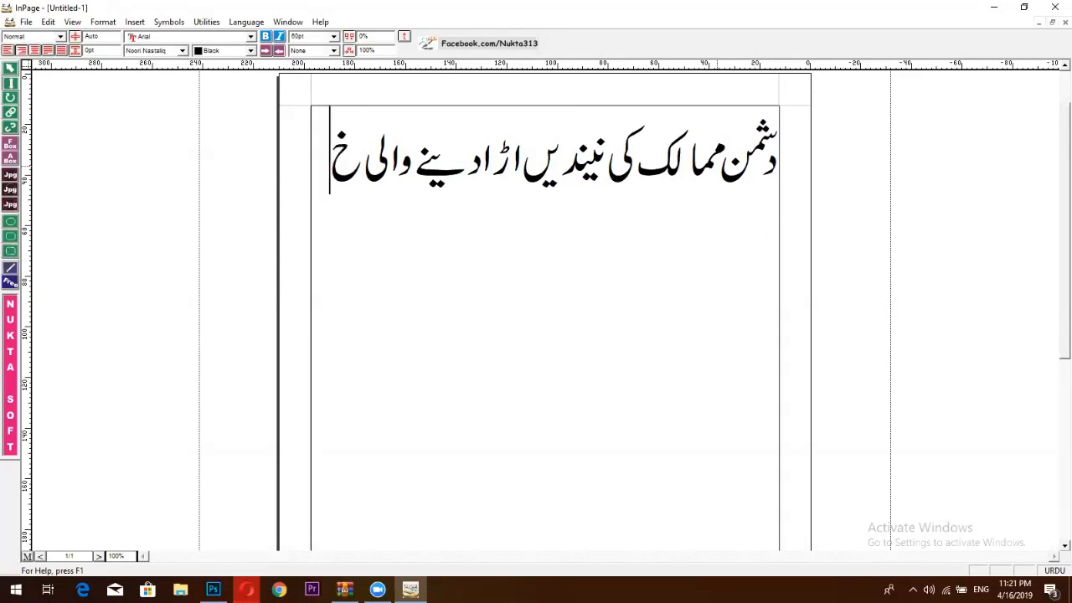
type("بر")
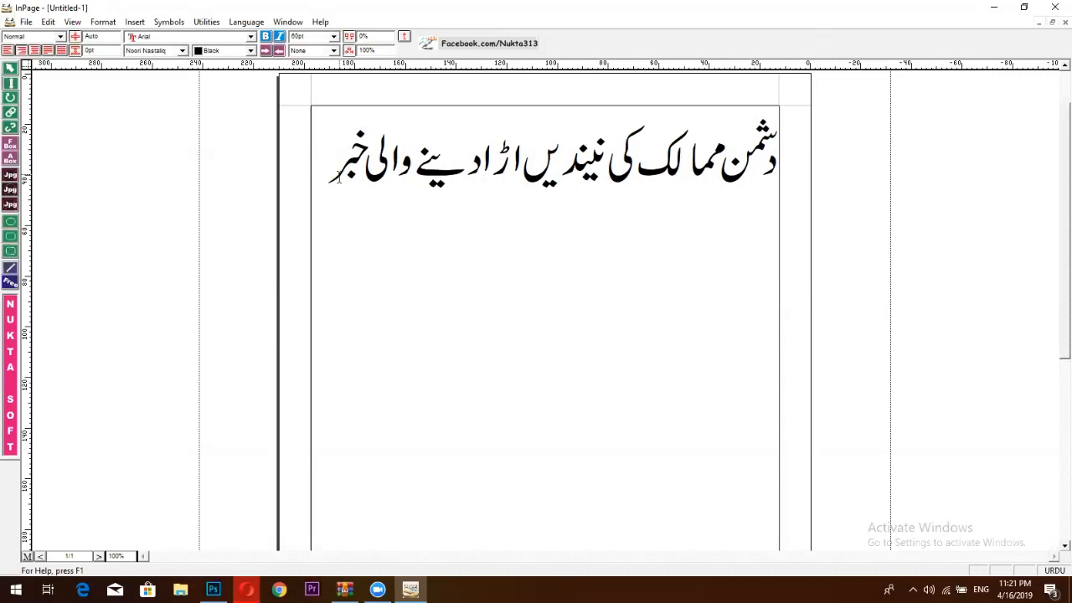
left_click(247, 590)
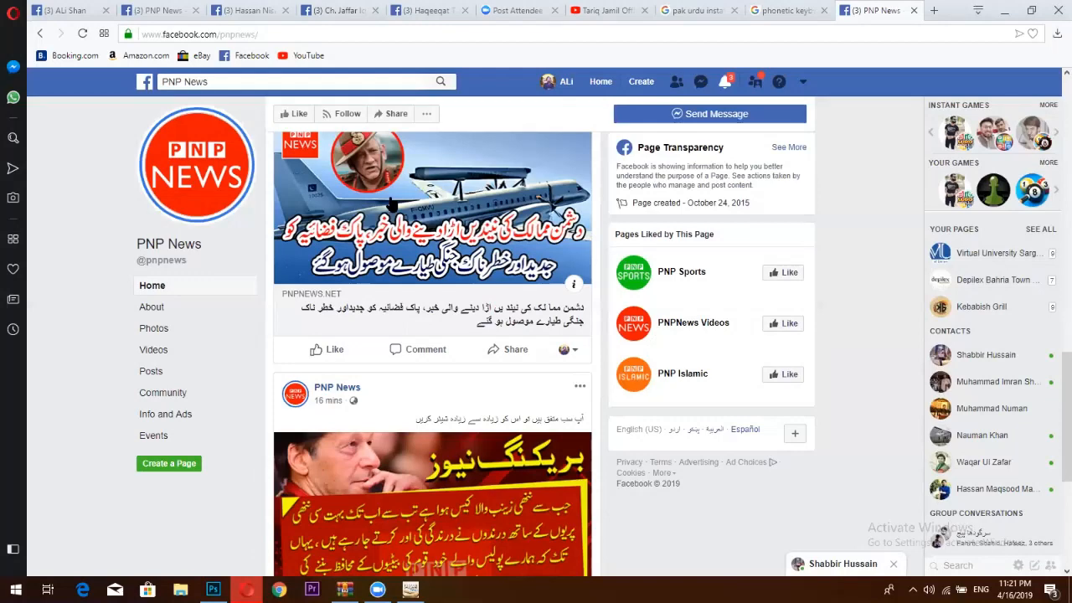
scroll(390, 203, "up", 4)
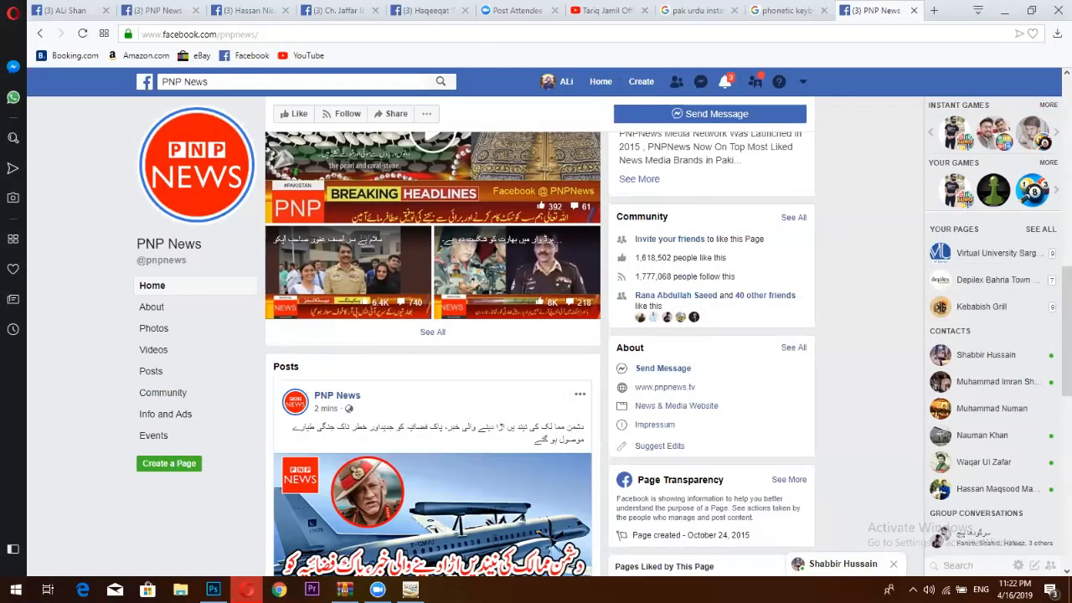
left_click(410, 589)
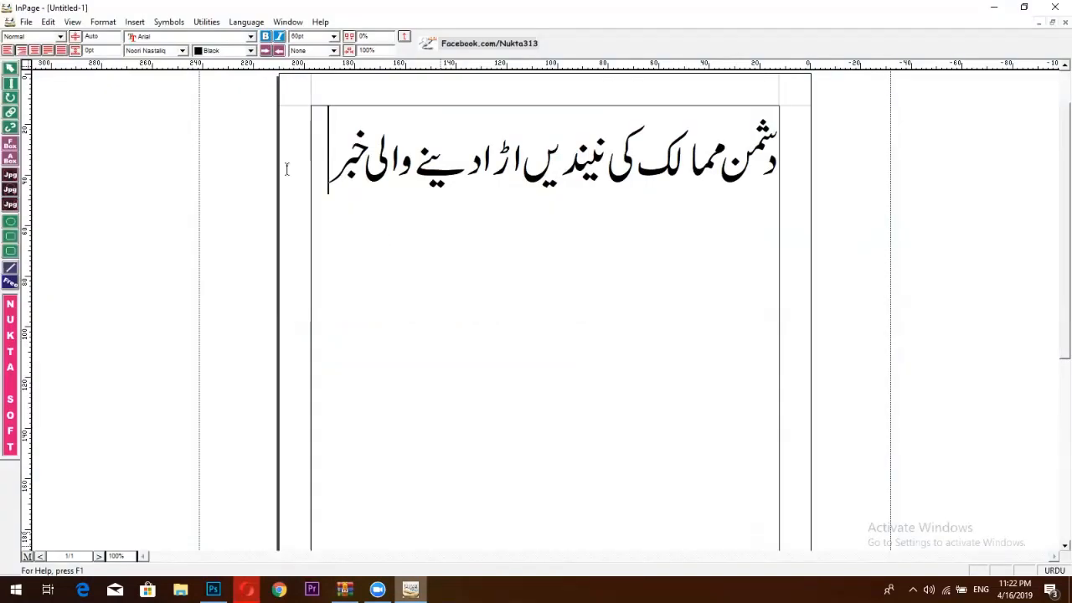
Add a second headline line 'پاک فضائیہ کو جدید ترین' below the first.
left_click(328, 181)
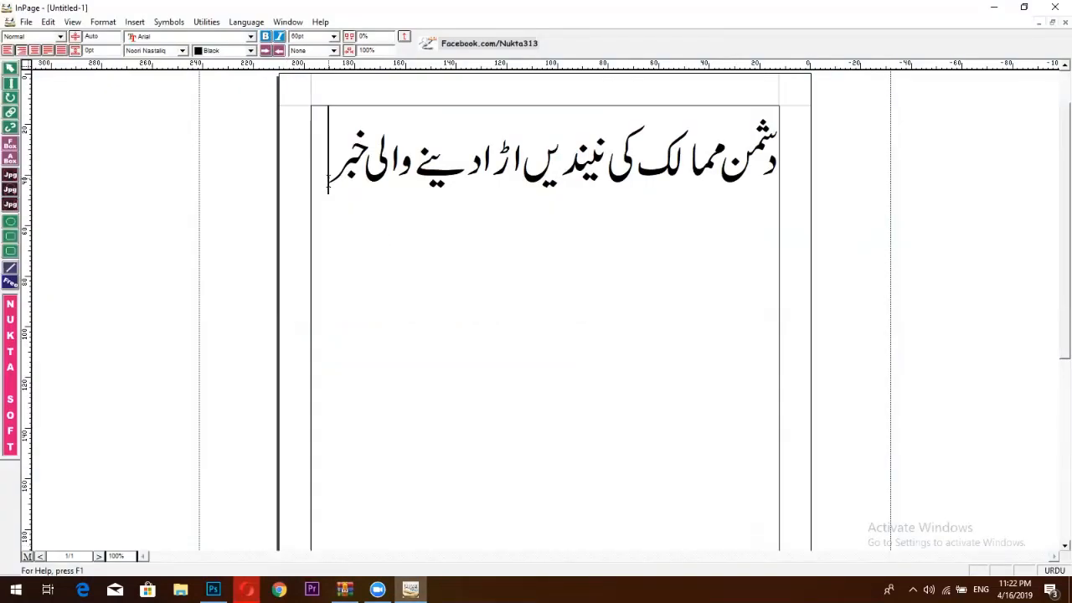
key("Return")
type("پاک")
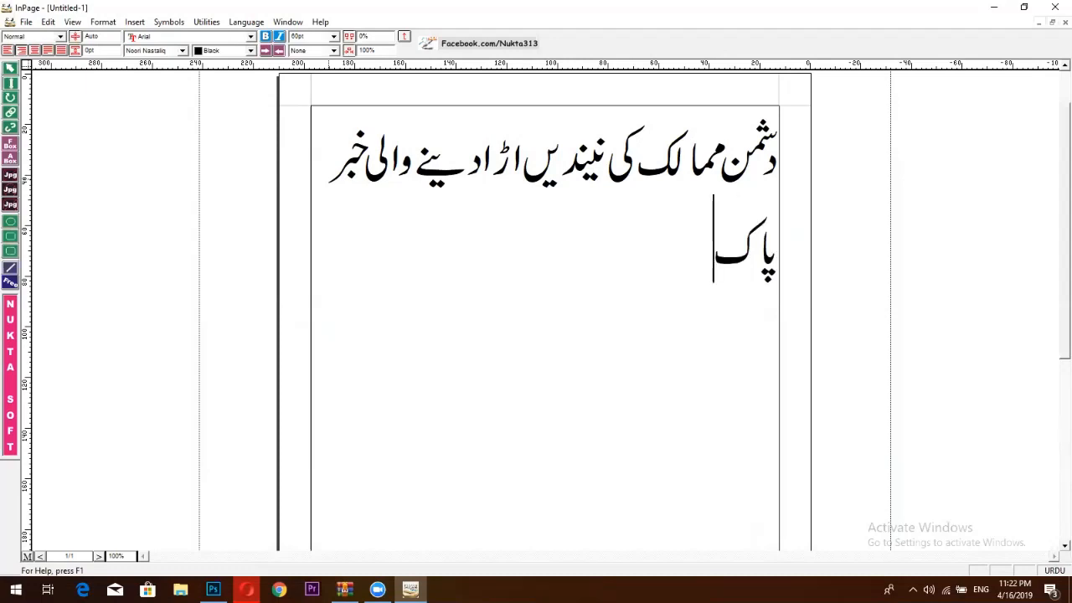
type(" فی")
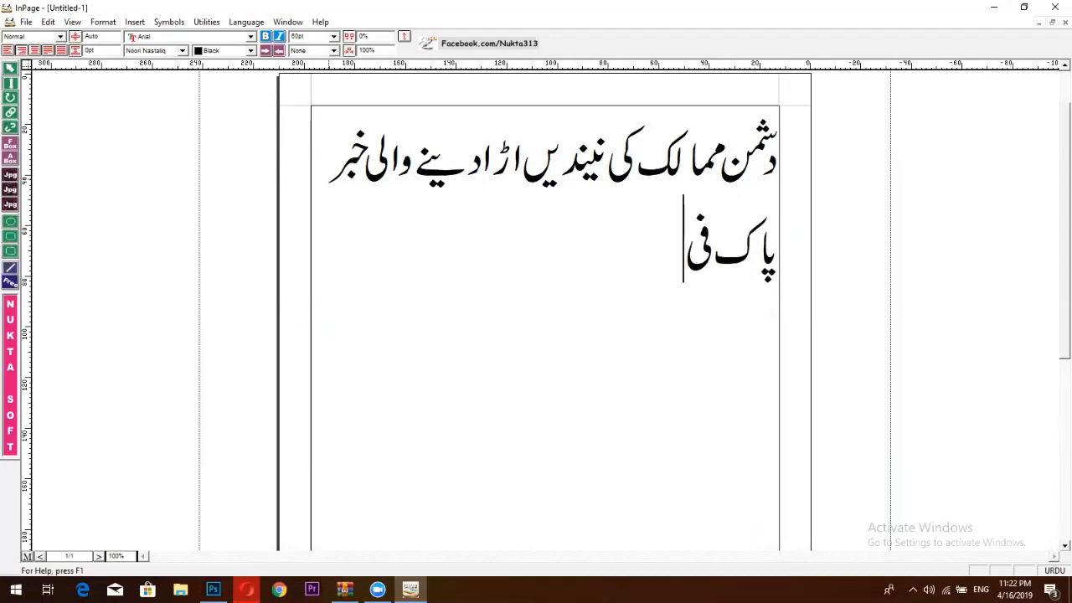
type("ضای")
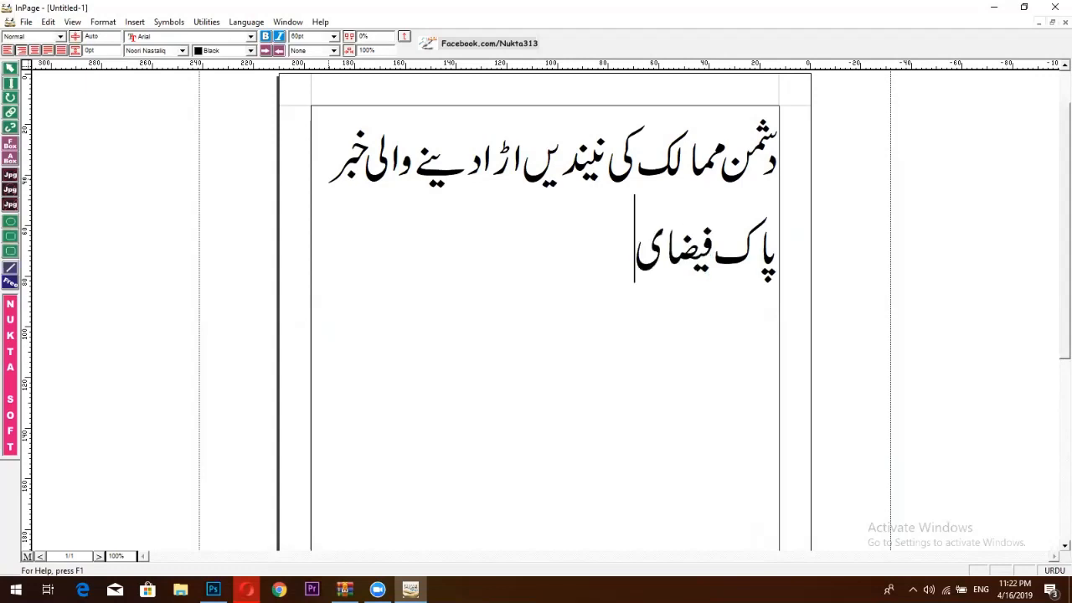
type("ہہ")
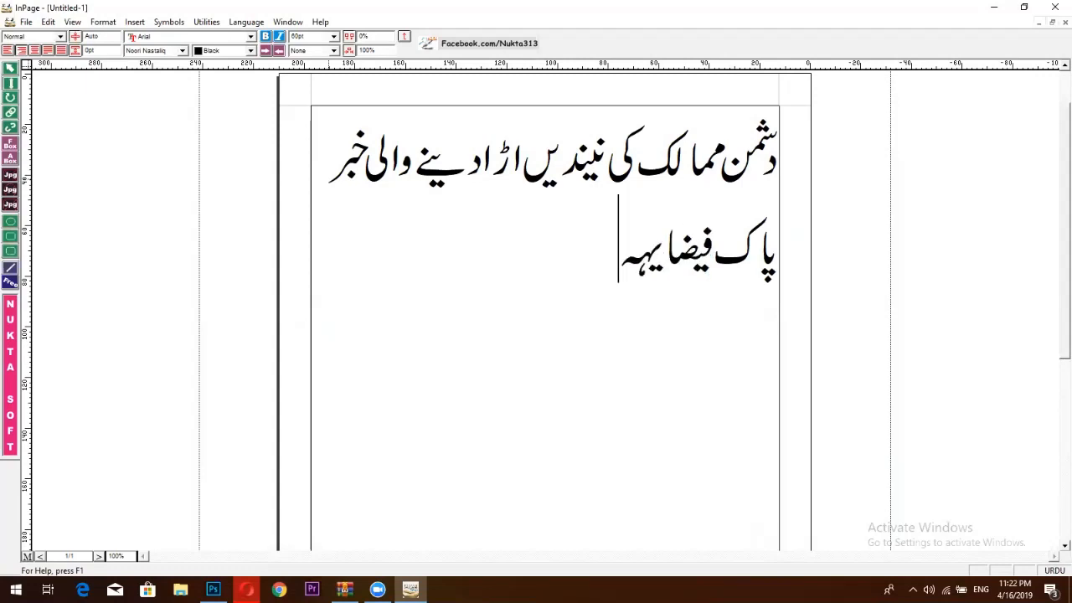
key("BackSpace")
key("BackSpace")
key("BackSpace")
type("ءہ")
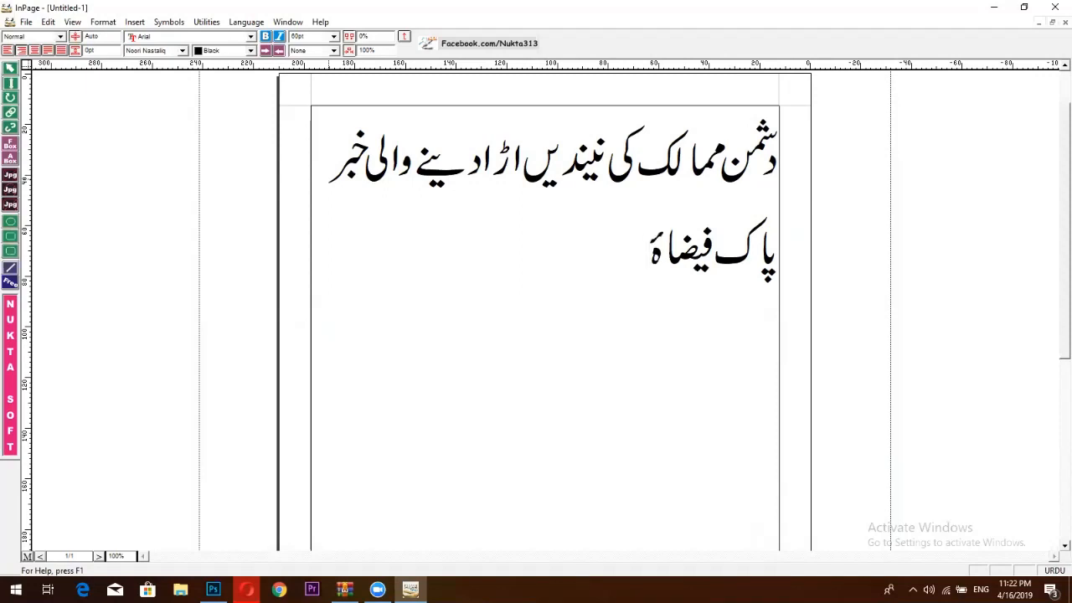
key("BackSpace")
type("یہ")
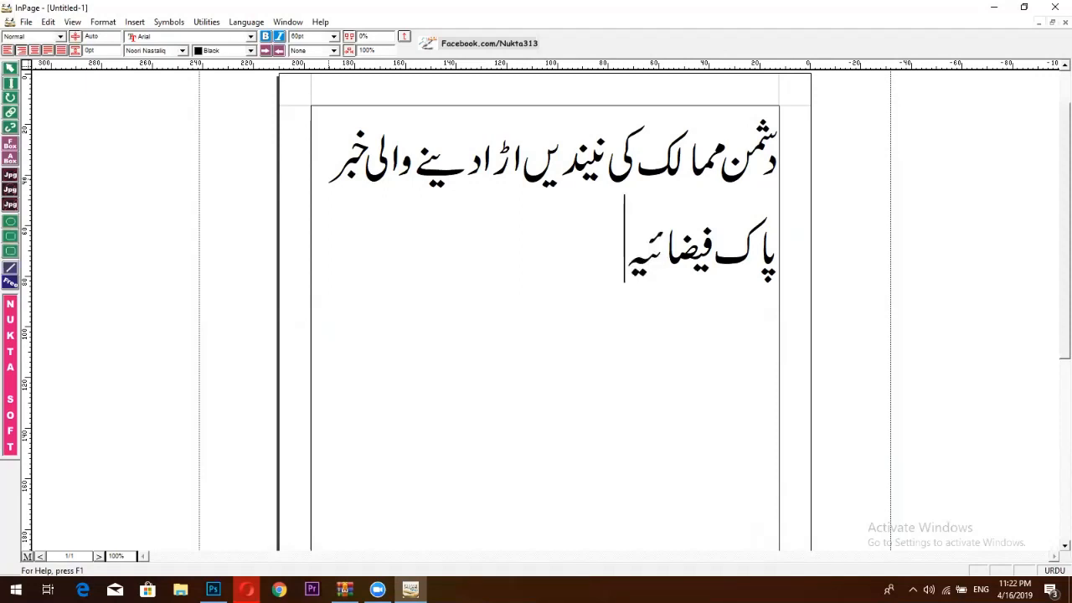
type(" کو")
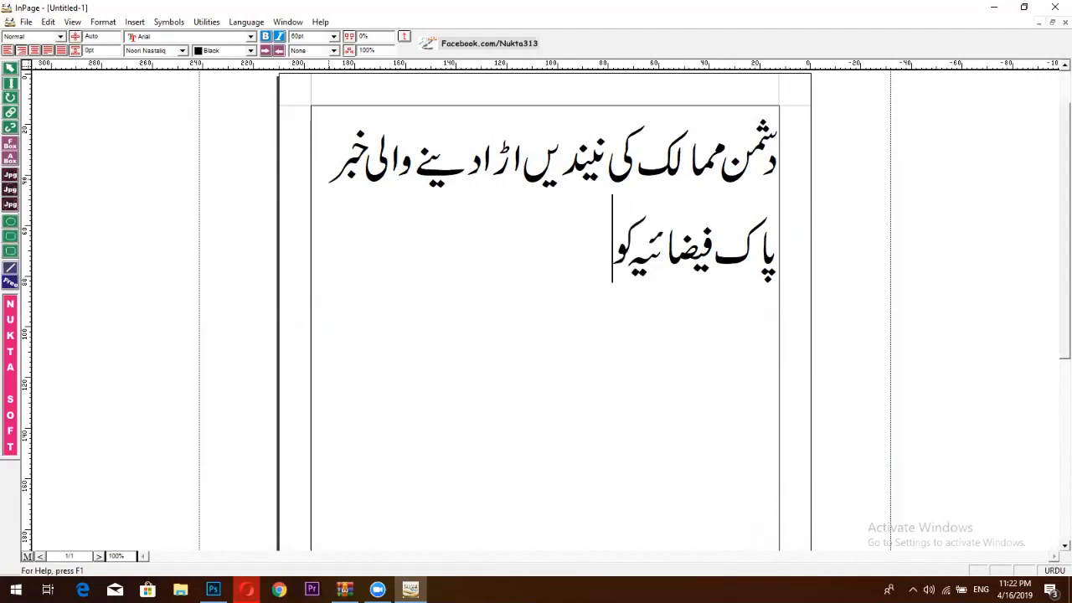
type("جد")
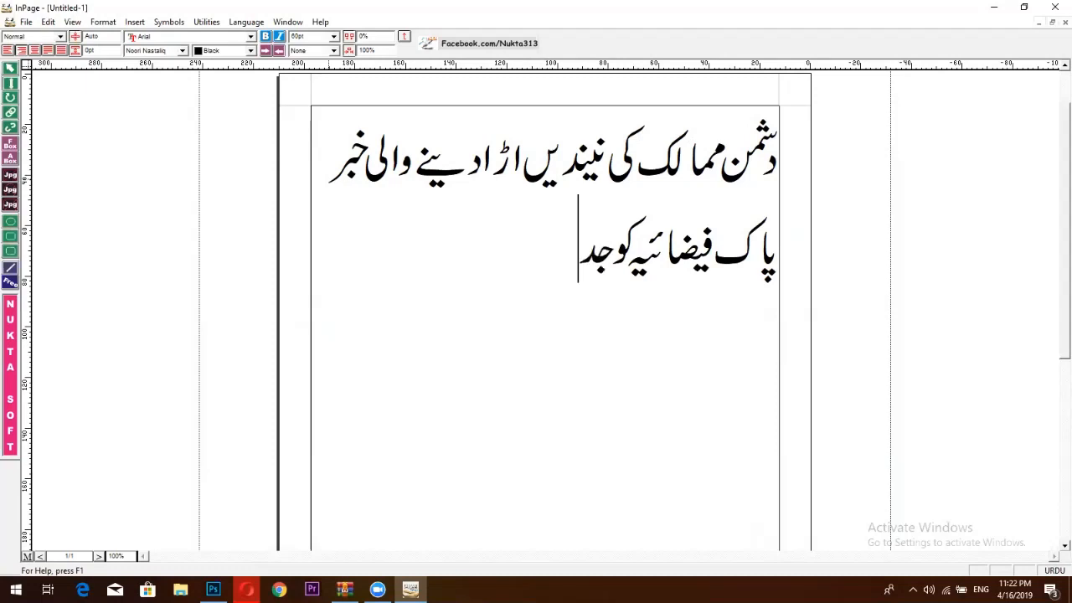
type("ی")
key("BackSpace")
type("ید ")
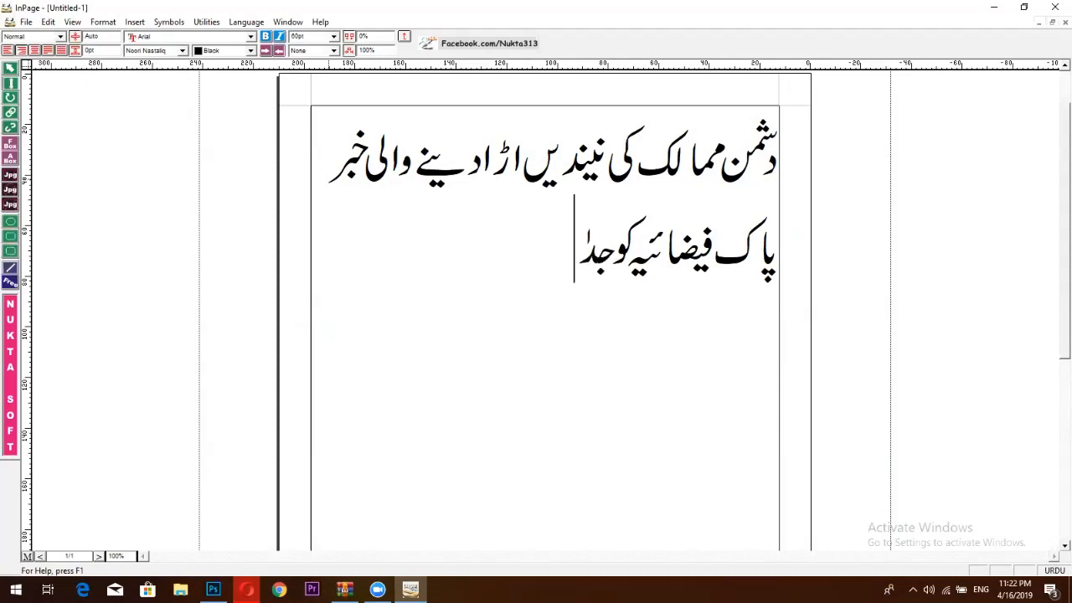
type("گ")
key("BackSpace")
key("BackSpace")
type("ی")
type("دت")
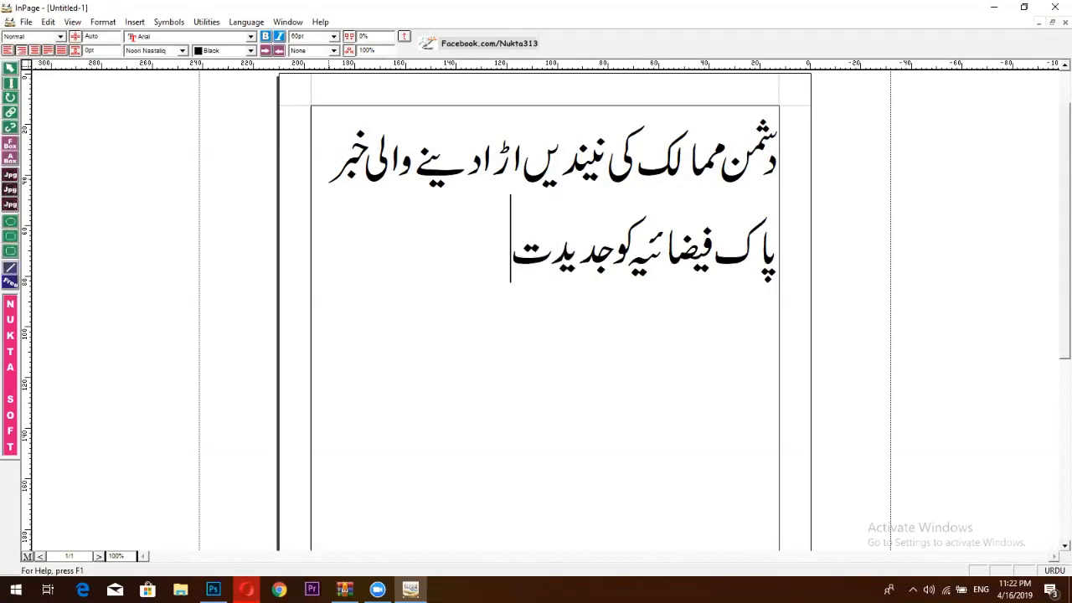
type("رین")
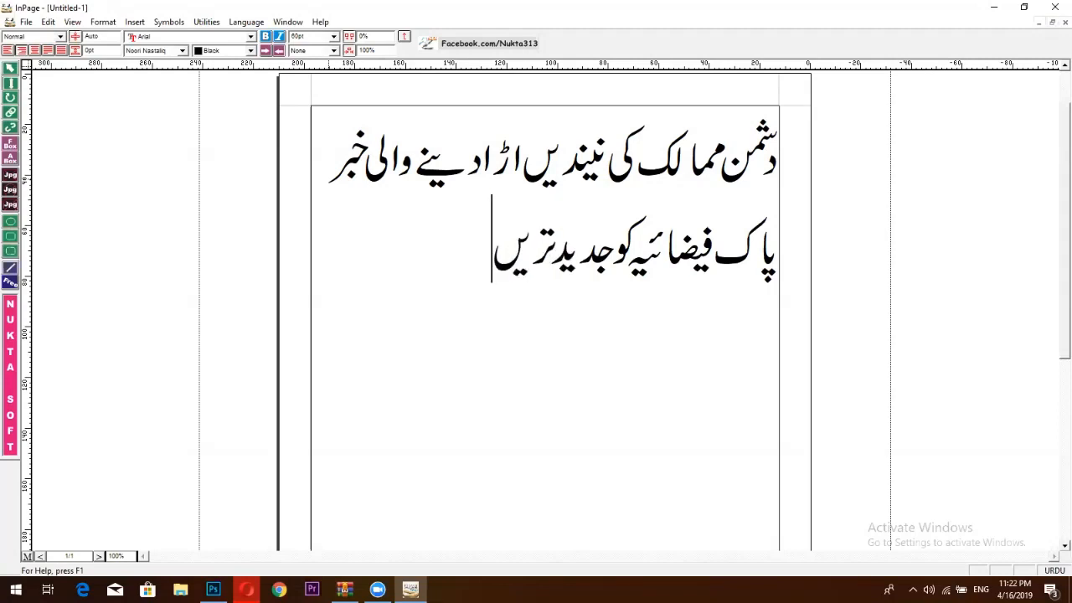
key("BackSpace")
type("ن")
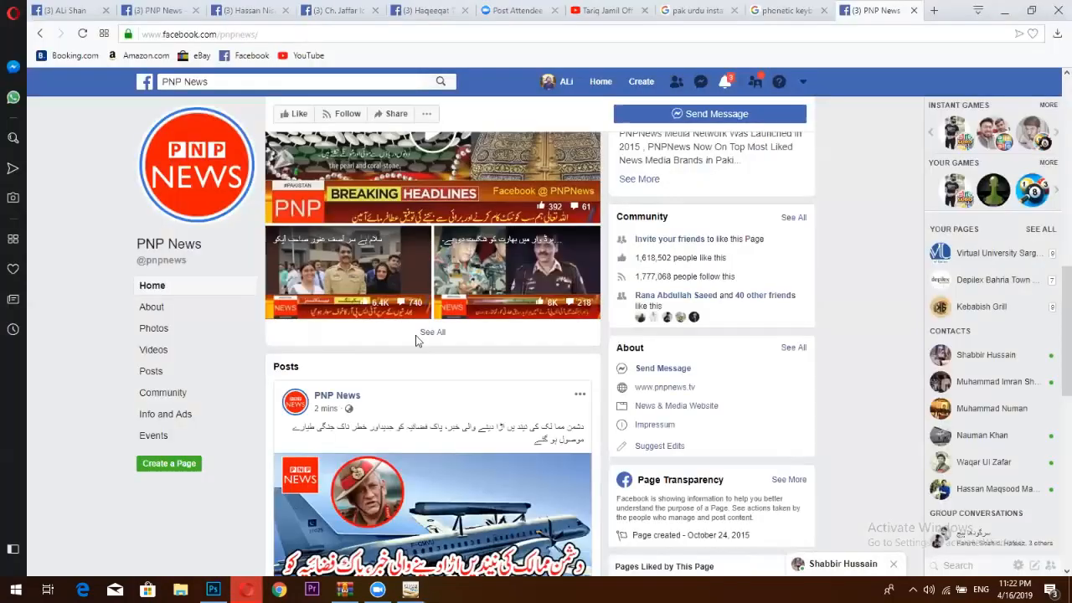
Return to InPage and extend the second line with 'جنگی طیاری'.
scroll(415, 335, "down", 2)
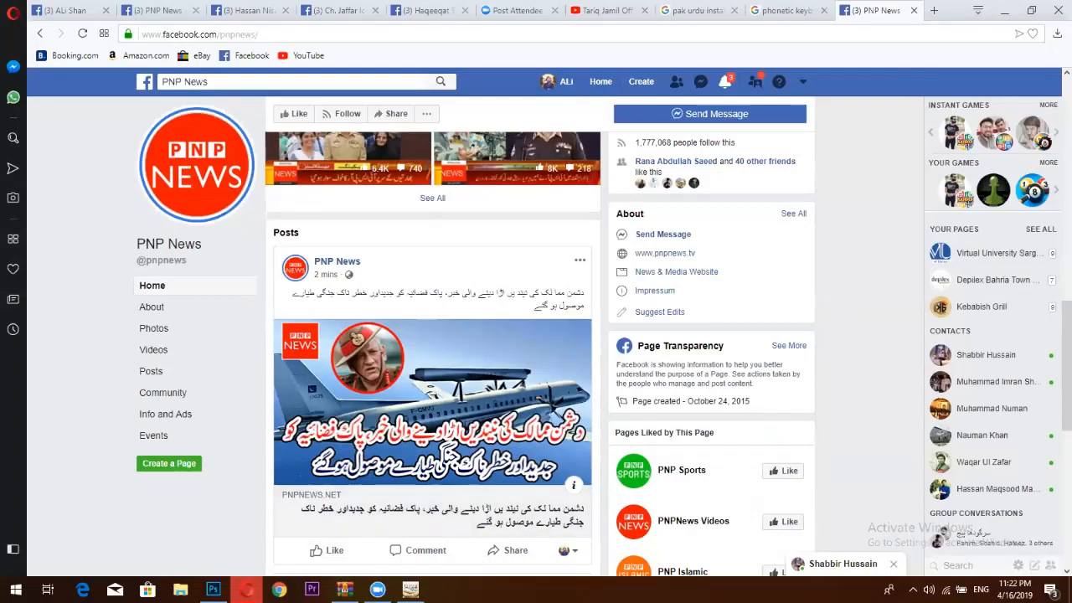
left_click(212, 589)
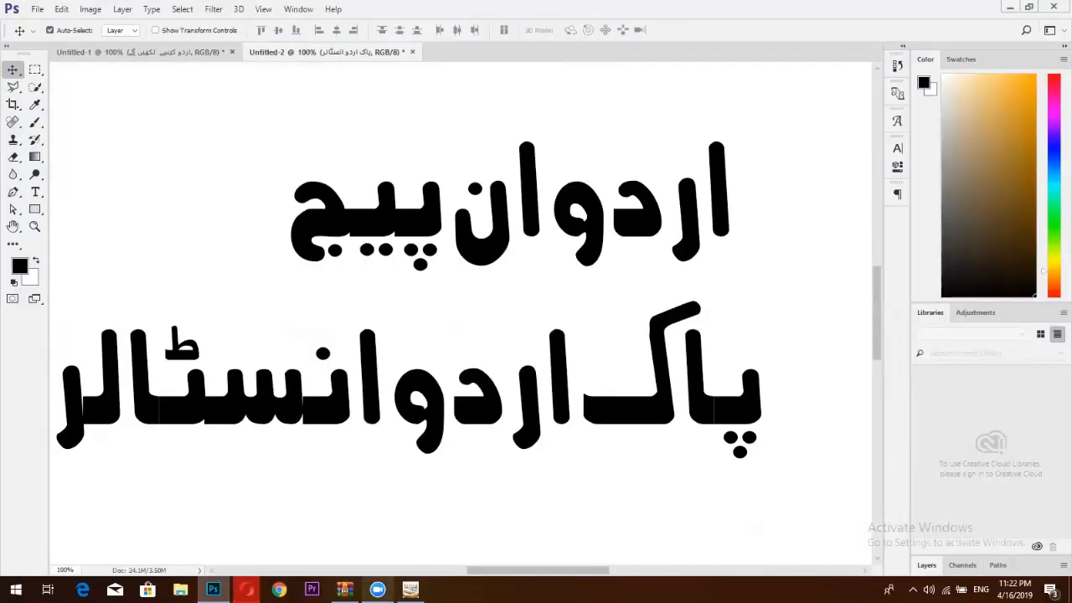
left_click(410, 589)
type("جنگی")
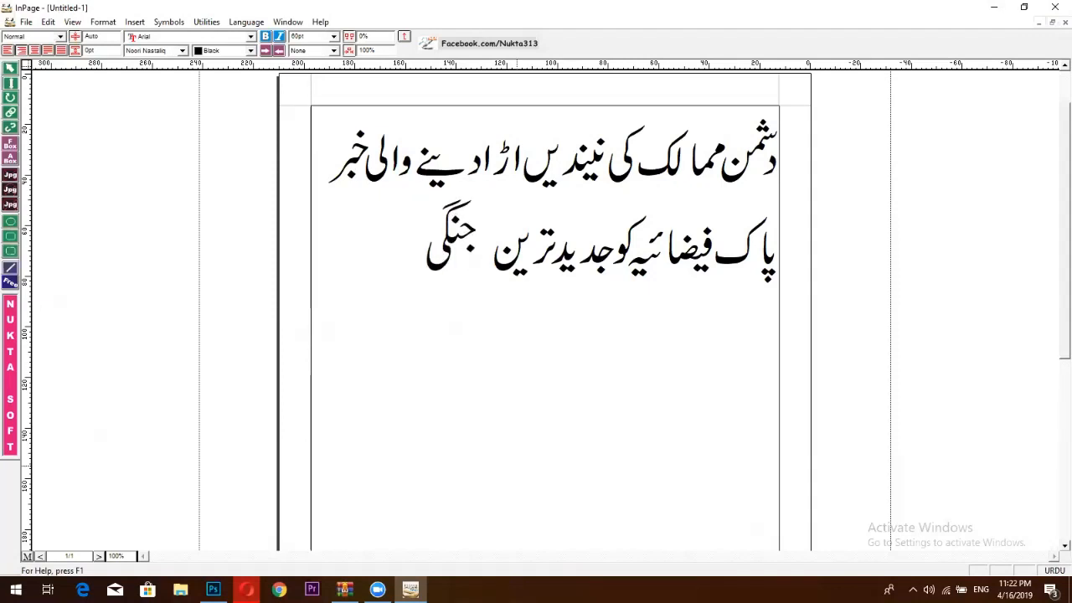
type(" طیار")
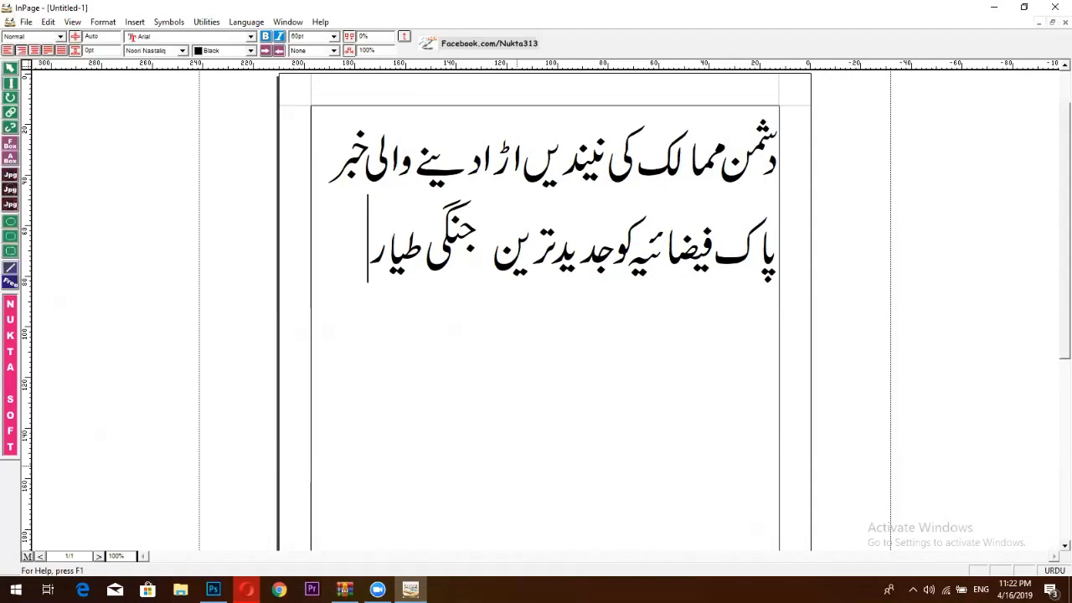
type("ی")
Complete 'طیارے' on line two and add a third line reading 'موصول ہوگئے', fixing typos.
key("BackSpace")
type("ے")
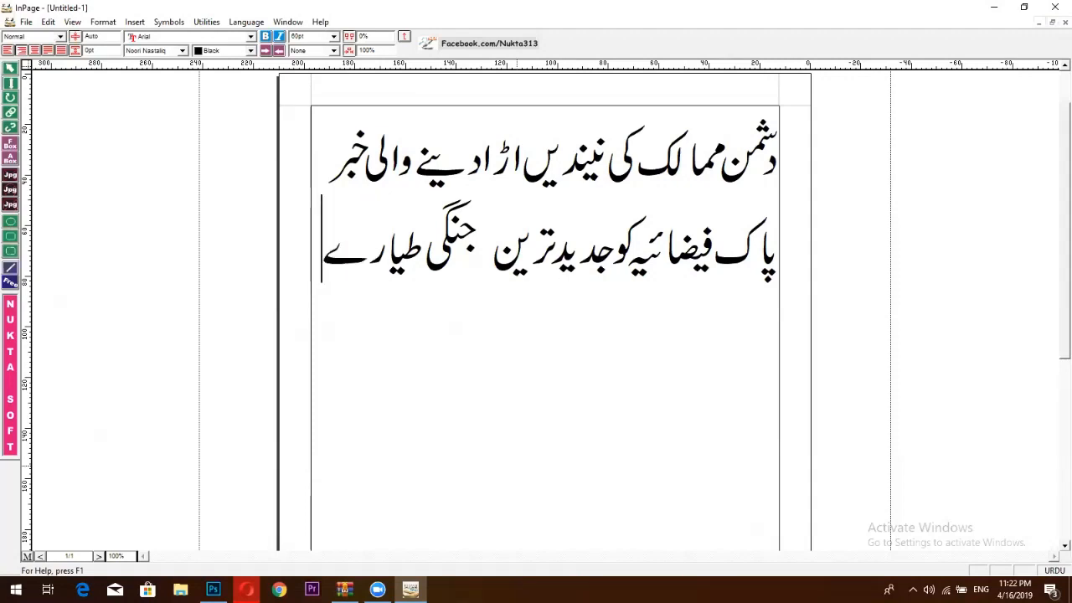
key("Return")
type("موس")
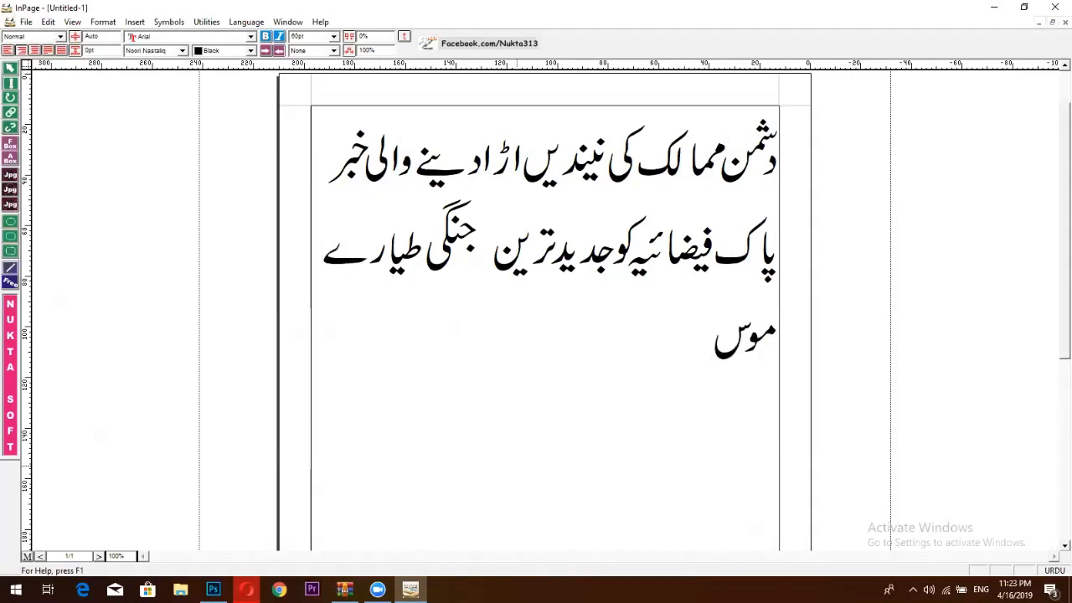
key("BackSpace")
type("ص")
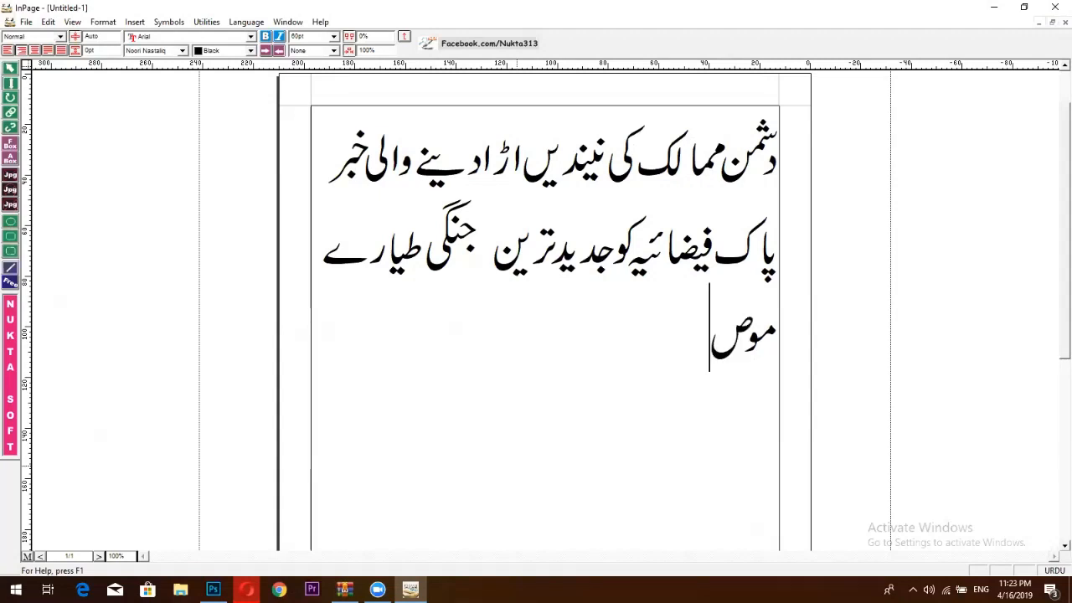
type("ول")
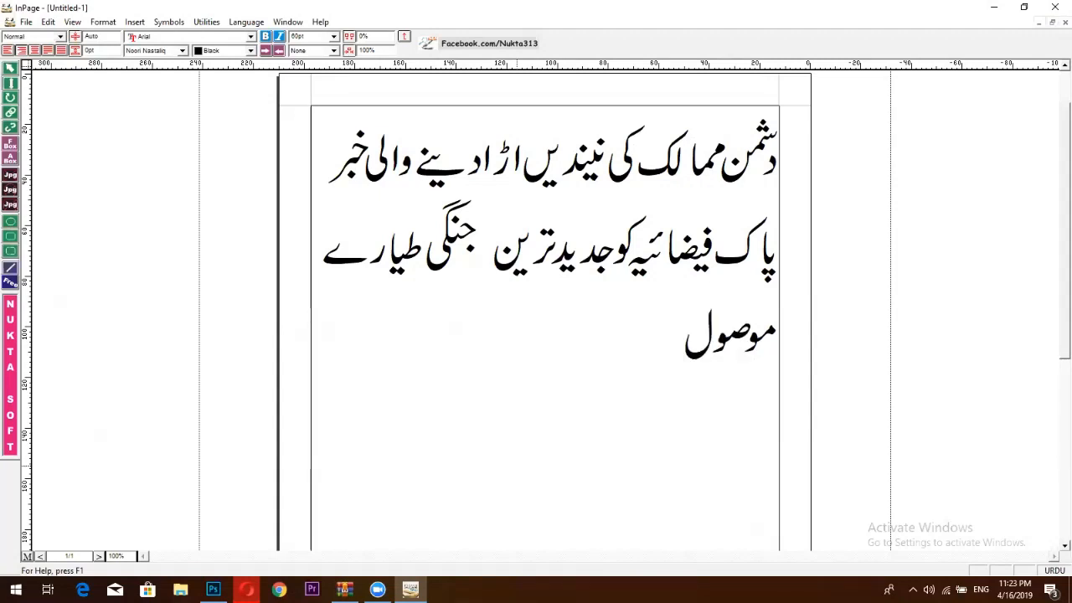
type(" ہگئے")
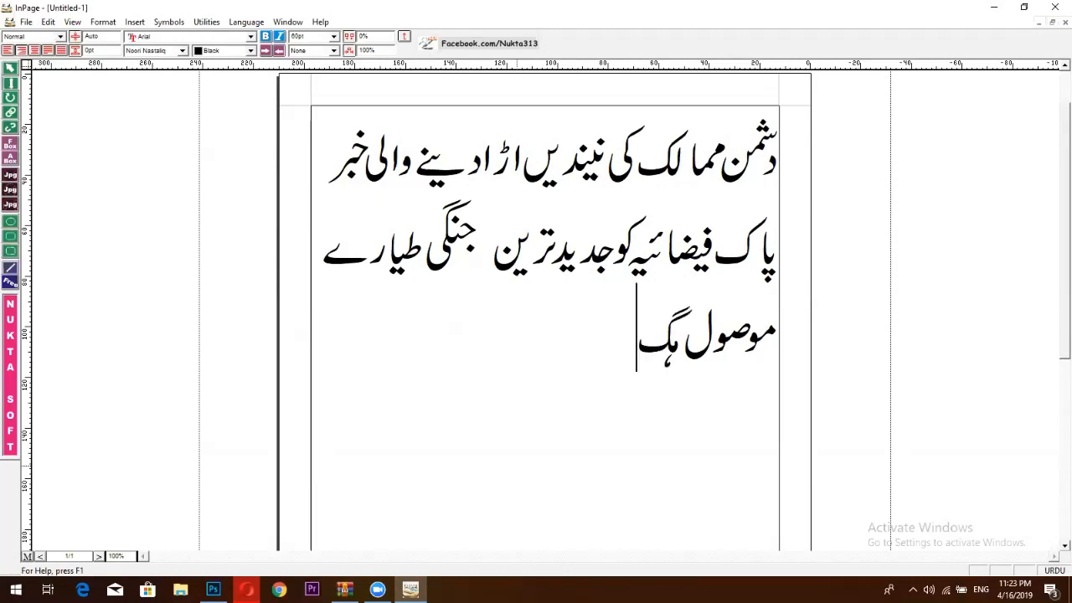
key("BackSpace")
key("BackSpace")
key("BackSpace")
type("و گئے")
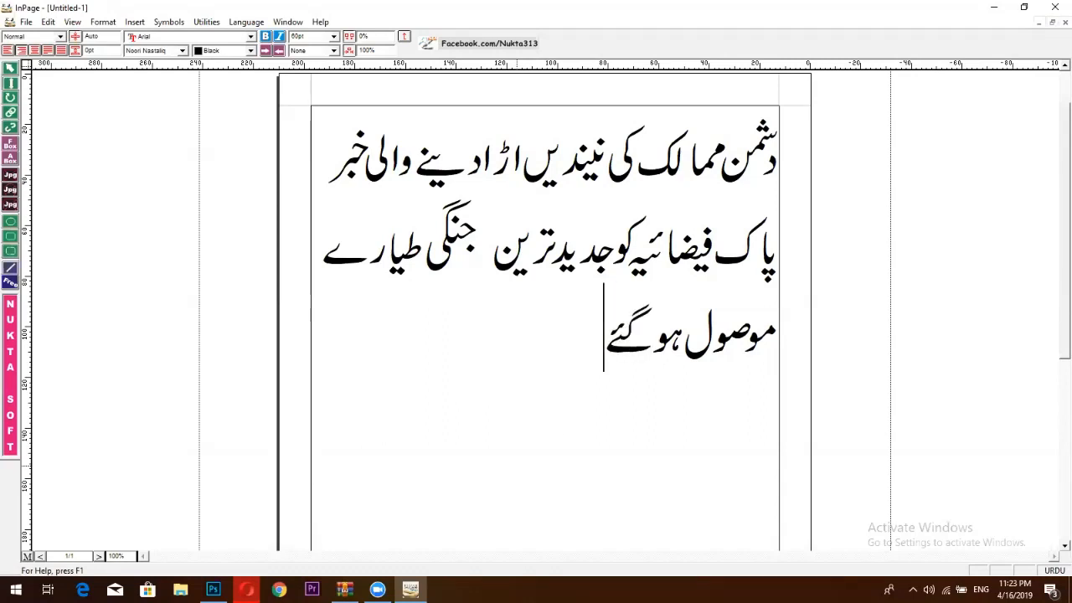
Set all three headline lines to 30pt text size.
left_click_drag(608, 350, 781, 151)
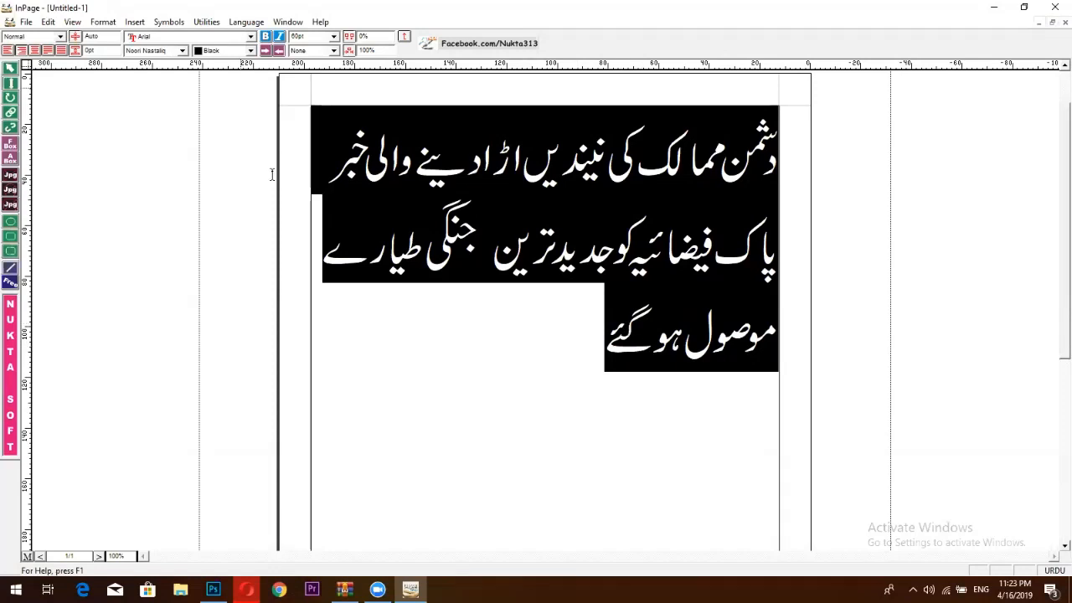
left_click(333, 37)
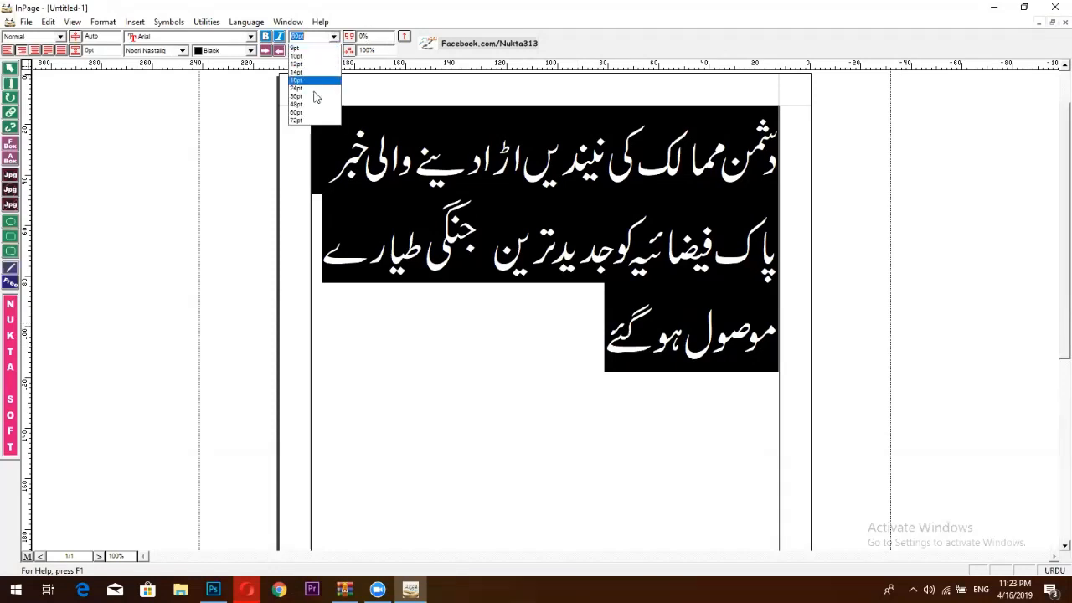
left_click(311, 104)
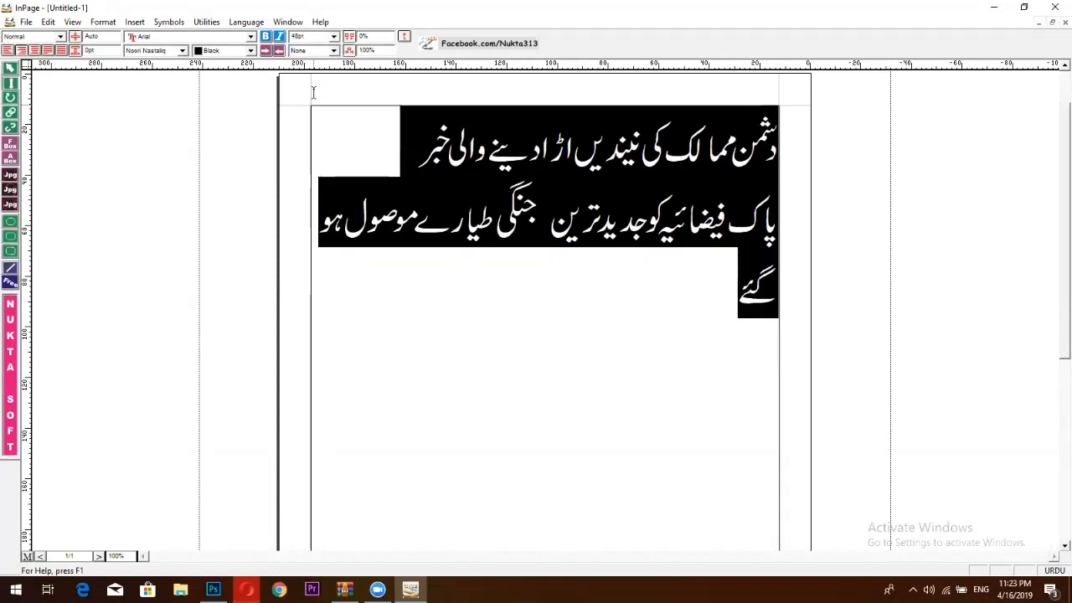
left_click(334, 37)
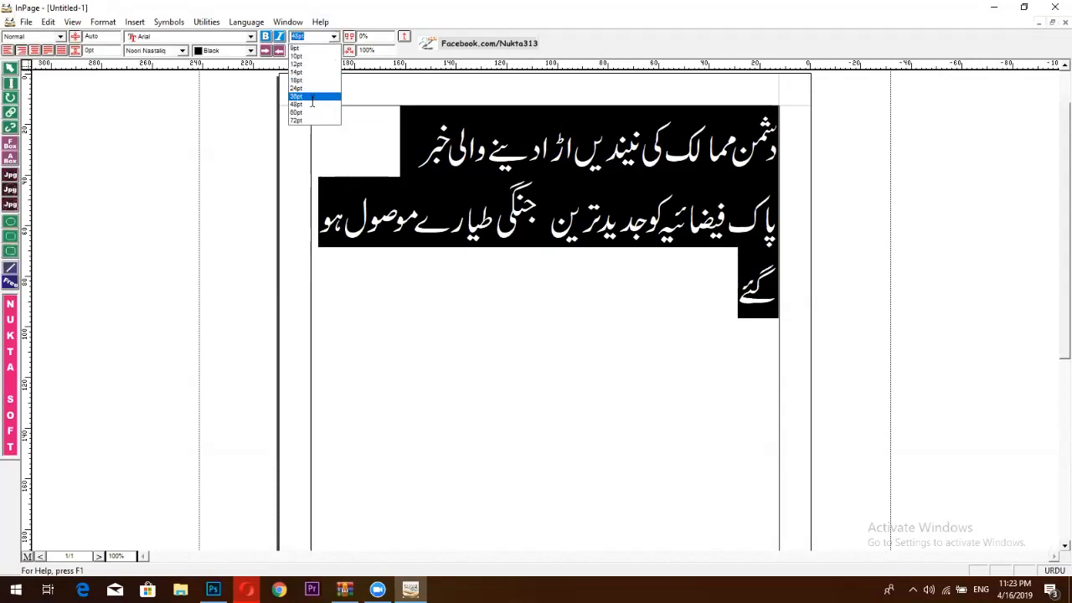
left_click(316, 97)
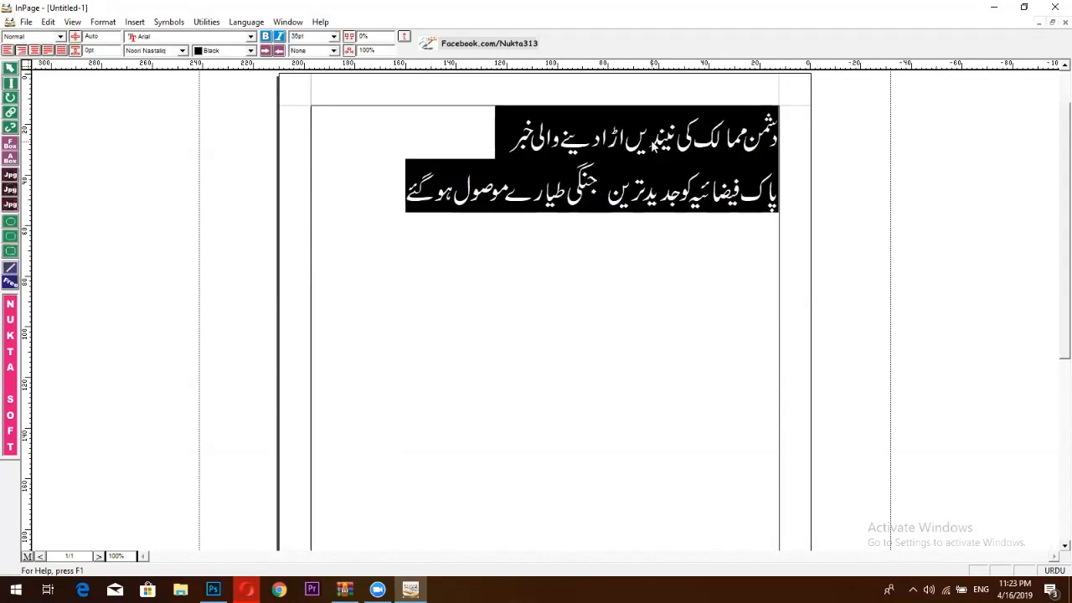
left_click(734, 198)
Correct the spelling to فضائیہ, delete the extra space before جنگی, then return to Photoshop.
left_click(726, 195)
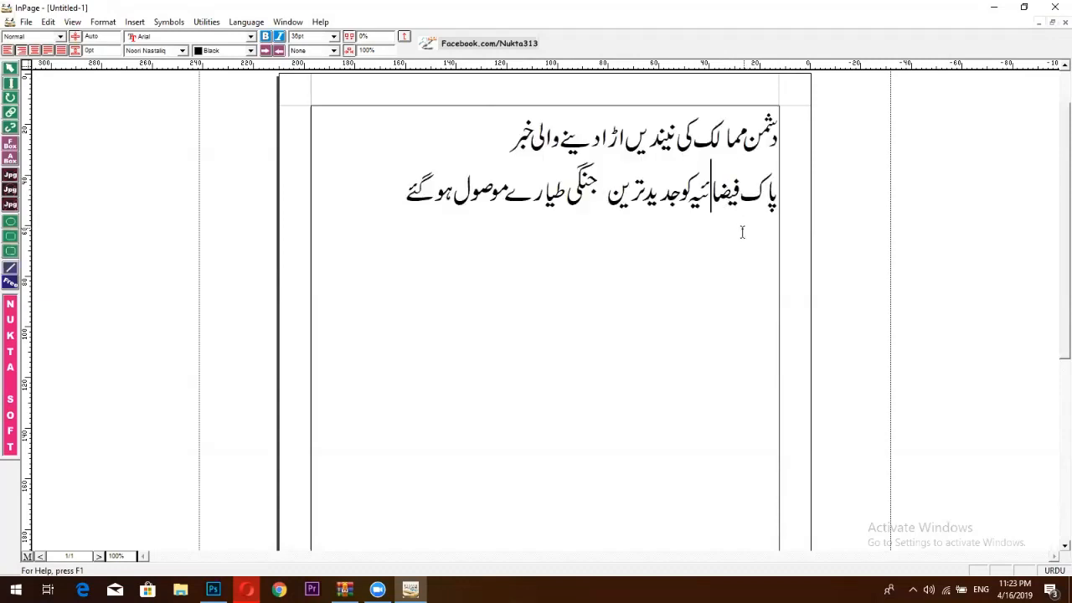
key("BackSpace")
key("BackSpace")
key("BackSpace")
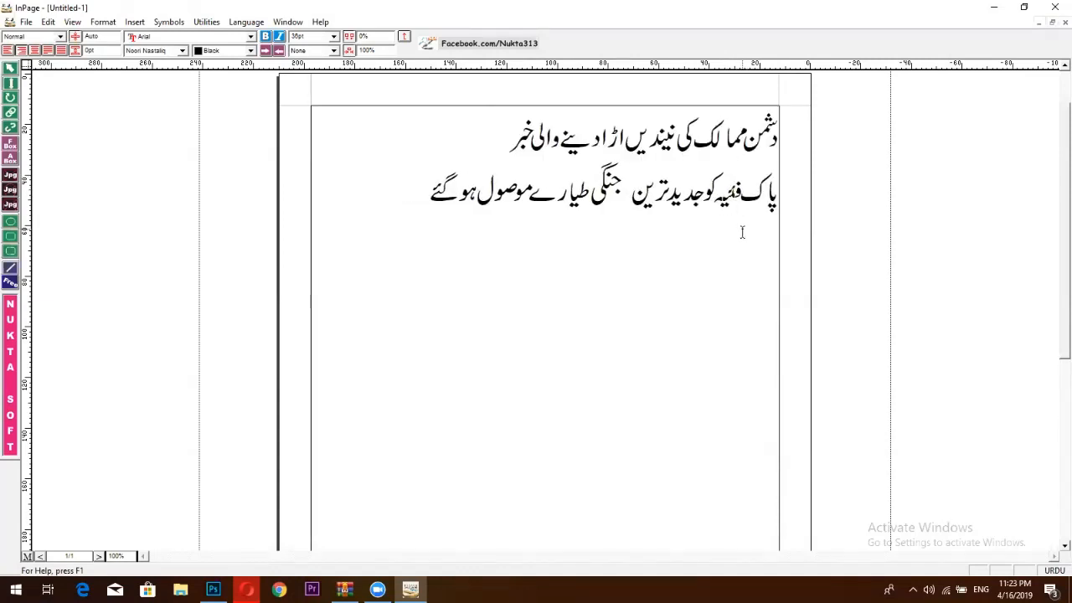
type("ضا")
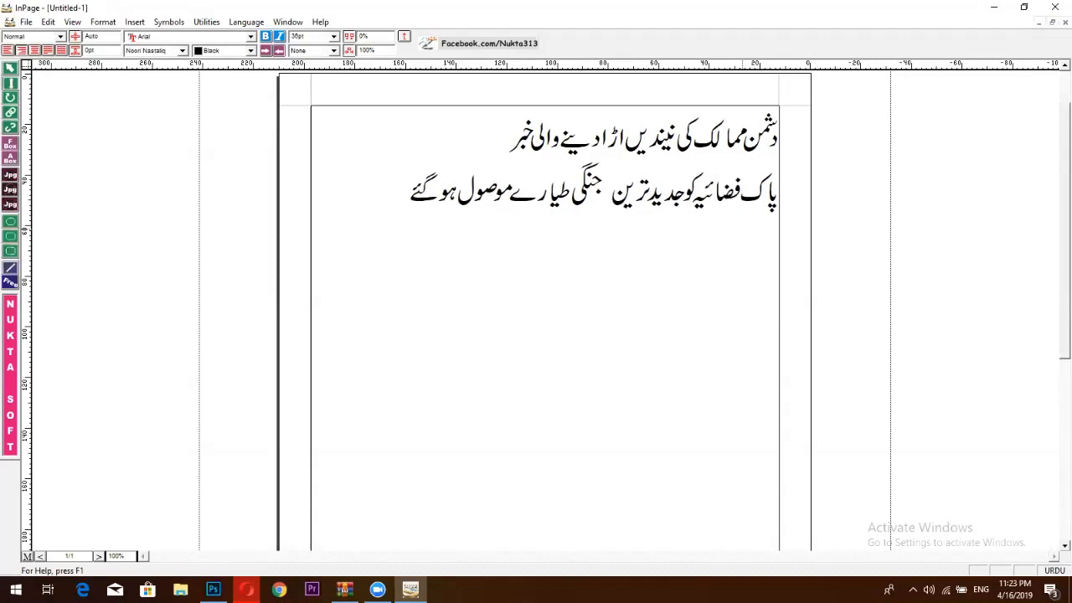
left_click(608, 206)
key("BackSpace")
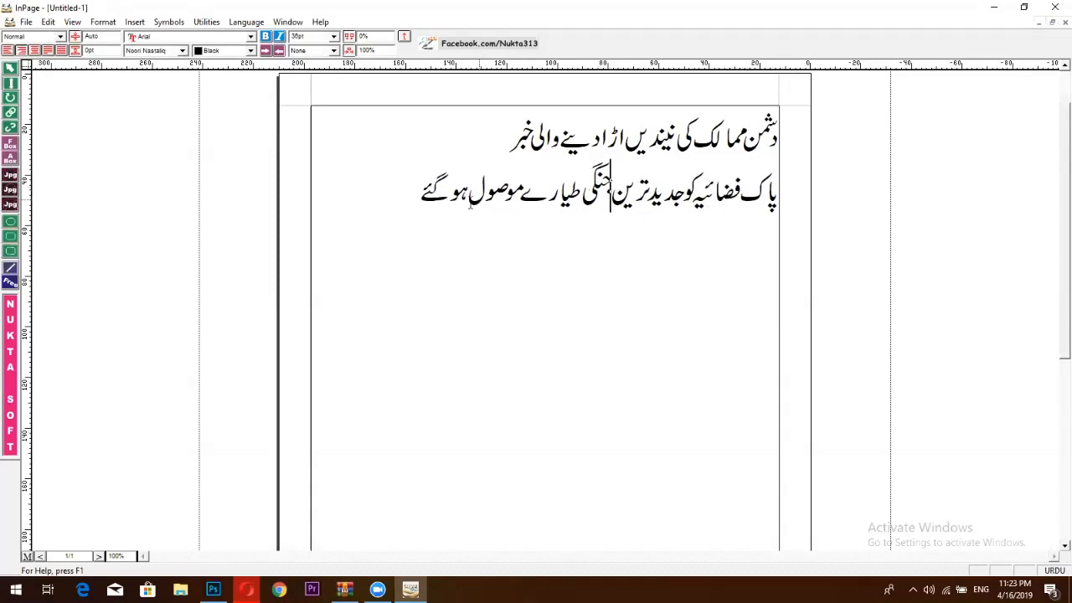
left_click(473, 121)
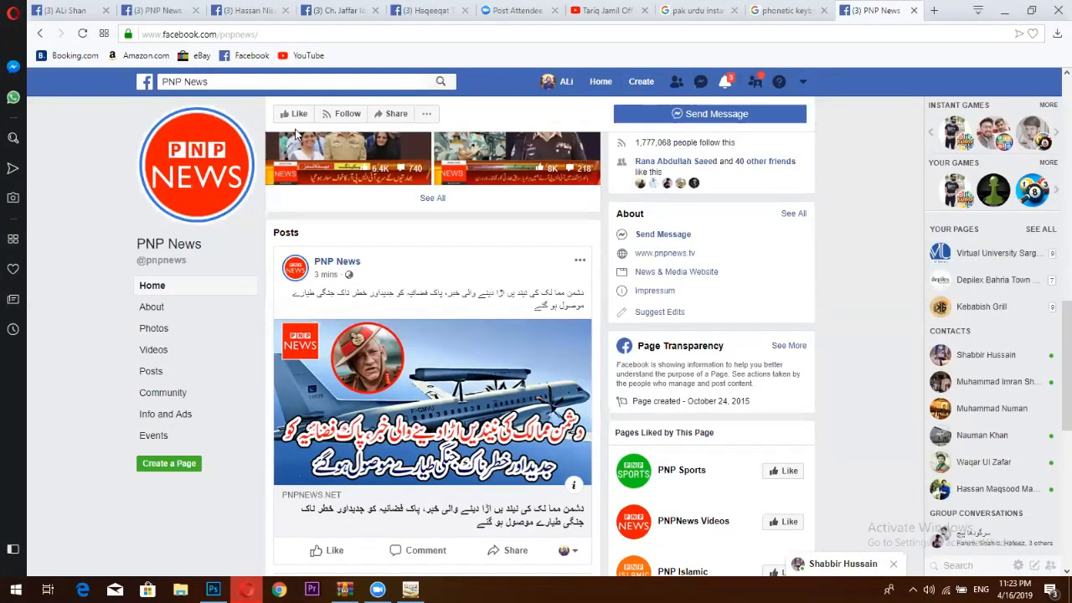
left_click(213, 589)
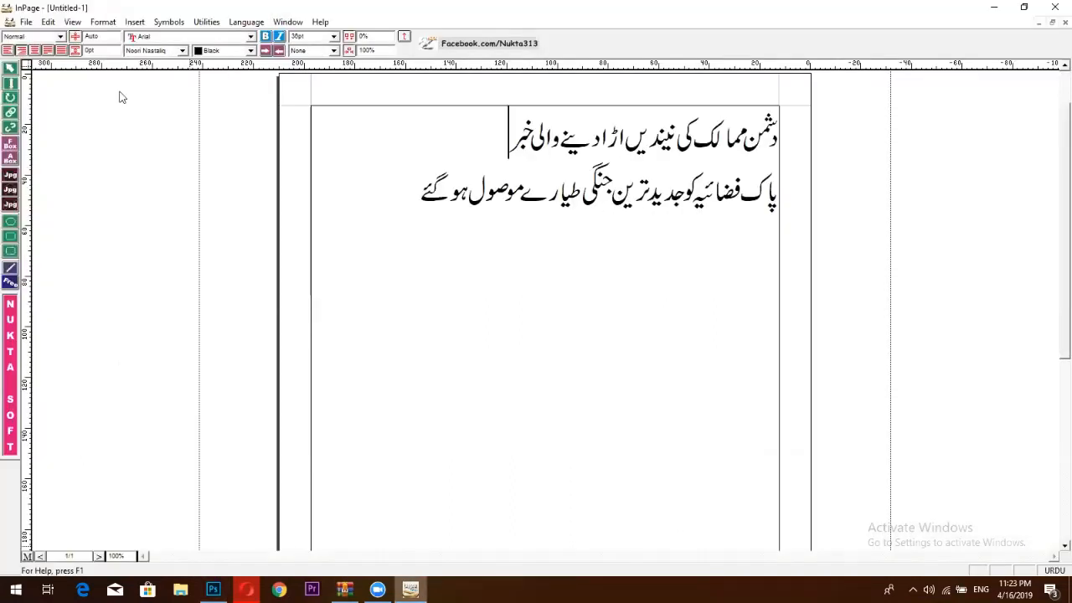
Start exporting the page as a picture and choose the Desktop as the save location.
key("alt+f")
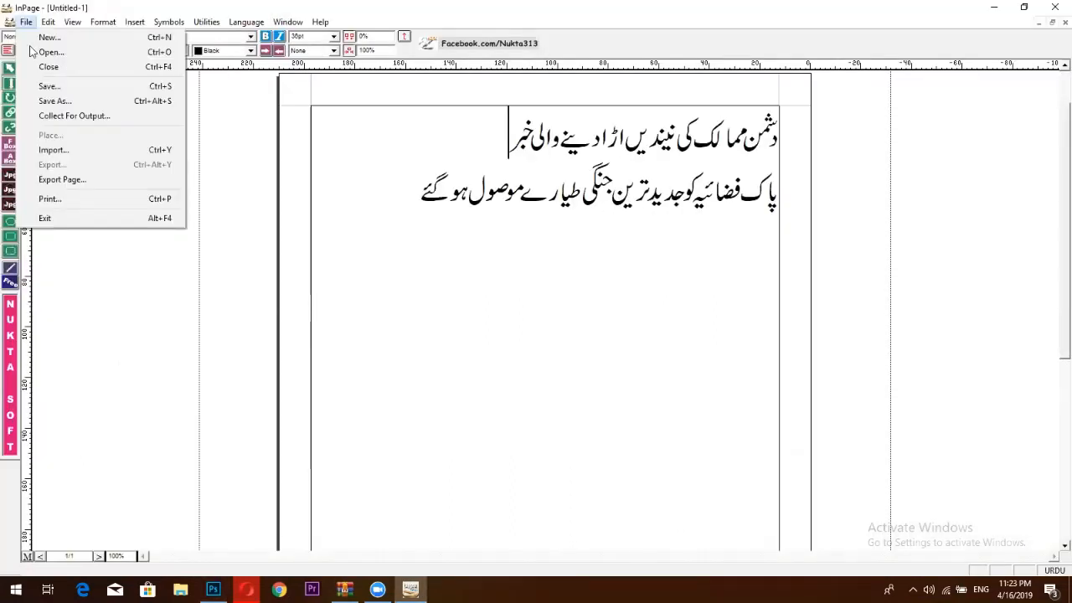
left_click(71, 181)
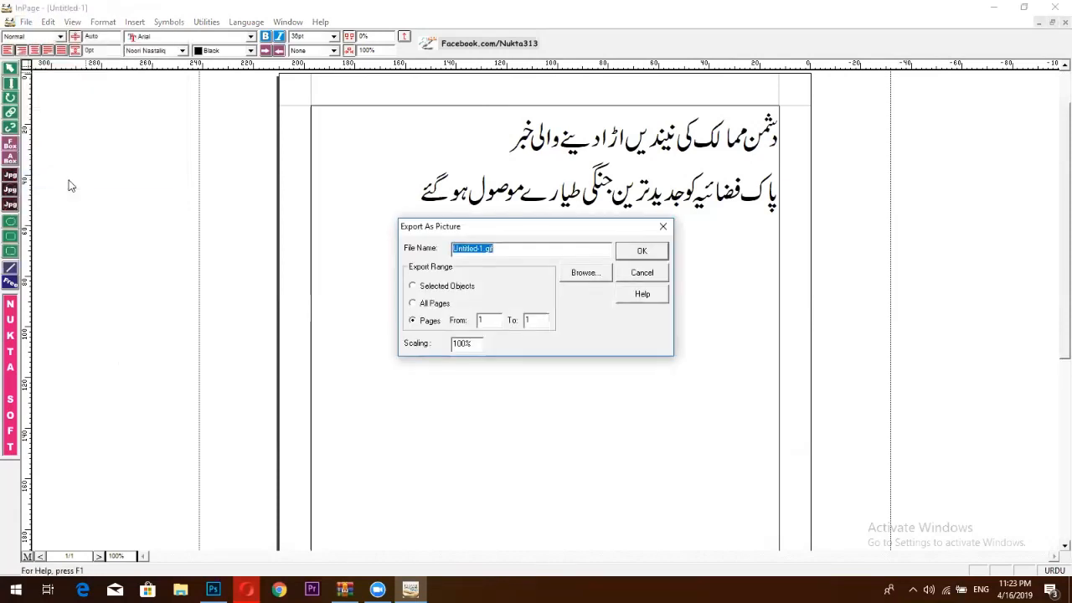
left_click(559, 252)
double_click(447, 251)
left_click(574, 279)
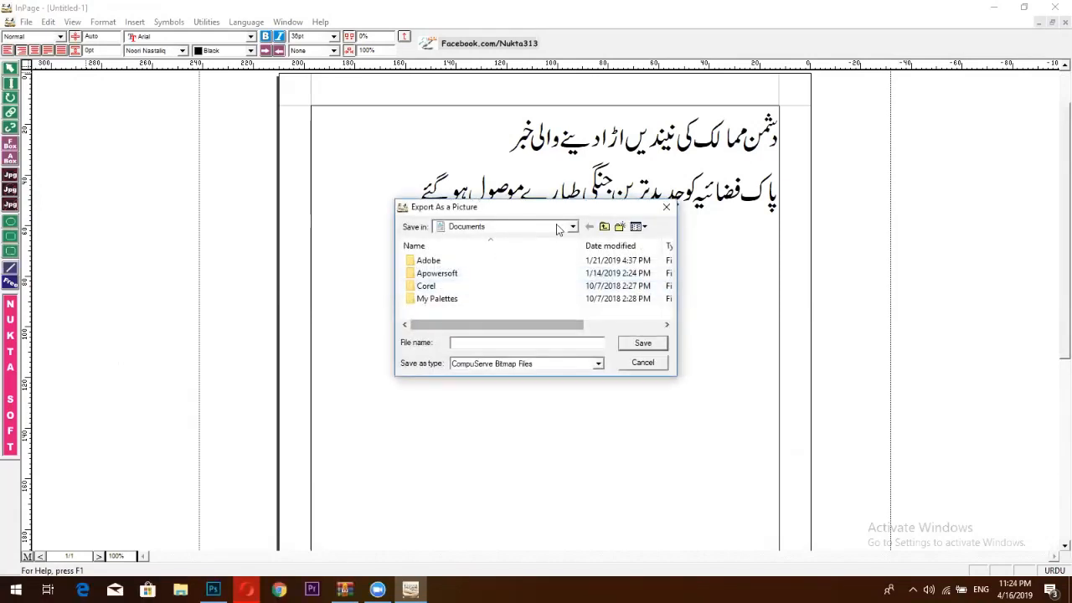
left_click(566, 231)
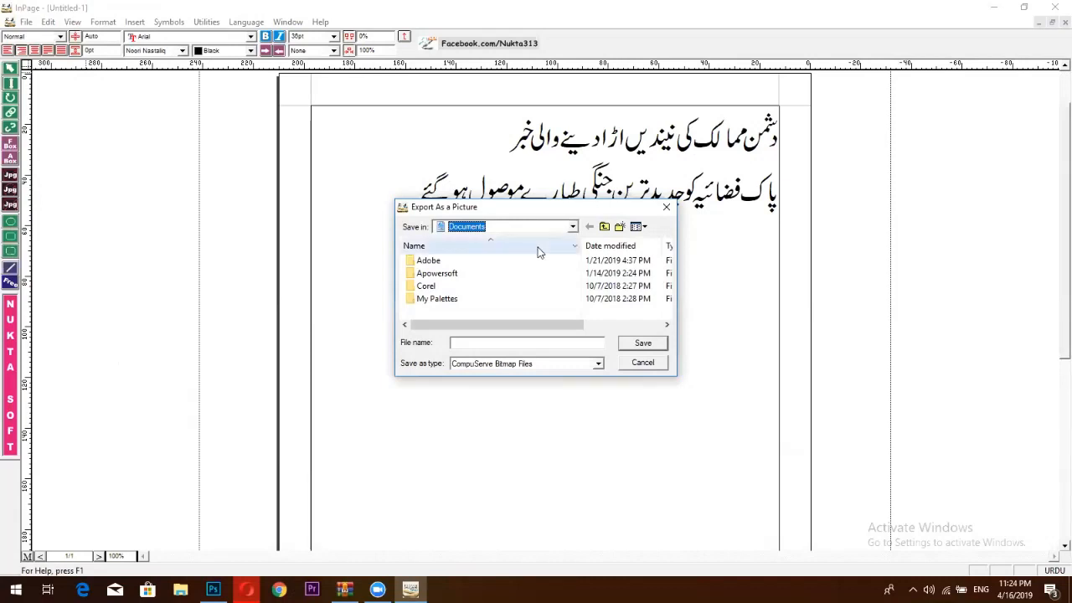
left_click(571, 227)
left_click(491, 241)
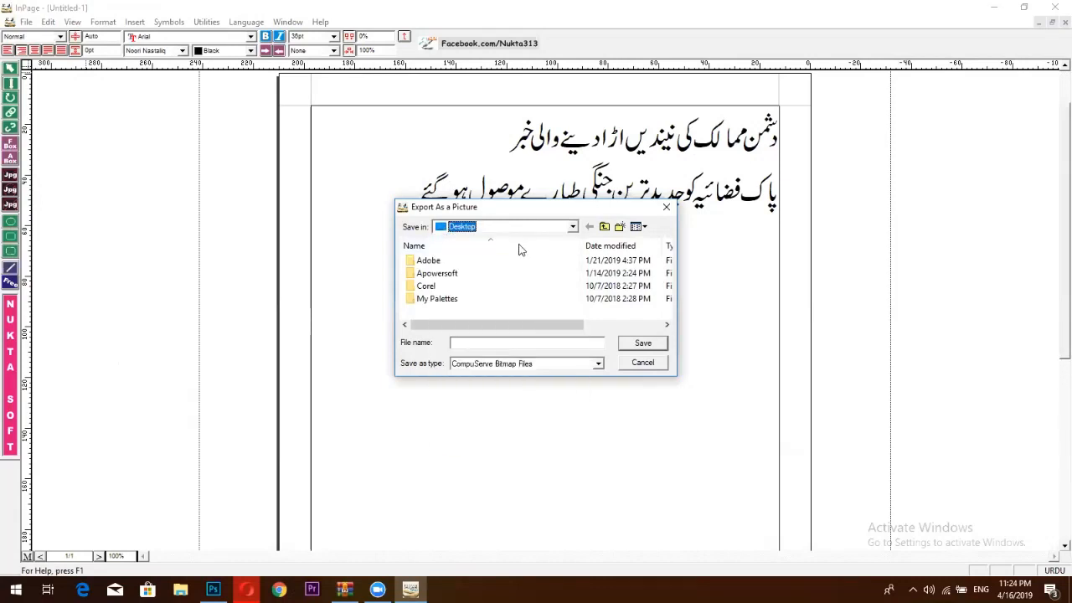
Export it as Encapsulated PostScript 'urdu text' and minimize InPage.
left_click(471, 343)
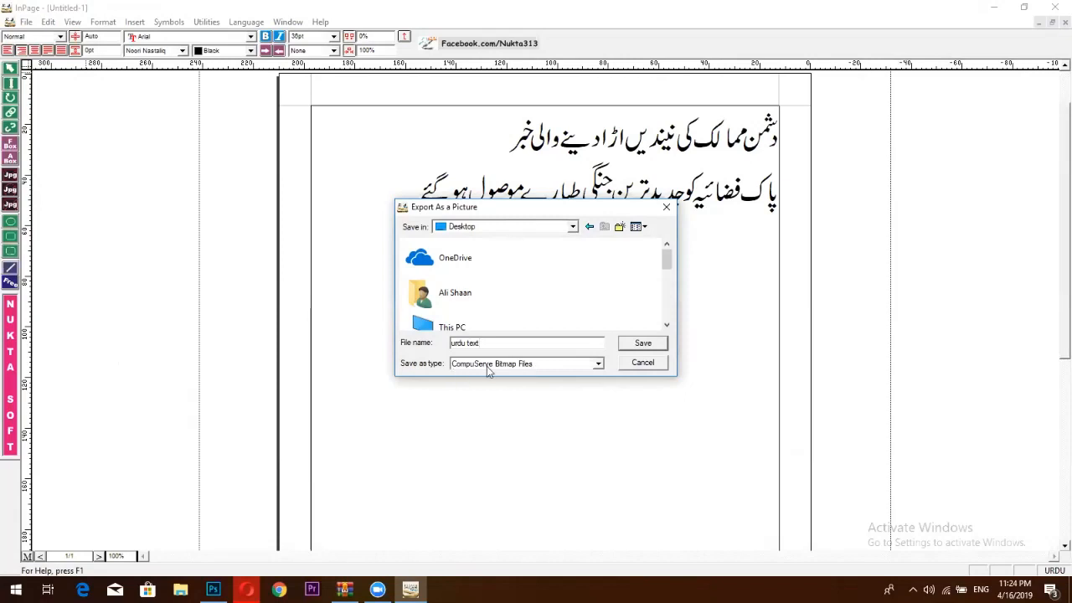
left_click(462, 364)
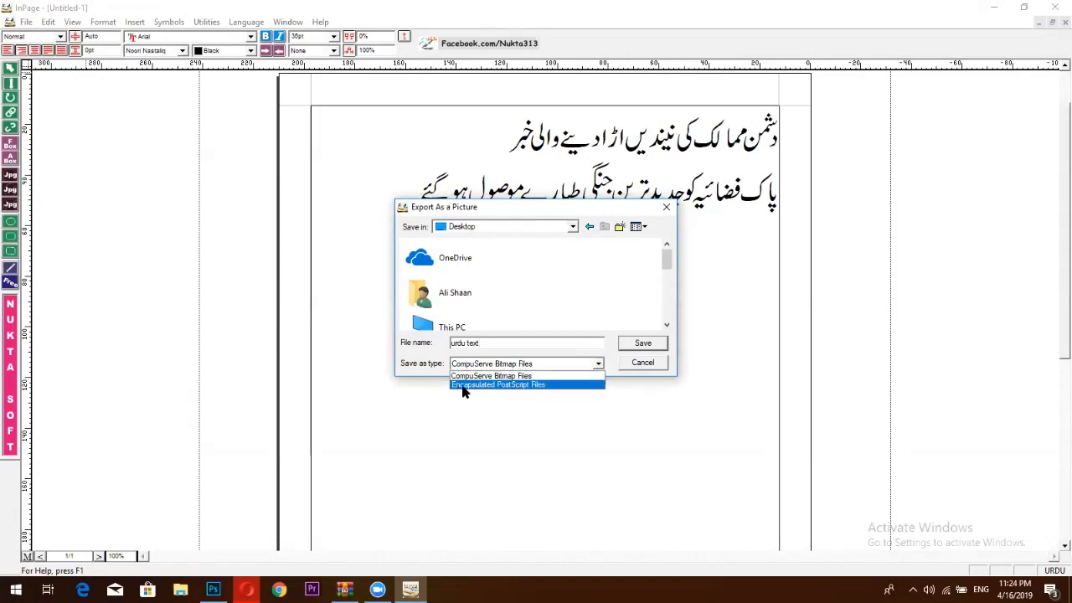
left_click(522, 385)
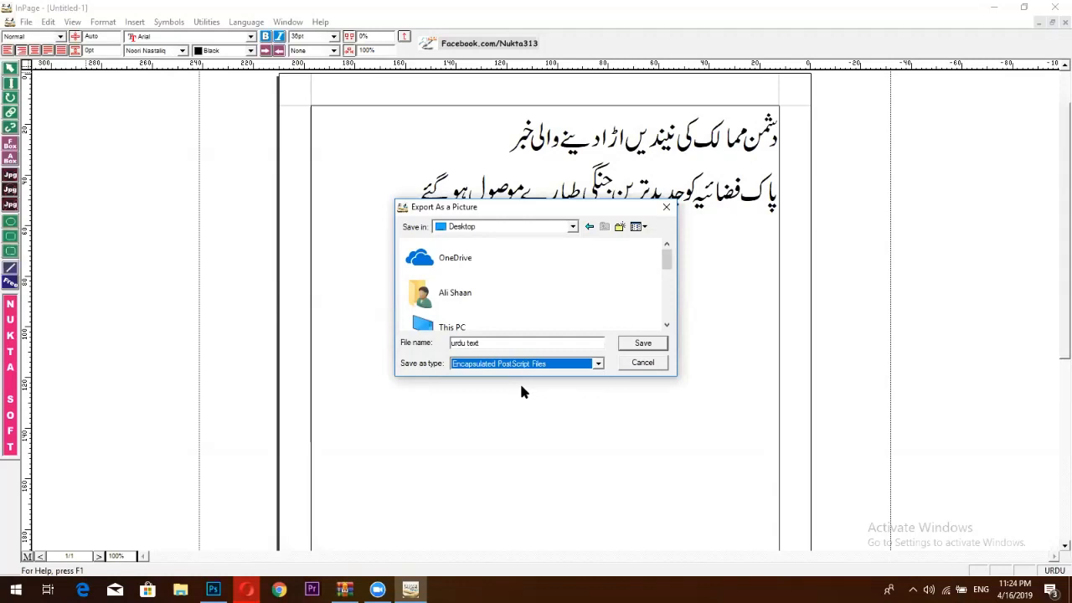
left_click(642, 343)
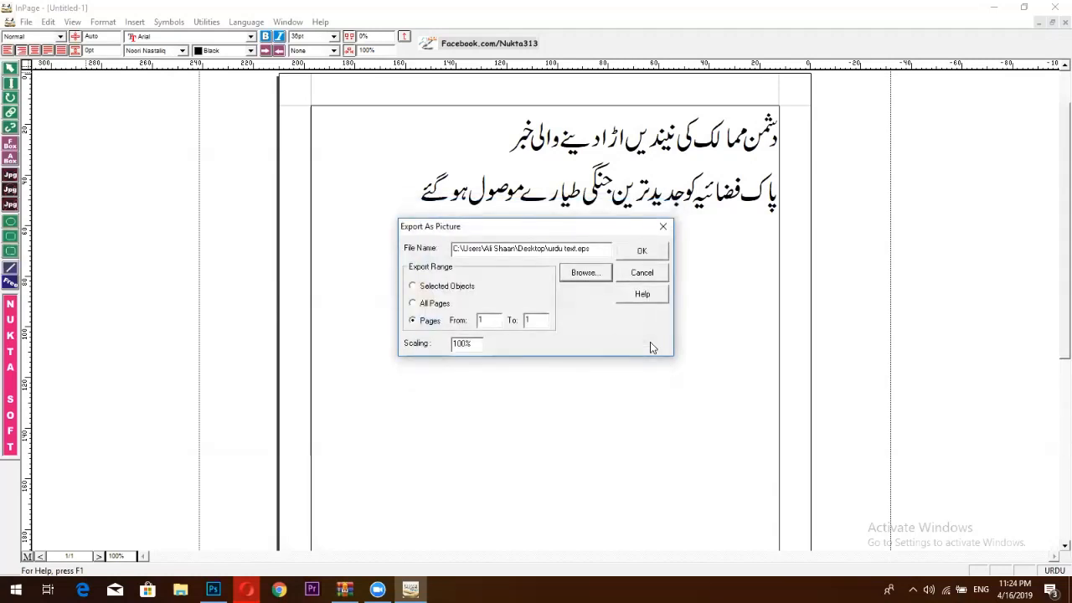
left_click(656, 255)
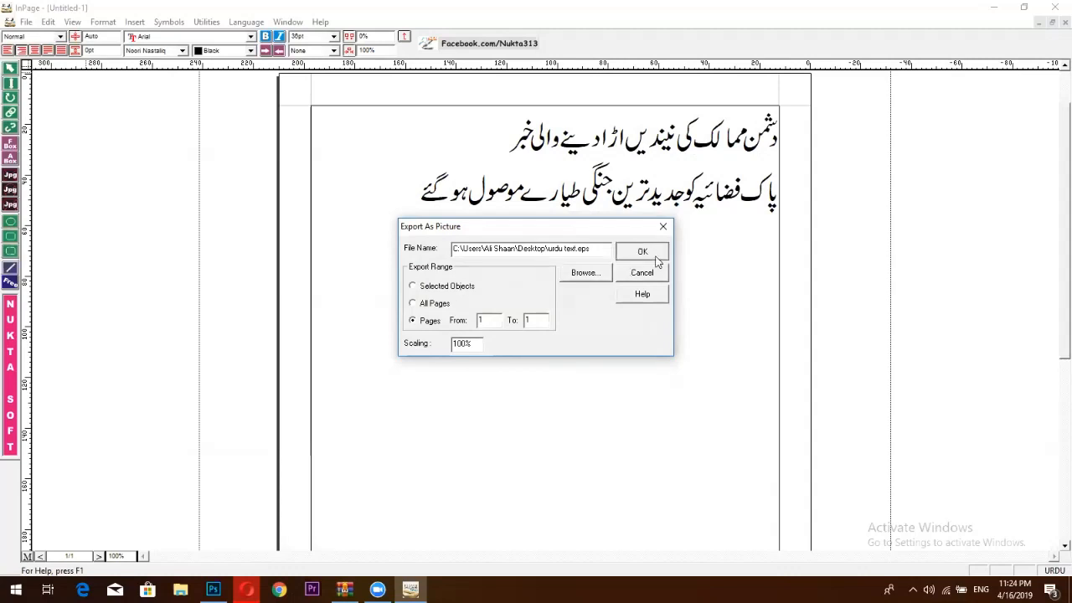
left_click(994, 7)
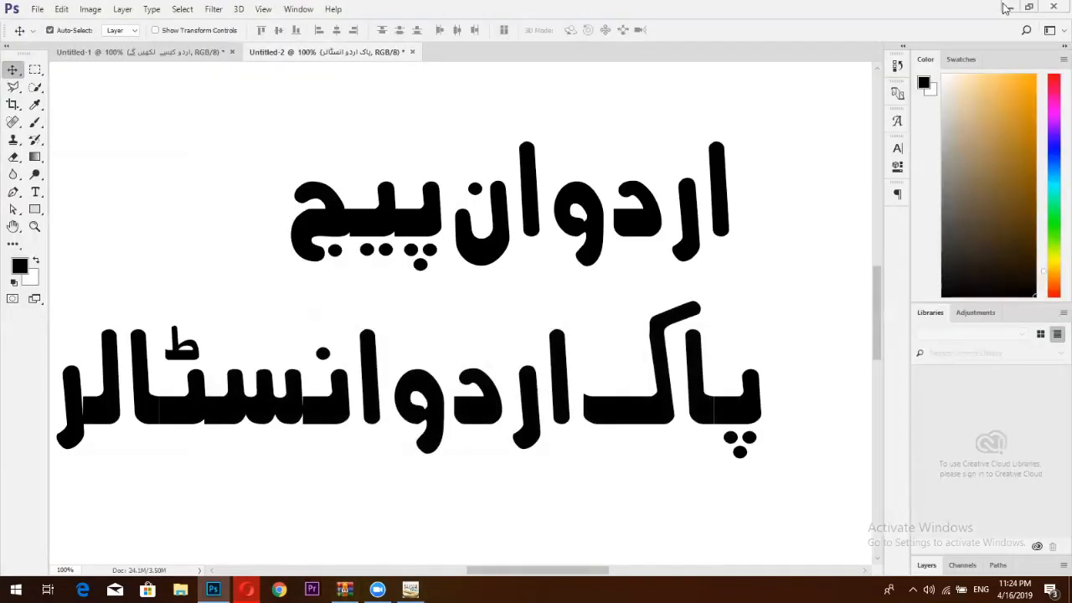
Minimize Photoshop and Opera, then drag the desktop 'urdu text' icon onto Photoshop to open it.
left_click(1010, 6)
left_click(1004, 11)
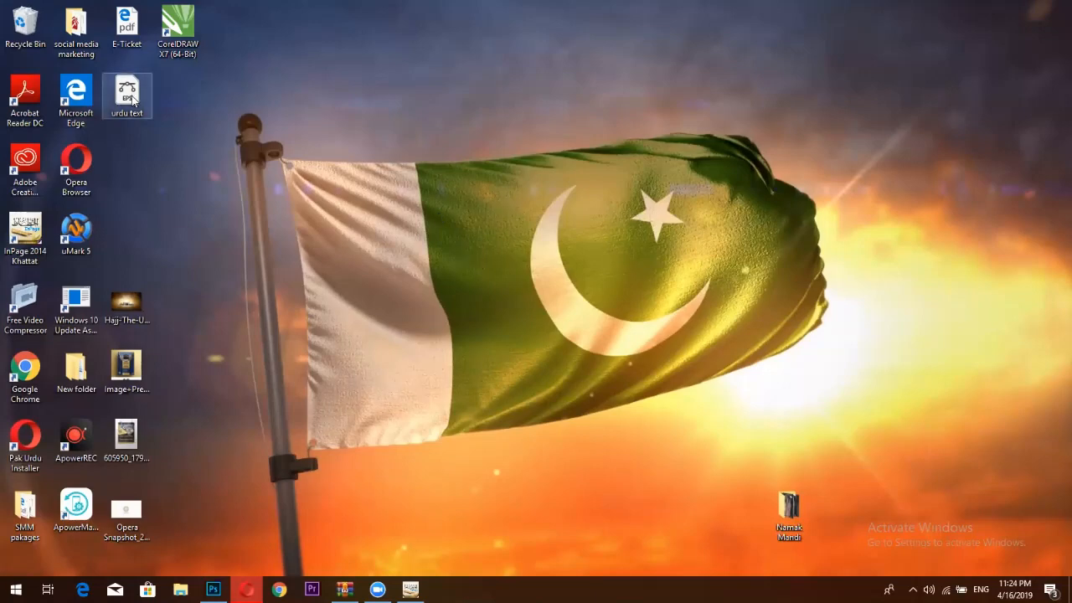
left_click_drag(133, 115, 576, 57)
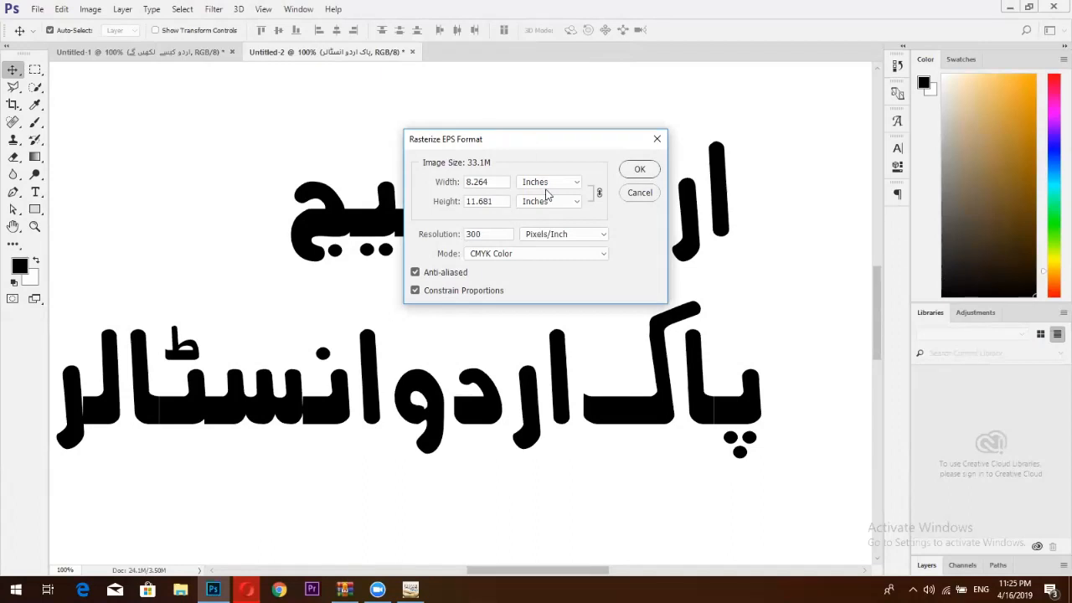
Rasterize the EPS at 300 pixels/inch, crop tightly around the two Urdu lines, view at 100%.
left_click(629, 171)
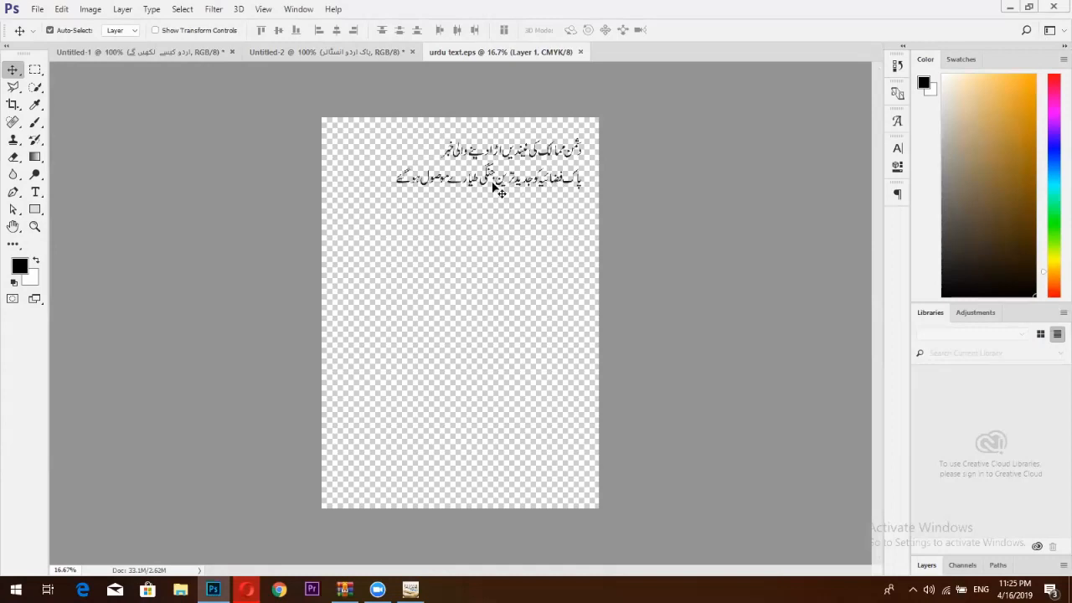
left_click(12, 104)
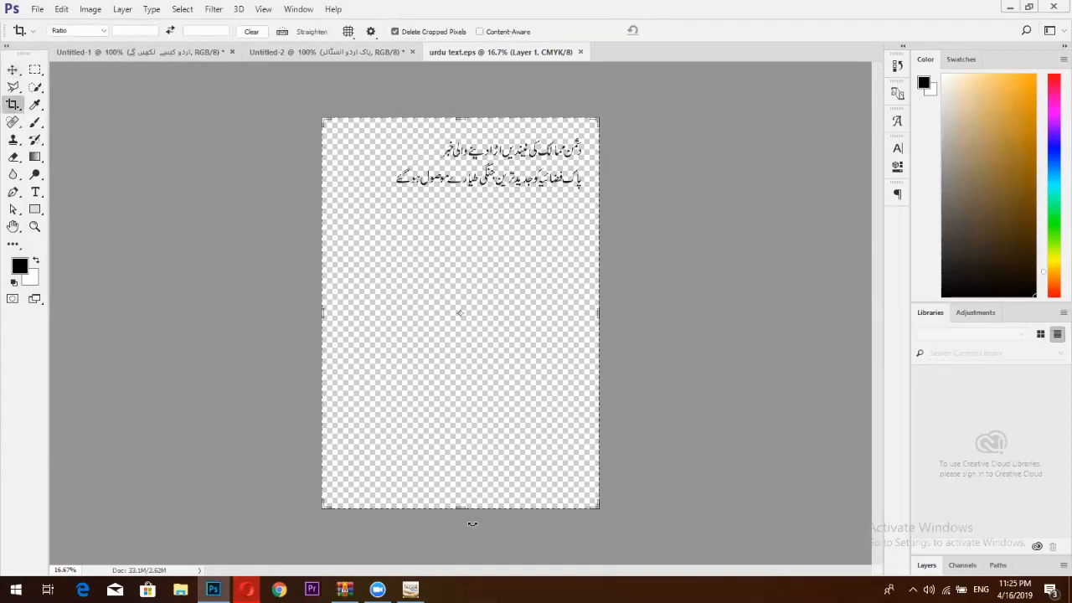
left_click_drag(462, 508, 434, 309)
left_click_drag(458, 274, 460, 285)
left_click_drag(335, 315, 355, 315)
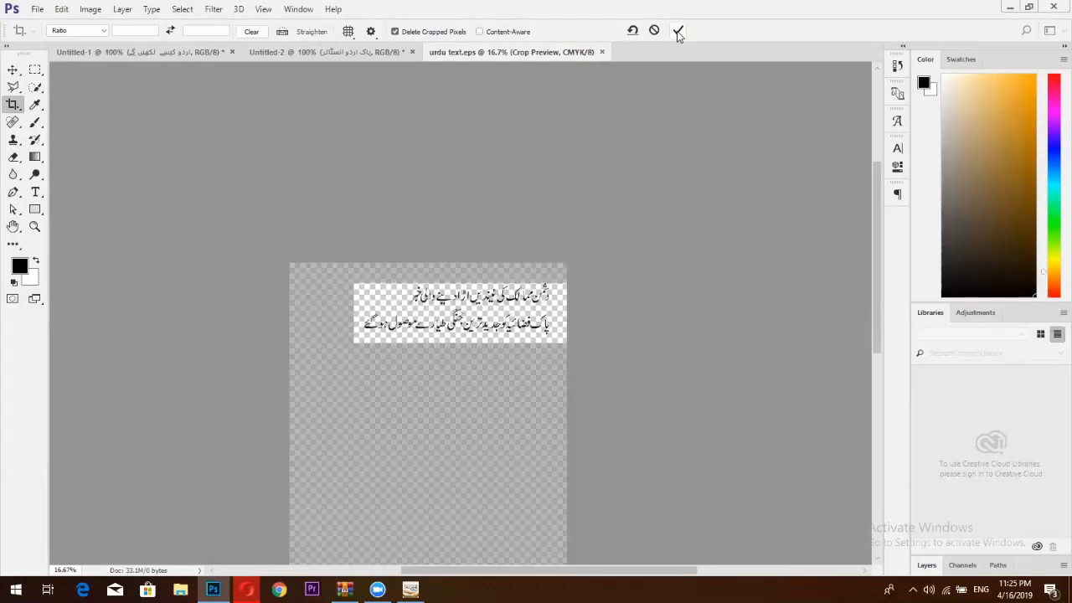
left_click(678, 30)
key("ctrl+1")
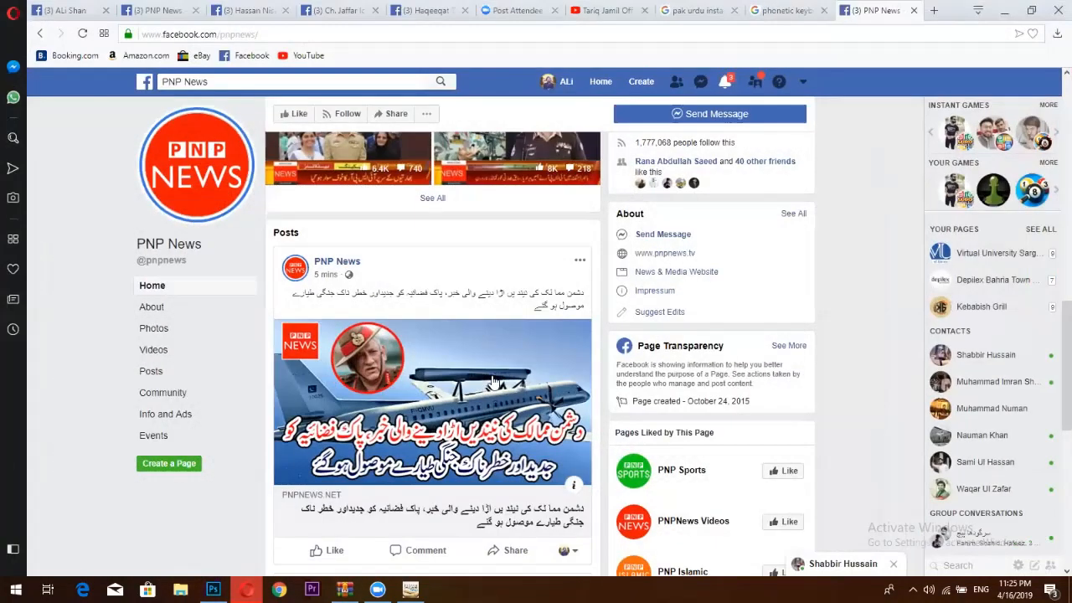
scroll(539, 301, "down", 1)
scroll(540, 301, "down", 1)
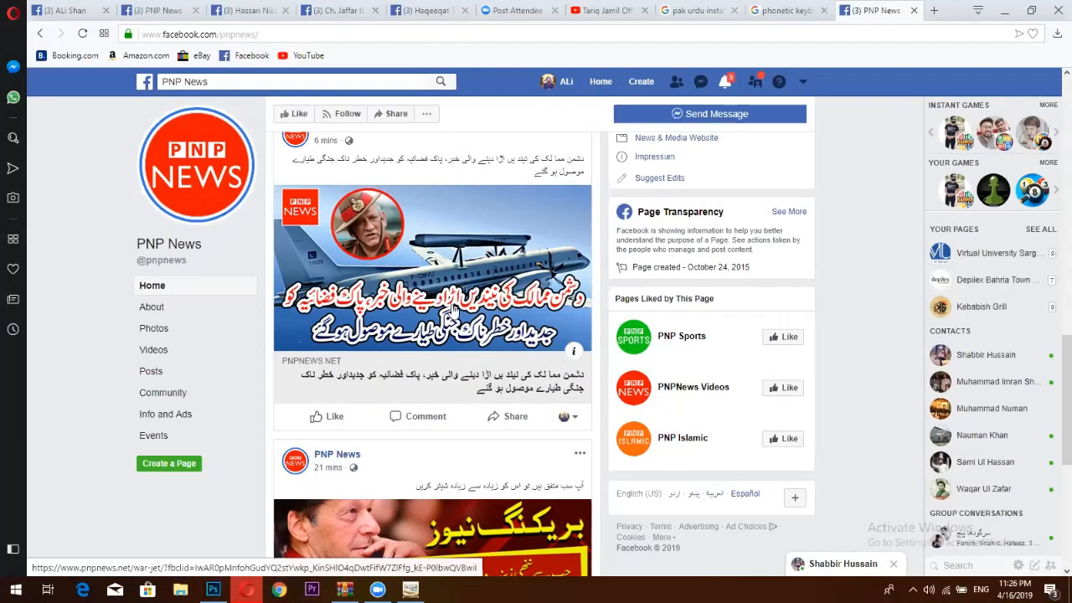
In a new tab, search Google for 'fighter plane pakistan air force'.
left_click(932, 11)
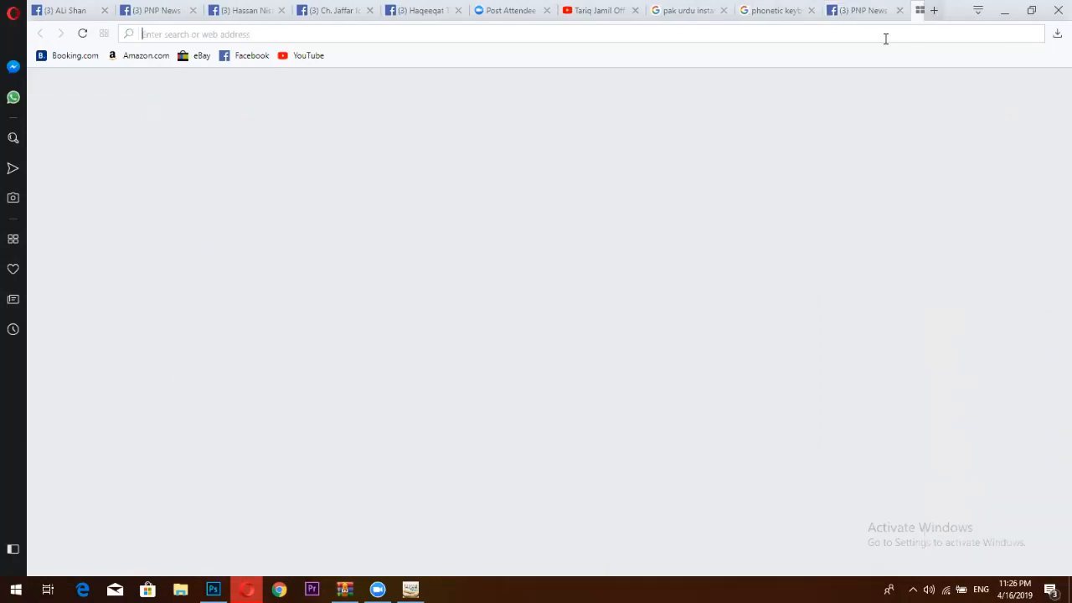
type("pl")
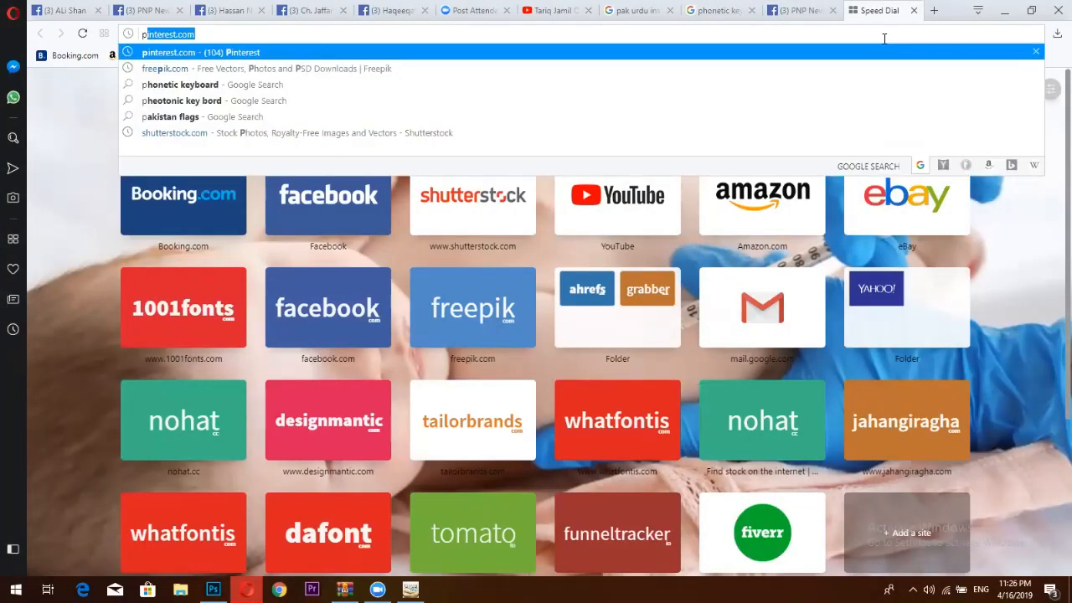
key("BackSpace")
key("BackSpace")
type("pfi")
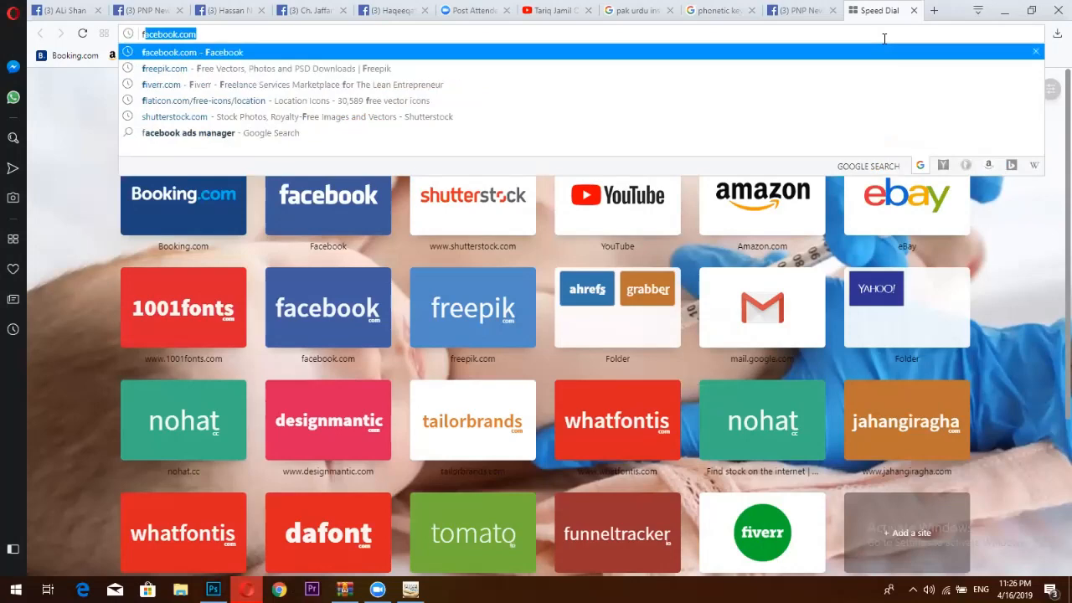
type("ght")
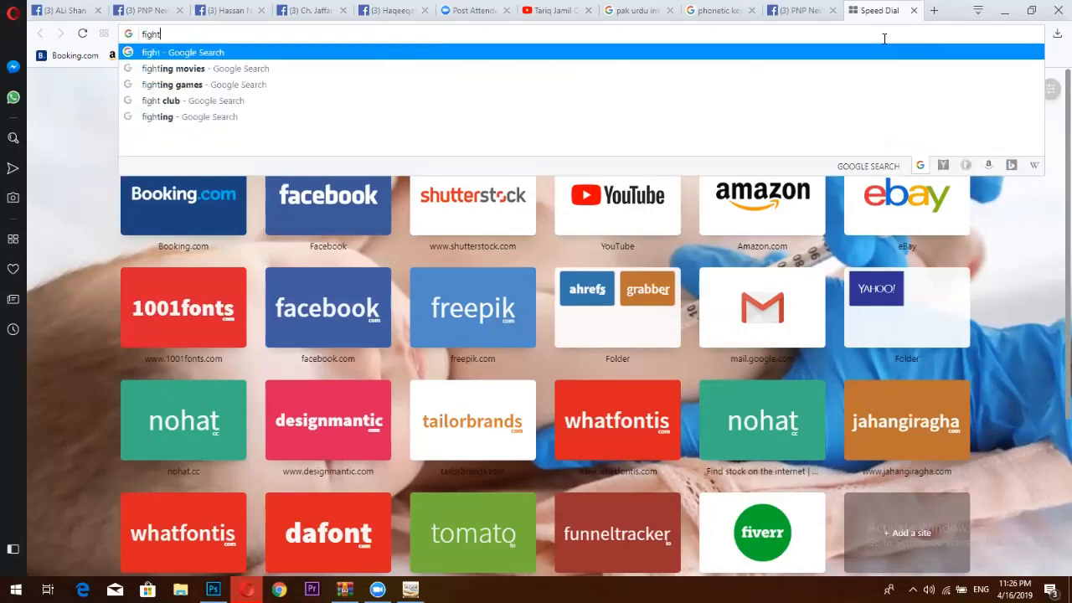
type("er")
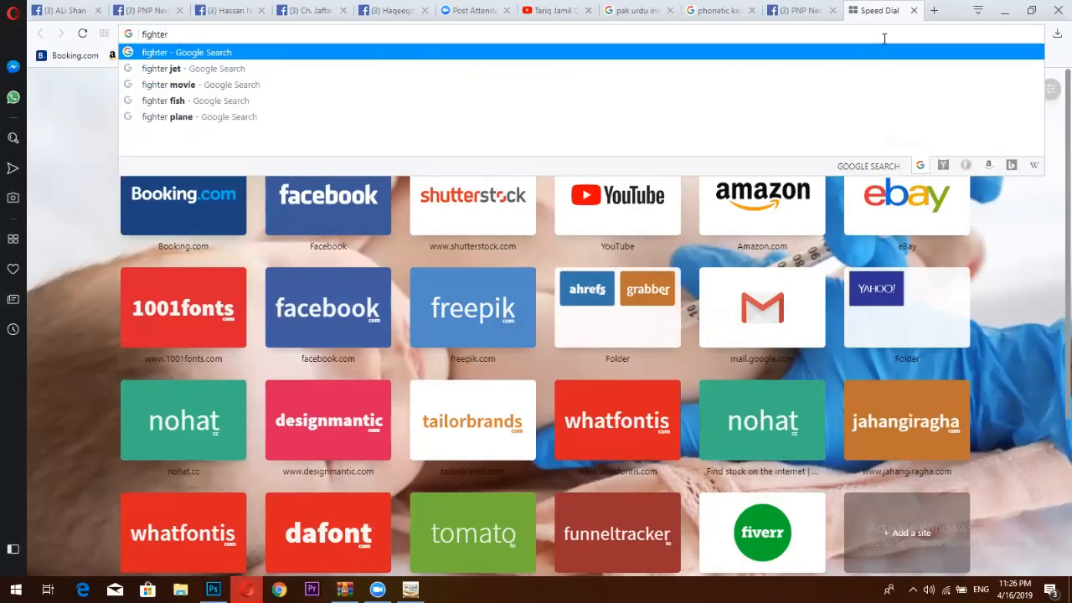
type(" plane ")
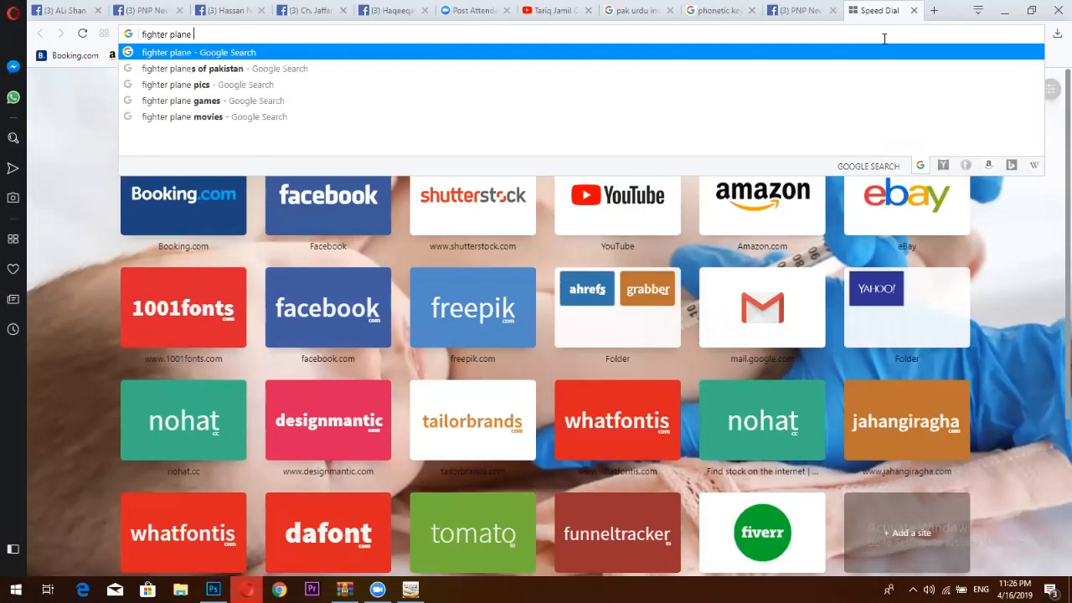
type("paki")
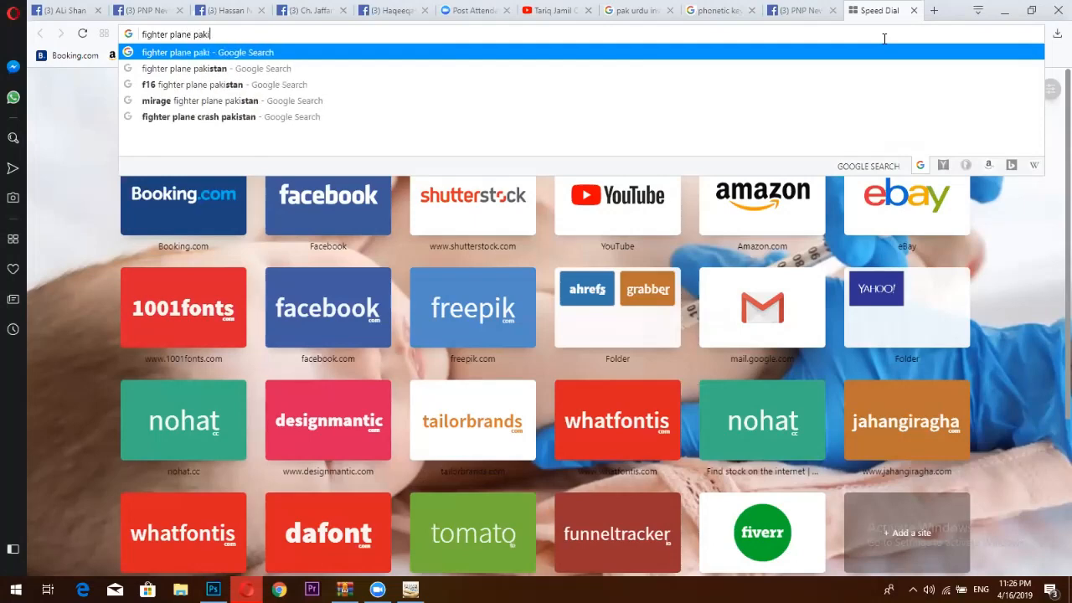
type("stan")
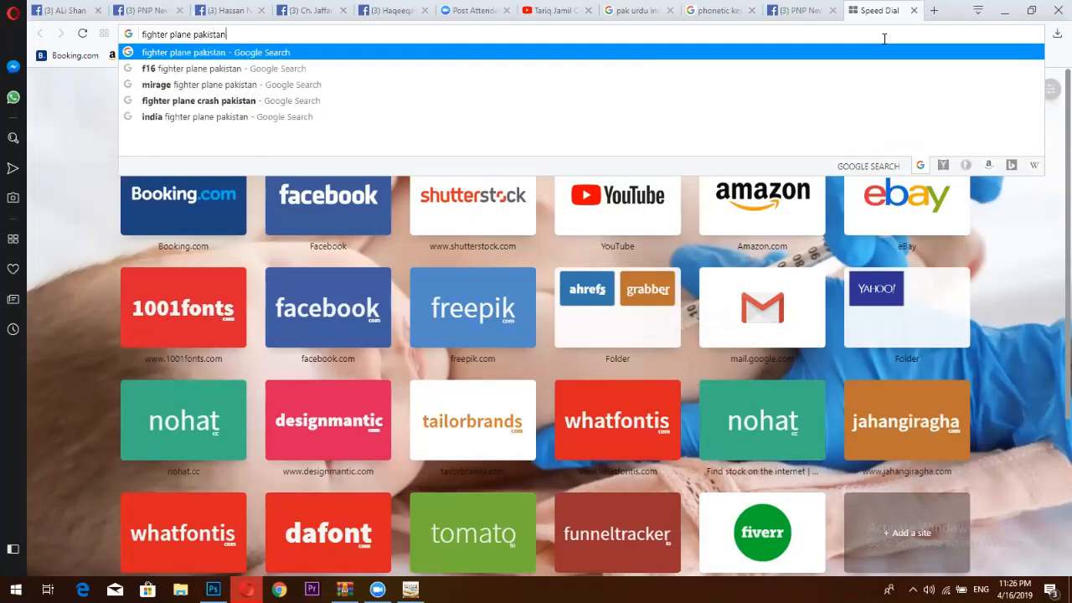
type(" air force")
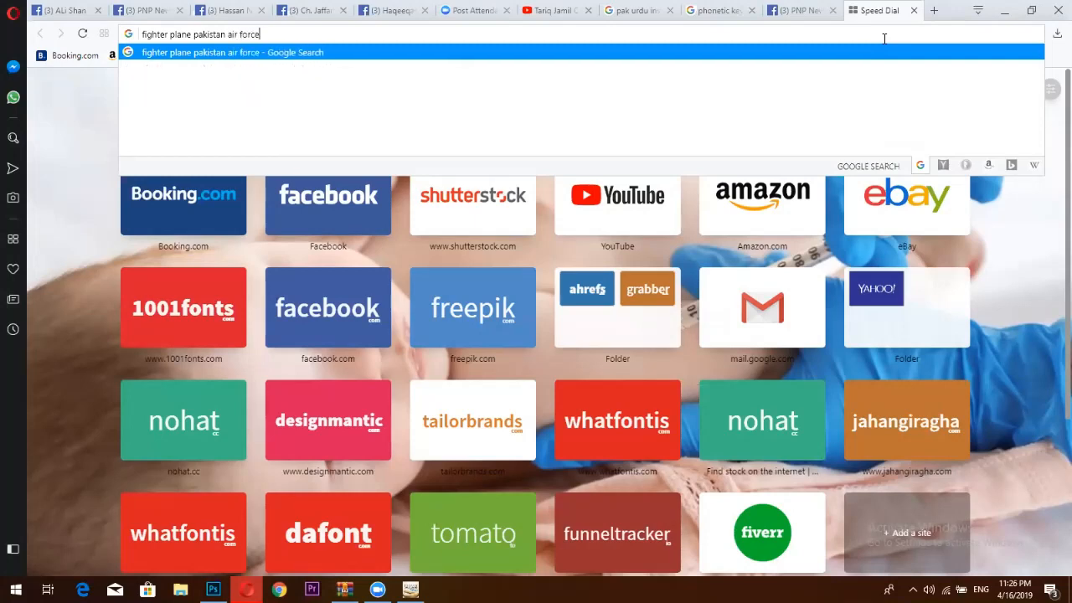
key("Return")
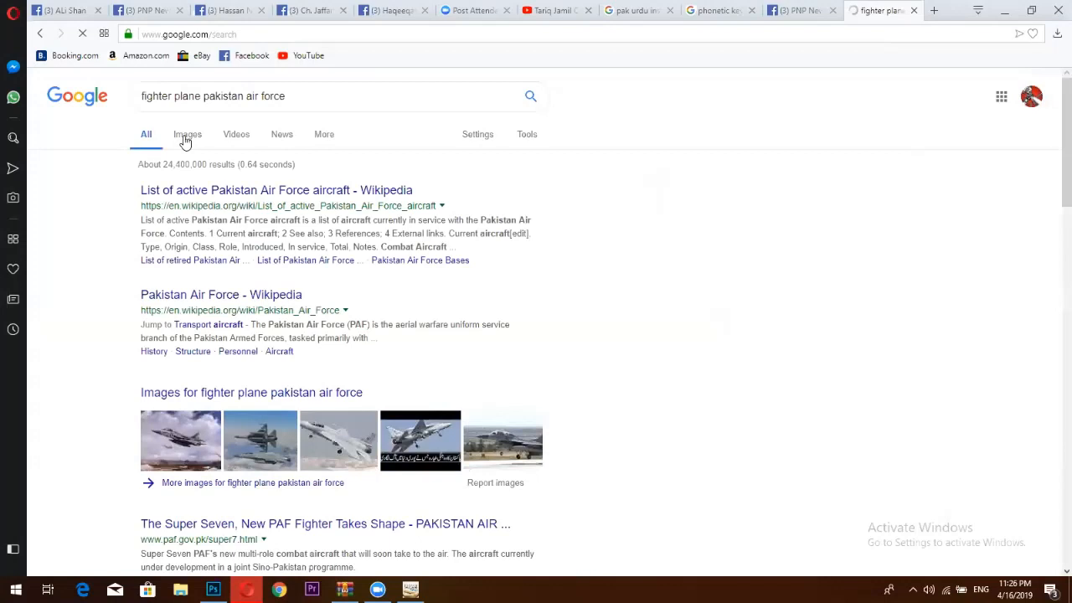
Switch to image results filtered to Large size.
left_click(188, 138)
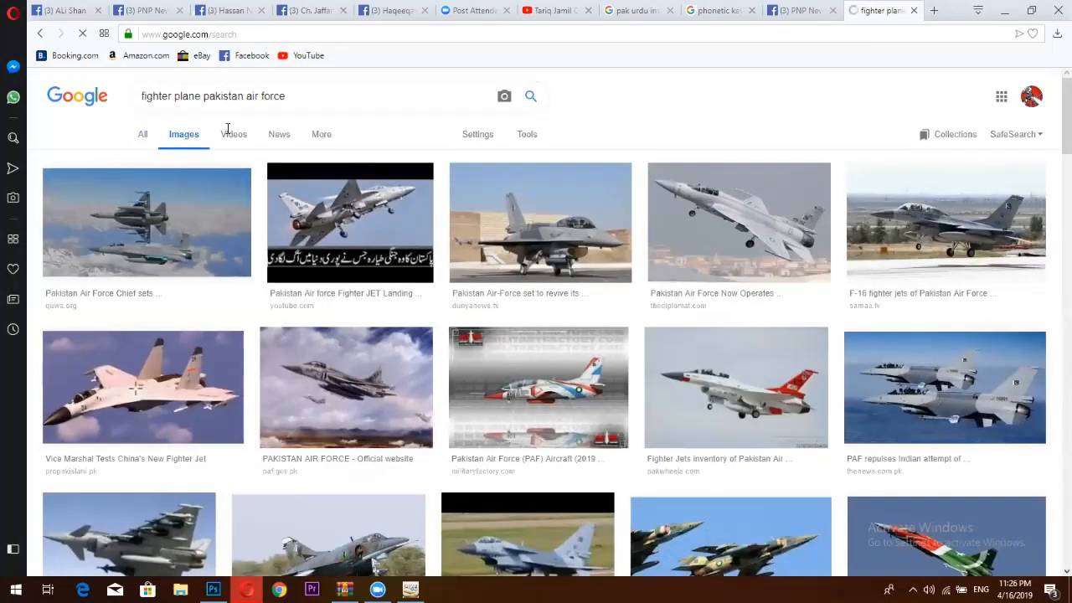
left_click(521, 137)
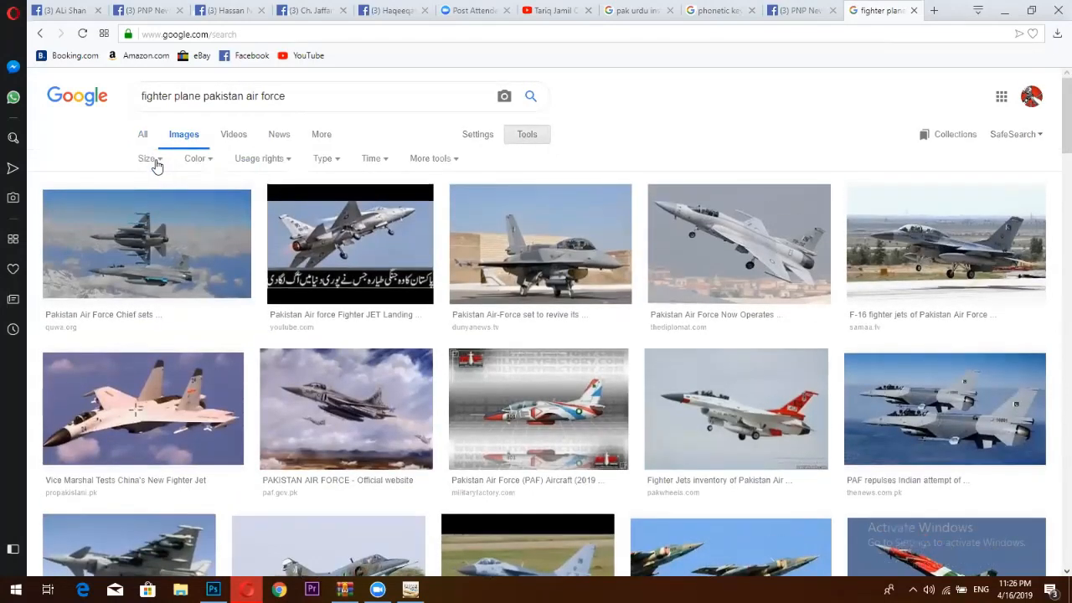
left_click(151, 159)
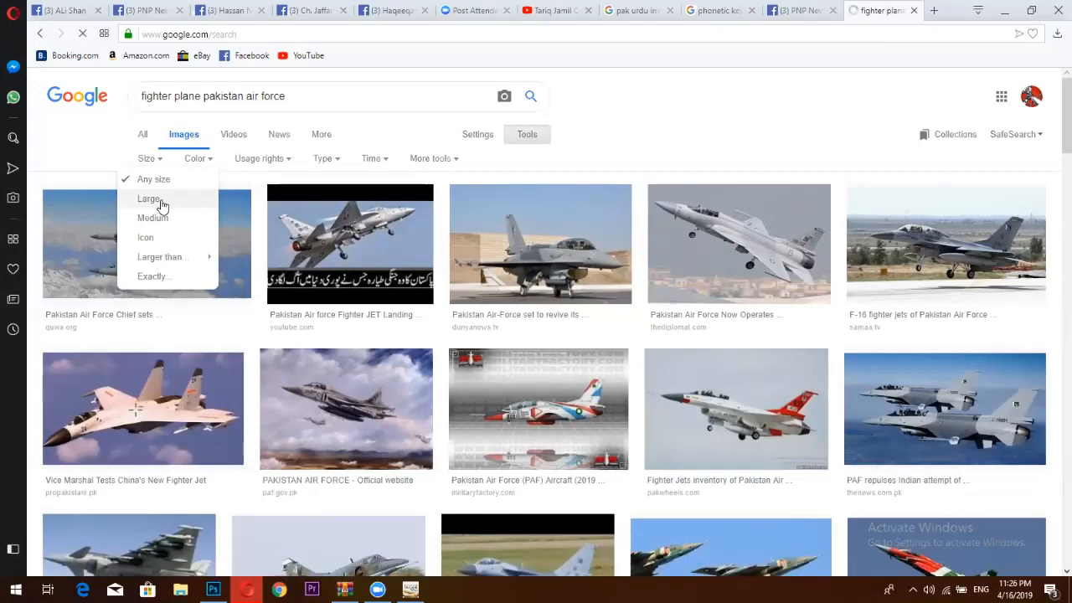
left_click(163, 206)
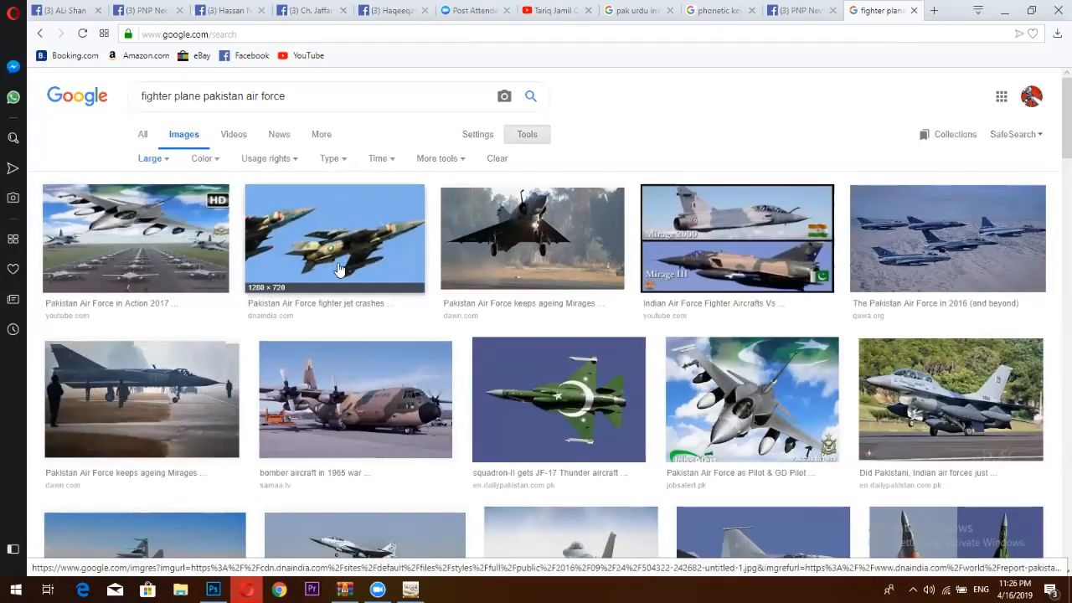
Find the Pakistan Air Force F-16 photo and open it in a new tab.
scroll(339, 267, "down", 2)
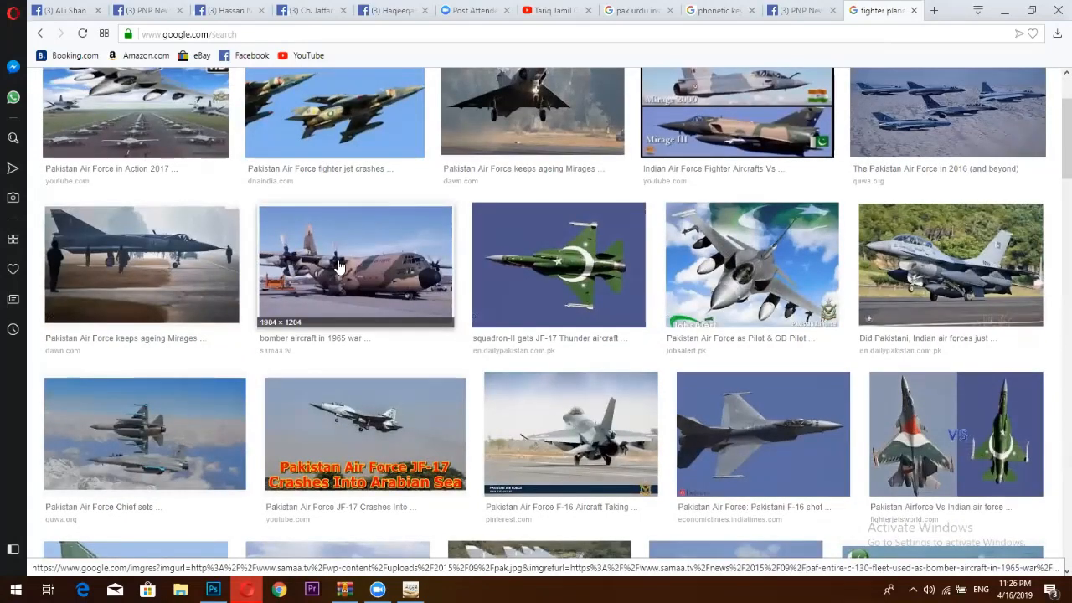
scroll(339, 266, "down", 2)
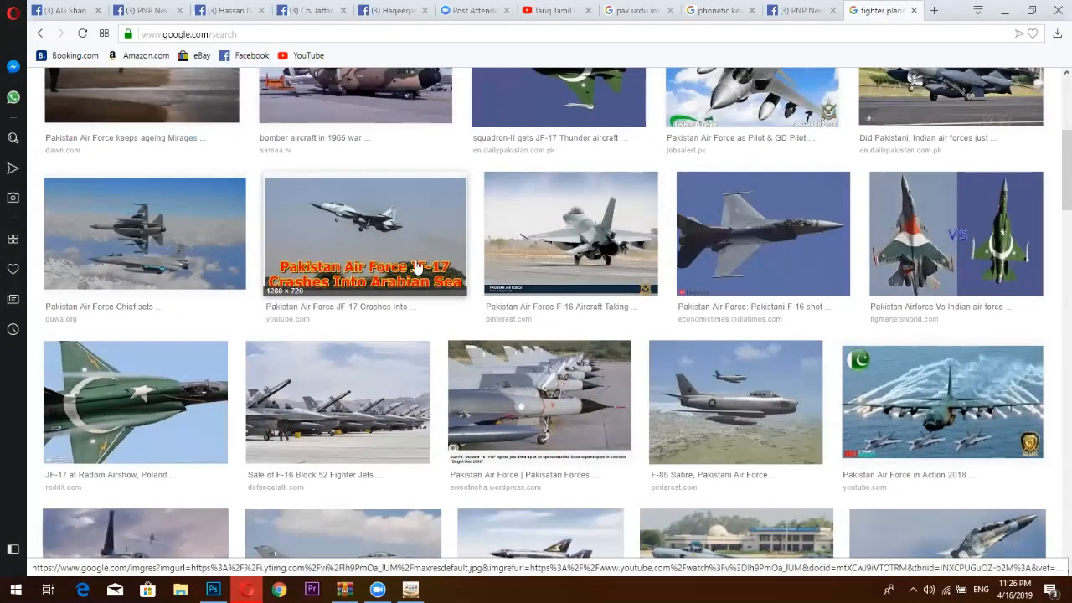
scroll(423, 265, "down", 2)
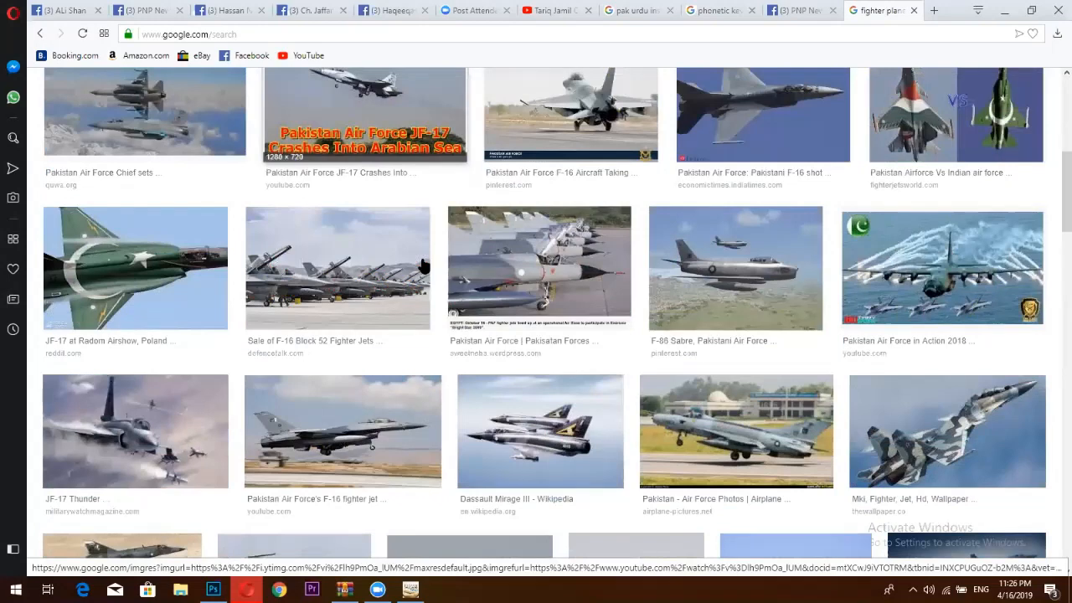
scroll(422, 266, "down", 2)
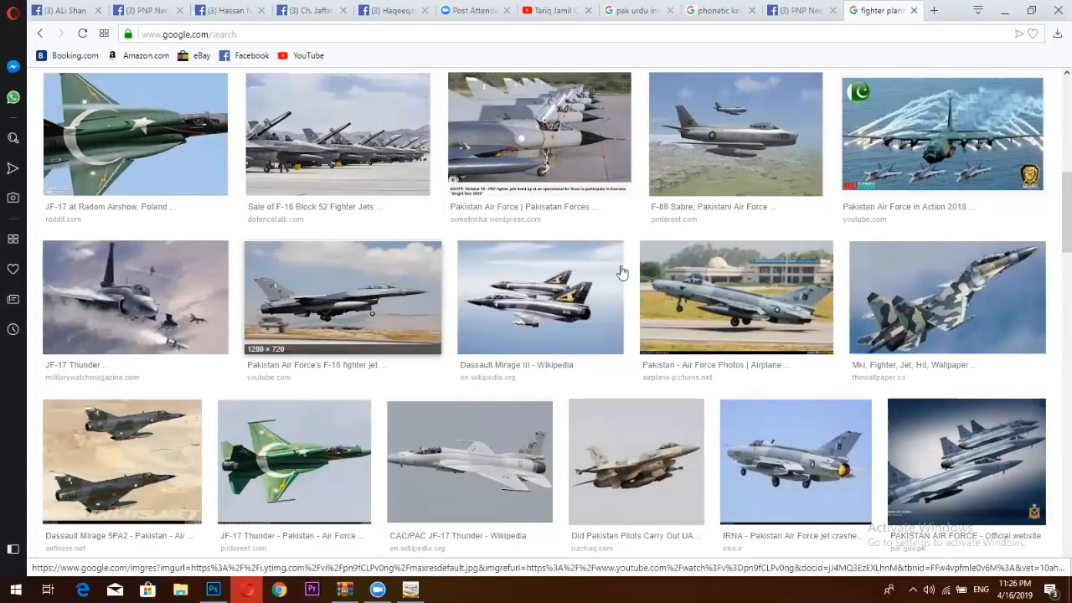
left_click(476, 347)
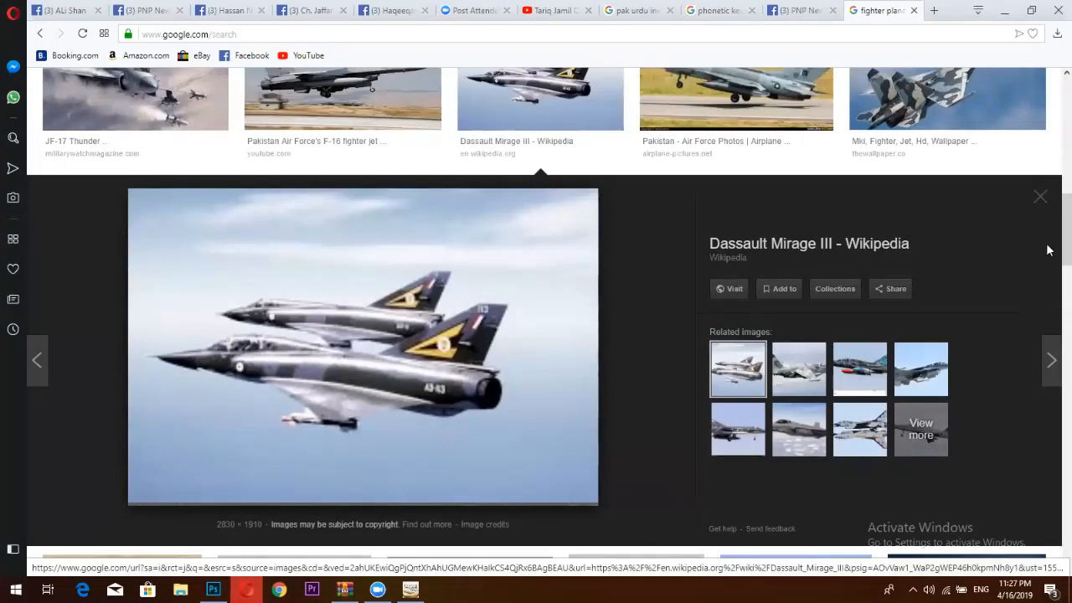
left_click(1038, 206)
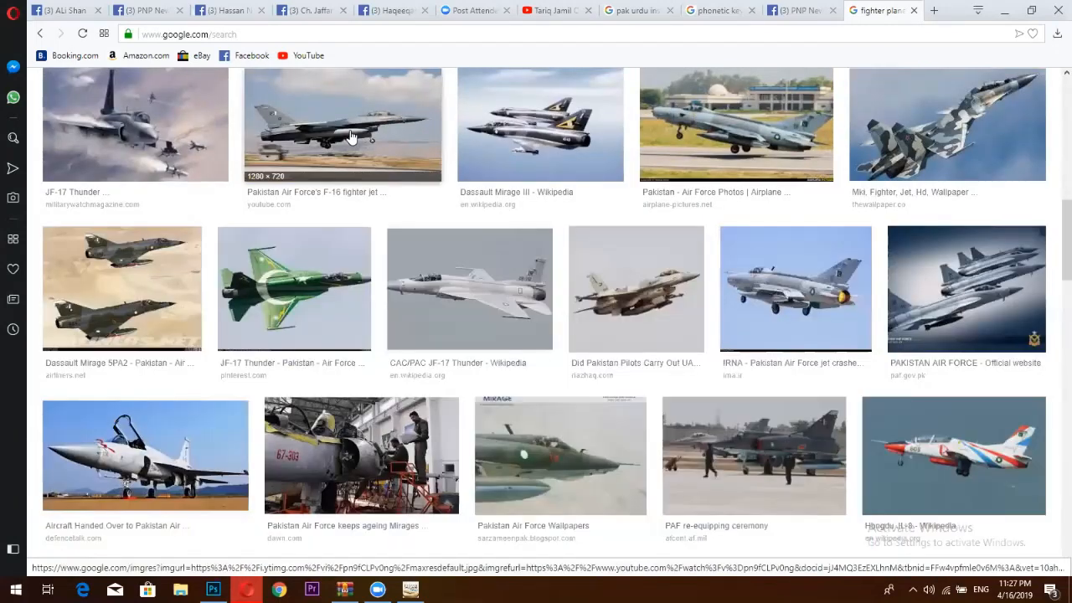
left_click(343, 136)
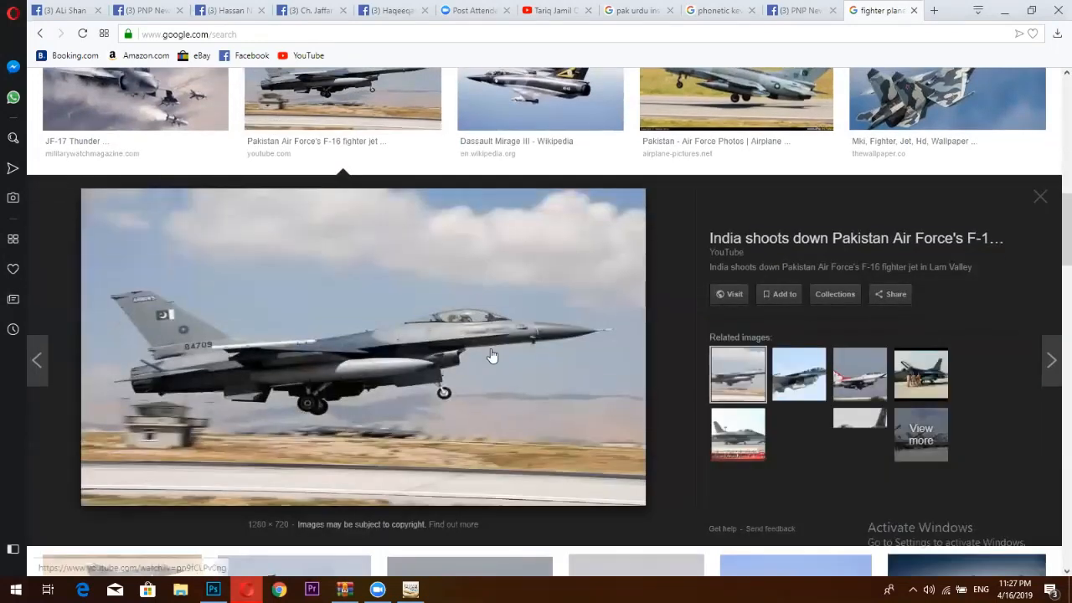
right_click(396, 269)
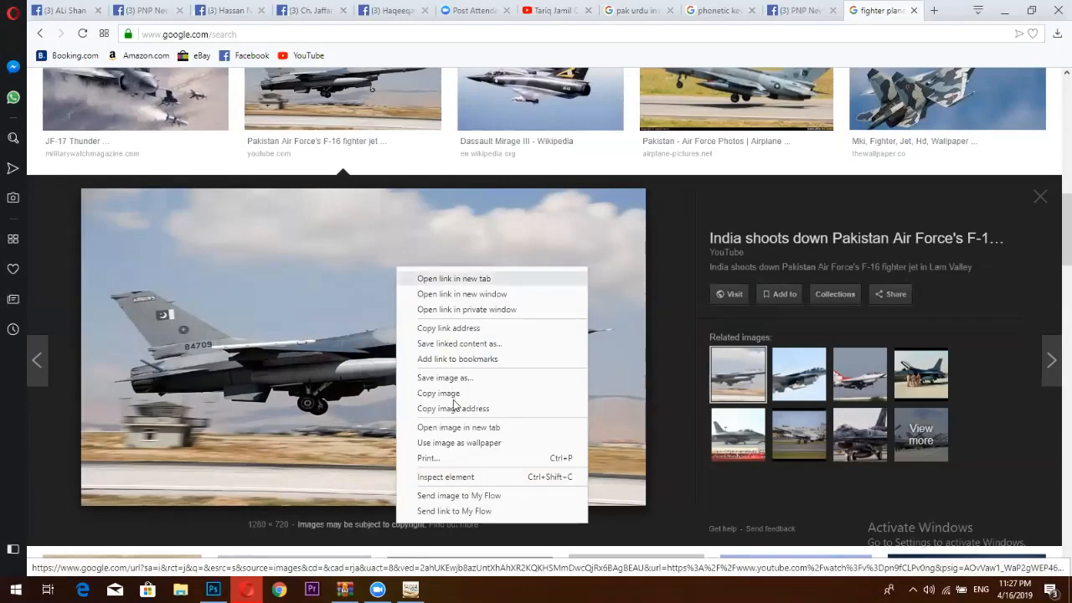
left_click(458, 428)
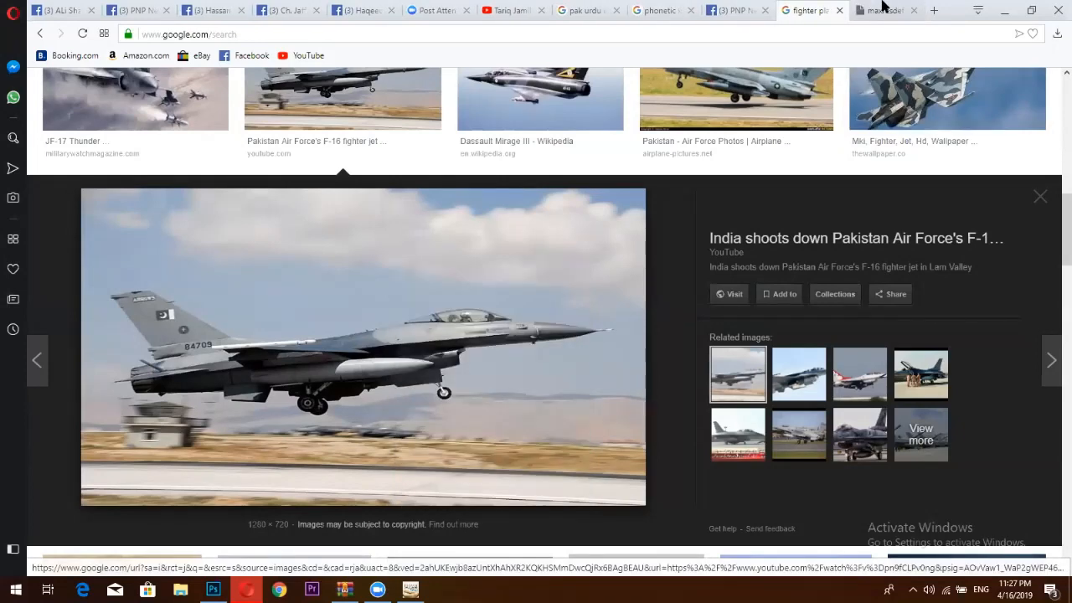
Open the PNP News post's jet image in its own tab, then return to Photoshop.
left_click(881, 7)
left_click(735, 10)
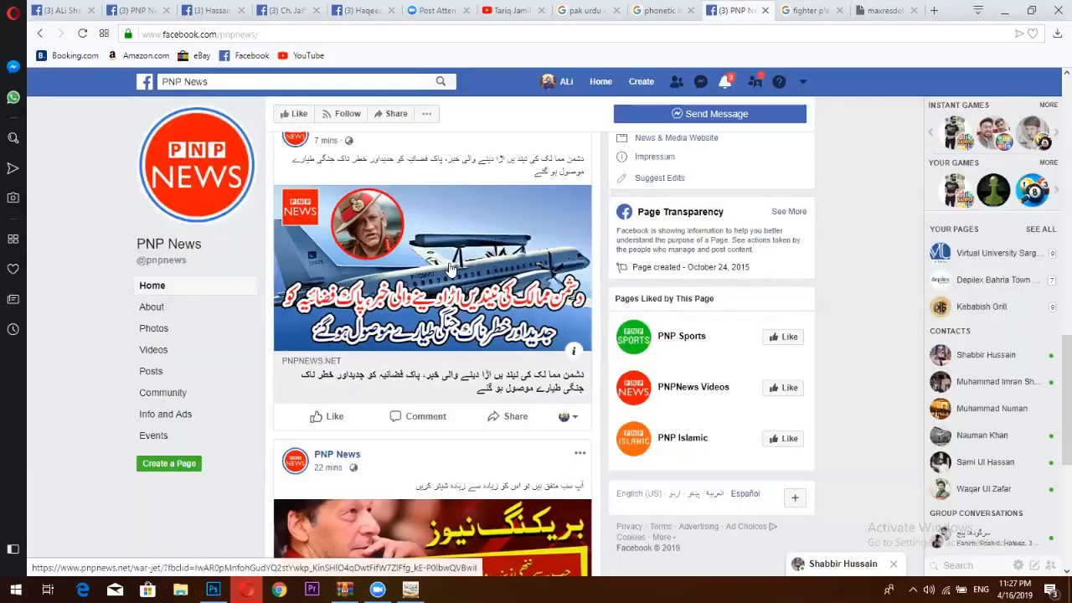
right_click(469, 307)
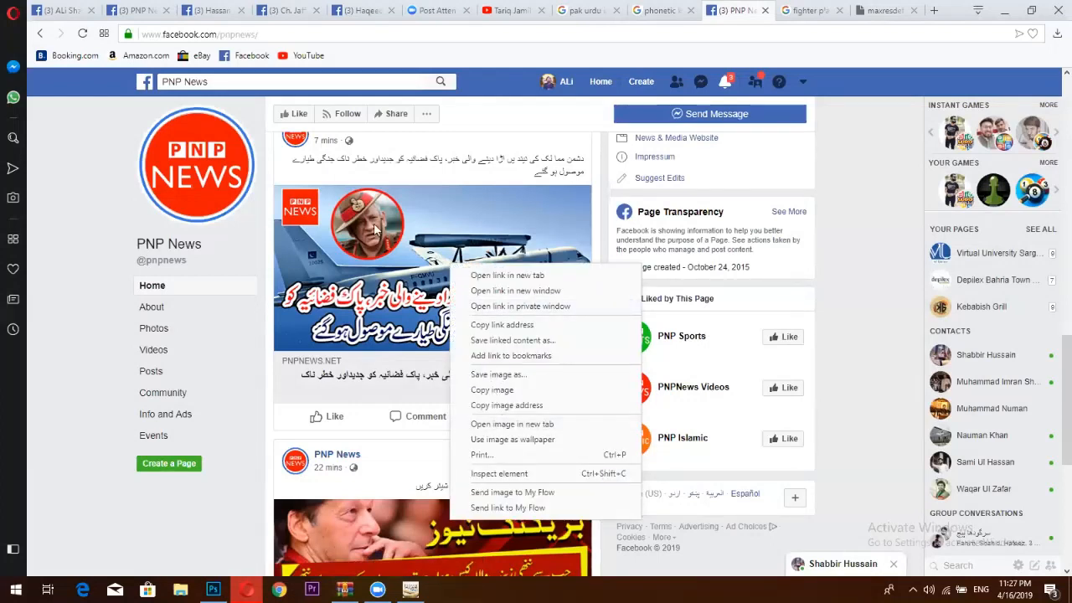
left_click(499, 424)
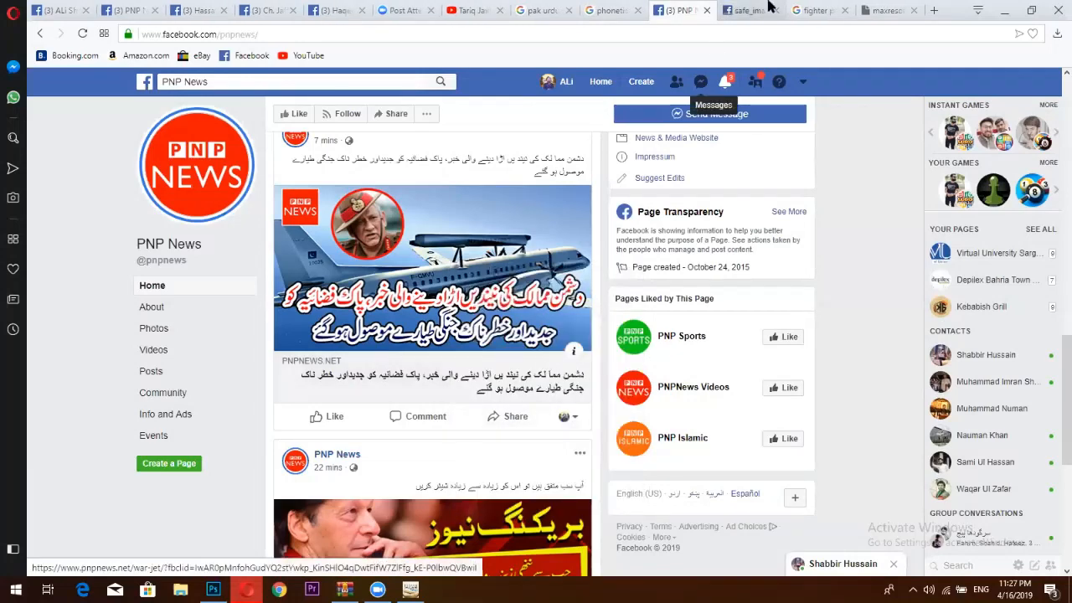
left_click(769, 9)
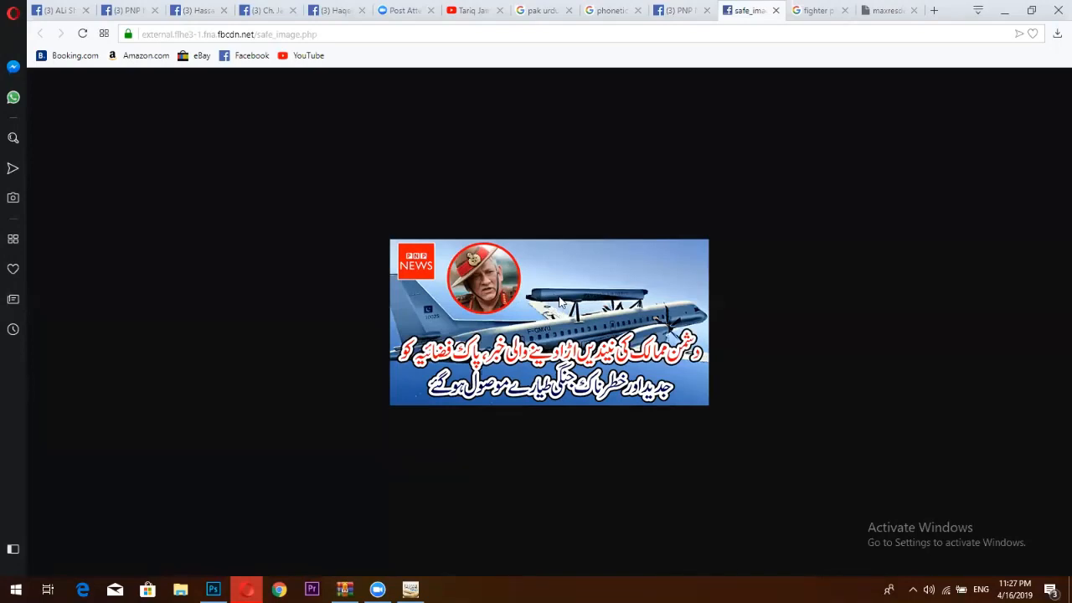
left_click(213, 590)
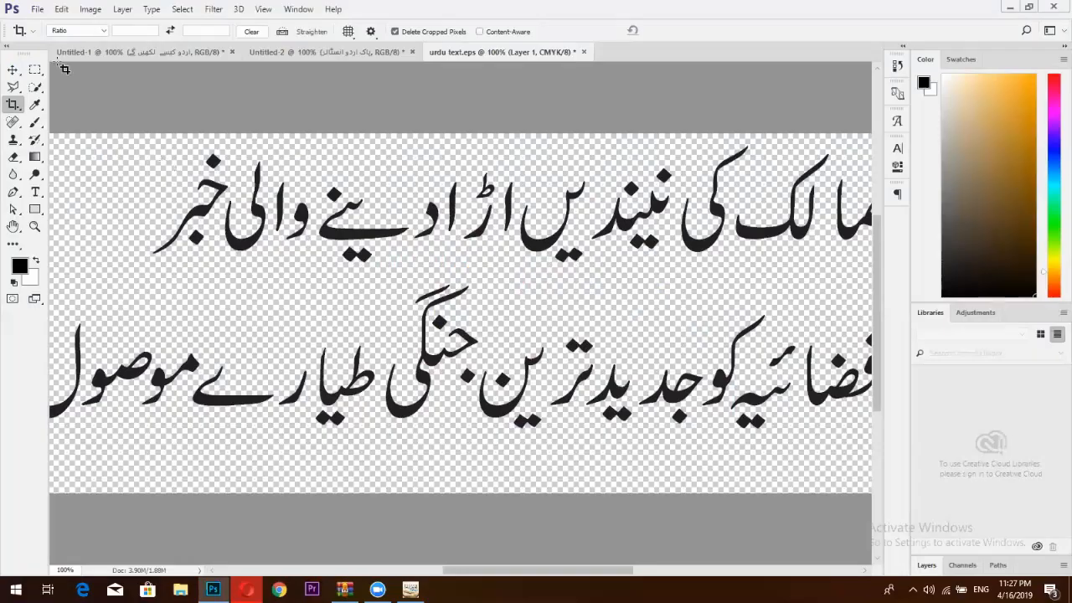
Start a new Photoshop document with width 1200 measured in pixels.
left_click(37, 9)
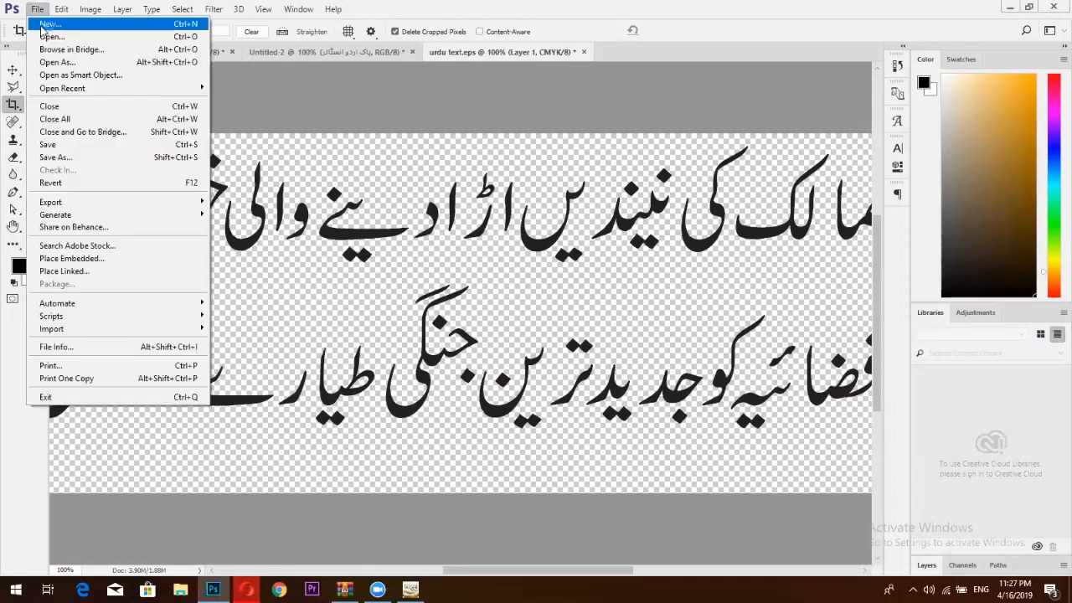
left_click(41, 26)
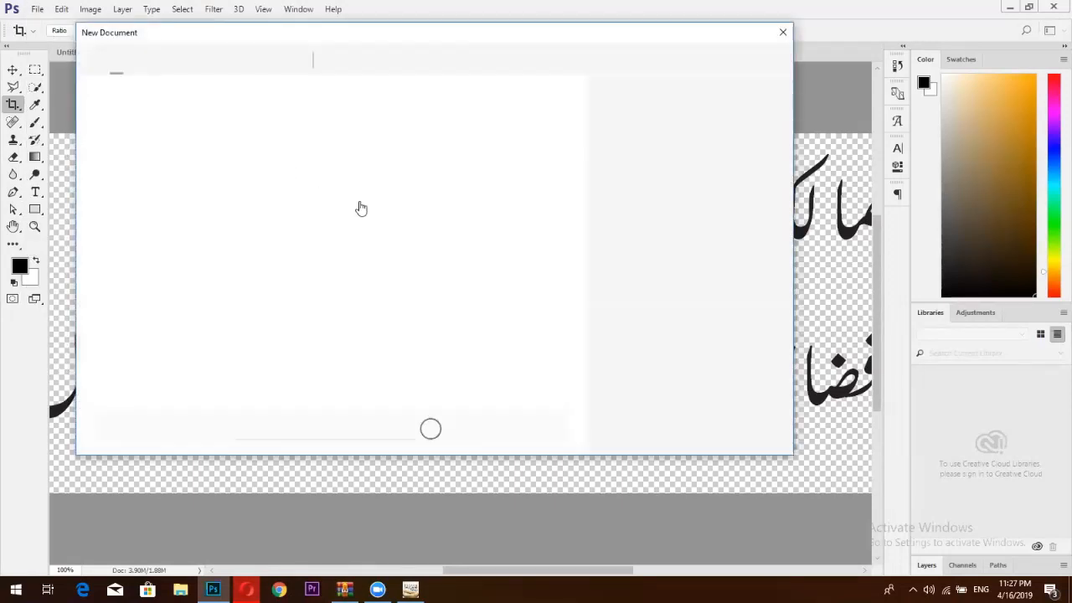
left_click(628, 157)
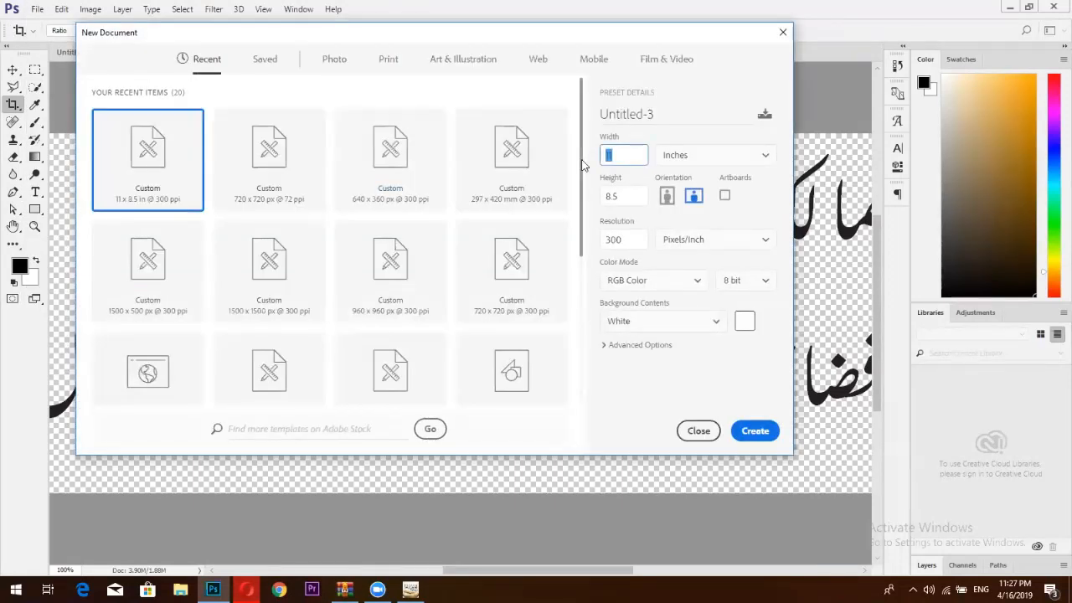
type("12")
key("BackSpace")
type("000")
left_click(733, 164)
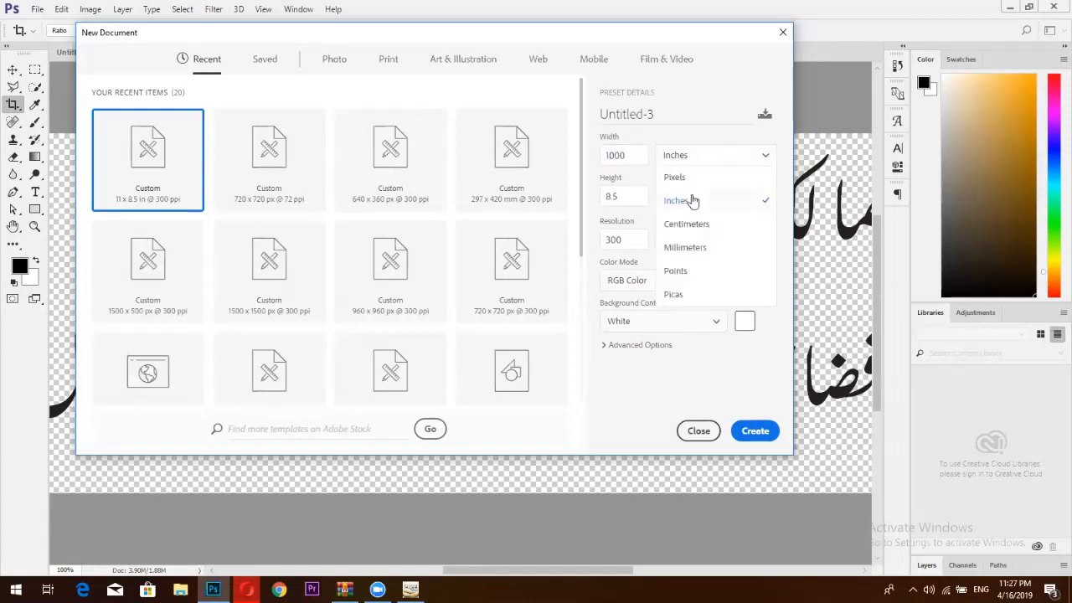
left_click(692, 177)
Set the height to 700 pixels and create the blank landscape document.
left_click(614, 196)
double_click(614, 195)
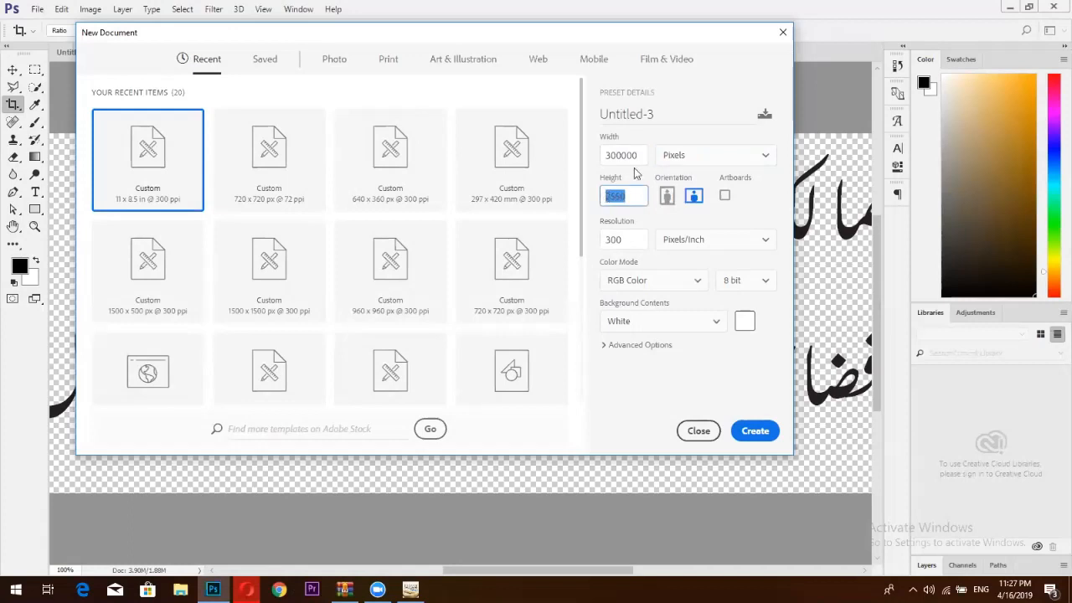
key("shift+Tab")
type("1")
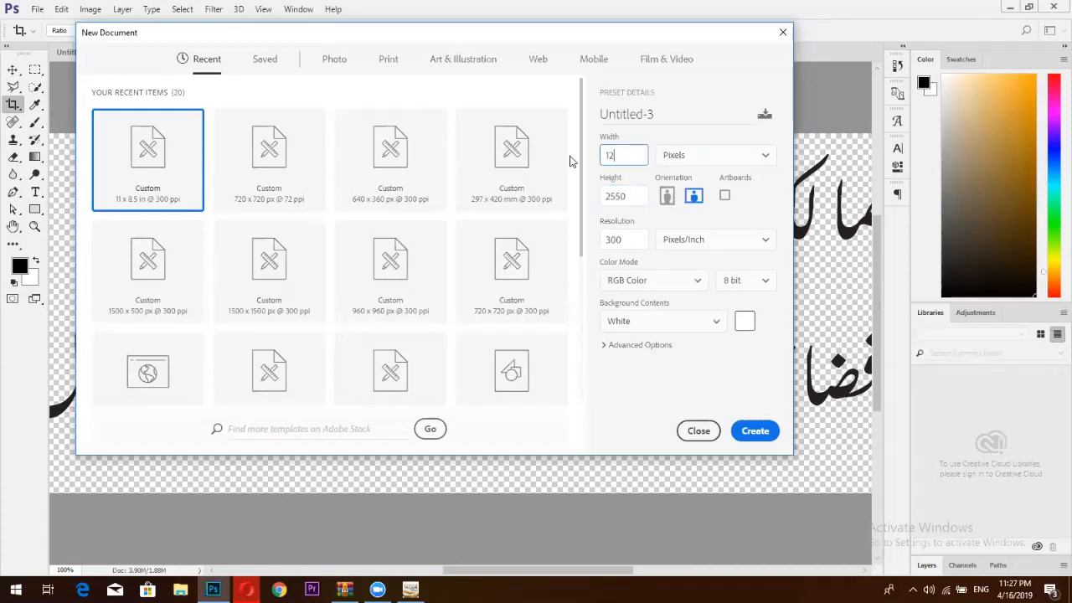
double_click(609, 196)
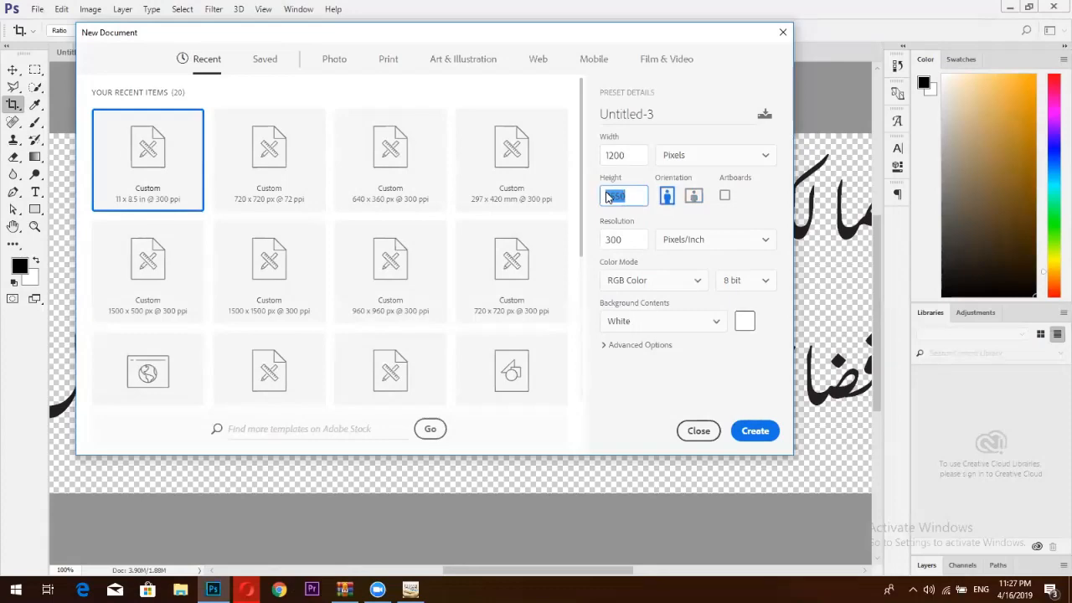
type("700")
left_click(754, 430)
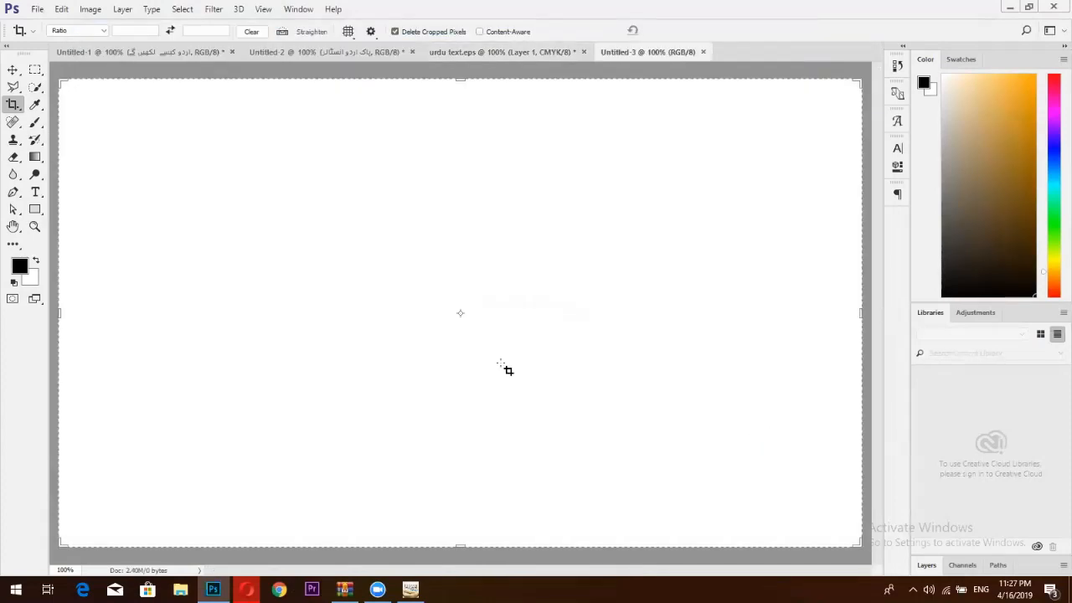
Copy the F-16 photo from the browser, paste it into Untitled-3, and move it up.
key("v")
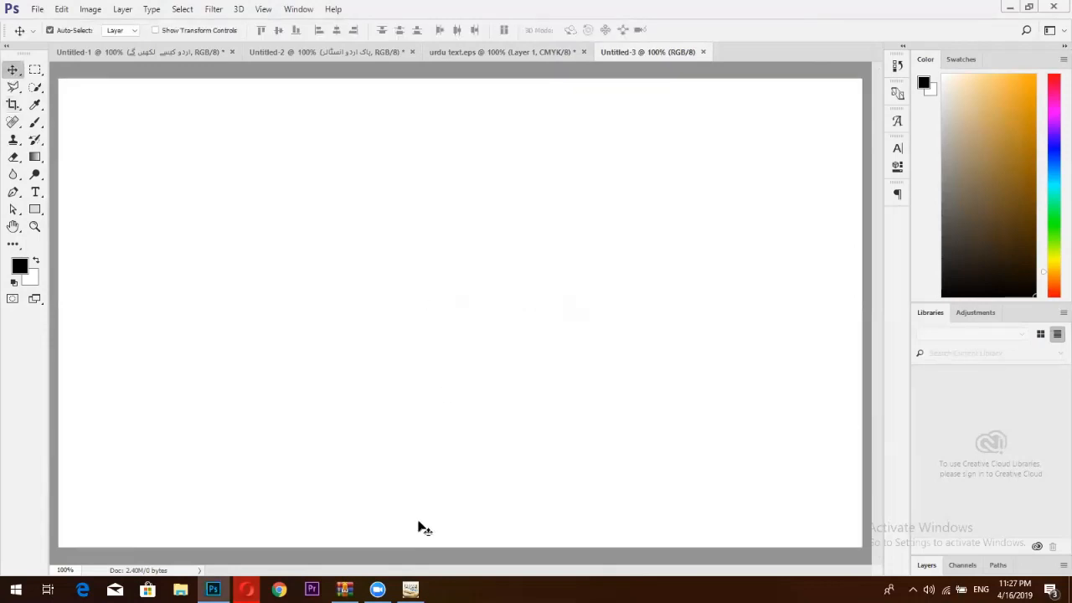
key("alt+Tab")
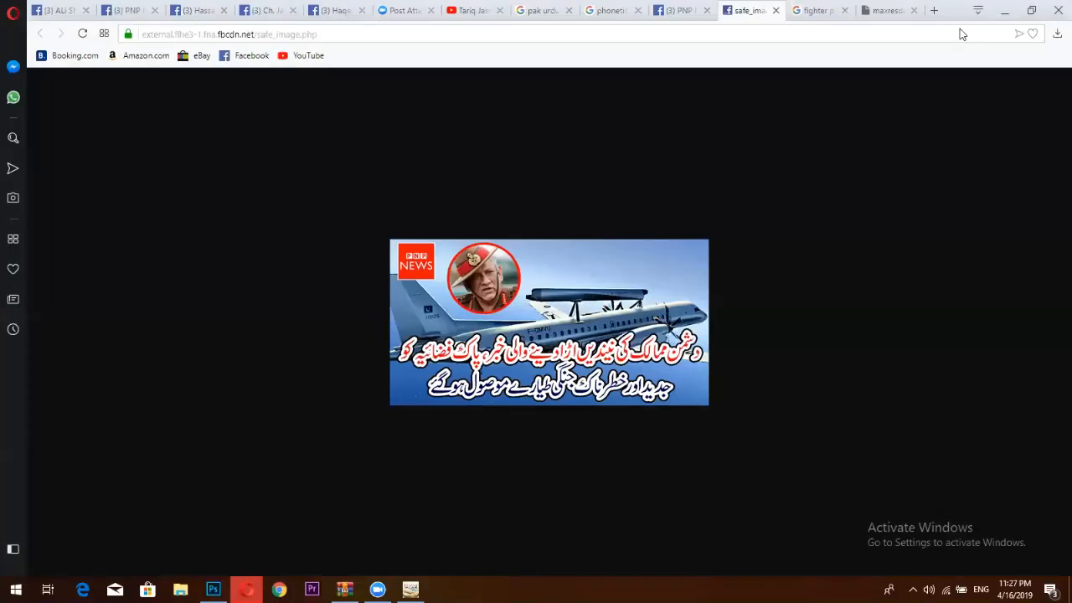
key("ctrl+Tab")
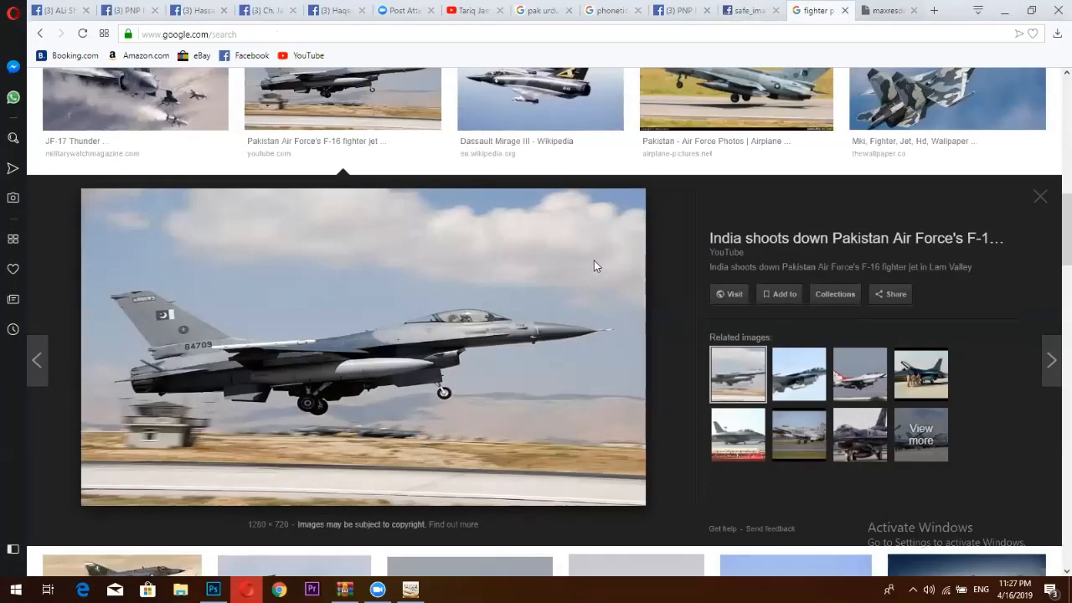
key("ctrl+Tab")
right_click(594, 261)
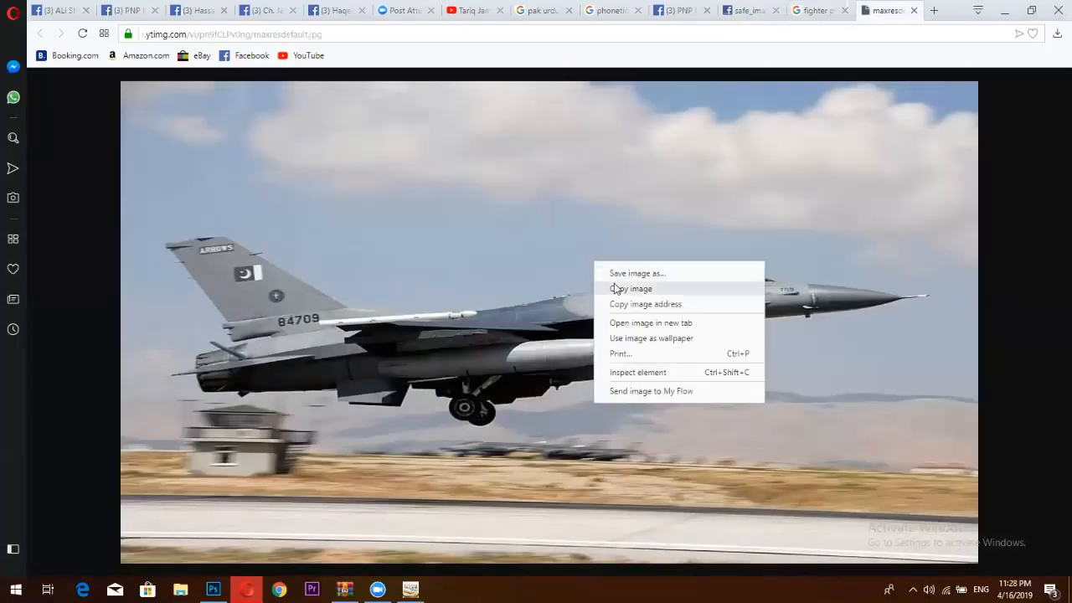
left_click(630, 288)
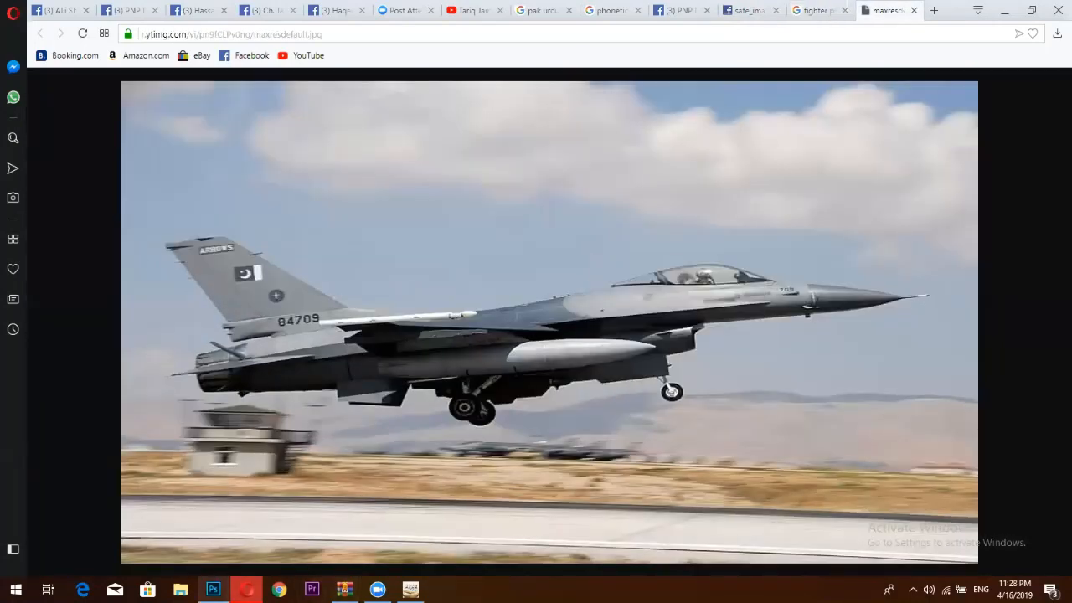
left_click(212, 589)
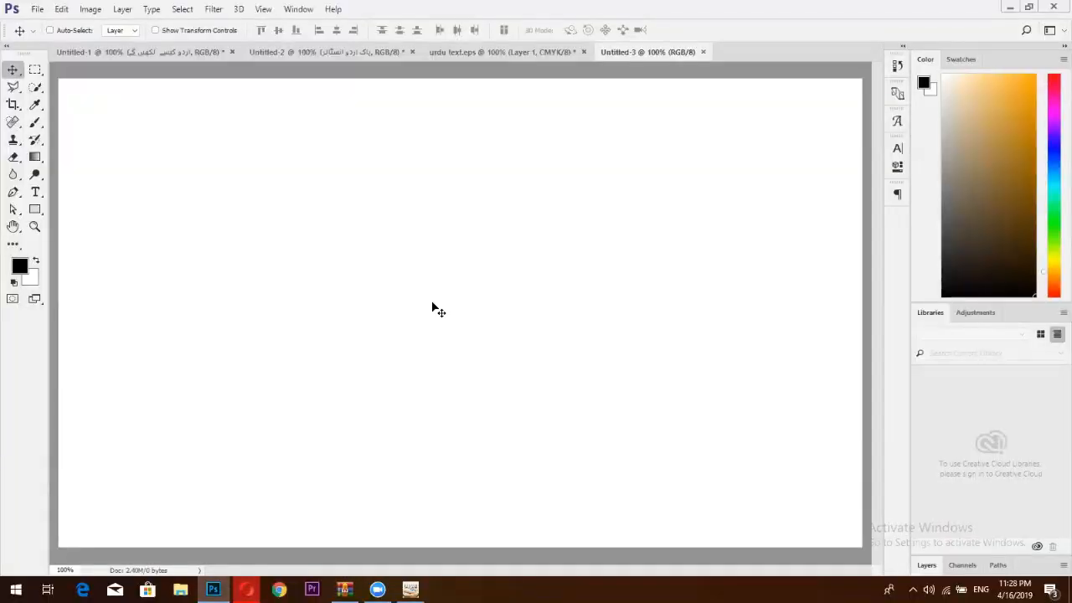
key("ctrl+v")
left_click_drag(552, 258, 557, 212)
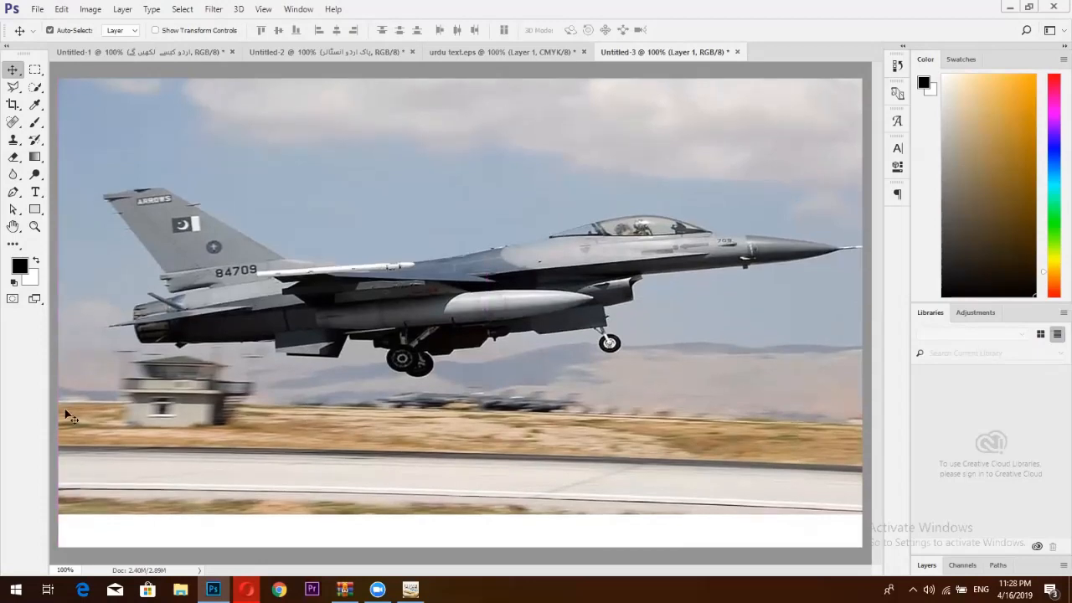
Content-Aware Fill the empty bottom strip so it blends with the runway, then deselect.
left_click(35, 70)
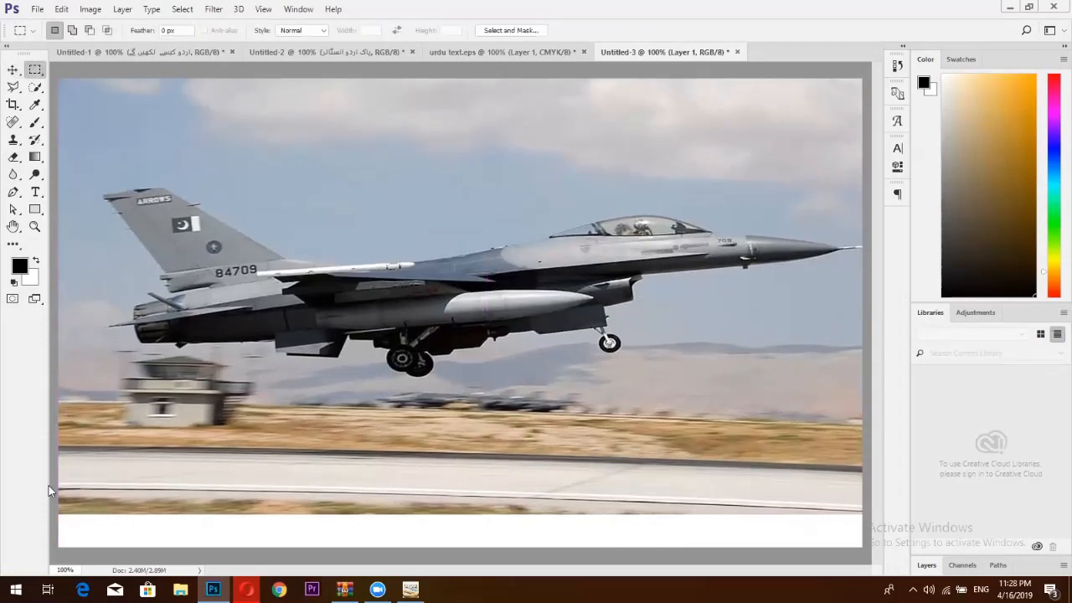
left_click_drag(58, 483, 879, 546)
key("shift")
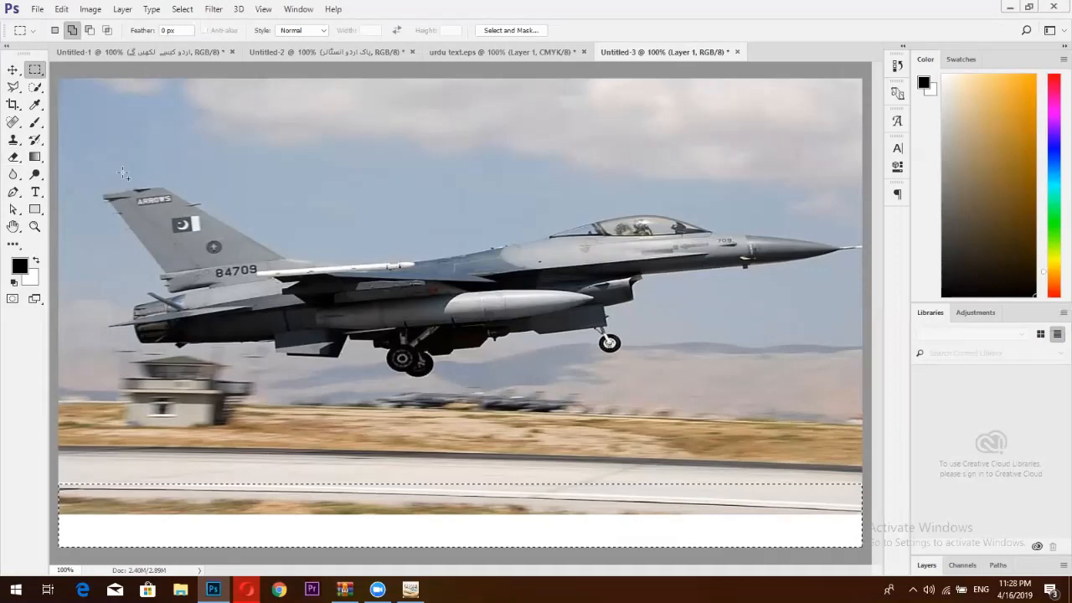
key("shift+BackSpace")
key("Return")
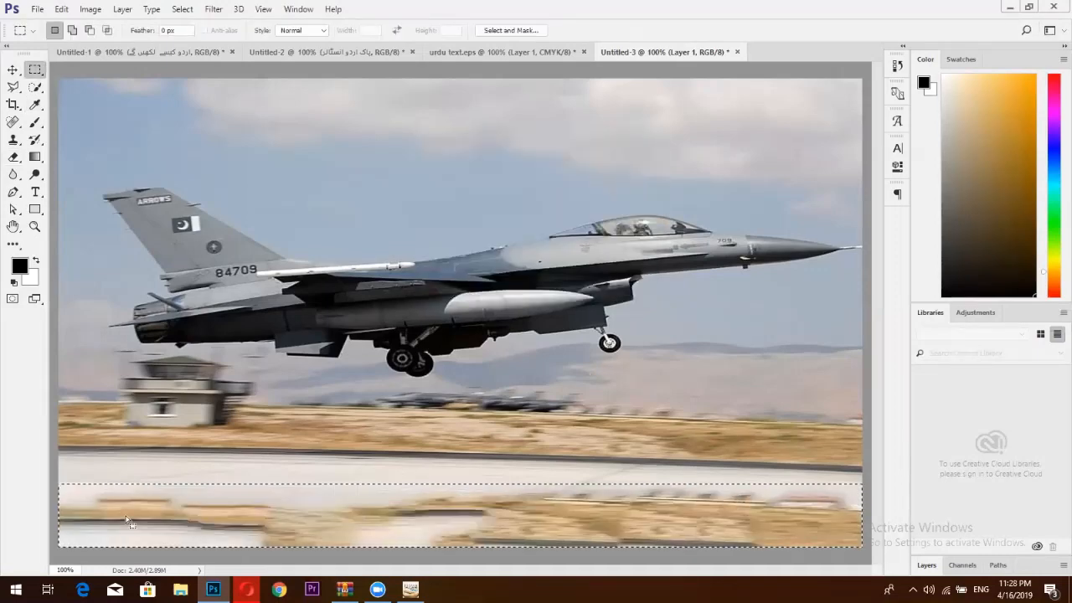
key("ctrl+d")
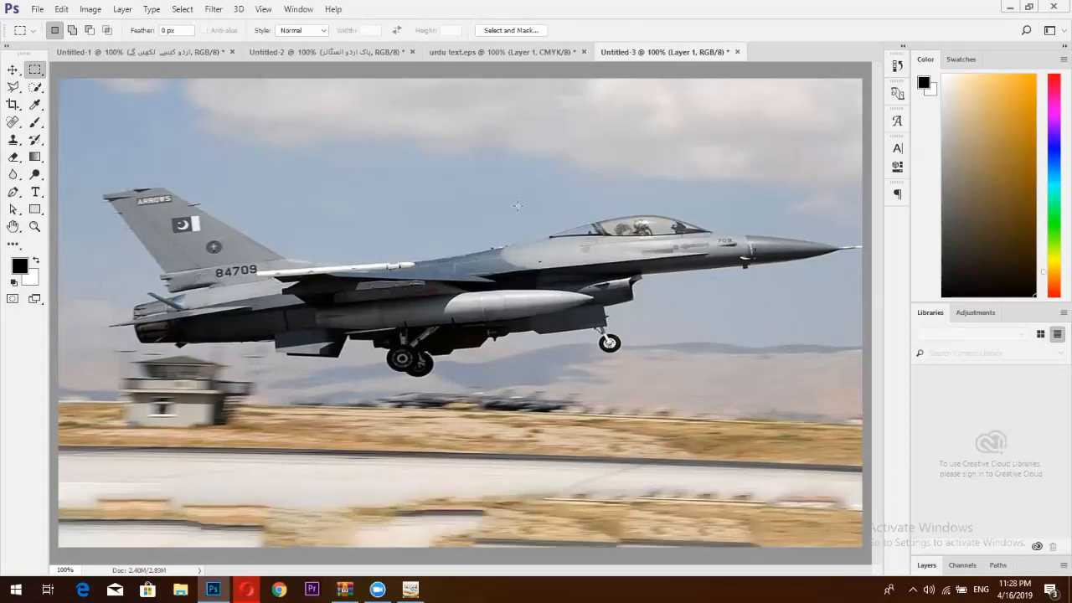
left_click(537, 53)
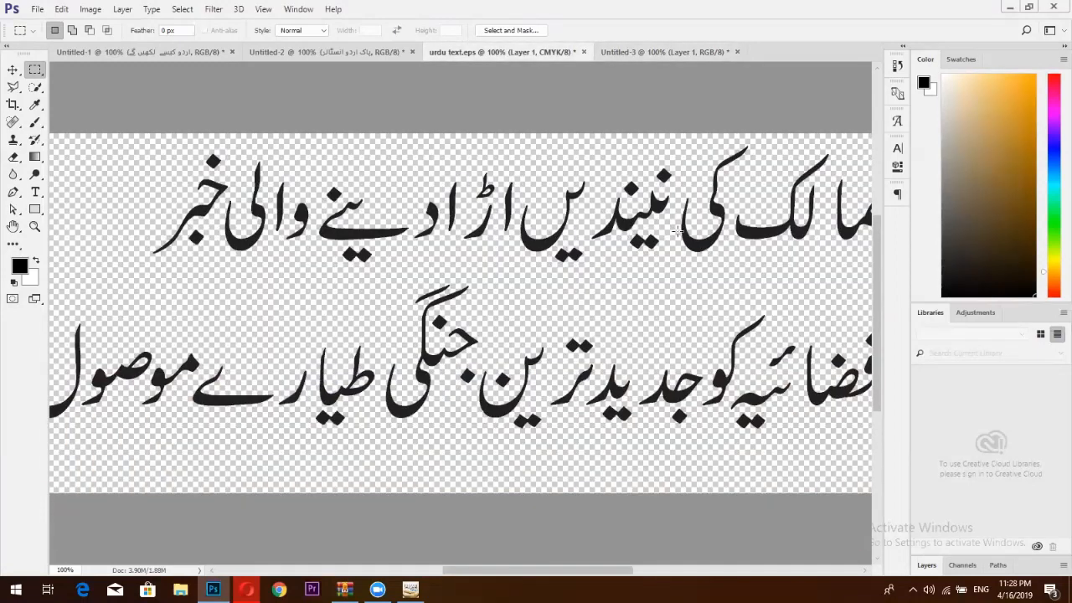
Fit 'urdu text.eps' on screen and drag the Urdu headline layer onto the jet photo.
left_click(16, 70)
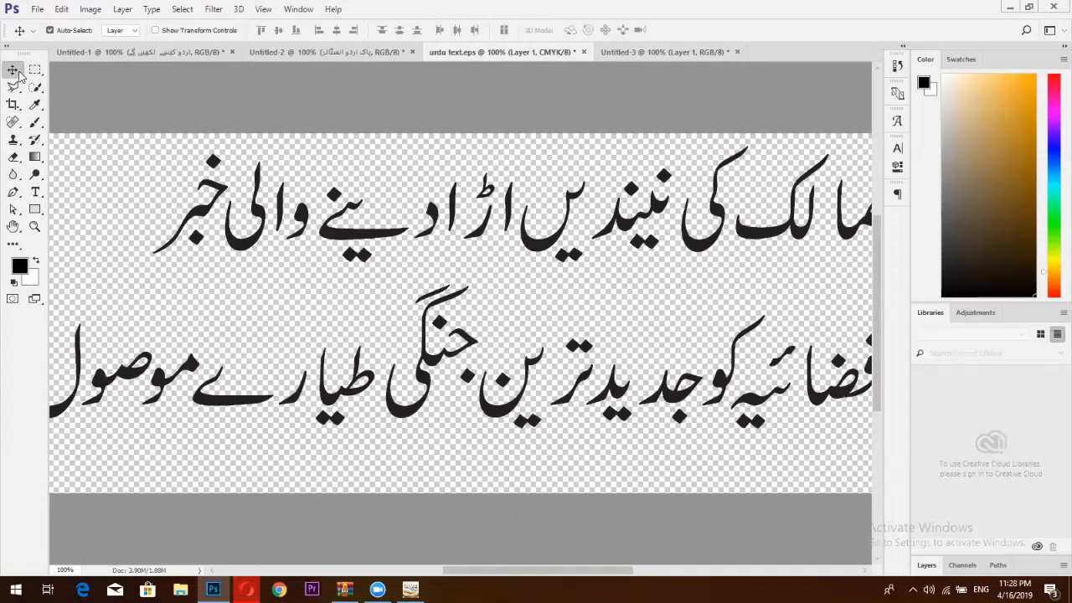
key("ctrl+0")
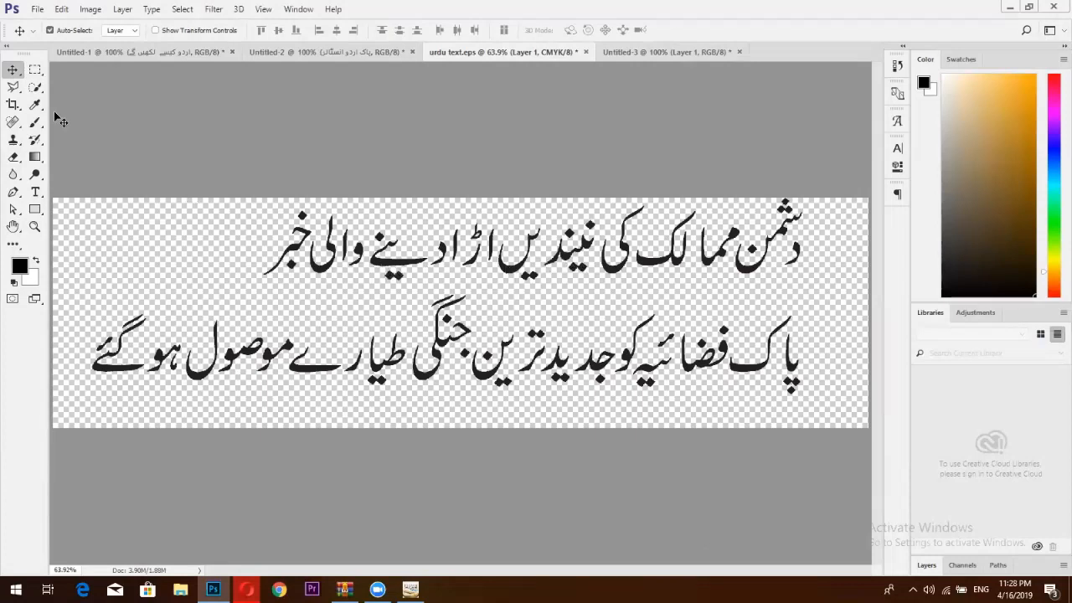
left_click(34, 72)
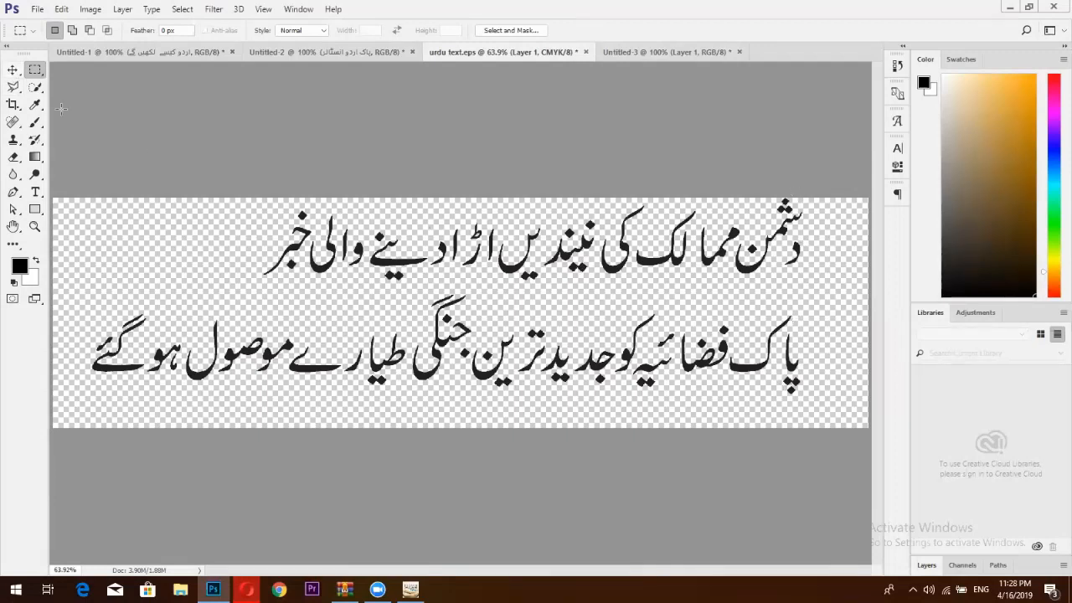
left_click(12, 69)
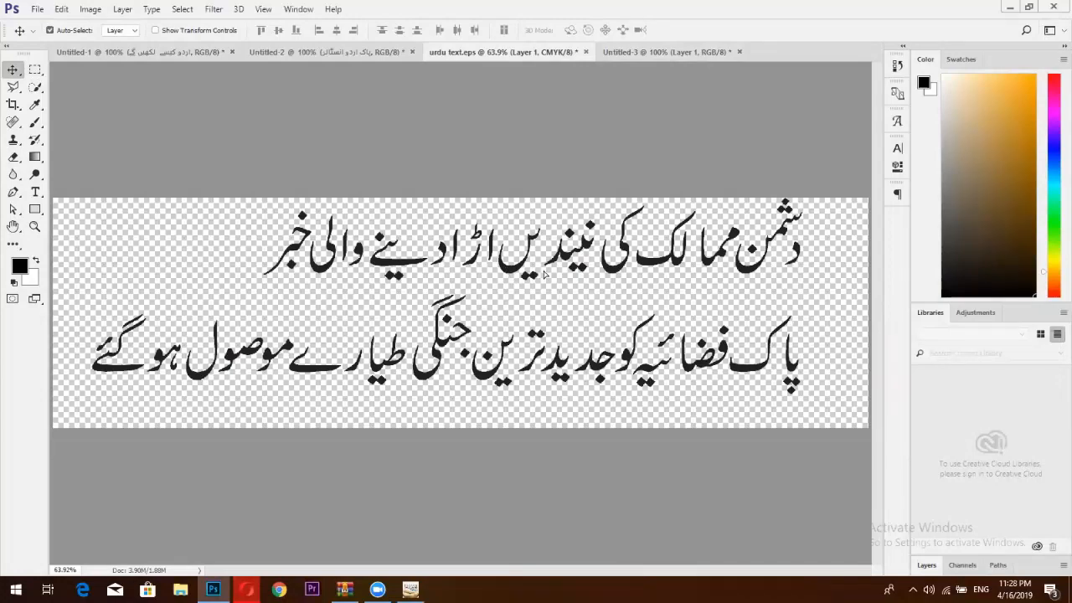
left_click_drag(545, 275, 601, 276)
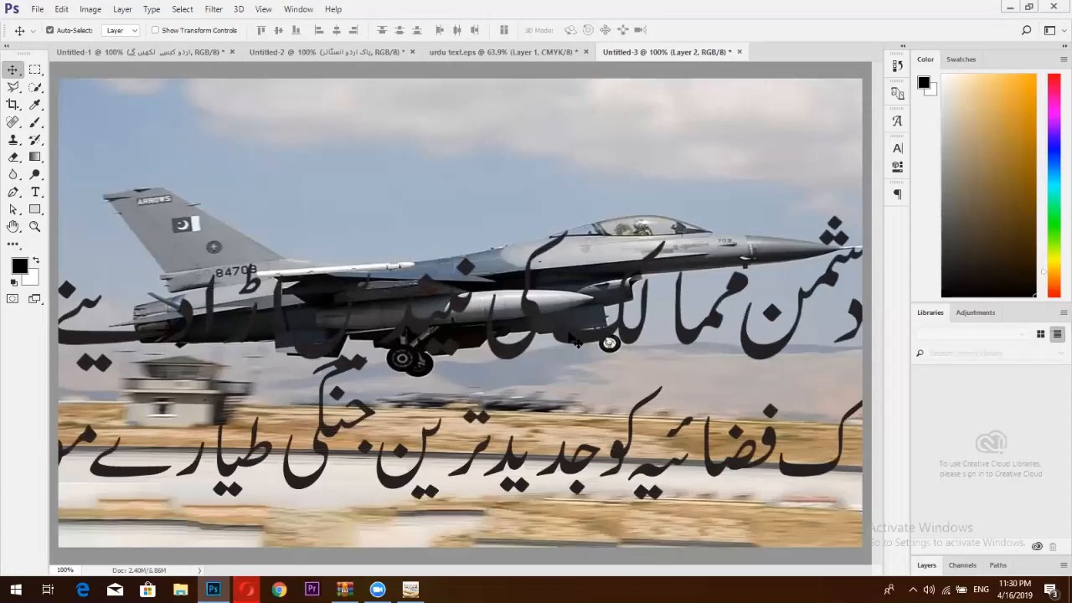
Shrink the Urdu headline layer and move it lower over the runway.
key("ctrl+t")
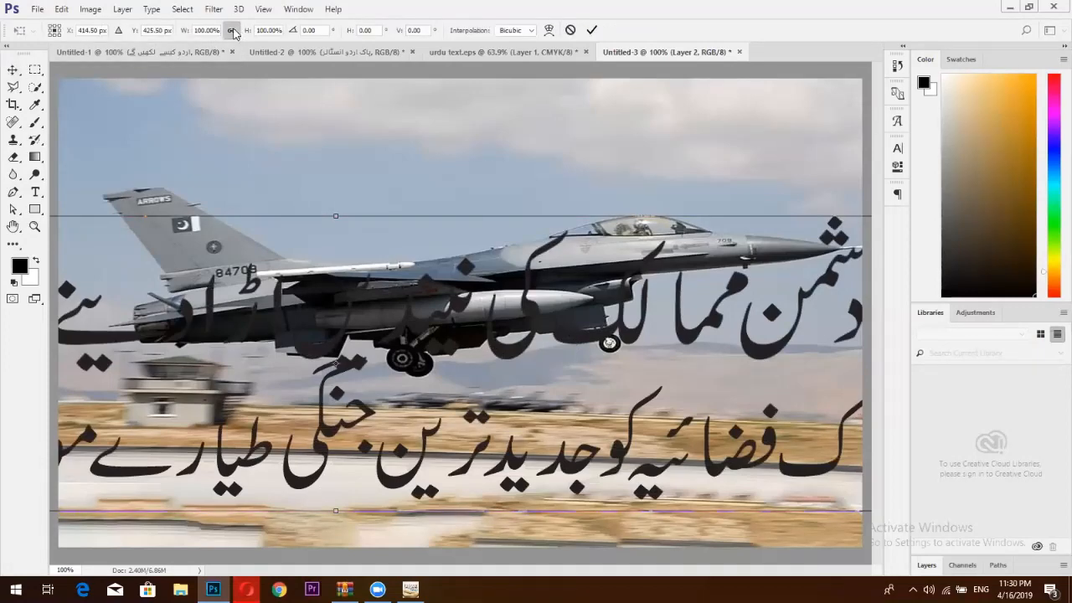
left_click_drag(183, 36, 160, 43)
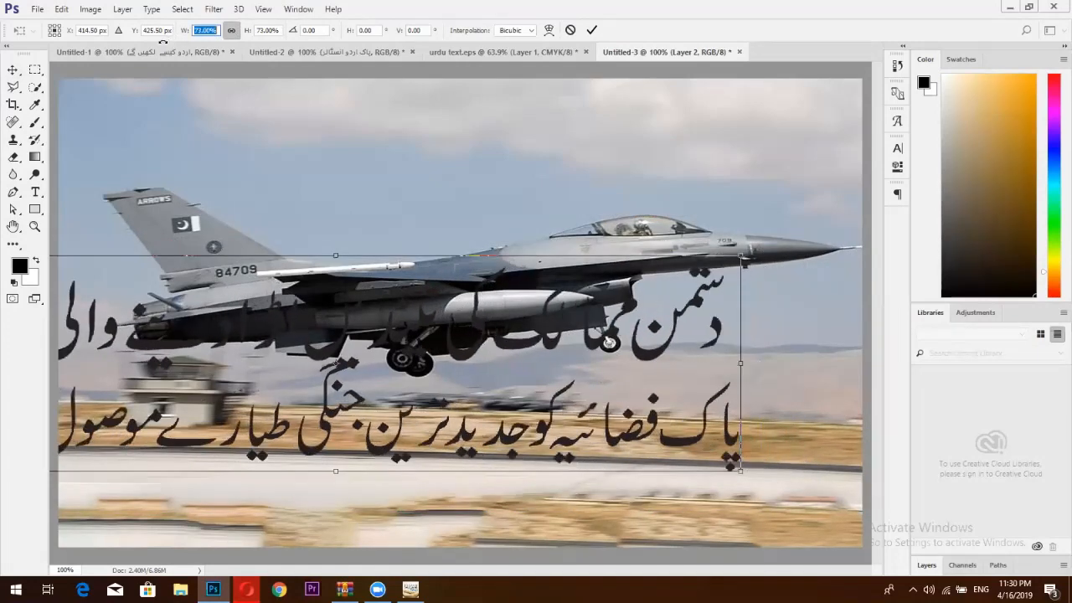
left_click(591, 30)
left_click_drag(641, 359, 764, 412)
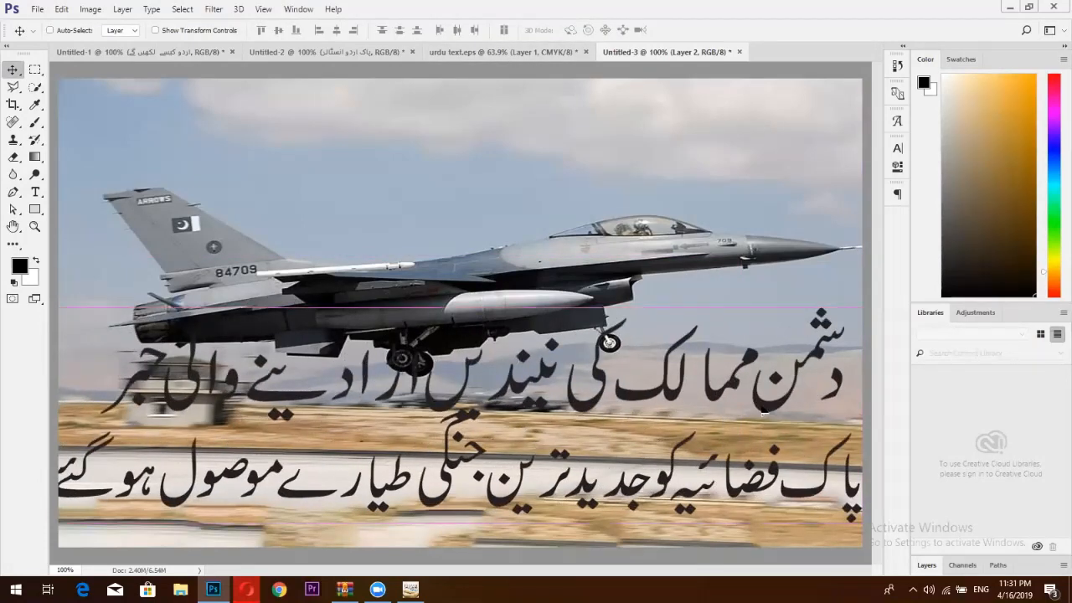
Rescale the headline proportionally to 92% and commit, then switch to the browser.
key("ctrl+t")
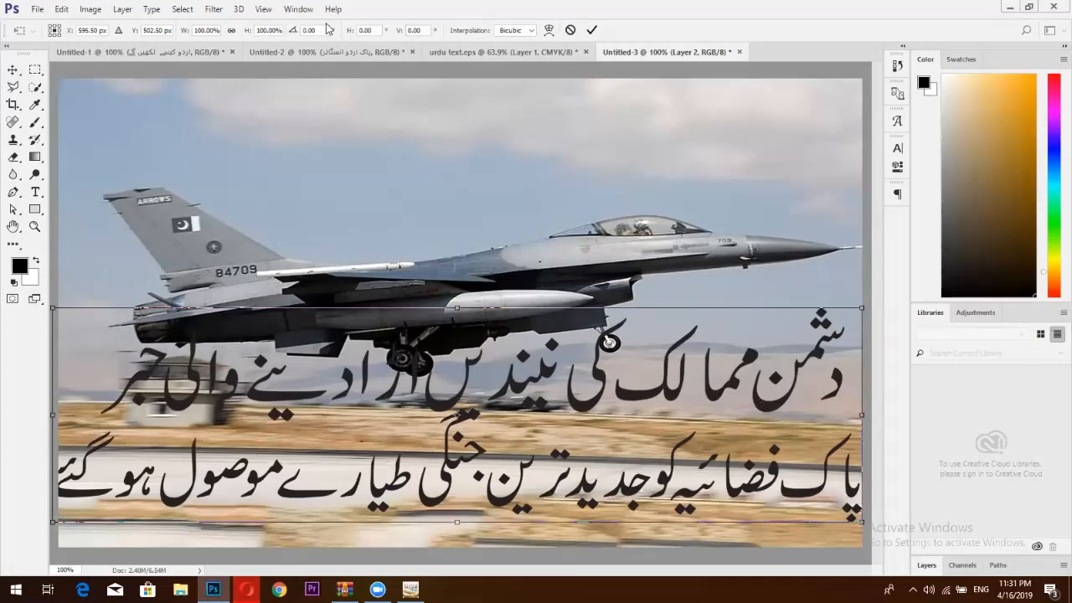
left_click(231, 30)
left_click_drag(184, 31, 177, 31)
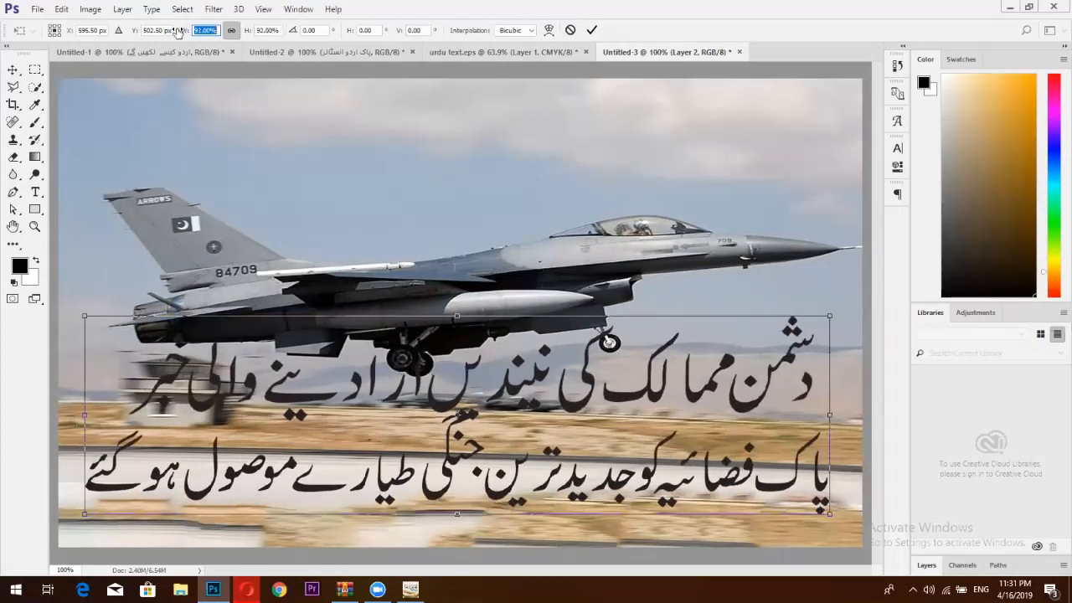
left_click(591, 30)
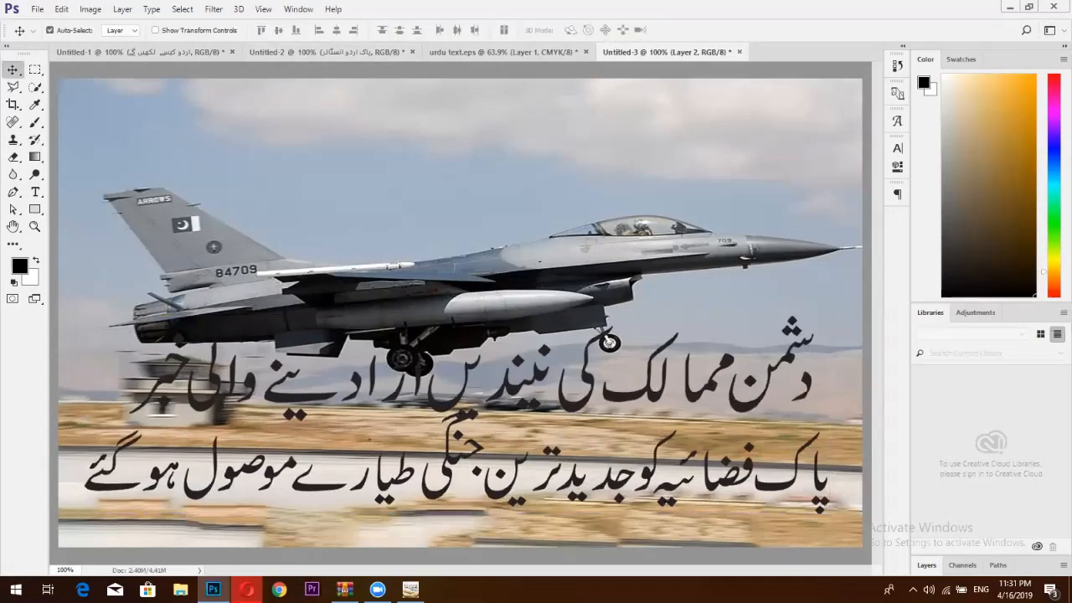
key("alt+Tab")
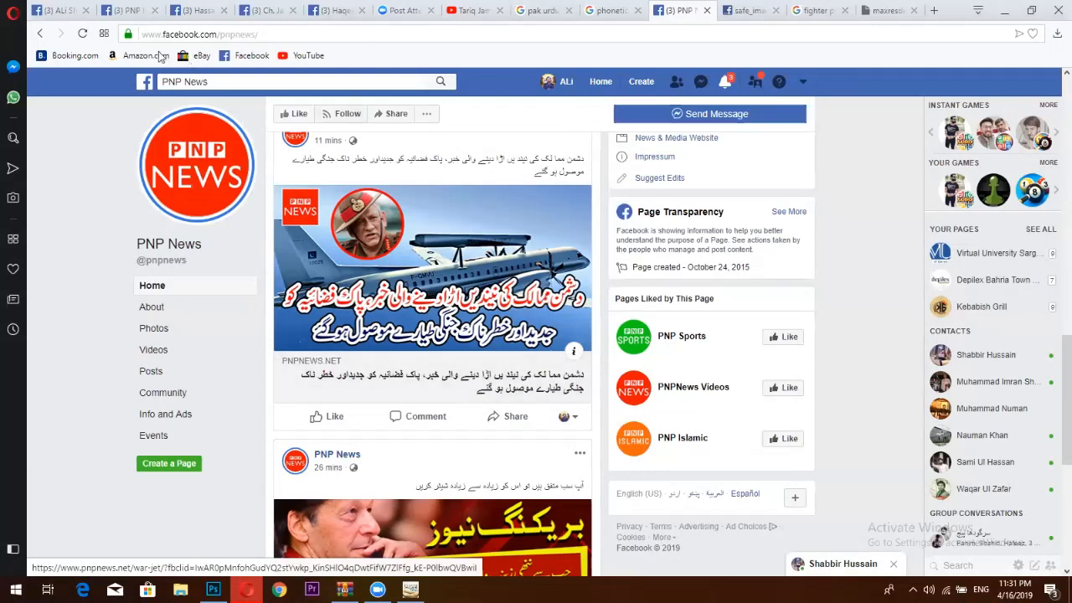
View the PNP News jet post and its headline image, then open a new Facebook tab.
left_click(130, 12)
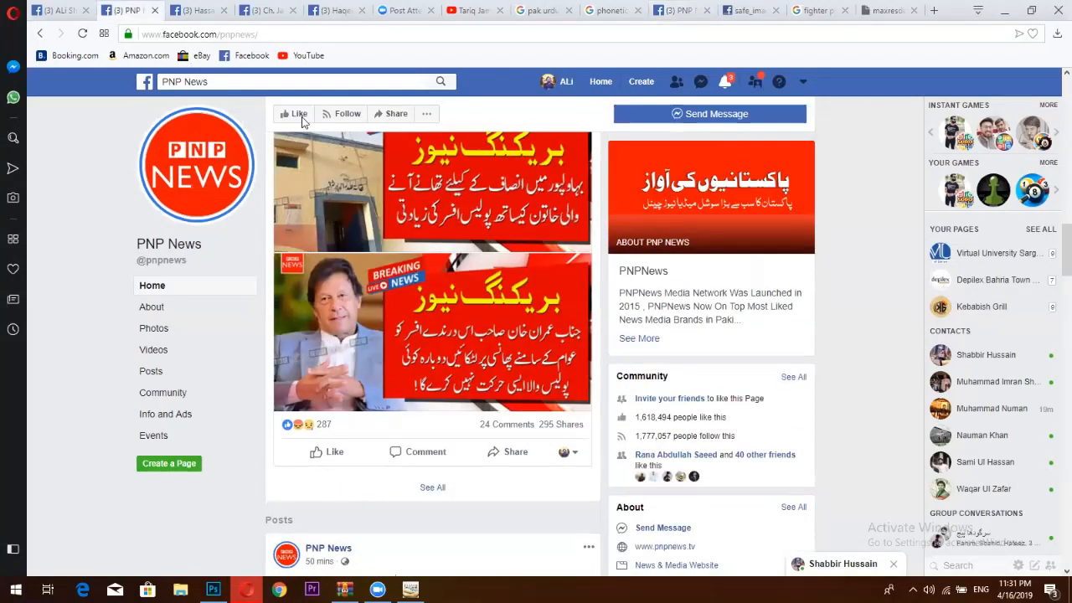
scroll(335, 151, "up", 4)
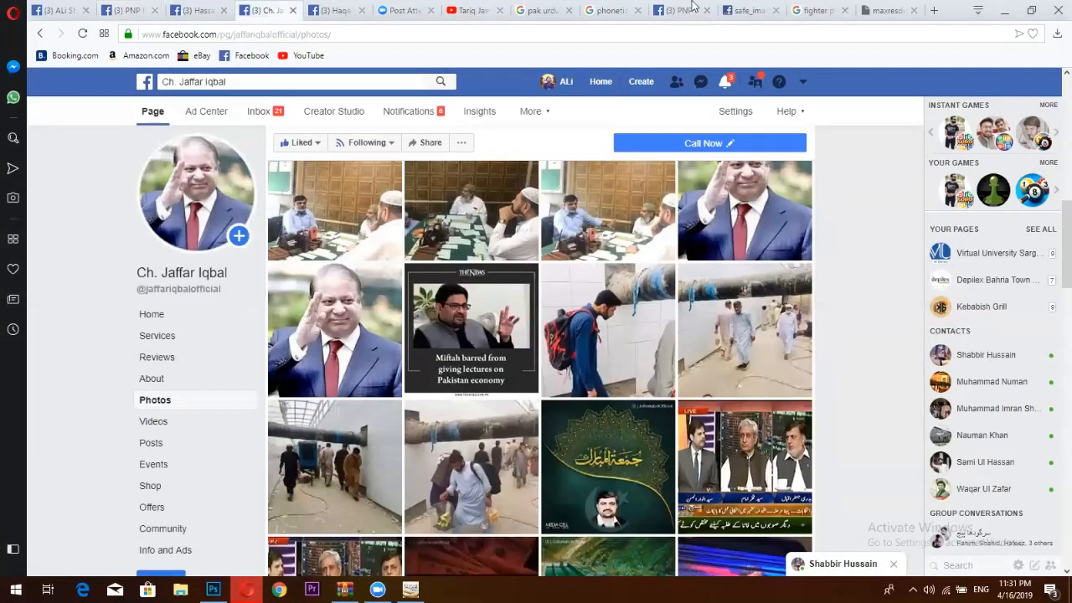
left_click(689, 8)
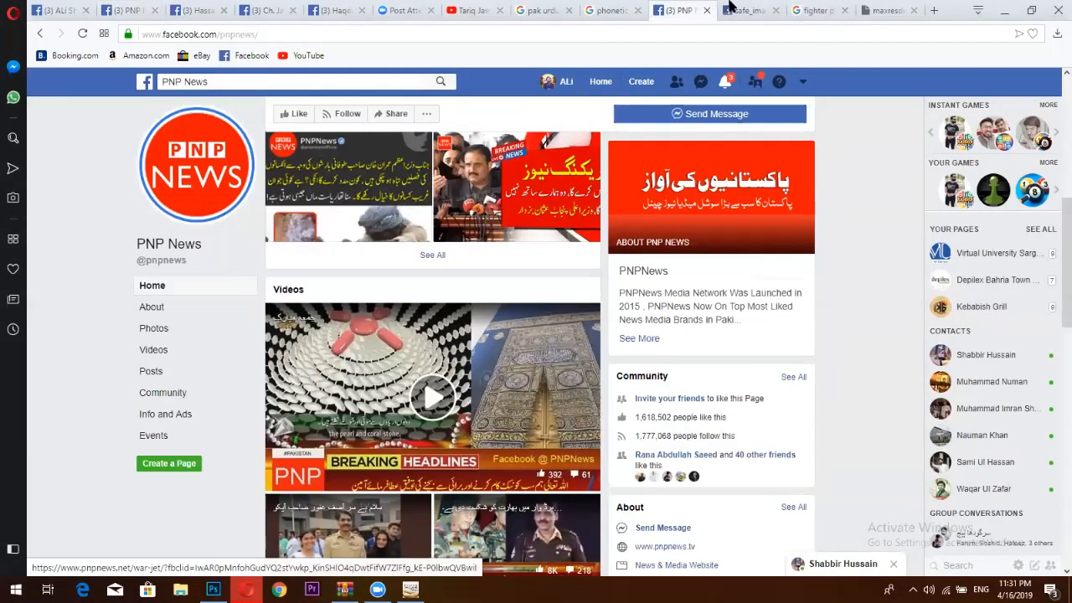
left_click(736, 9)
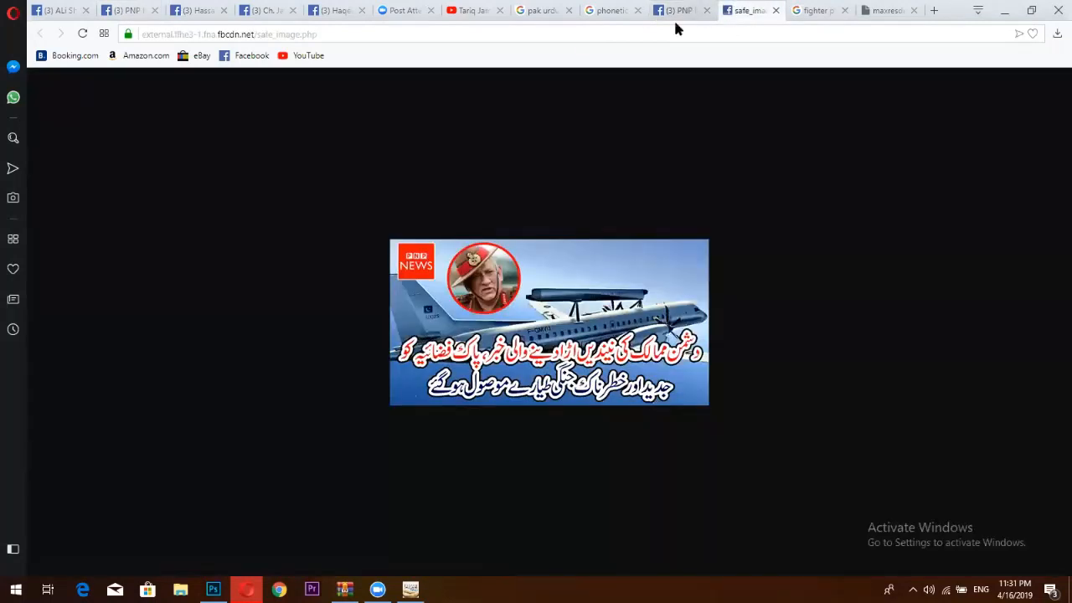
key("ctrl+shift+Tab")
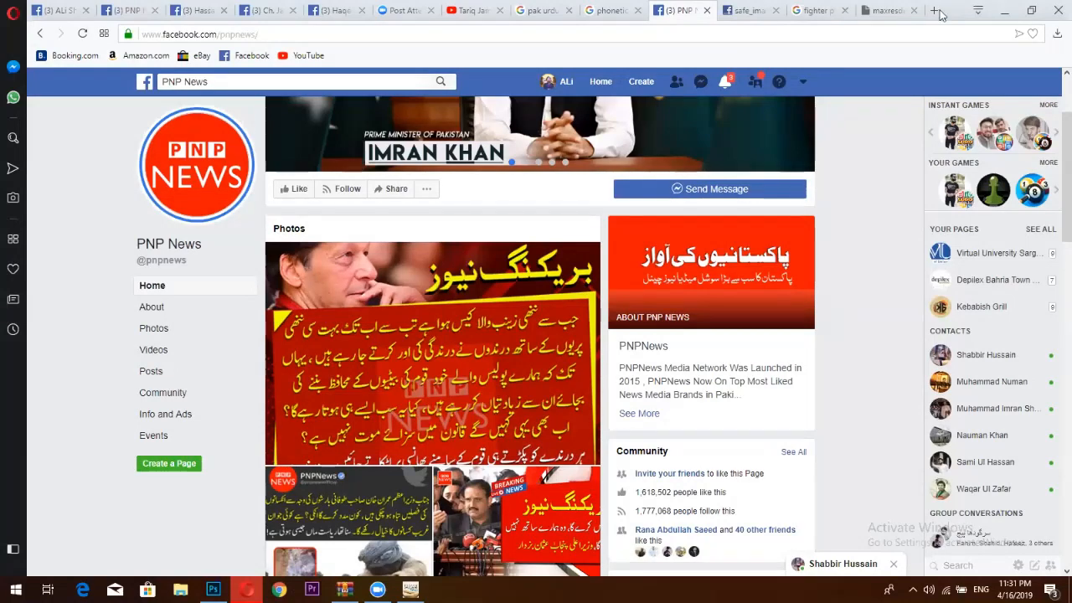
key("ctrl+t")
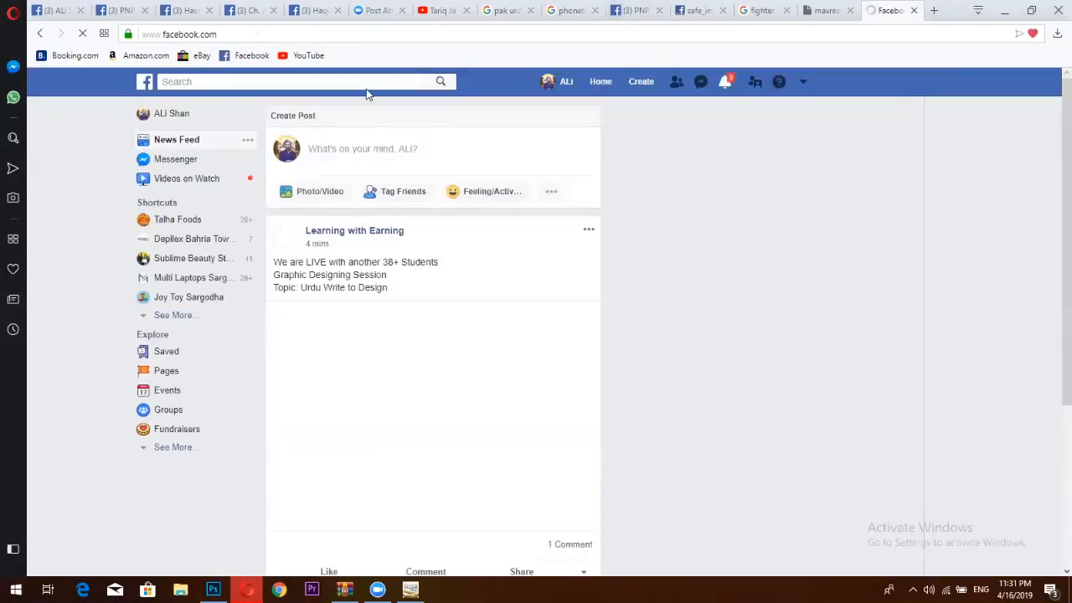
Search Facebook for the journalist's name, browse their page, then return to Photoshop.
left_click(368, 83)
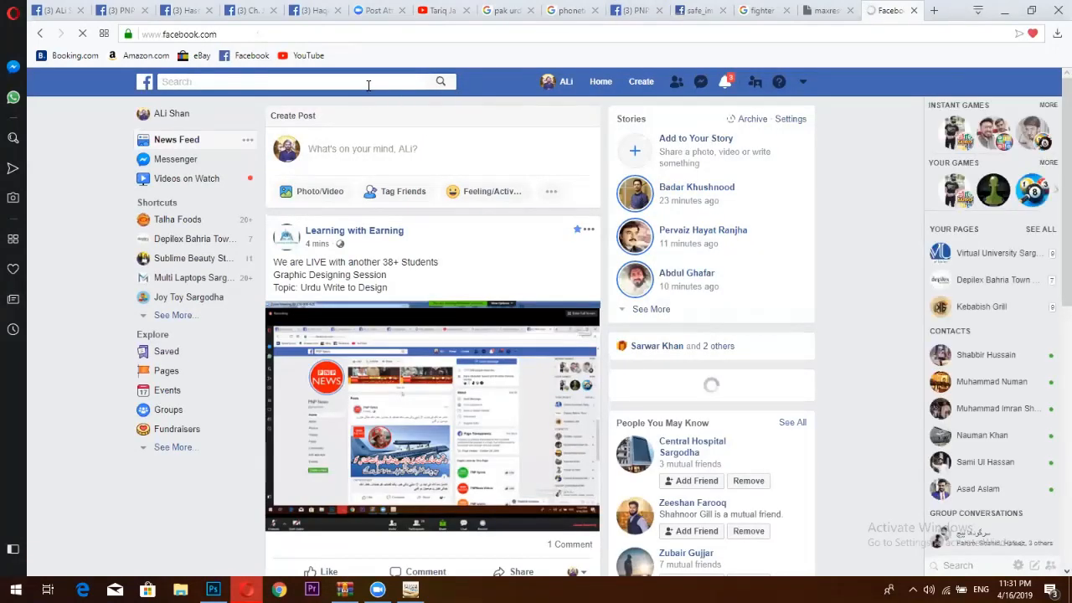
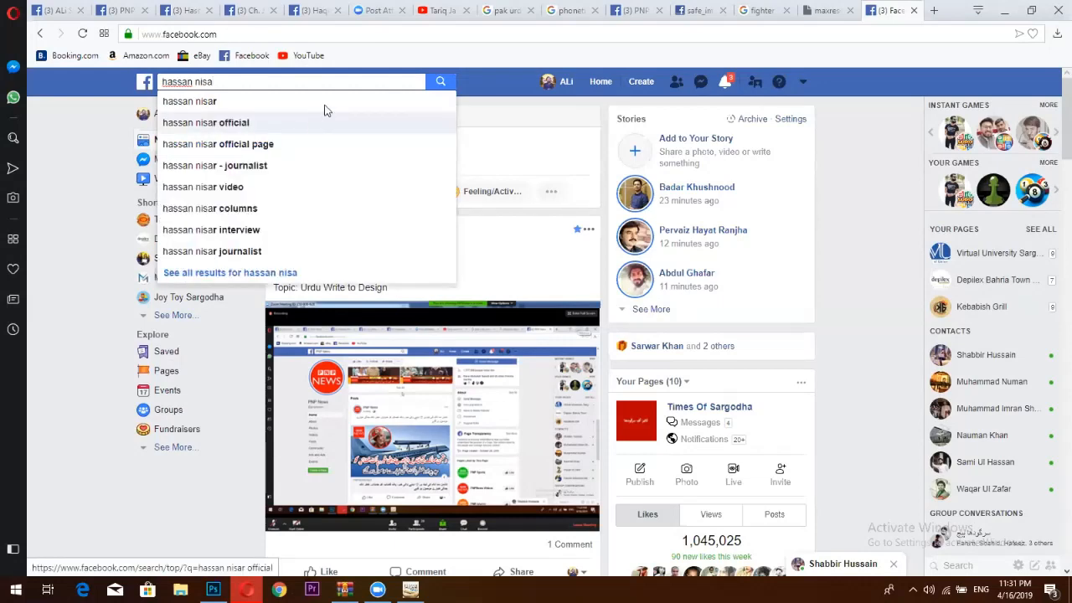
left_click(250, 104)
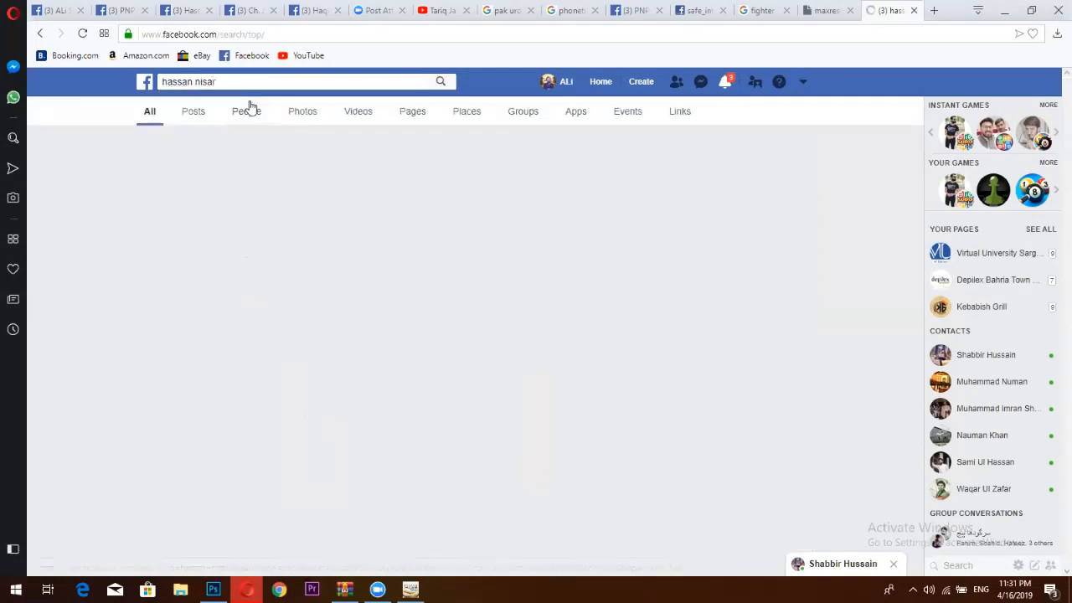
left_click(350, 148)
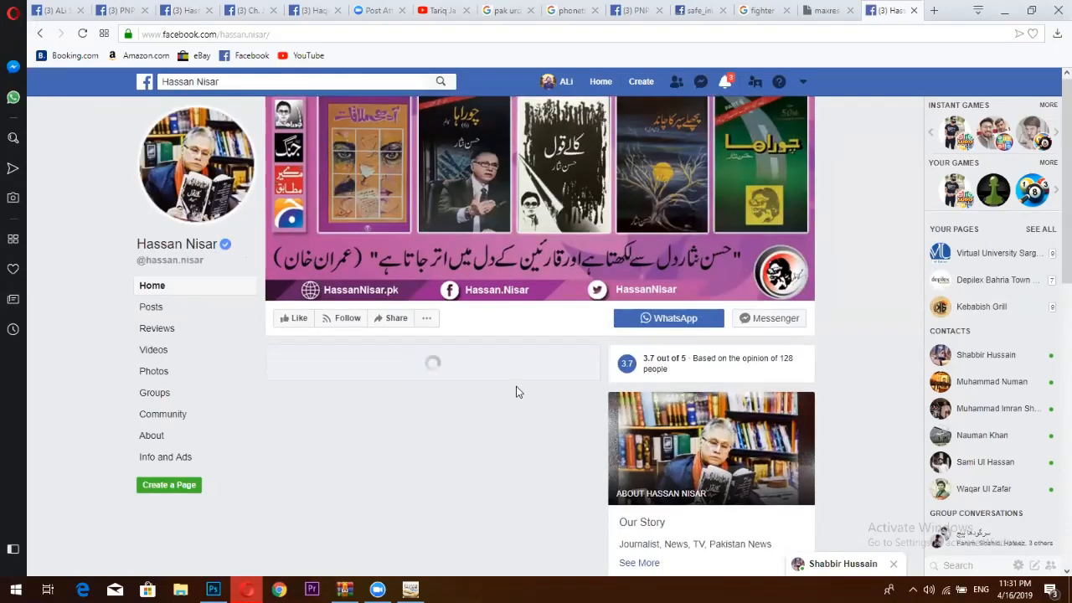
scroll(515, 386, "down", 2)
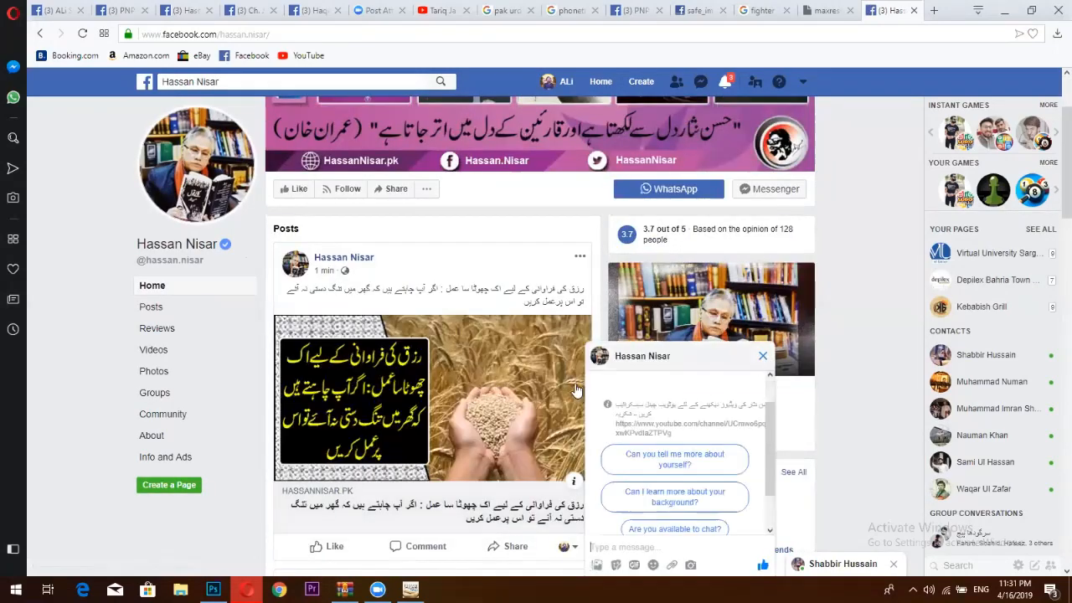
scroll(469, 346, "down", 10)
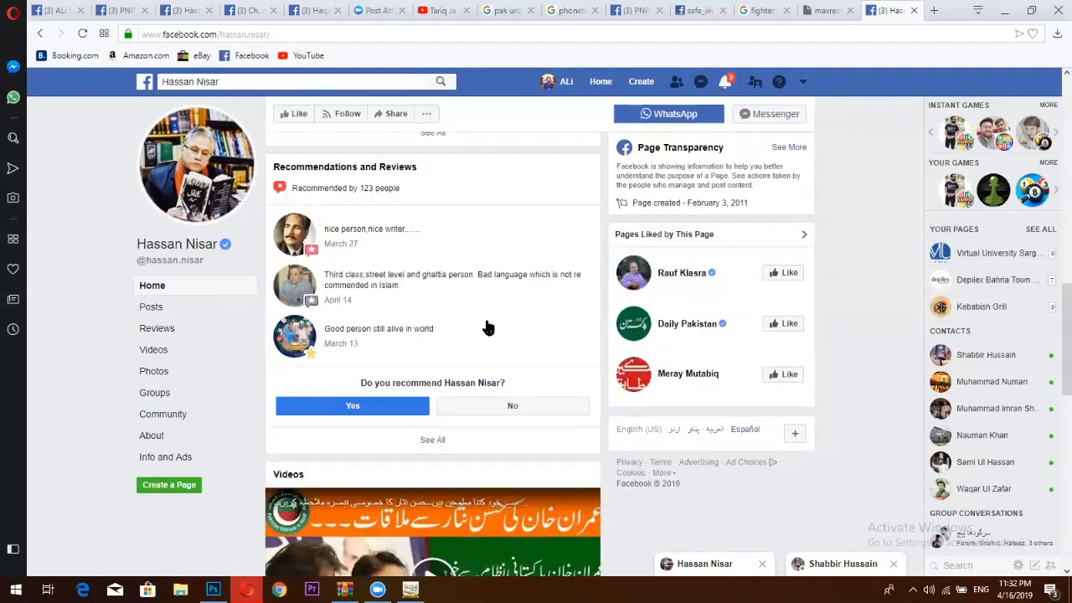
scroll(477, 402, "up", 8)
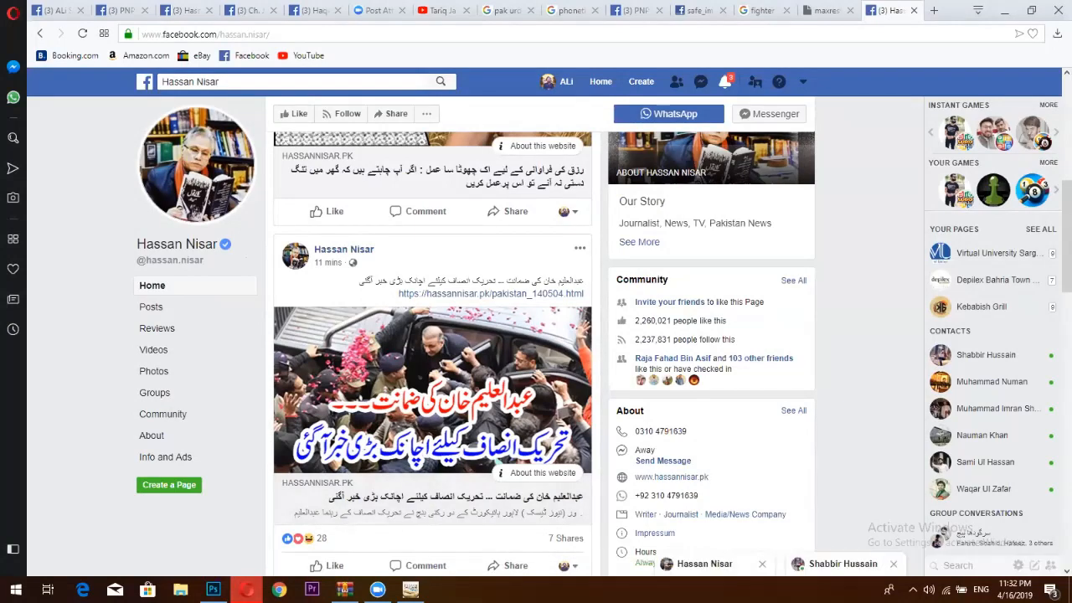
left_click(214, 590)
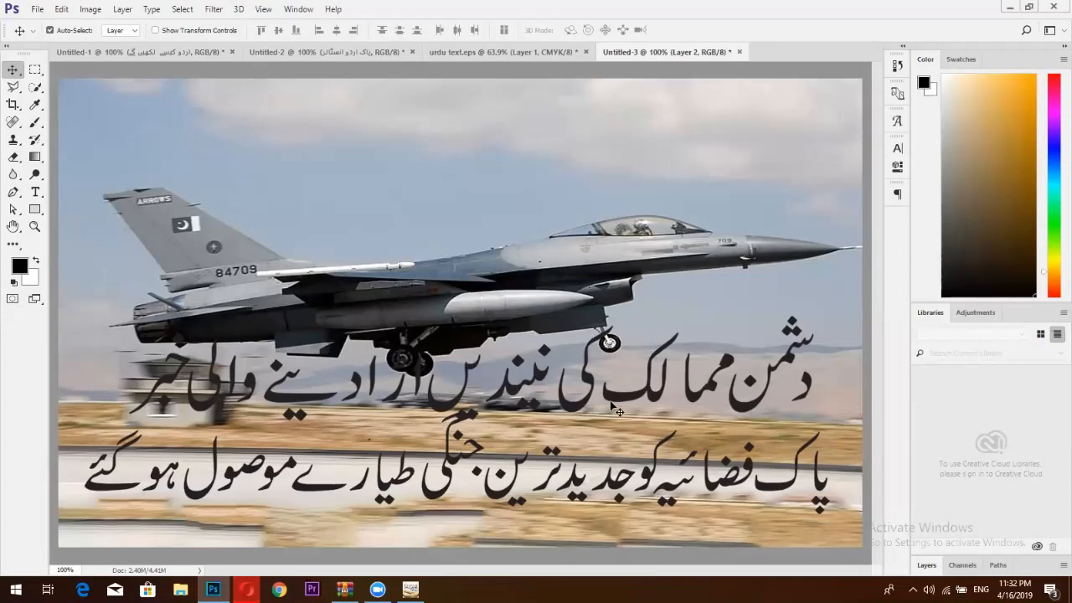
Nudge the Urdu headline on the jet photo and test a rectangular selection around it.
left_click_drag(624, 408, 617, 409)
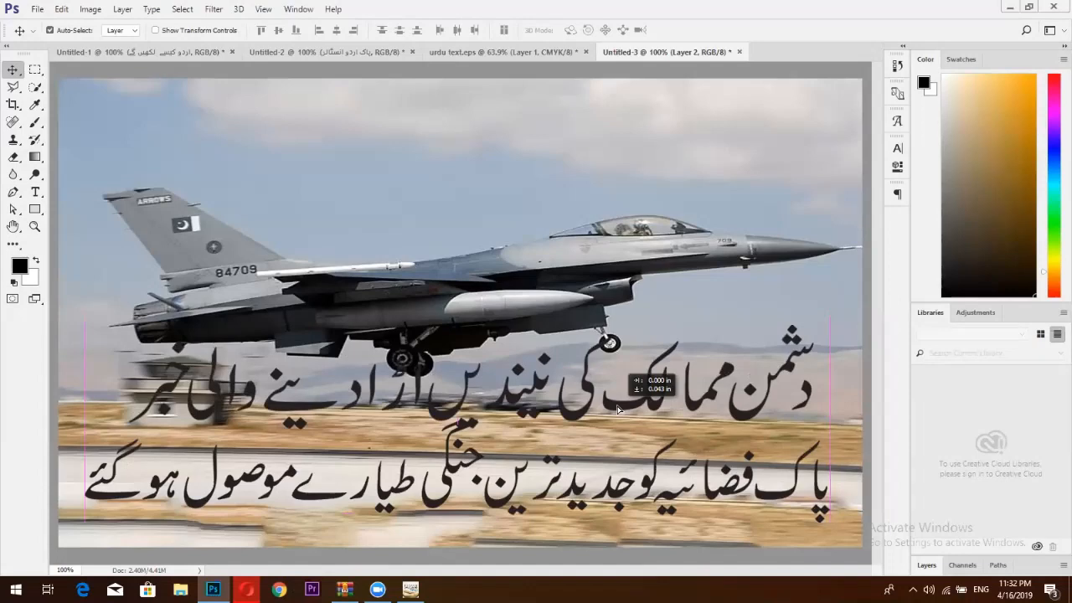
left_click_drag(617, 407, 617, 406)
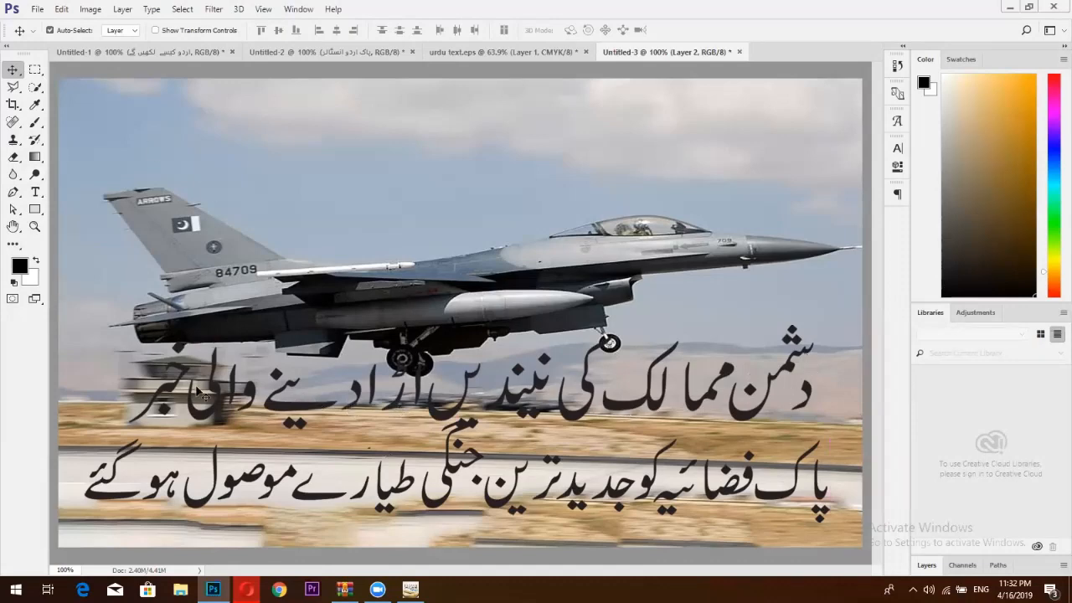
left_click(34, 69)
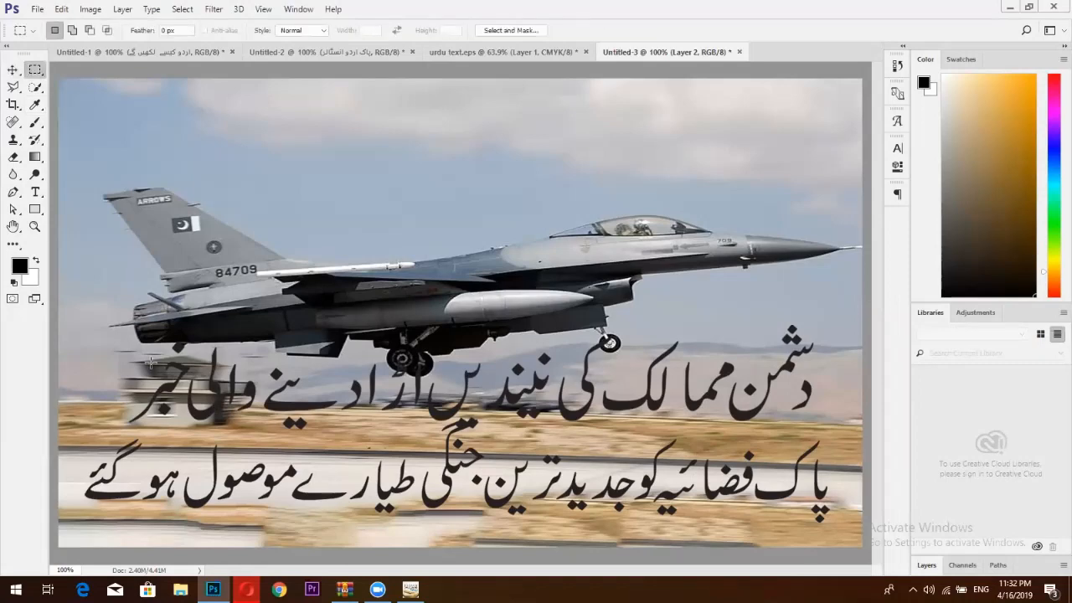
left_click_drag(121, 305, 859, 429)
left_click(542, 383)
In urdu text.eps, shift the selected top Urdu line left, then return to Untitled-3.
left_click(491, 53)
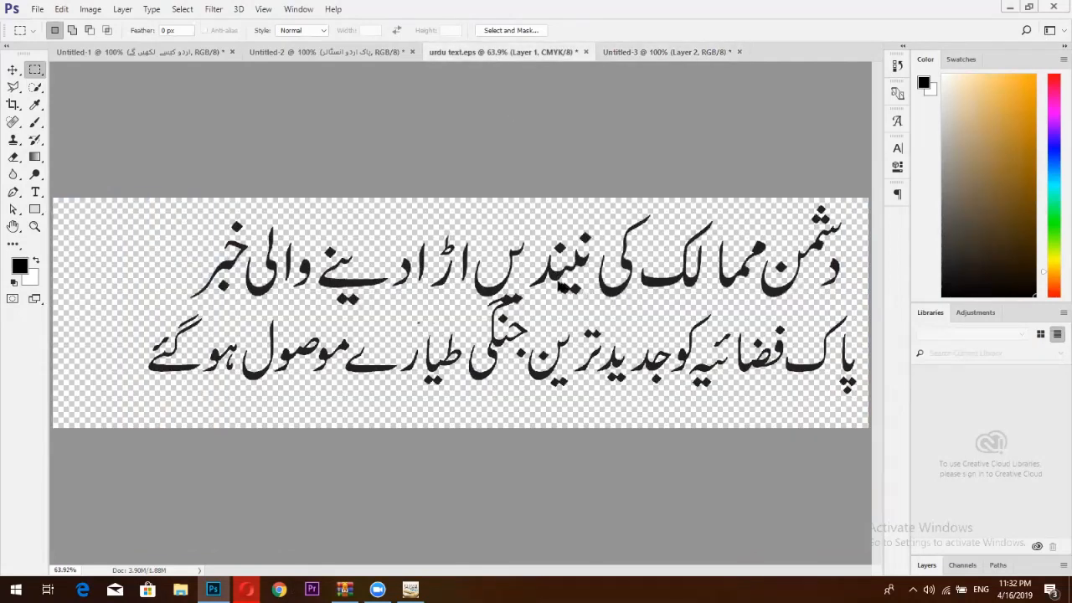
key("ctrl+alt+z")
key("ctrl+alt+z")
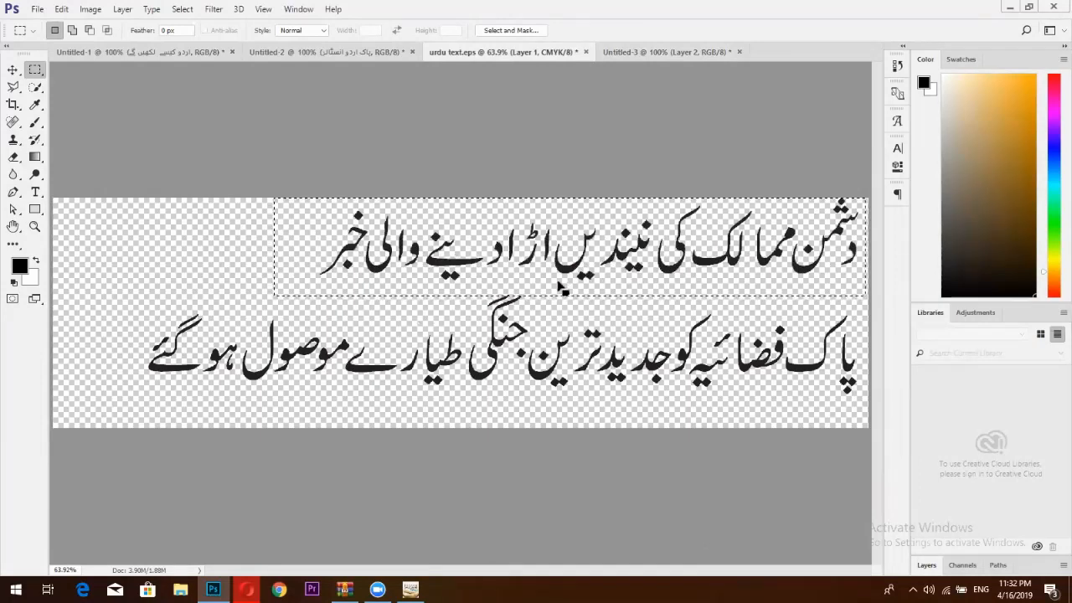
key("v")
left_click_drag(559, 273, 484, 284)
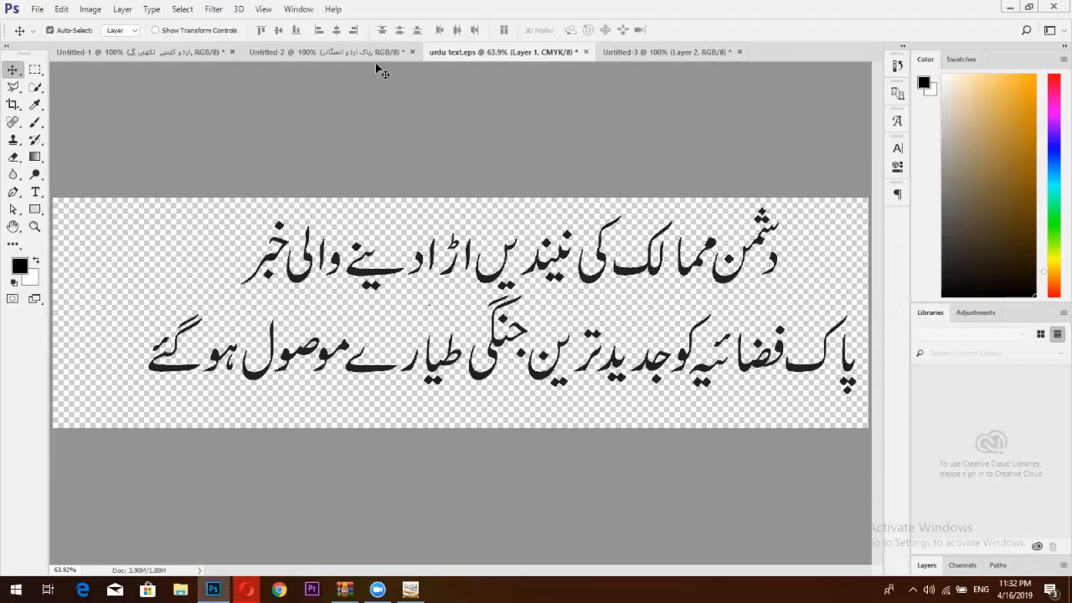
left_click(657, 52)
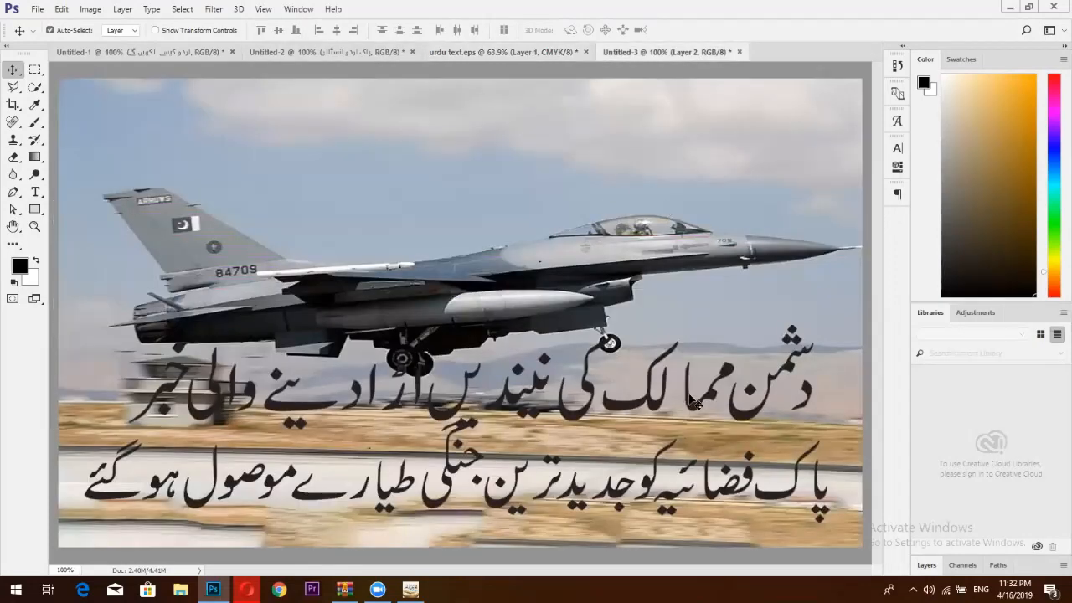
Delete the old Urdu text layer and drag the realigned text in from urdu text.eps.
left_click(925, 564)
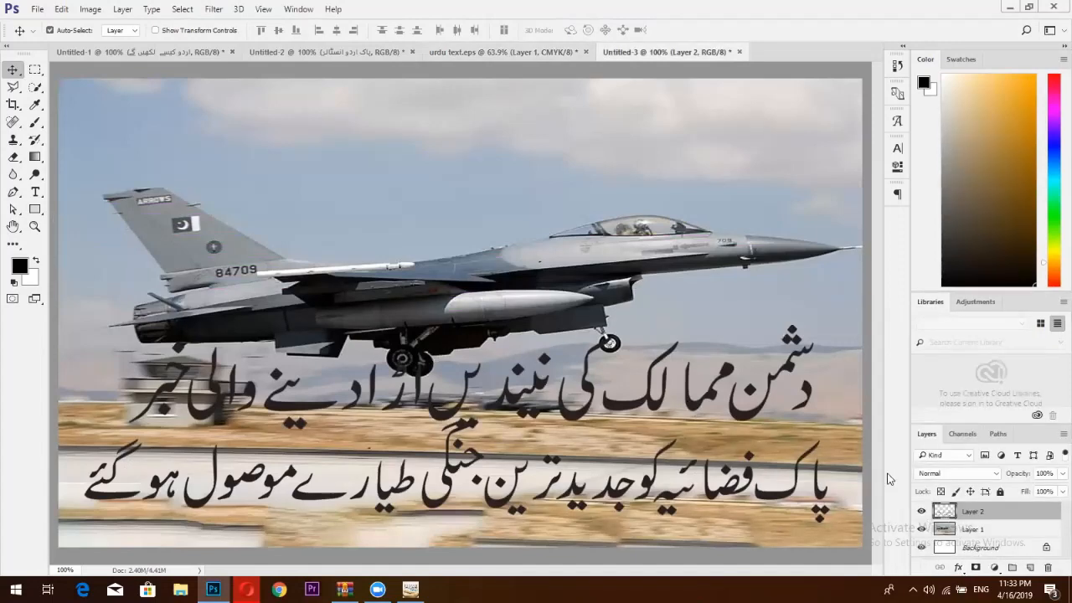
key("Delete")
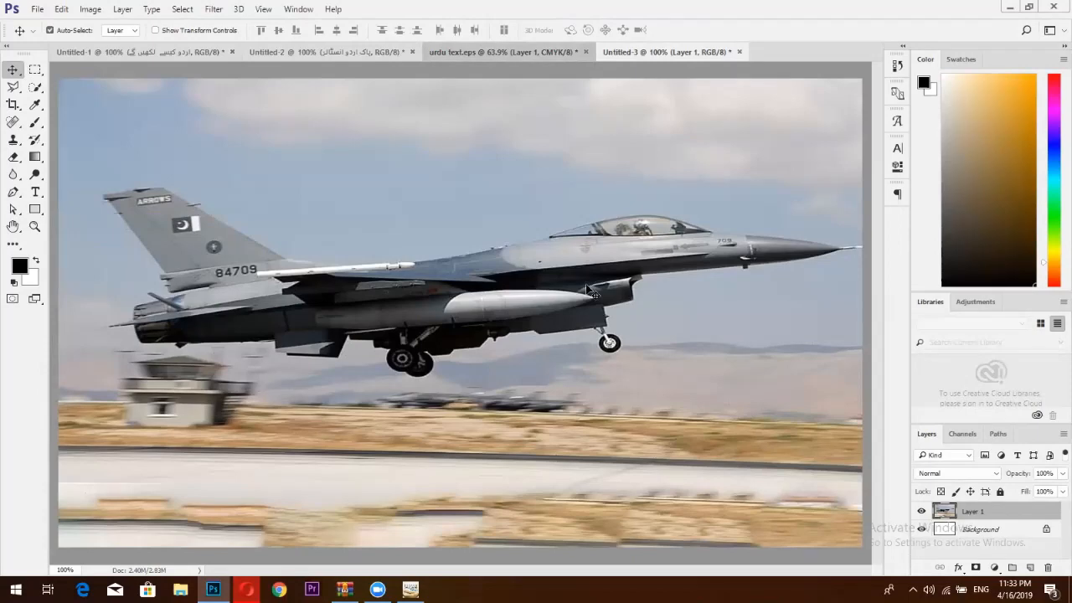
key("ctrl+shift+Tab")
left_click_drag(590, 275, 634, 305)
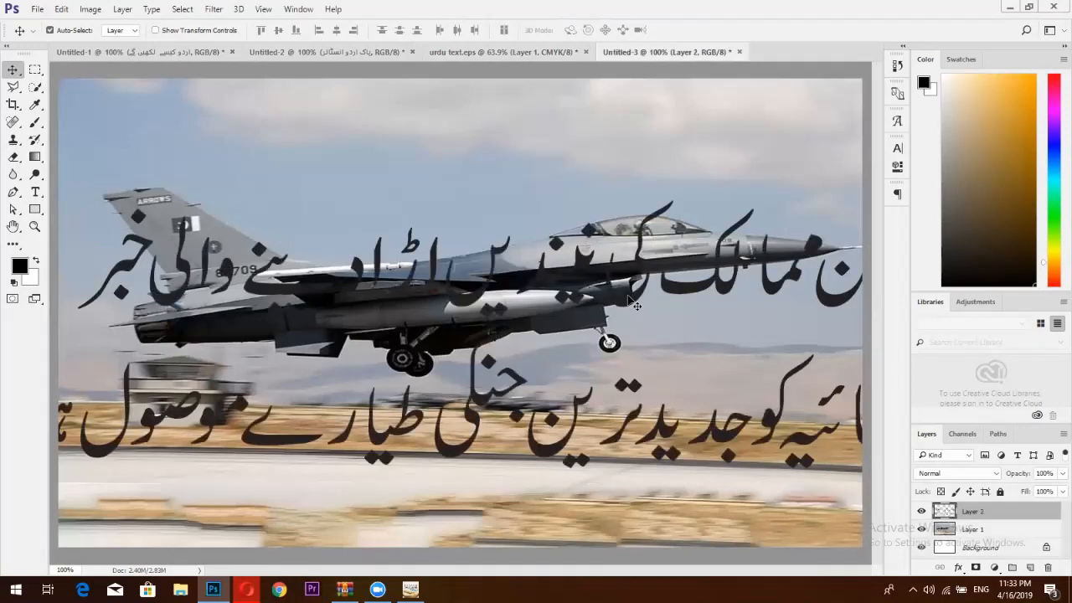
Scale the Urdu text proportionally to 60% and place it below the jet over the runway.
key("ctrl+t")
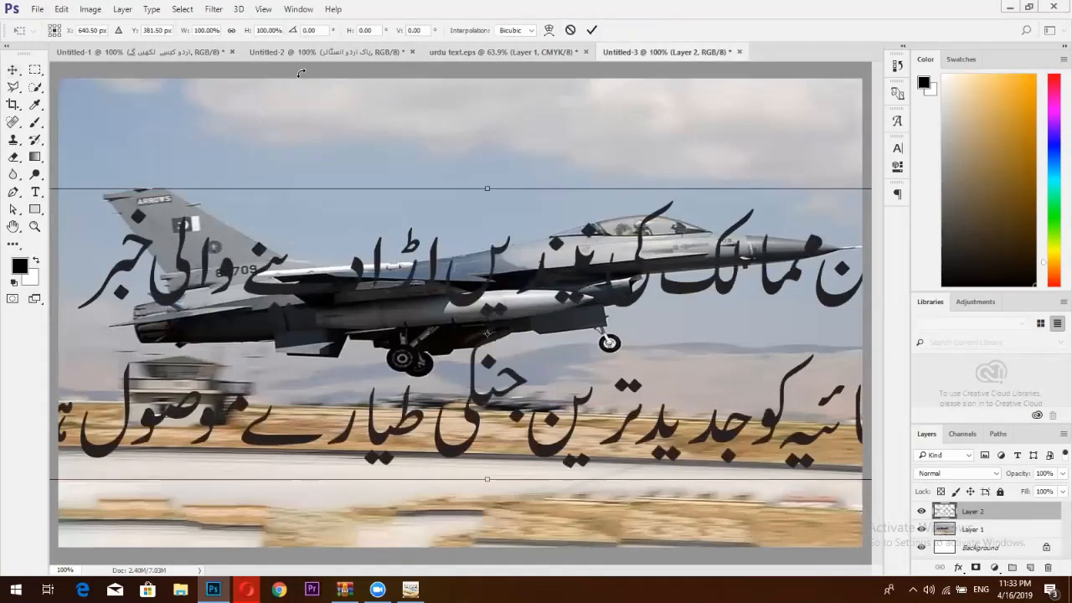
left_click(230, 30)
left_click_drag(185, 32, 159, 36)
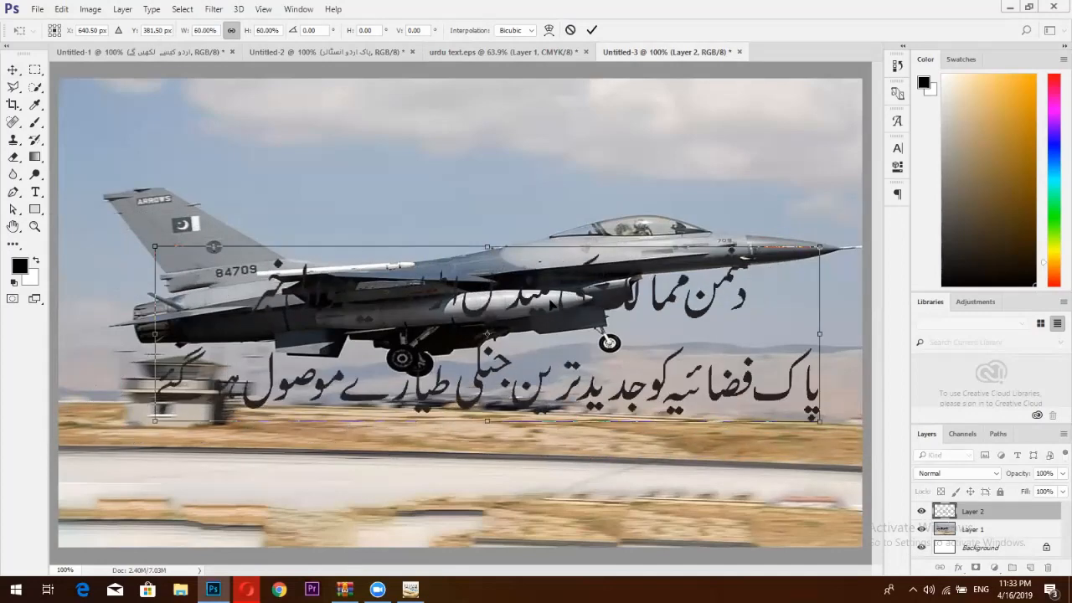
left_click_drag(559, 373, 538, 426)
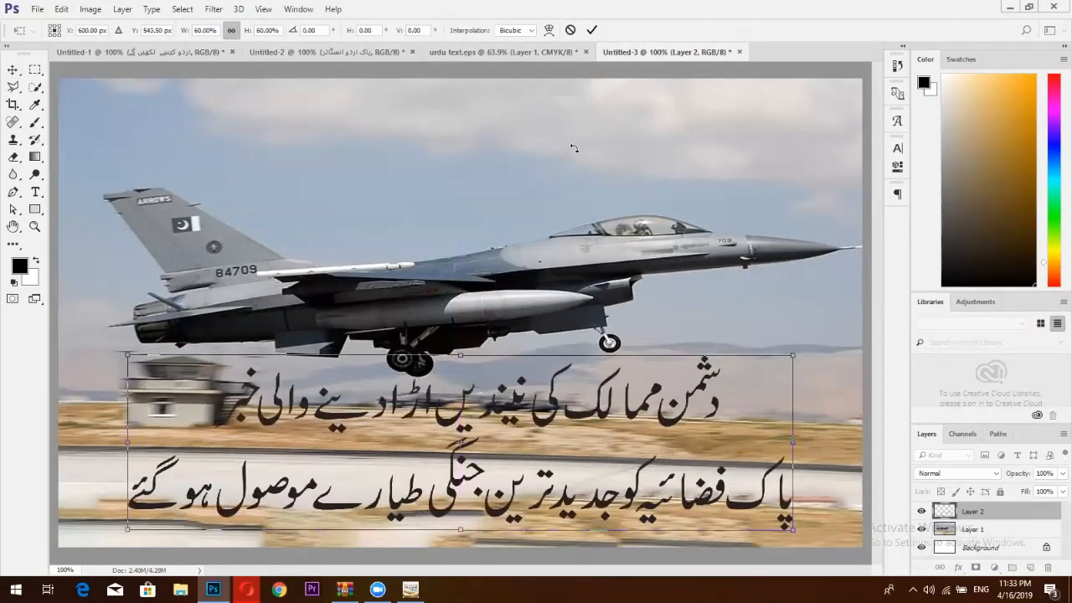
left_click(591, 30)
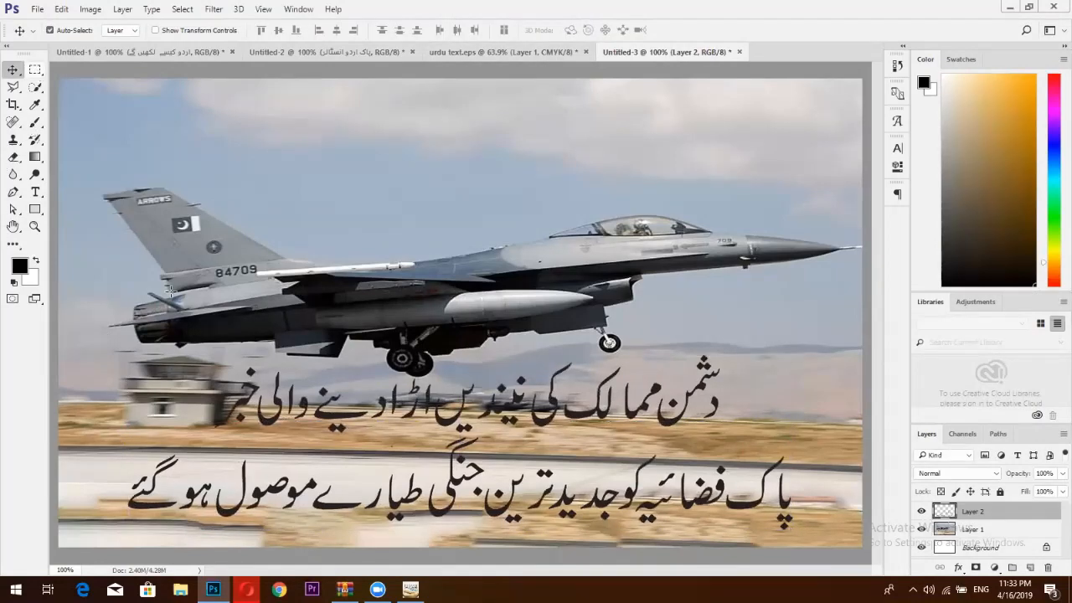
left_click(35, 70)
Fill the upper Urdu headline line with dark blue.
left_click_drag(168, 340, 759, 435)
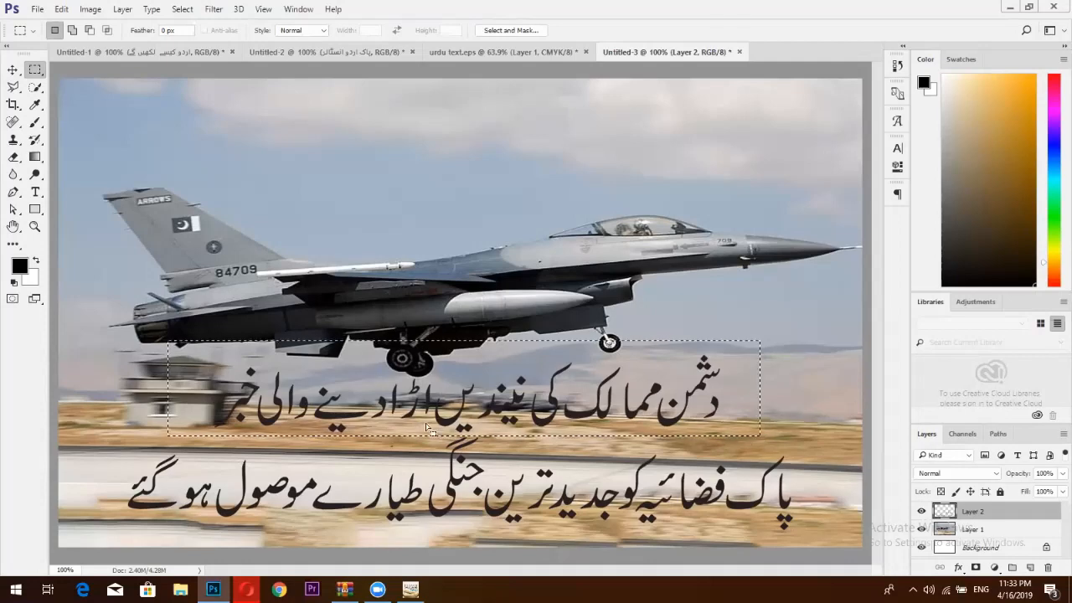
left_click(19, 265)
left_click(319, 360)
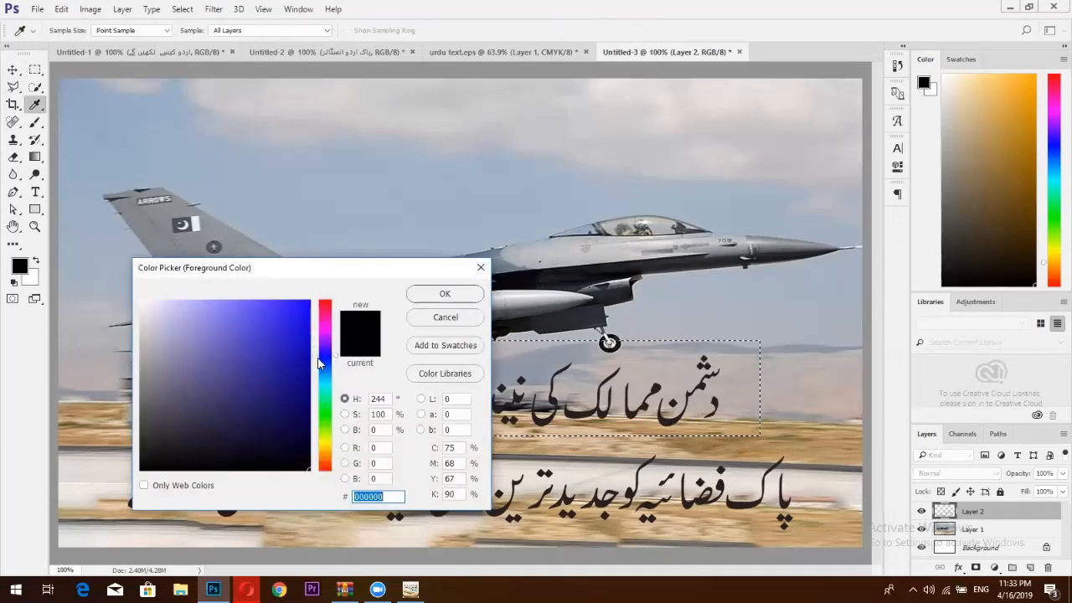
left_click_drag(312, 362, 309, 371)
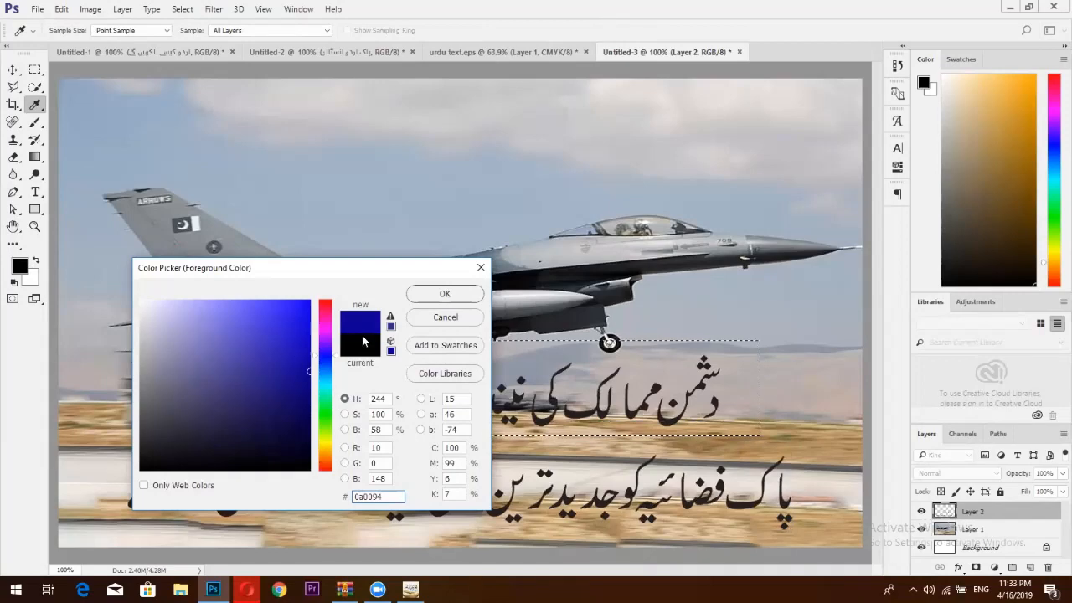
left_click(444, 296)
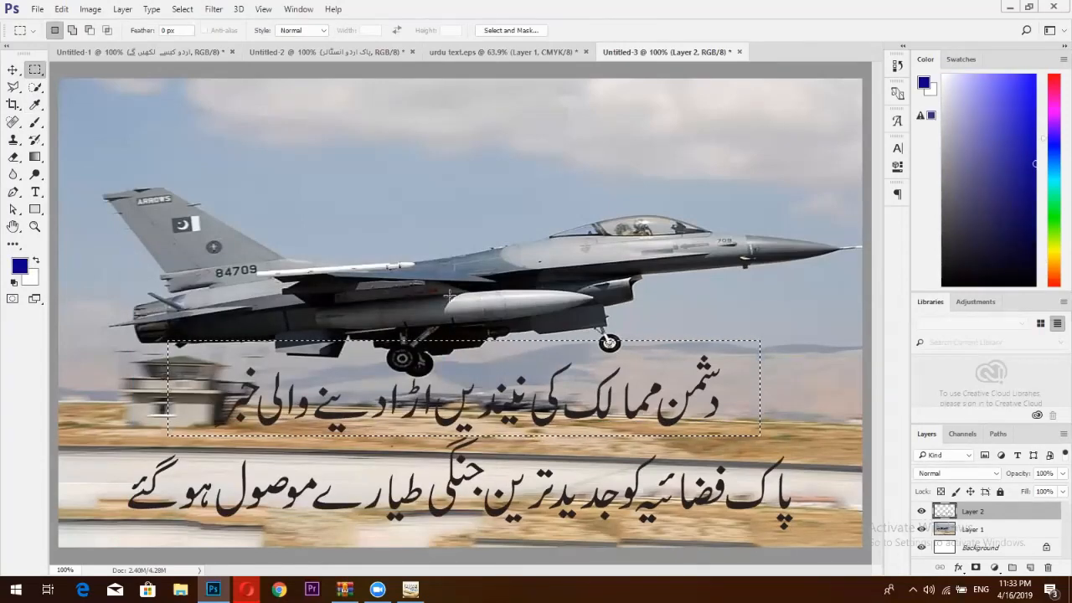
key("shift")
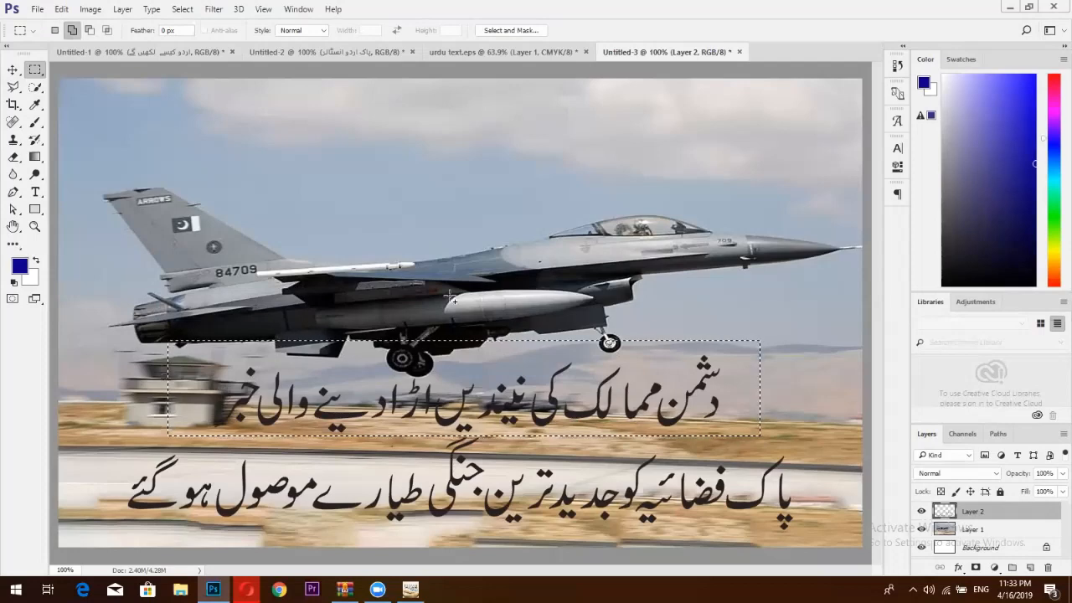
key("alt+shift+BackSpace")
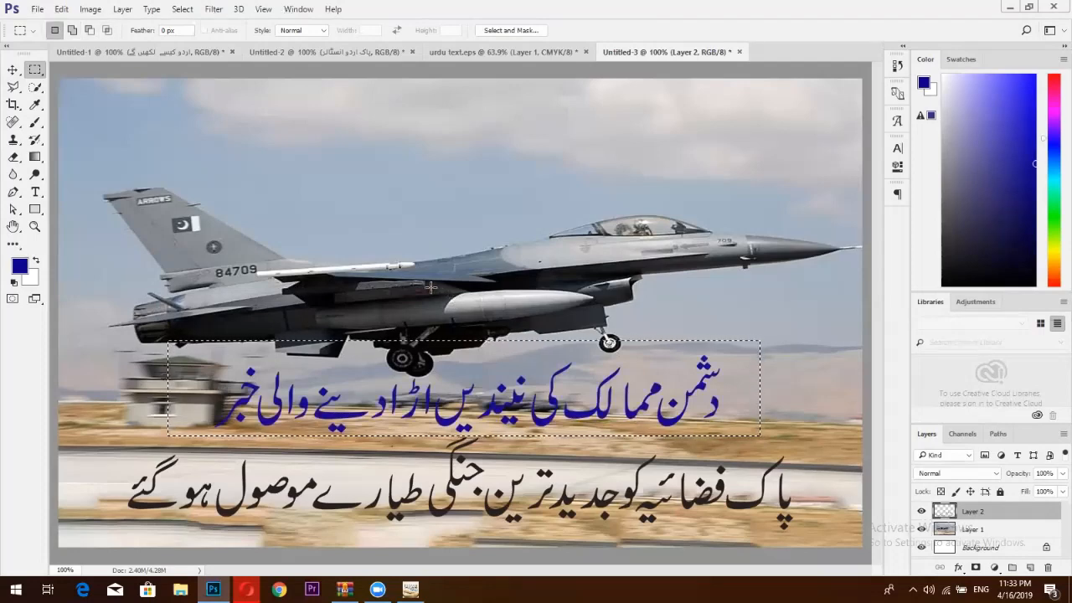
key("ctrl+d")
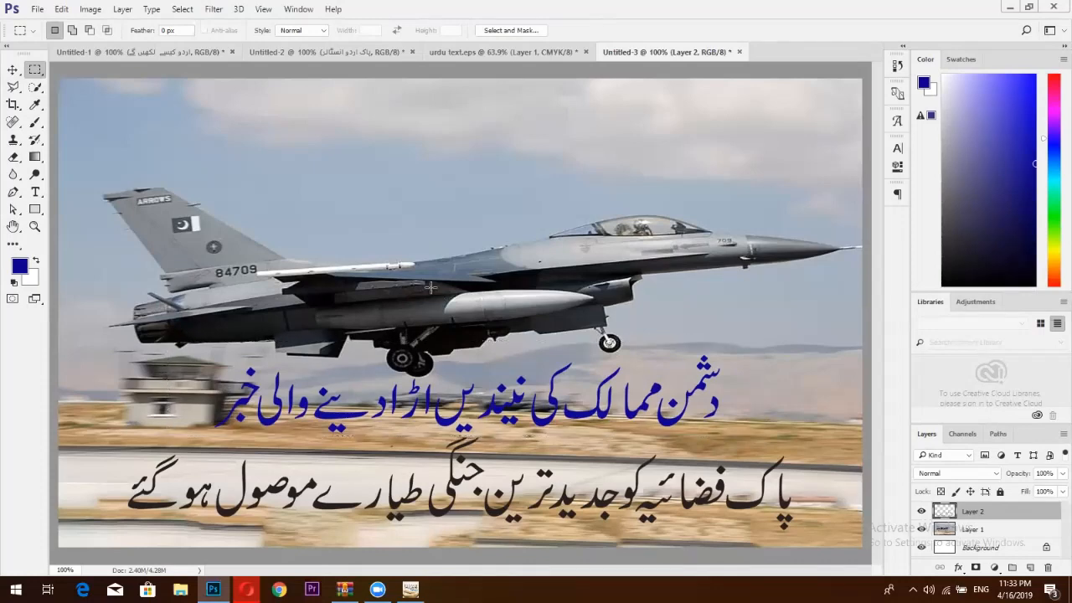
Fill the lower Urdu headline line with pure red and deselect.
left_click_drag(109, 436, 806, 539)
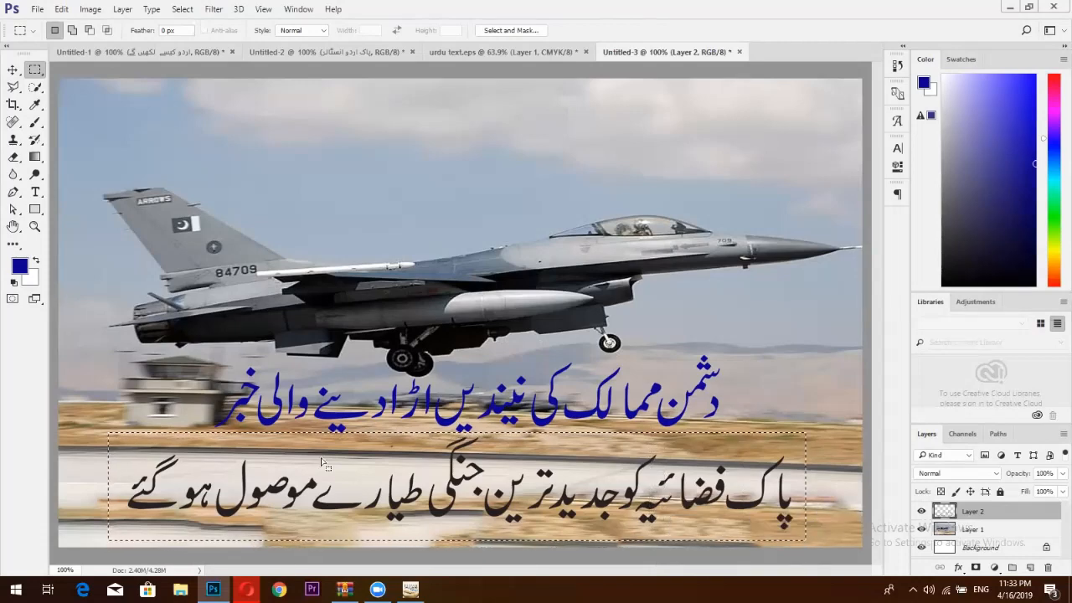
left_click(19, 265)
mouse_move(327, 320)
left_mouse_down()
mouse_move(306, 300)
mouse_move(325, 326)
mouse_move(353, 265)
left_mouse_up()
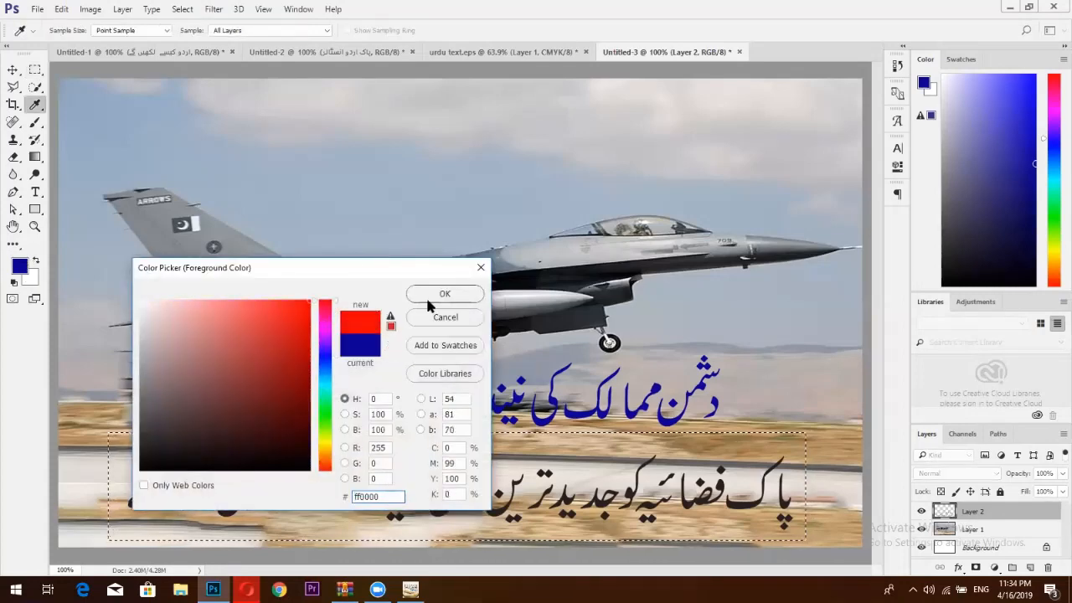
left_click(425, 295)
key("shift")
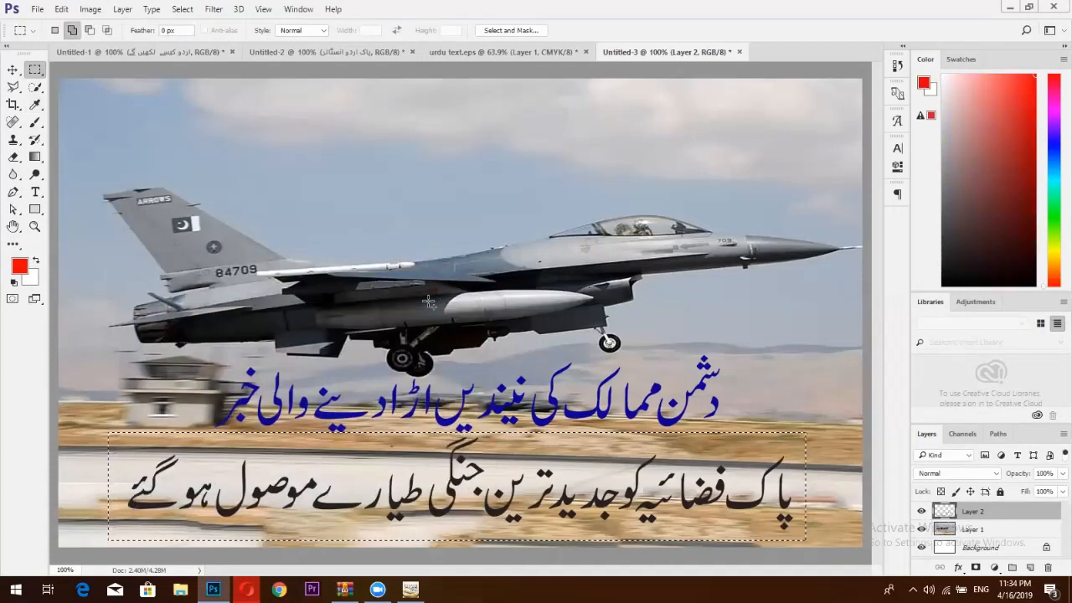
key("alt+shift+BackSpace")
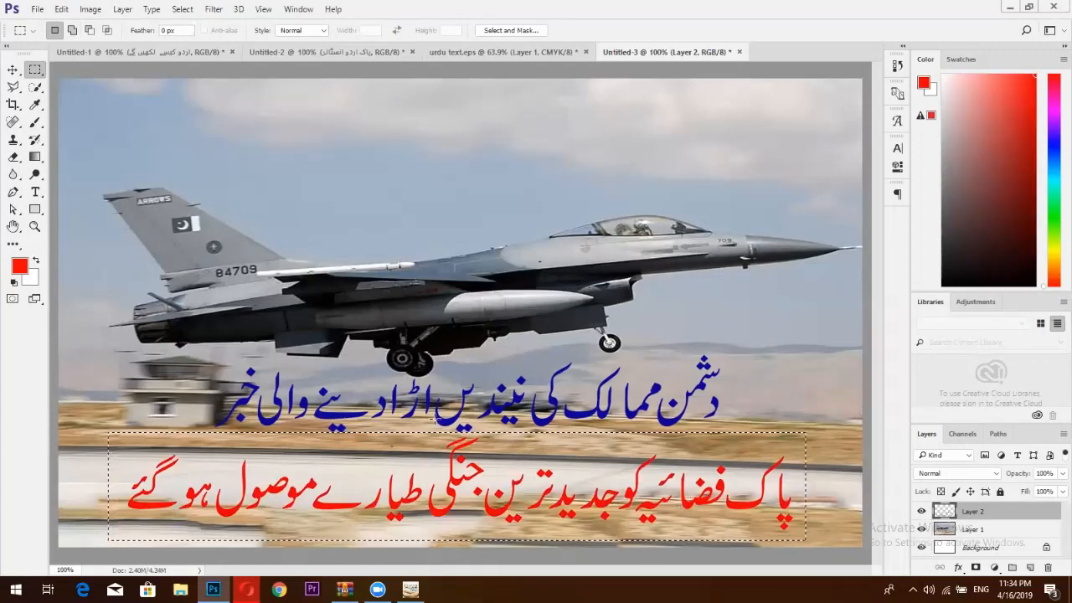
left_click(12, 69)
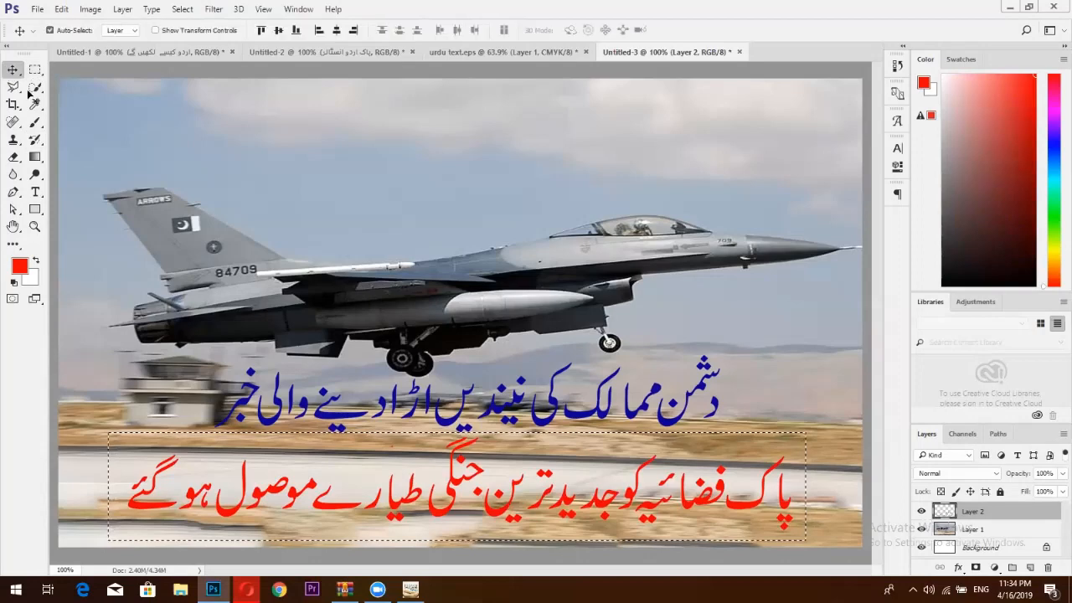
key("ctrl+d")
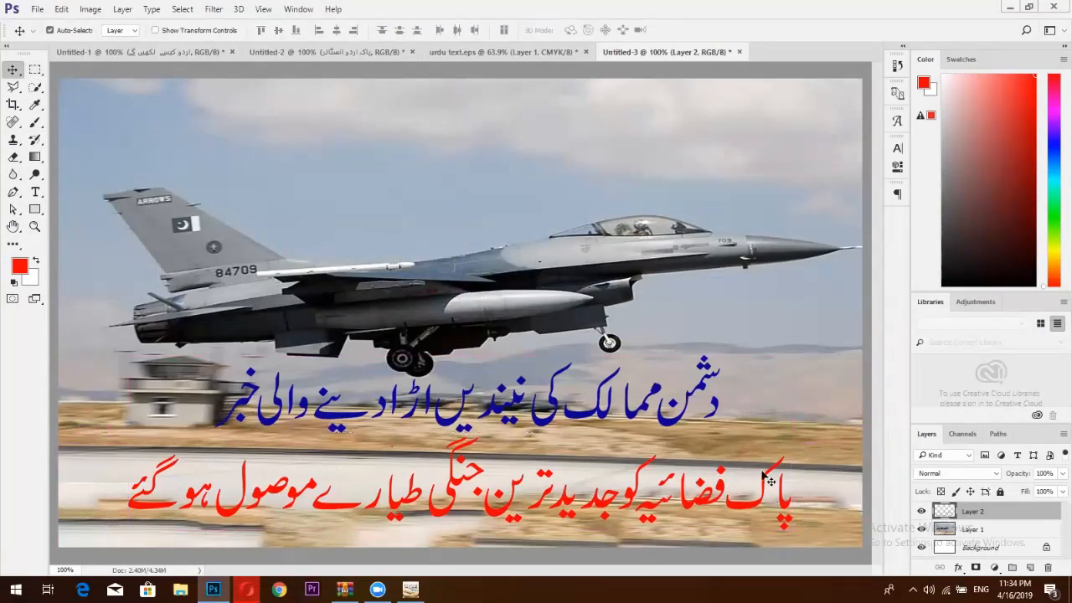
Close the extra Facebook chat window and return to Photoshop.
left_click(352, 50)
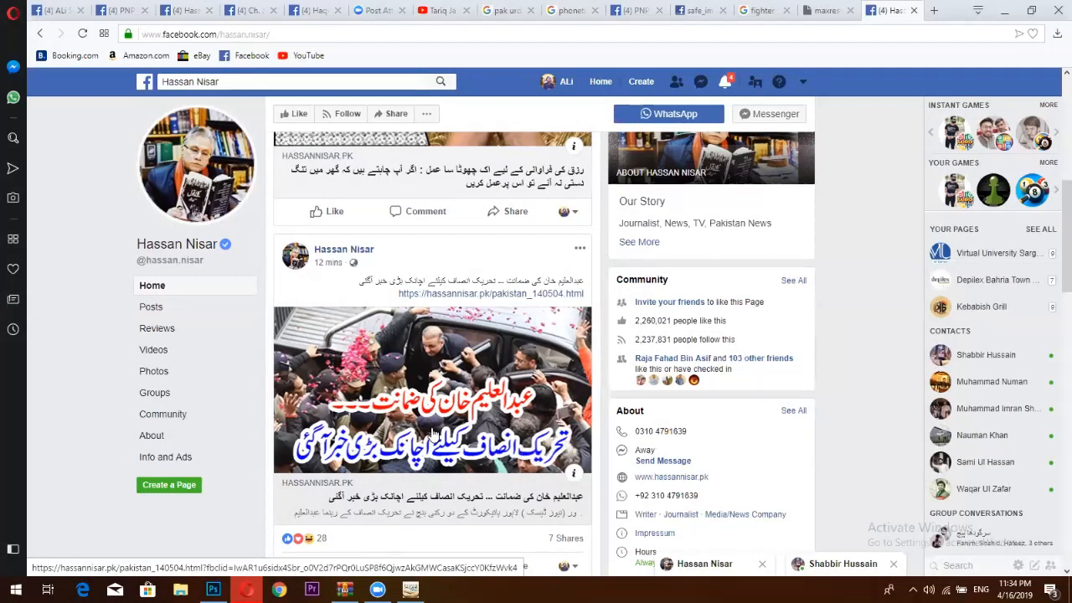
left_click(893, 563)
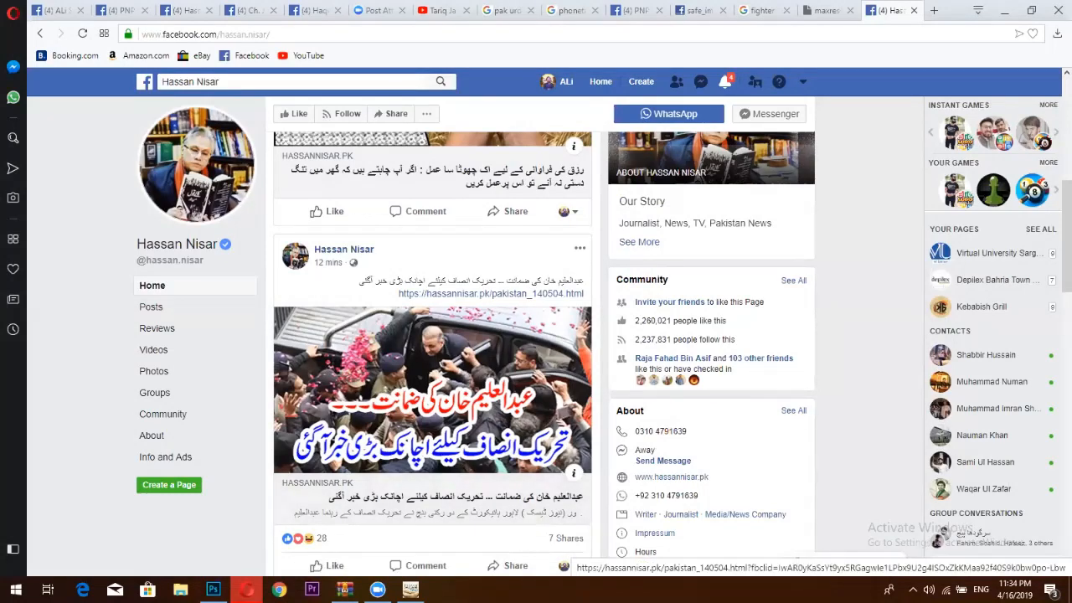
key("alt+Tab")
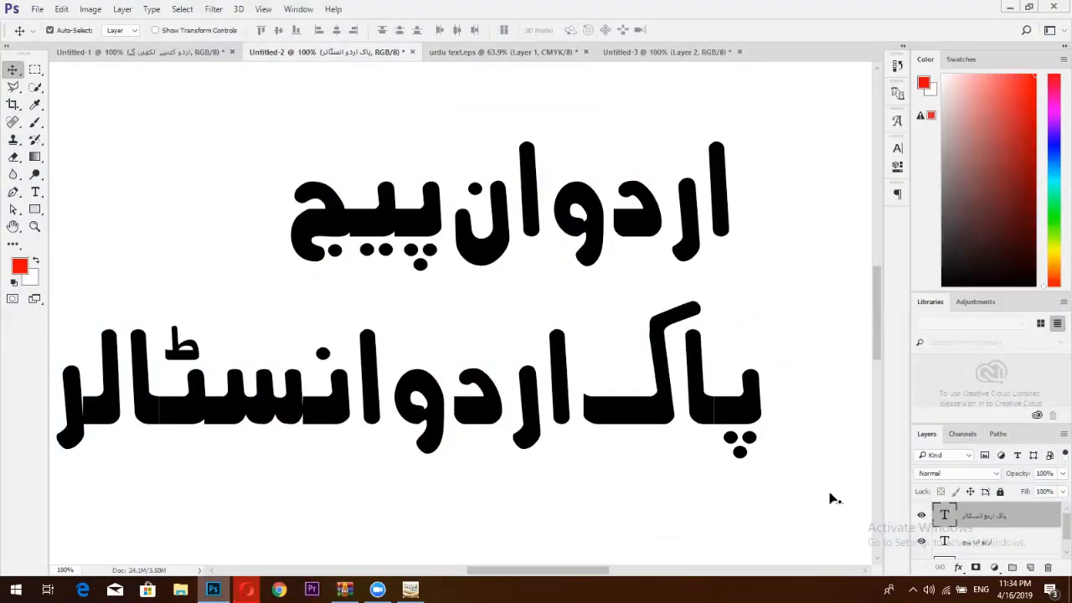
Open Layer 2's Blending Options in Untitled-3 and enable Stroke.
left_click(487, 51)
left_click(663, 53)
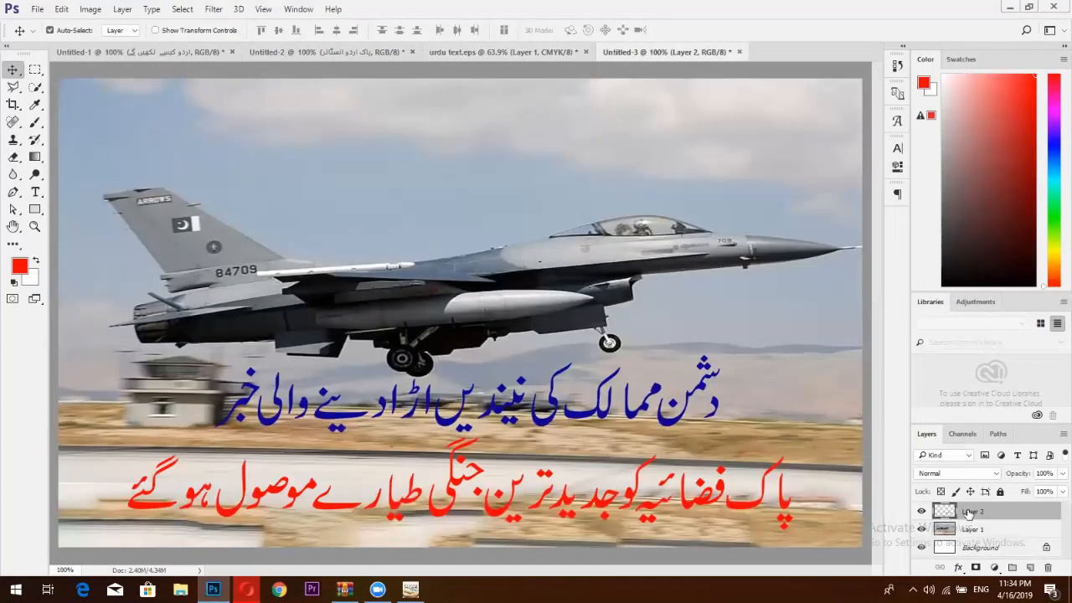
right_click(968, 514)
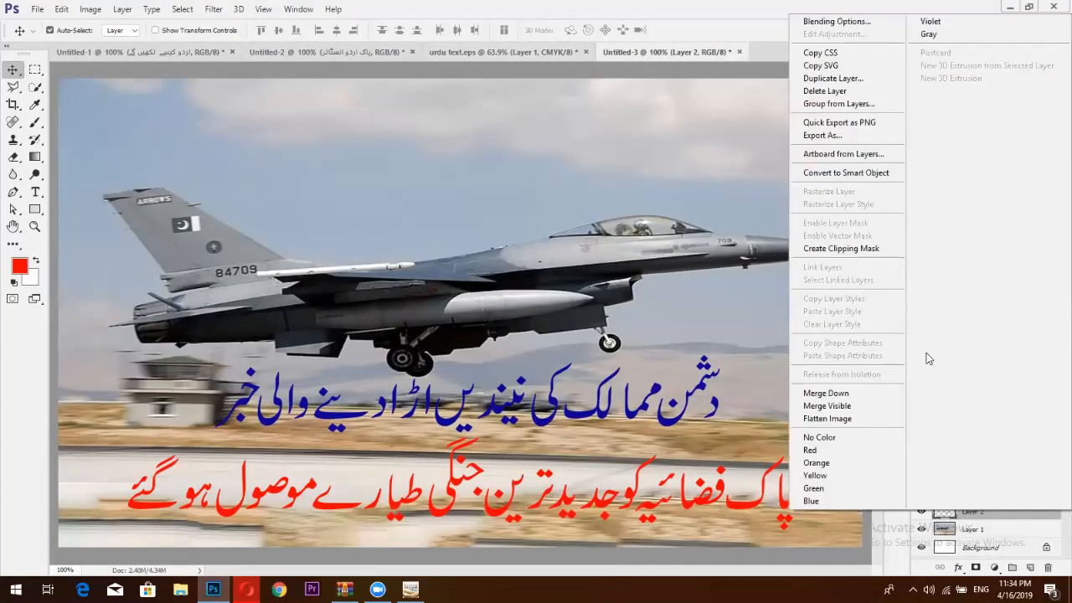
left_click(851, 26)
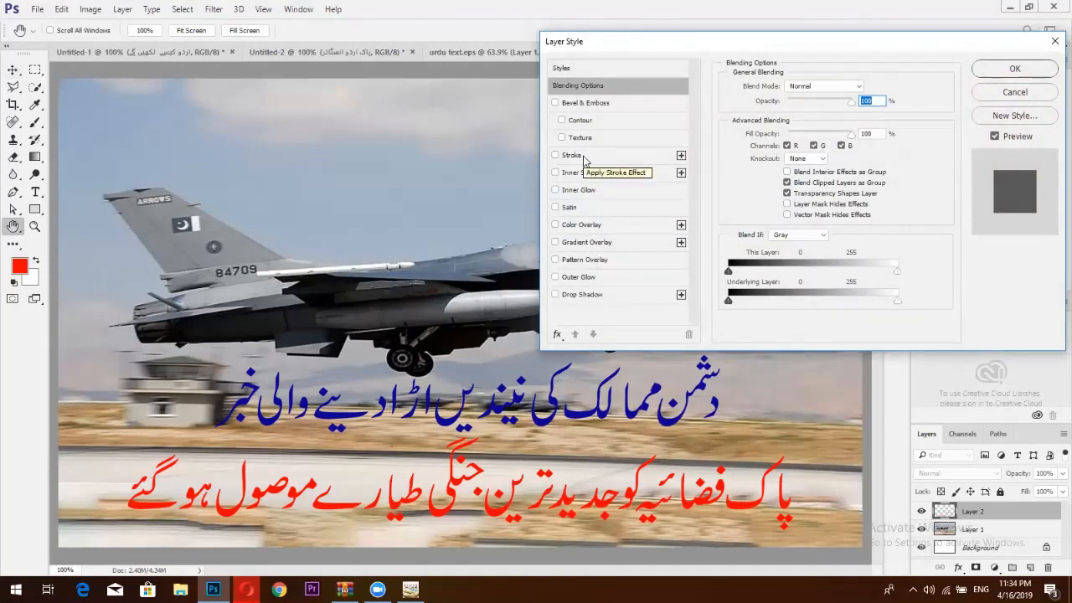
left_click(582, 156)
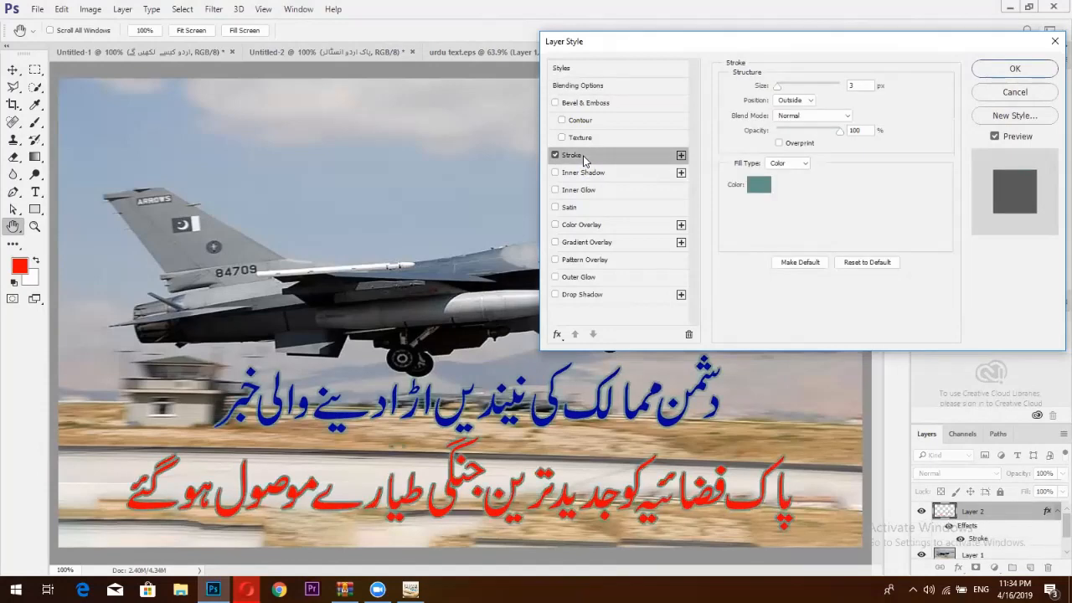
Set the stroke size to 7 px and its colour to #ffffff.
left_click(756, 186)
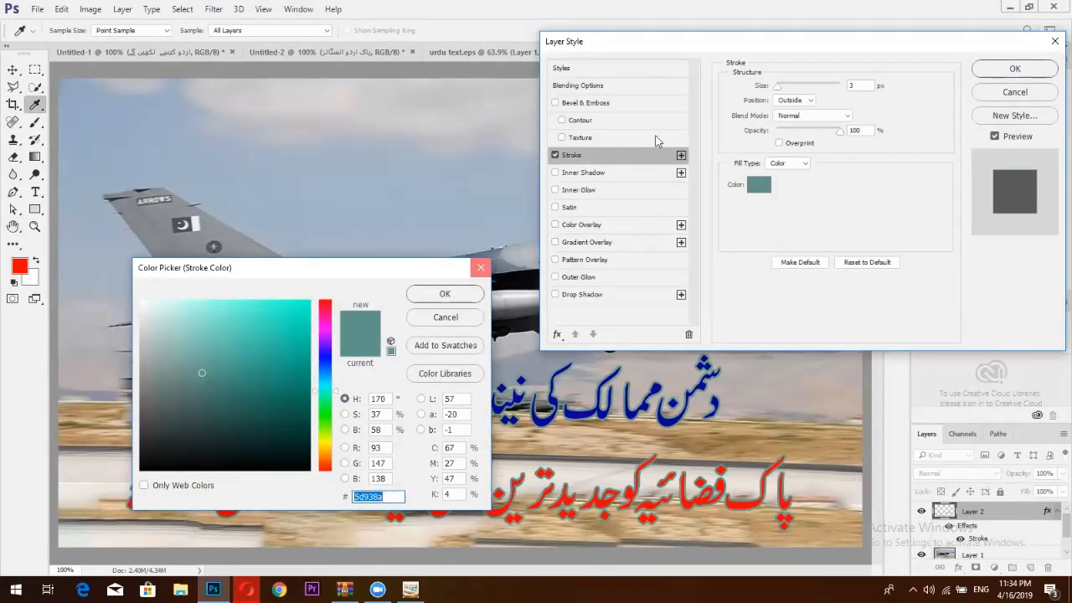
key("Return")
mouse_move(774, 87)
left_mouse_down()
mouse_move(795, 87)
mouse_move(779, 87)
left_mouse_up()
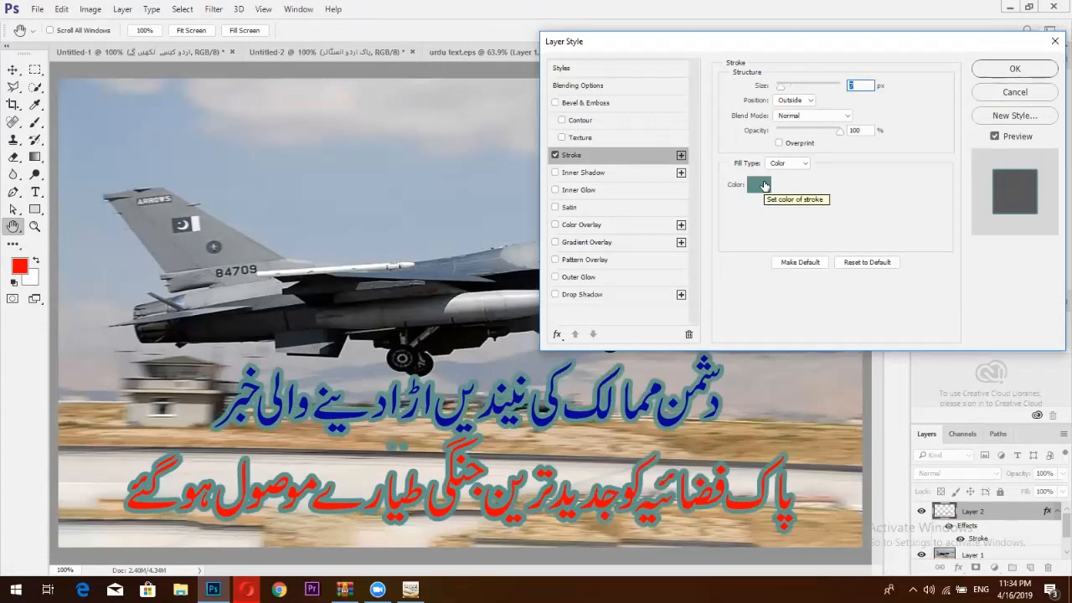
left_click(761, 185)
type("ffffff")
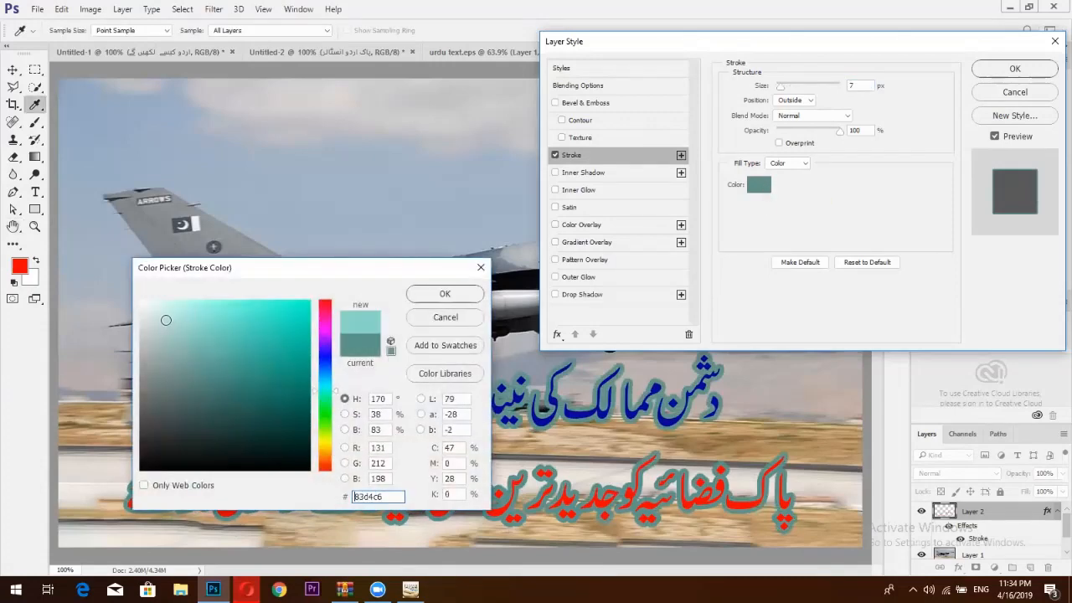
left_click(437, 293)
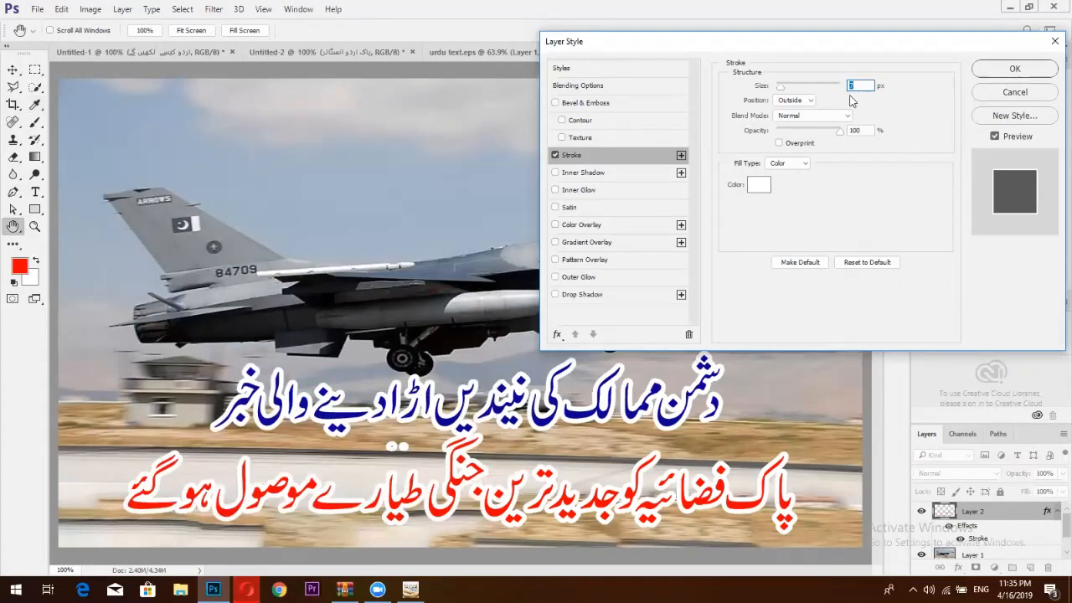
Try Inside and Center positions, then set the 7 px white stroke Outside and confirm.
left_click(791, 102)
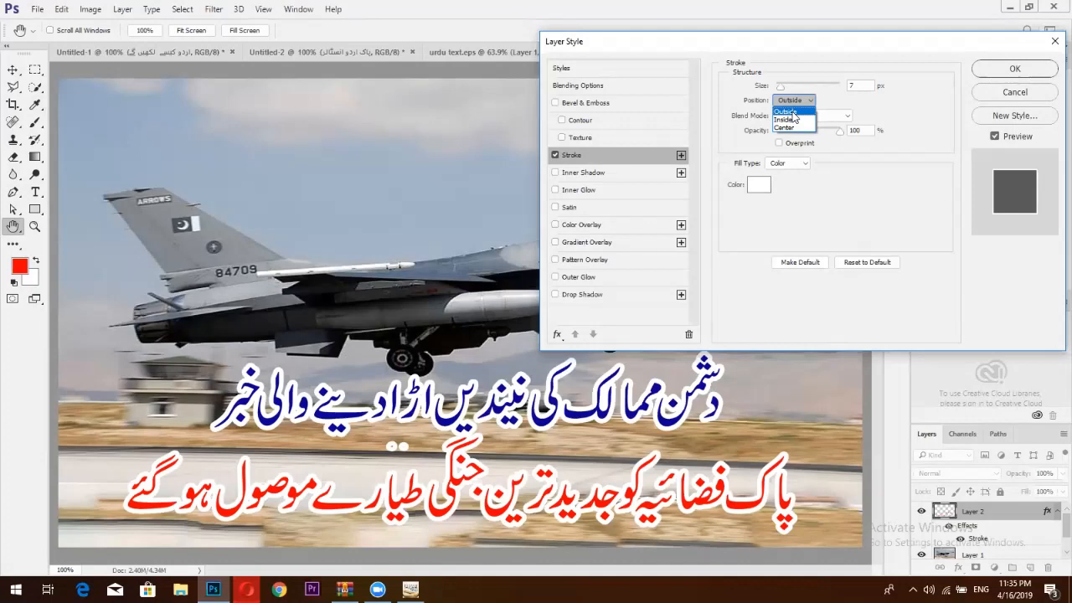
left_click(791, 120)
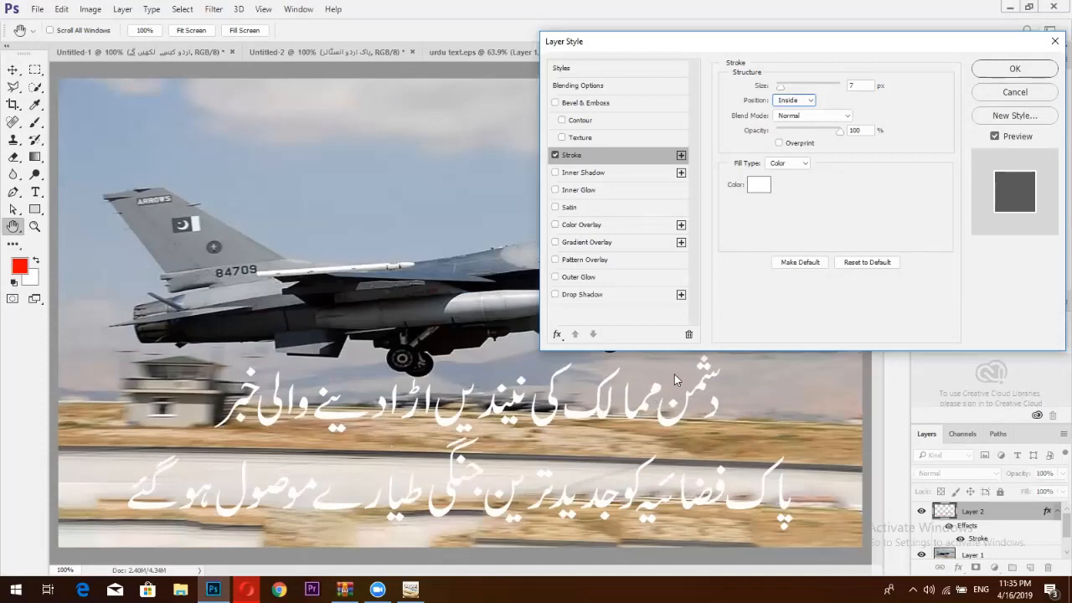
left_click(794, 100)
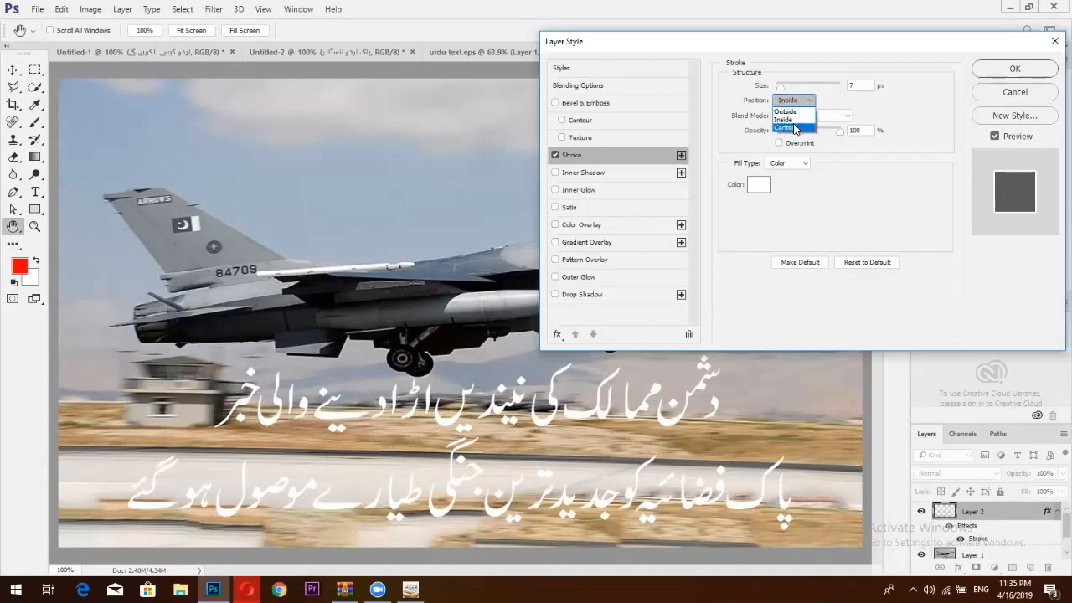
left_click(794, 125)
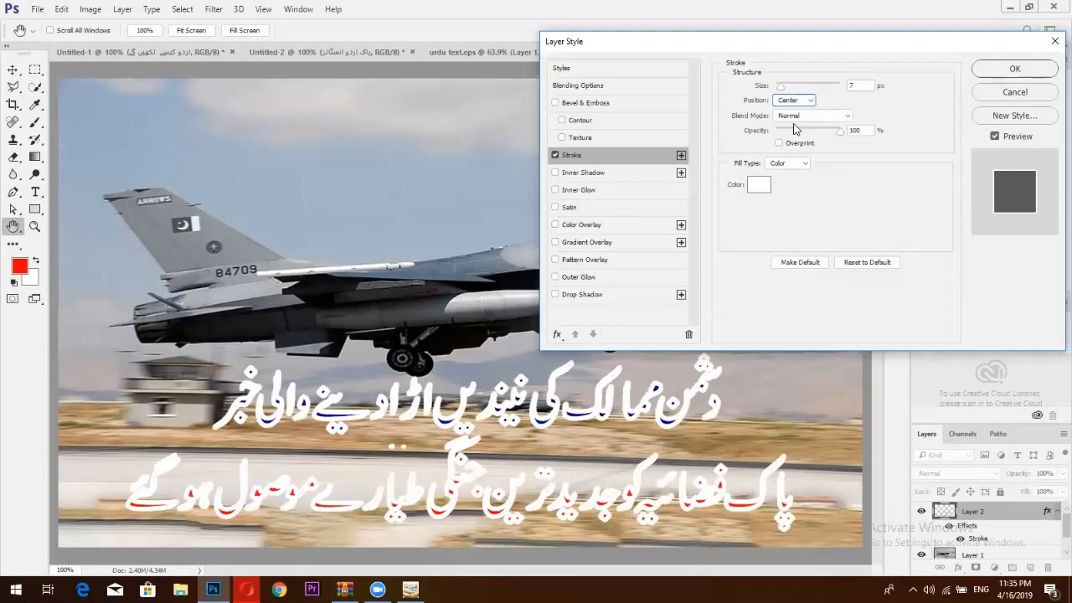
left_click(793, 100)
left_click(794, 109)
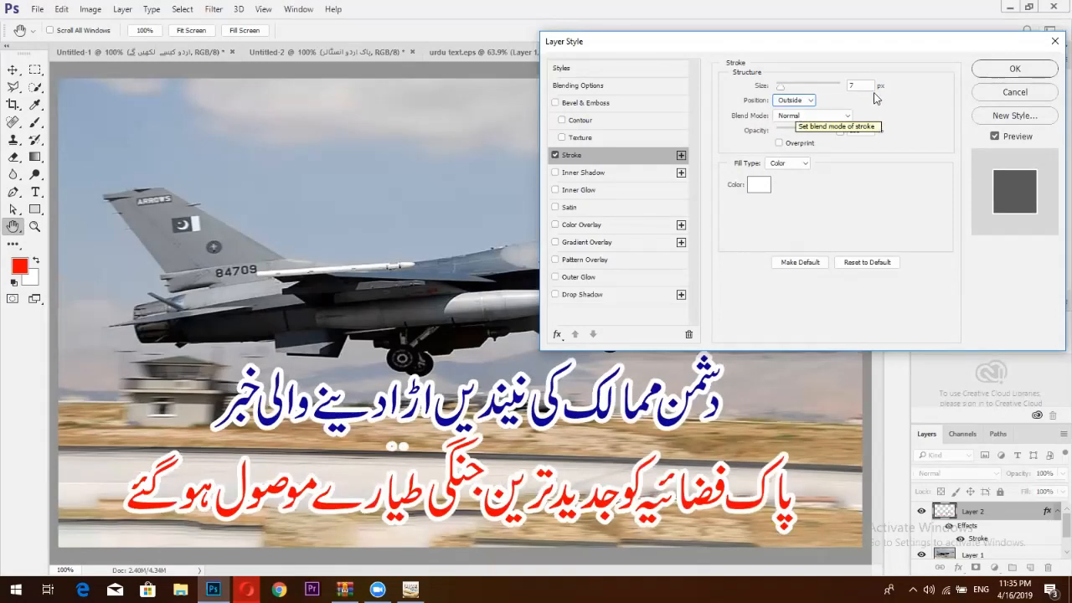
left_click(1008, 71)
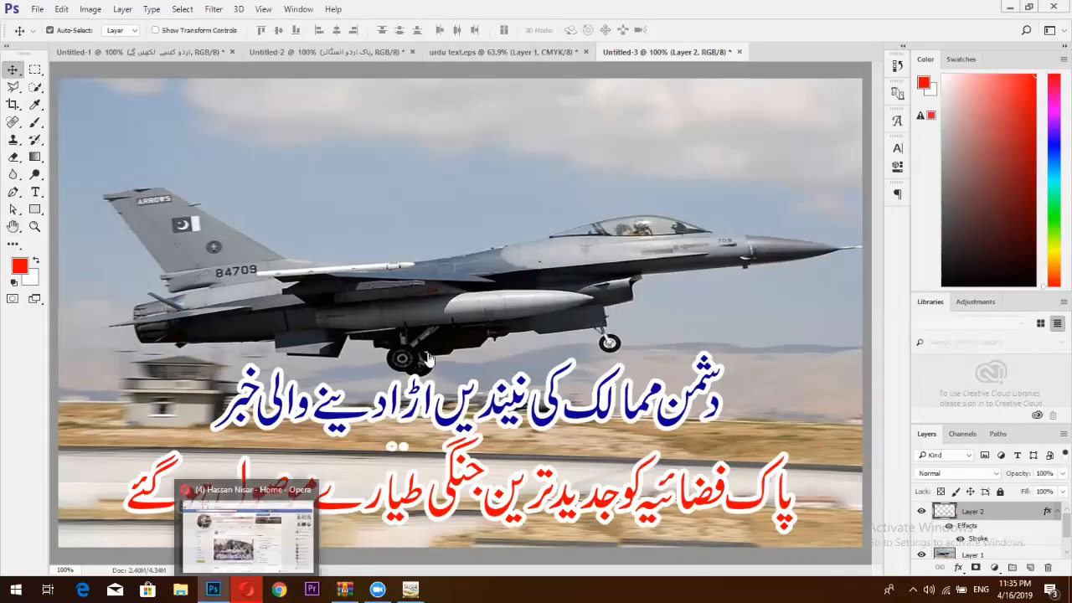
left_click(246, 588)
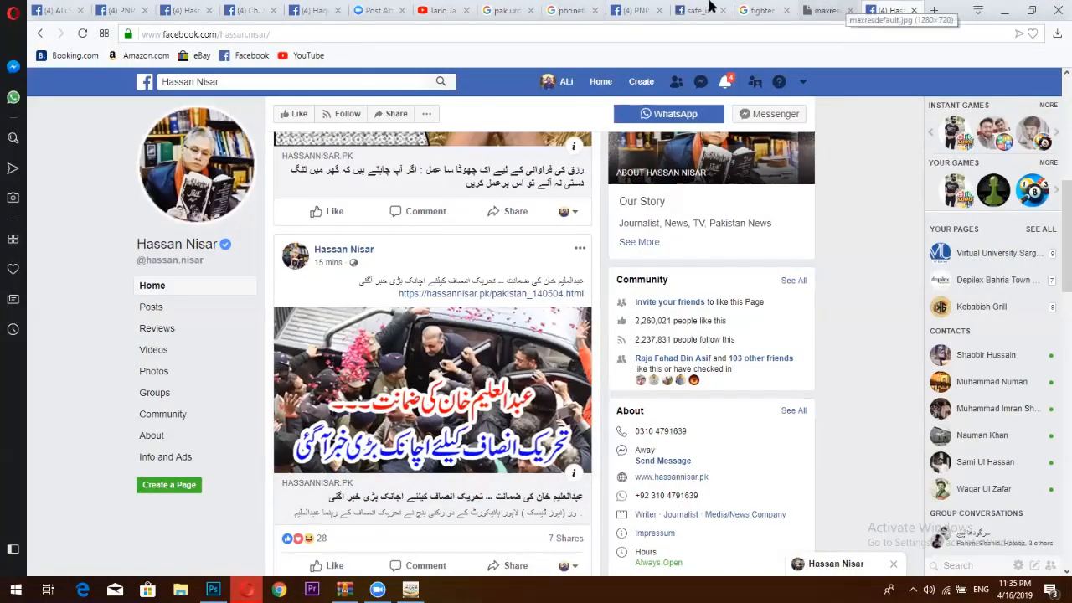
left_click(651, 9)
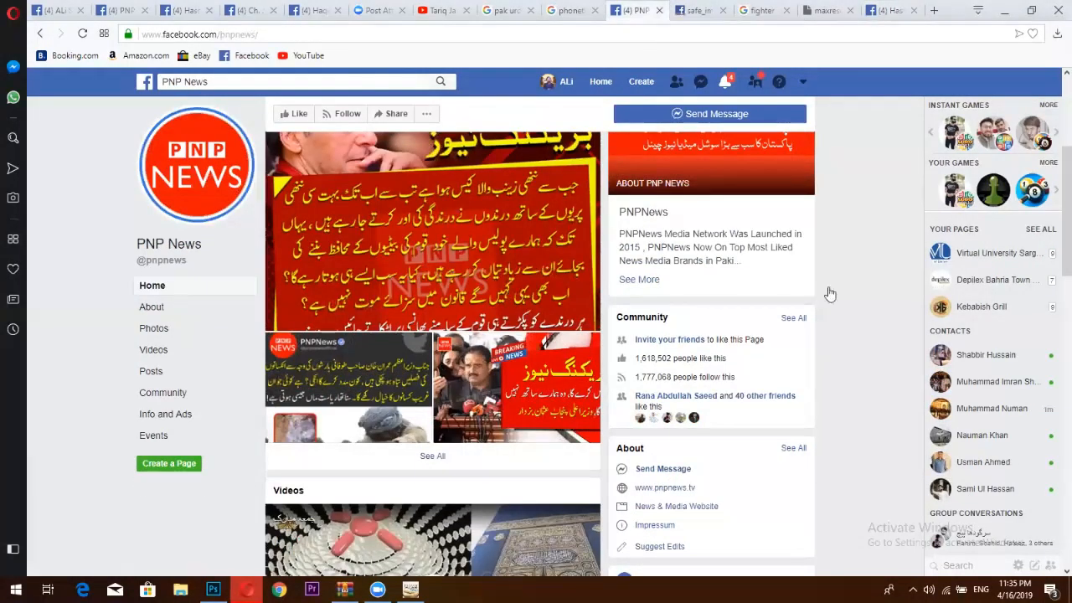
scroll(1053, 230, "up", 3)
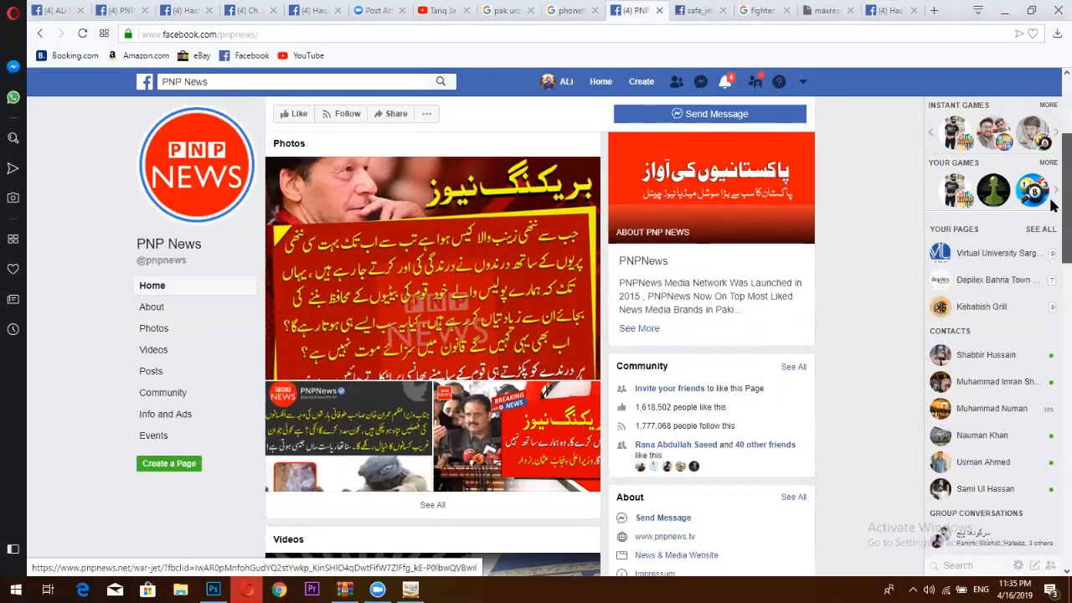
scroll(1053, 365, "down", 10)
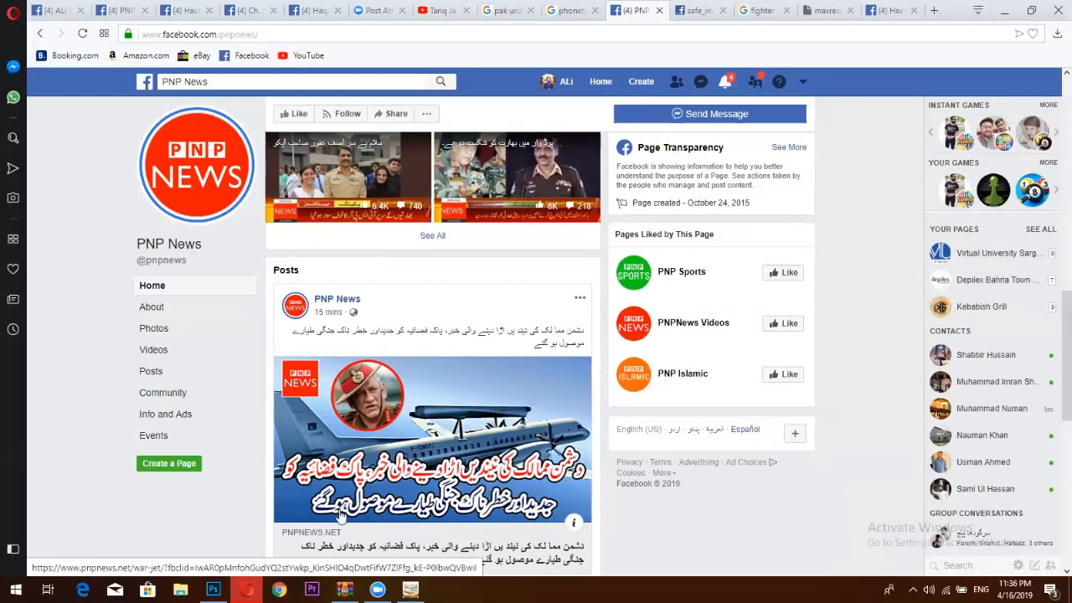
mouse_move(213, 589)
left_click(238, 553)
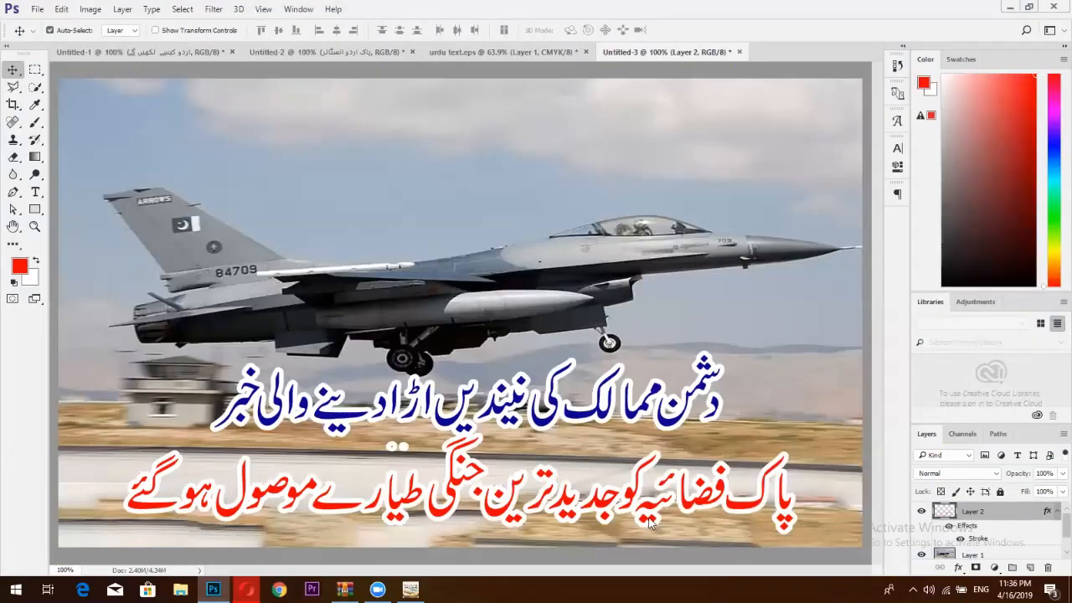
Add a second Stroke effect to the headline layer with colour 000000.
double_click(977, 540)
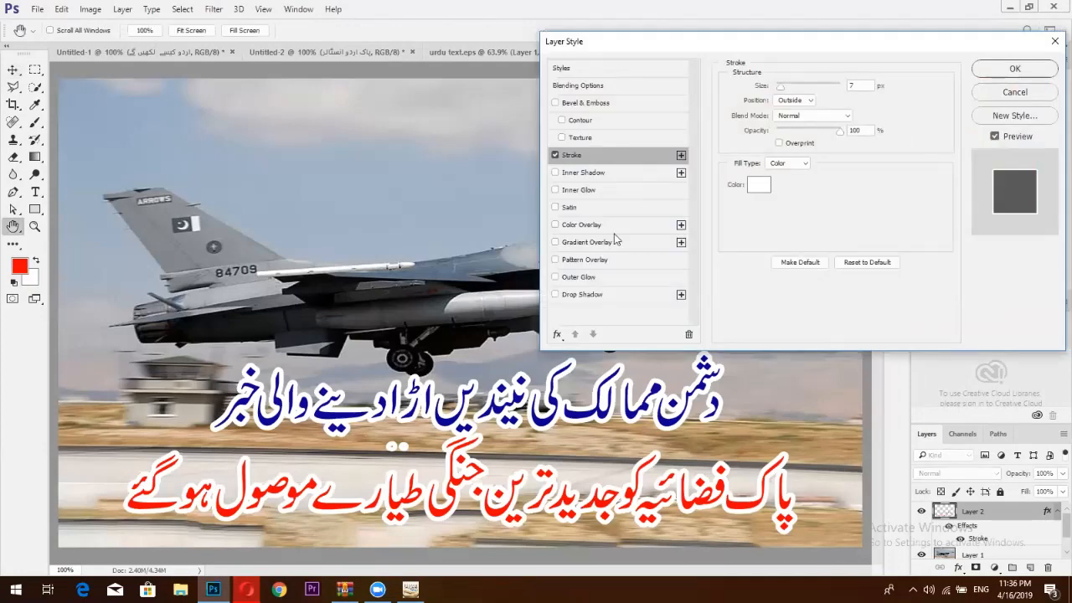
left_click(682, 156)
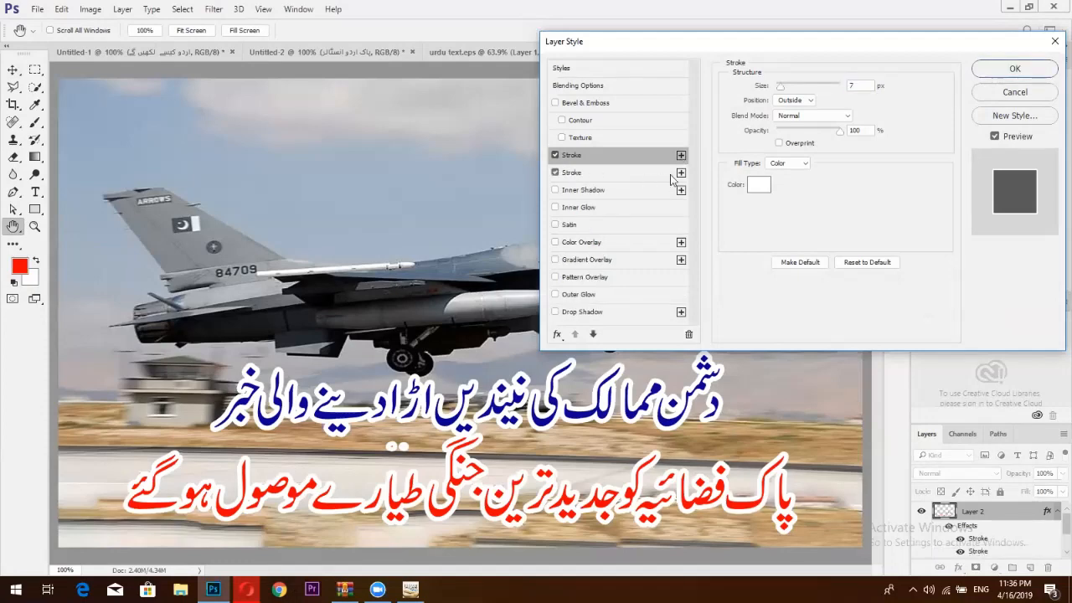
left_click(681, 174)
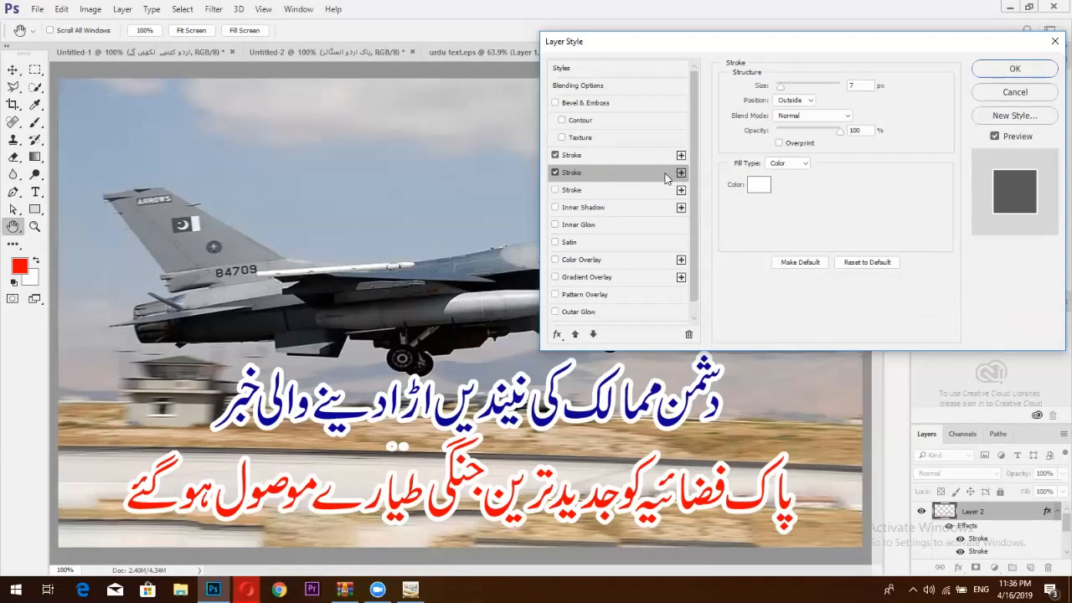
left_click(758, 184)
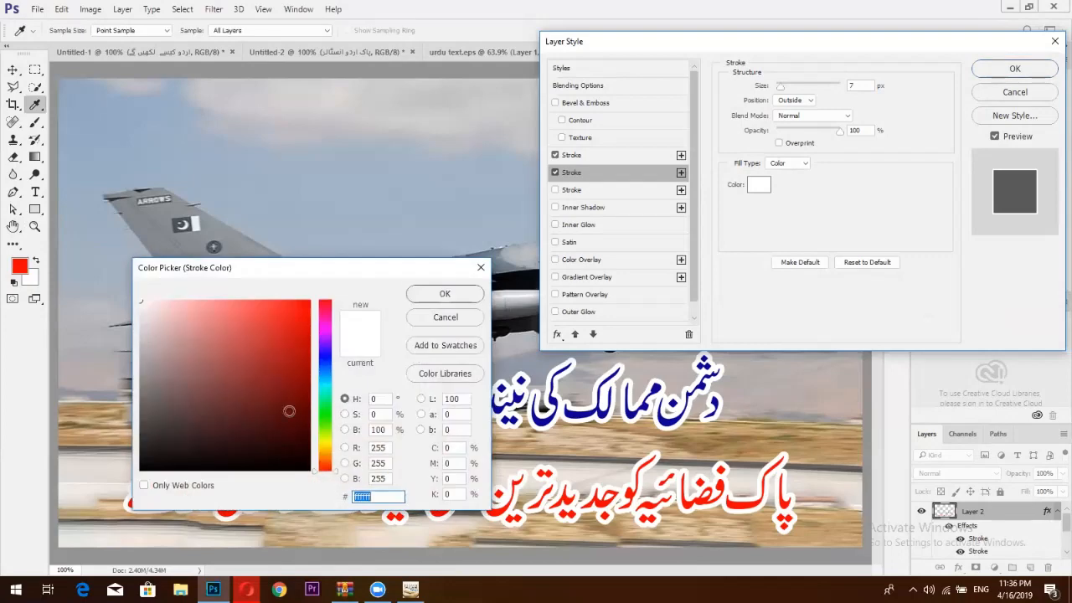
type("000000")
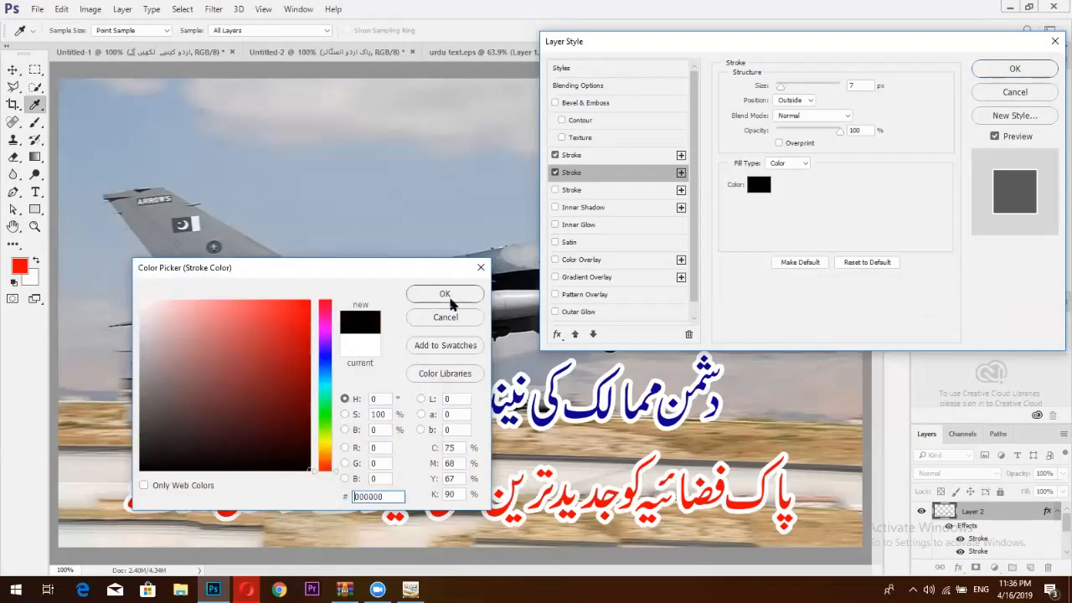
left_click(450, 301)
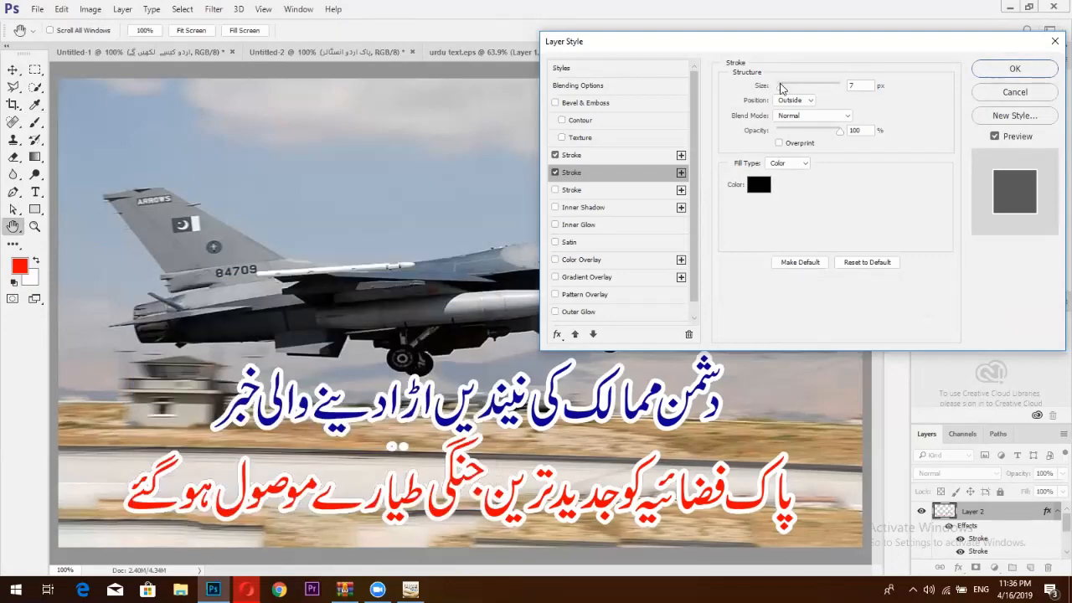
Set the black stroke's size to 12 px and confirm the Layer Style.
left_click_drag(779, 86, 782, 87)
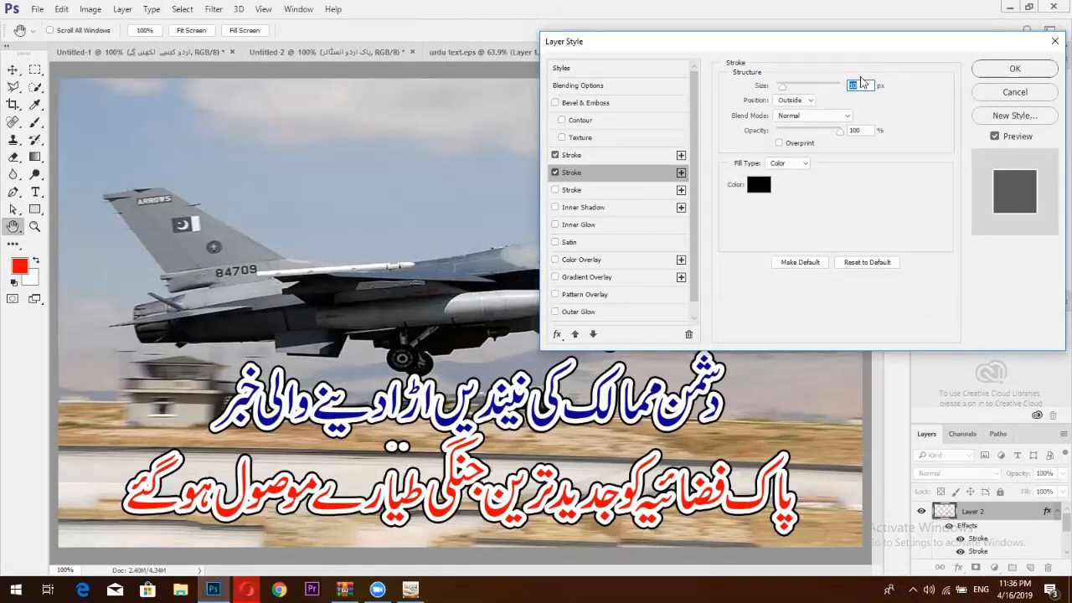
type("7")
left_click(621, 156)
left_click(628, 172)
double_click(857, 85)
type("12")
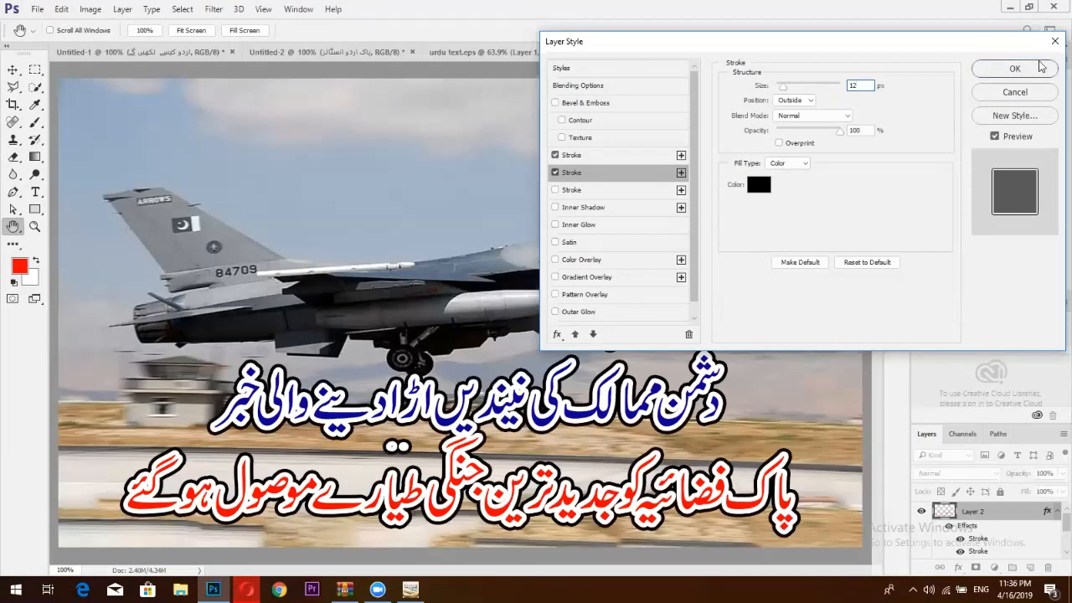
left_click(1040, 67)
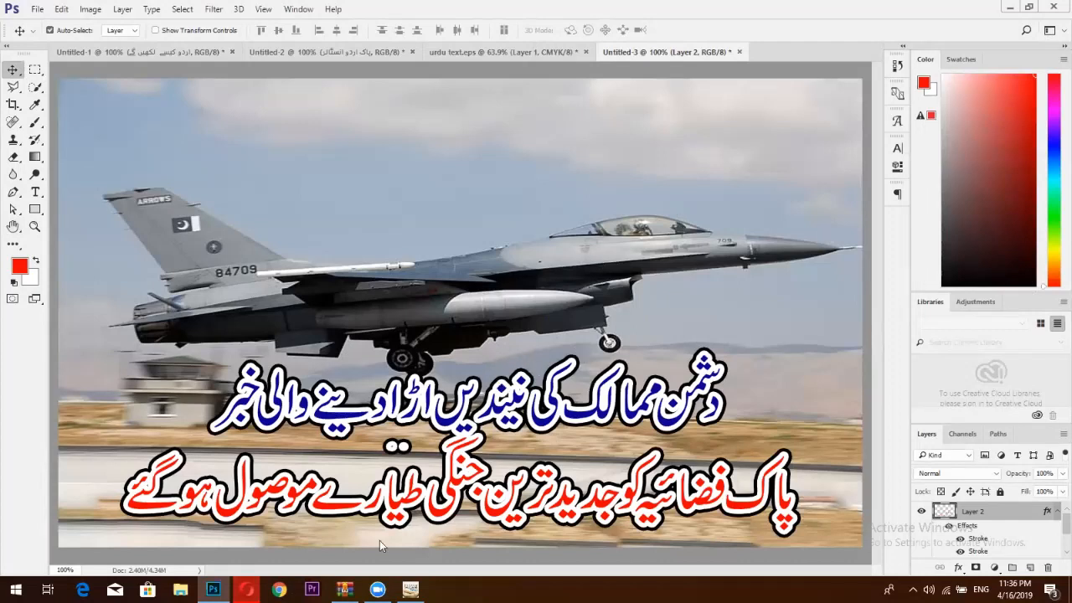
Return to the PNP News Facebook tab, scroll to the jet post, then minimise Opera to the desktop.
left_click(247, 589)
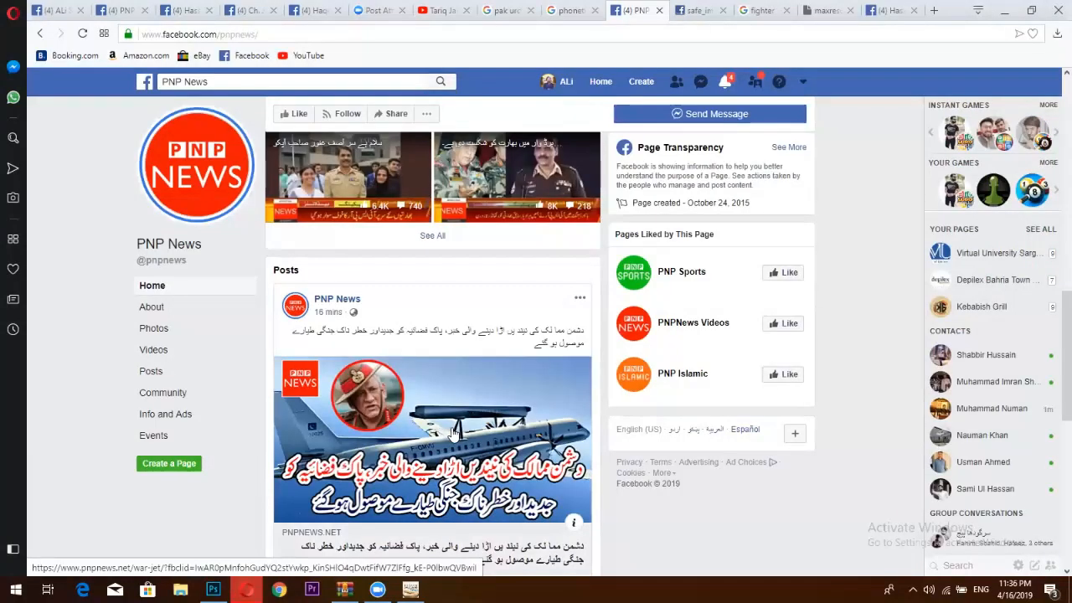
scroll(502, 402, "down", 1)
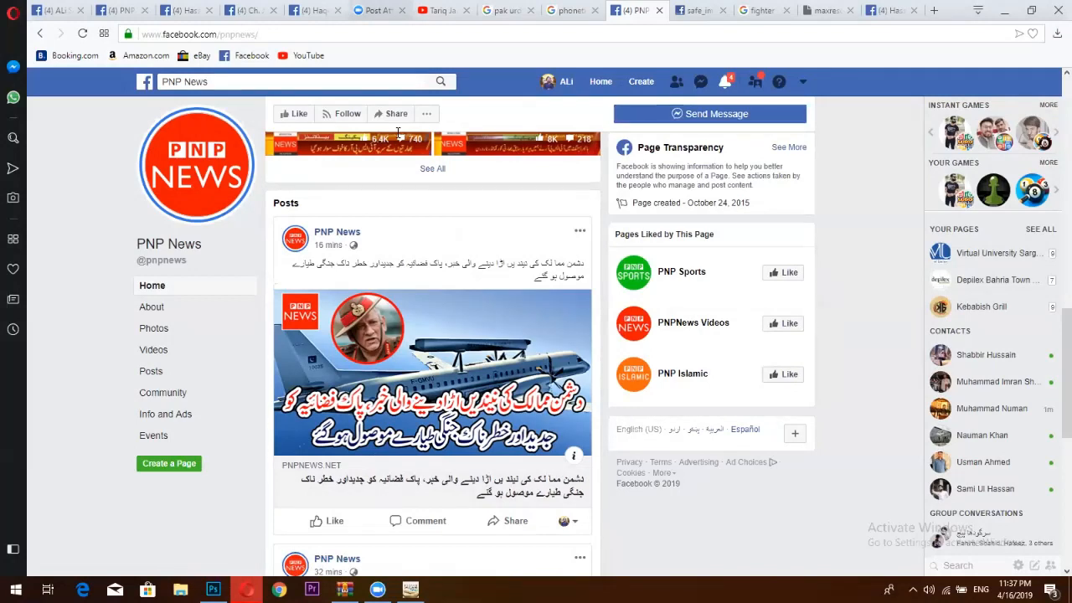
left_click(1003, 9)
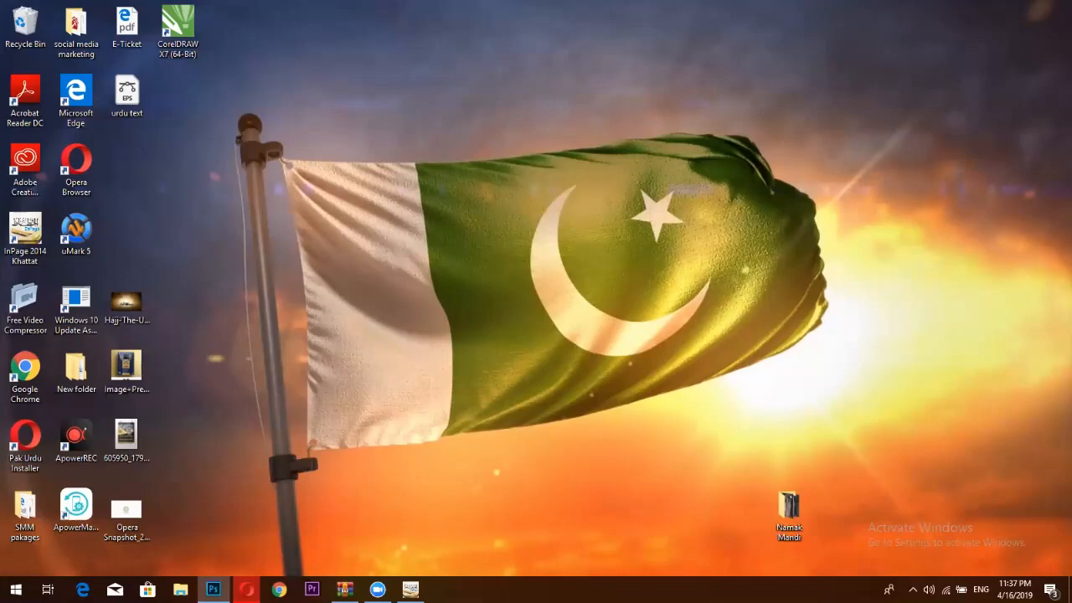
left_click(410, 588)
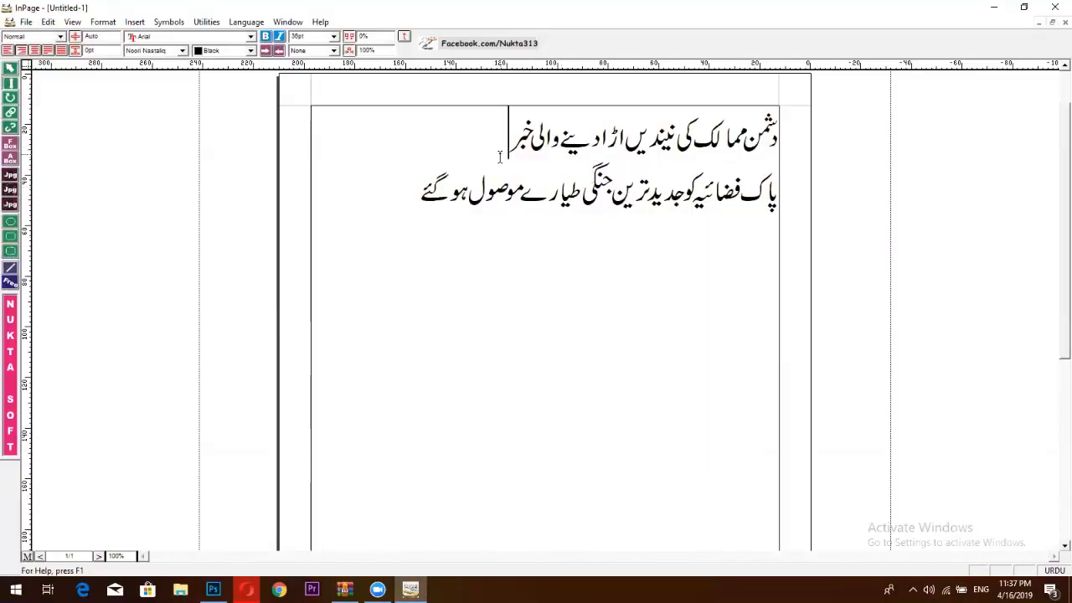
left_click(246, 589)
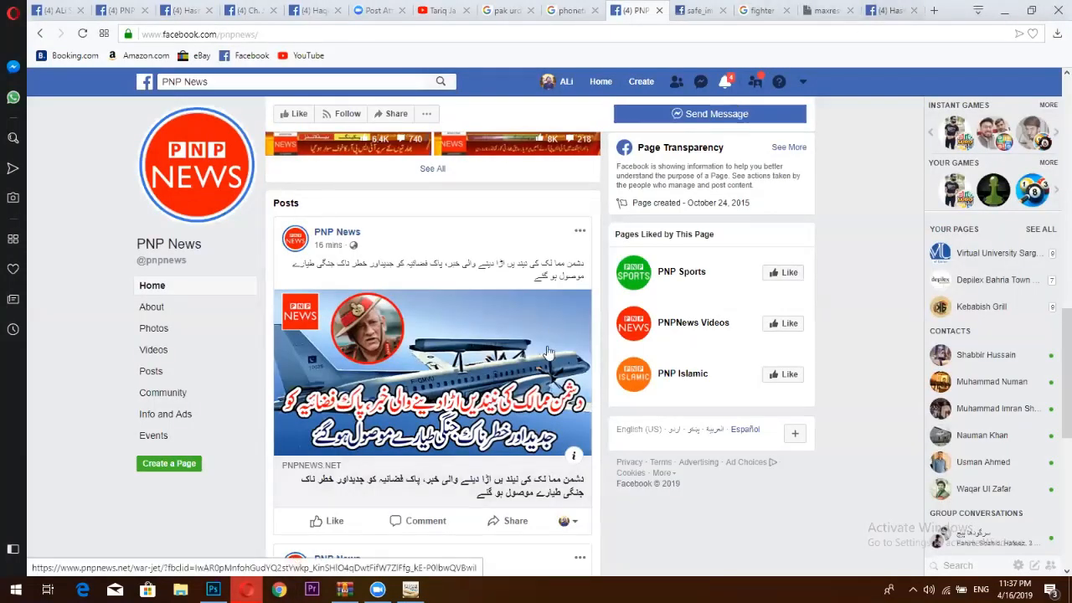
left_click(1004, 12)
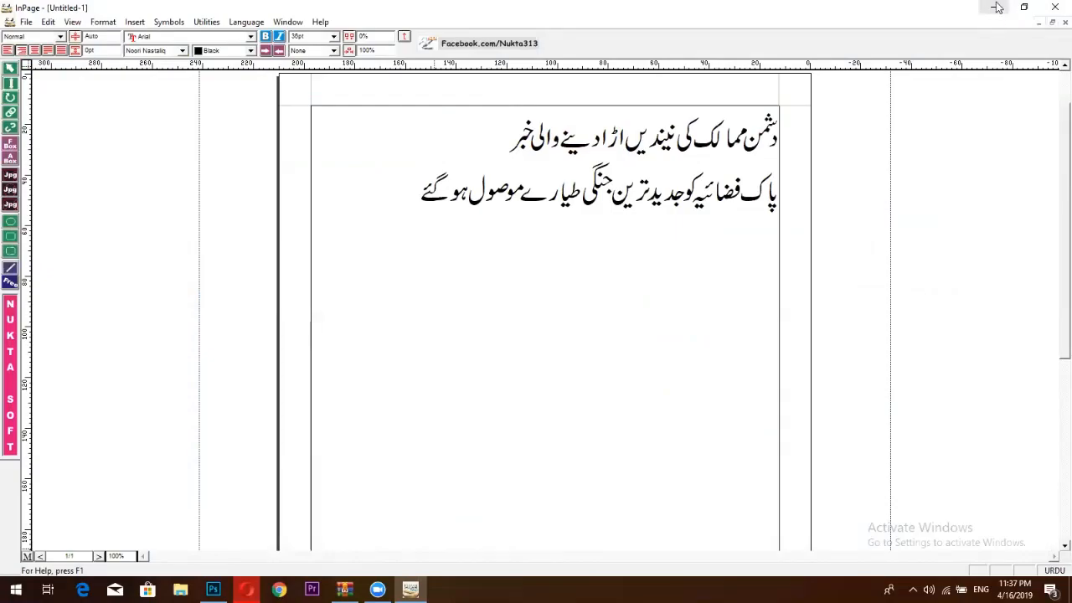
left_click(1001, 8)
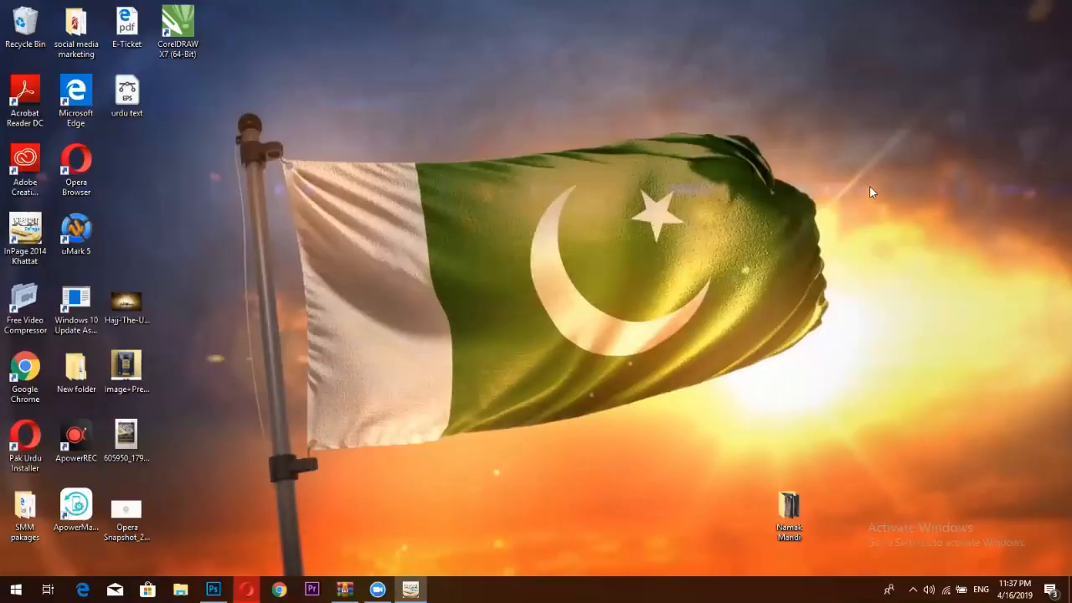
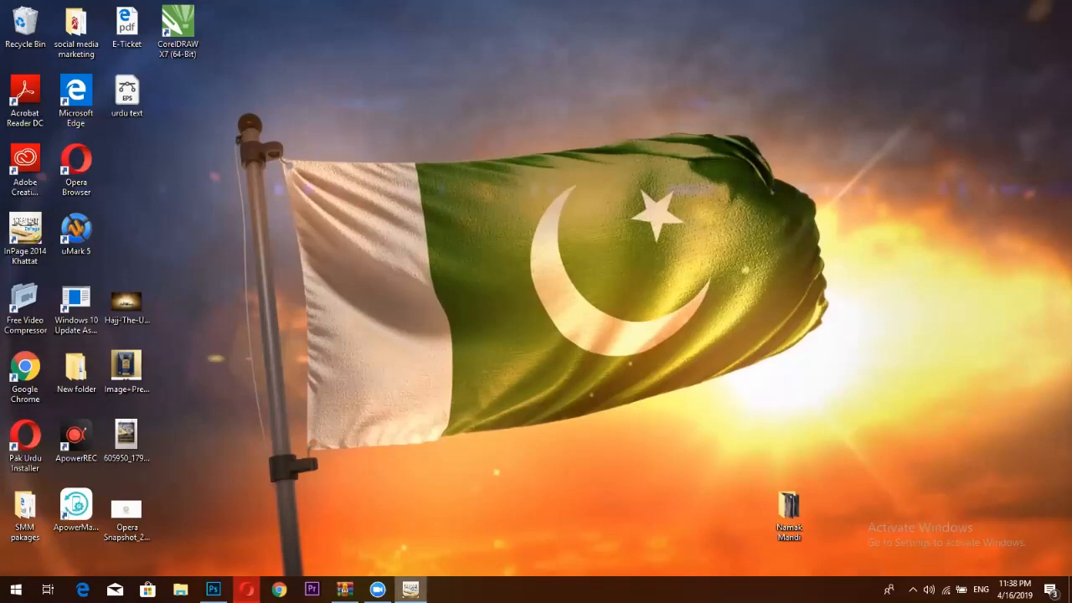
In InPage, start exporting the headline page as an Encapsulated PostScript file.
left_click(410, 589)
left_click(26, 22)
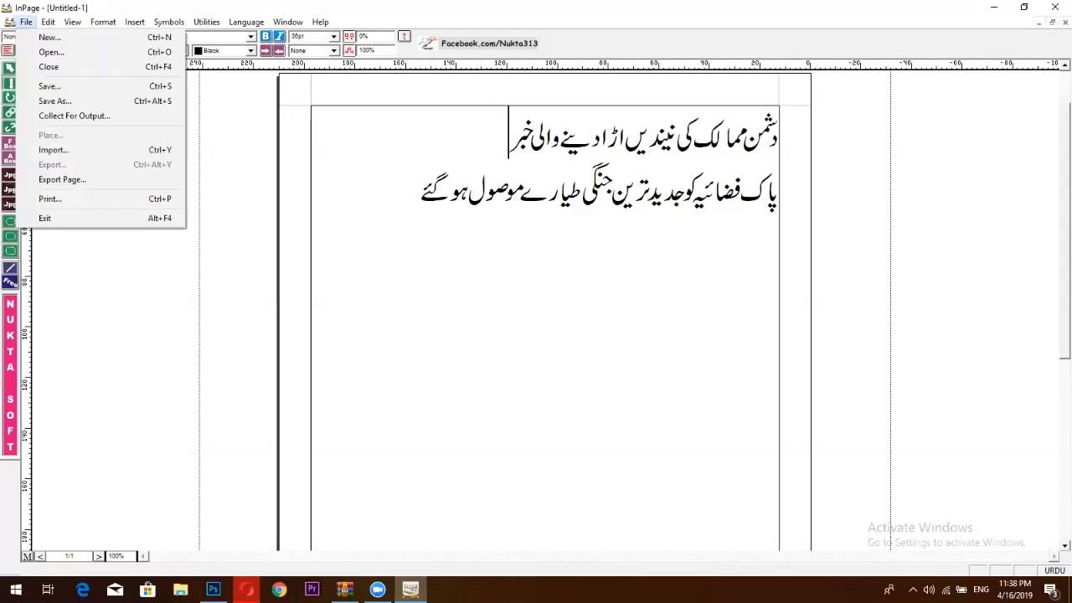
left_click(80, 180)
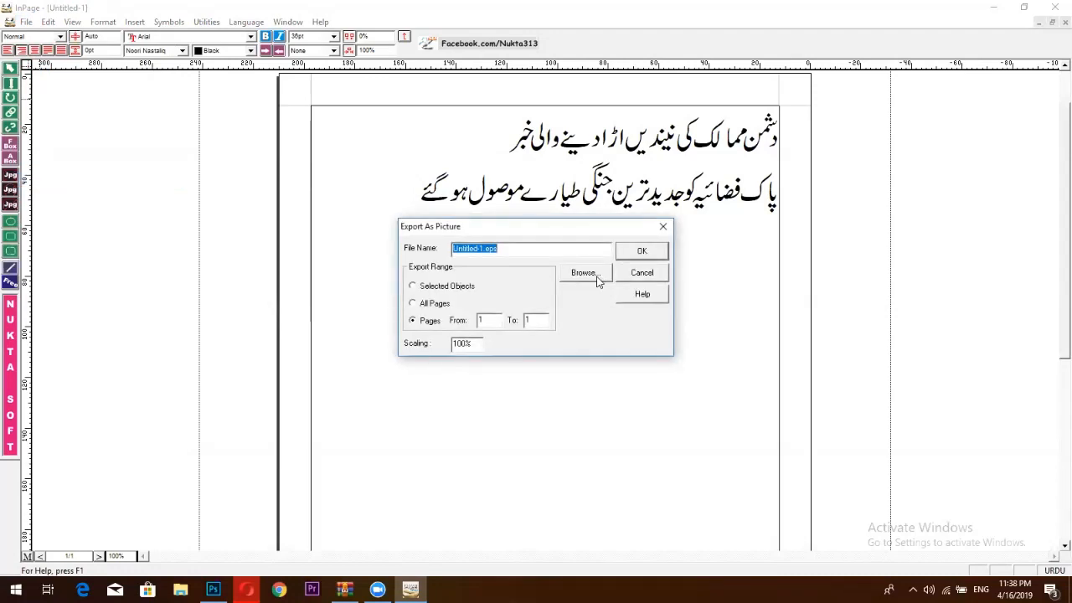
left_click(582, 273)
left_click(517, 369)
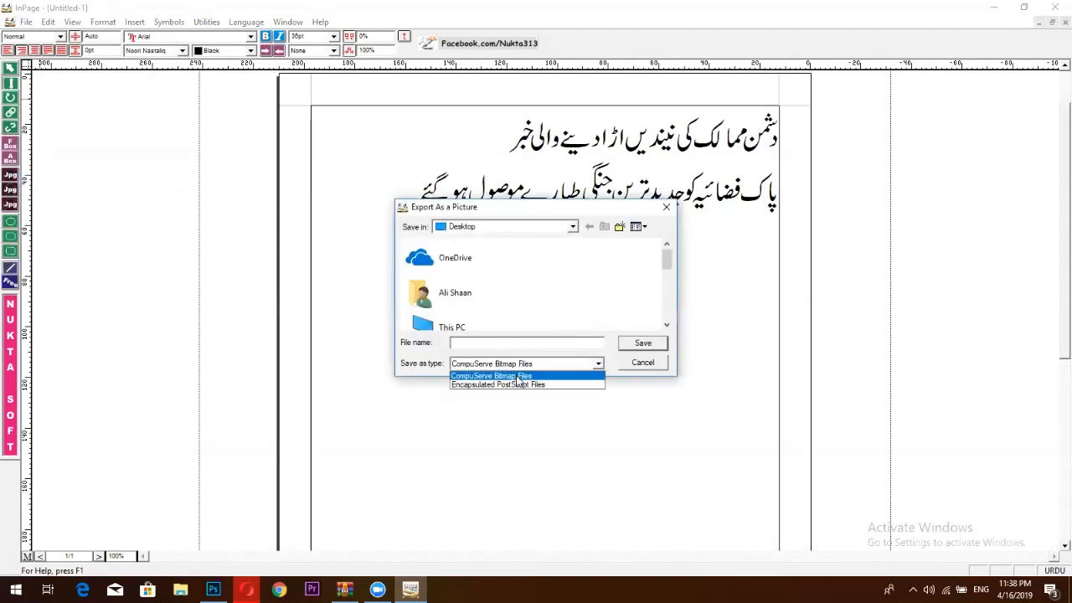
left_click(518, 384)
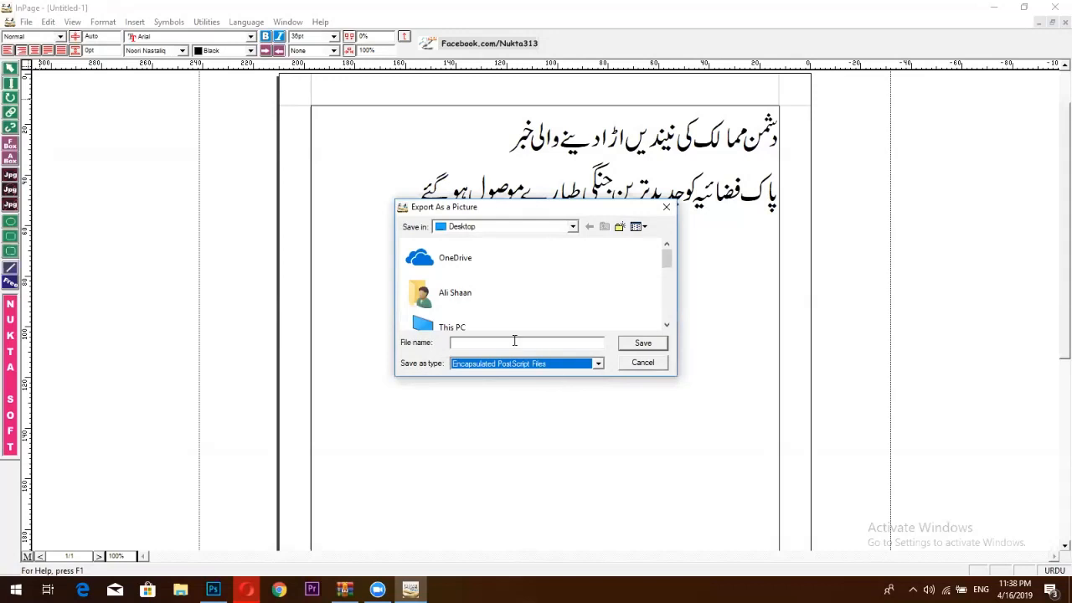
Save the EPS as 'urdu text' on the Desktop, confirming replacement of the earlier copy.
left_click_drag(667, 261, 666, 318)
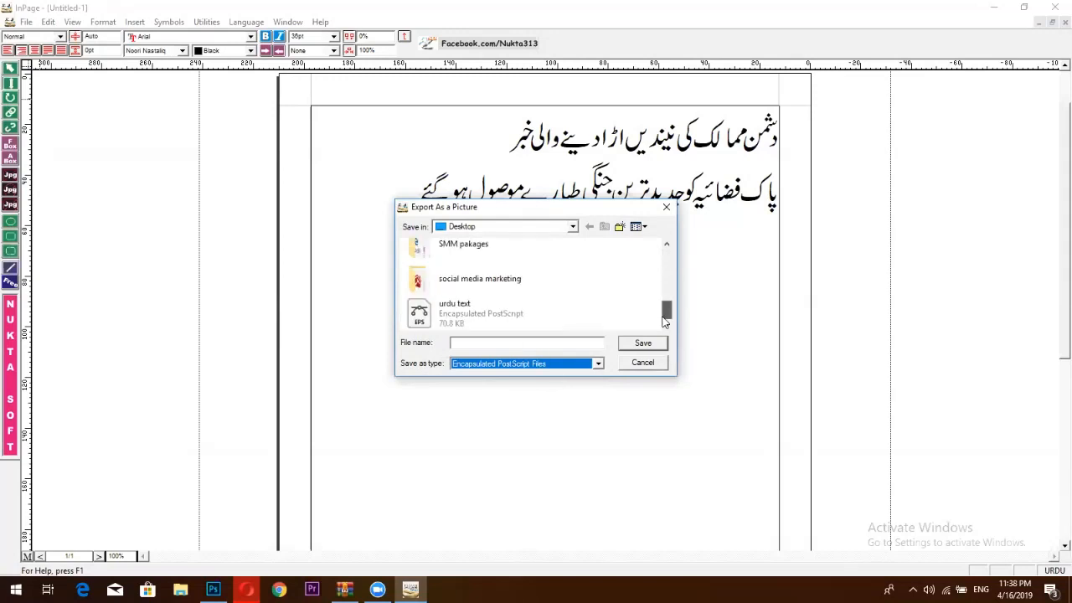
left_click(489, 303)
left_click(642, 346)
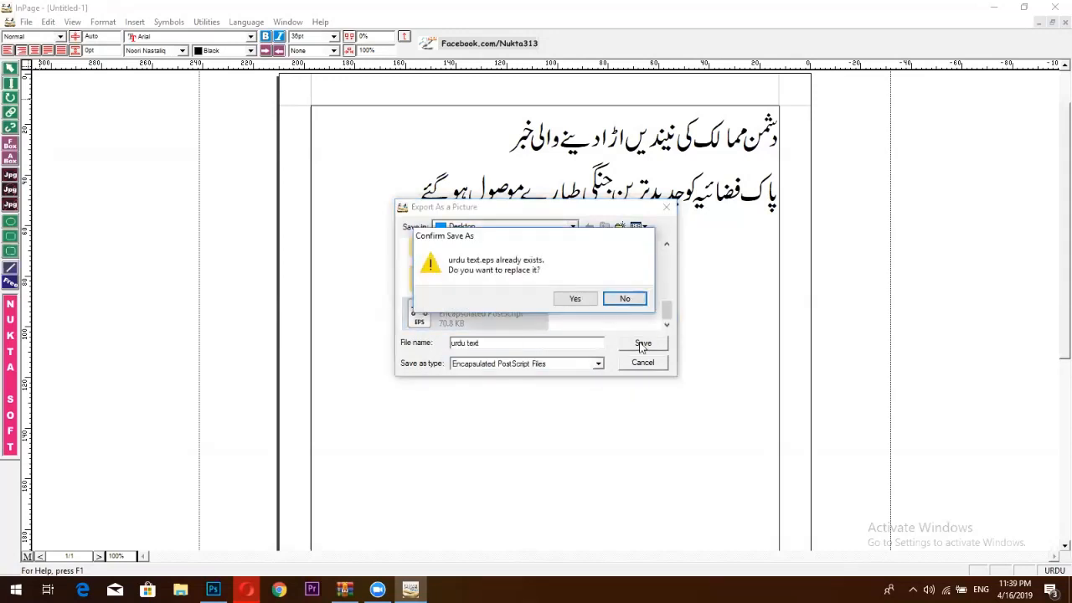
left_click(570, 302)
left_click(642, 254)
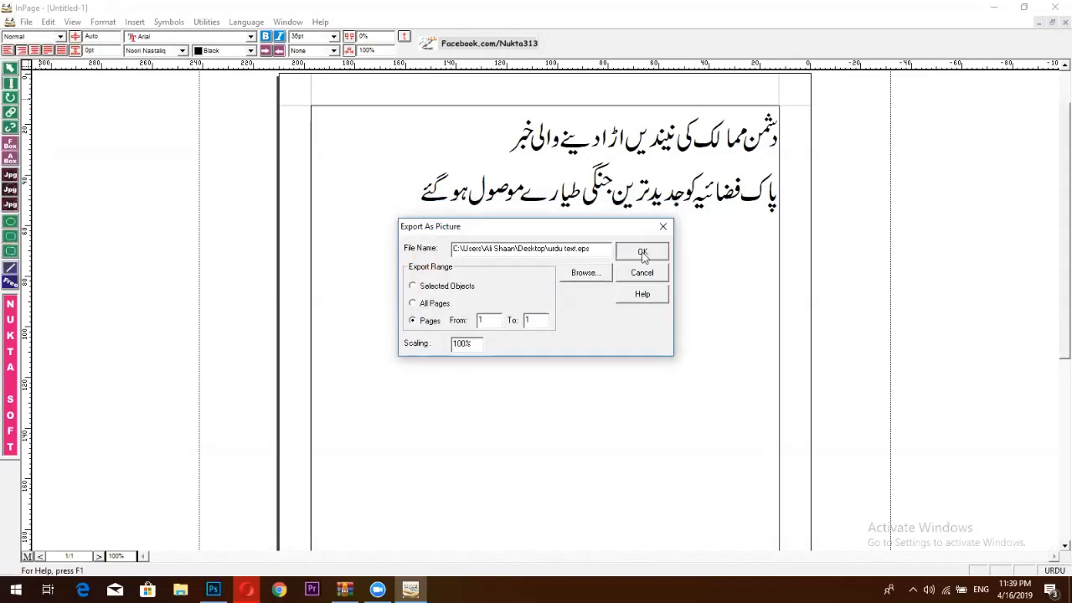
left_click(571, 324)
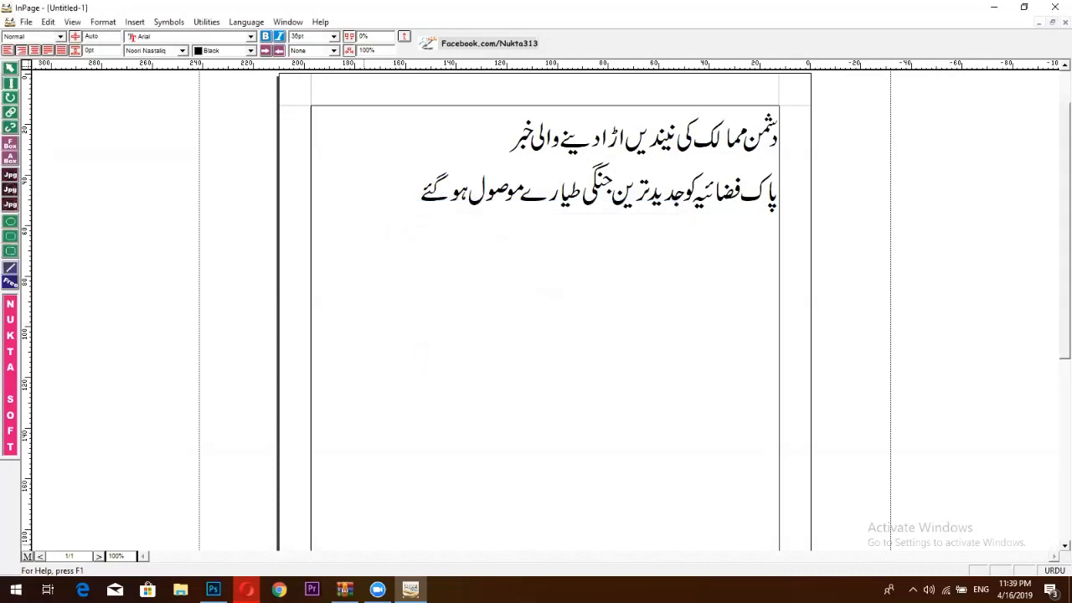
left_click(180, 590)
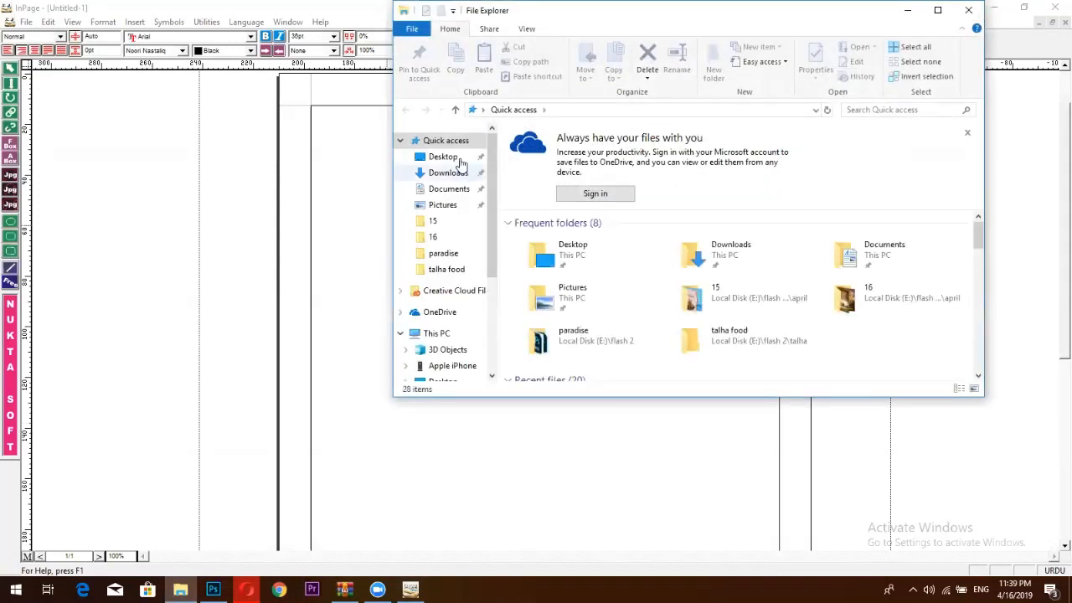
Drag urdu text.eps from the Desktop into Photoshop, accept rasterizing, then minimise all windows.
left_click(460, 161)
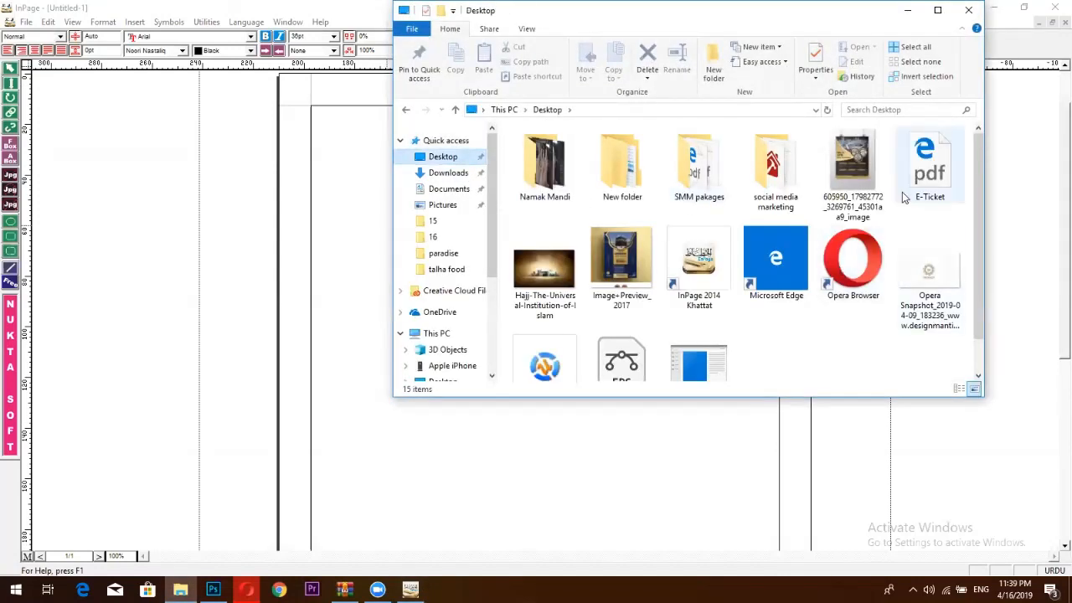
left_click_drag(622, 360, 791, 48)
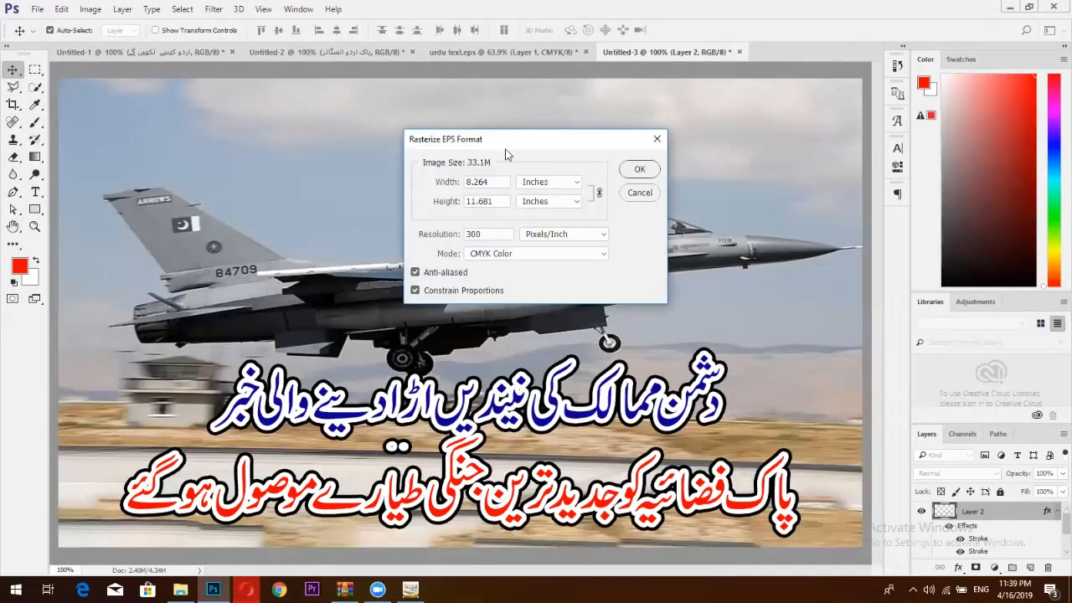
left_click(639, 170)
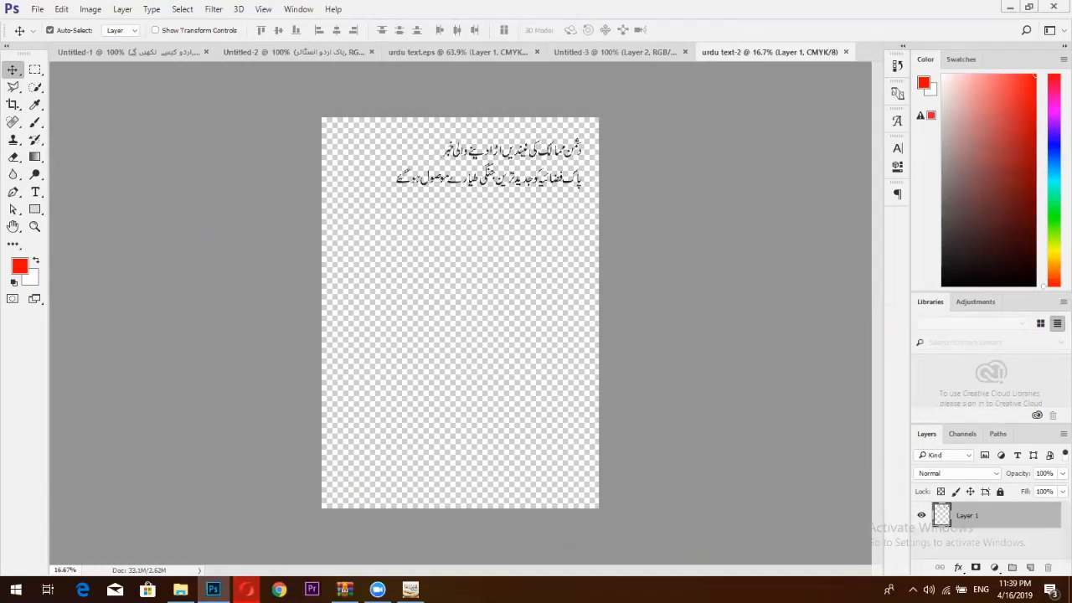
left_click(1009, 6)
left_click(909, 12)
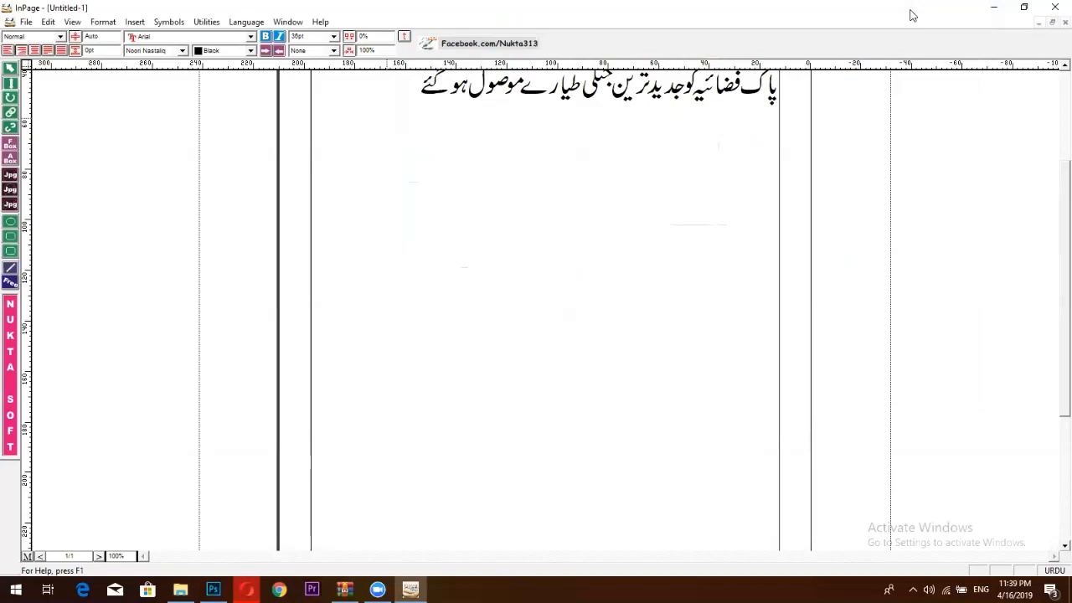
left_click(993, 7)
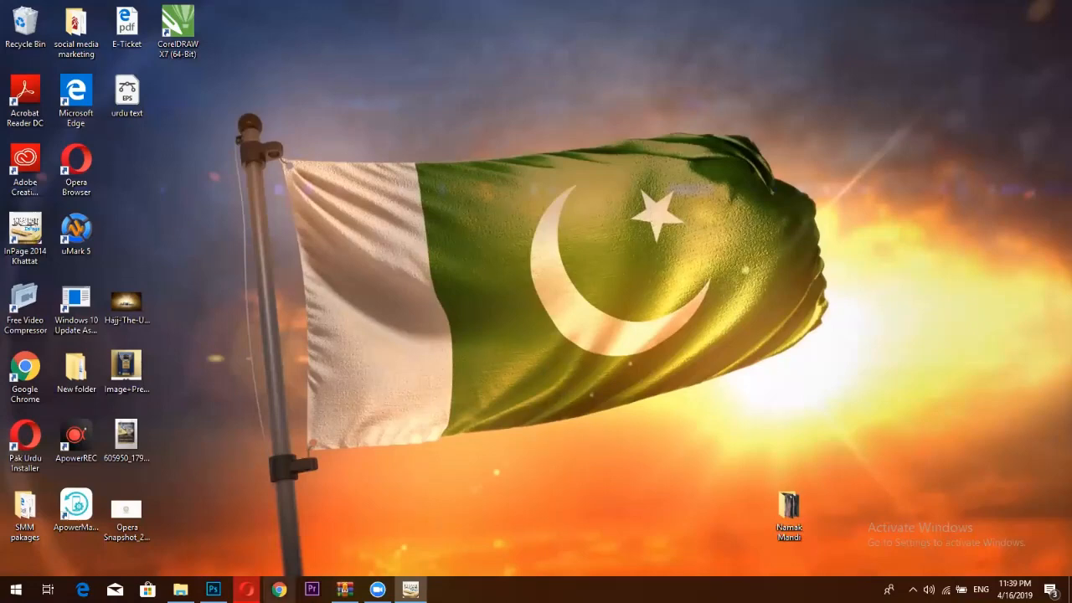
Open the PNP News jet article, type 'urd' in its address bar, then show the journalist's page.
left_click(246, 589)
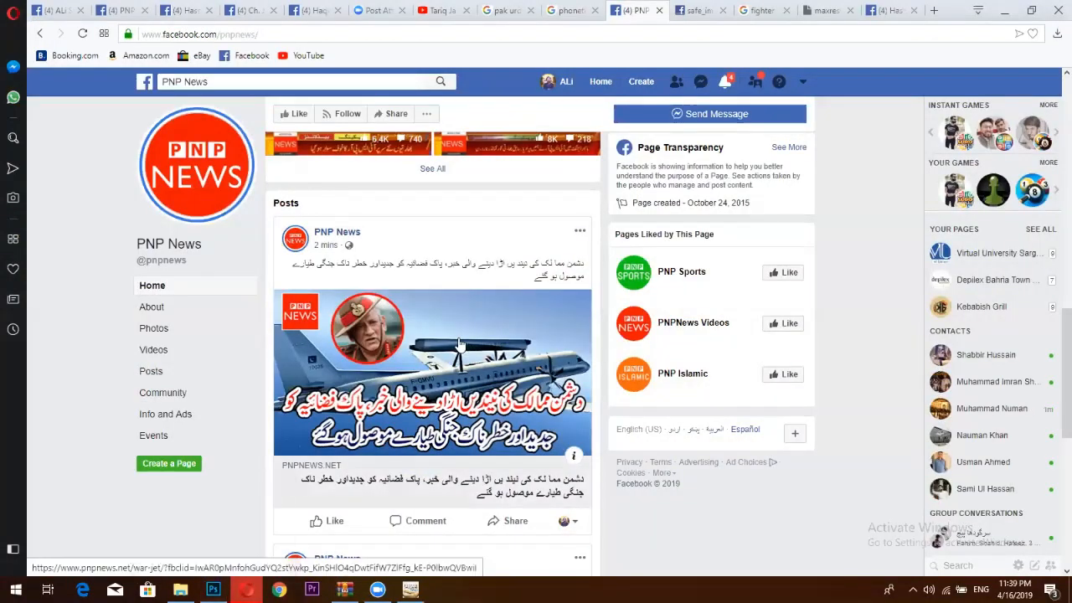
left_click(460, 343)
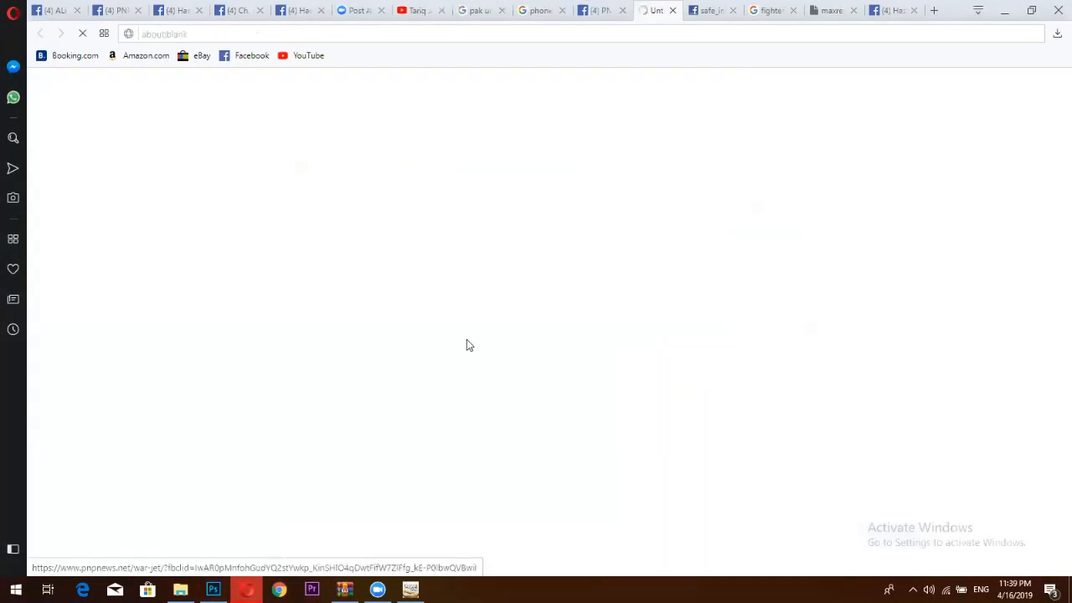
left_click_drag(261, 33, 222, 33)
left_click_drag(563, 33, 141, 33)
triple_click(248, 35)
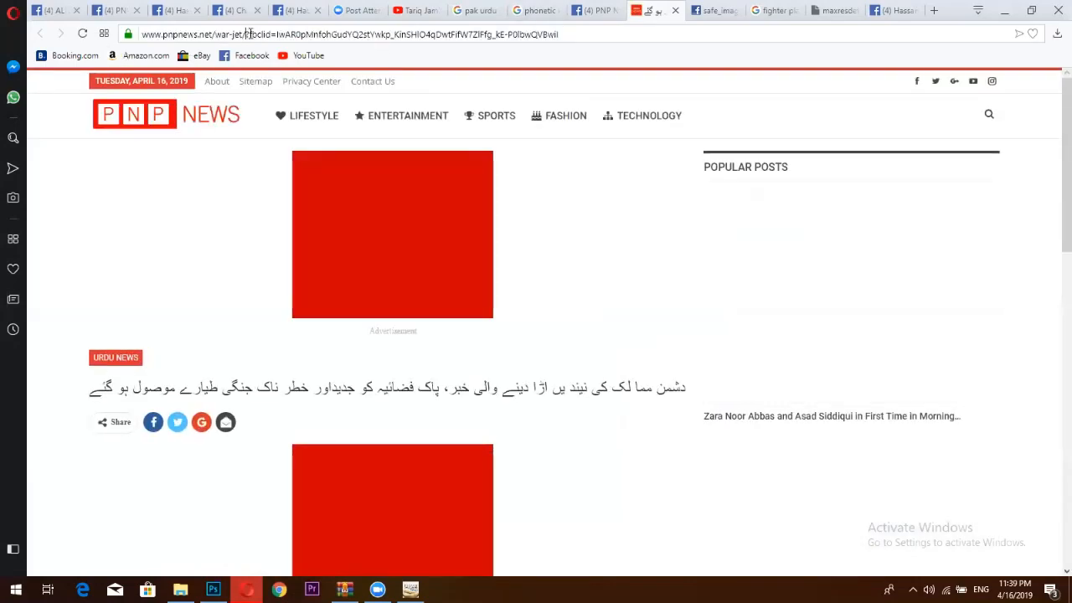
left_click_drag(261, 34, 264, 36)
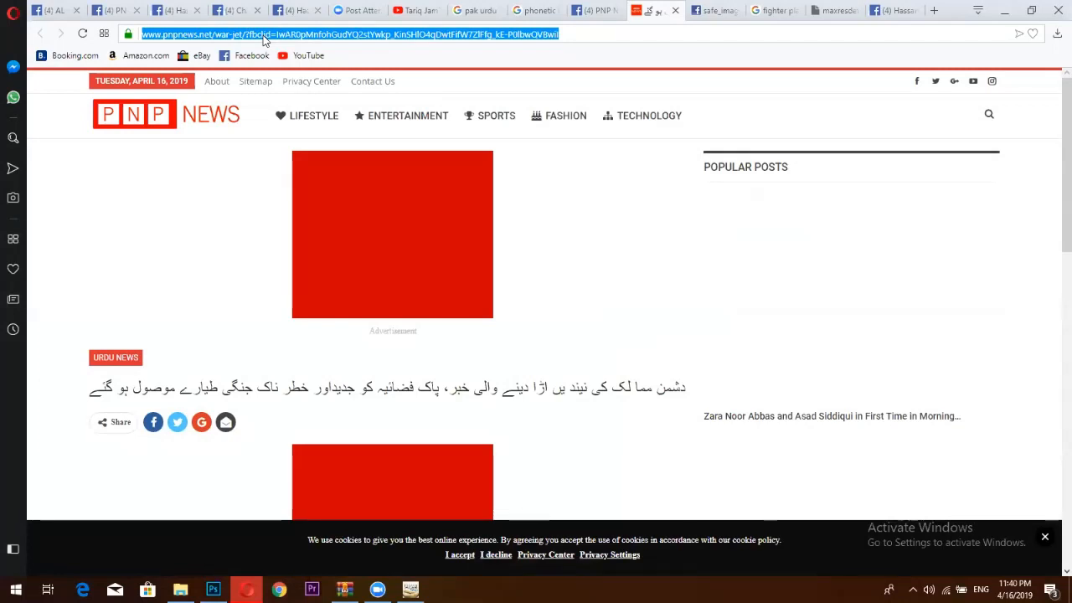
type("urd")
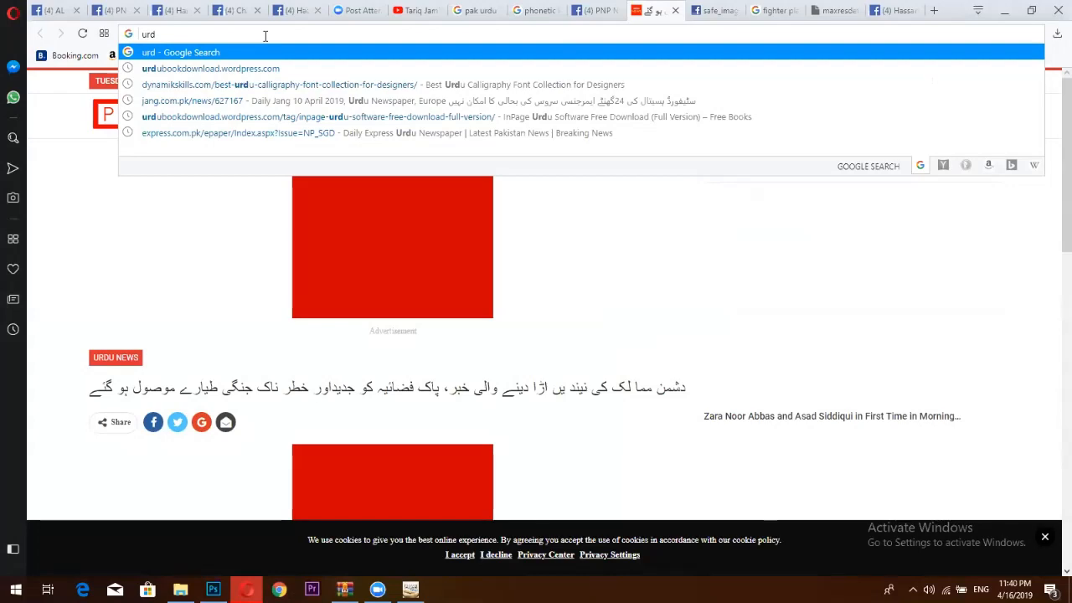
left_click(711, 10)
left_click(895, 11)
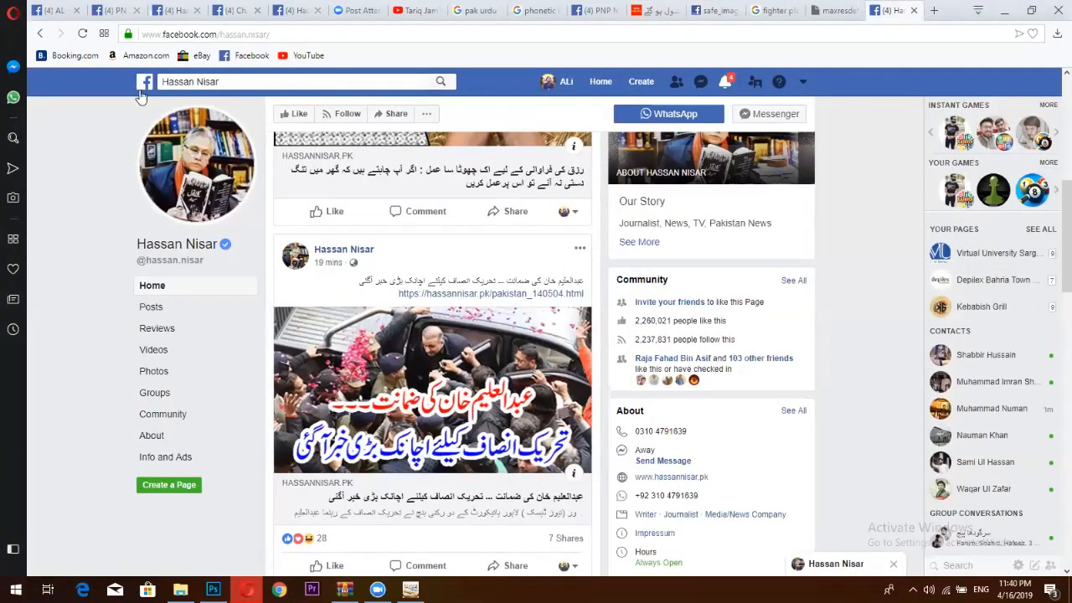
Search Facebook for 'urdu updates' and open the Urdu Updates page.
left_click(931, 9)
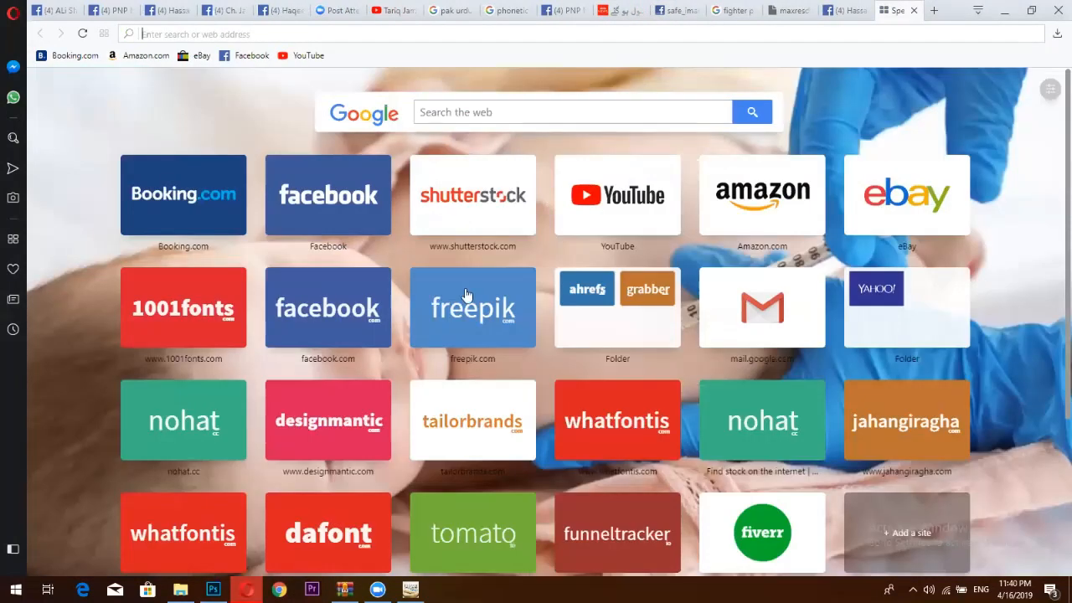
left_click(331, 195)
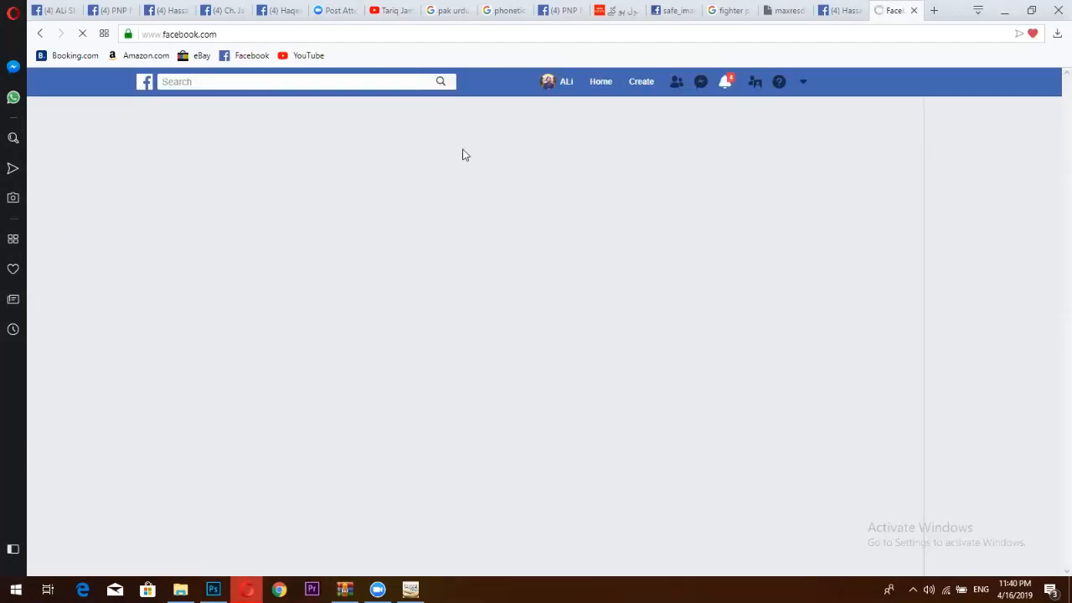
left_click(327, 81)
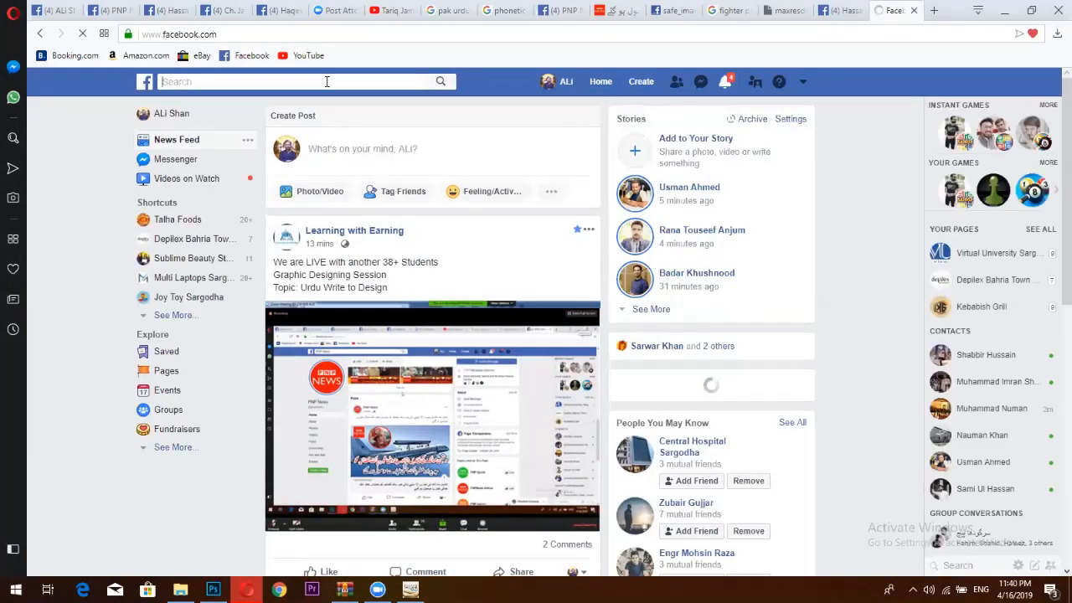
type("u")
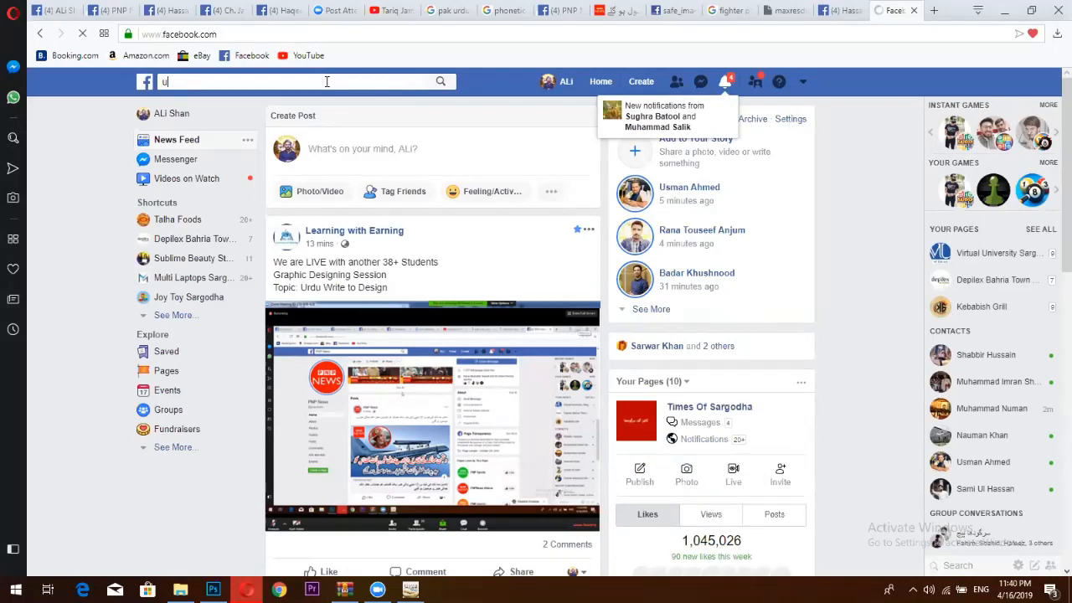
type("rd")
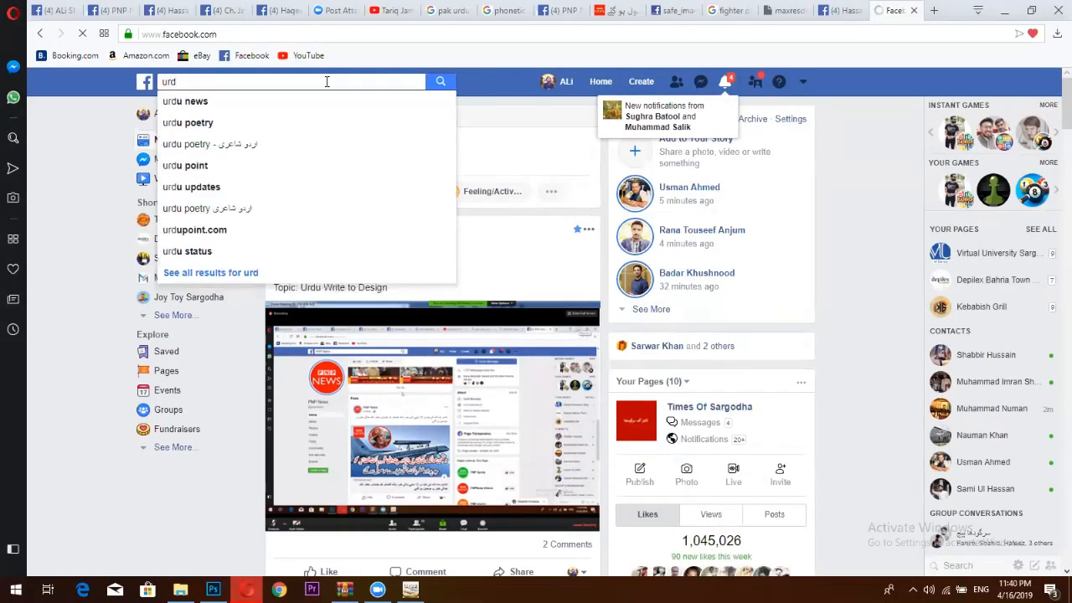
type("u upda")
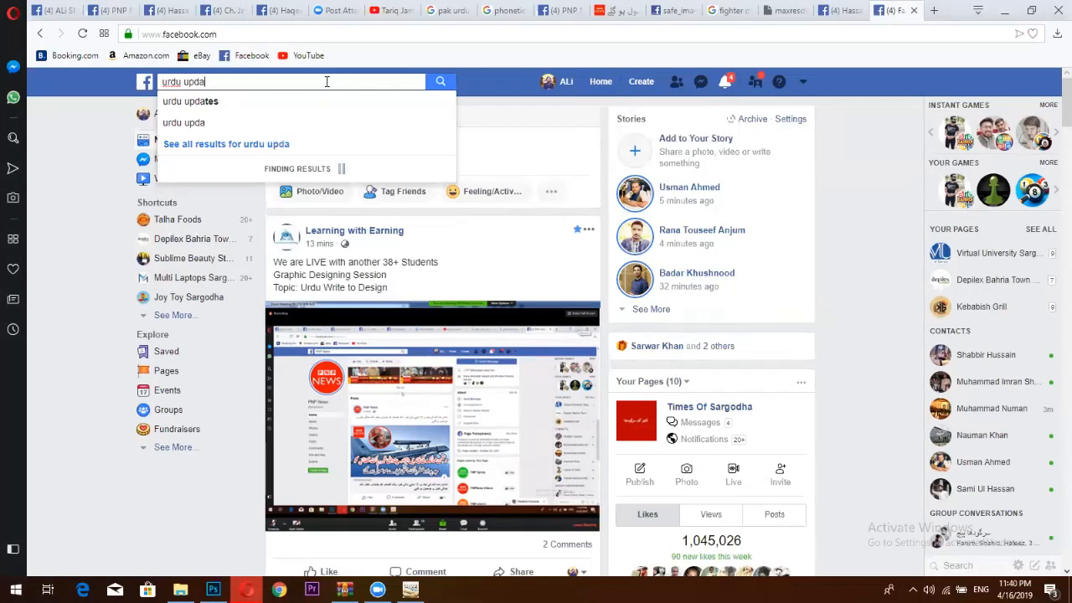
type("tes")
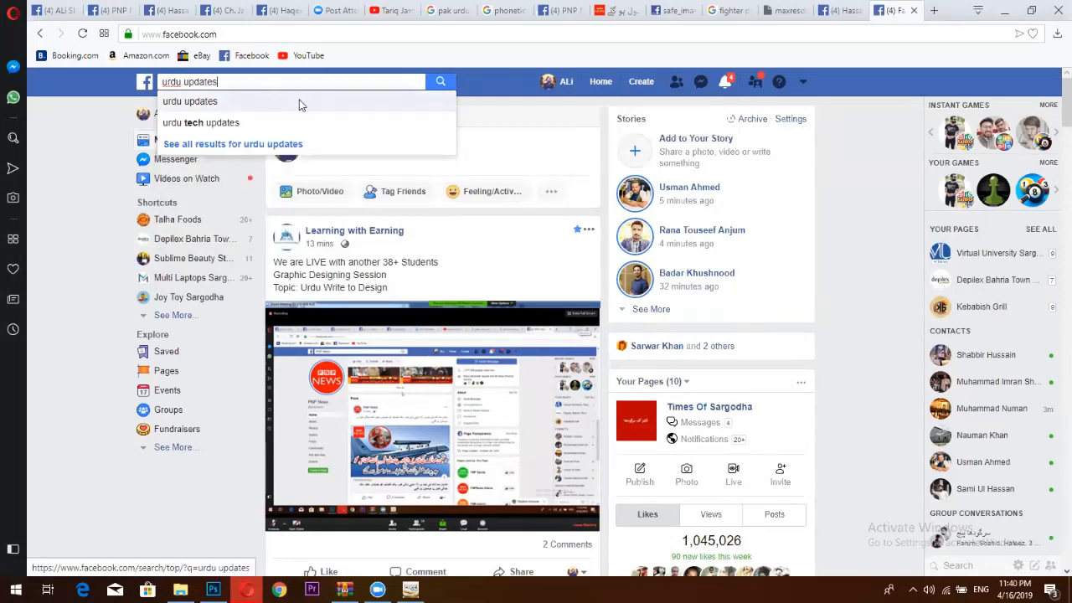
left_click(302, 105)
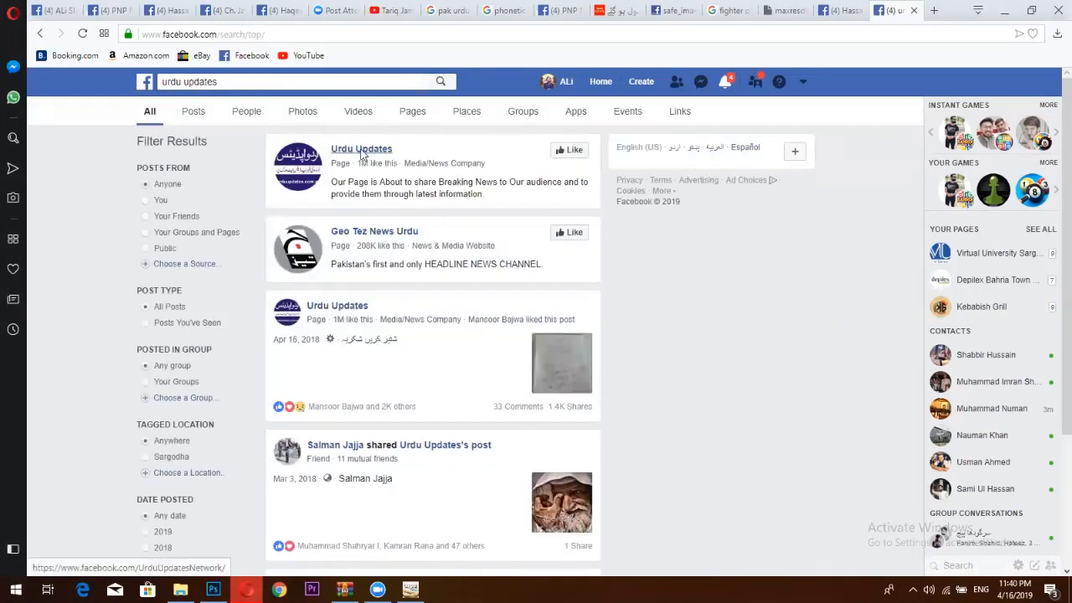
left_click(361, 150)
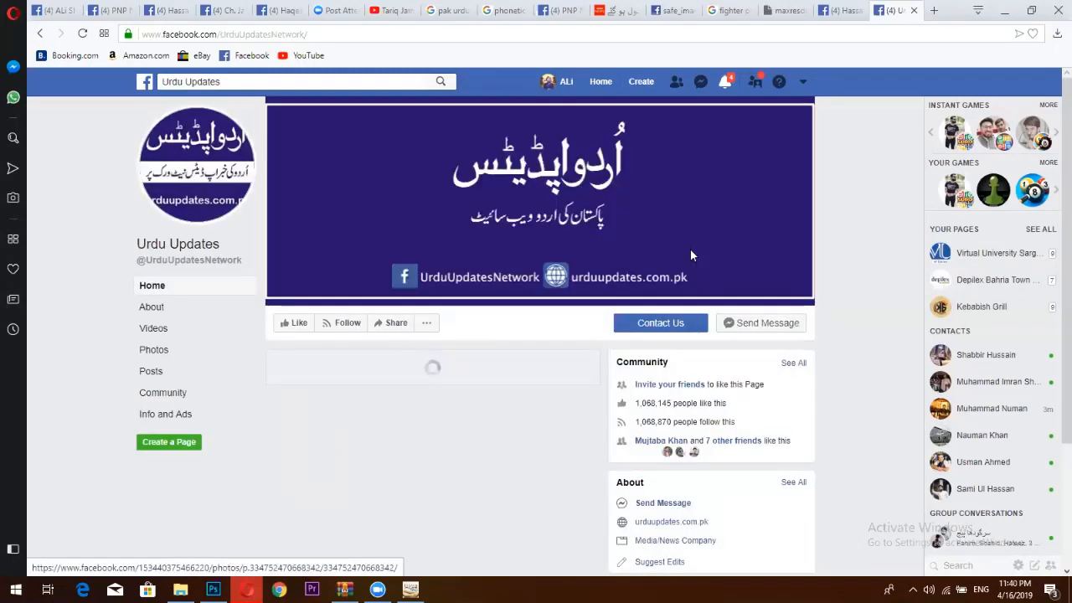
scroll(963, 262, "down", 3)
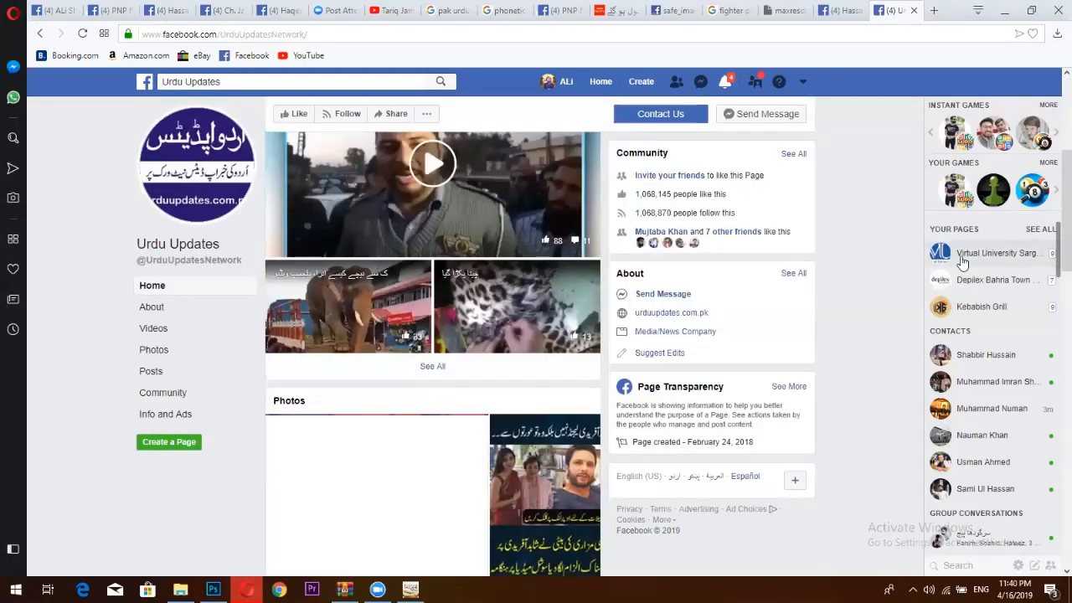
Open the Daily Inqilab article linked in the Urdu Updates post and select its web address.
left_click(933, 10)
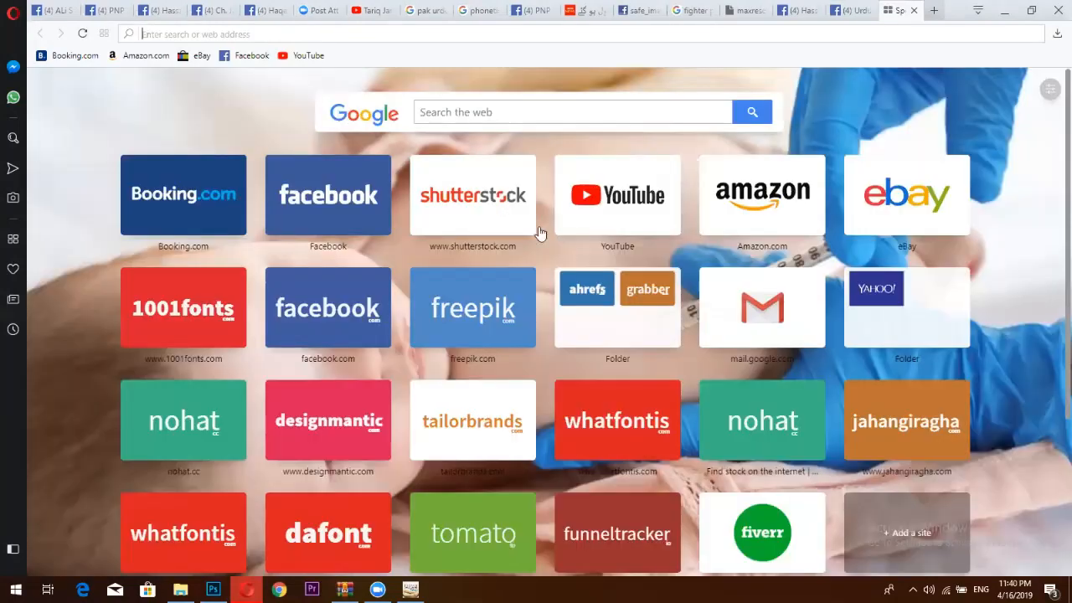
left_click(355, 206)
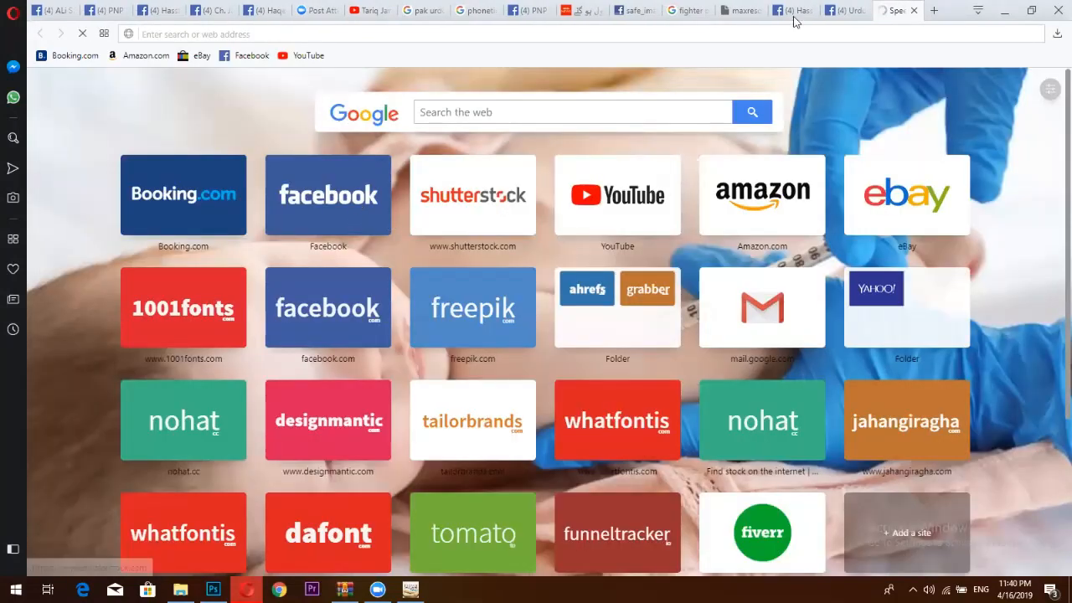
left_click(851, 6)
scroll(481, 326, "down", 5)
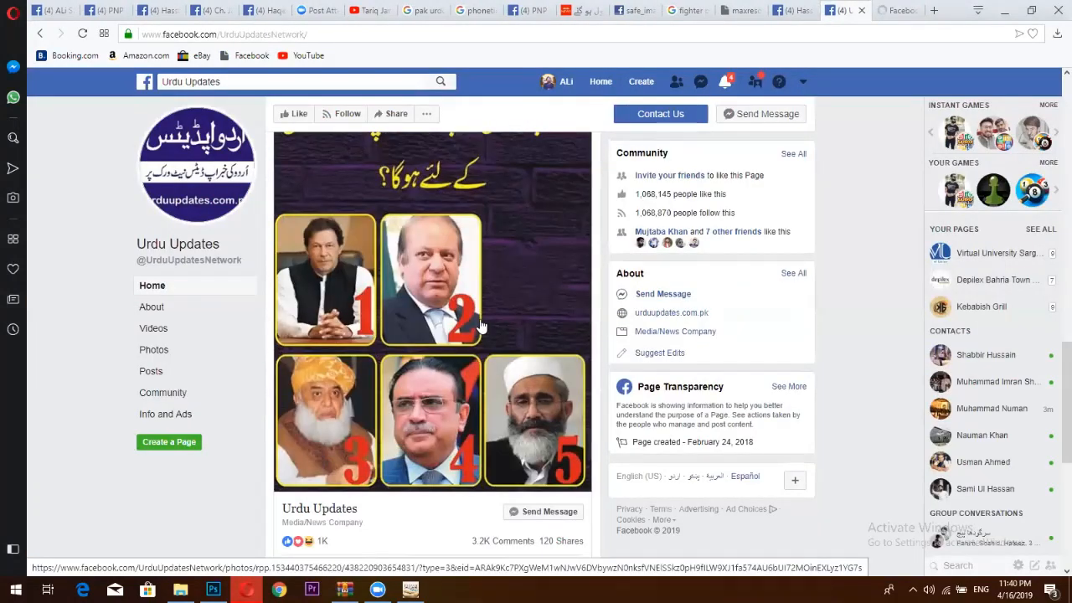
scroll(481, 327, "down", 5)
left_click(514, 301)
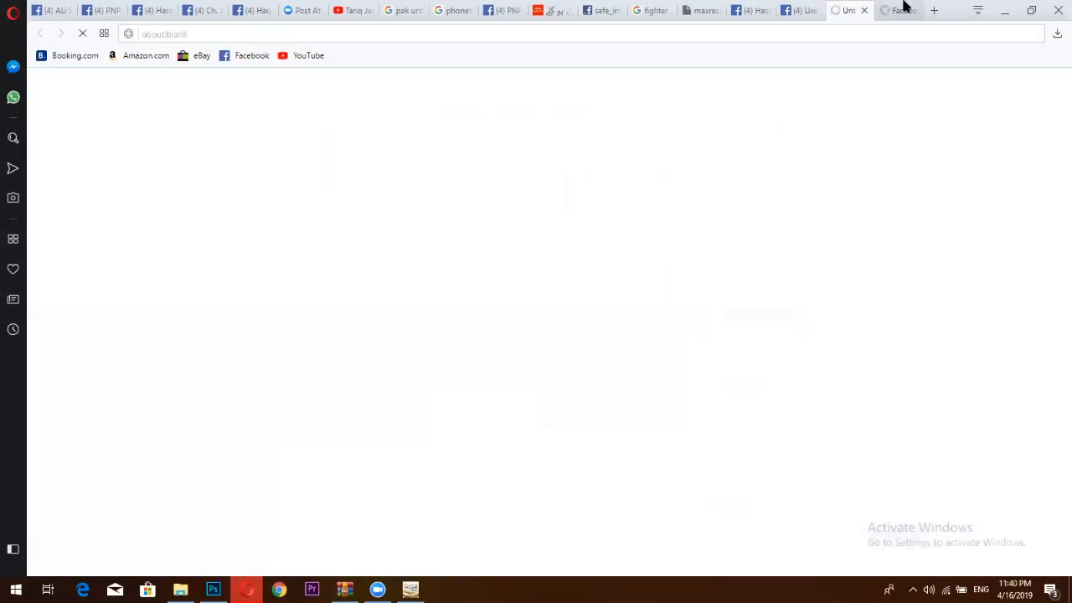
left_click(902, 7)
left_click(844, 9)
left_click_drag(453, 34, 558, 47)
triple_click(558, 34)
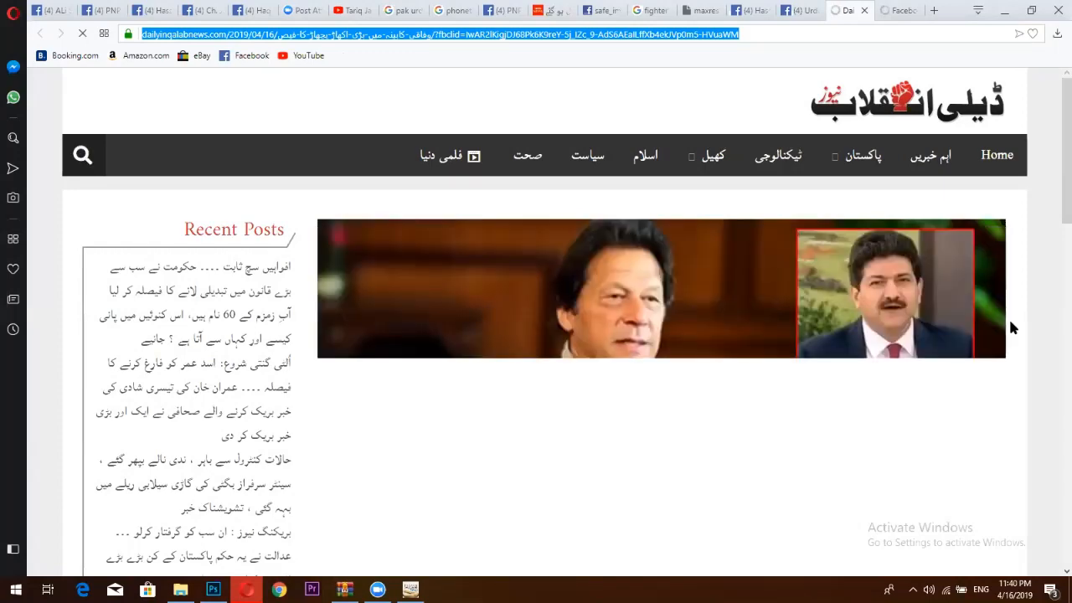
Open the managed Times Of Sargodha page from the account's page list.
left_click(900, 11)
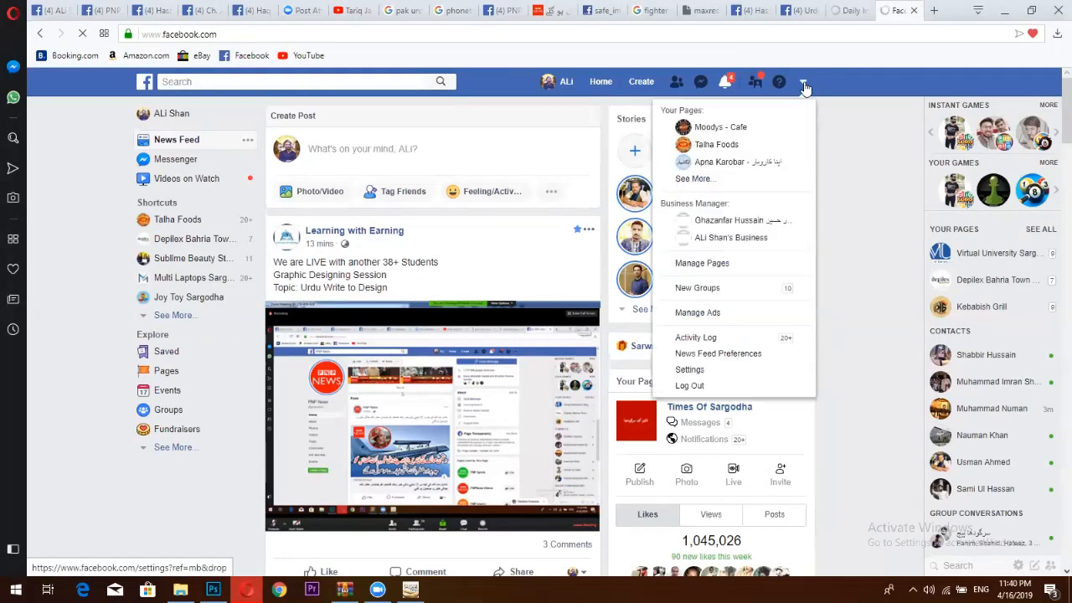
left_click(804, 83)
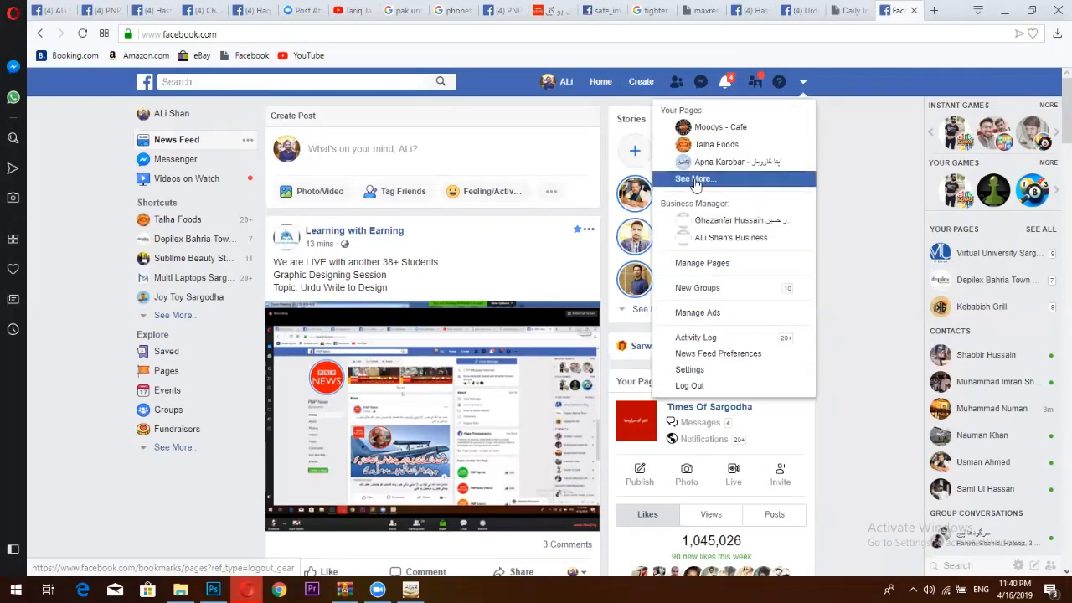
left_click(693, 180)
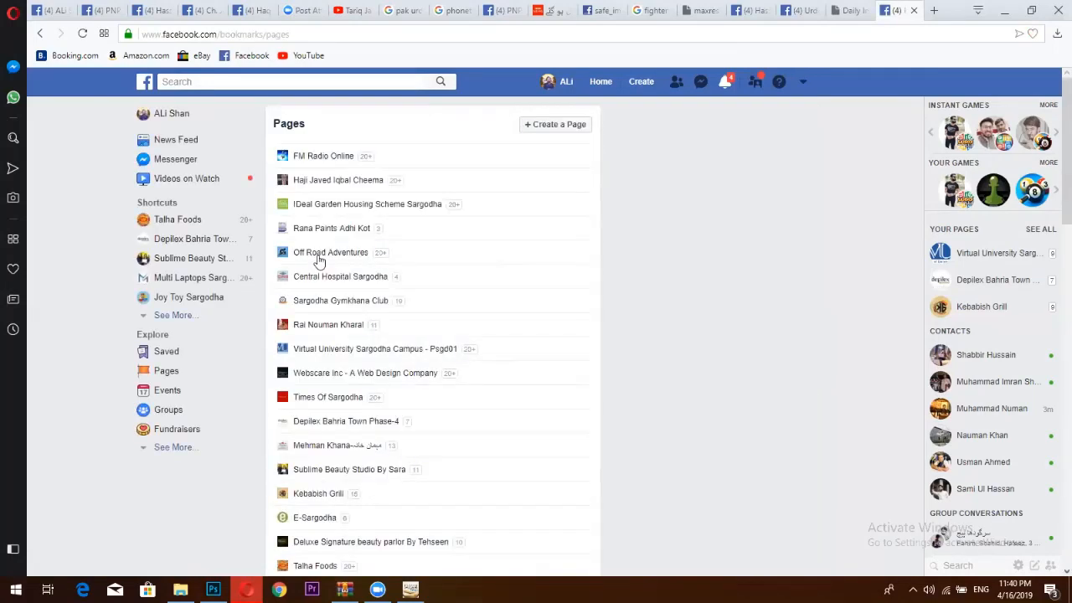
scroll(353, 350, "down", 1)
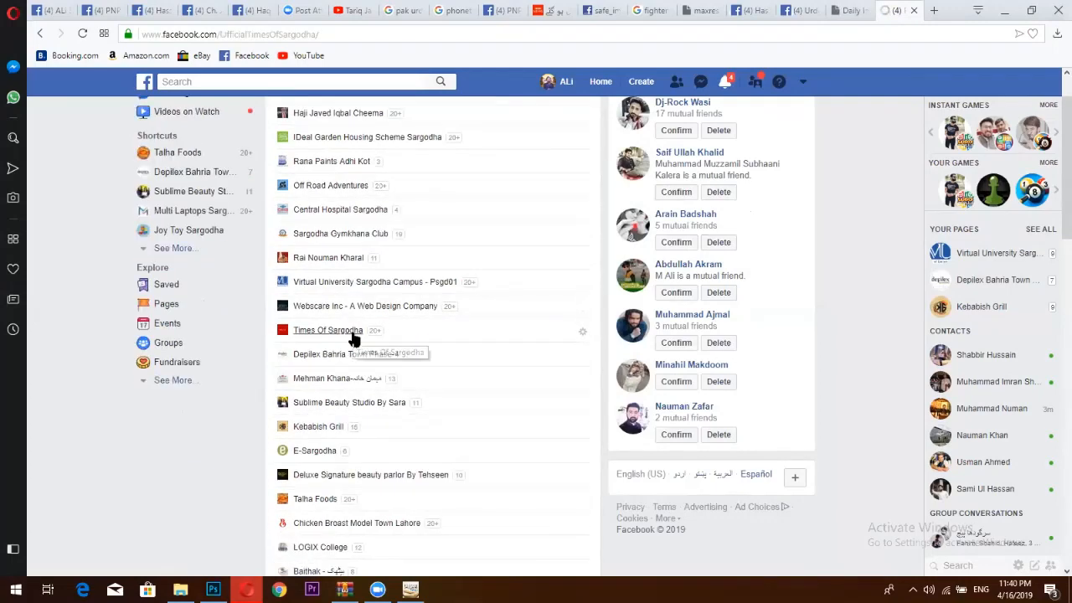
left_click(353, 335)
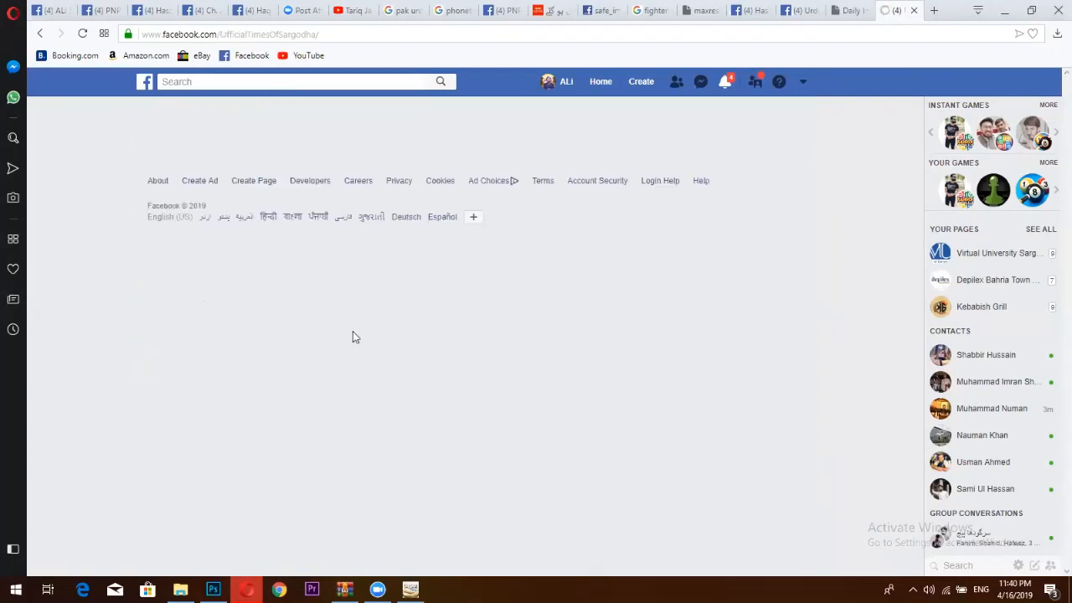
Paste the Daily Inqilab article link into a new Times Of Sargodha post.
scroll(400, 339, "down", 2)
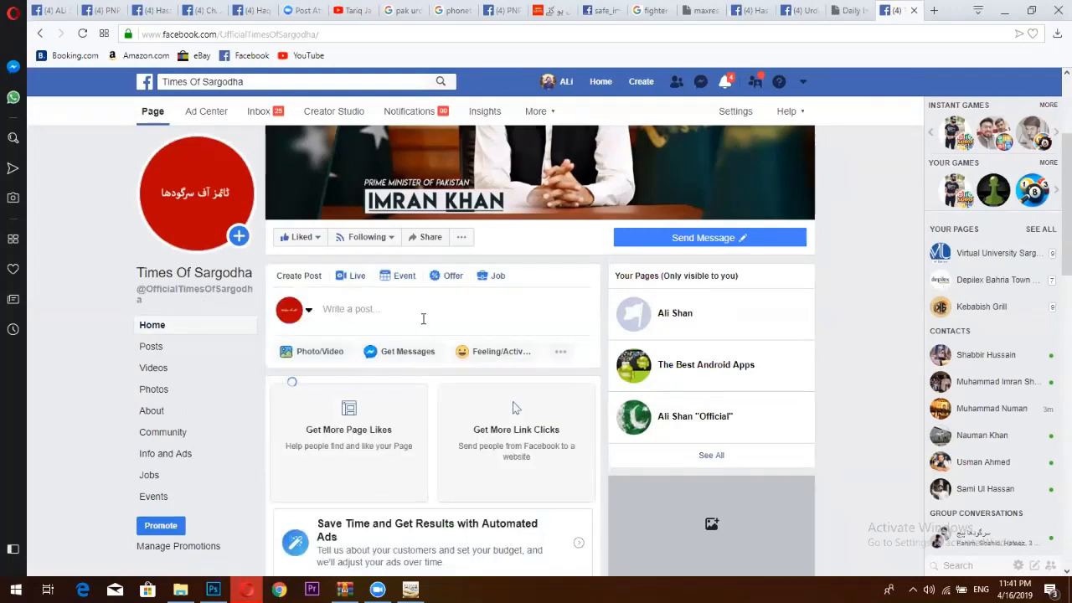
left_click(423, 318)
key("ctrl+v")
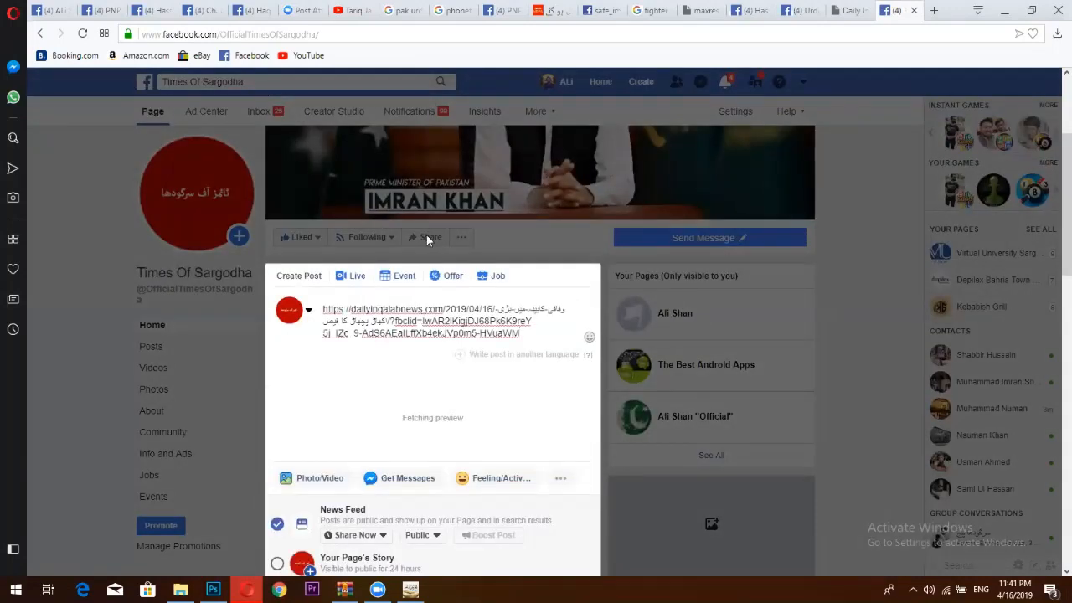
scroll(352, 410, "down", 1)
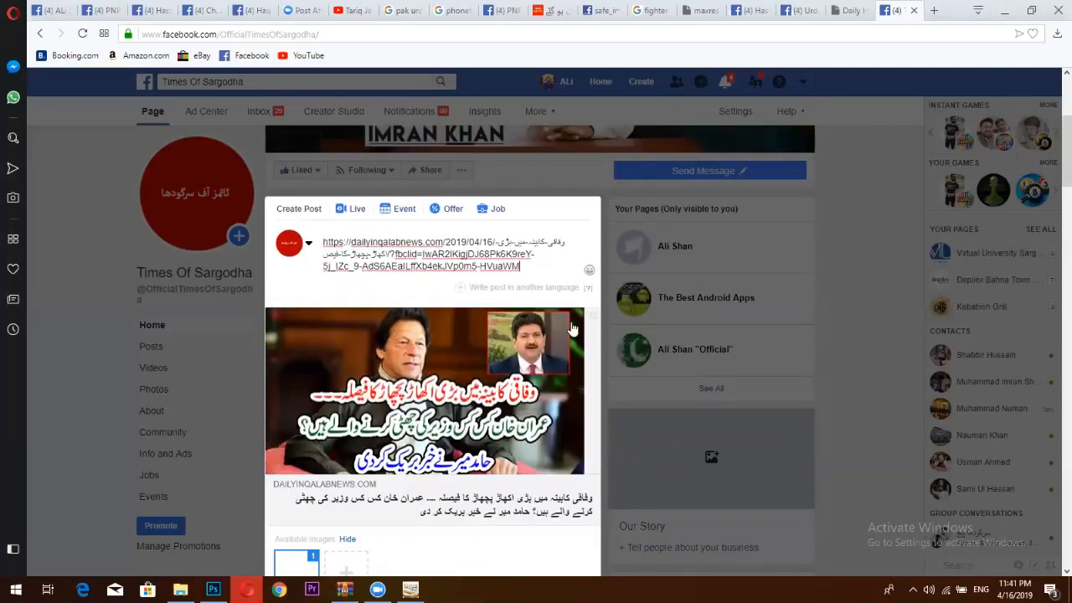
scroll(590, 320, "down", 2)
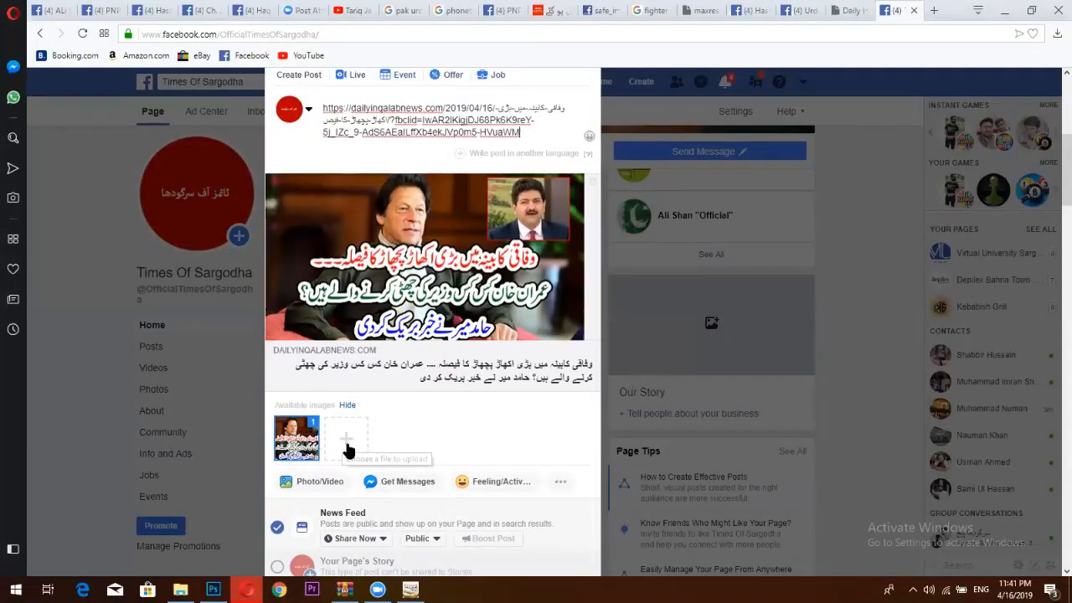
left_click(212, 589)
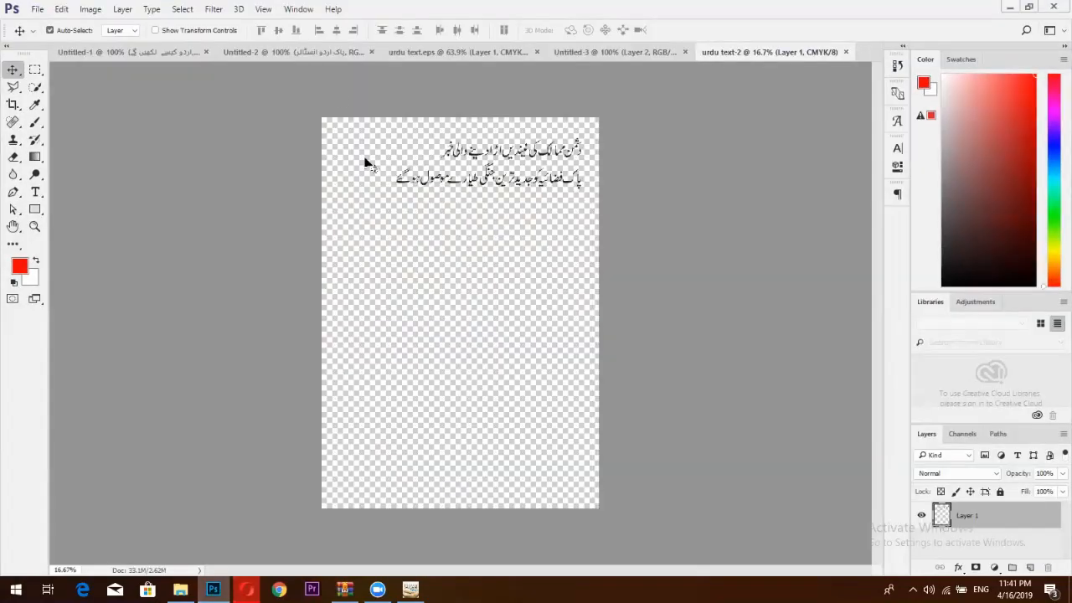
Export the Untitled-3 jet headline image with Save for Web as PNG-24 named '3'.
left_click(479, 51)
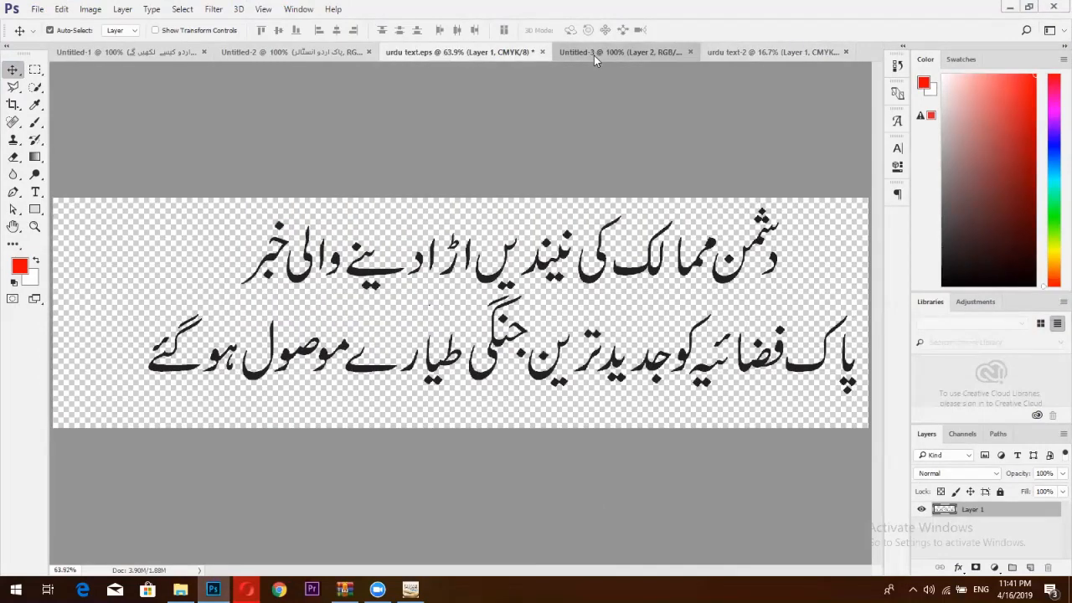
left_click(593, 53)
left_click(37, 8)
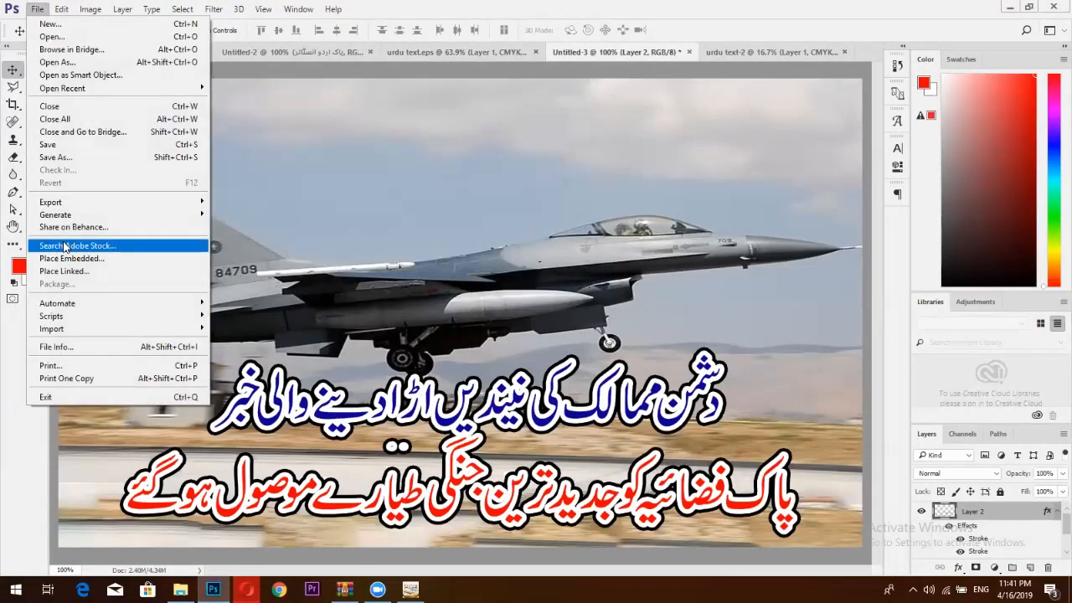
mouse_move(56, 206)
left_click(291, 250)
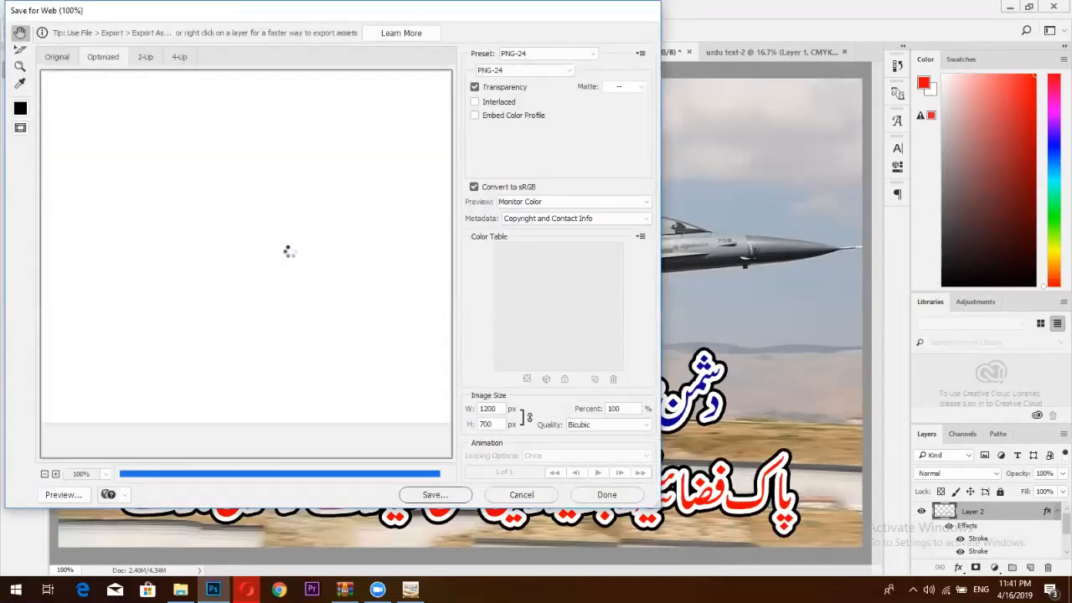
left_click(431, 495)
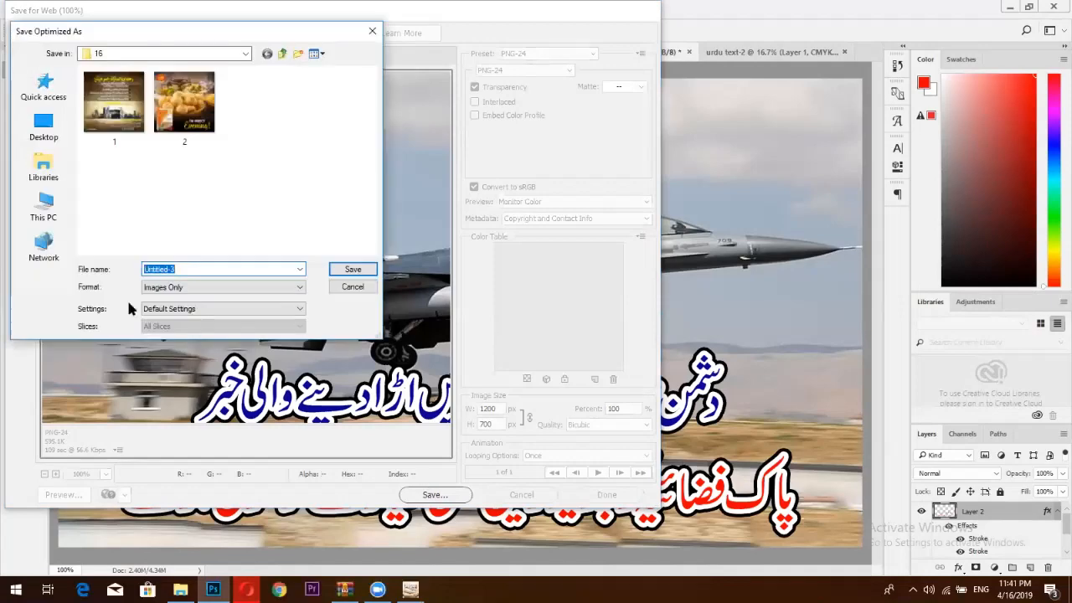
type("3")
key("Return")
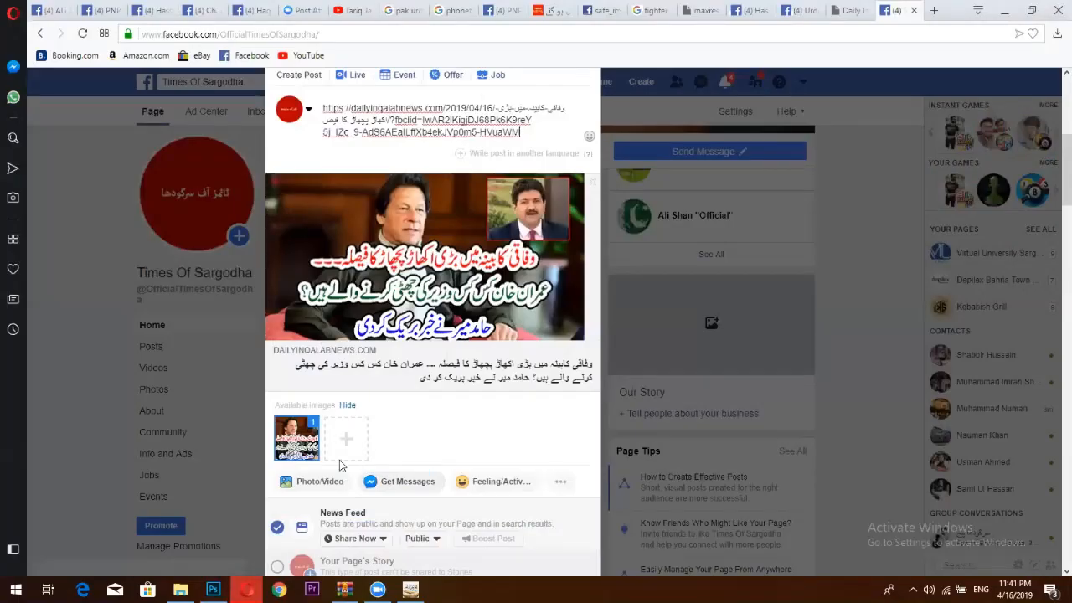
Upload image 3, the jet headline picture, to the post draft.
left_click(350, 443)
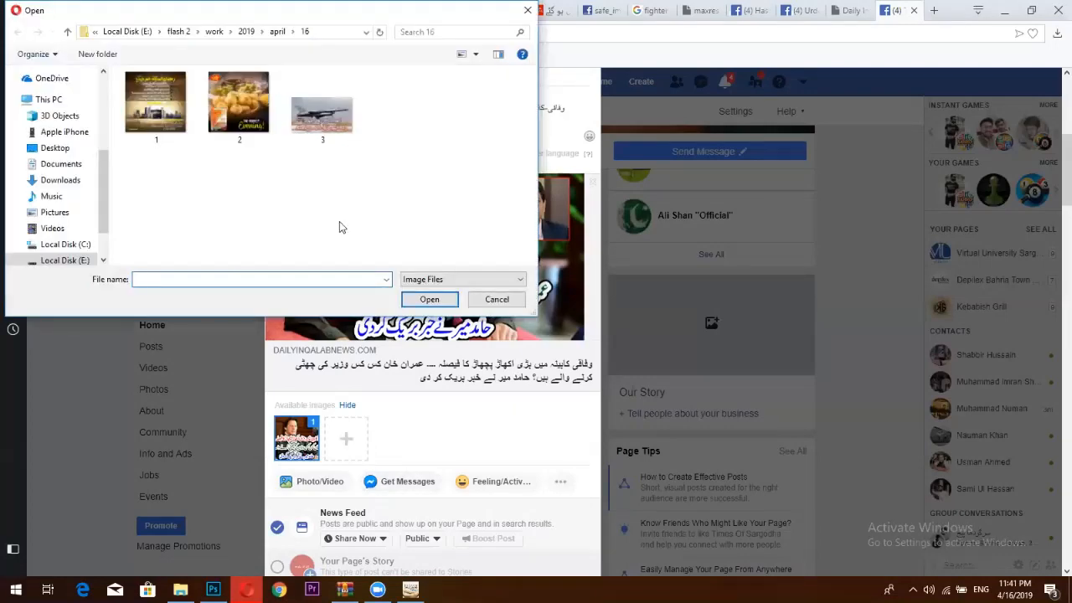
double_click(326, 116)
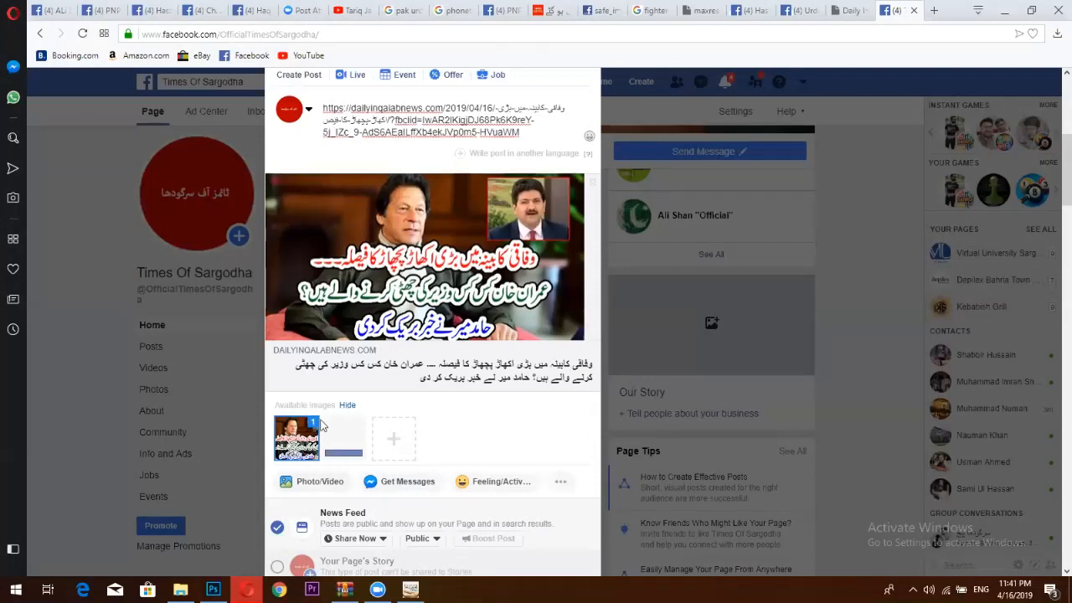
left_click(345, 407)
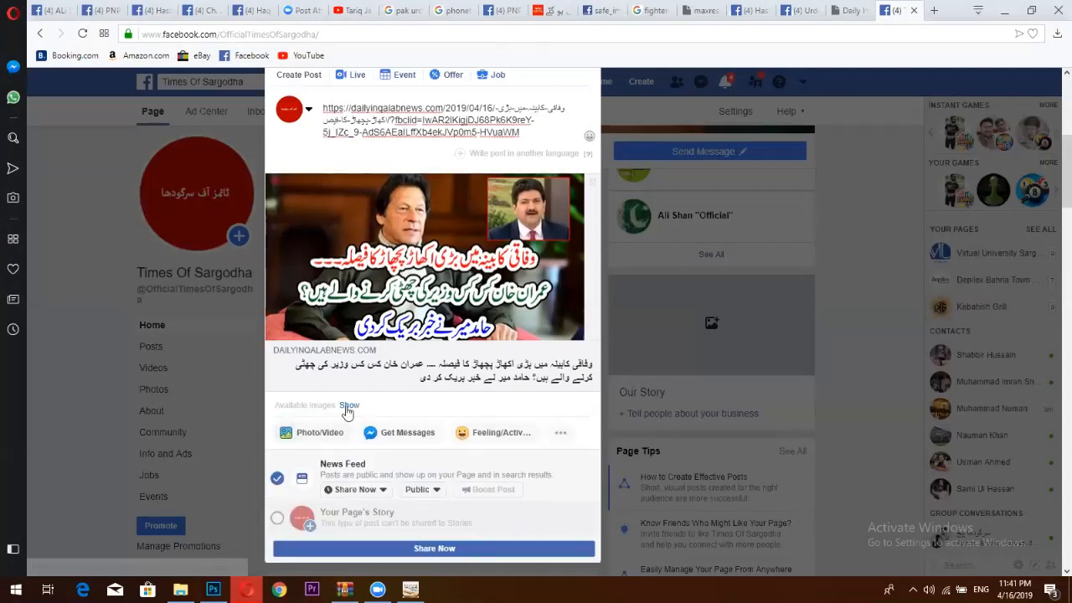
left_click(346, 406)
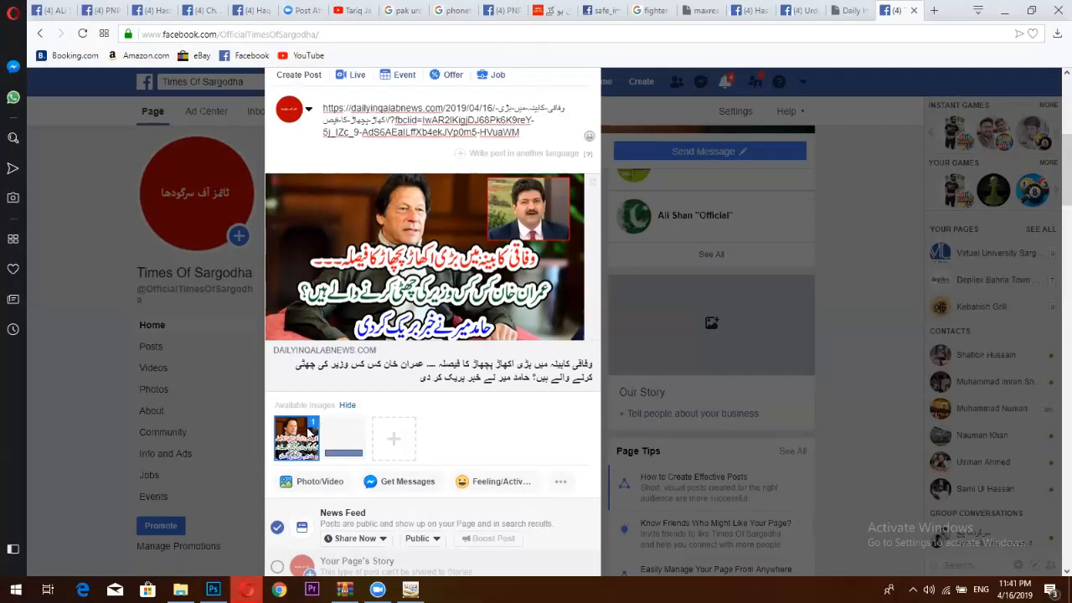
double_click(327, 436)
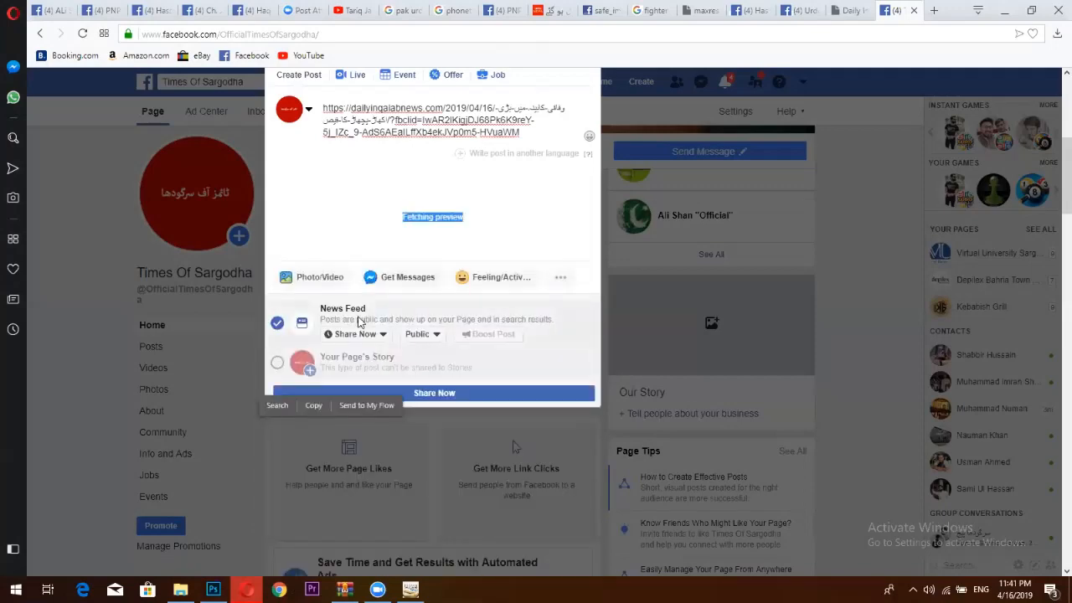
left_click(391, 237)
Untick the second preview image, dismiss the tip, and remove the link preview.
scroll(343, 265, "up", 3)
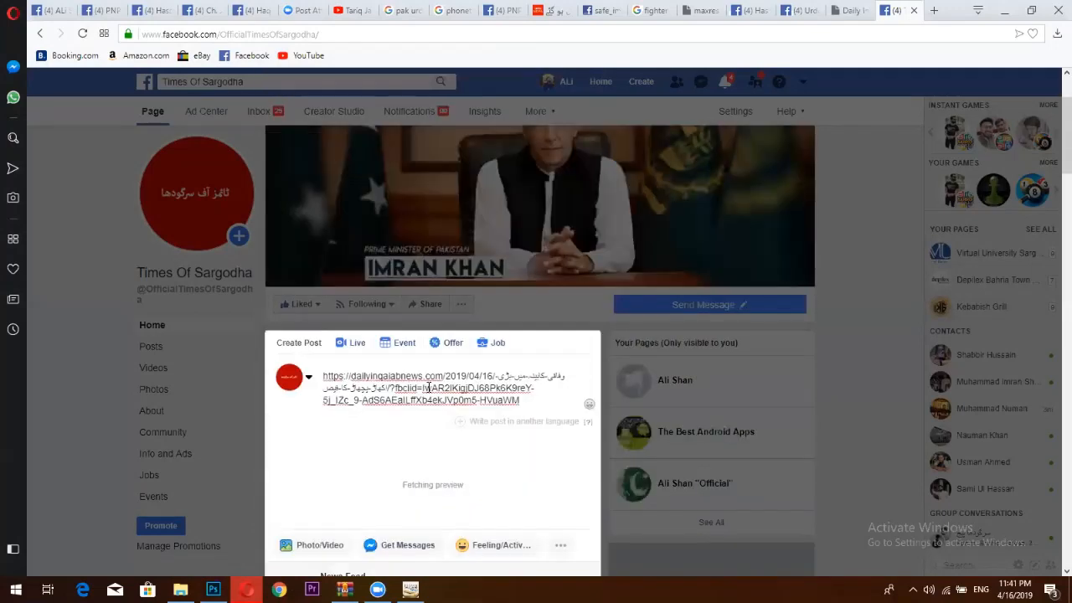
scroll(435, 385, "down", 2)
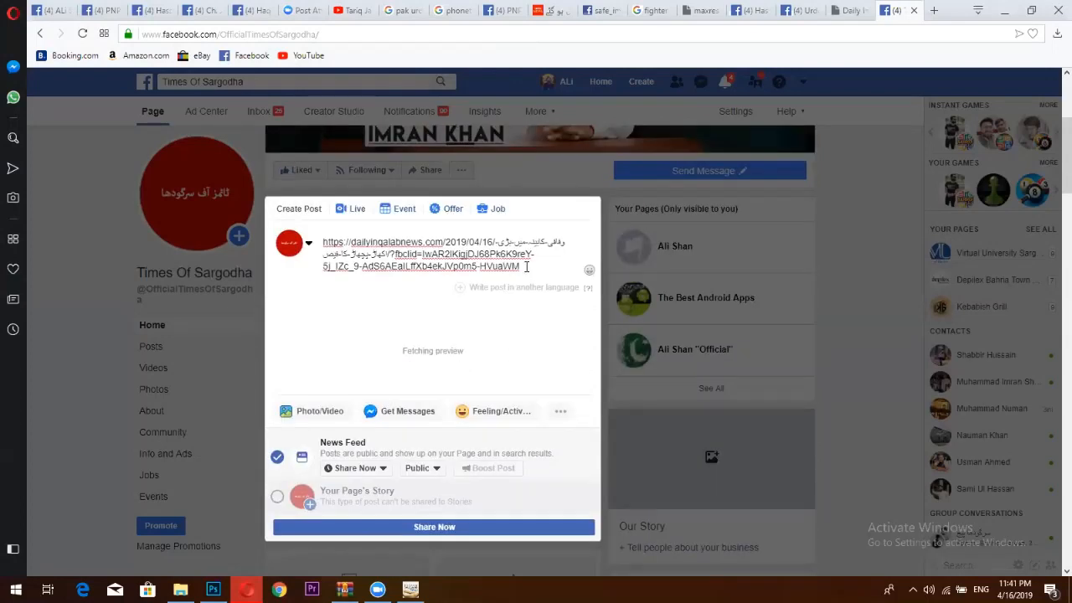
scroll(516, 416, "down", 1)
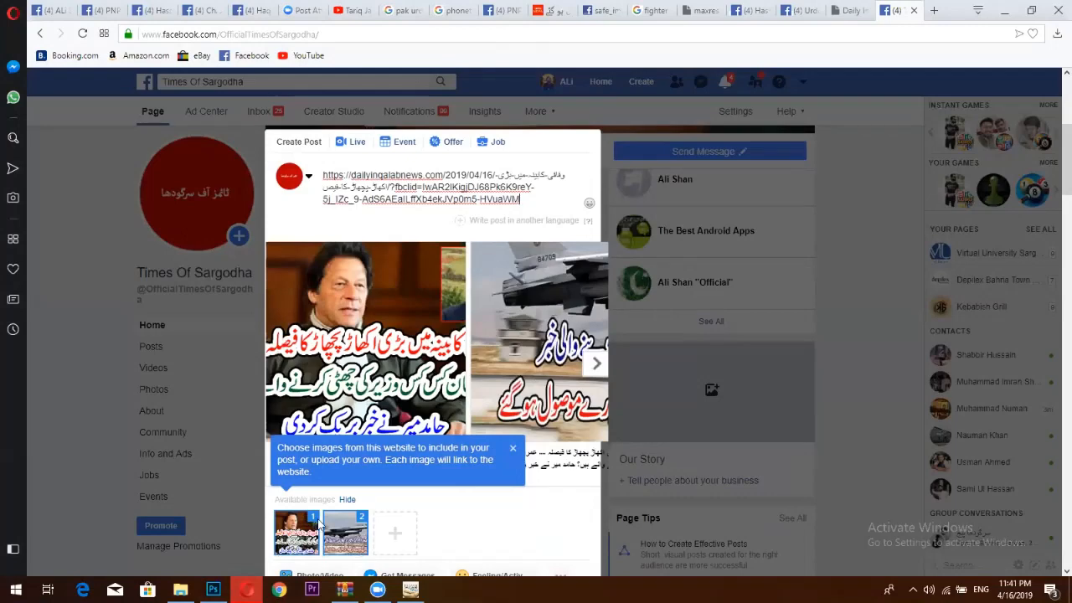
scroll(318, 524, "down", 1)
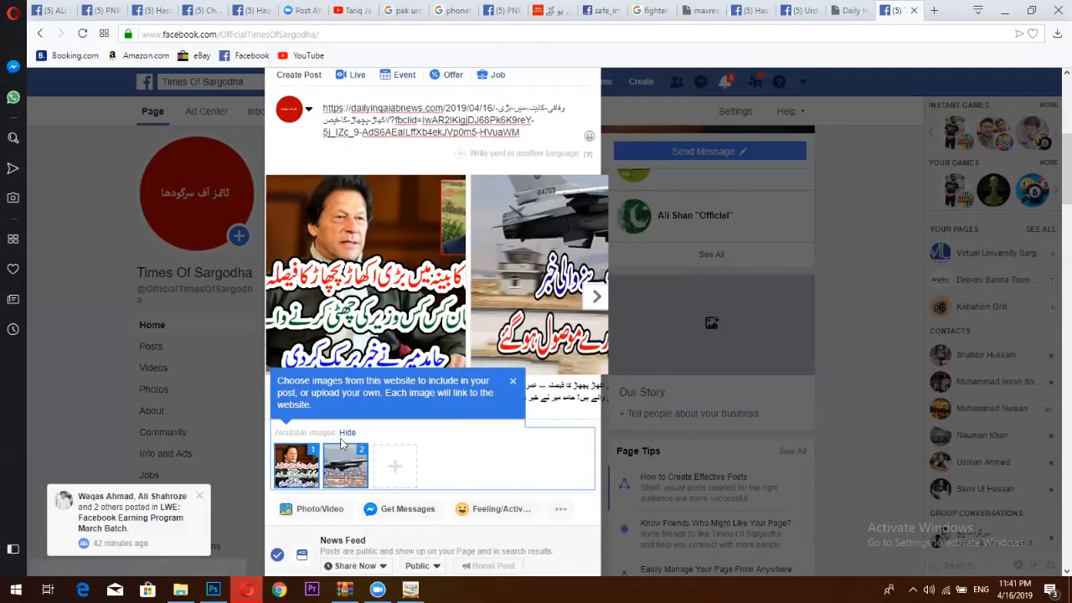
left_click(314, 453)
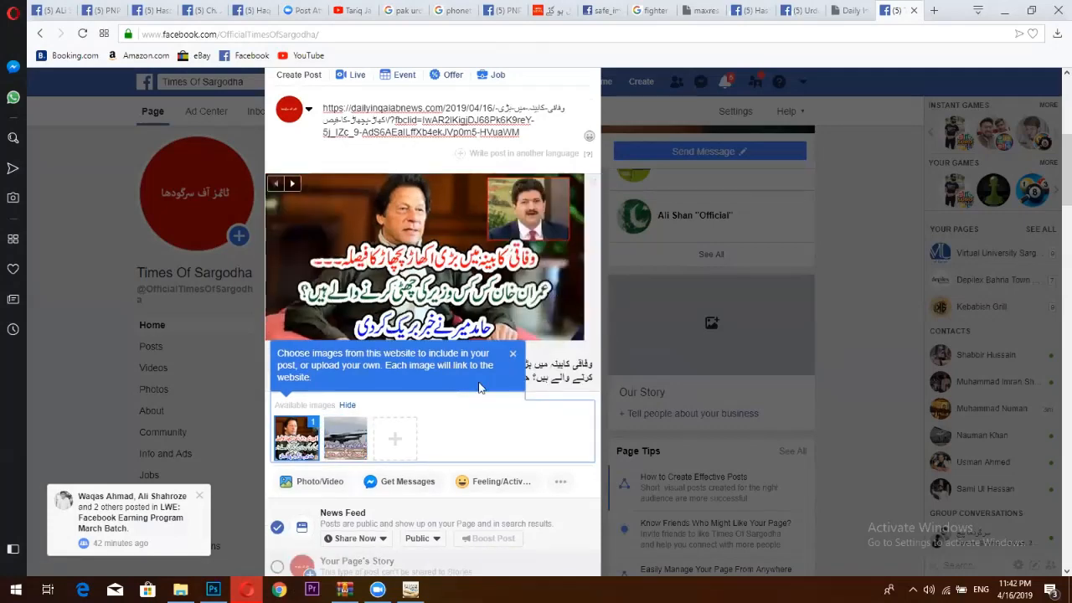
left_click(513, 356)
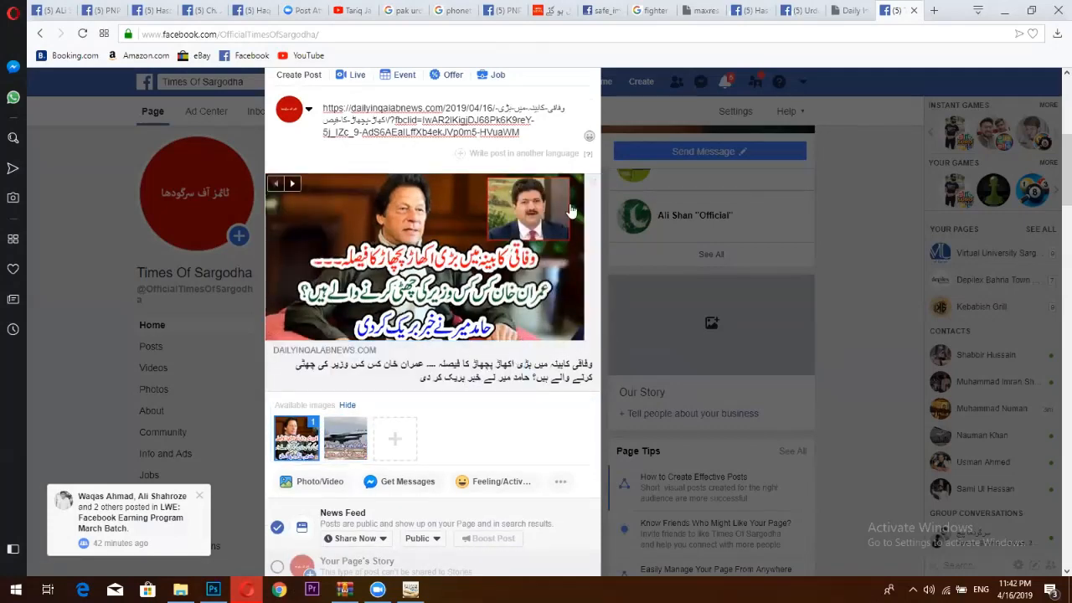
left_click(593, 184)
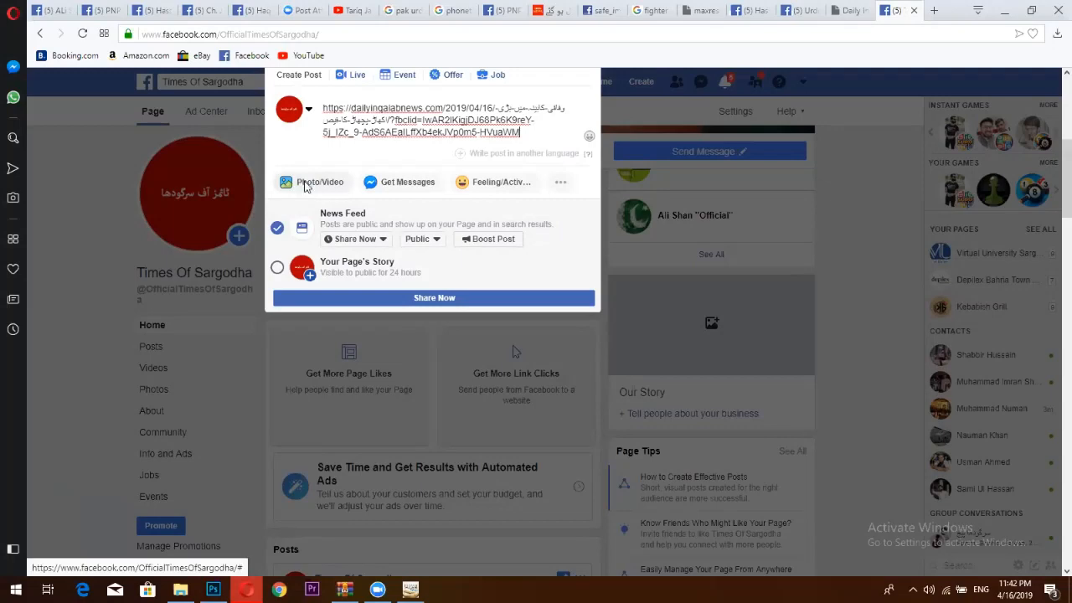
left_click(310, 182)
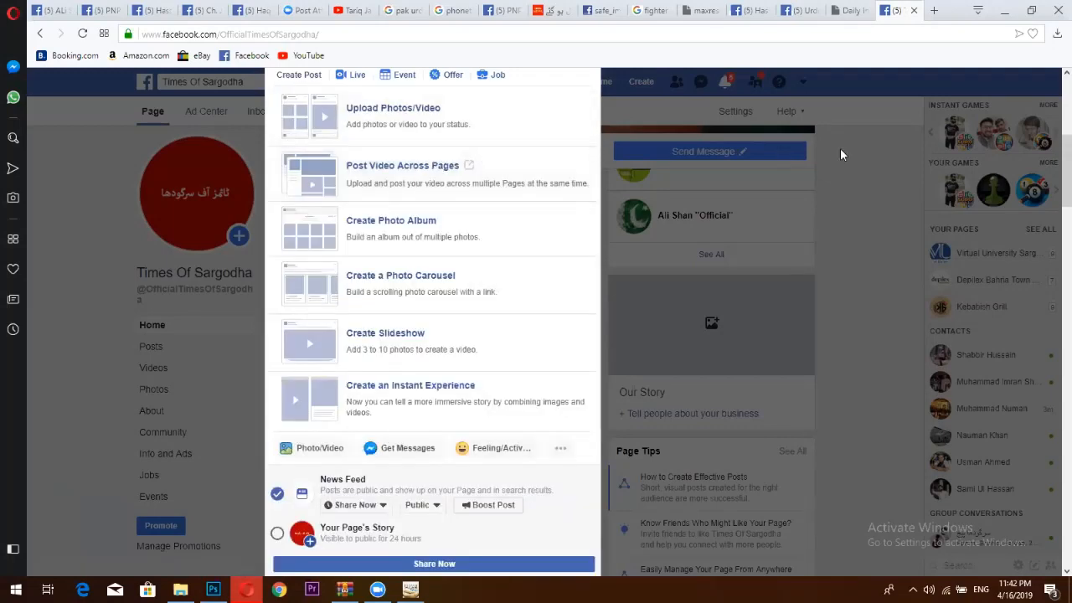
left_click(861, 160)
scroll(1000, 304, "down", 4)
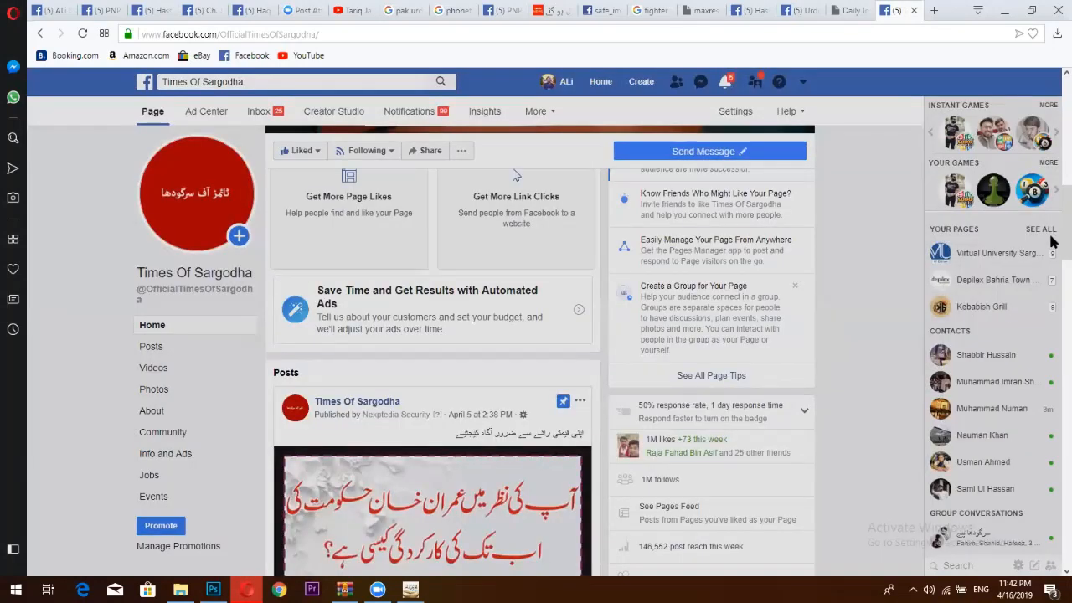
scroll(514, 521, "up", 5)
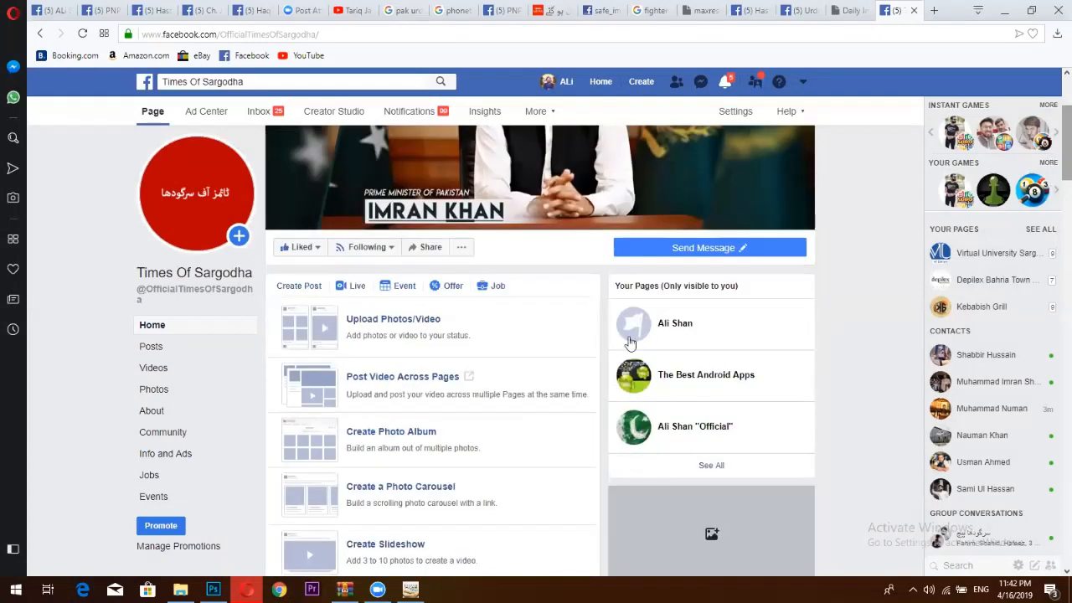
right_click(386, 336)
left_click(303, 289)
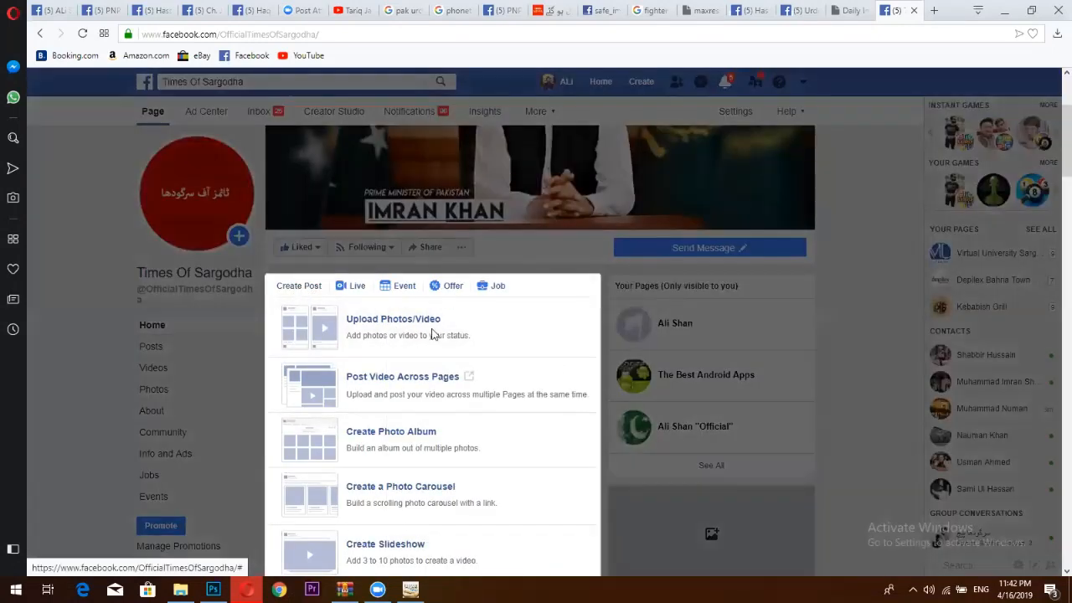
type("https://dailyinqalabnews.com/2019/04/16/وفاقی-کابینہ-میں-بڑی-اکھاڑ-پچھاڑ-کا-فیصلہ/?fbclid=IwAR2IKigjDJ68Pk6K9reY-5j_IZc_9-AdS6AEalLffXb4ekJVp0m5-HVuaWM")
left_click_drag(520, 343, 322, 316)
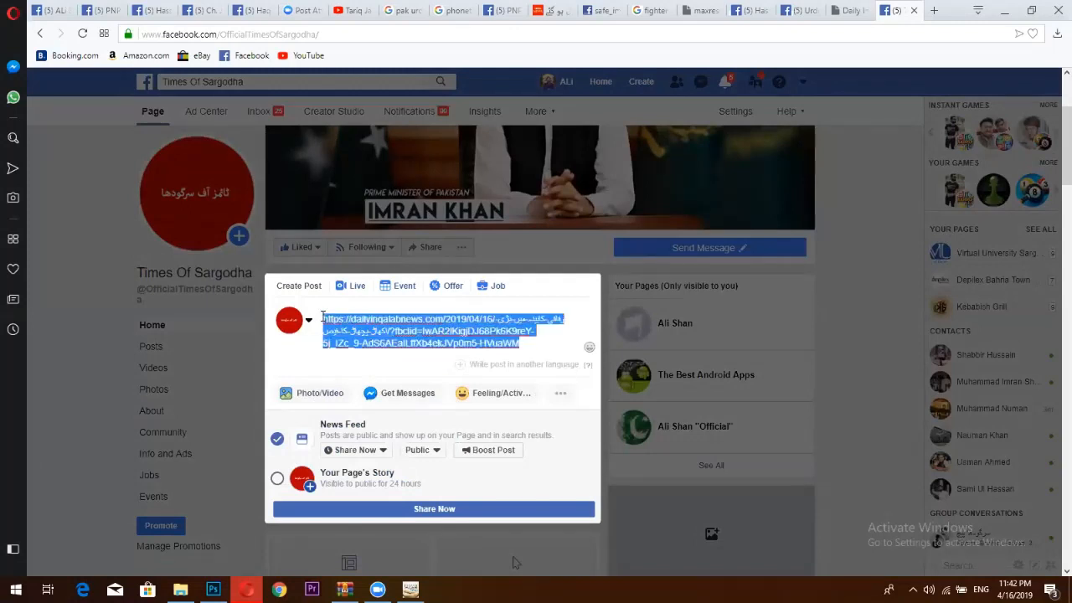
key("ctrl+v")
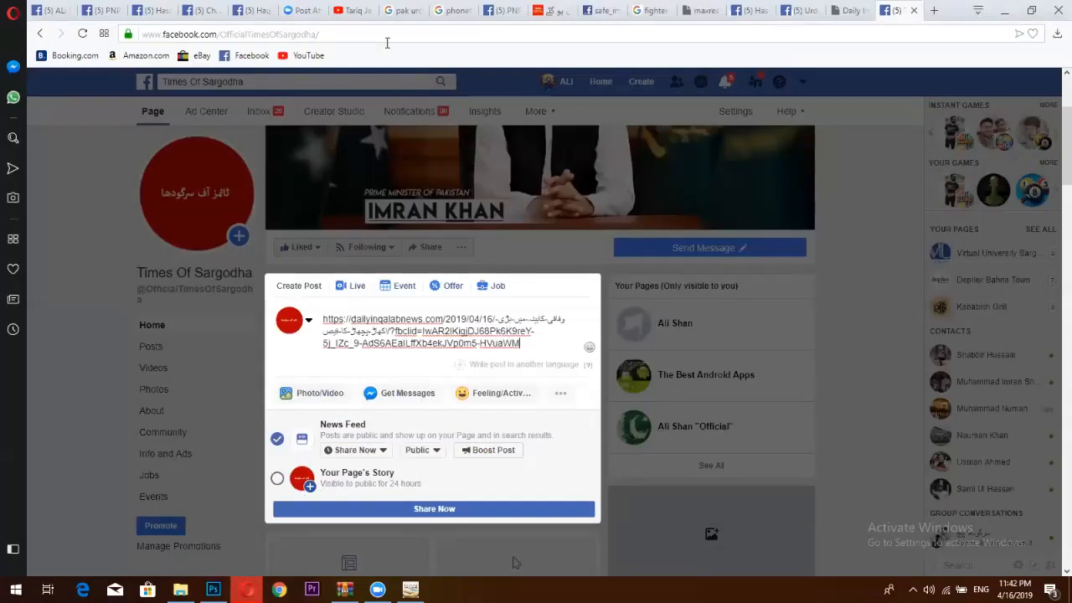
mouse_move(249, 585)
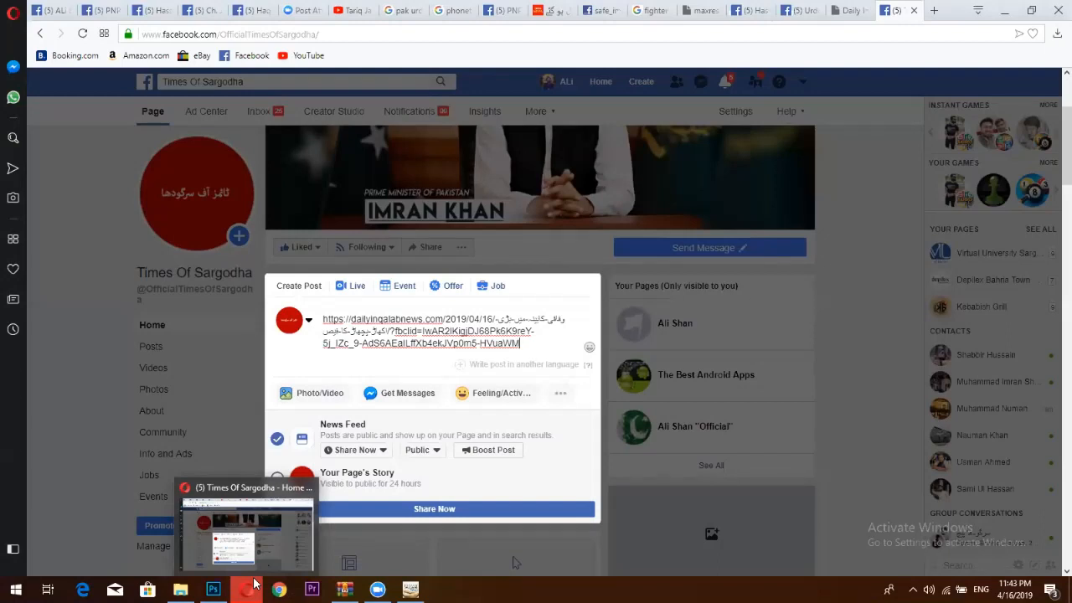
left_click(221, 587)
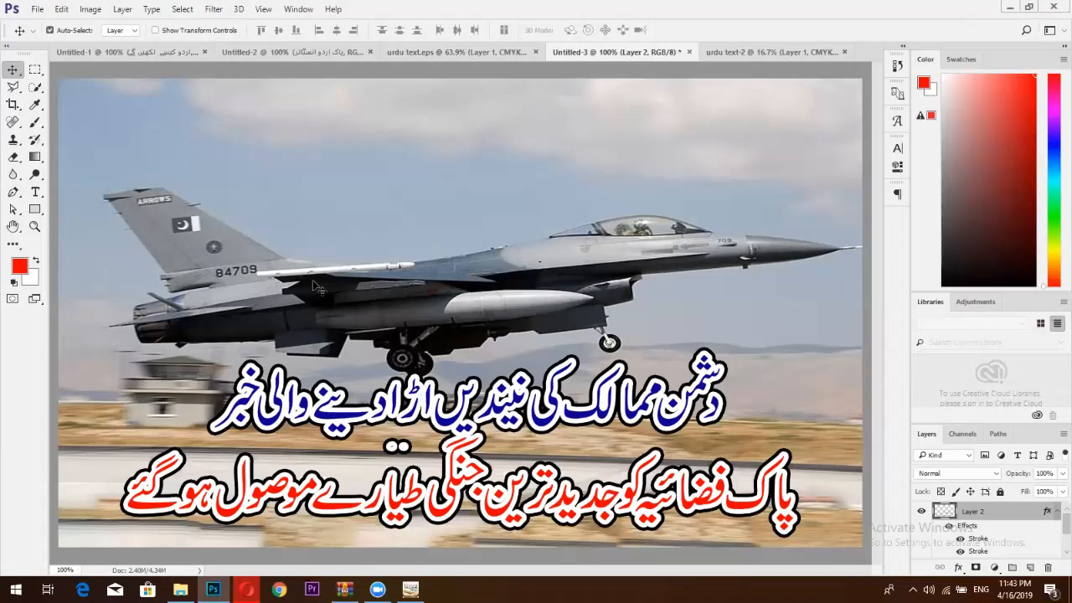
left_click(246, 588)
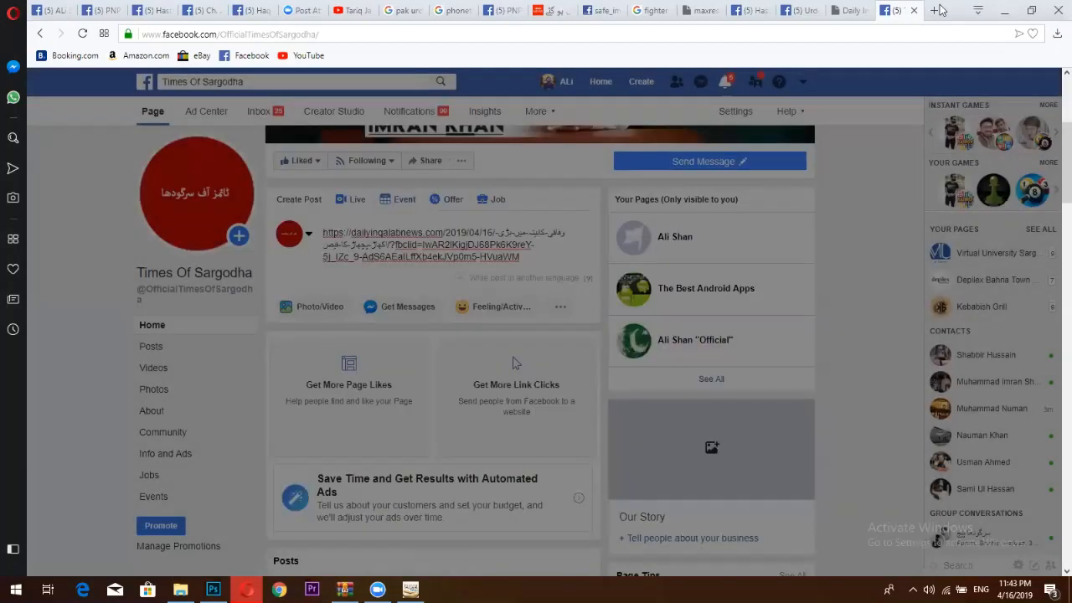
Search for 'pak urdu installer' and open the mbilalm.com download page.
left_click(932, 11)
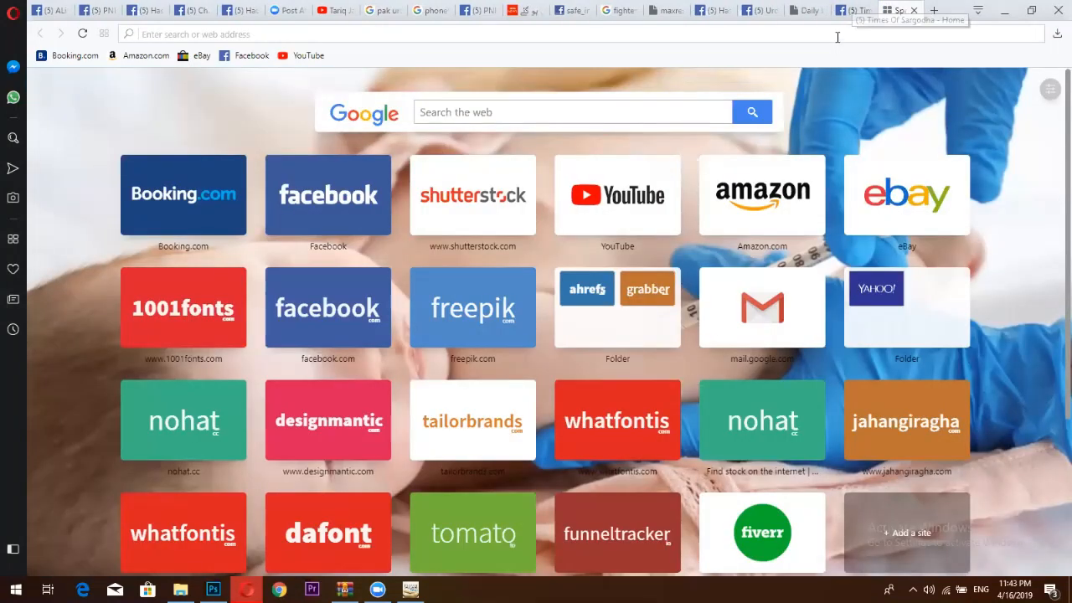
type("paki")
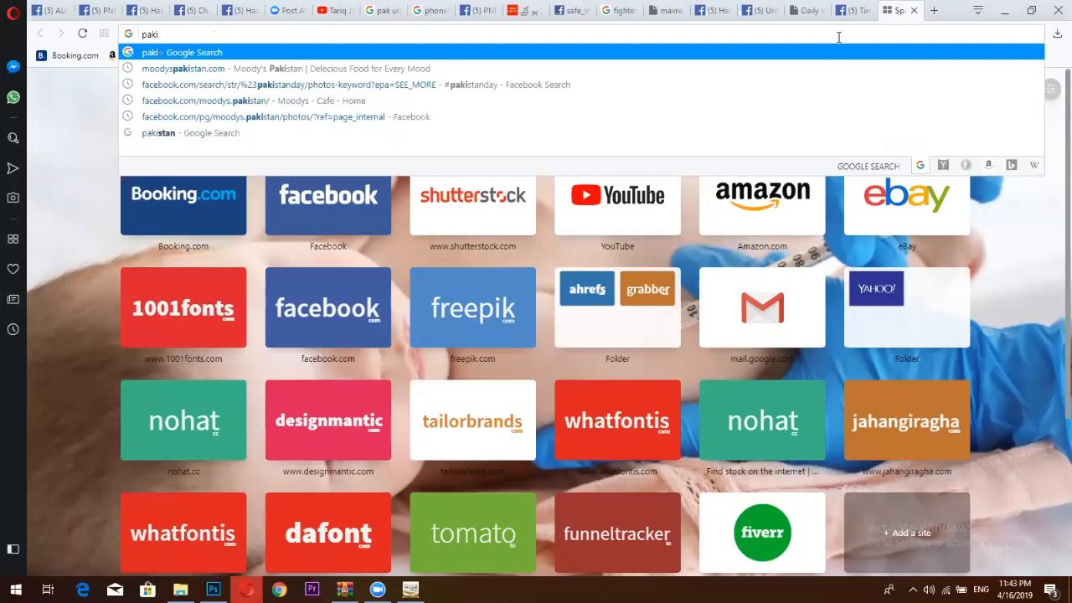
key("BackSpace")
type("ur")
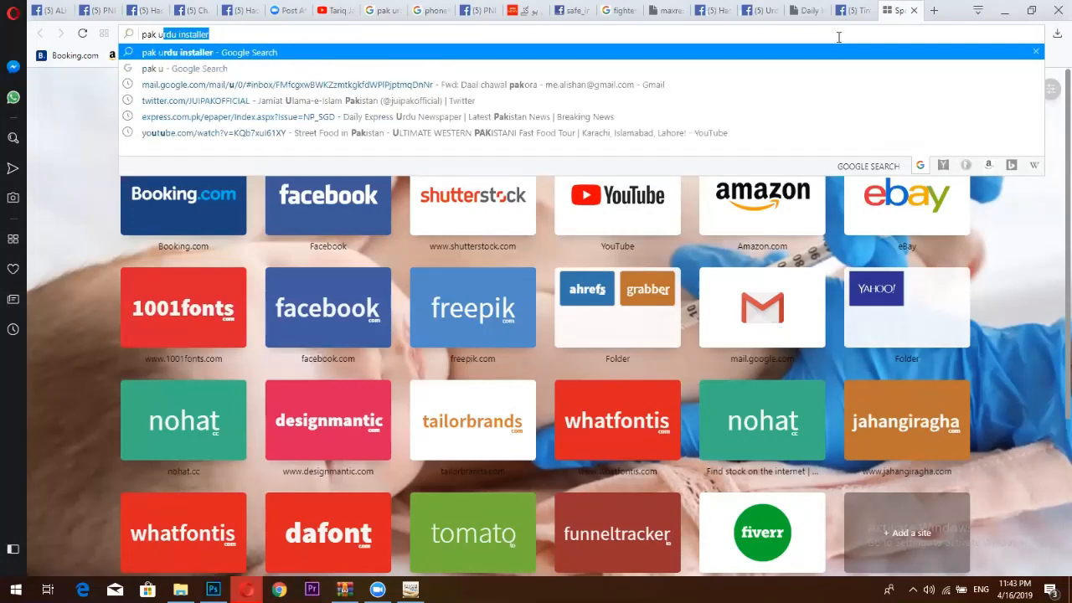
type("du")
key("Return")
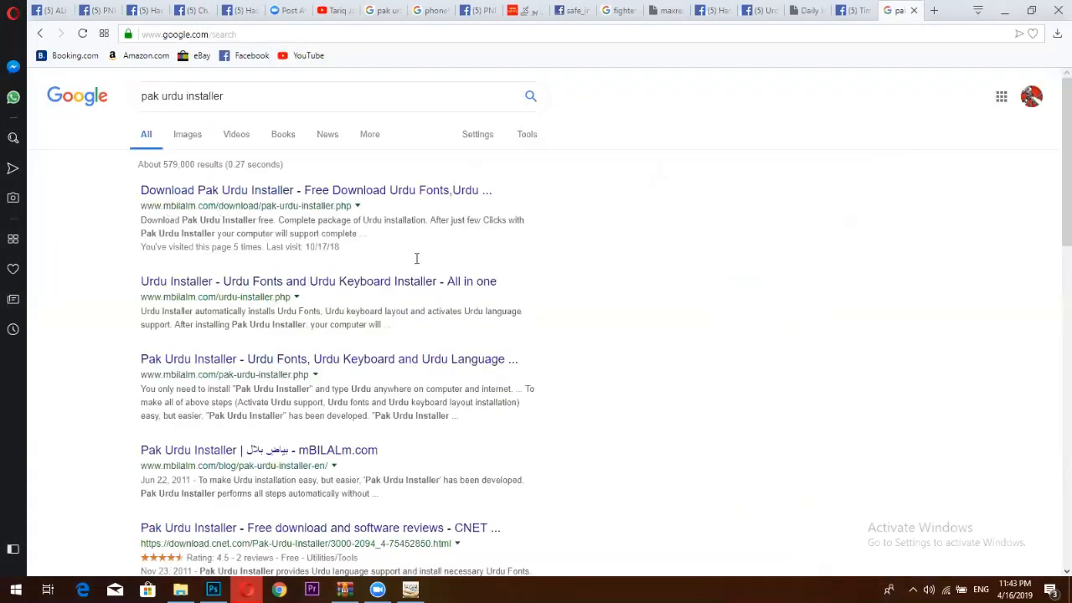
left_click(241, 193)
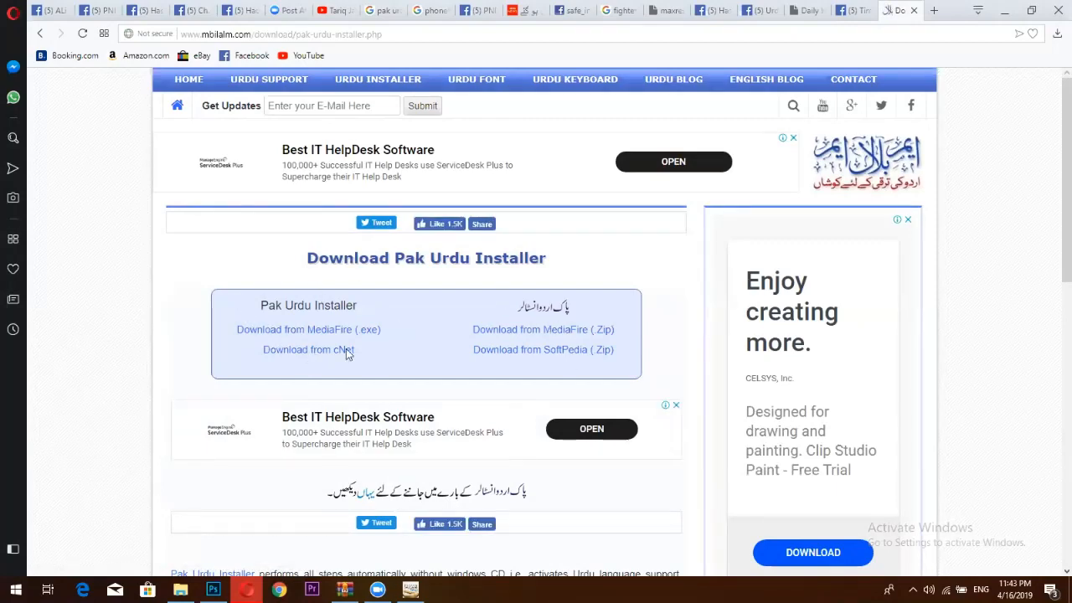
Download Pak-Urdu-Installer.zip from MediaFire, then minimise Opera and Photoshop.
left_click(540, 330)
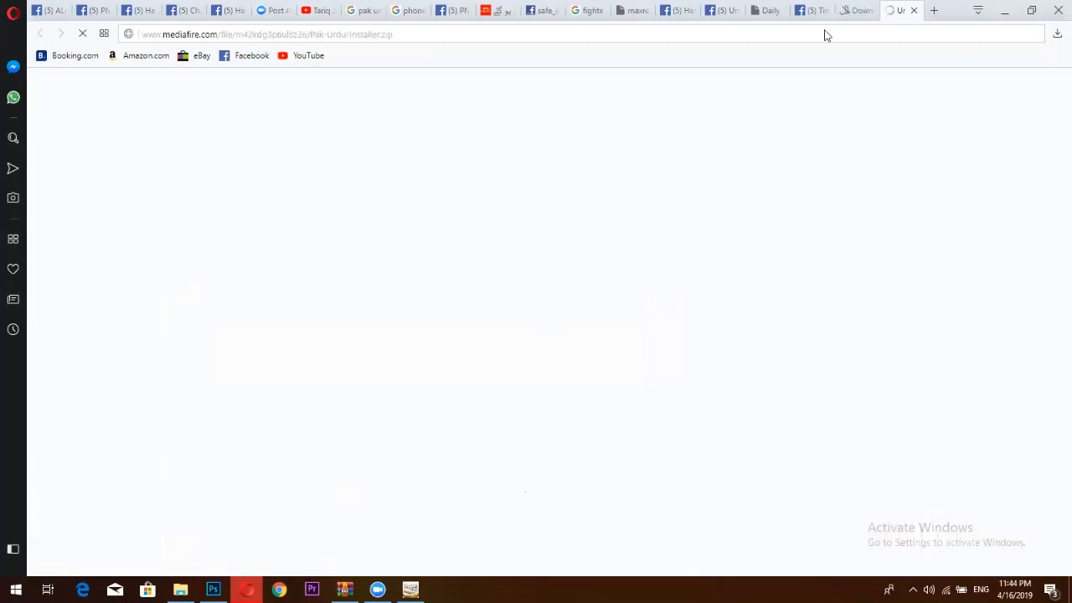
left_click(795, 183)
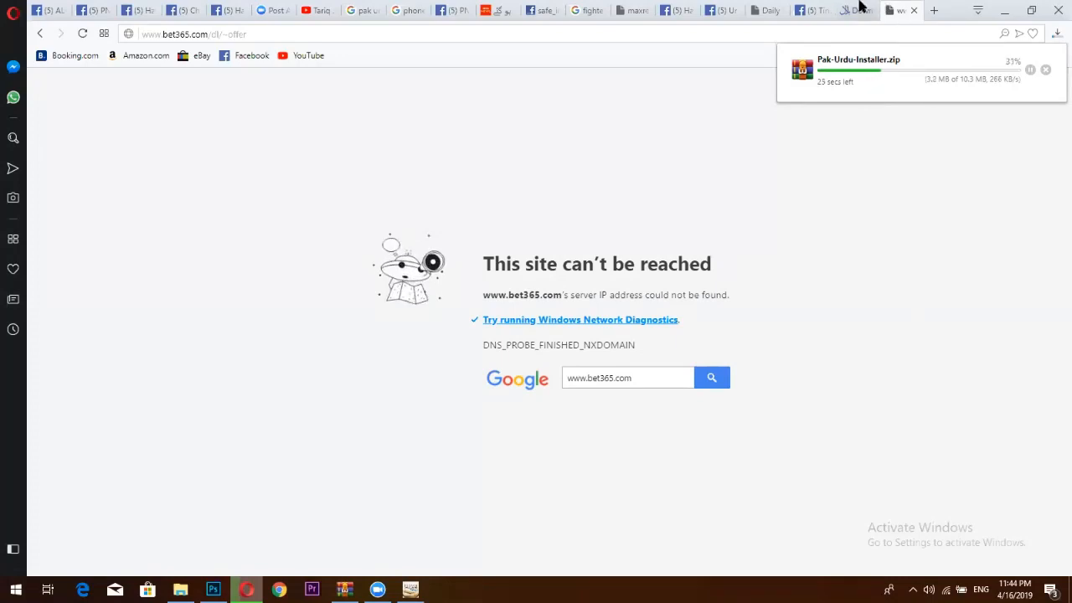
key("ctrl+Tab")
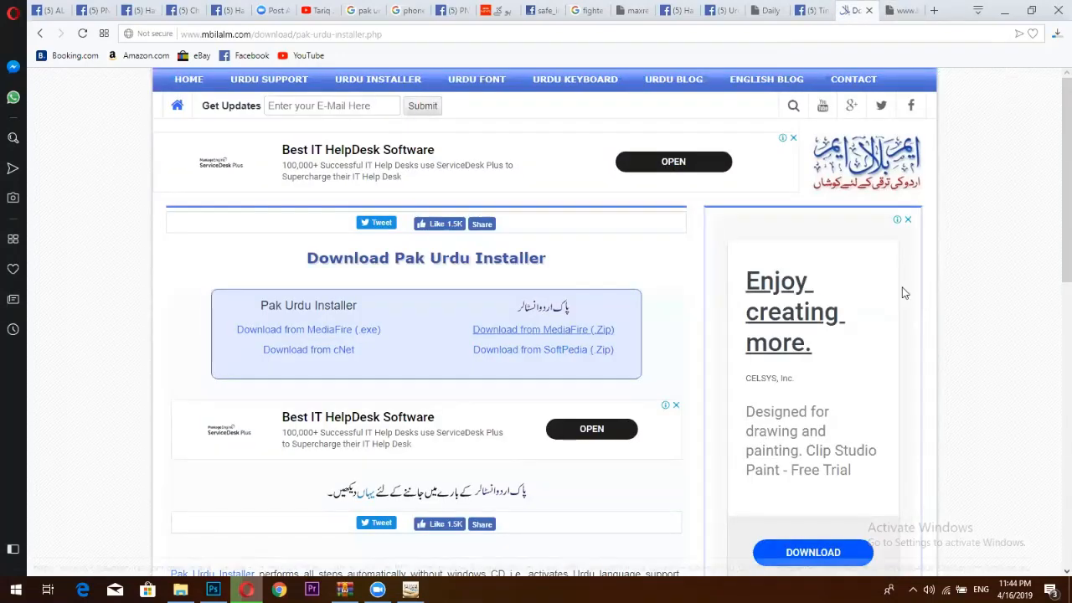
left_click(1005, 11)
left_click(1007, 10)
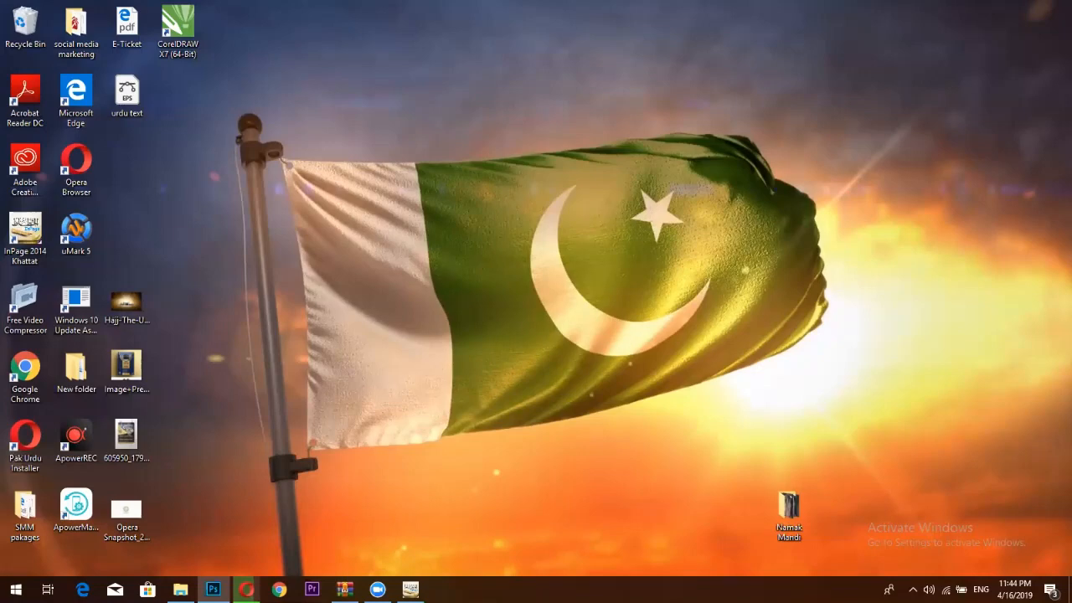
Confirm in Opera's Downloads that Pak-Urdu-Installer.zip (10.3 MB) finished, then return to Photoshop.
left_click(246, 589)
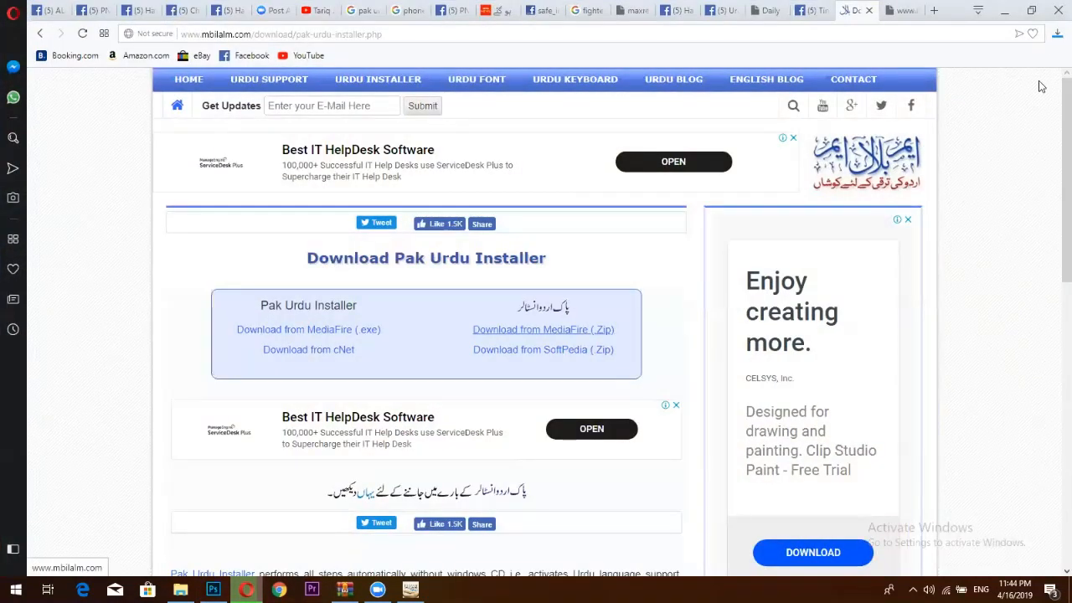
left_click(1057, 34)
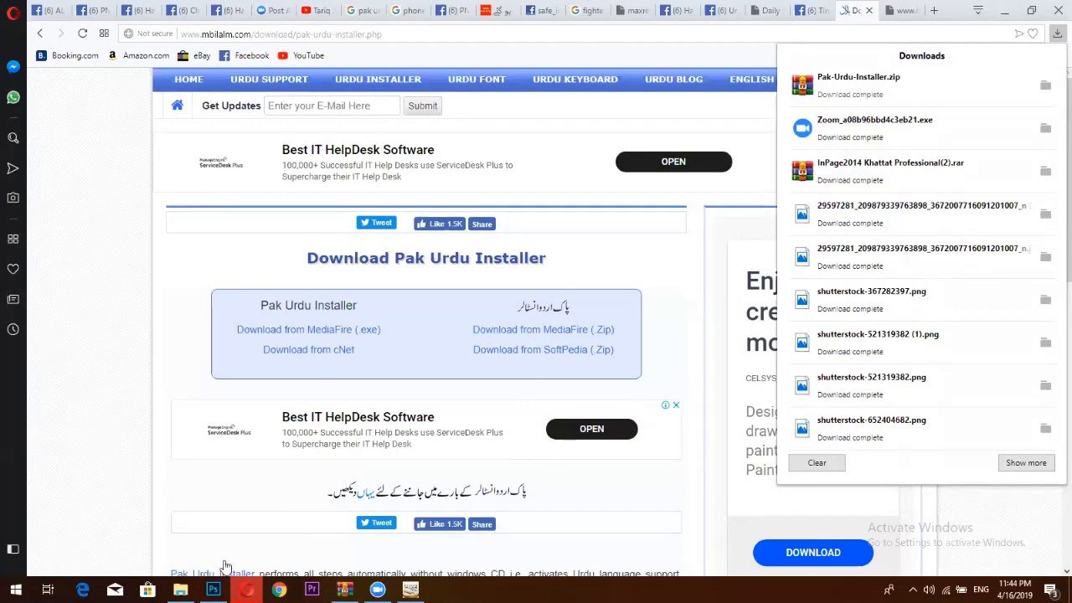
left_click(213, 590)
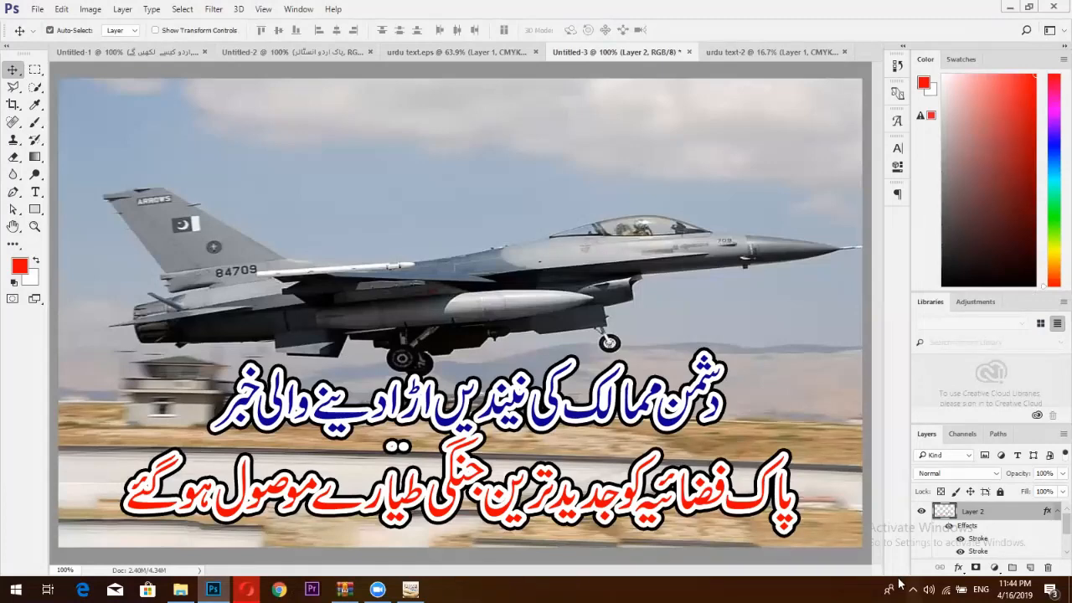
Switch the Windows keyboard input language to Urdu.
left_click(980, 590)
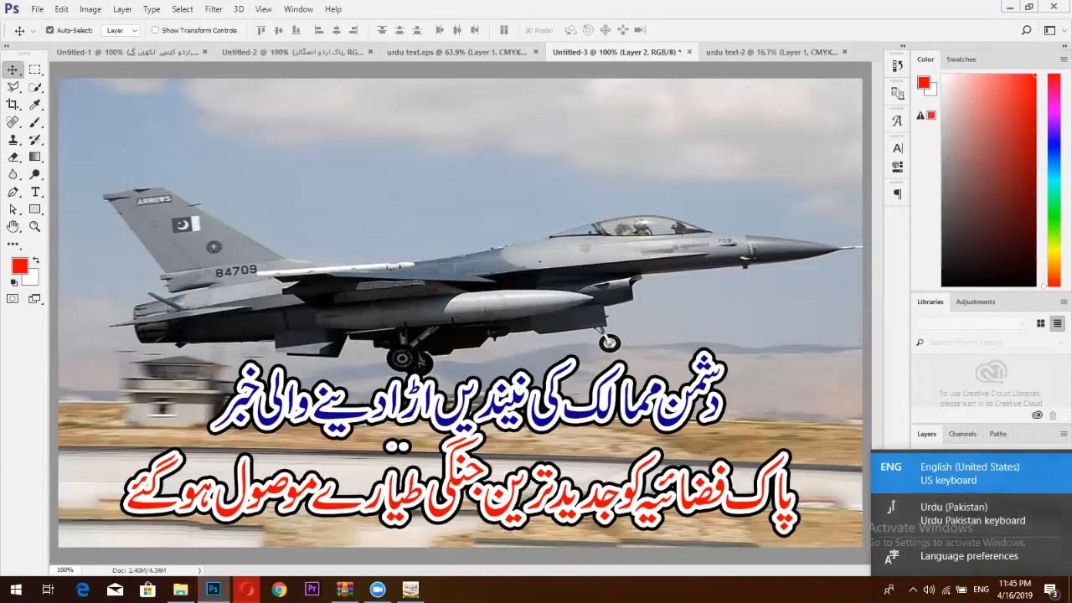
left_click(980, 590)
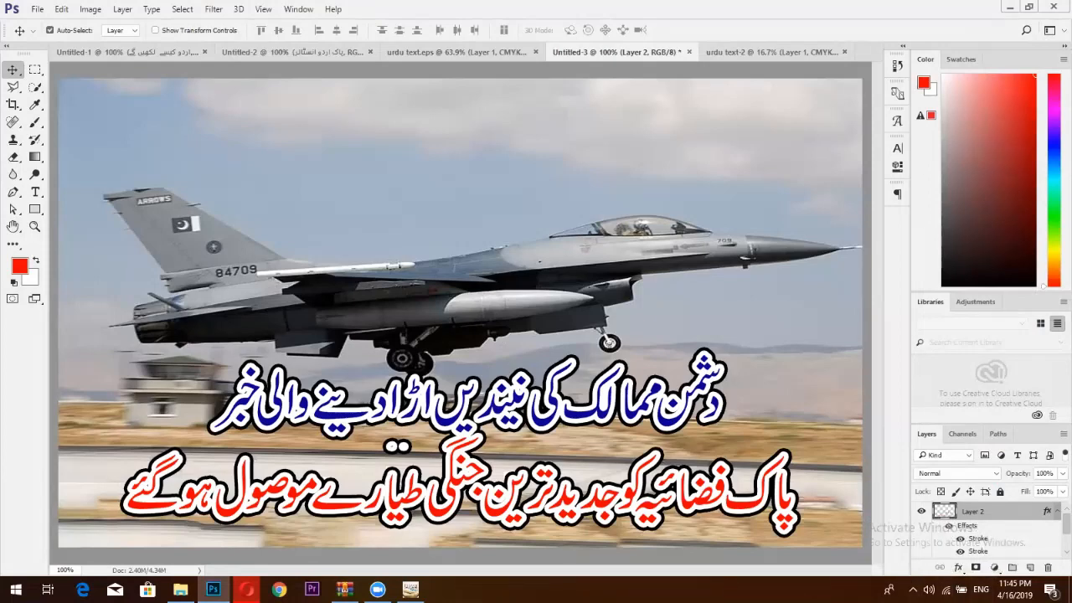
left_click(980, 589)
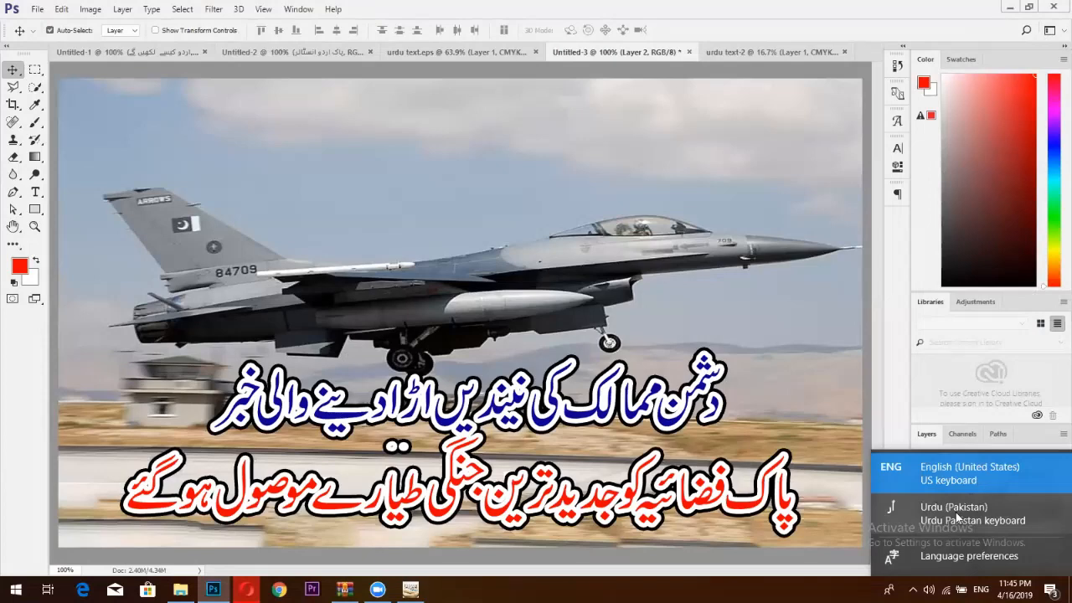
left_click(953, 511)
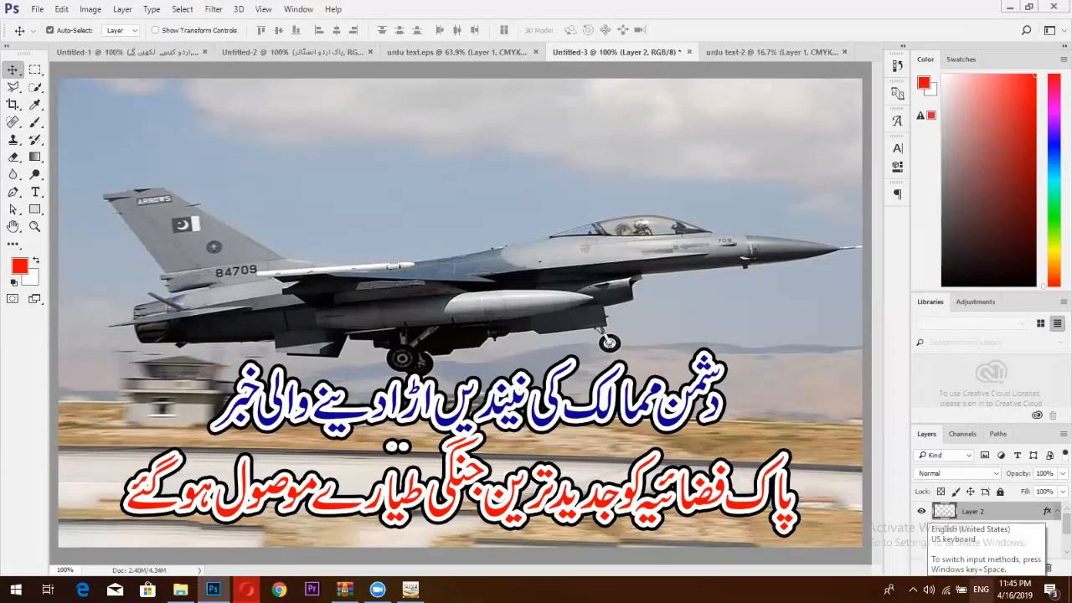
key("alt+shift")
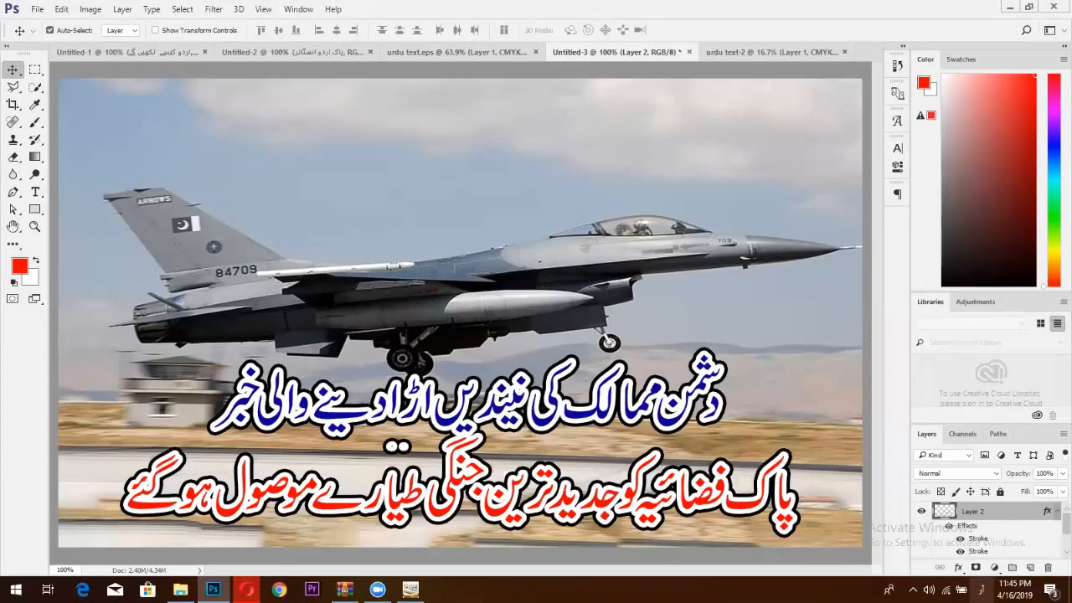
key("alt+shift")
key("alt+shift")
Hide Layer 2 so only the fighter-jet photo shows.
scroll(939, 517, "down", 1)
scroll(929, 540, "up", 1)
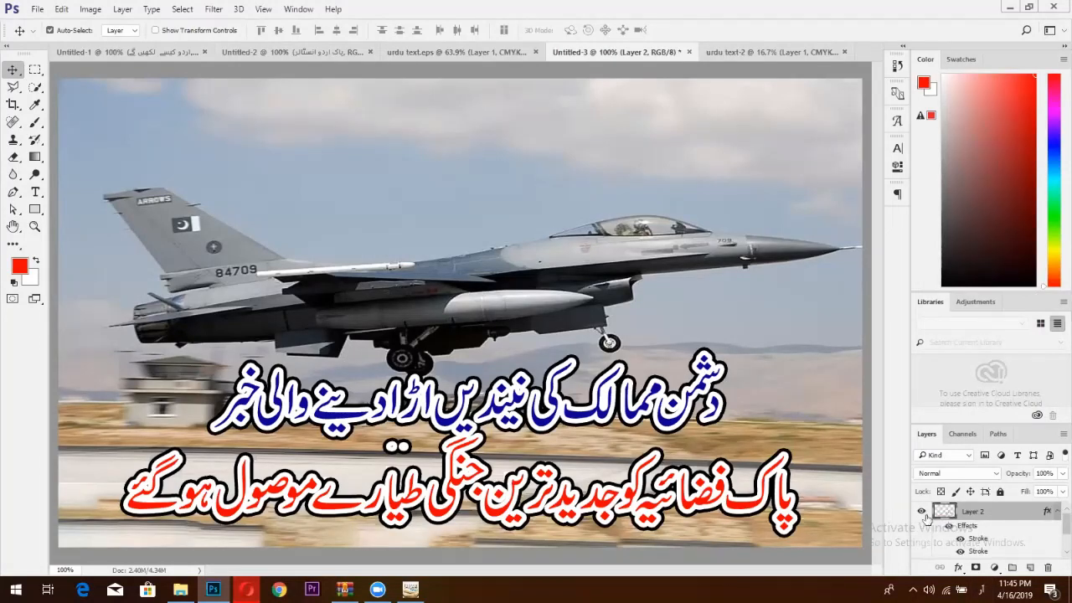
left_click(921, 511)
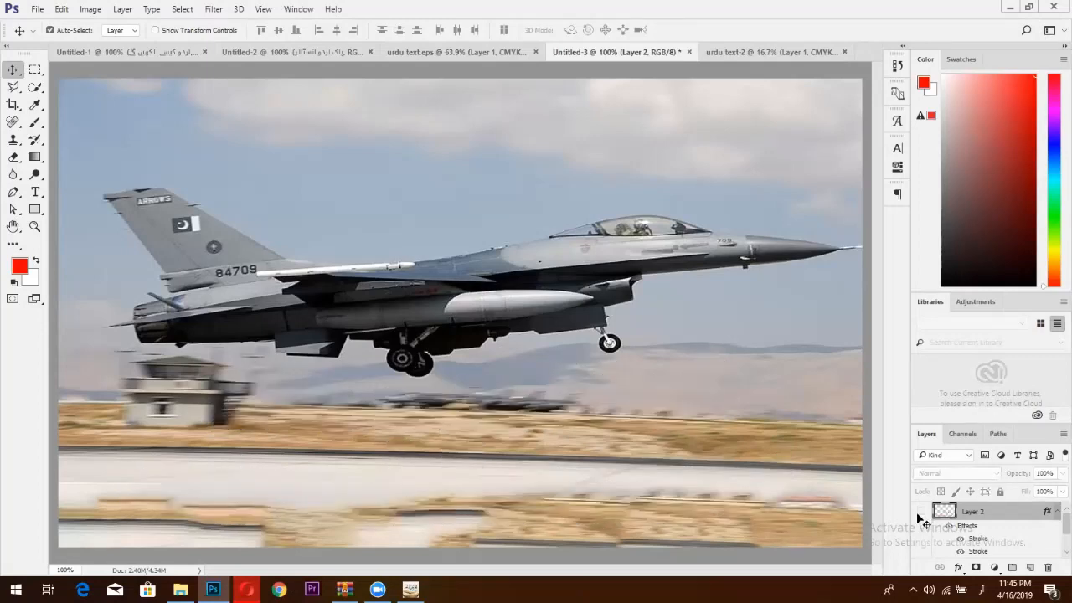
Switch Photoshop's Type preferences to the Middle Eastern and South Asian text engine.
left_click(38, 9)
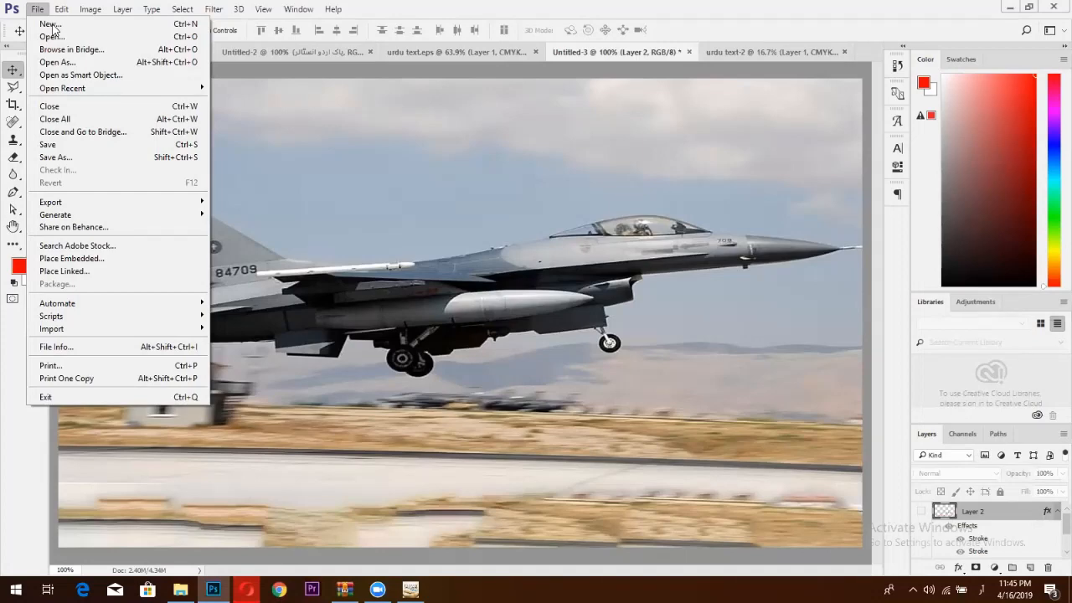
mouse_move(61, 8)
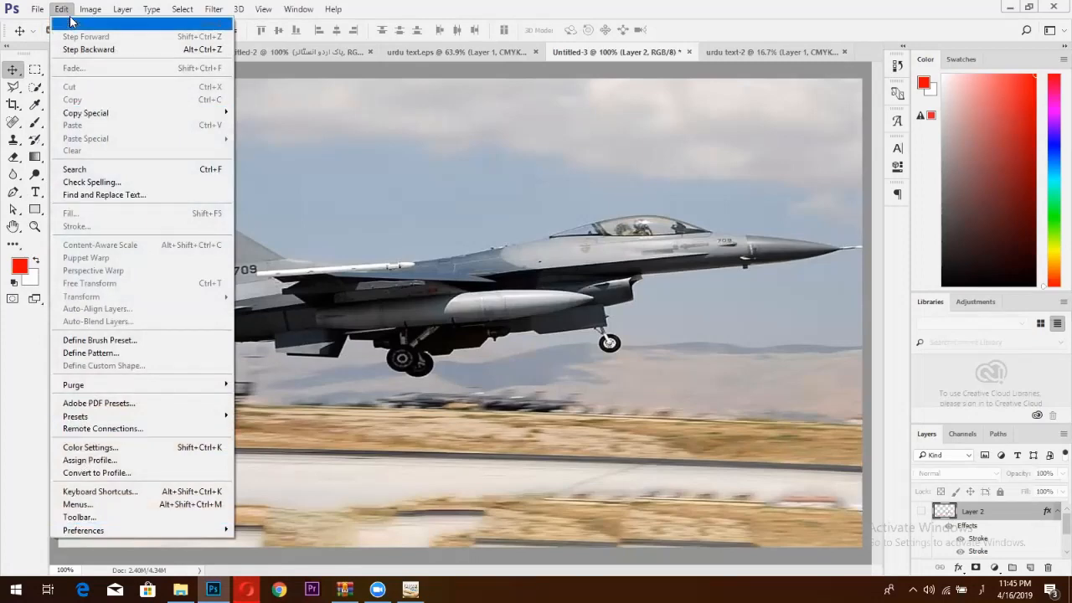
mouse_move(76, 536)
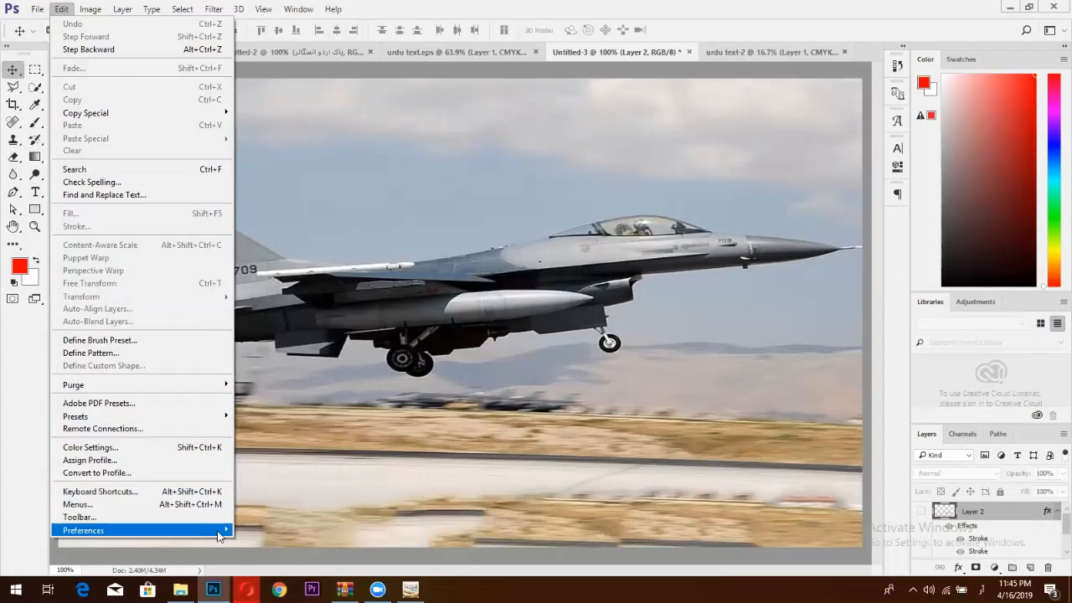
left_click(490, 289)
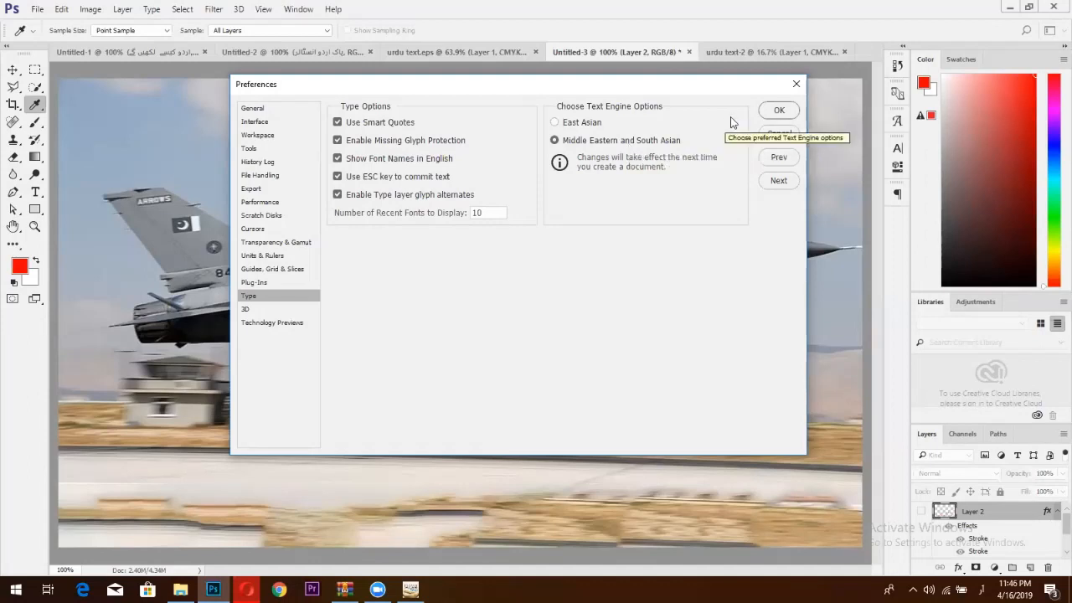
left_click(777, 110)
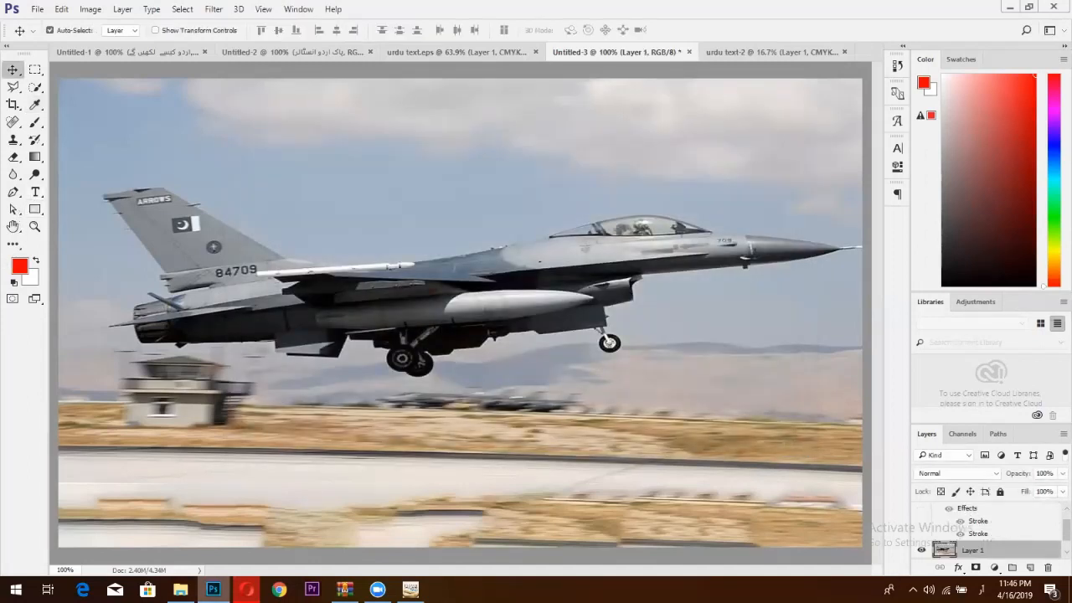
mouse_move(213, 589)
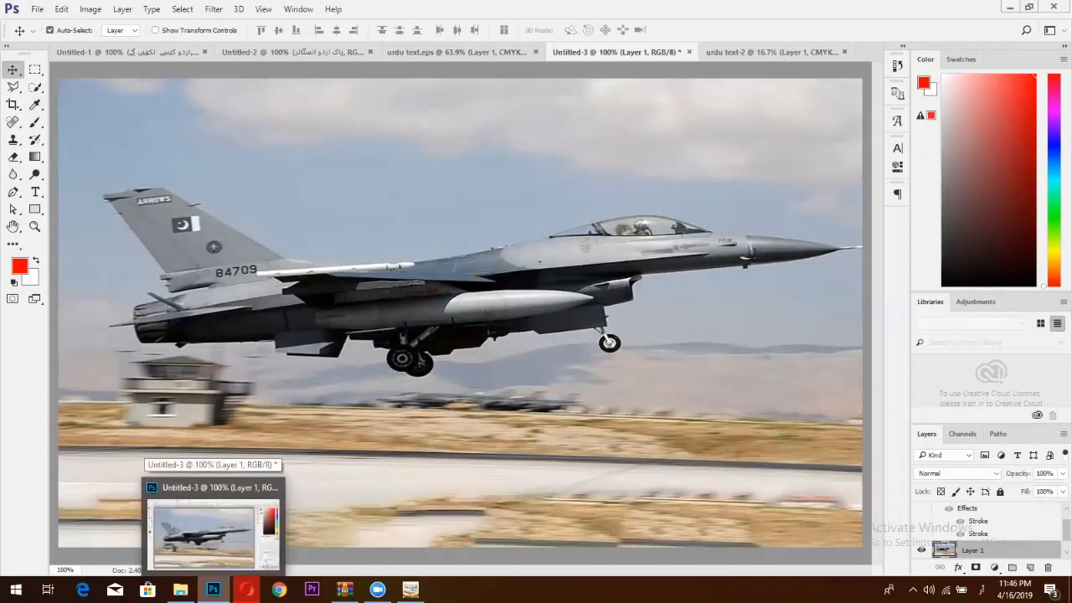
Go to the PNP News Facebook page in Opera and scroll down to the Lahore post.
mouse_move(246, 588)
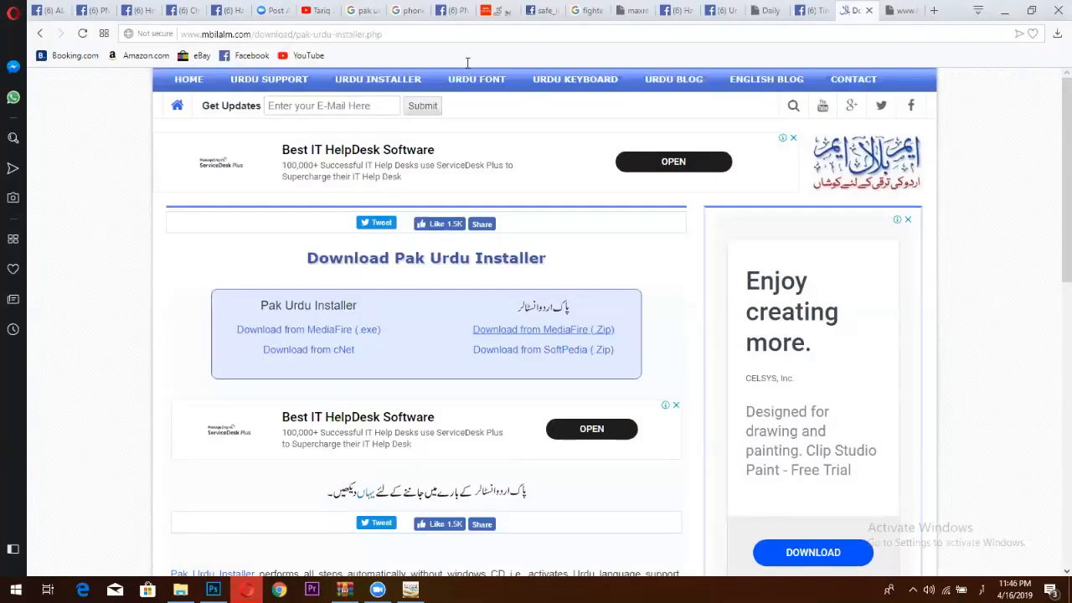
left_click(495, 10)
scroll(524, 240, "down", 1)
scroll(524, 240, "down", 6)
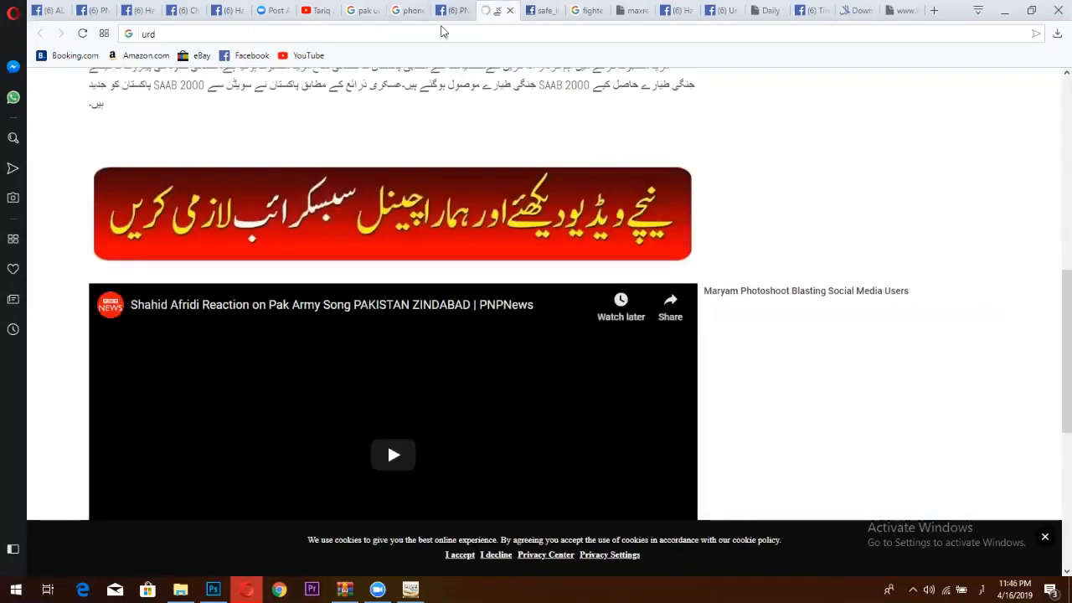
left_click(448, 11)
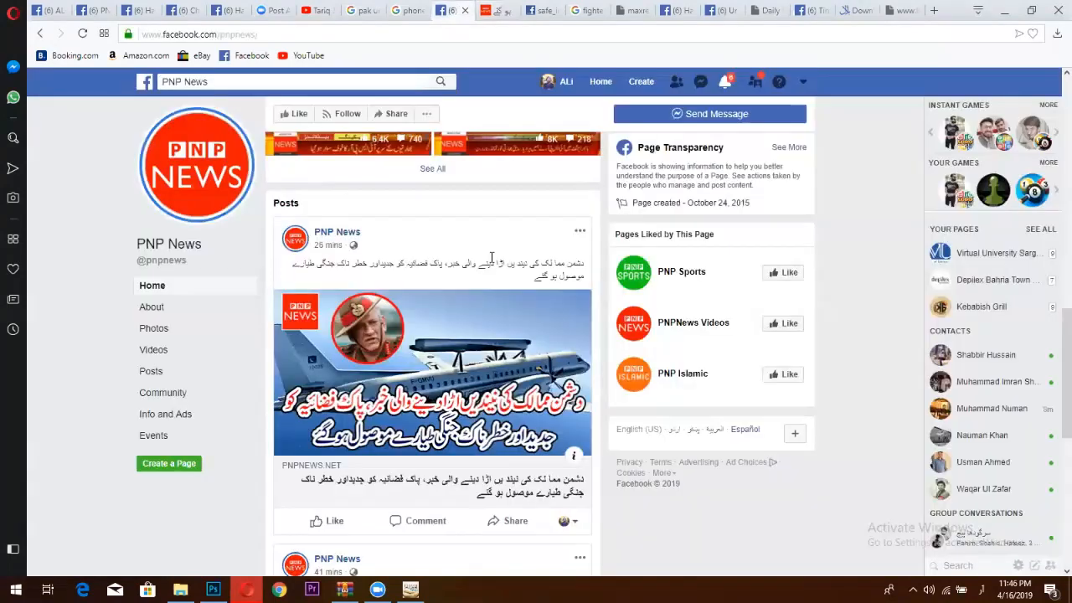
scroll(494, 270, "down", 5)
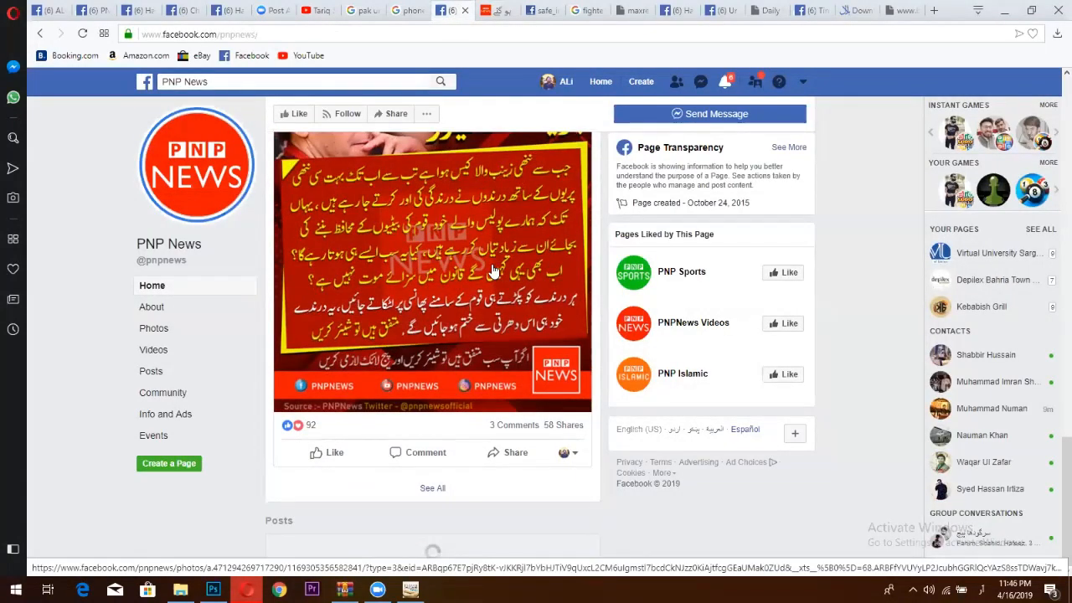
scroll(475, 289, "down", 1)
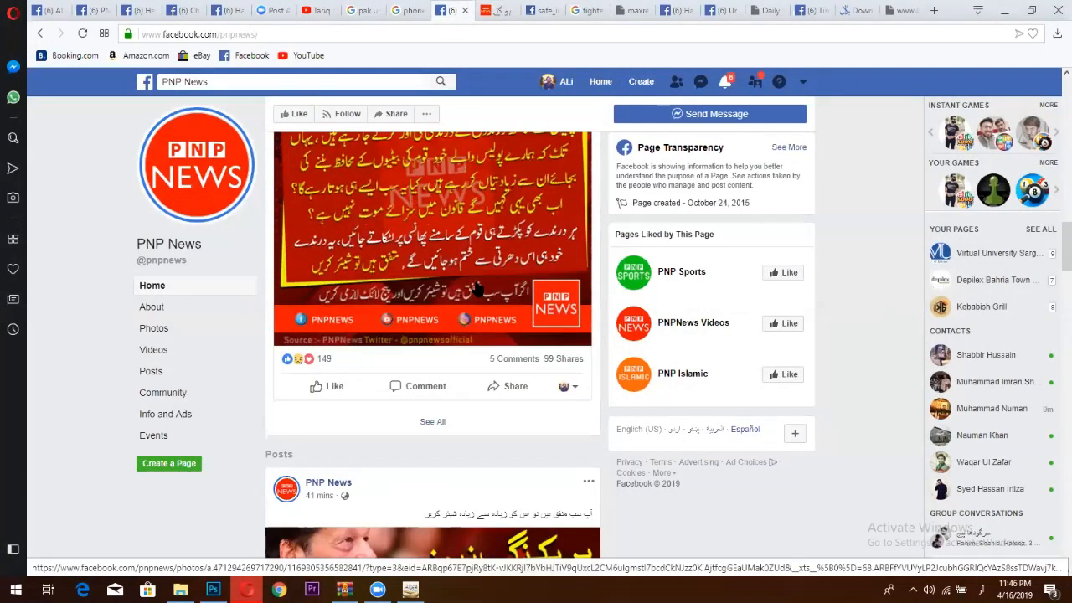
scroll(475, 287, "down", 10)
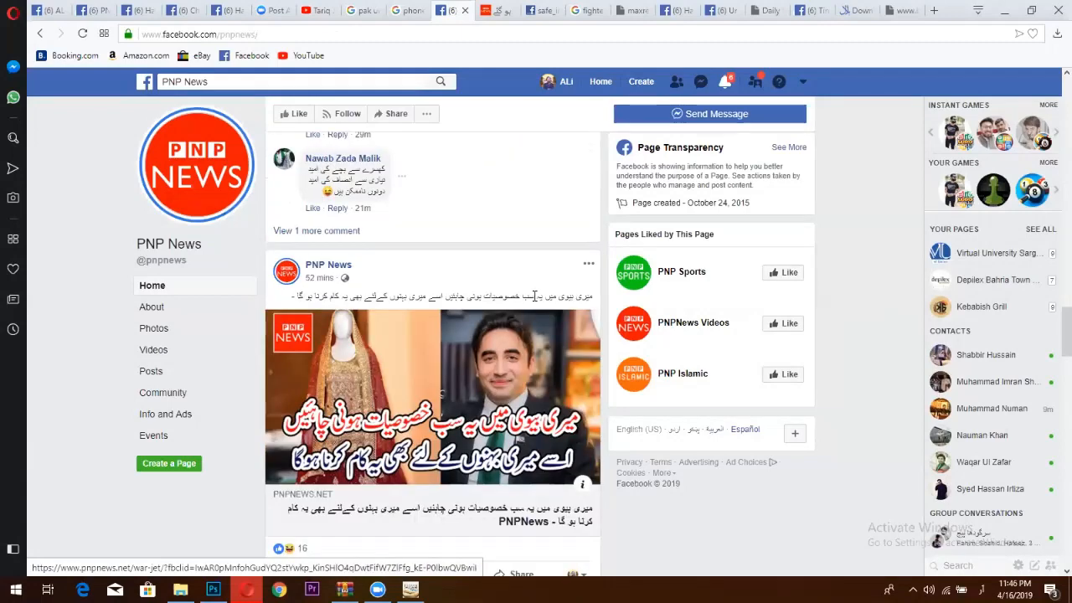
scroll(531, 302, "down", 15)
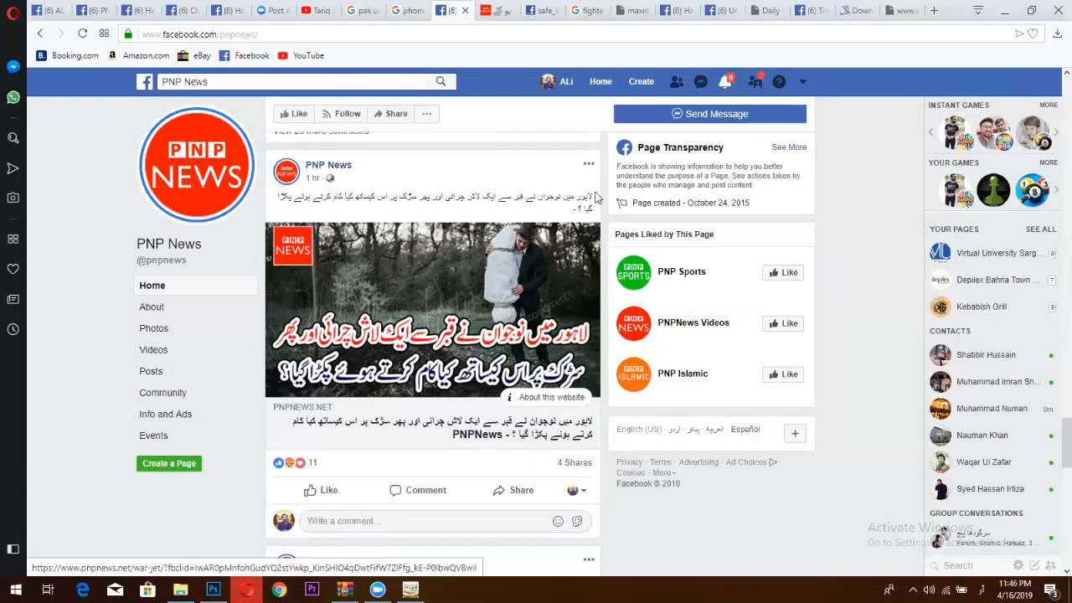
Copy the Lahore post's Urdu caption and return to Photoshop's jet image.
left_click_drag(586, 197, 573, 211)
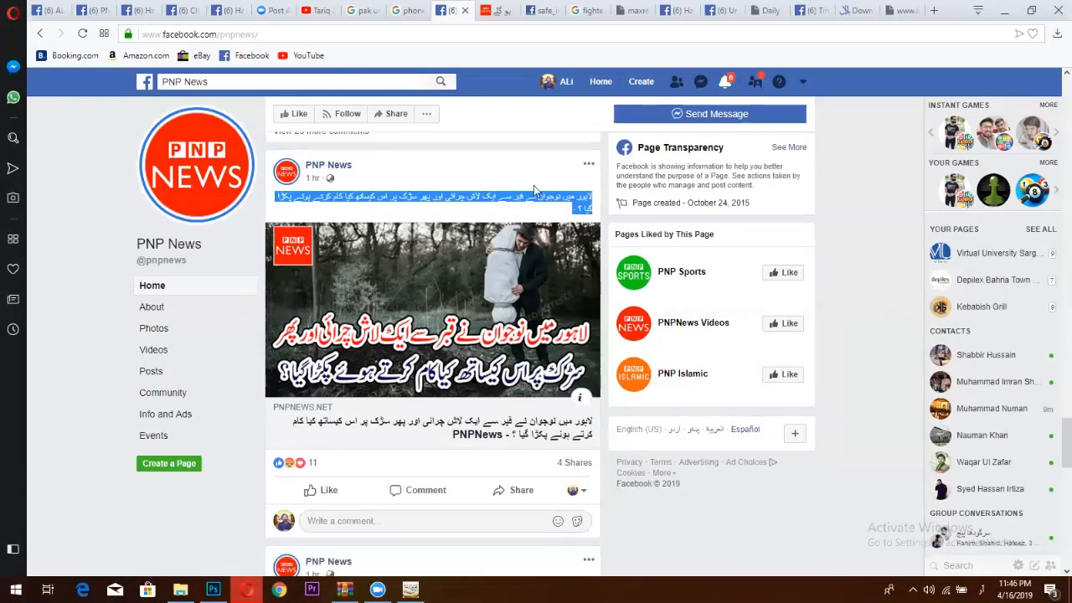
left_click(565, 180)
left_click(213, 589)
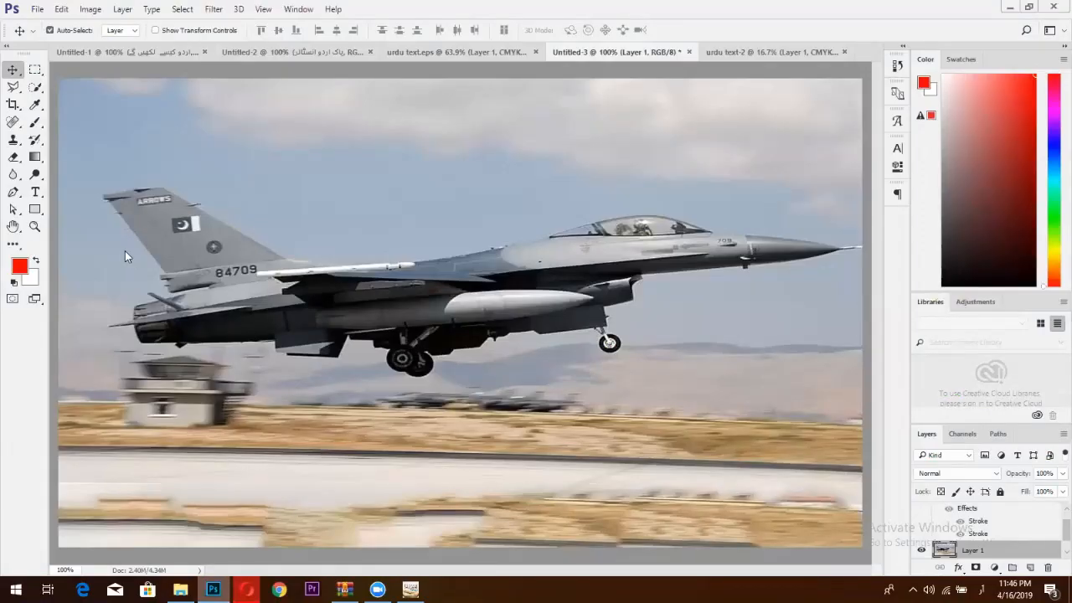
Paste the copied Urdu caption as a new text layer and size it to 18 pt.
left_click(372, 355)
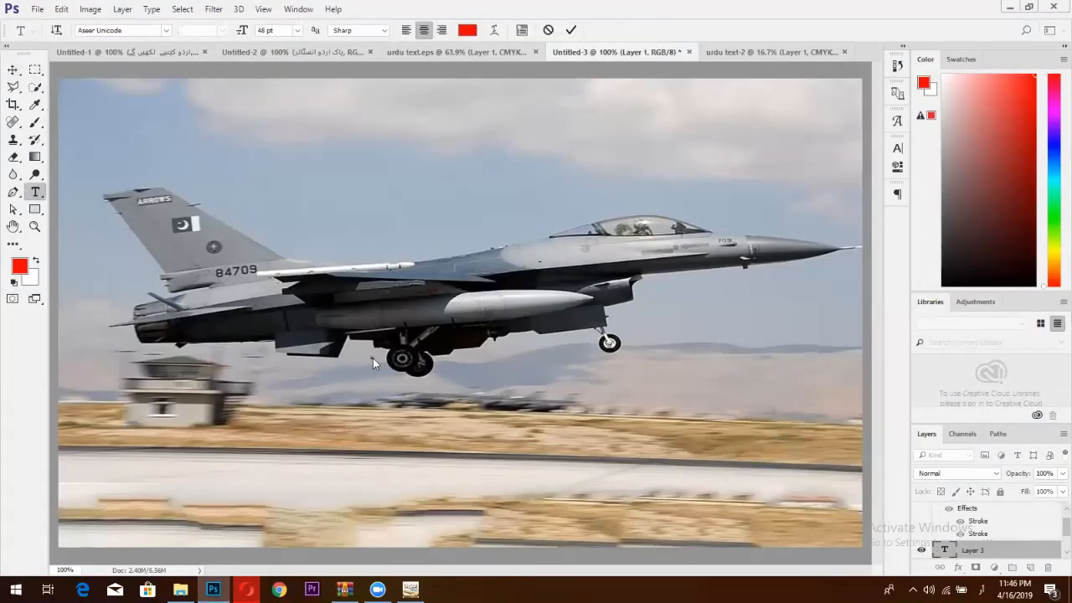
key("ctrl+v")
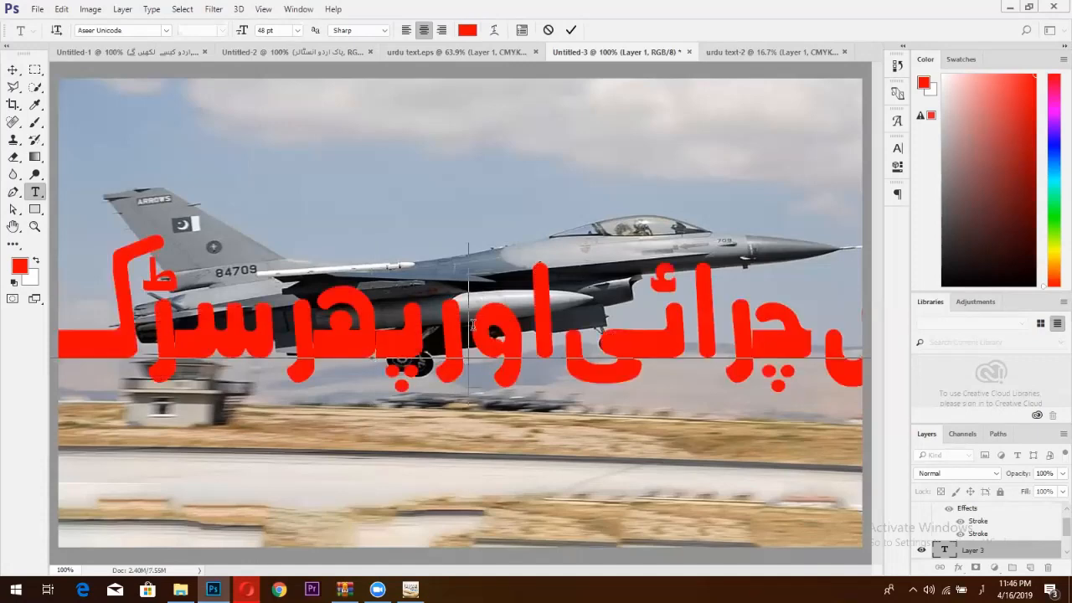
key("ctrl+a")
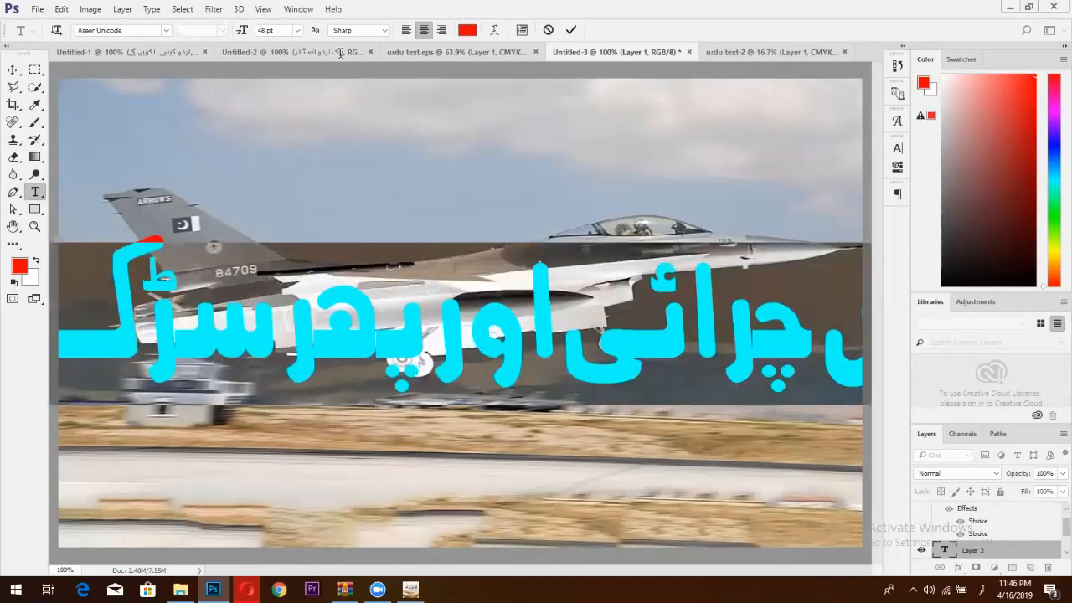
left_click(297, 30)
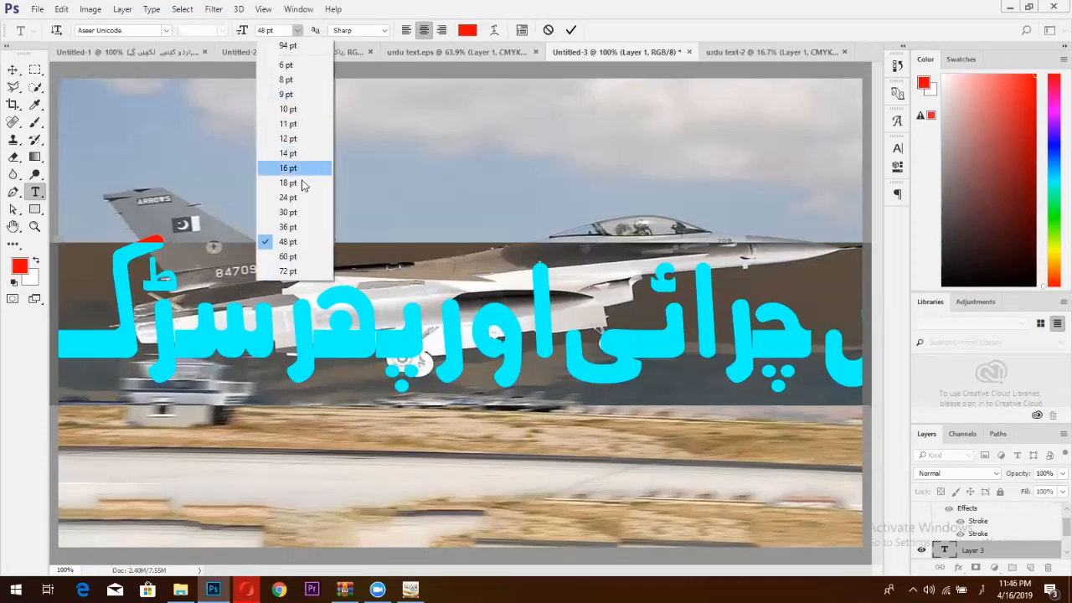
left_click(304, 182)
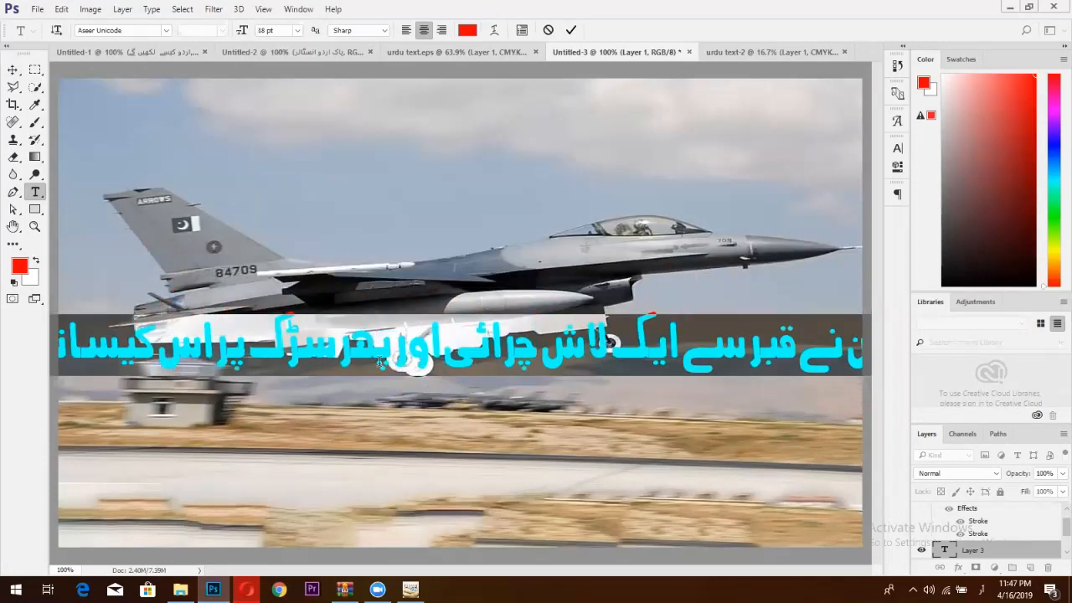
left_click(445, 348)
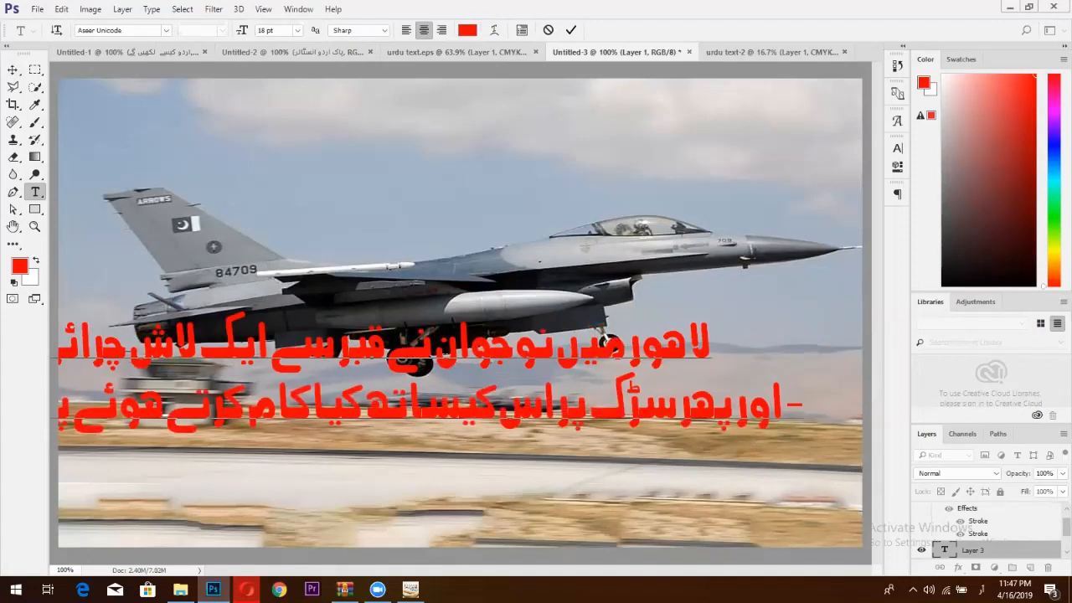
Shift the Urdu headline to the right and shrink it to 14 pt.
left_click(12, 70)
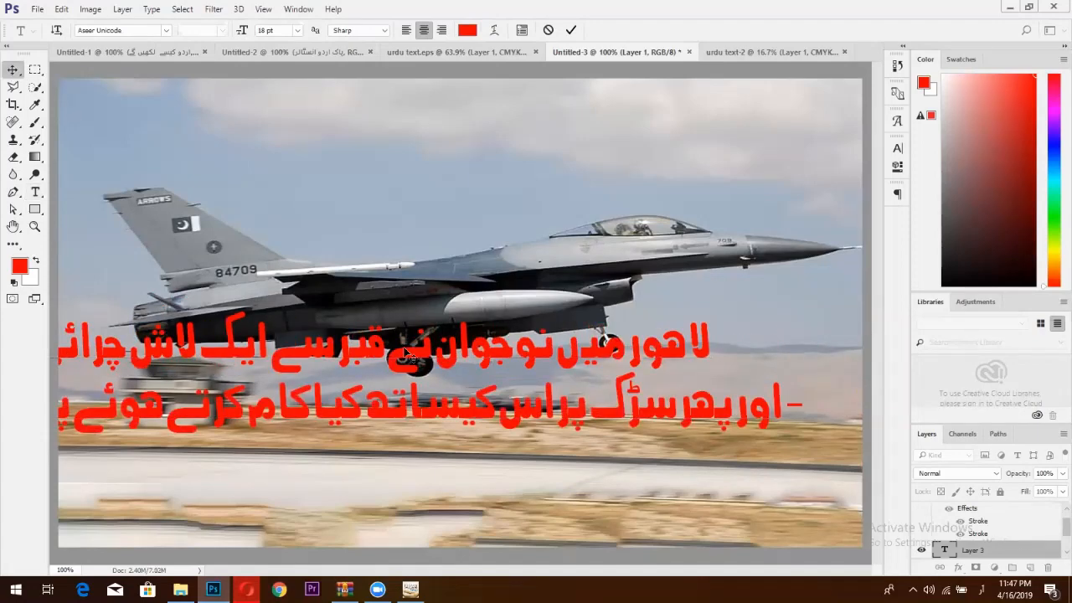
left_click_drag(413, 358, 527, 355)
double_click(943, 549)
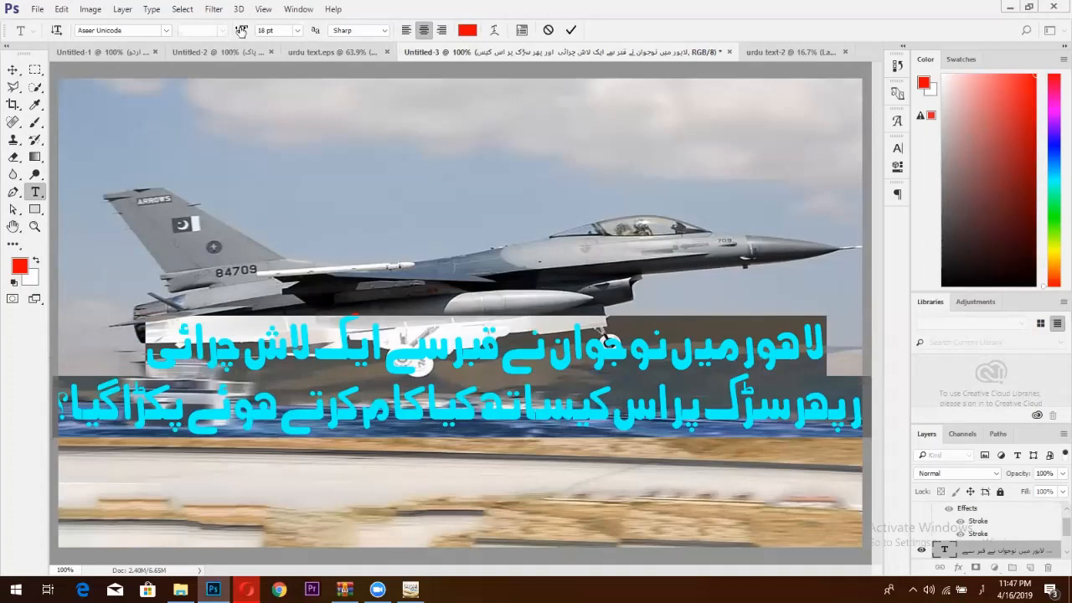
left_click_drag(242, 33, 238, 30)
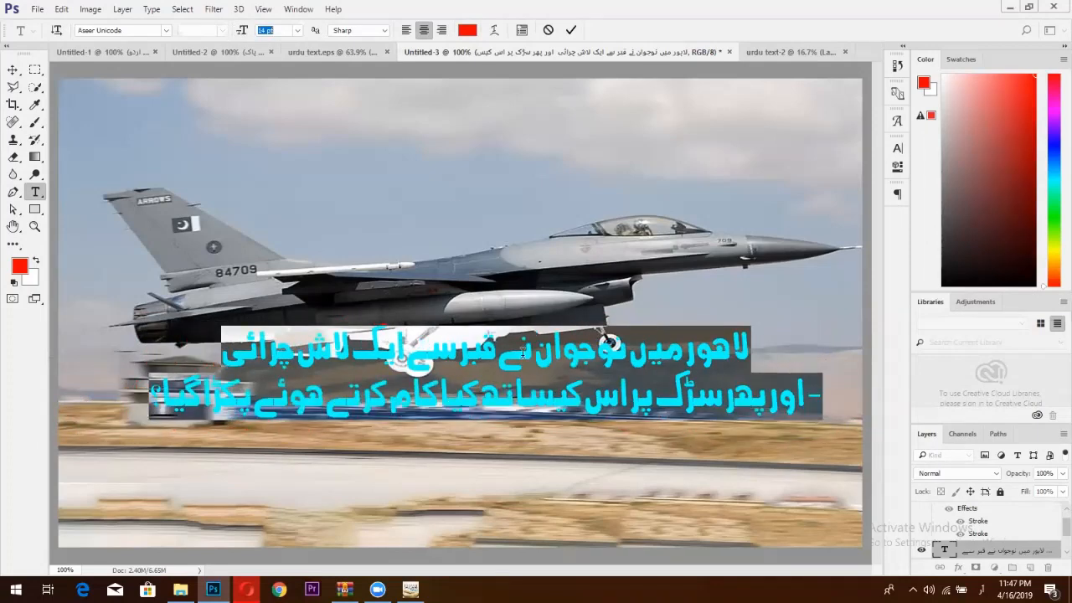
left_click(570, 30)
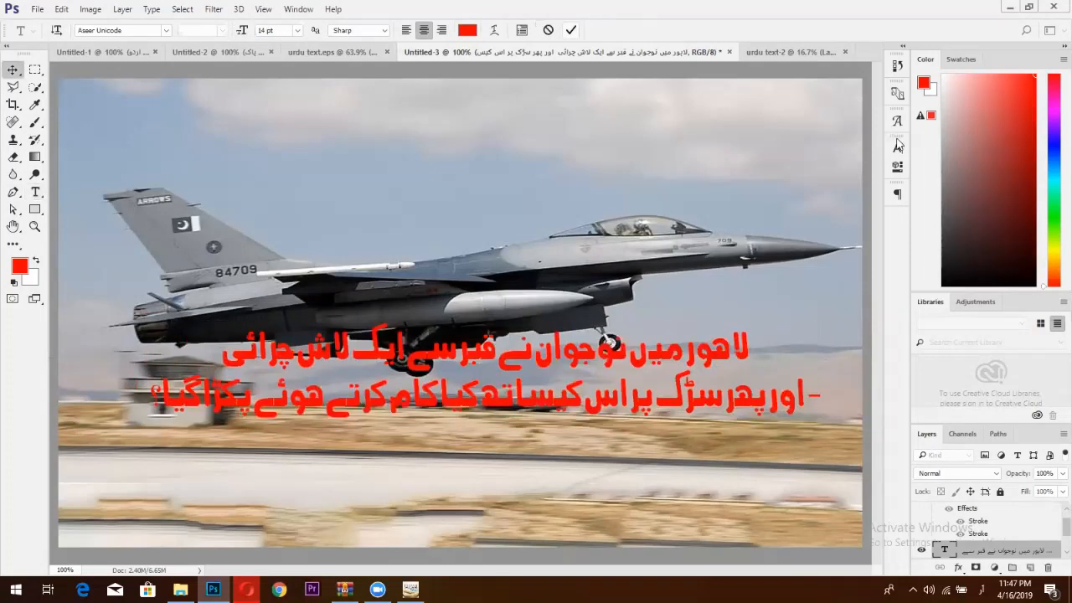
left_click(897, 147)
Set the headline to AlQalam Taj Nastaleeq at 24 pt and nudge it down-left.
left_click(801, 166)
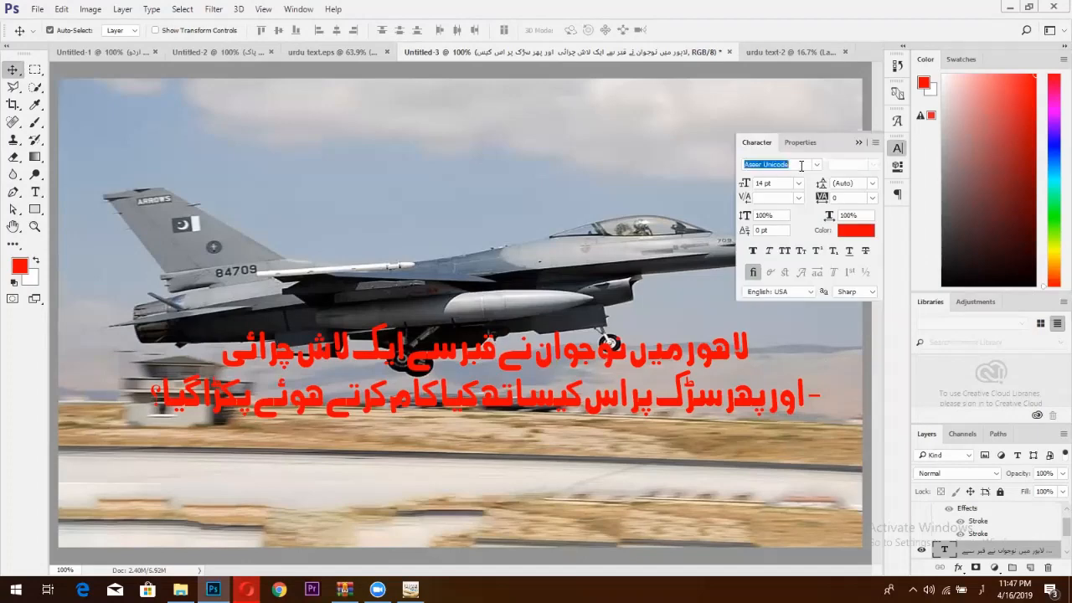
key("BackSpace")
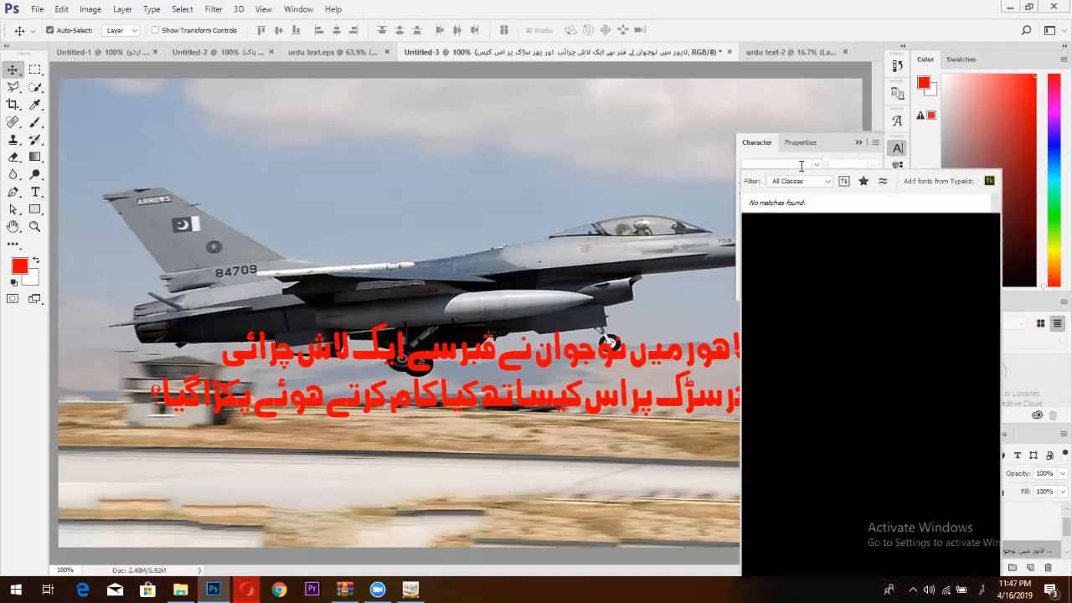
type("al")
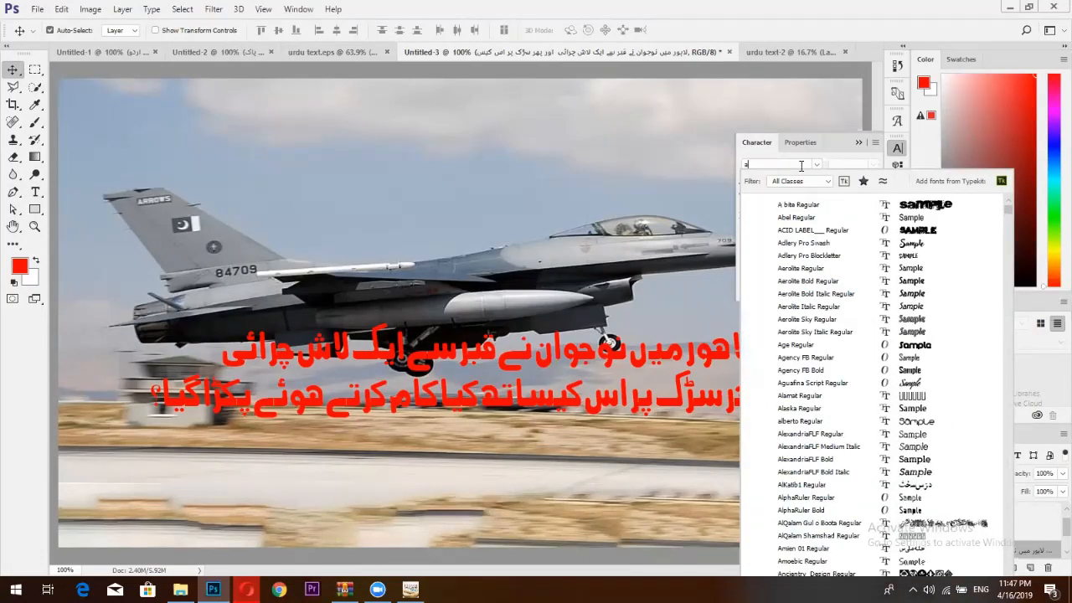
type(" qa")
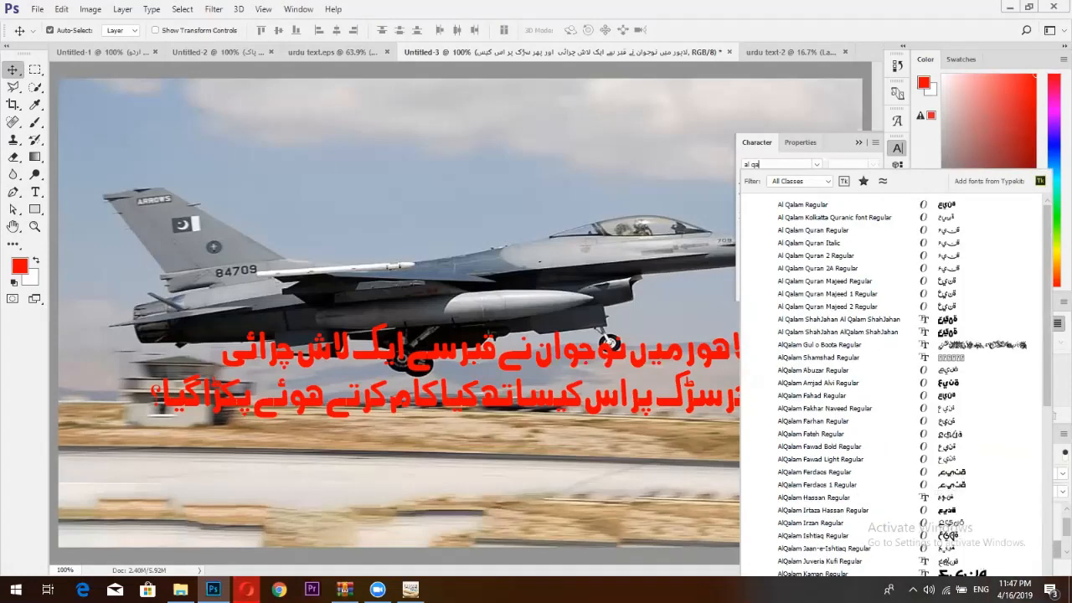
type("lam ta")
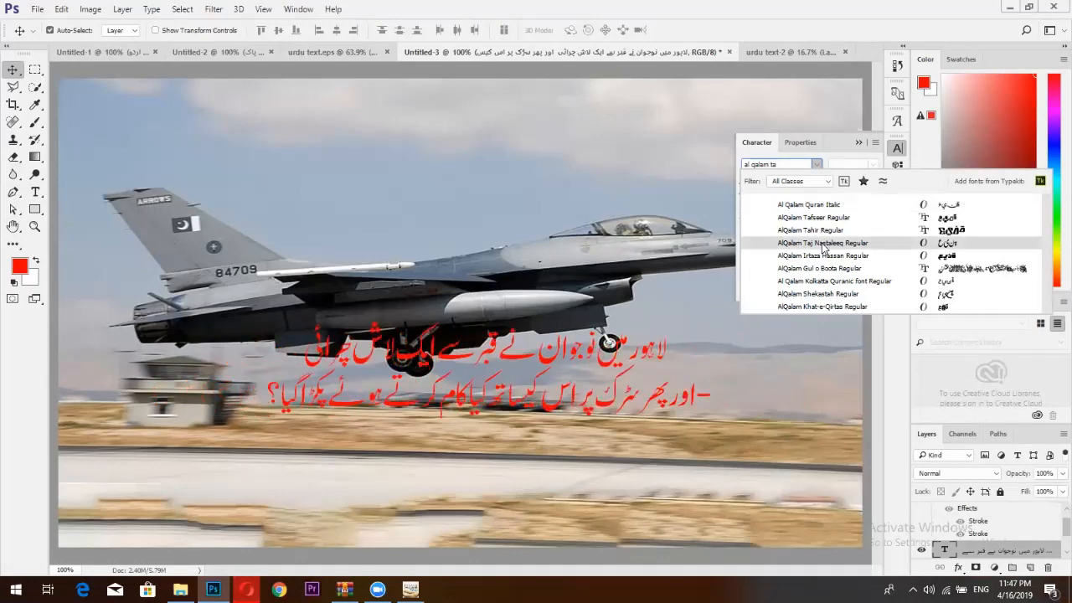
left_click(823, 243)
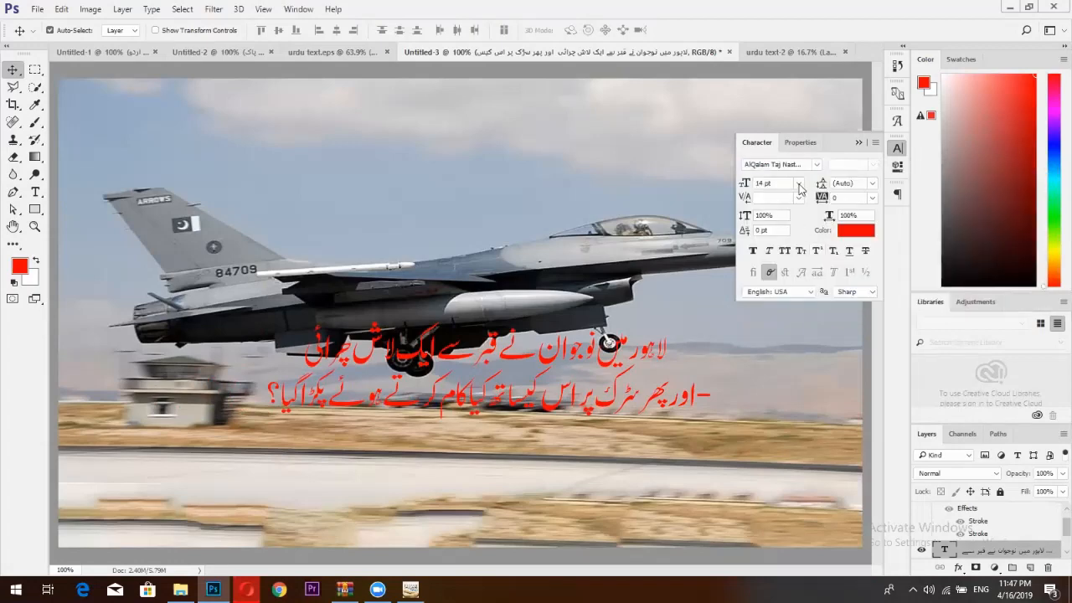
left_click(798, 183)
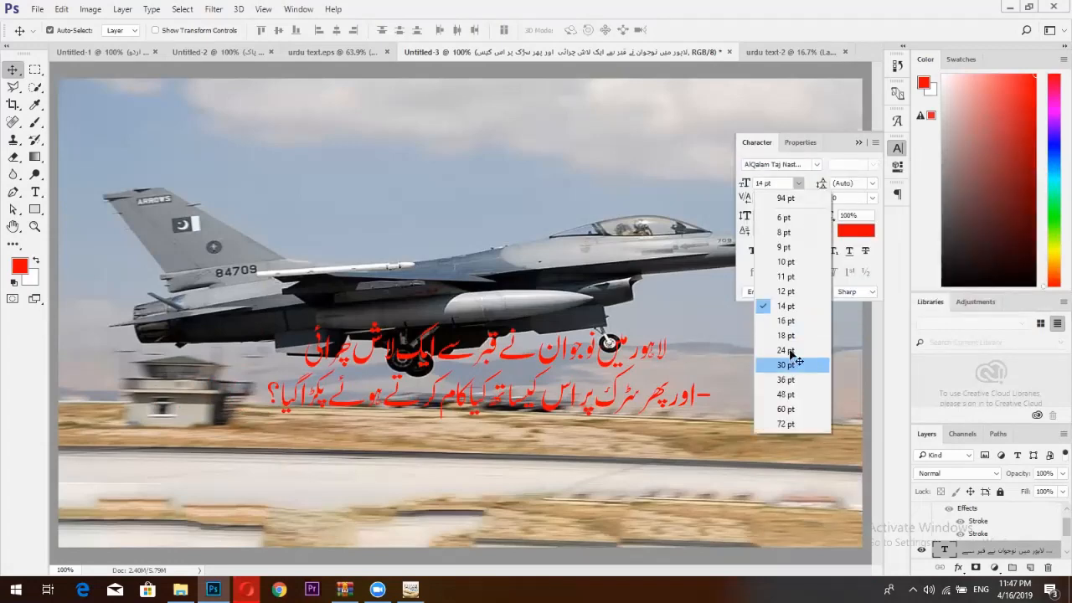
left_click(789, 352)
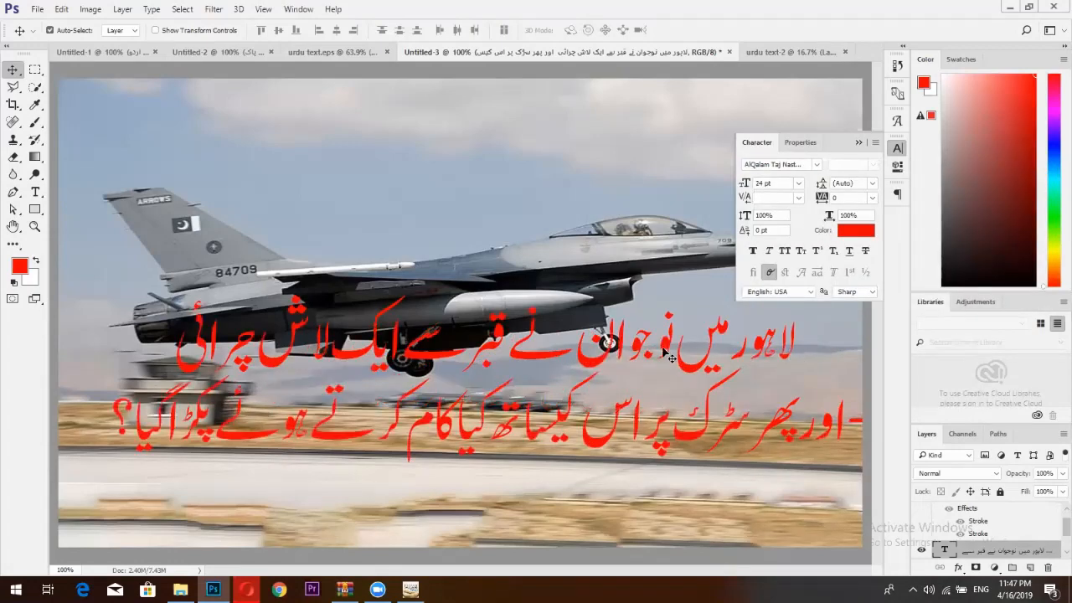
left_click_drag(665, 351, 636, 402)
Delete the stray dash at the end of the second headline line.
left_click(35, 191)
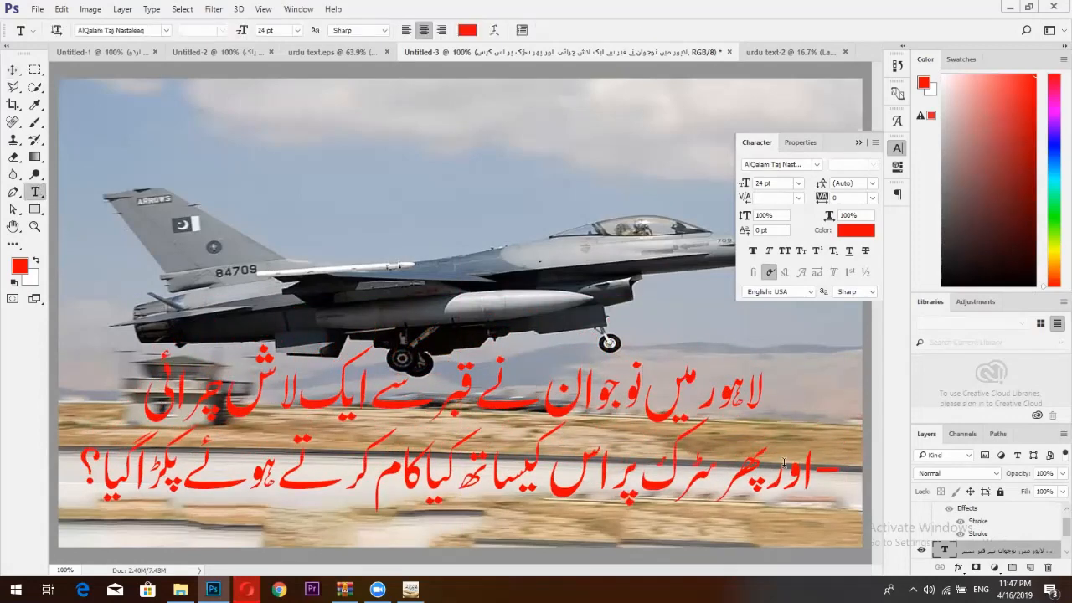
left_click(838, 469)
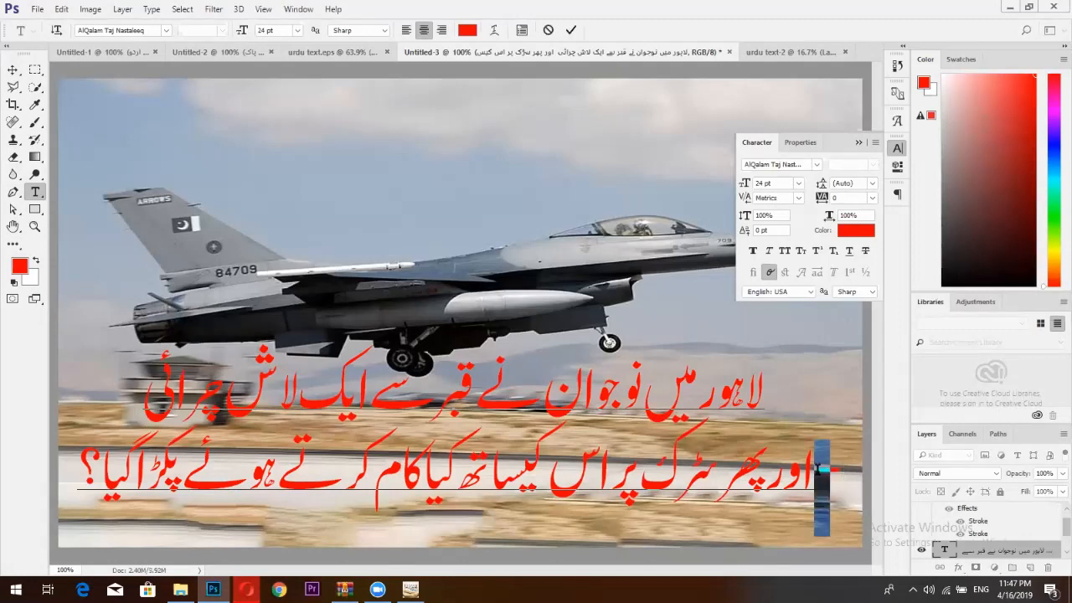
key("BackSpace")
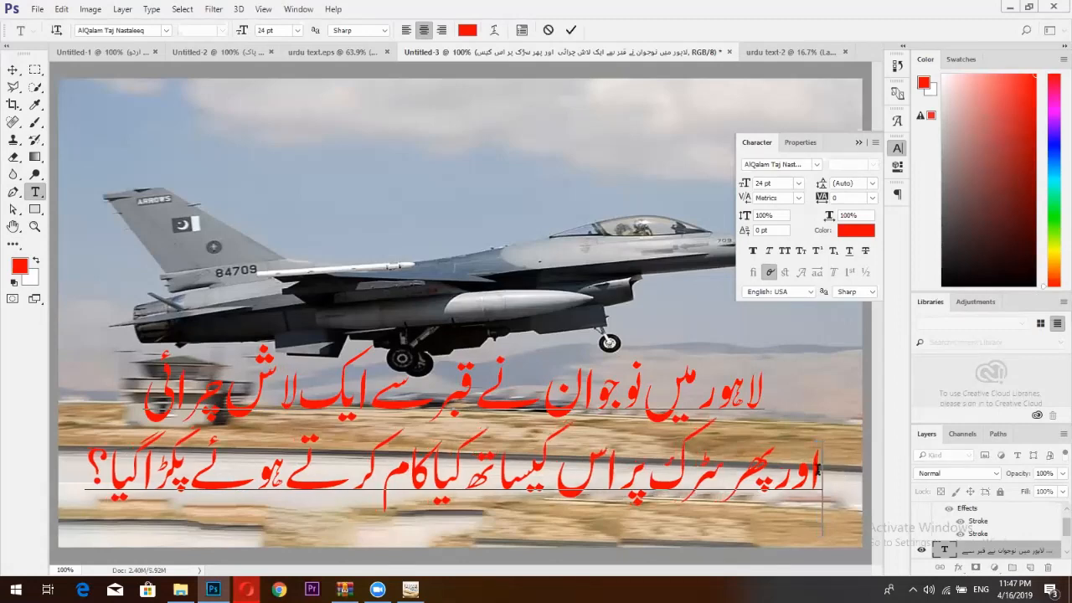
Colour the second Urdu headline line dark navy blue (#0b0079), keeping the first line red.
triple_click(540, 382)
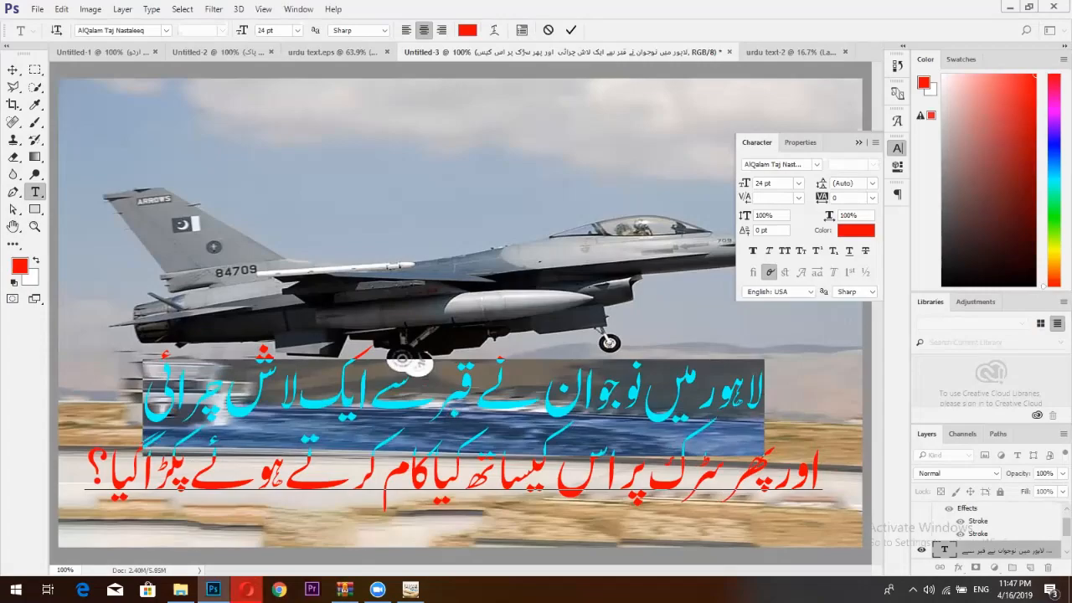
key("alt+Tab")
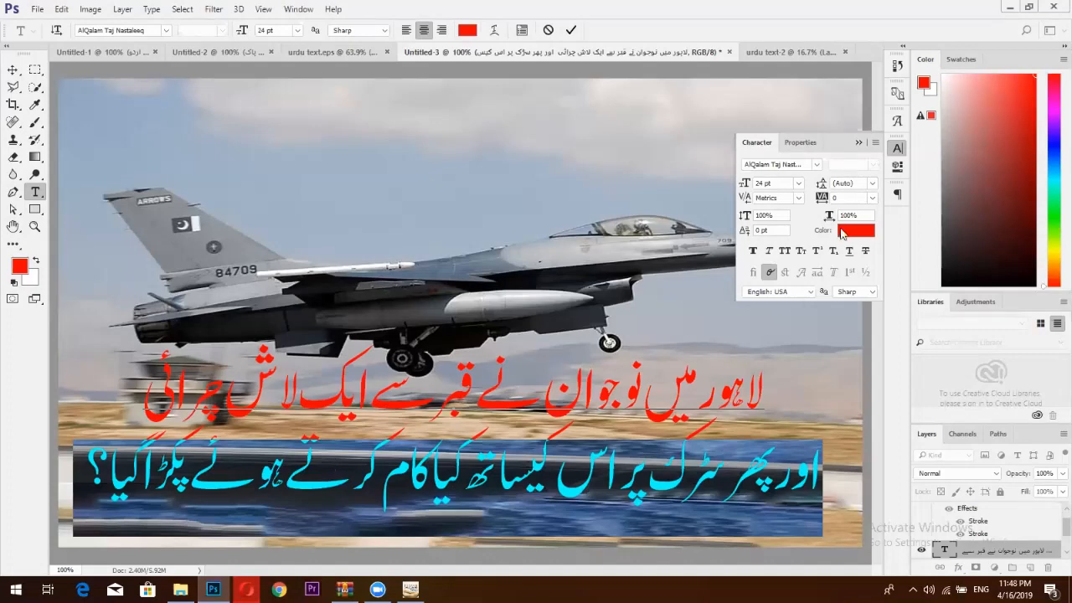
left_click(843, 234)
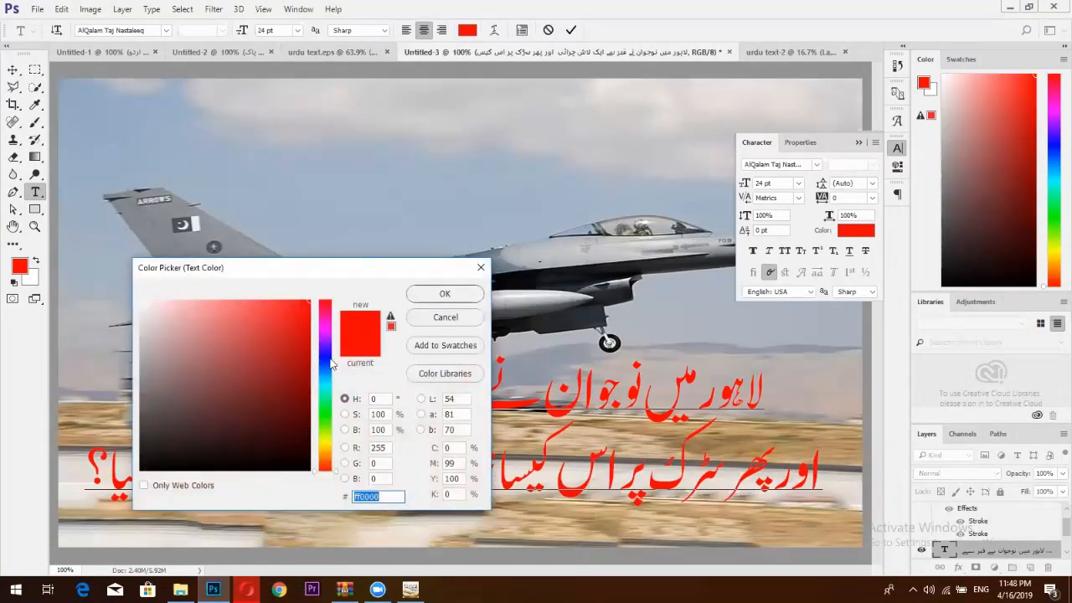
left_click(324, 354)
mouse_move(298, 322)
left_mouse_down()
mouse_move(315, 337)
mouse_move(359, 259)
mouse_move(336, 396)
left_mouse_up()
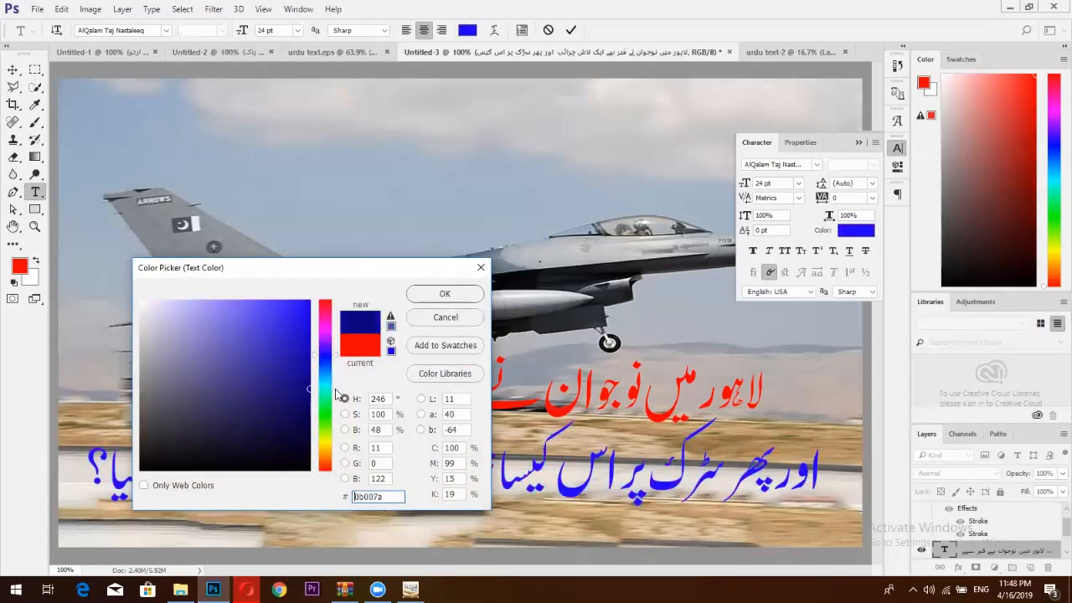
left_click(445, 293)
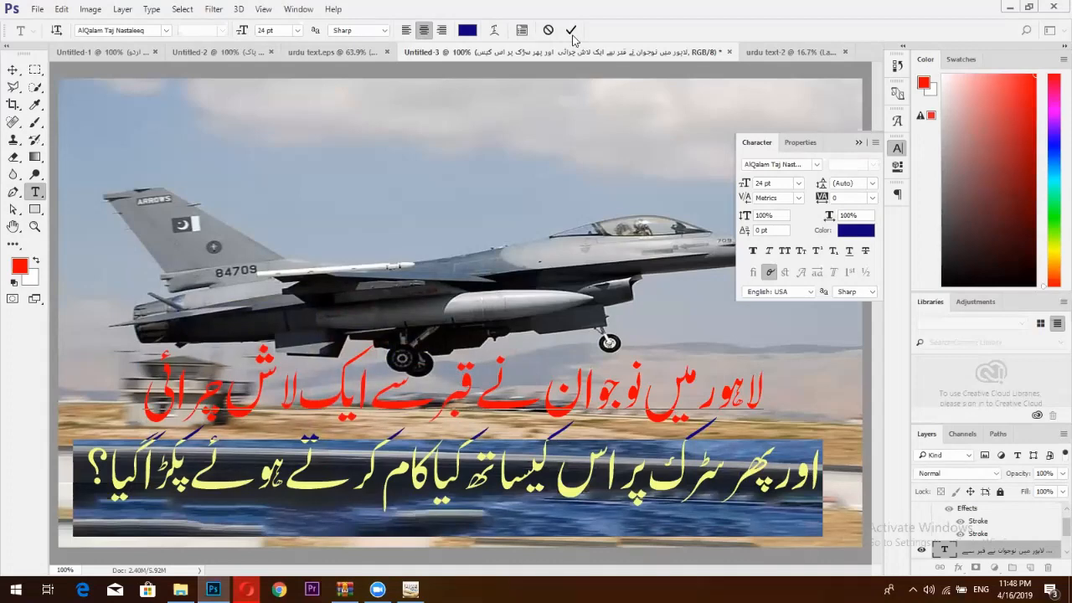
left_click(636, 331)
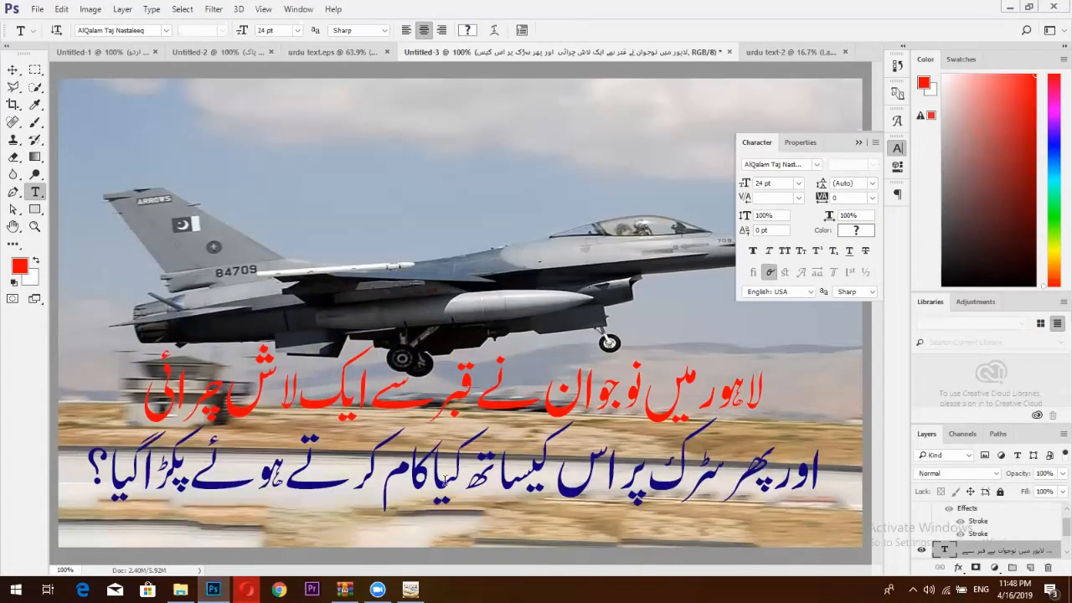
Open the headline layer's Blending Options and turn on a white stroke.
right_click(992, 551)
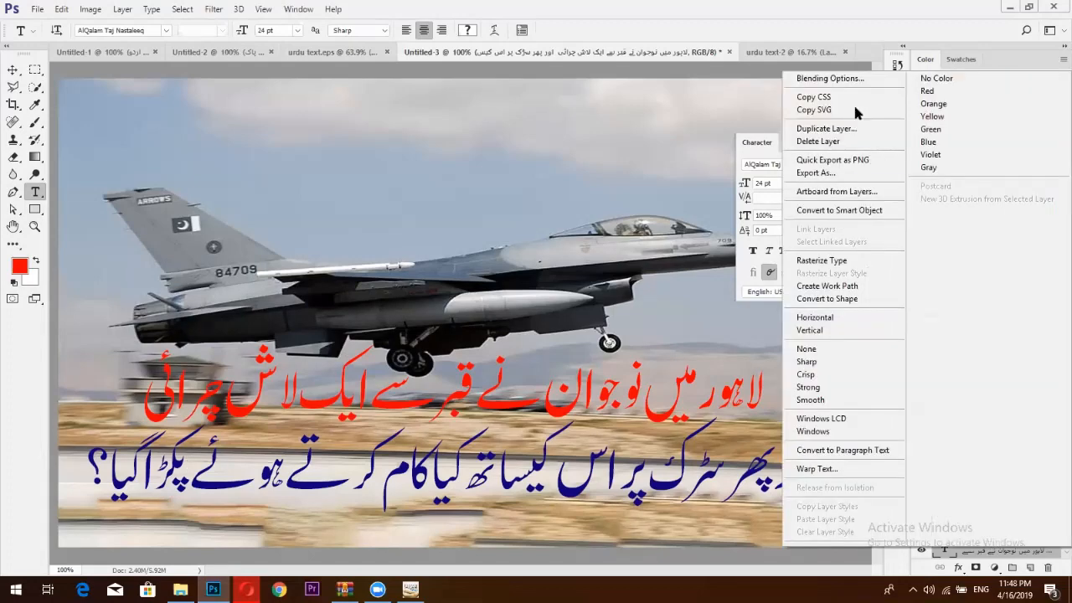
left_click(839, 77)
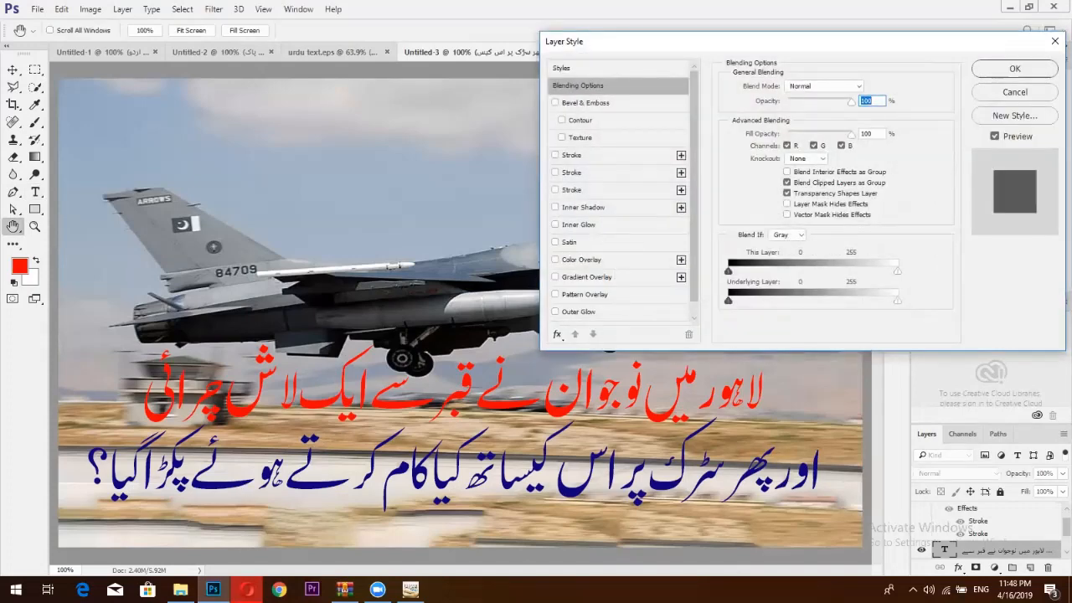
left_click(246, 590)
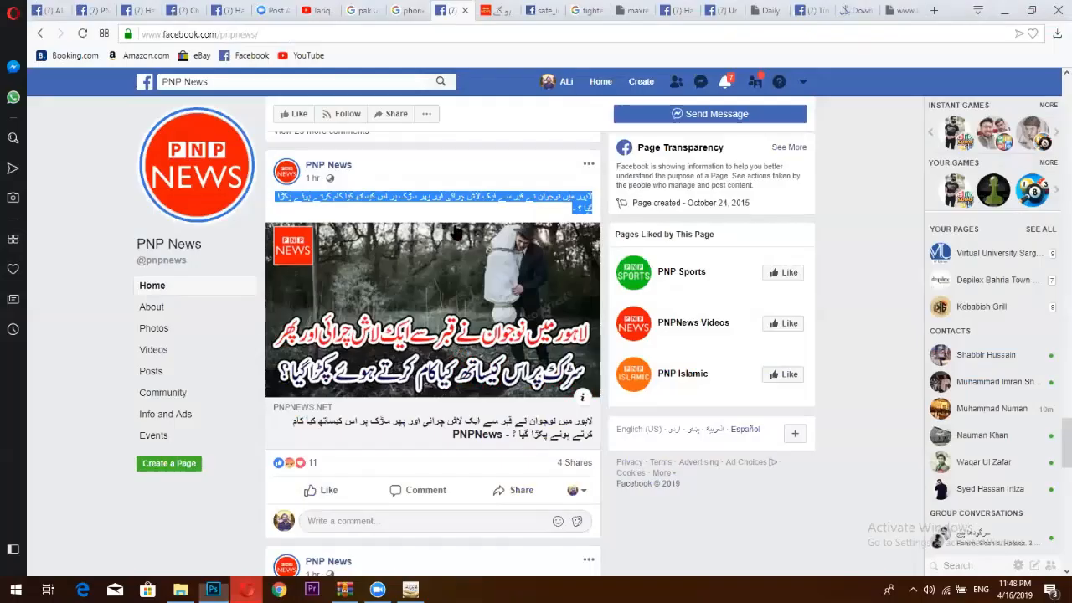
left_click(726, 81)
left_click(730, 81)
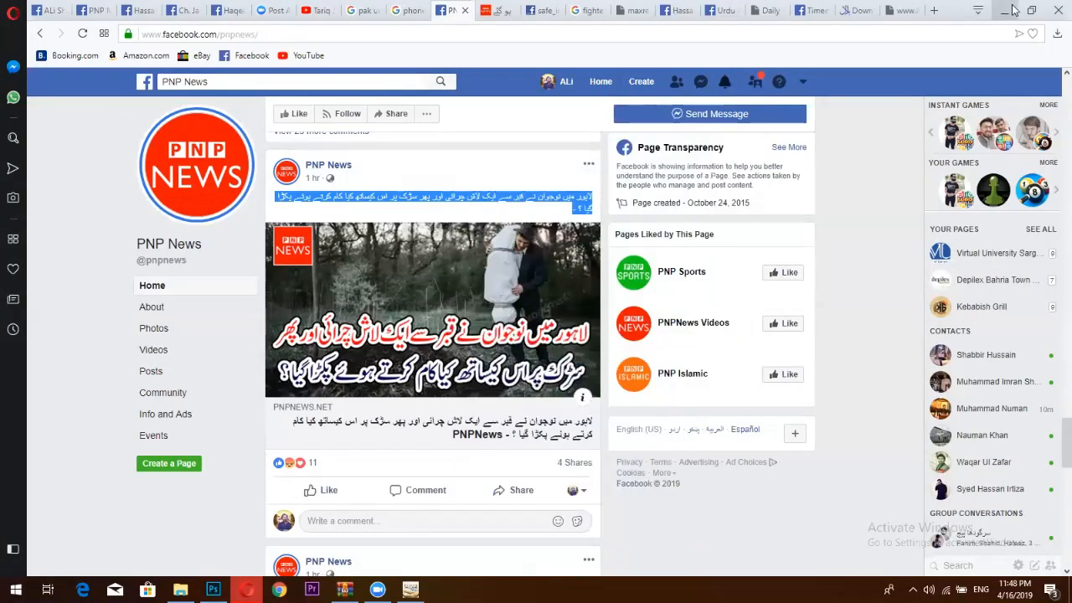
left_click(1012, 10)
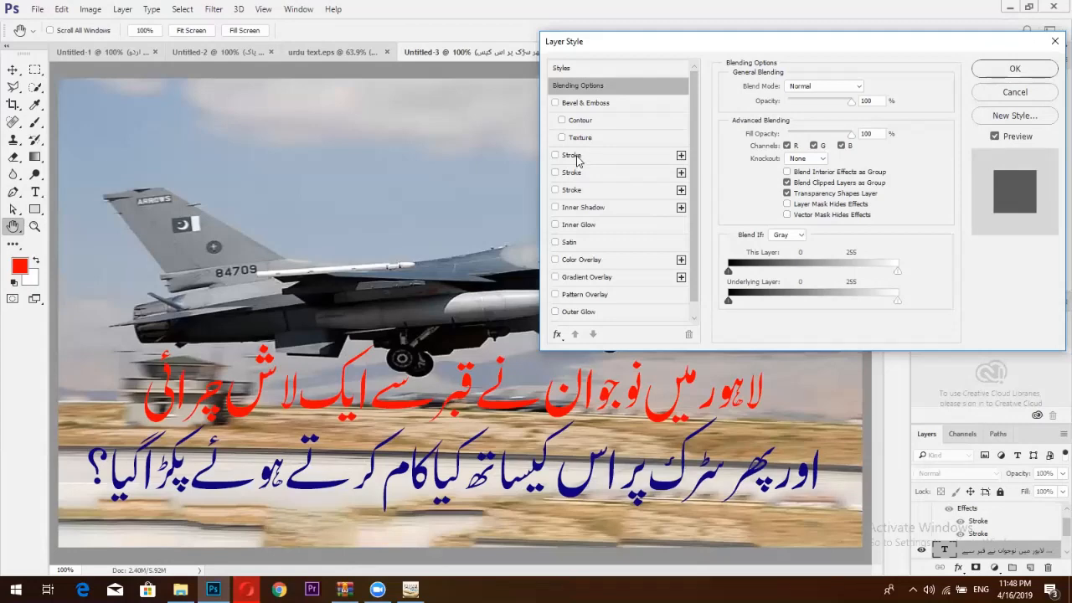
left_click(573, 155)
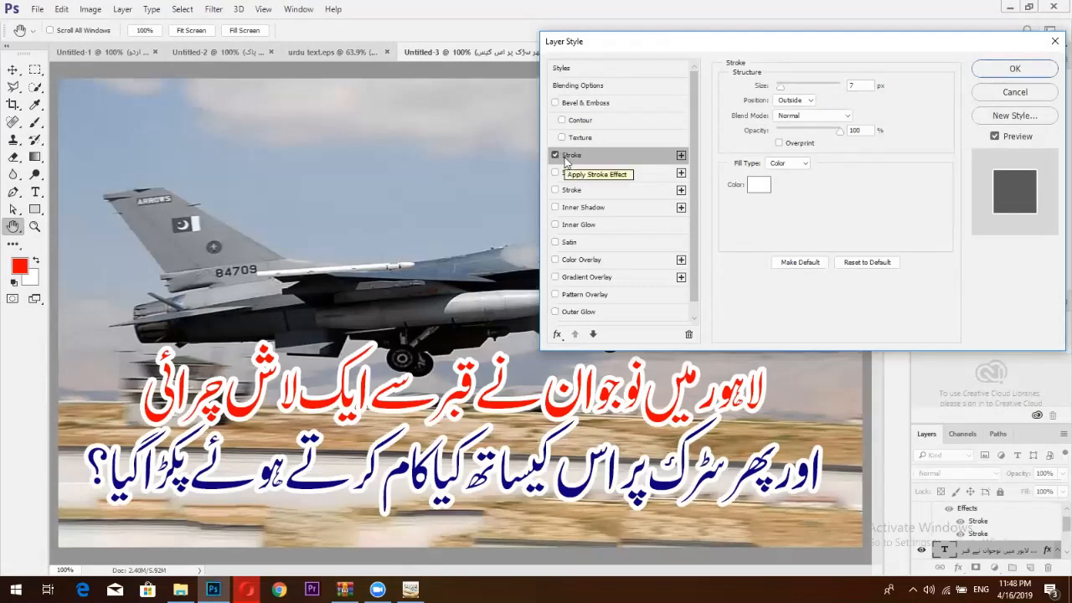
Add a second black 10 px stroke to the headline and apply the layer styles.
left_click(680, 156)
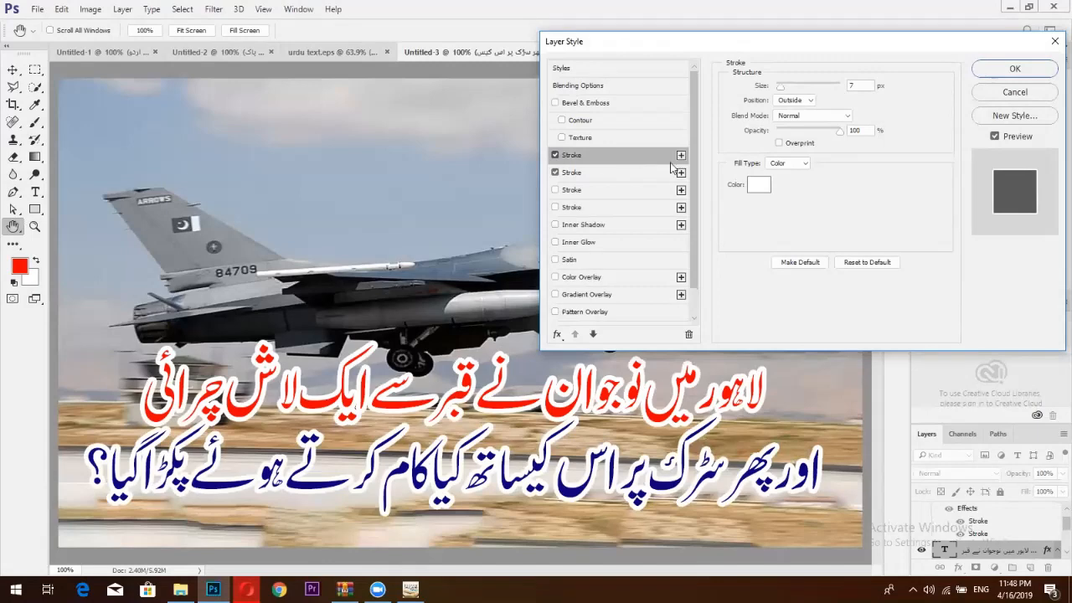
left_click(662, 173)
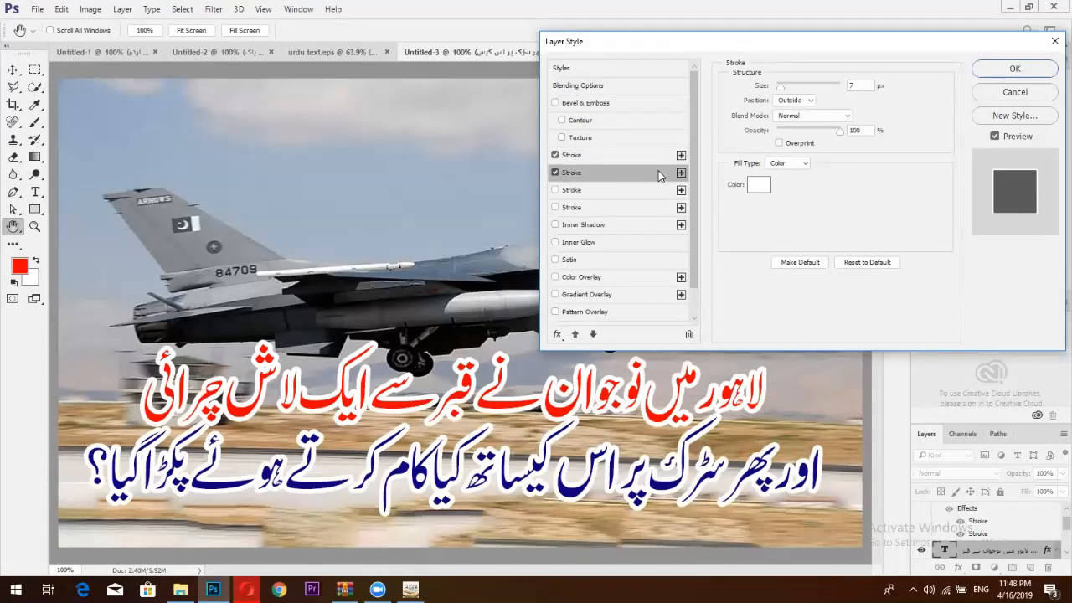
left_click(759, 184)
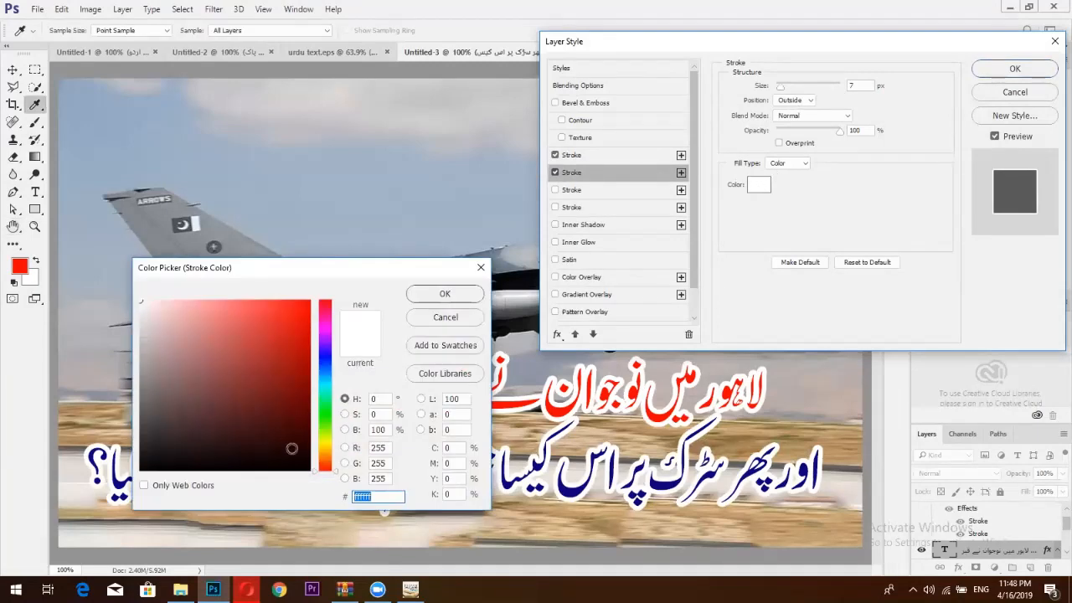
left_click(309, 469)
key("Return")
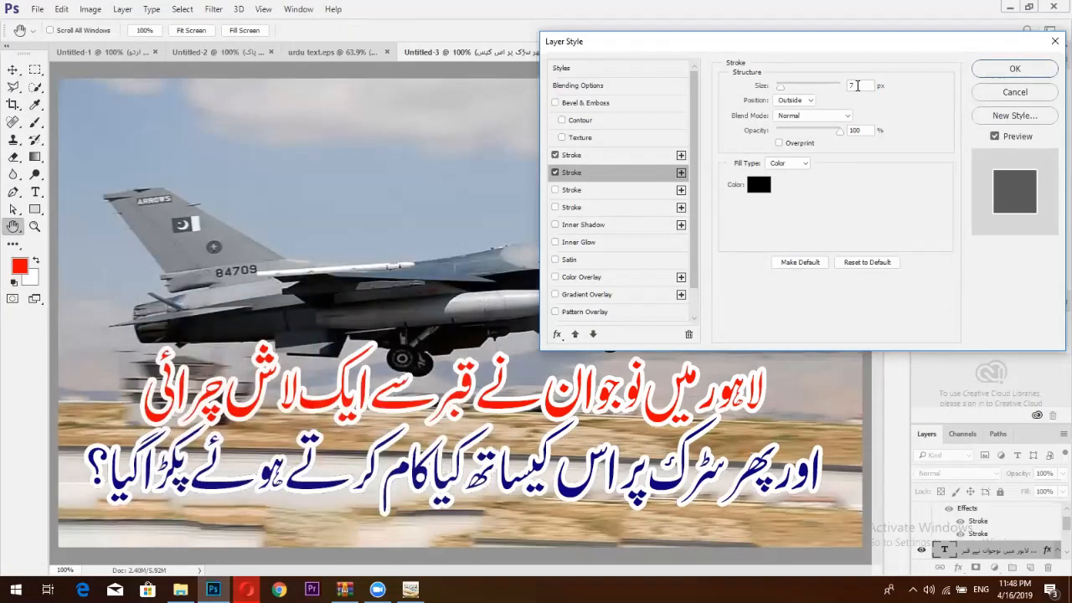
type("10")
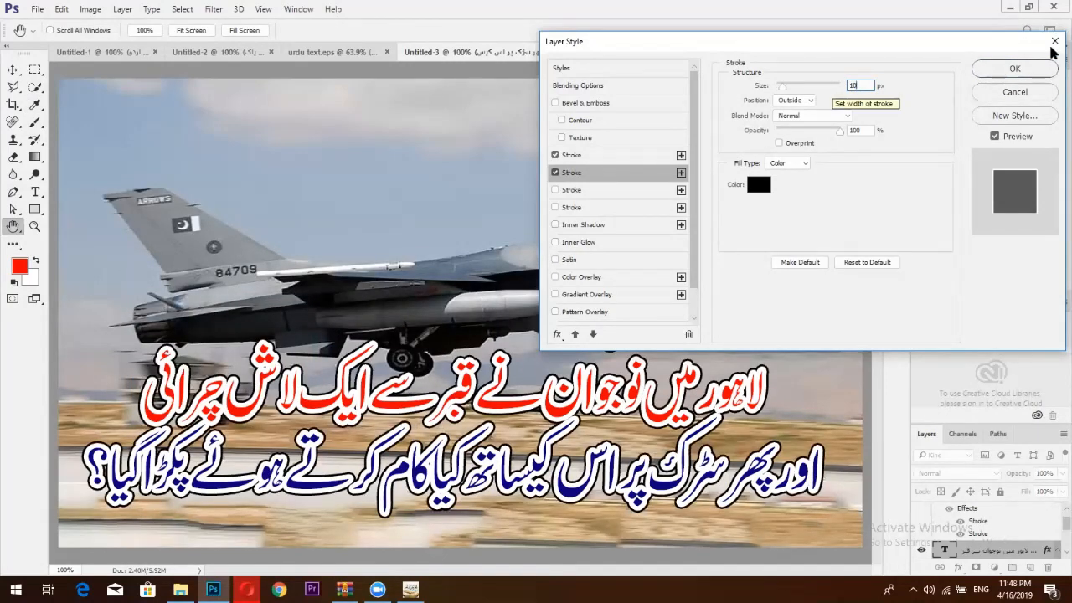
key("Return")
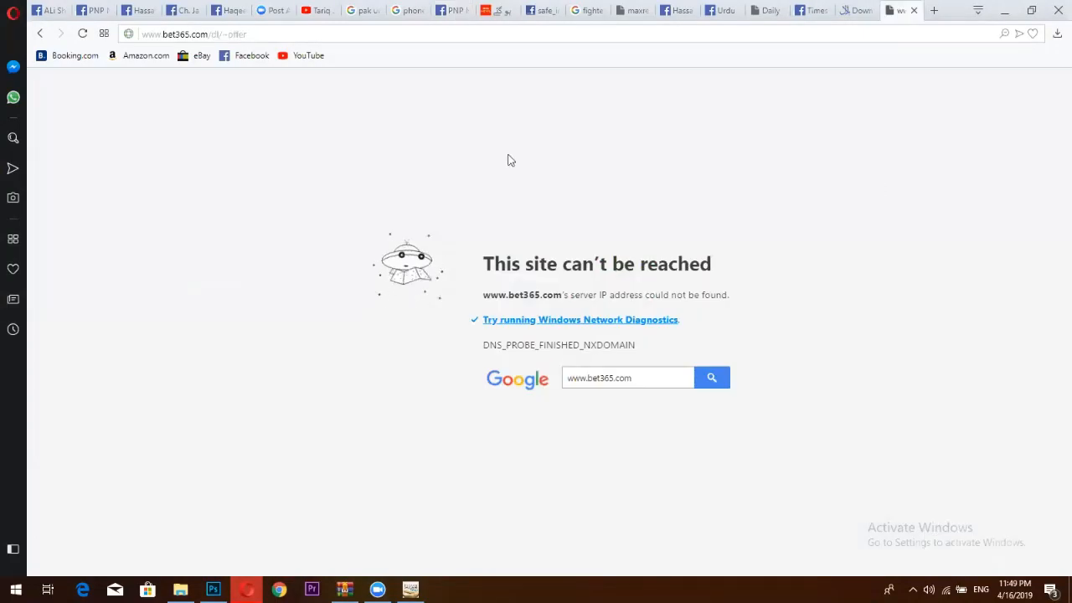
Search Google Images for 'dead body', limited to large images.
left_click(490, 31)
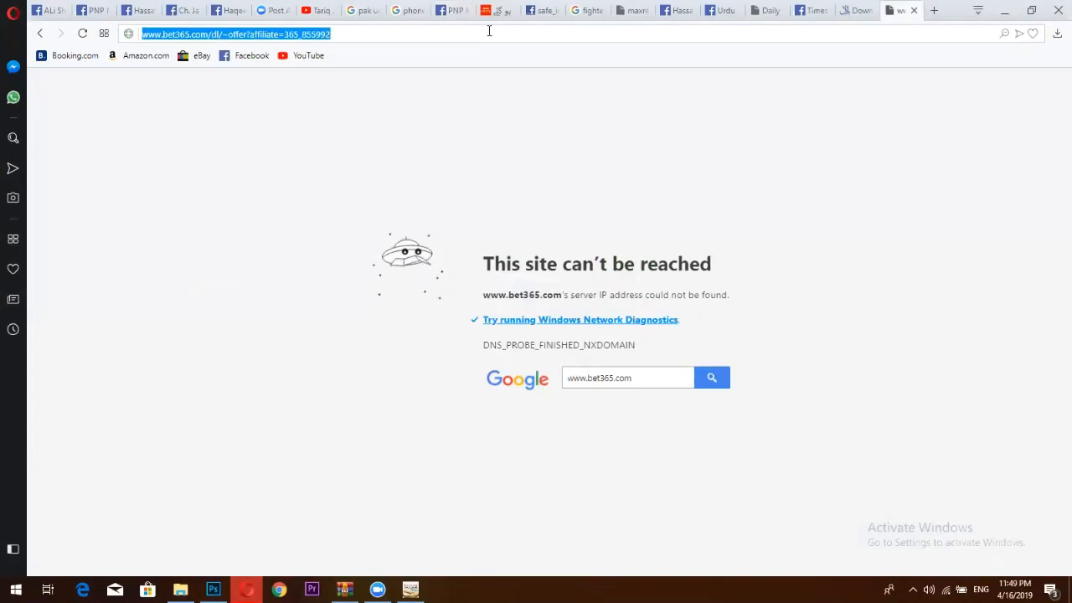
key("BackSpace")
type("de")
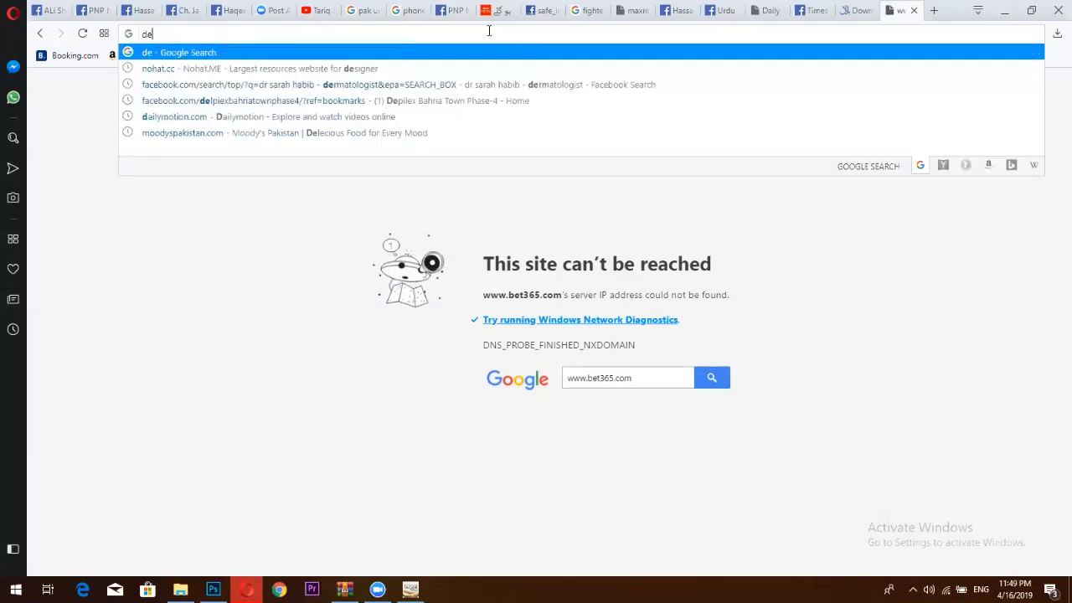
type("ad ")
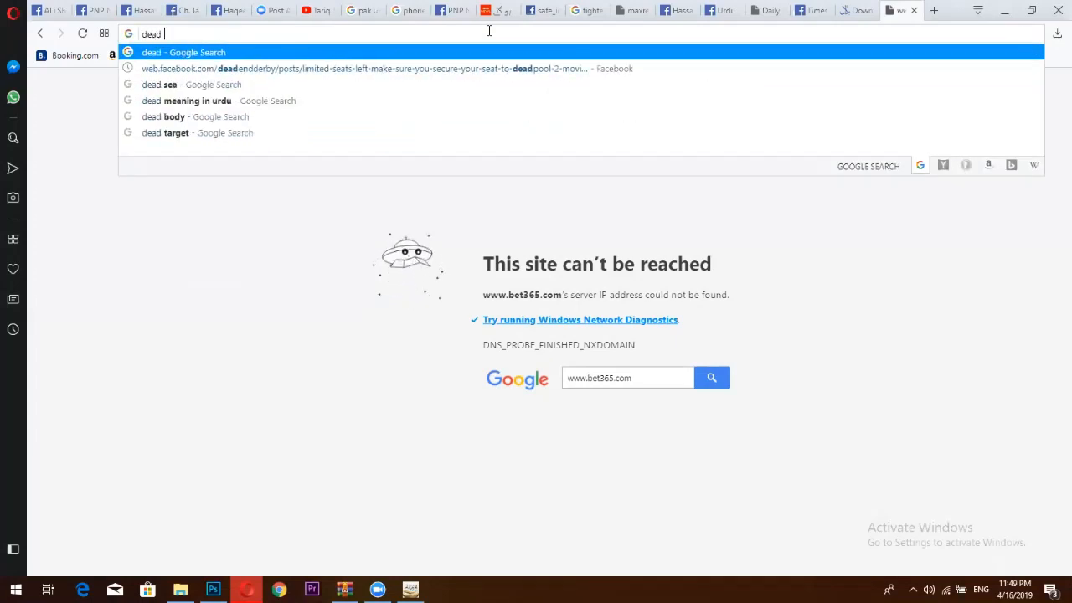
type("body")
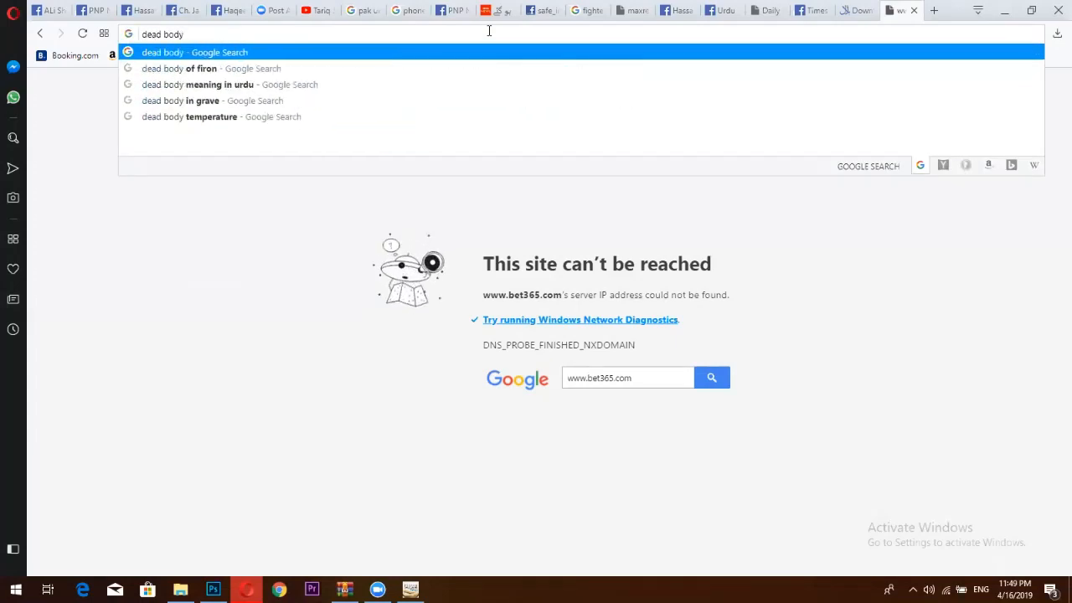
key("Return")
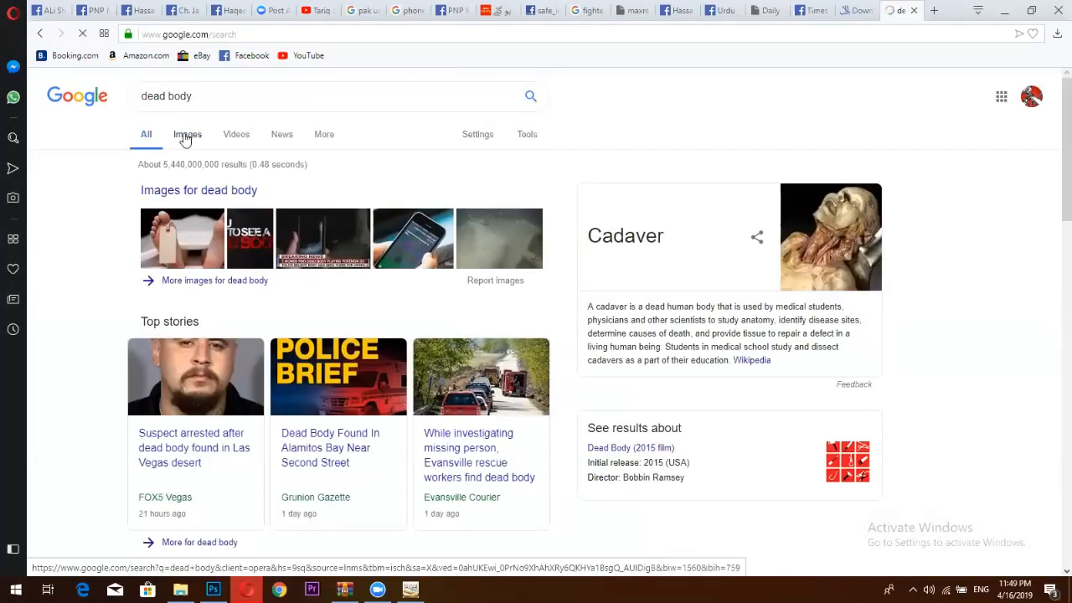
left_click(187, 133)
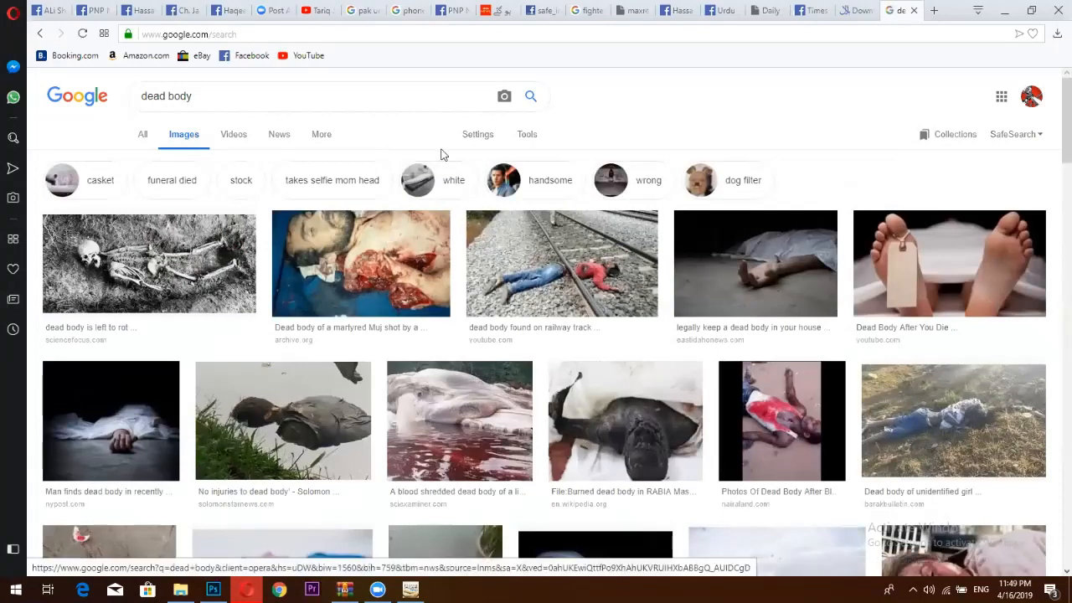
left_click(533, 137)
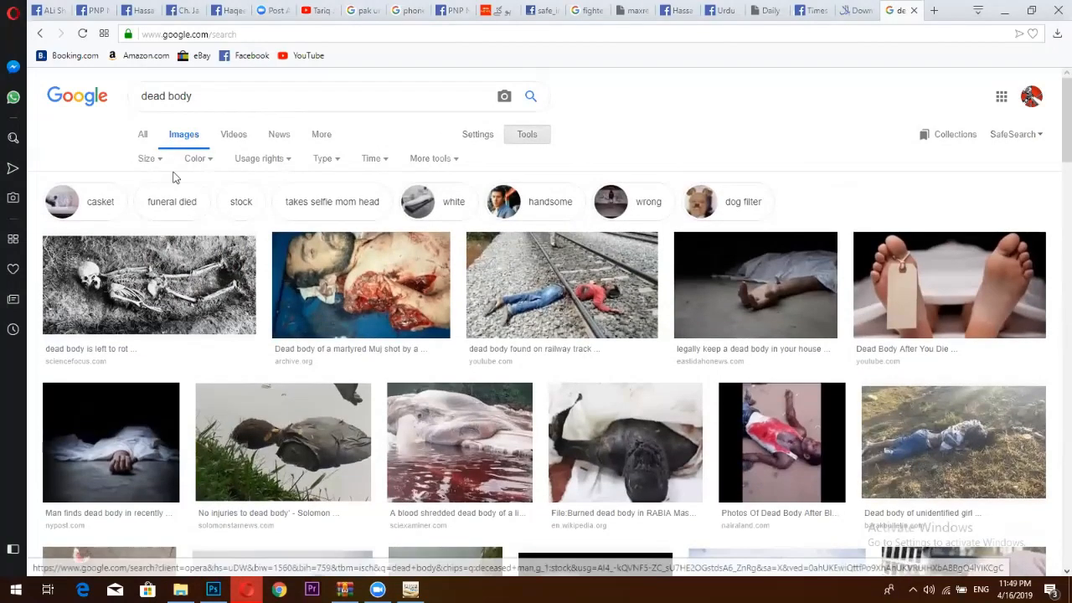
left_click(150, 159)
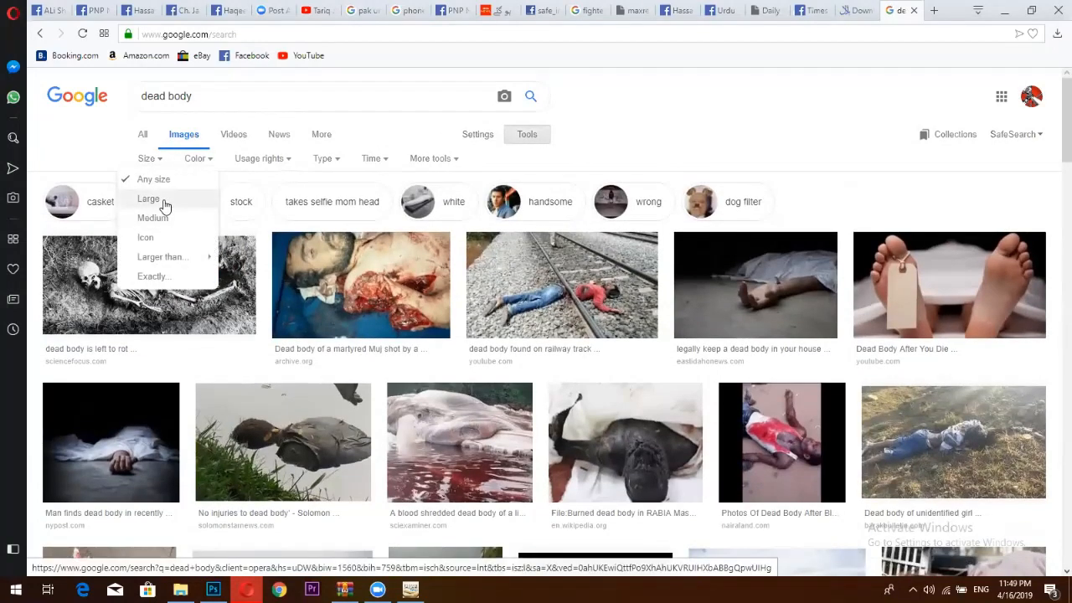
left_click(164, 203)
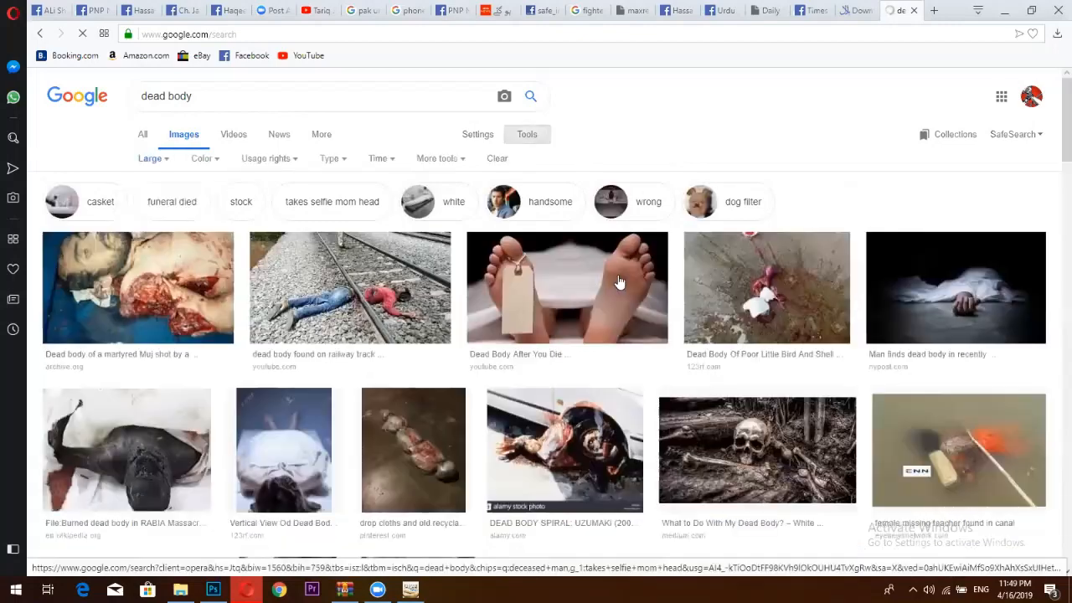
Scroll through the results and open the preview of the tagged-feet photo.
scroll(618, 281, "down", 2)
scroll(618, 282, "down", 6)
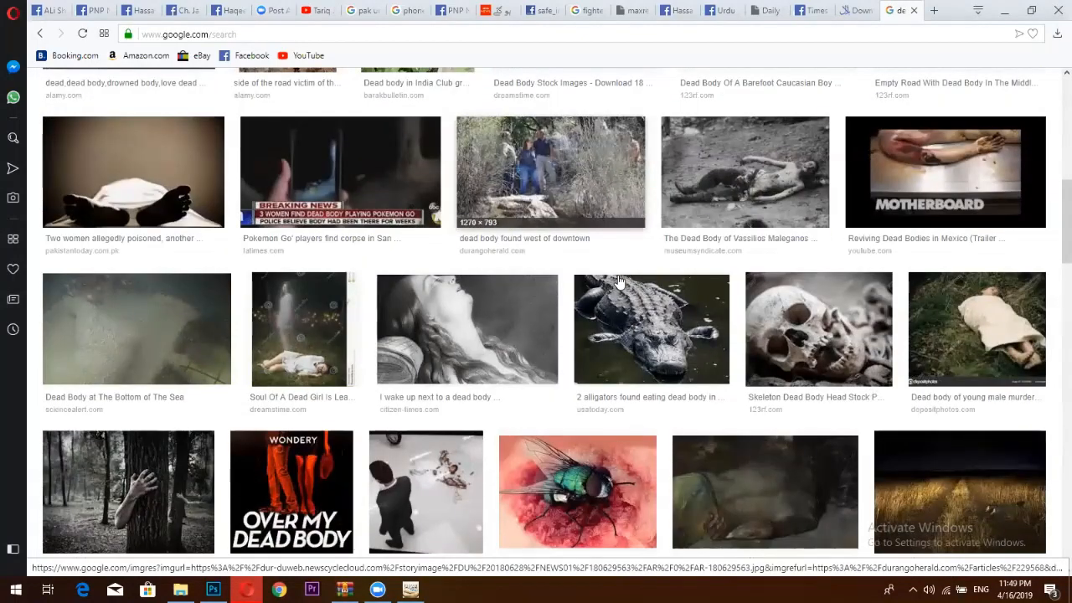
scroll(618, 281, "down", 2)
scroll(618, 275, "down", 1)
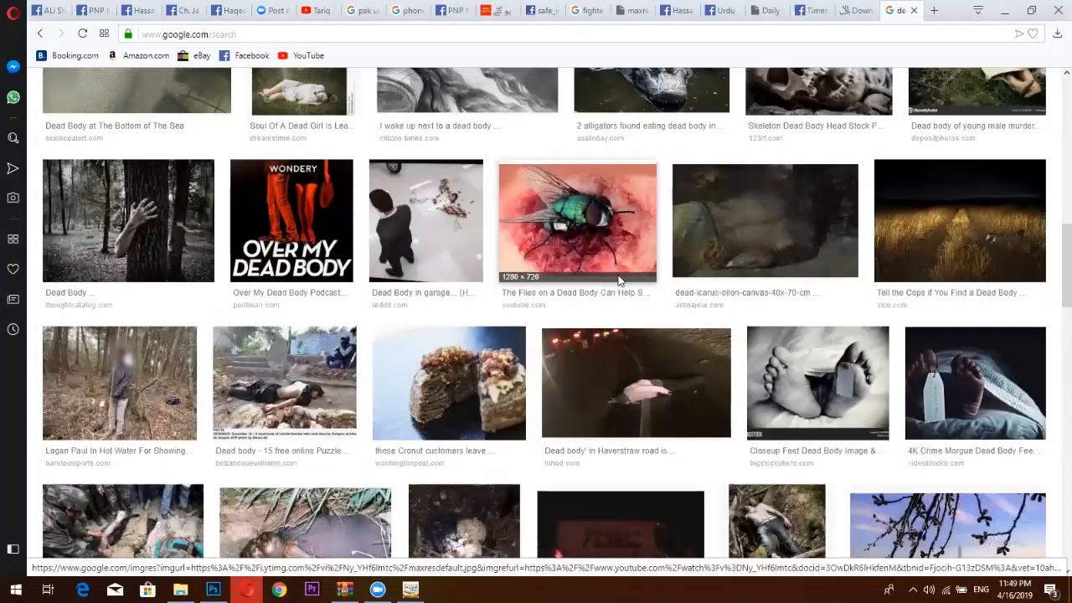
scroll(512, 293, "down", 2)
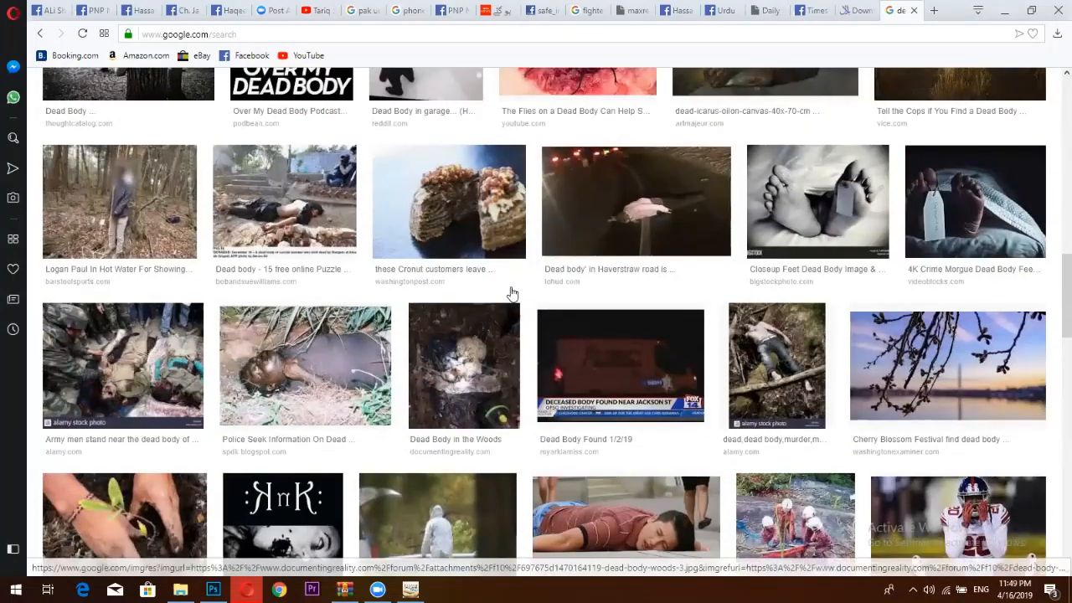
scroll(512, 293, "down", 2)
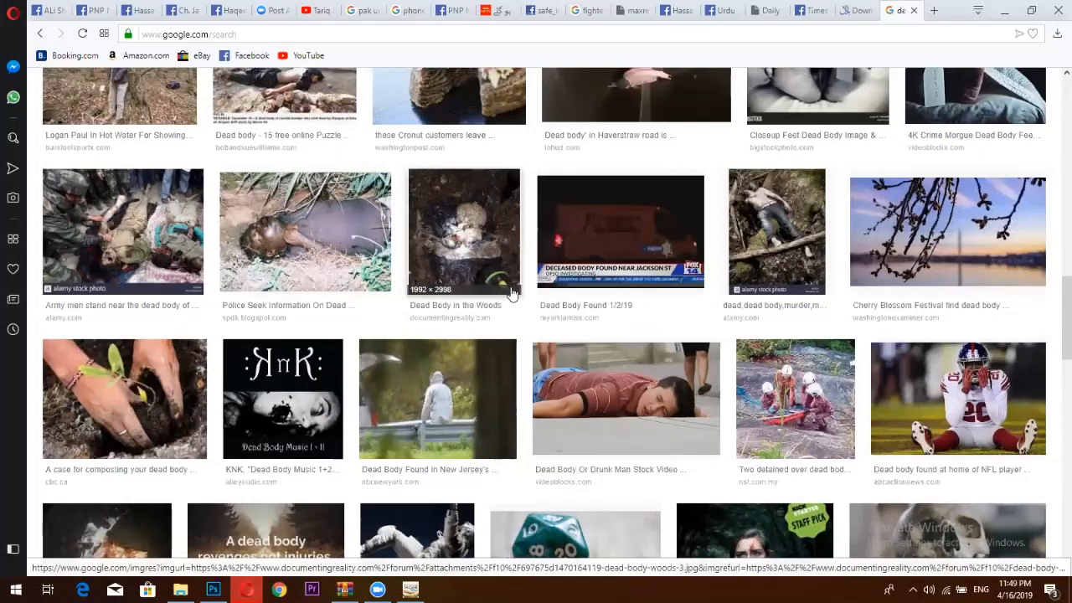
scroll(513, 293, "down", 2)
scroll(512, 293, "down", 2)
scroll(512, 293, "up", 15)
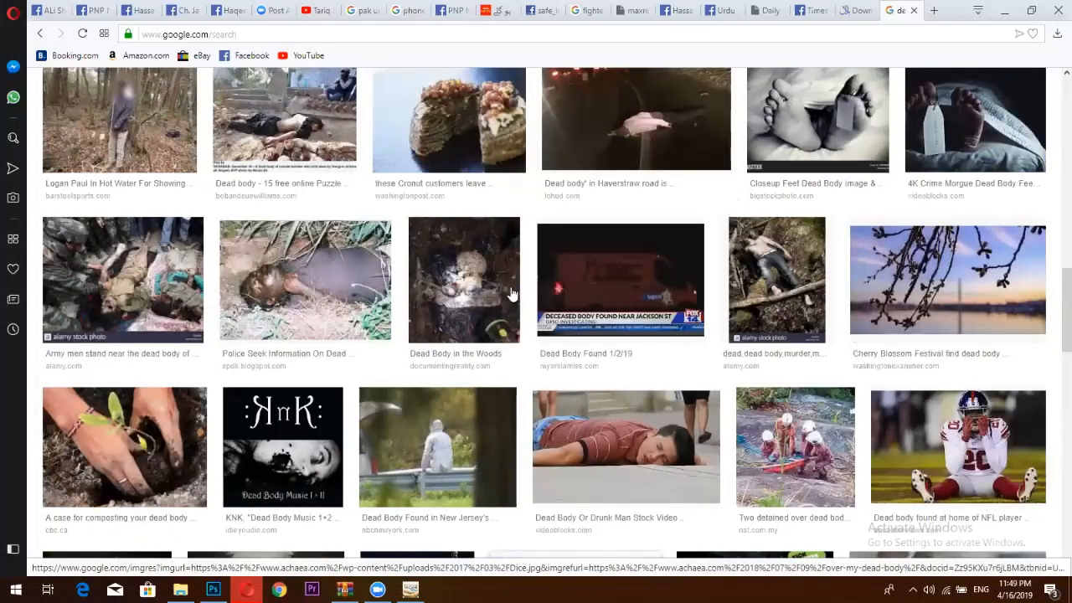
scroll(594, 240, "up", 2)
scroll(592, 230, "down", 2)
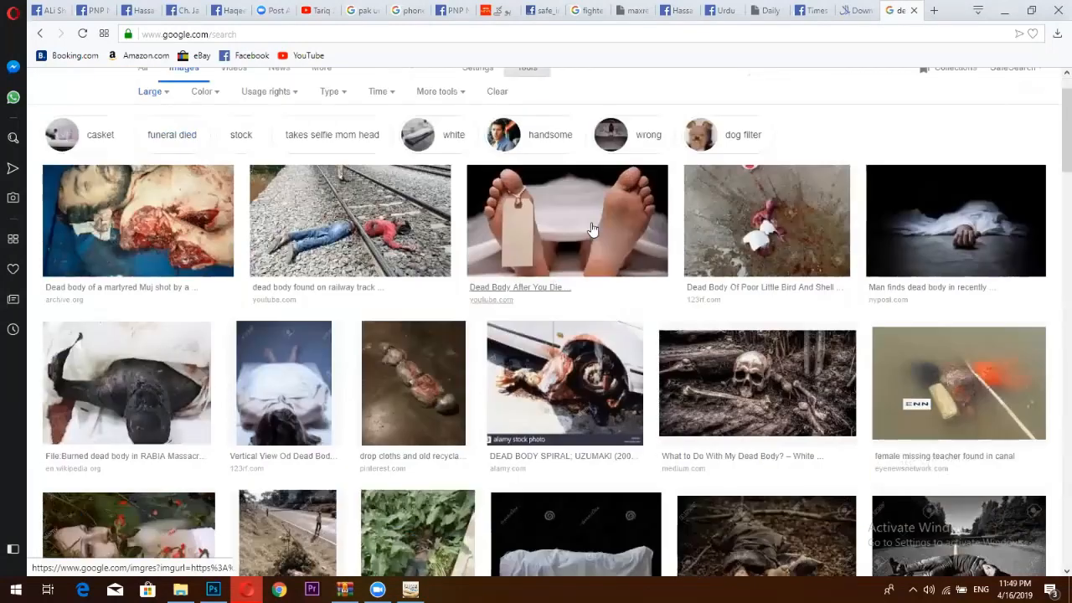
left_click(591, 228)
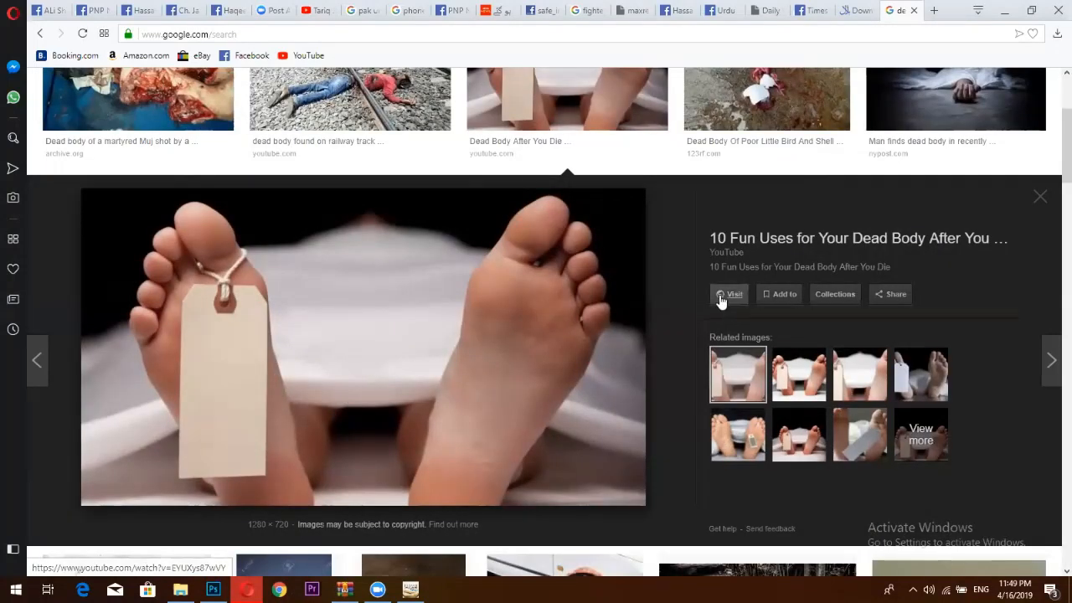
Open the full-size feet image in a new tab and copy it.
right_click(395, 304)
left_click(482, 455)
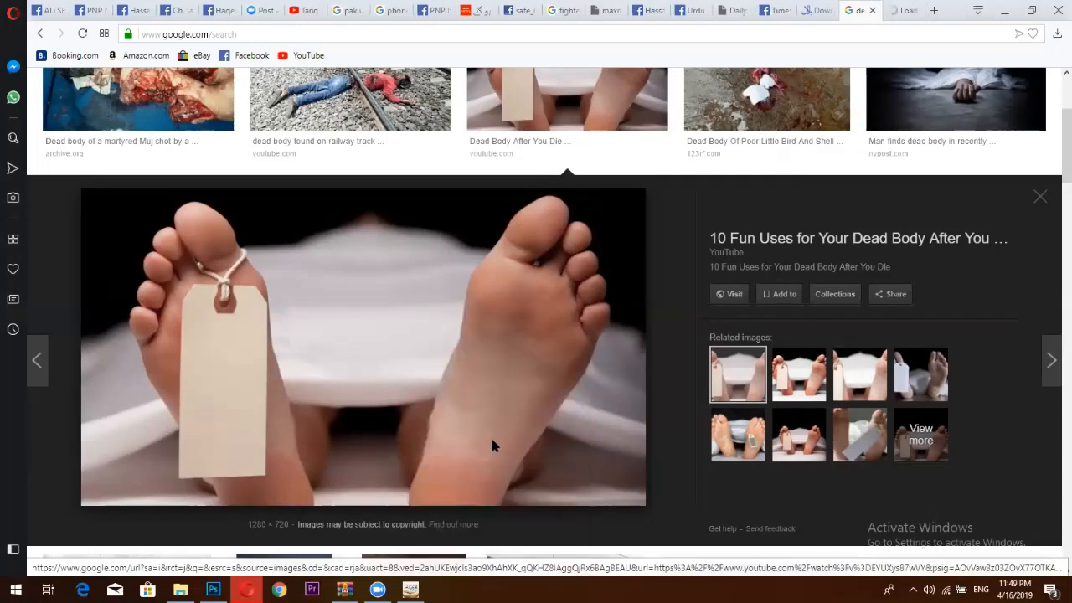
left_click(906, 10)
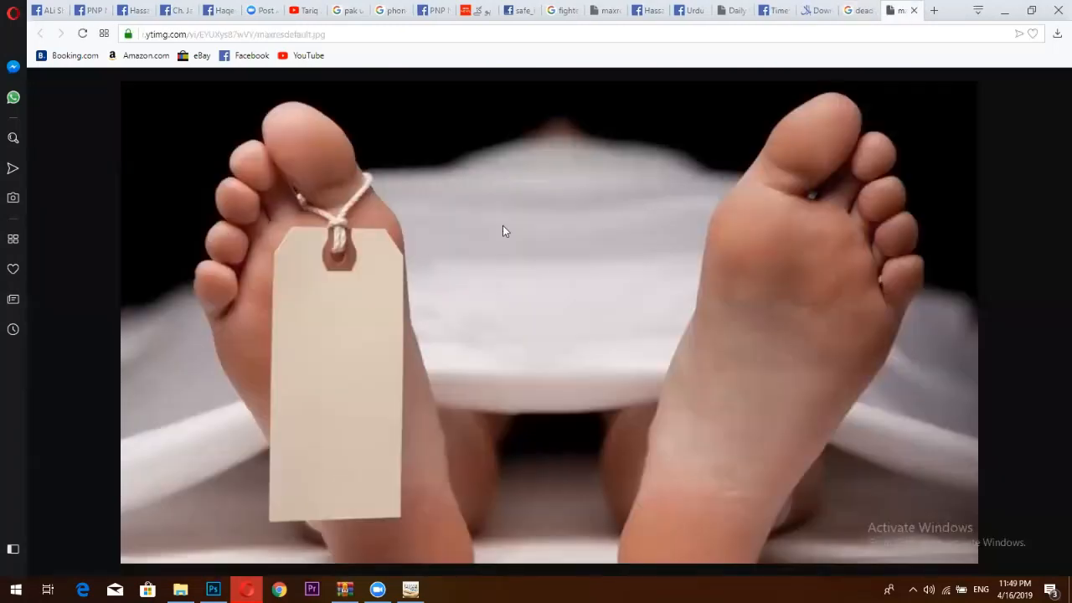
right_click(503, 229)
left_click(532, 254)
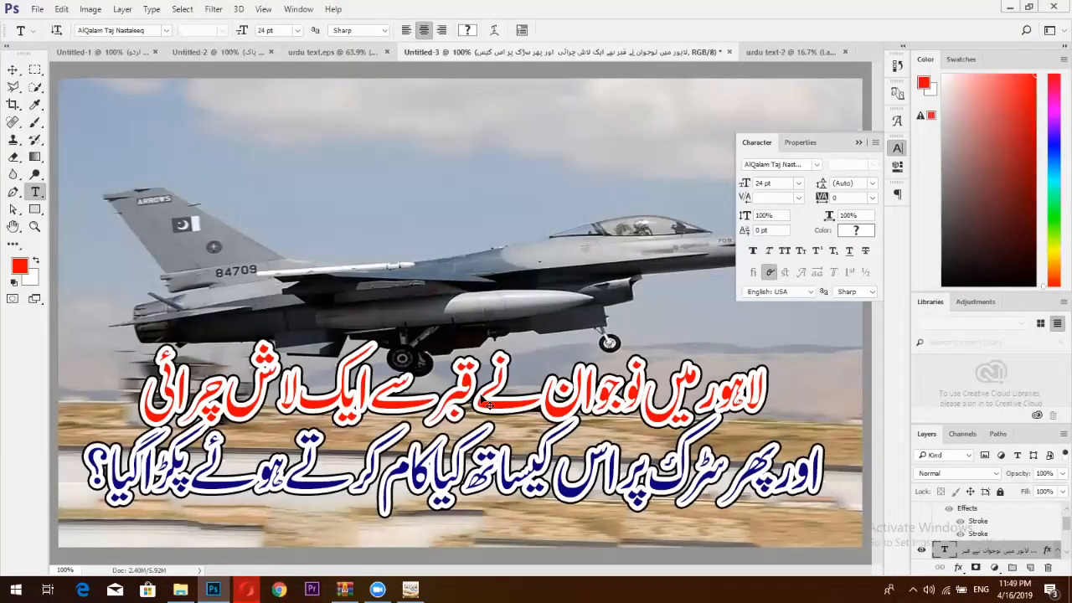
Paste the feet photo below the headline layer, then minimize Photoshop and Opera.
key("ctrl+v")
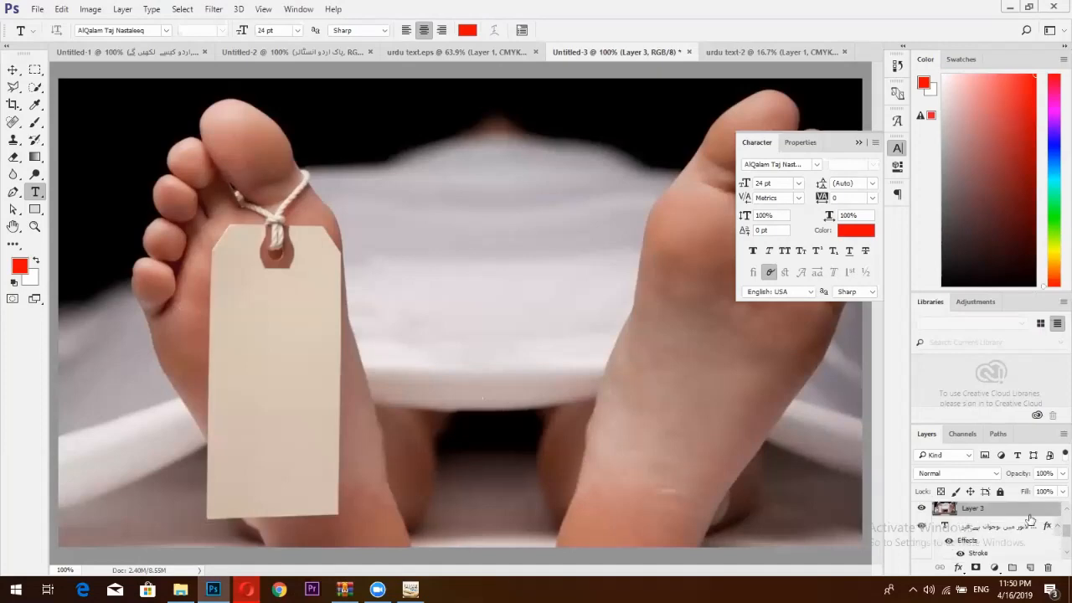
left_click_drag(1027, 510, 1043, 550)
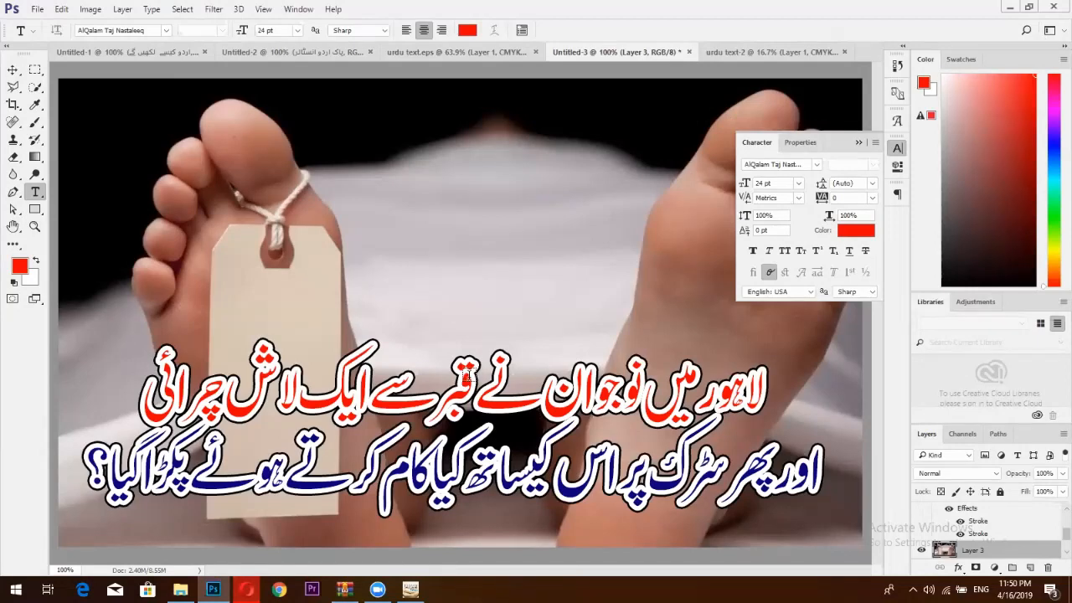
left_click(857, 145)
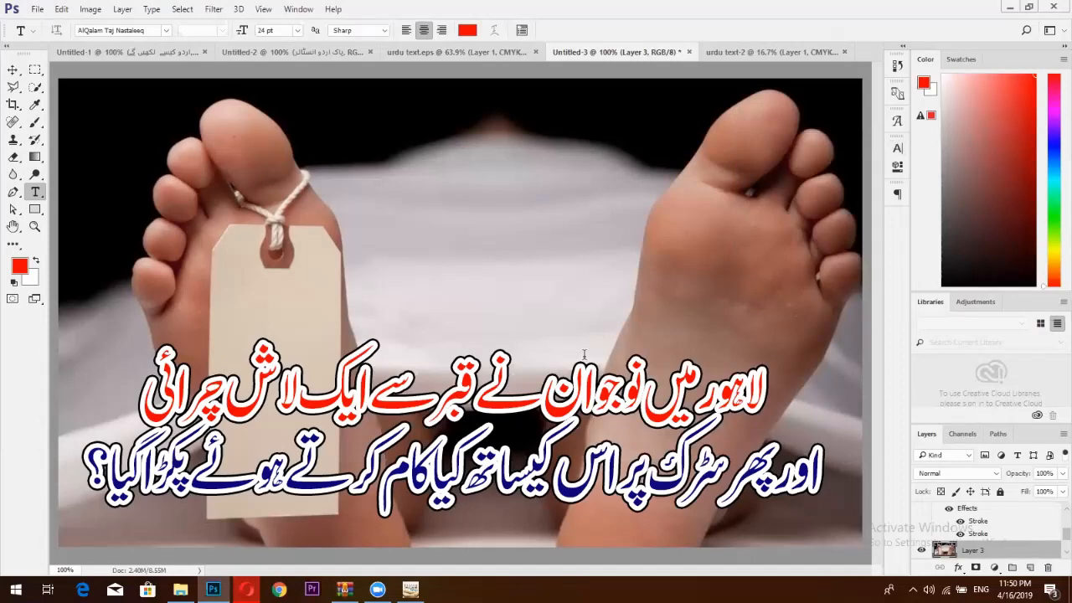
left_click(1008, 9)
left_click(1006, 10)
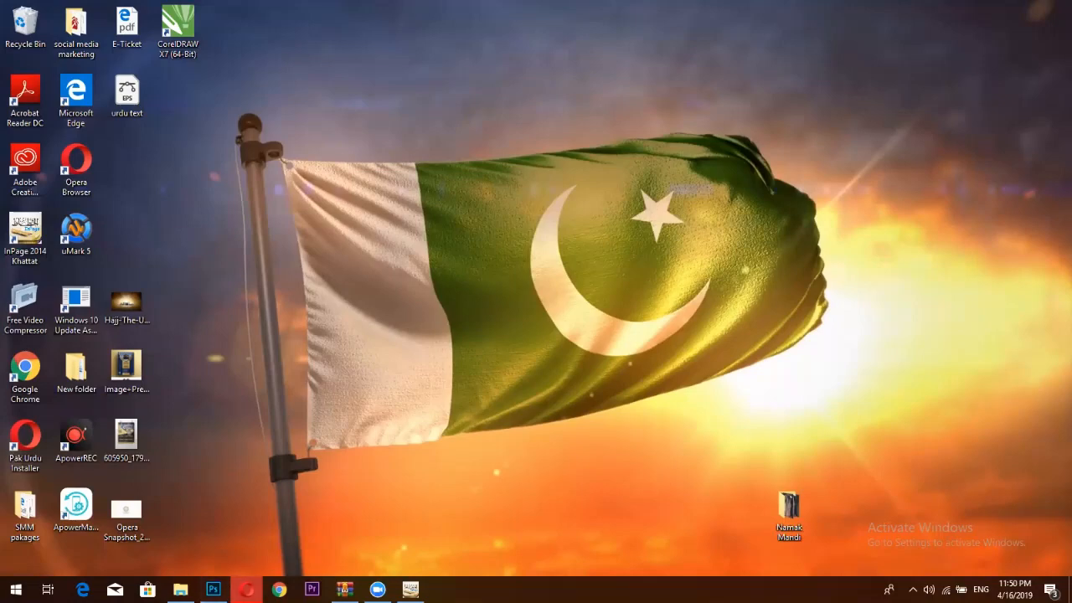
Search 'dynamic skills urdu fonts' in a new Opera tab and open the DynamikSkills font collection page.
left_click(246, 589)
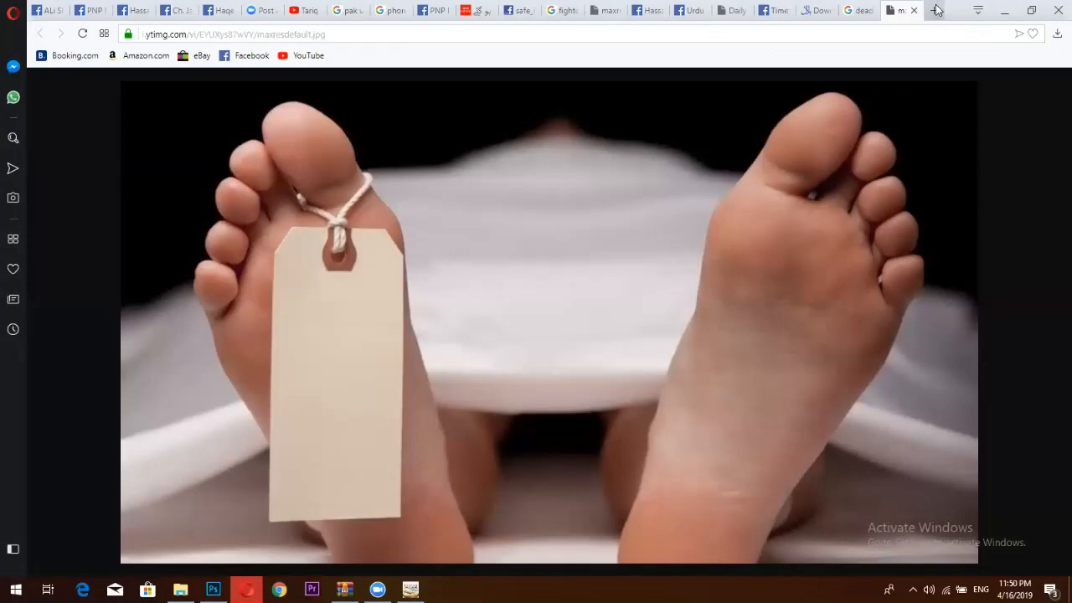
left_click(935, 8)
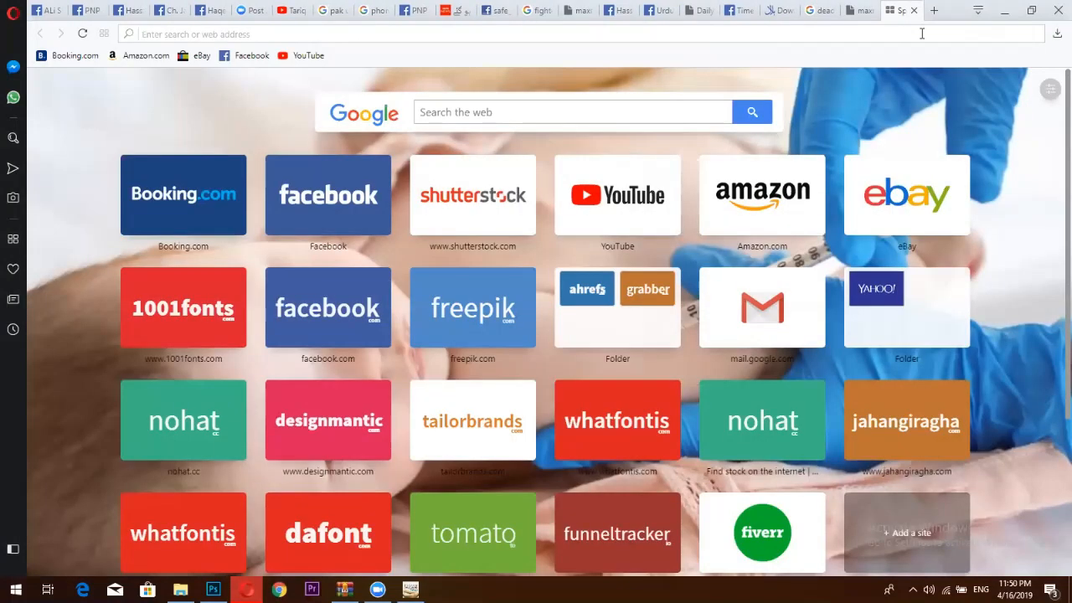
type("dyn")
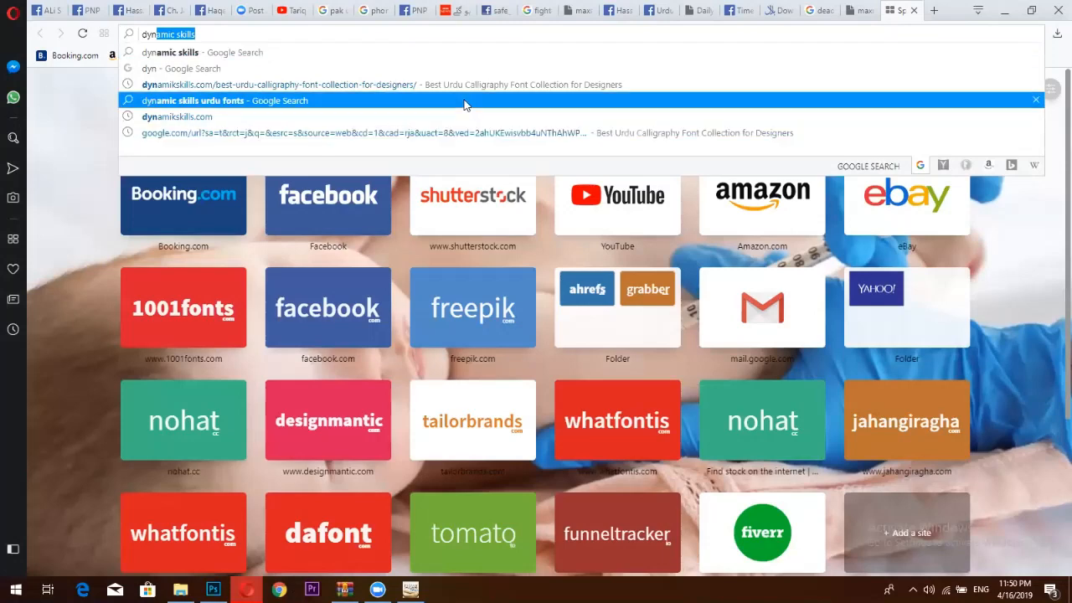
key("Return")
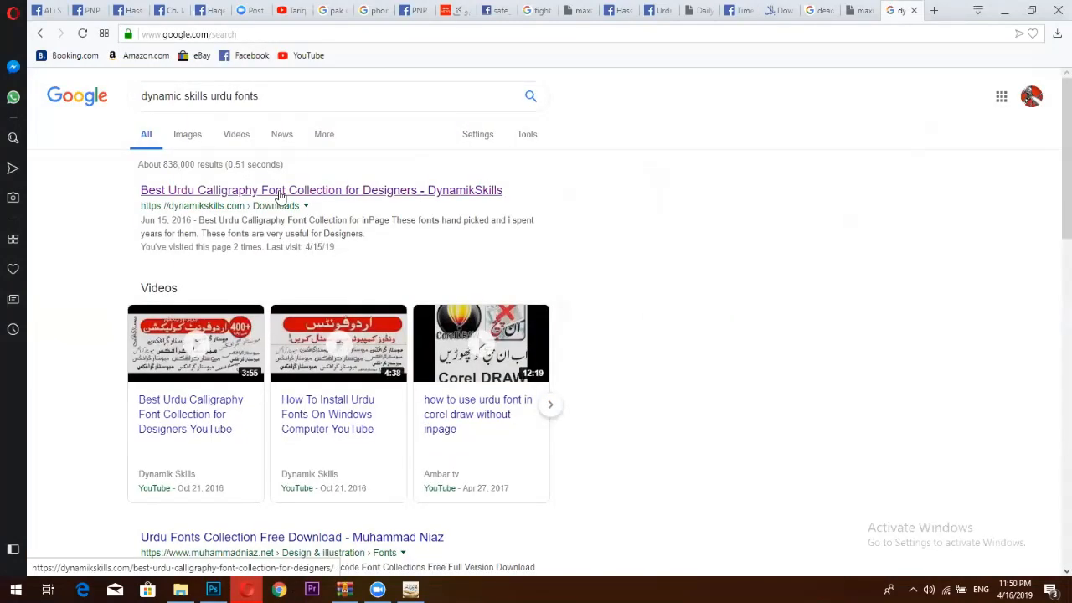
left_click(280, 195)
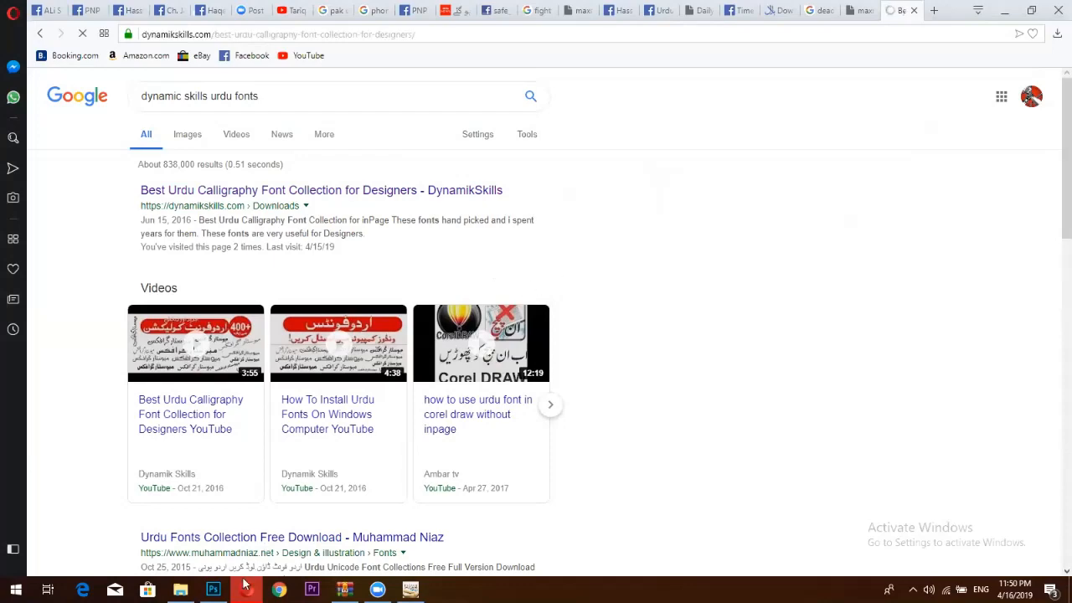
left_click(212, 588)
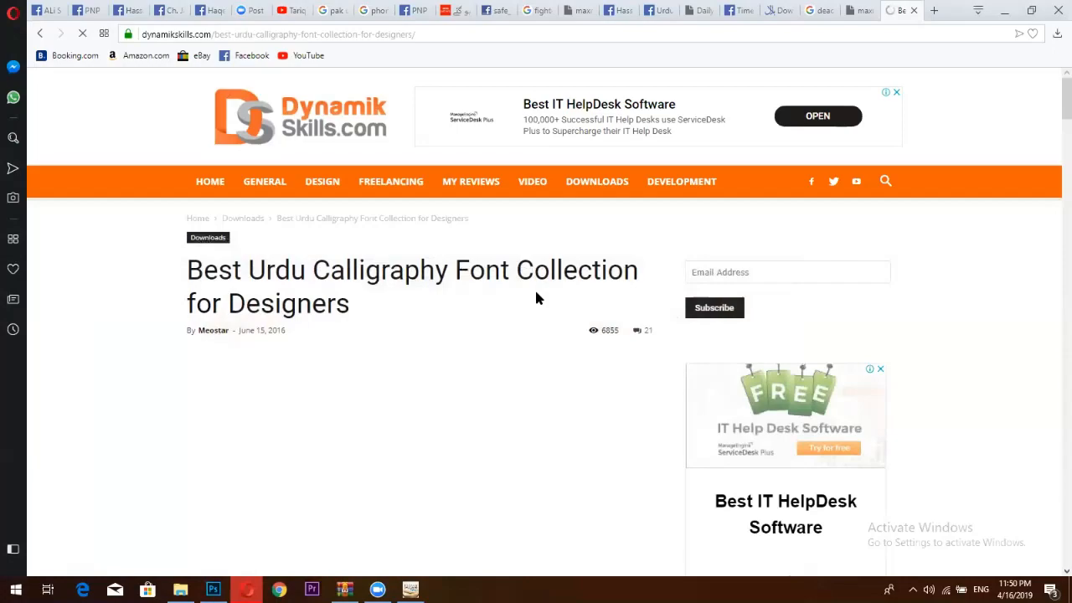
scroll(534, 293, "down", 5)
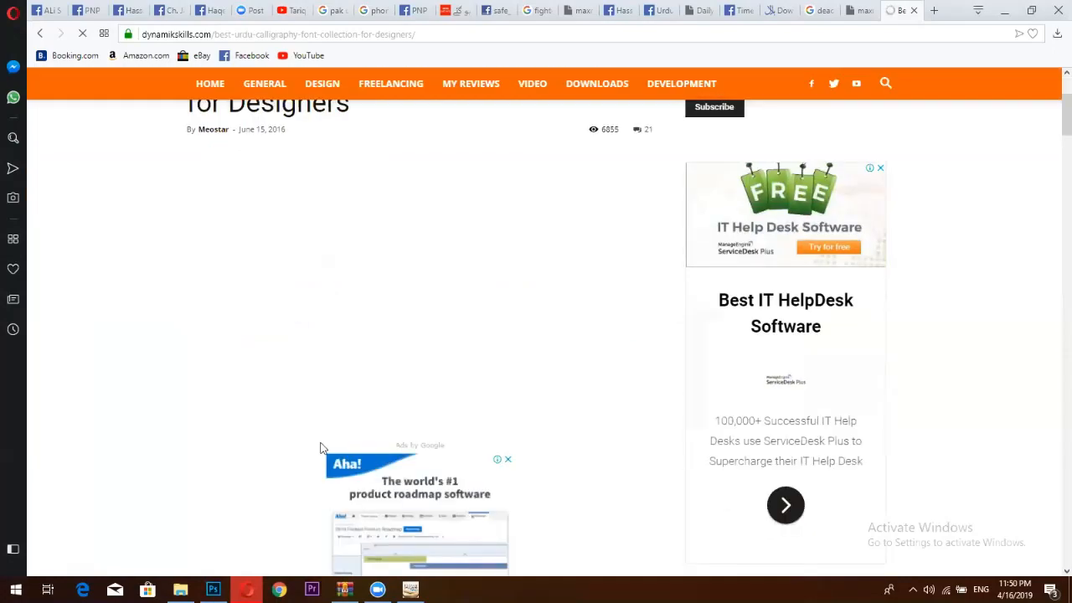
scroll(406, 355, "down", 5)
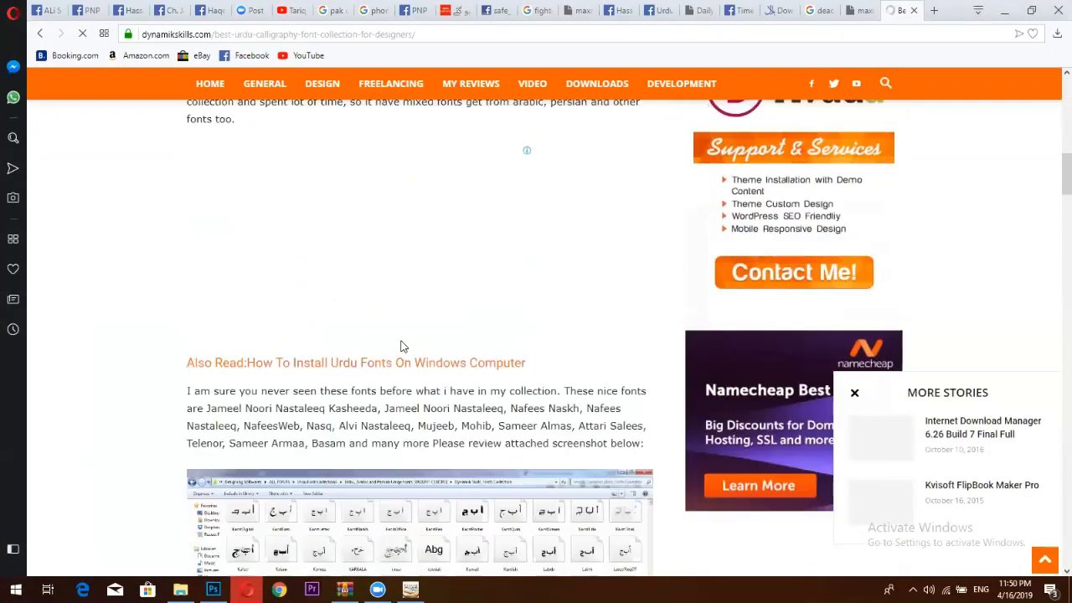
scroll(405, 358, "up", 1)
scroll(405, 360, "down", 5)
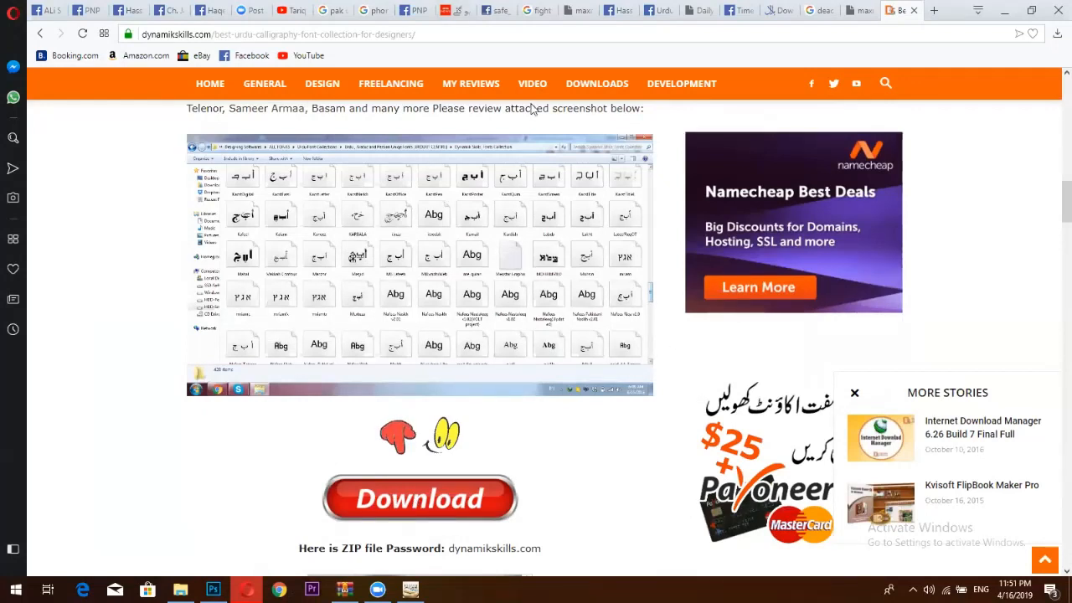
Open the PNP News breaking-news photo full size, then by itself in a new tab.
key("ctrl+Tab")
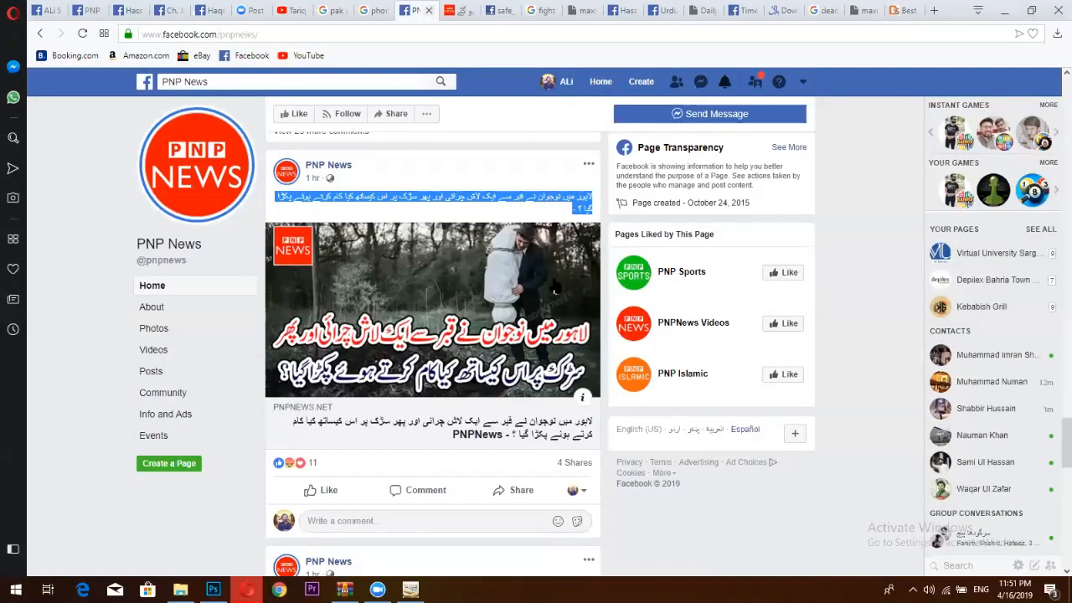
scroll(555, 283, "down", 3)
scroll(553, 282, "up", 12)
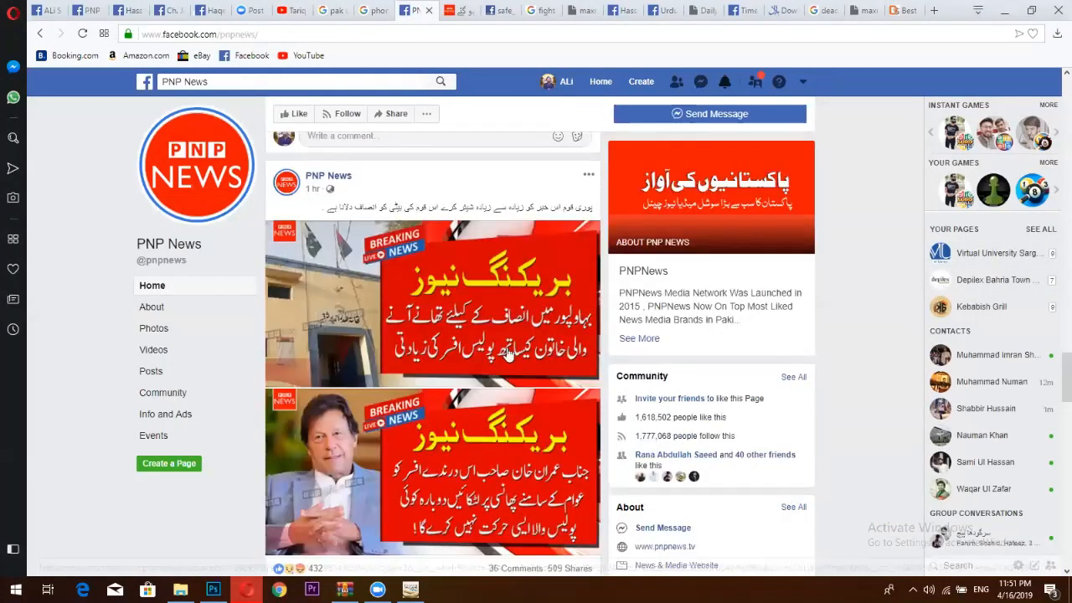
scroll(497, 245, "down", 3)
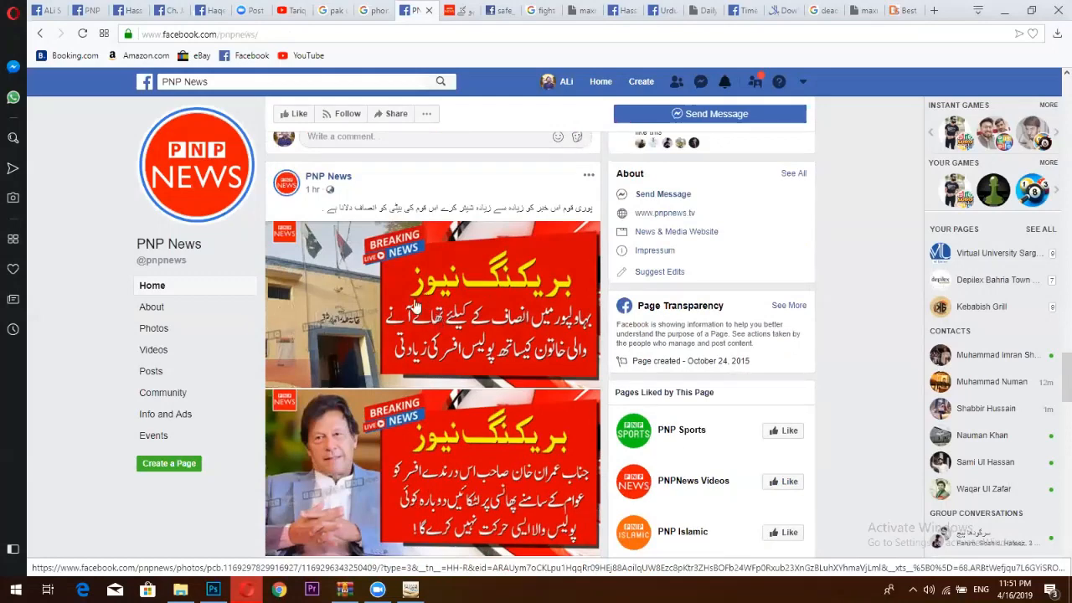
left_click(437, 314)
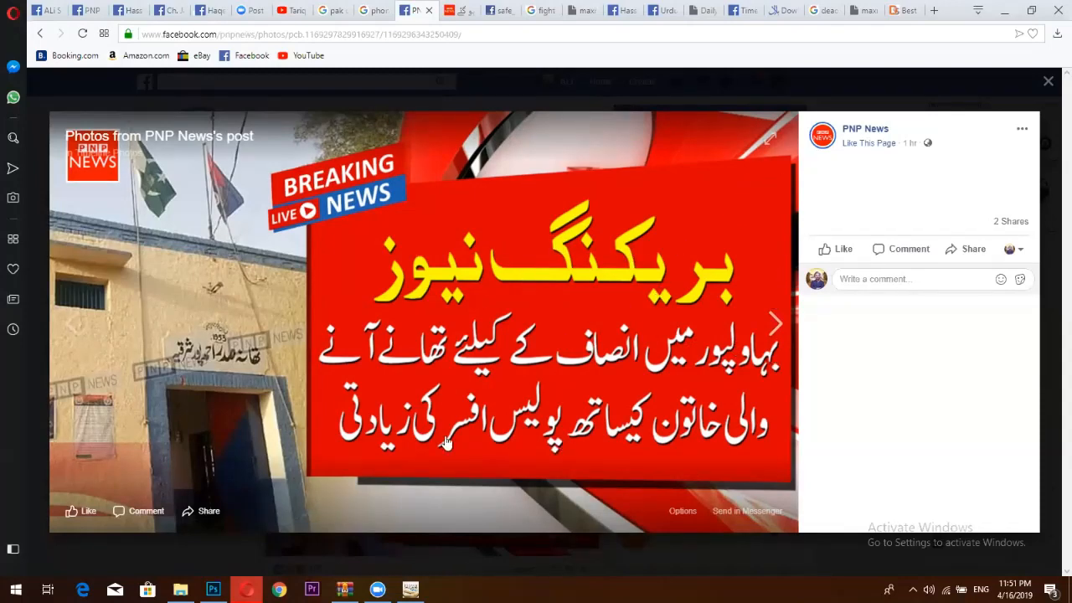
right_click(420, 237)
left_click(464, 293)
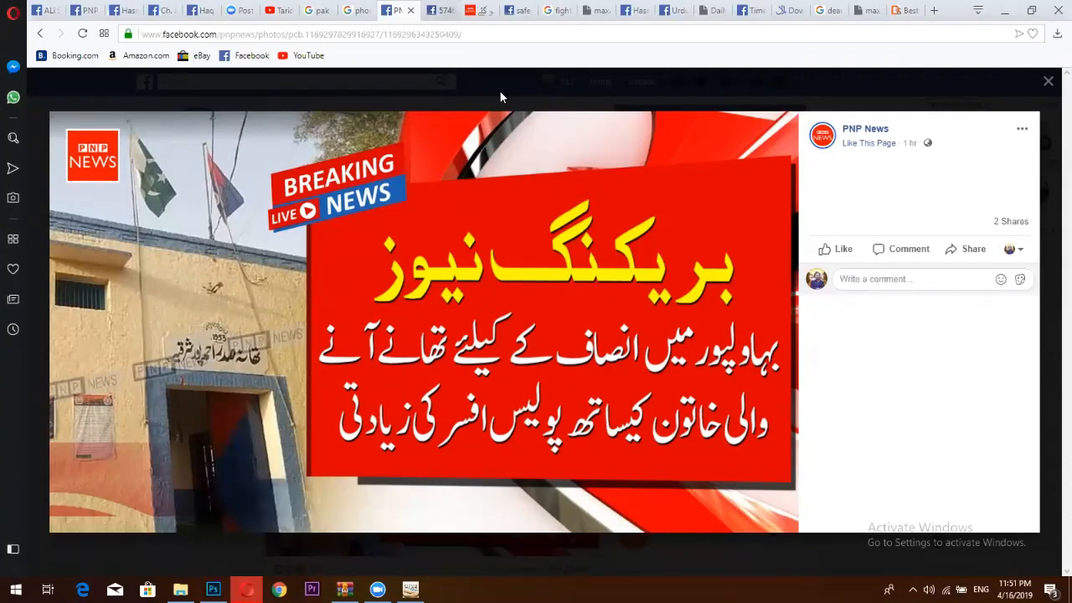
Copy the web address of the breaking-news photo in Opera.
key("ctrl+Tab")
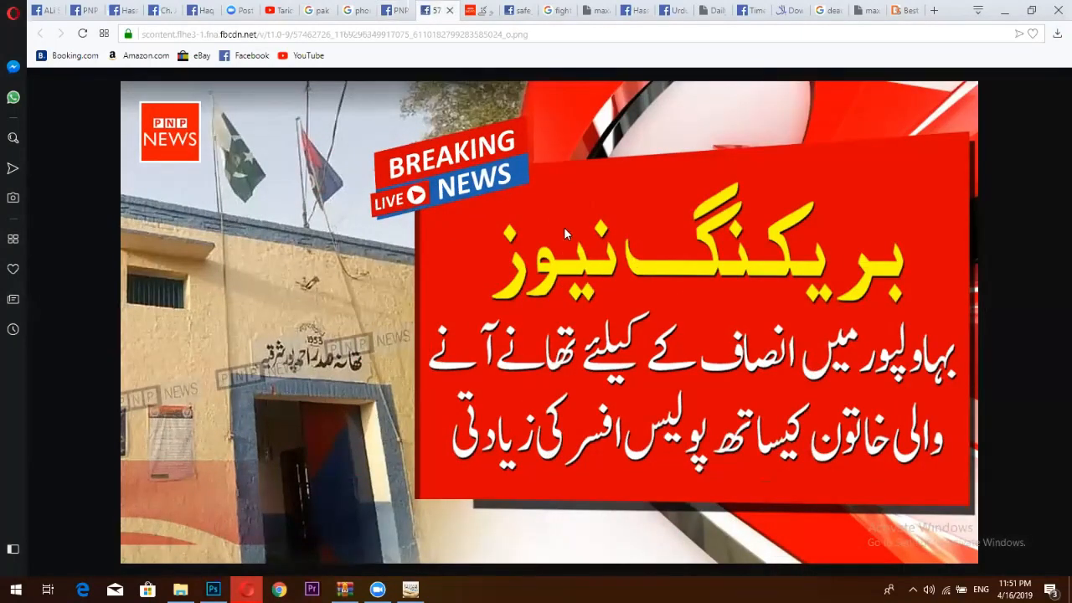
right_click(564, 227)
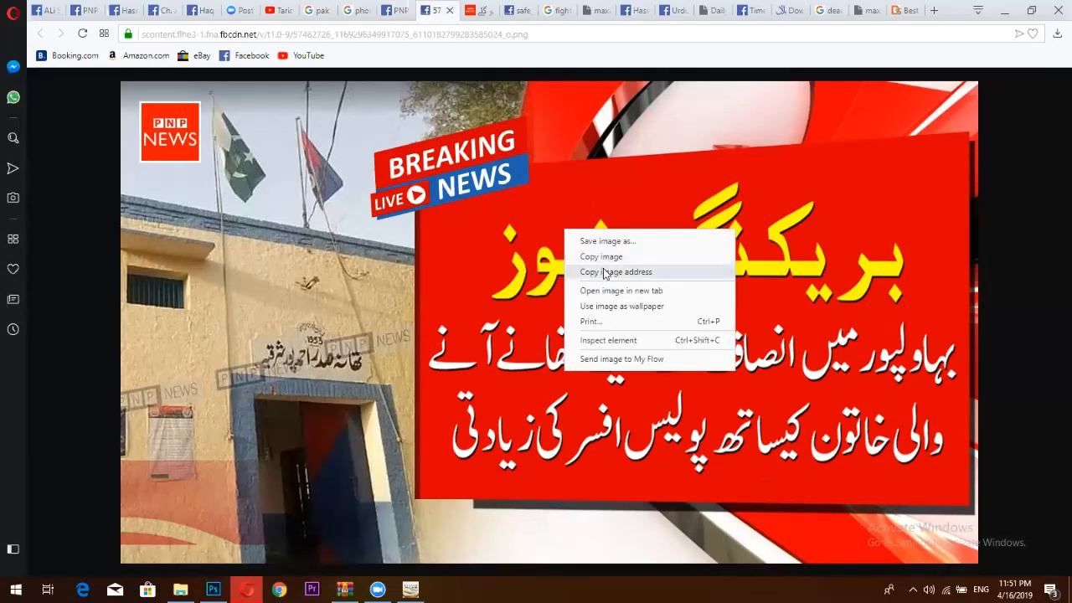
left_click(604, 274)
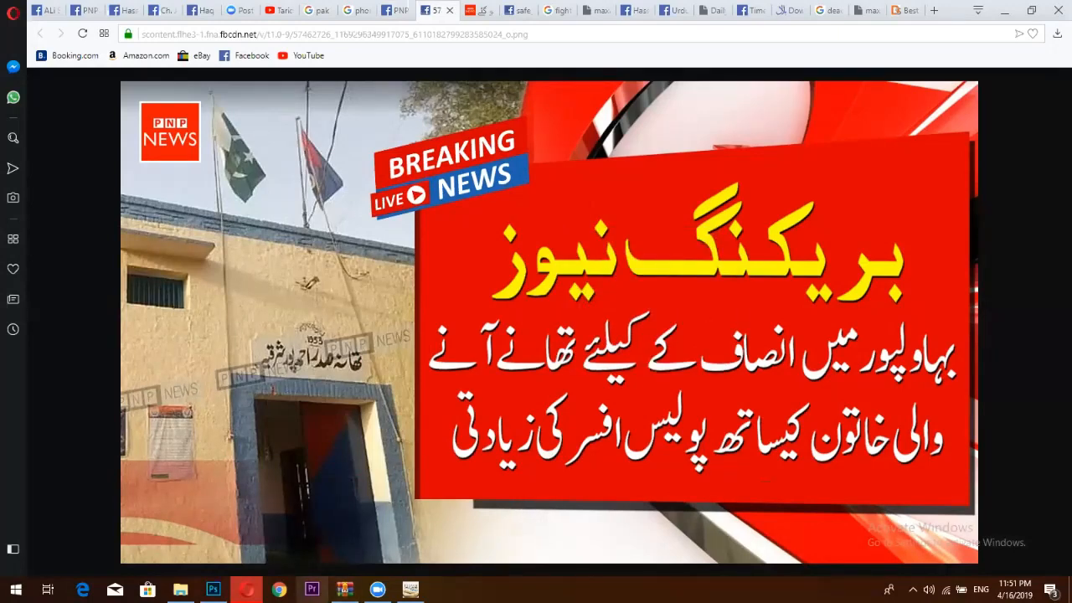
key("alt+Tab")
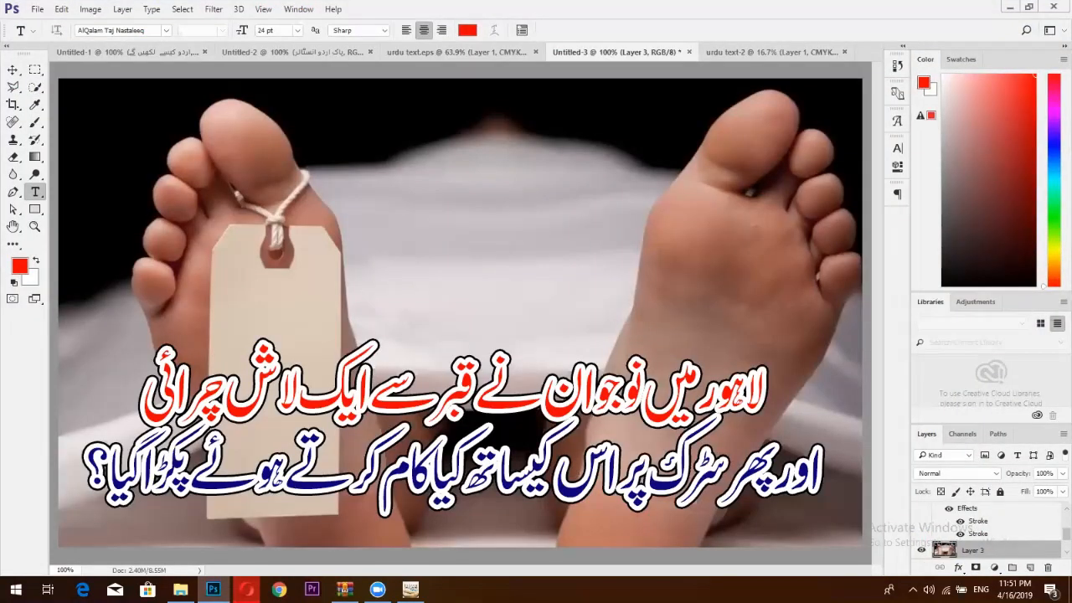
Save the news image to Downloads and show it in its folder.
key("alt+Tab")
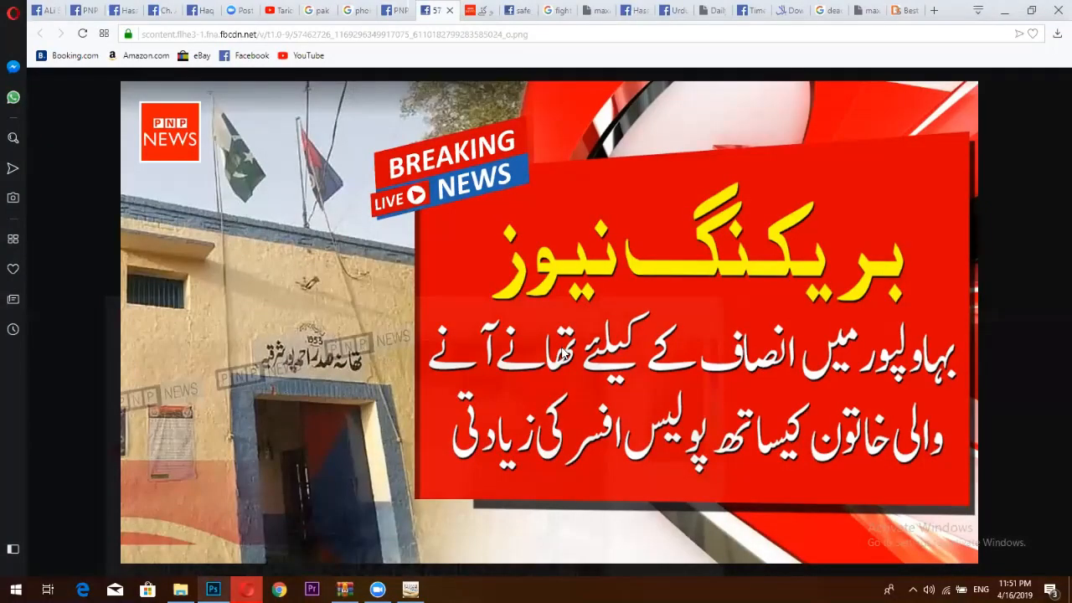
right_click(570, 350)
left_click(608, 368)
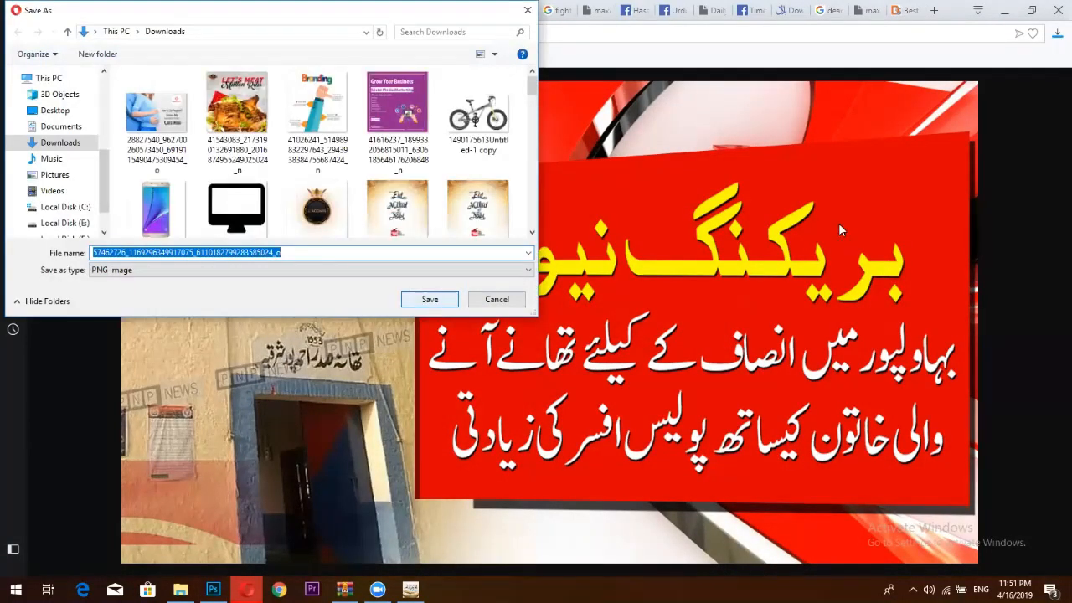
key("Return")
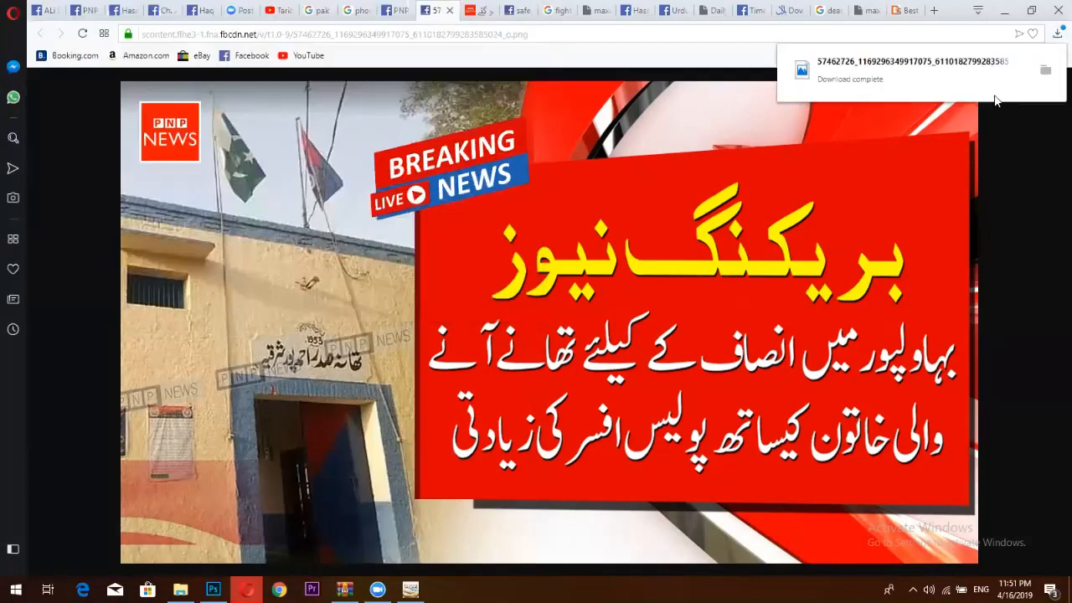
left_click(1045, 71)
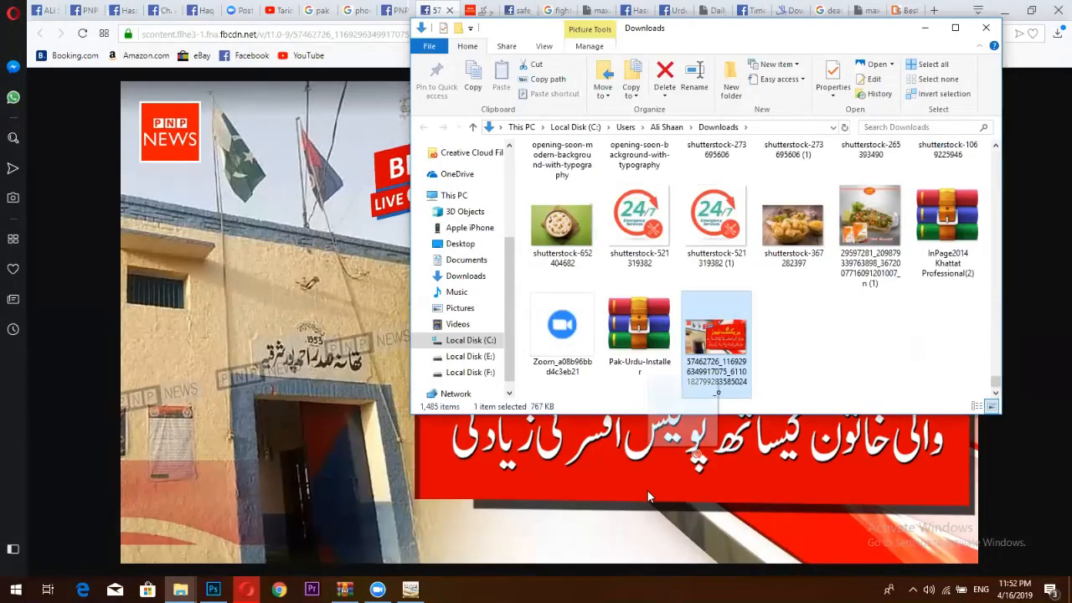
Open the saved breaking-news PNG in Photoshop and marquee-select the large yellow headline.
left_click_drag(647, 496, 872, 48)
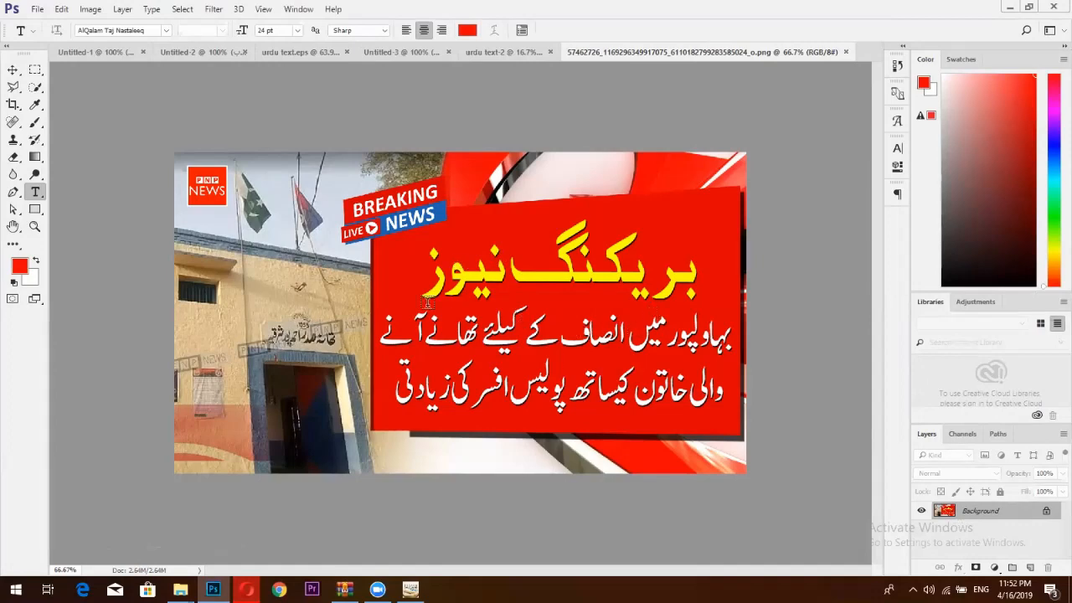
left_click(36, 71)
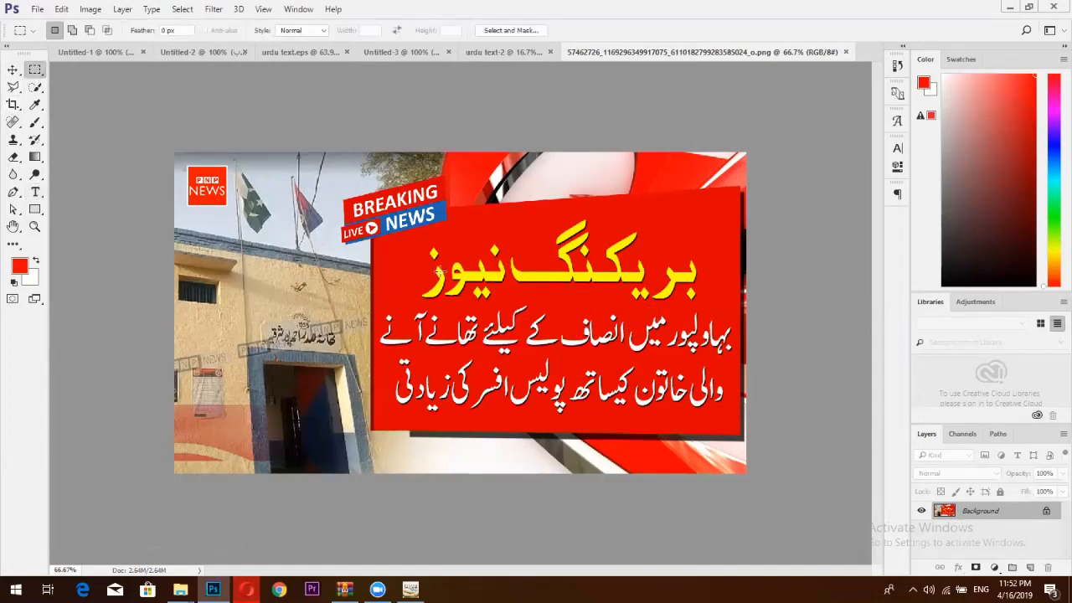
left_click_drag(414, 241, 715, 321)
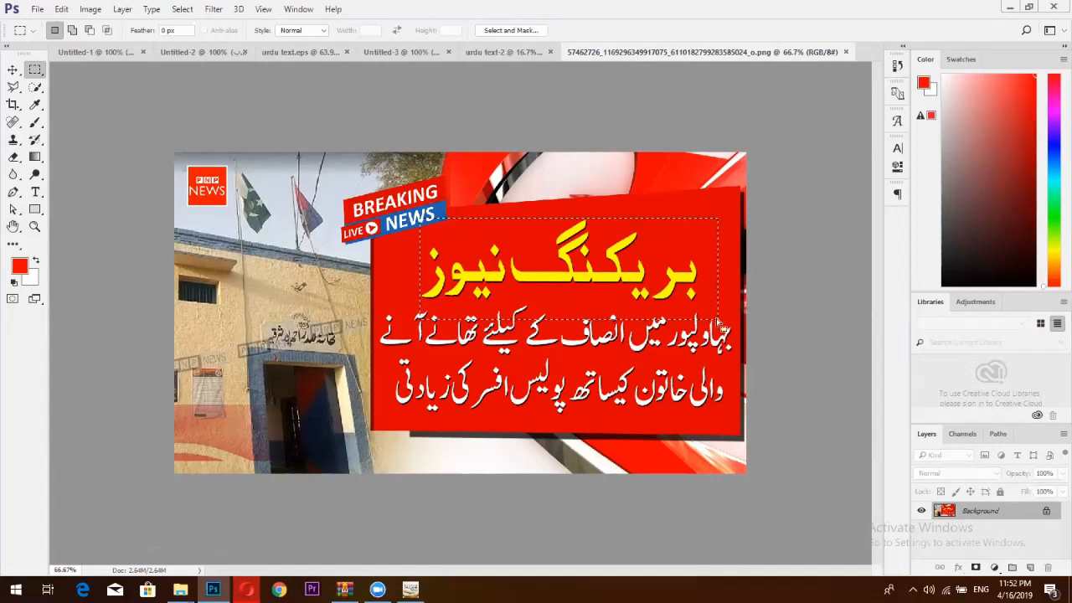
Replace the rectangle with a polygonal lasso selection around the Urdu headline text.
key("ctrl+d")
left_click(12, 88)
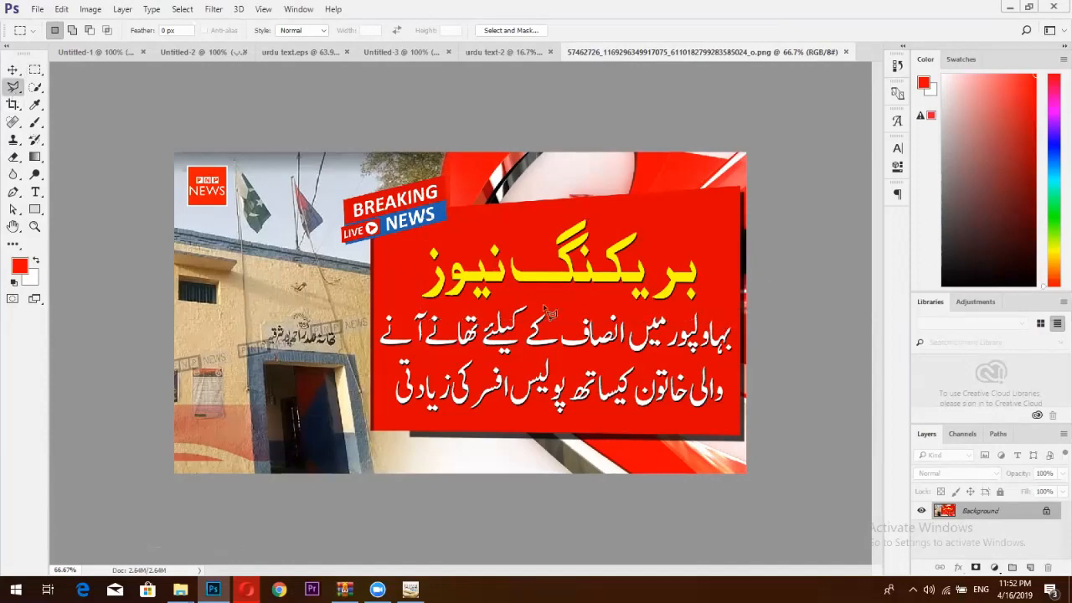
left_click(402, 263)
left_click(434, 234)
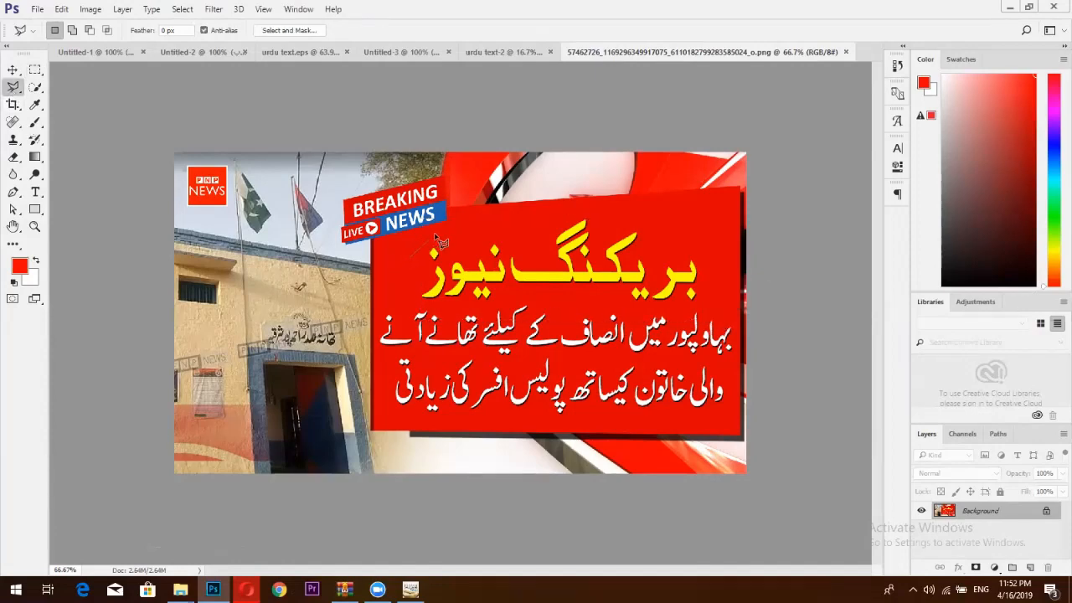
left_click(584, 215)
left_click(670, 222)
left_click(723, 249)
left_click(721, 300)
left_click(733, 330)
left_click(726, 407)
left_click(383, 410)
left_click(377, 317)
left_click(409, 260)
Content-Aware fill the selection to erase the headline, then deselect.
key("shift+F5")
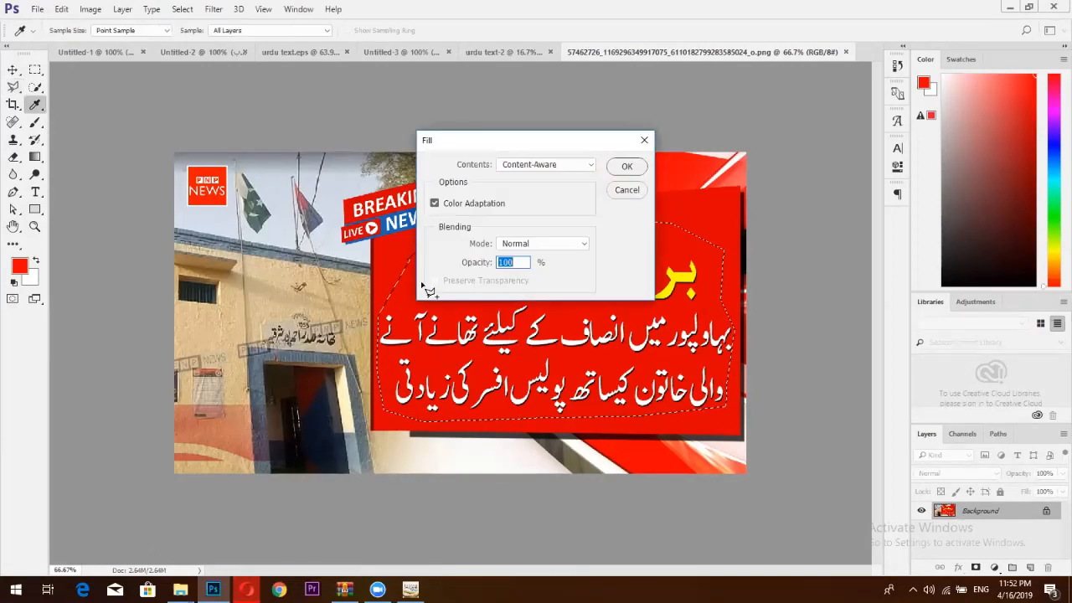
key("Return")
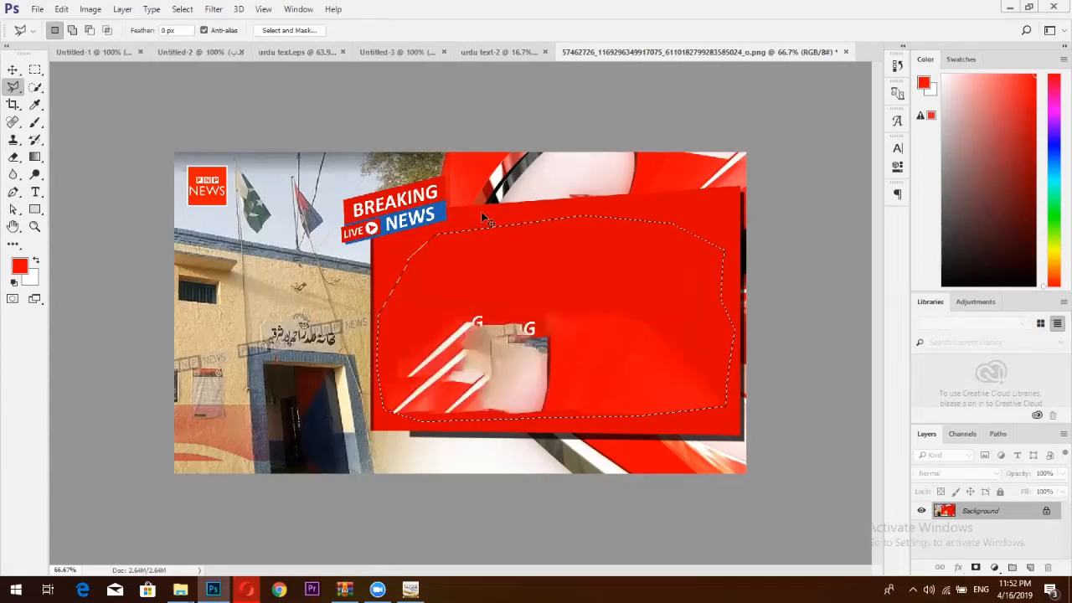
key("ctrl+d")
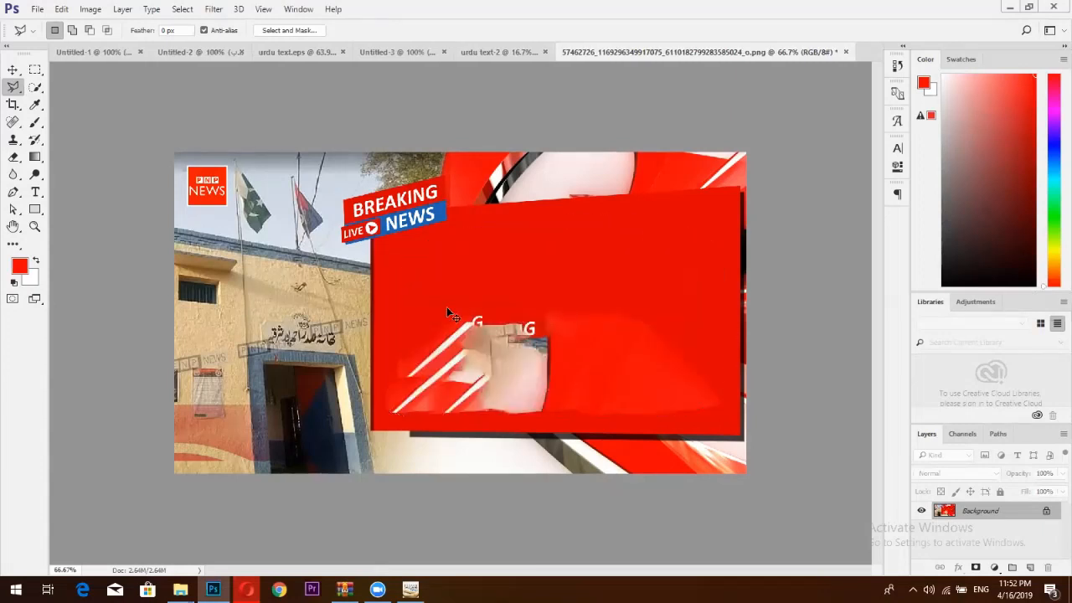
Lasso the leftover smudge on the lower left and Content-Aware fill it.
left_click(383, 315)
left_click(384, 412)
left_click(573, 412)
left_click(591, 285)
left_click(569, 222)
left_click(387, 315)
key("shift")
key("shift+BackSpace")
key("Return")
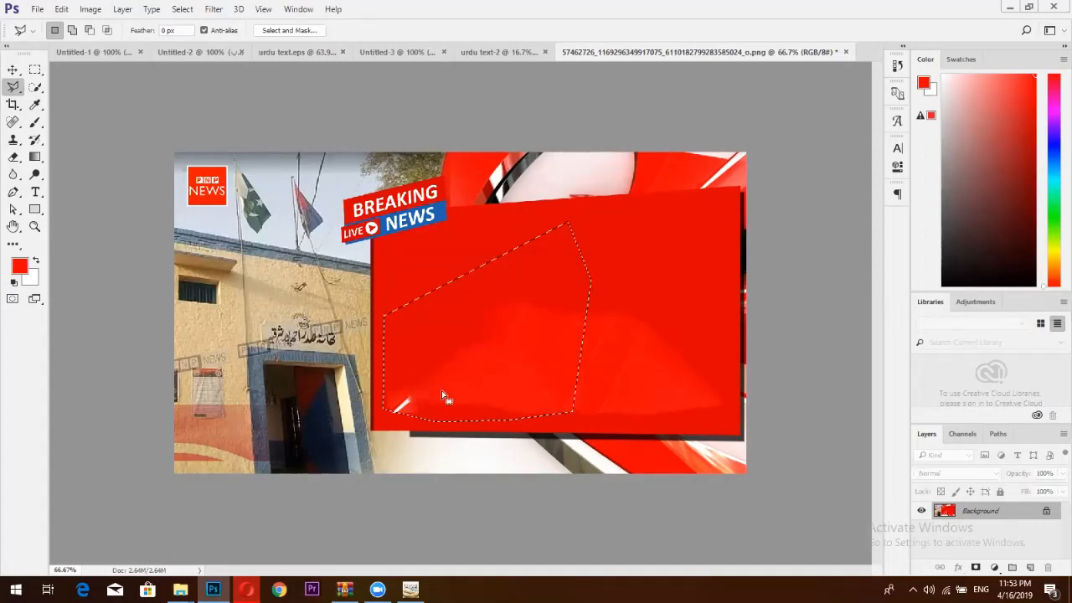
key("ctrl+d")
Lasso and fill the remaining smear, leaving the red panel plain.
left_click(386, 374)
left_click(382, 414)
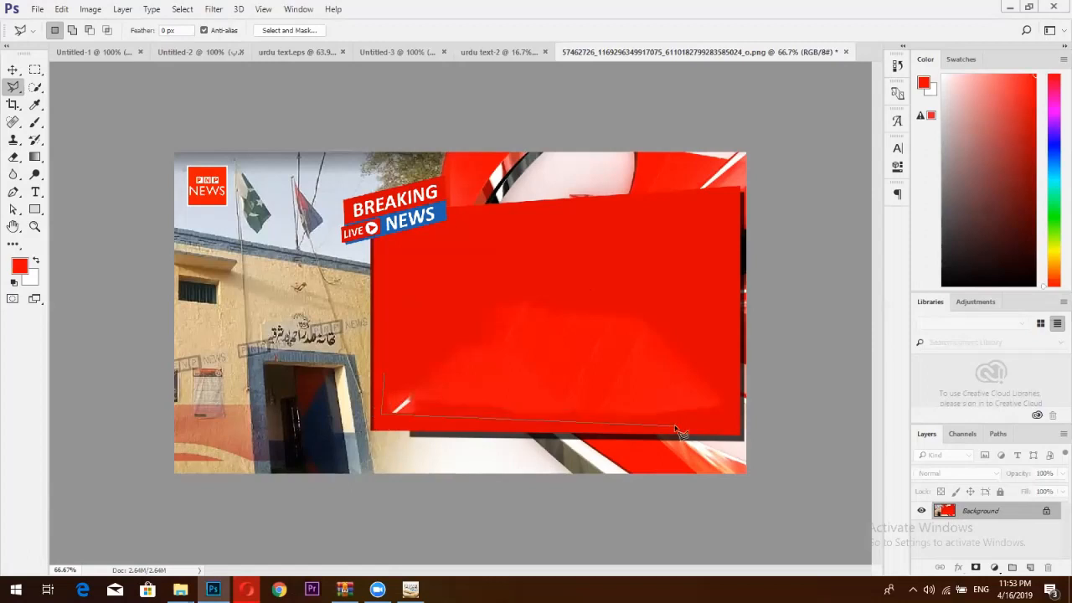
left_click(709, 415)
left_click(733, 387)
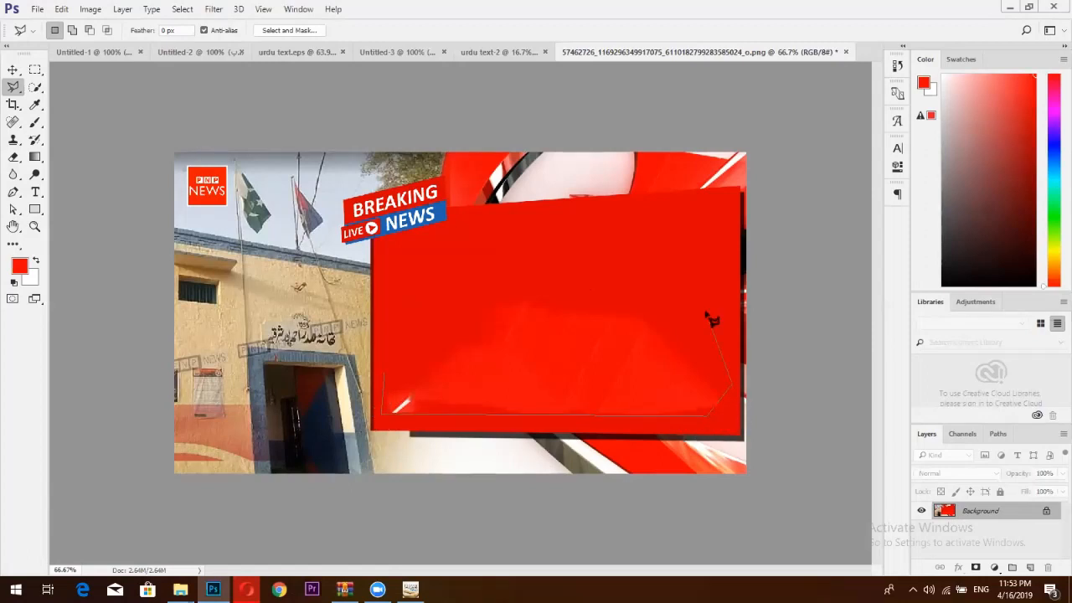
left_click(700, 290)
left_click(548, 268)
left_click(385, 306)
left_click(386, 374)
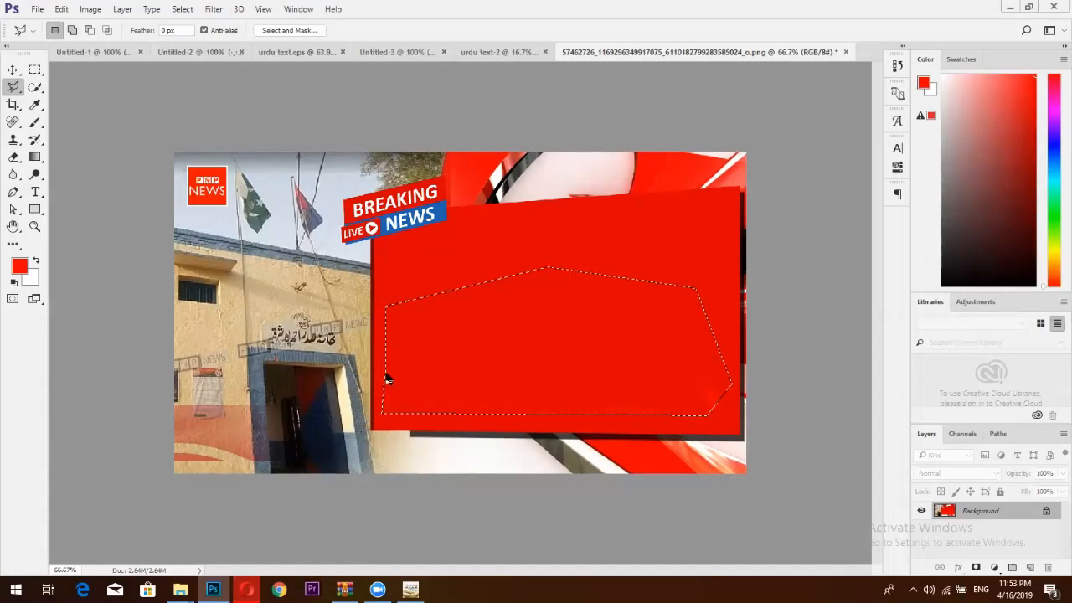
key("ctrl+d")
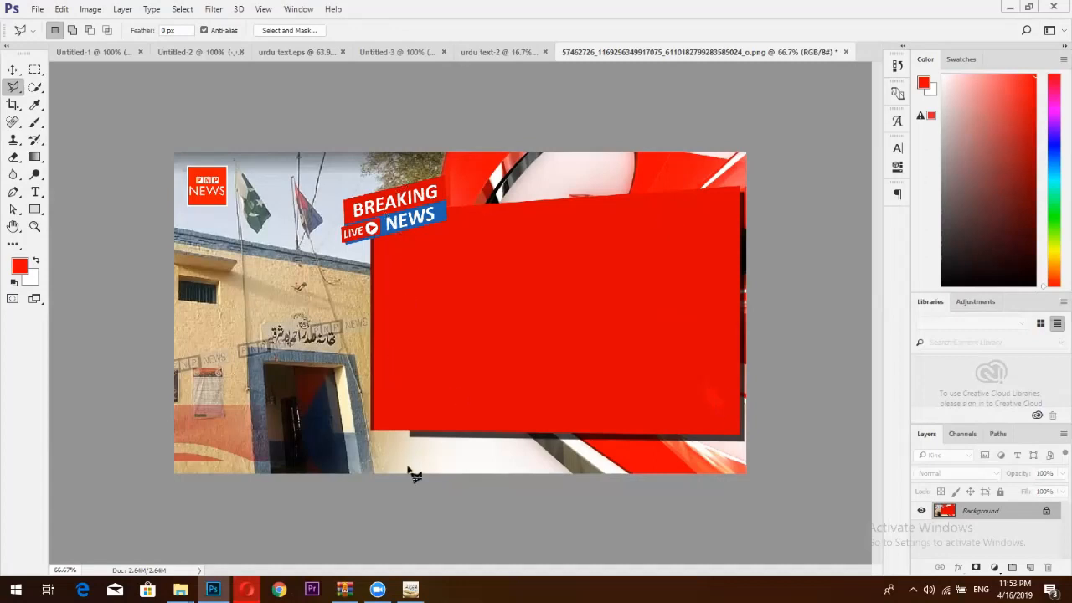
Check the original in Opera, then drag the stroked Urdu headline from Untitled-3 to the template tab.
left_click(245, 588)
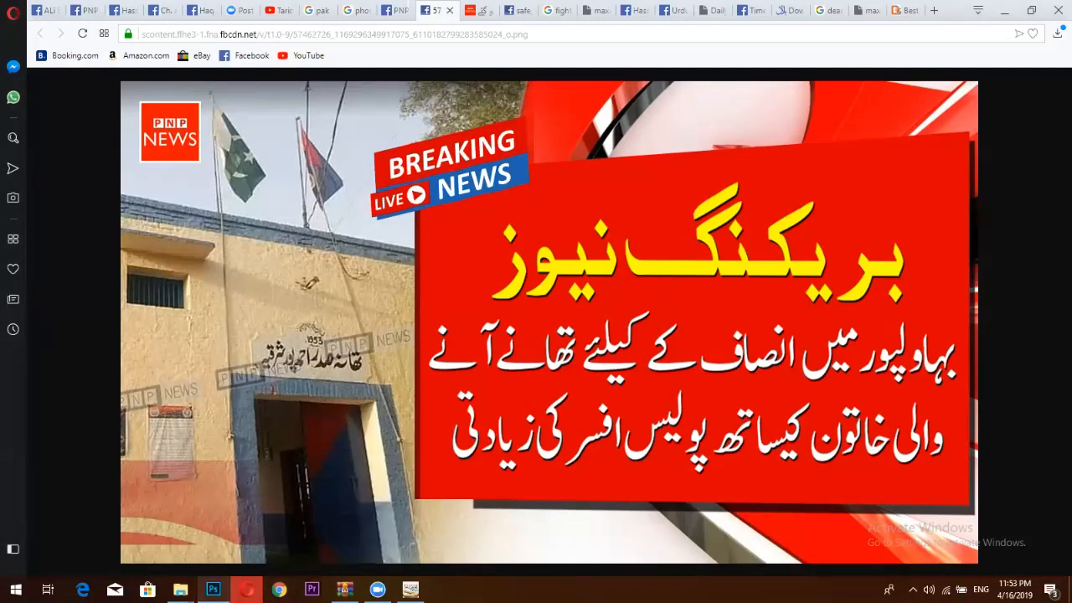
left_click(213, 589)
left_click(405, 48)
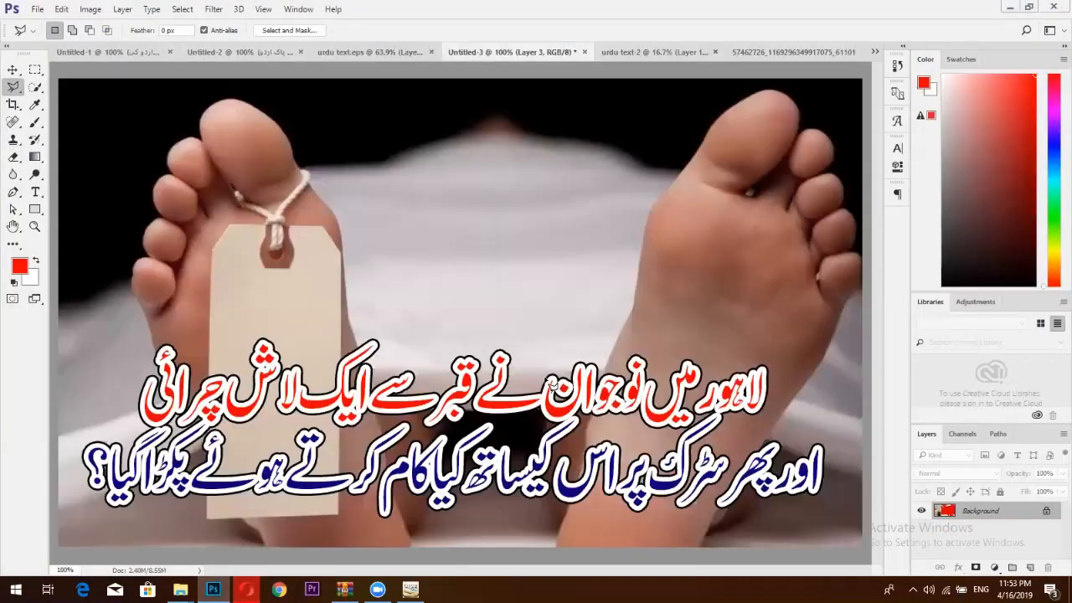
left_click(15, 74)
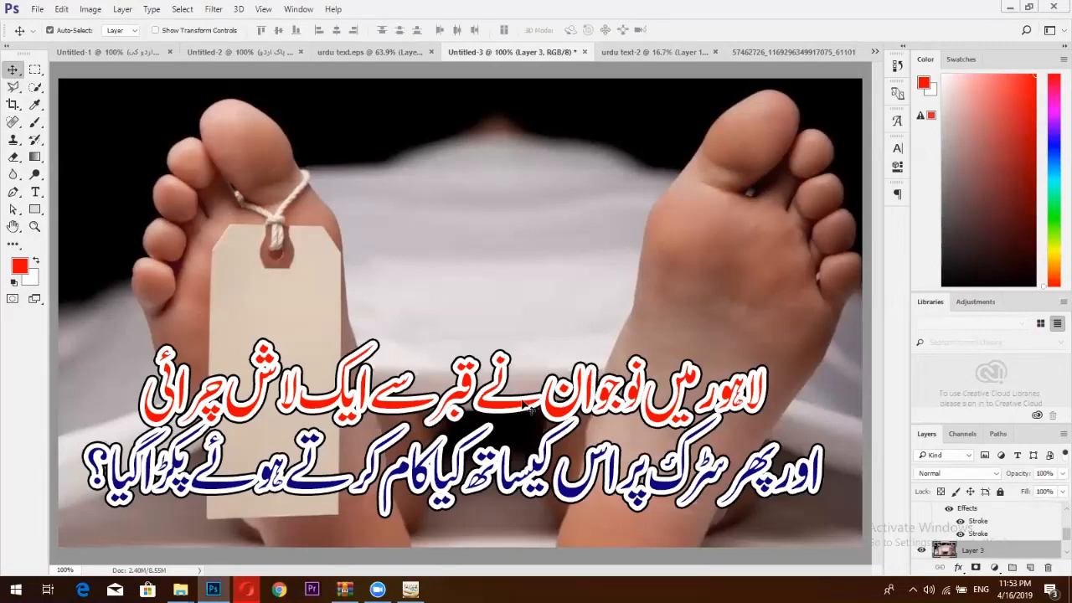
left_click_drag(526, 406, 751, 59)
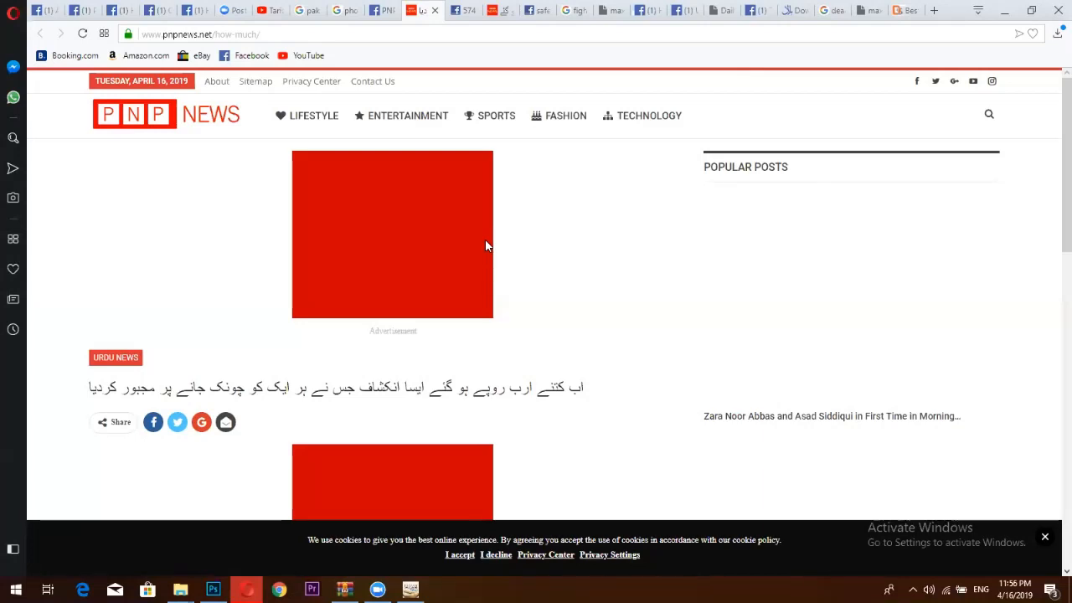
Scroll through the PNP News article and back up, then open a new Opera tab.
scroll(306, 198, "down", 5)
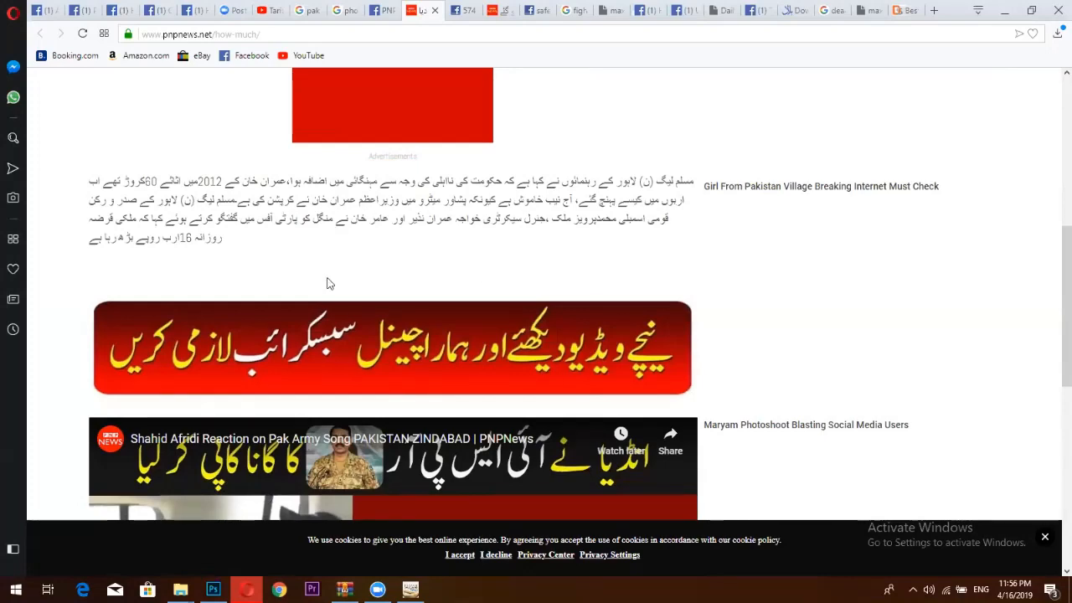
scroll(533, 337, "down", 5)
scroll(530, 334, "down", 1)
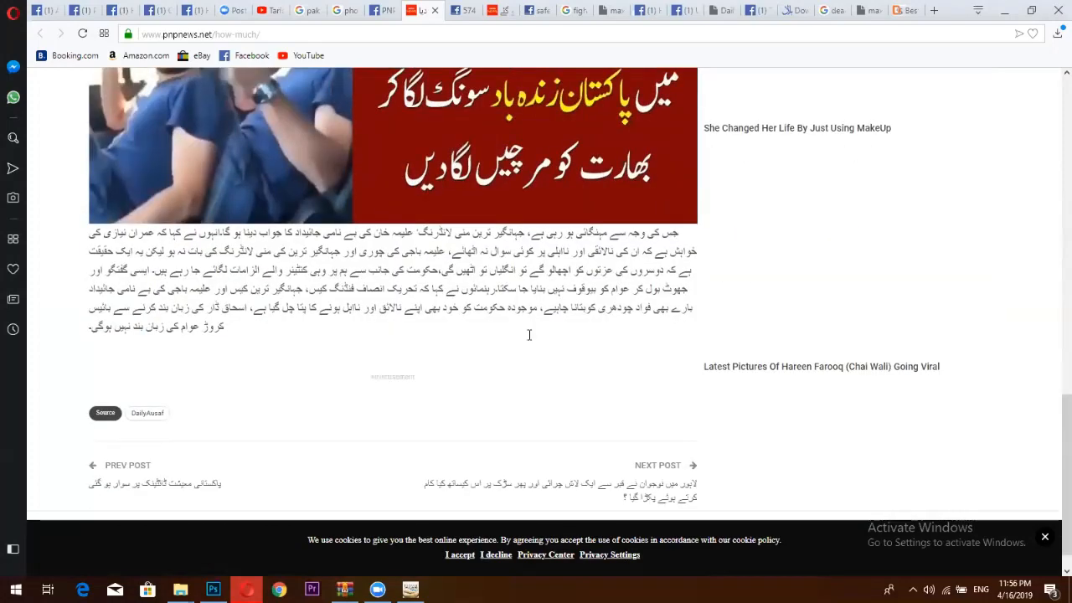
scroll(527, 339, "up", 12)
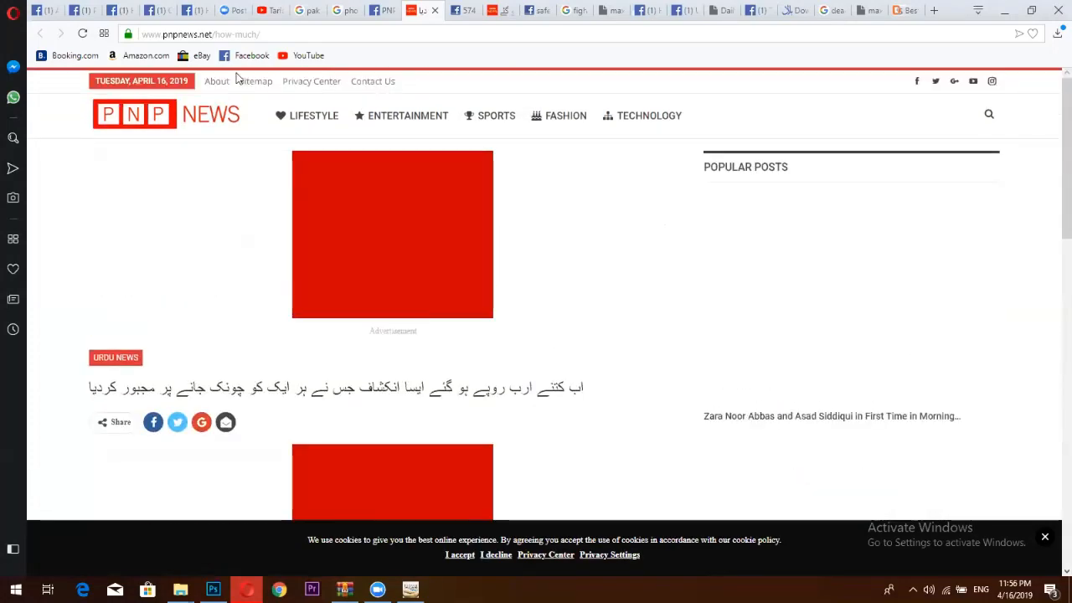
key("ctrl+t")
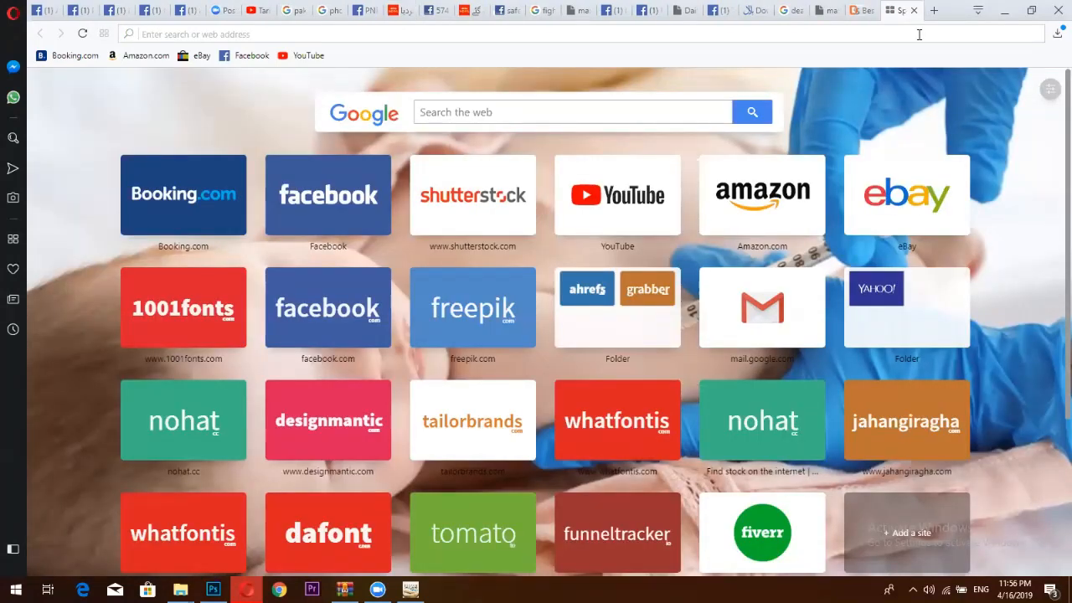
Type 'بریکنگ' in Opera's address bar, dismiss suggestions, and minimize Opera to Photoshop.
type("بر")
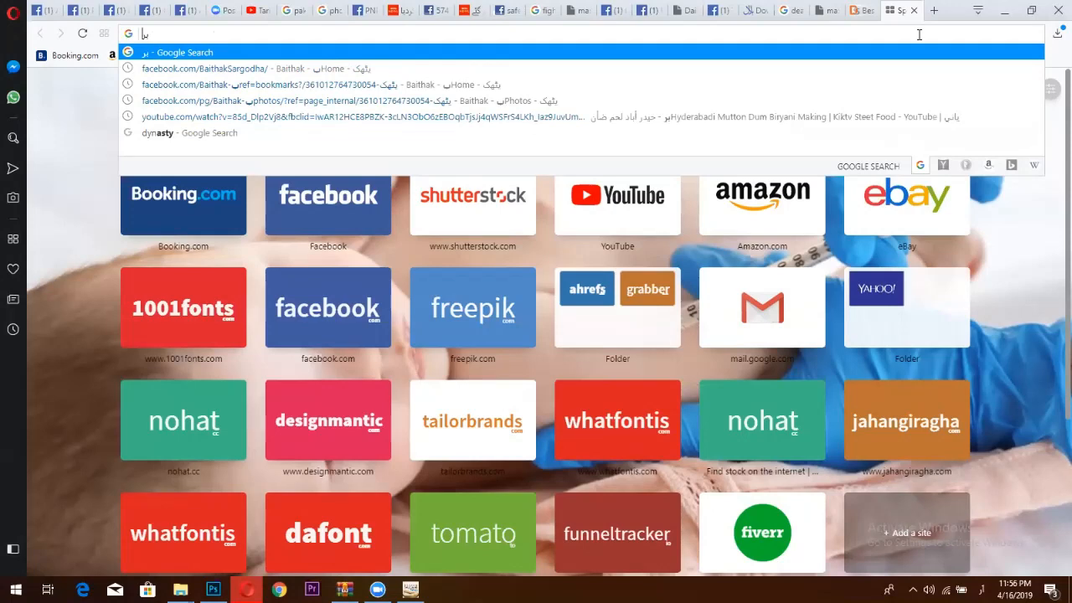
type("یکن")
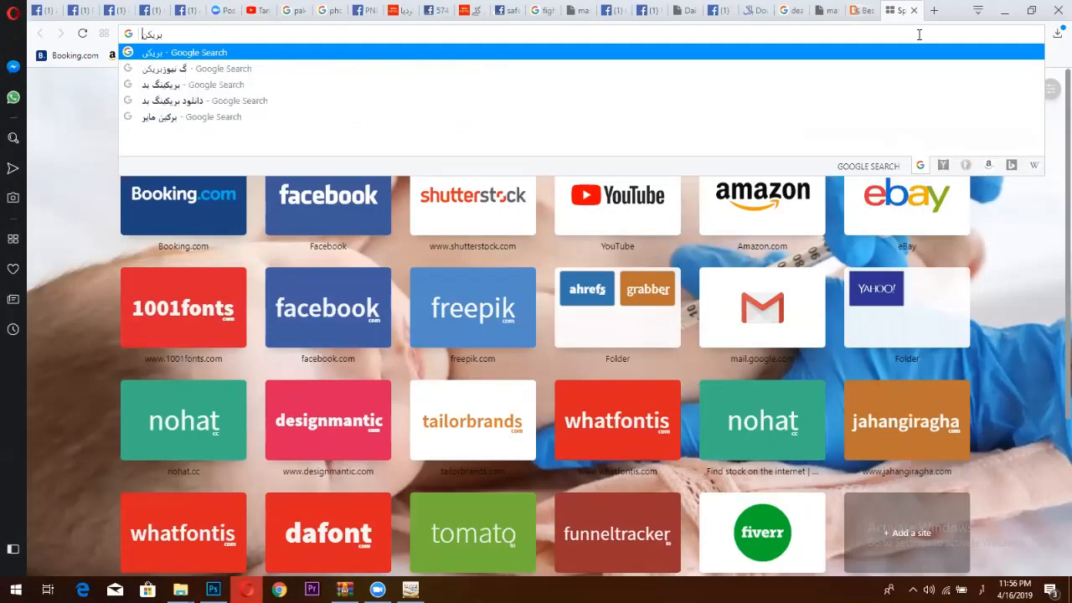
type("گ")
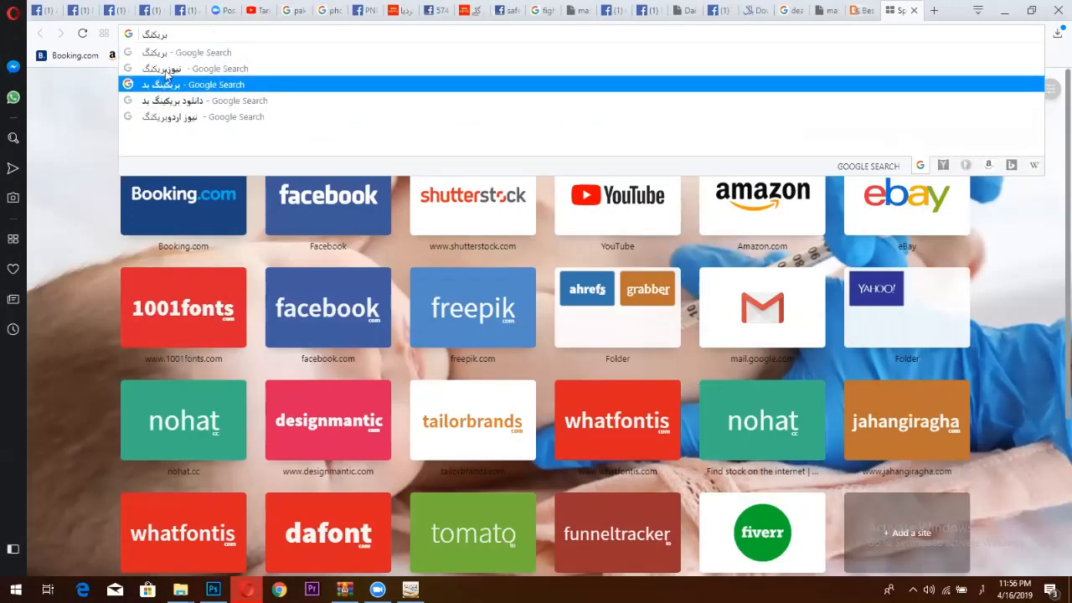
key("Escape")
left_click(1004, 10)
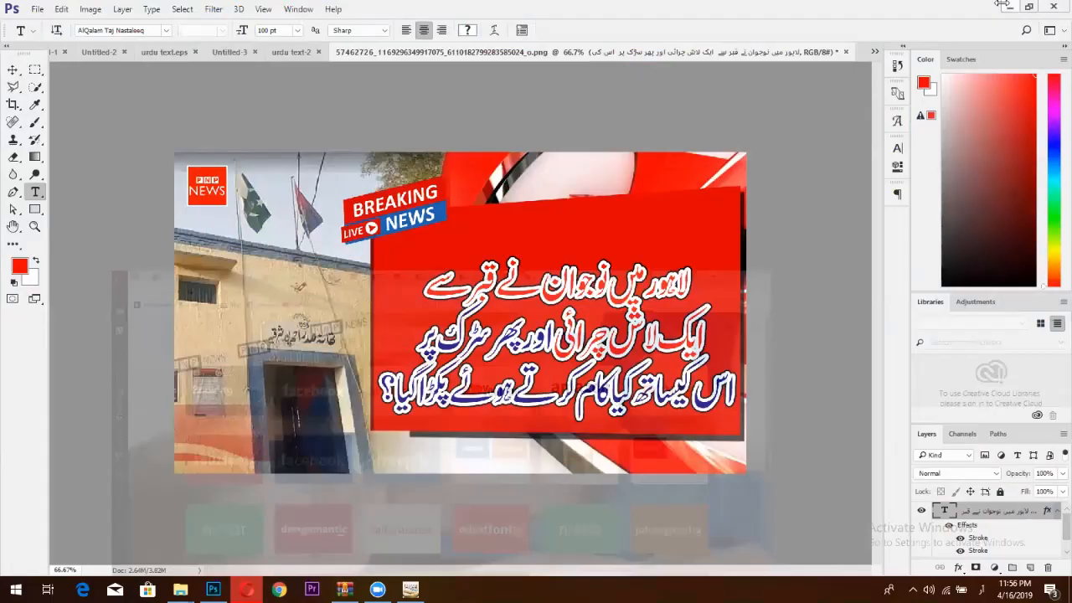
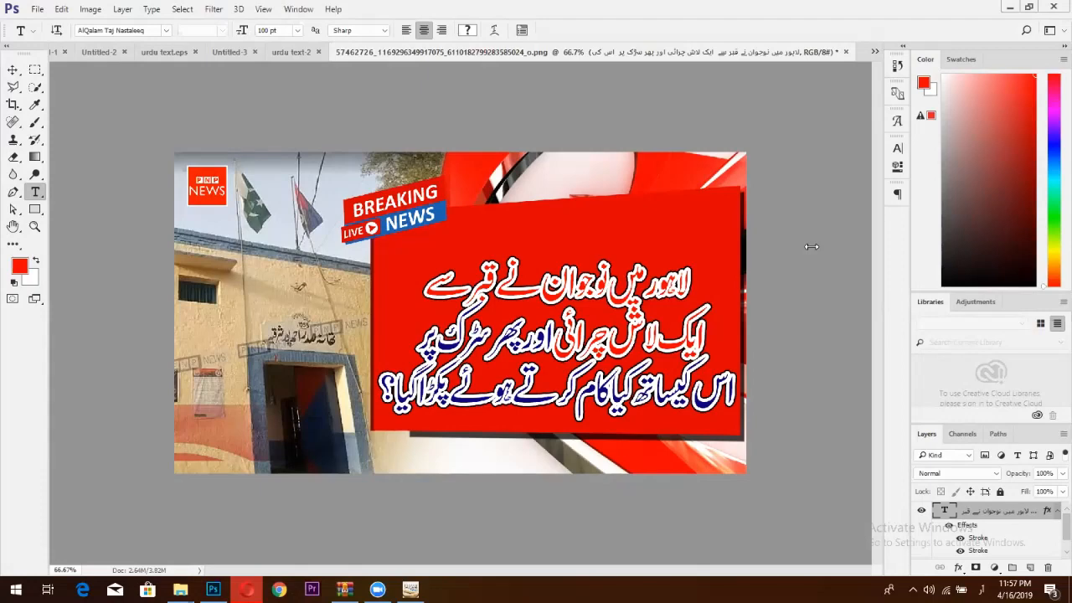
Review and confirm Photoshop's Type preferences.
left_click(62, 8)
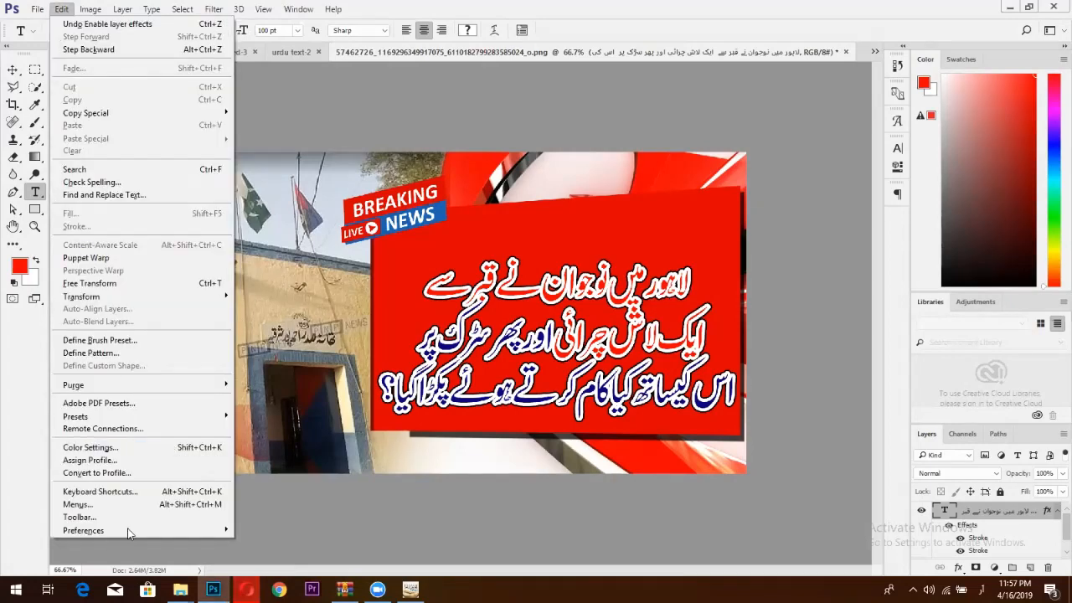
mouse_move(127, 527)
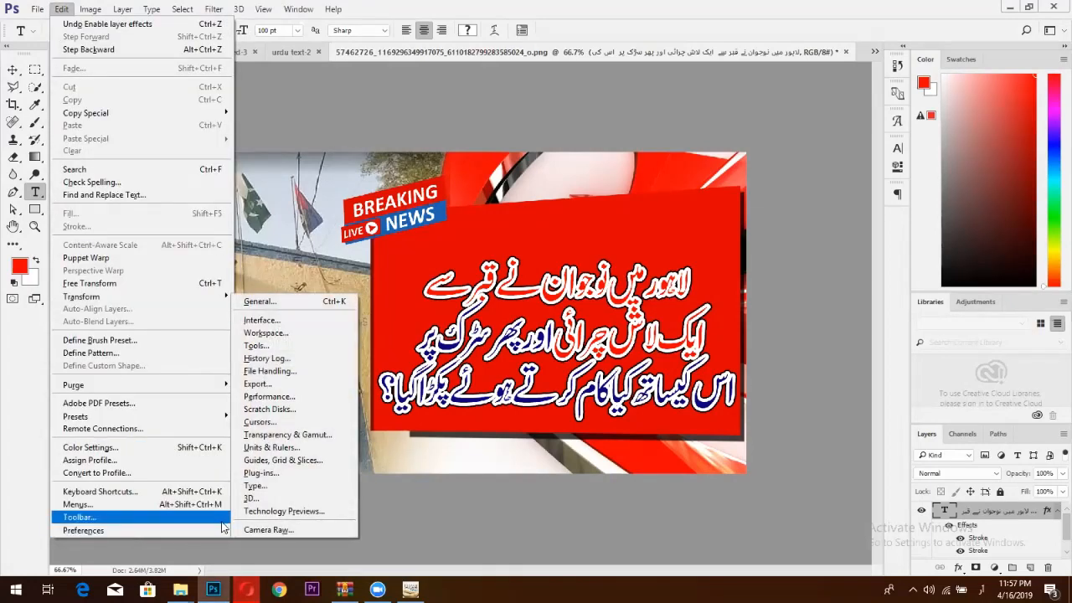
left_click(255, 486)
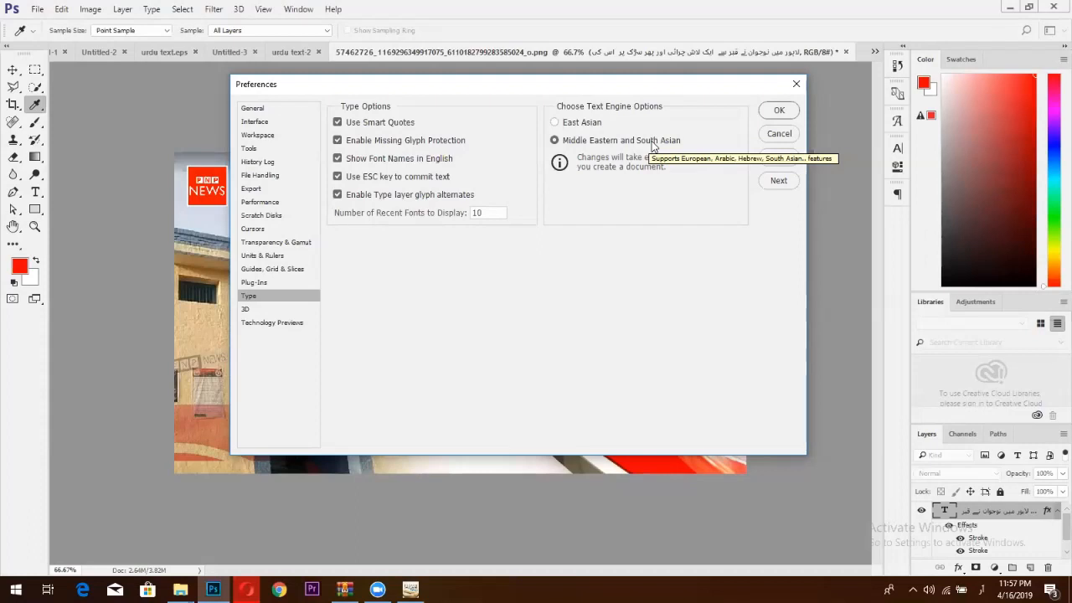
left_click(778, 110)
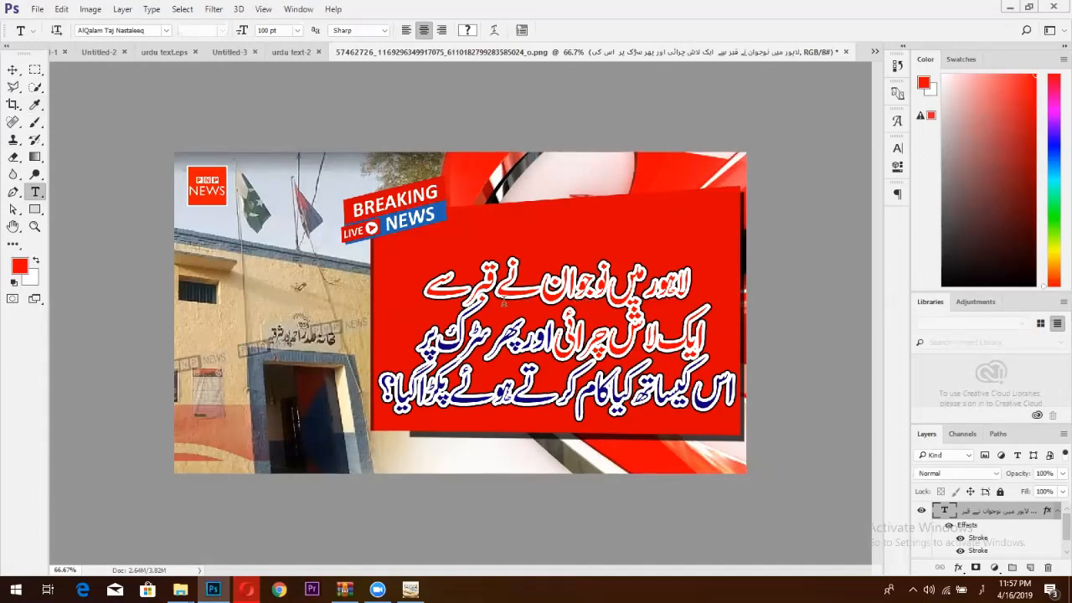
Scale the Urdu headline proportionally to 92%.
key("ctrl+t")
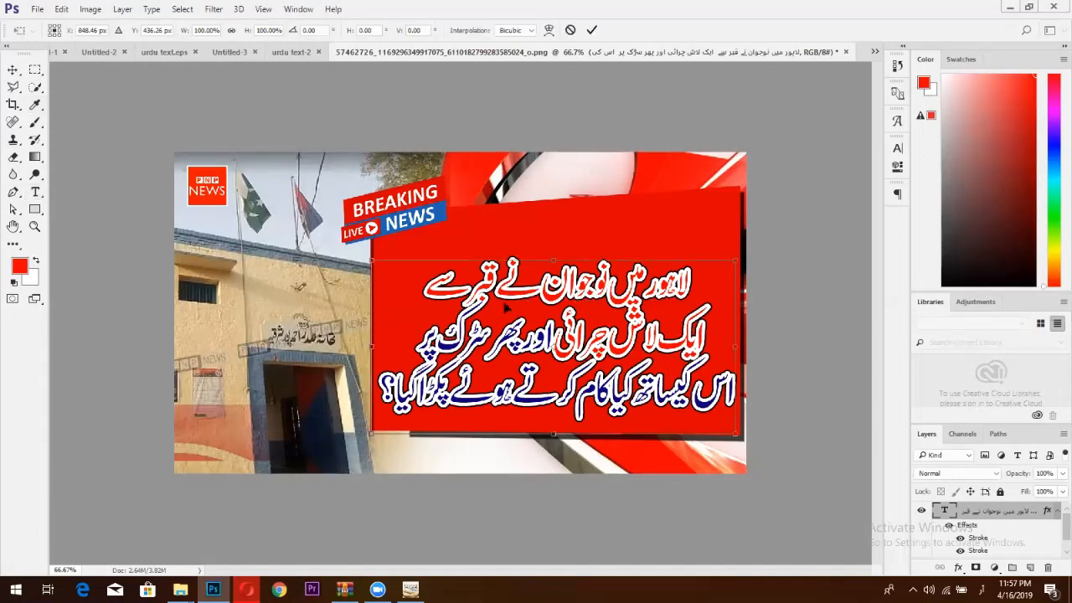
left_click(229, 29)
left_click_drag(182, 35, 174, 35)
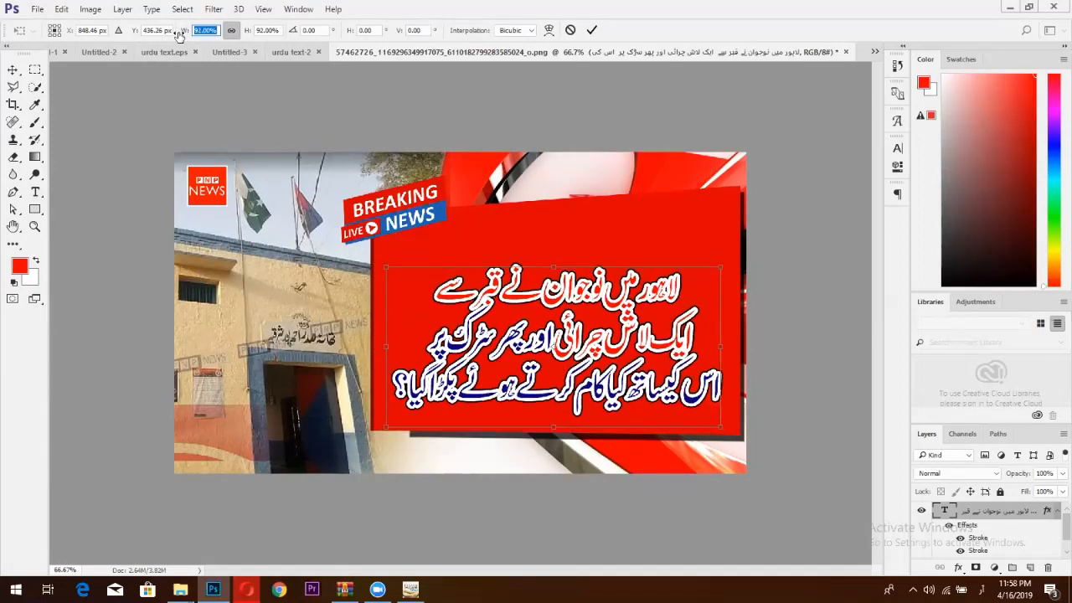
left_click(589, 30)
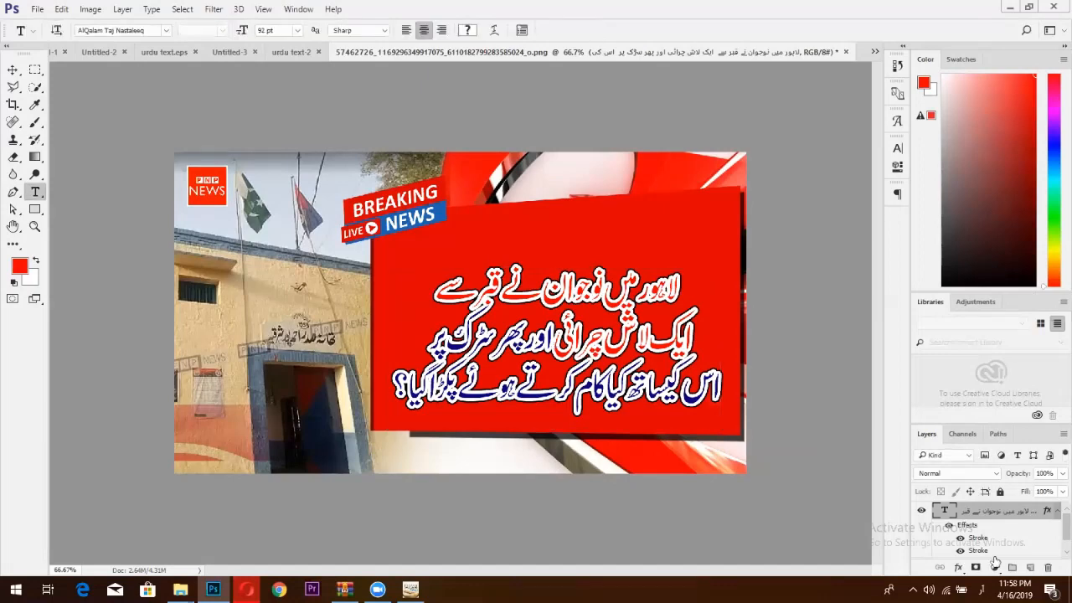
In the headline's Blending Options, set the first stroke to 5 px and the second to 7 px.
right_click(961, 516)
left_click(827, 47)
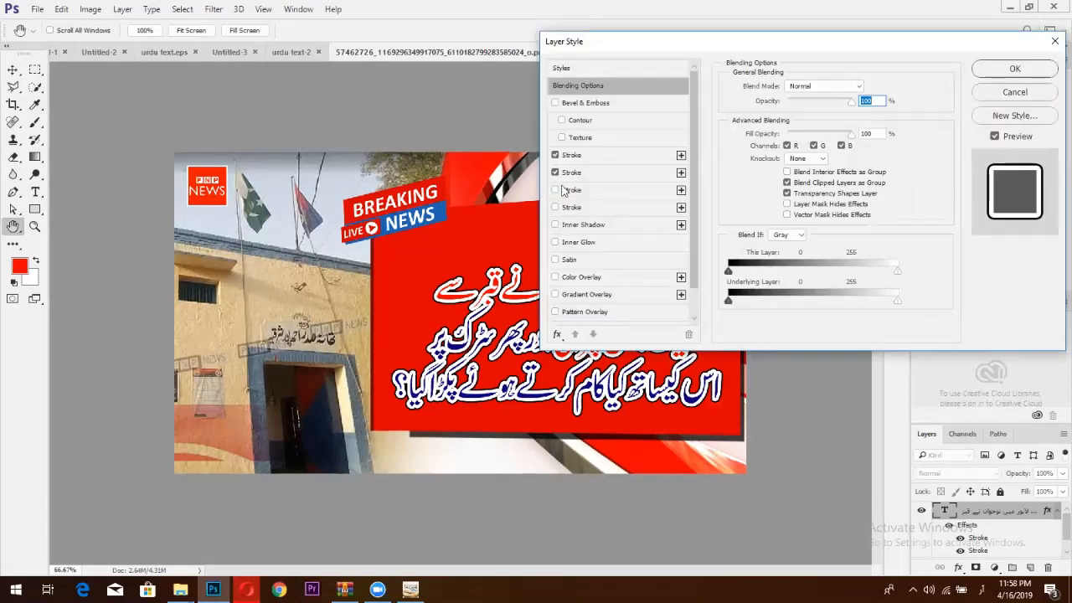
left_click(556, 173)
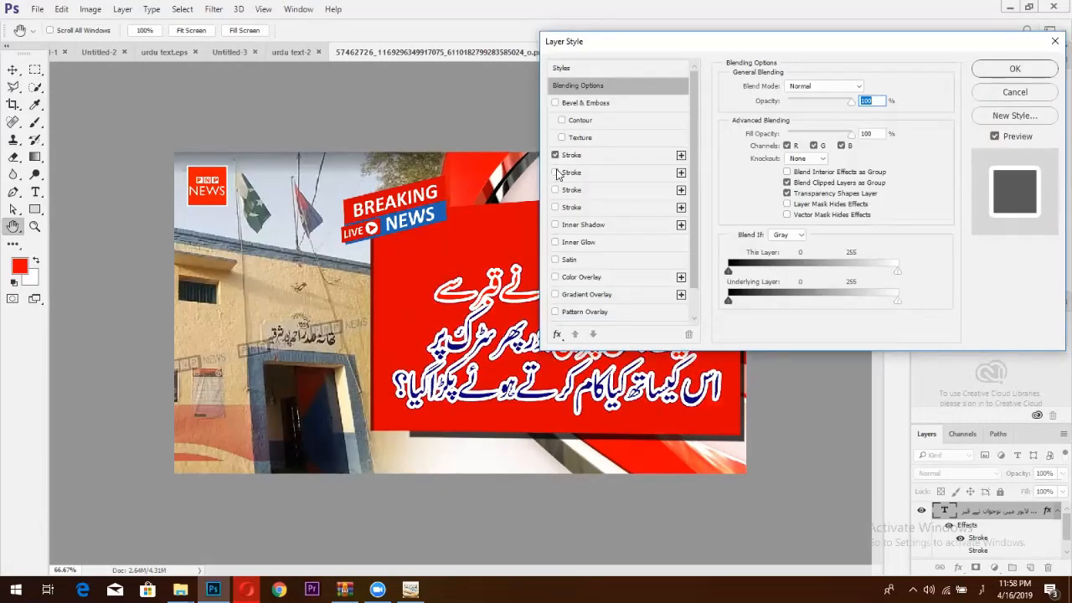
left_click(555, 172)
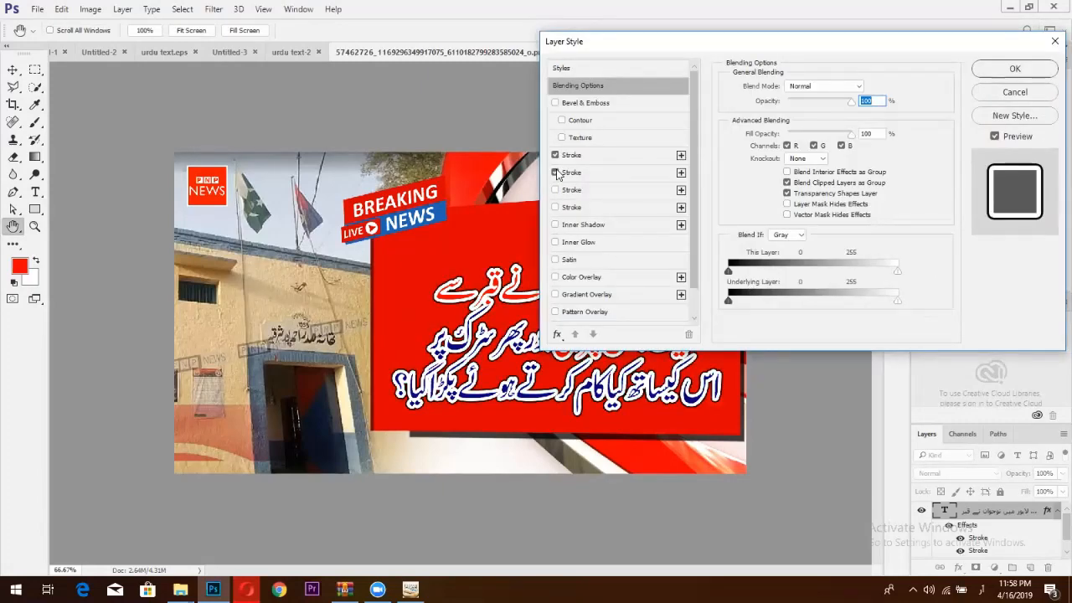
left_click(626, 154)
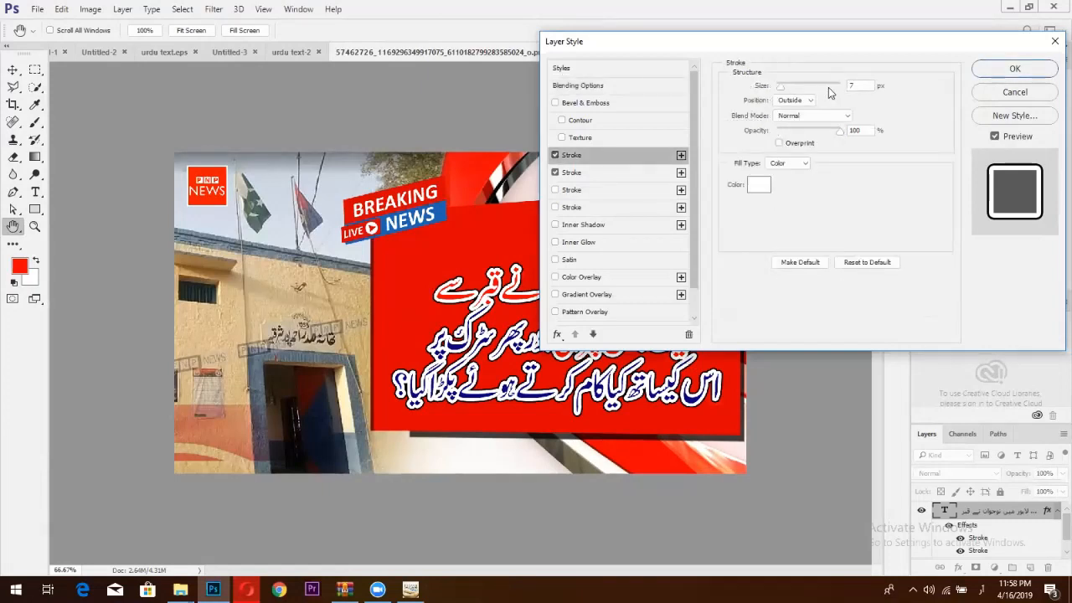
double_click(850, 86)
type("5")
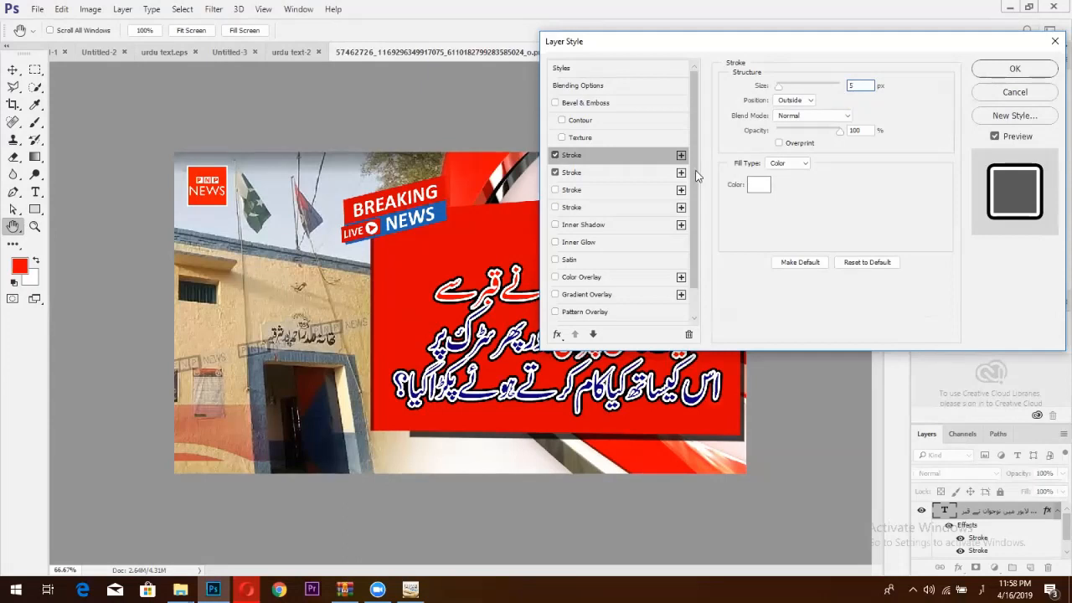
left_click(652, 172)
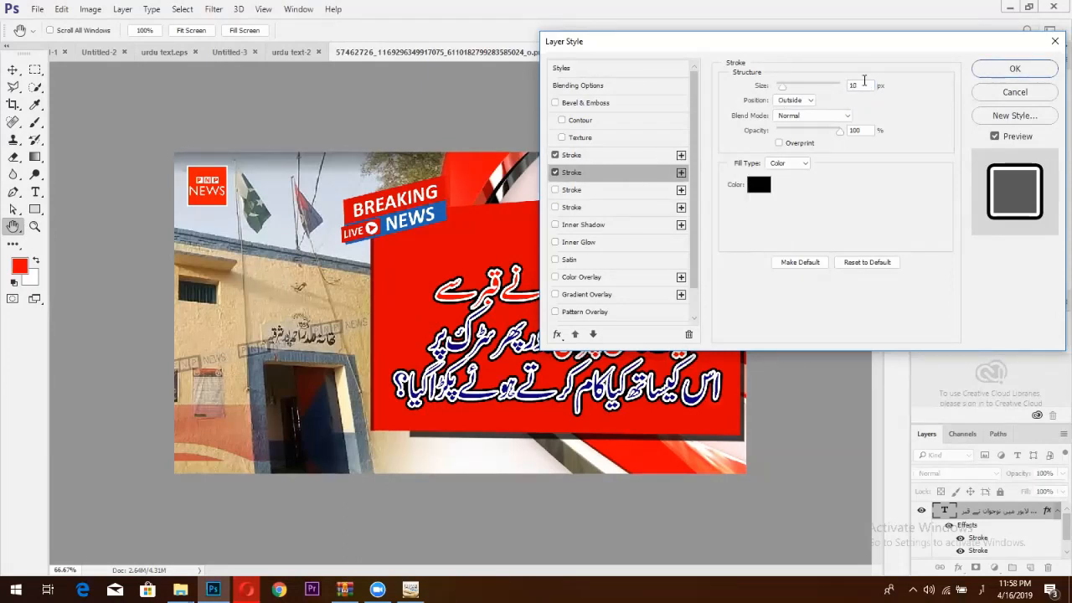
double_click(863, 85)
type("7")
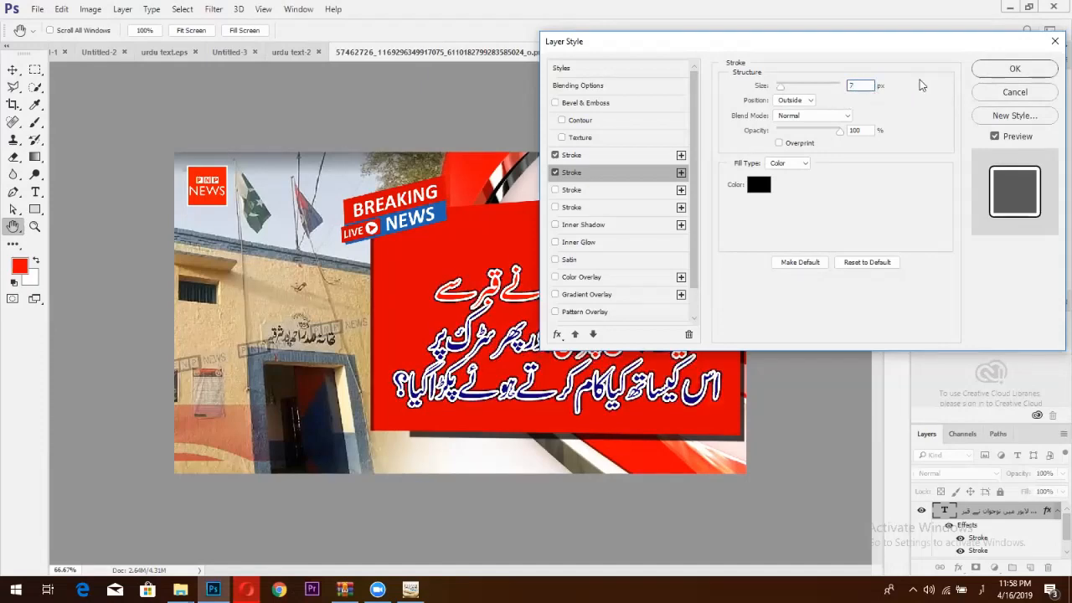
left_click(990, 69)
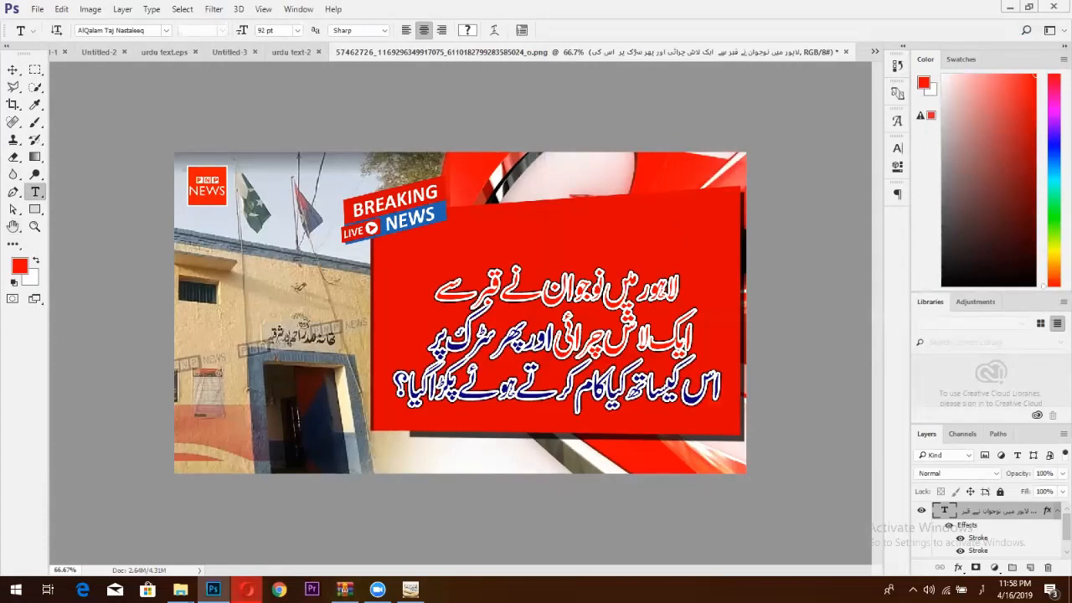
Copy the Urdu search query from the browser's Google results and return to Photoshop.
left_click(246, 589)
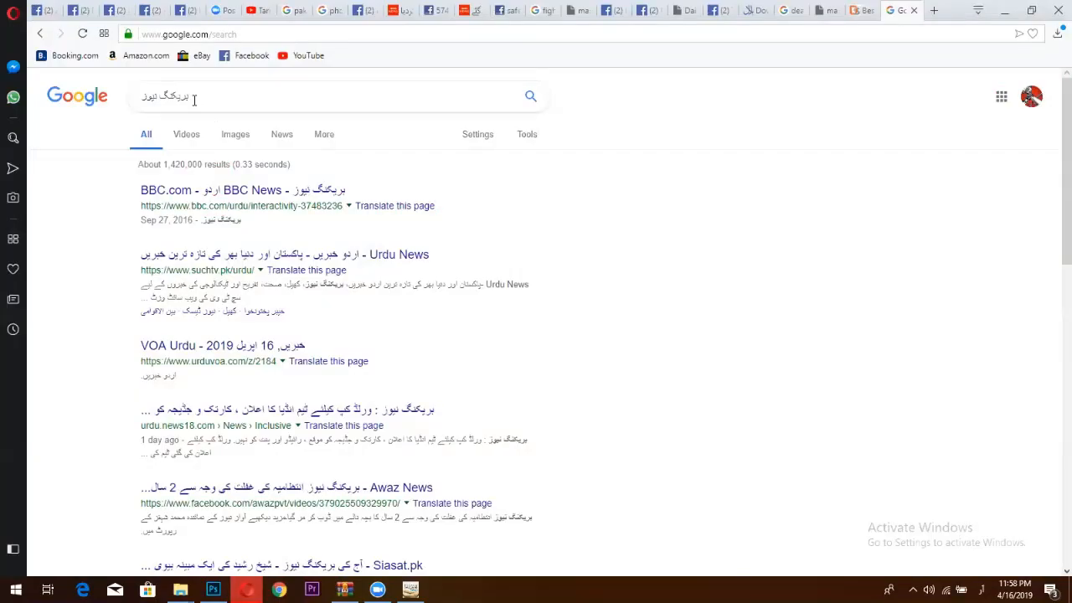
left_click(194, 100)
left_click_drag(193, 100, 132, 109)
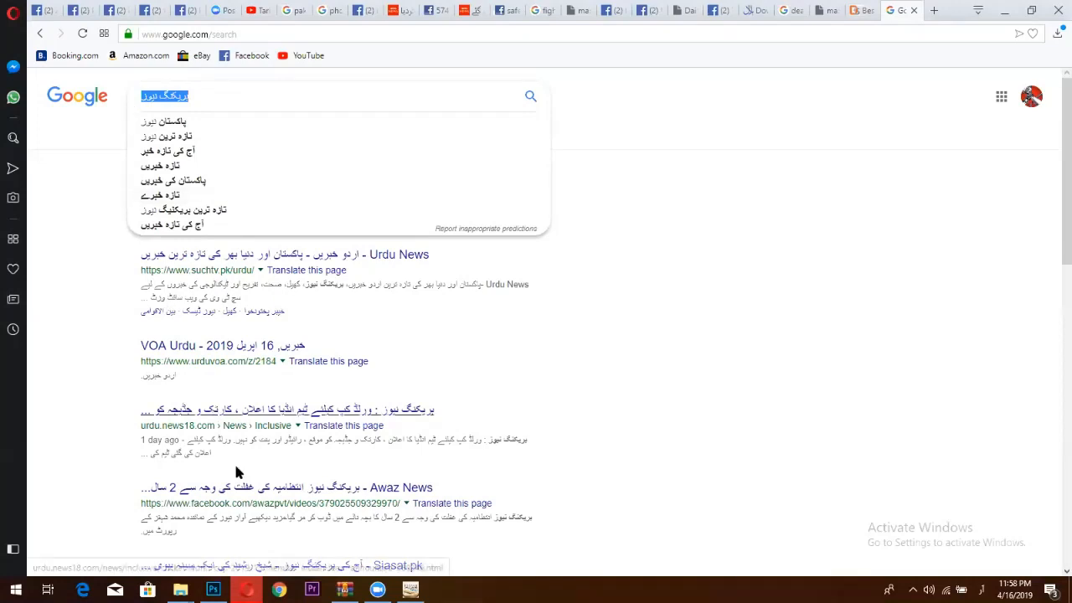
left_click(212, 588)
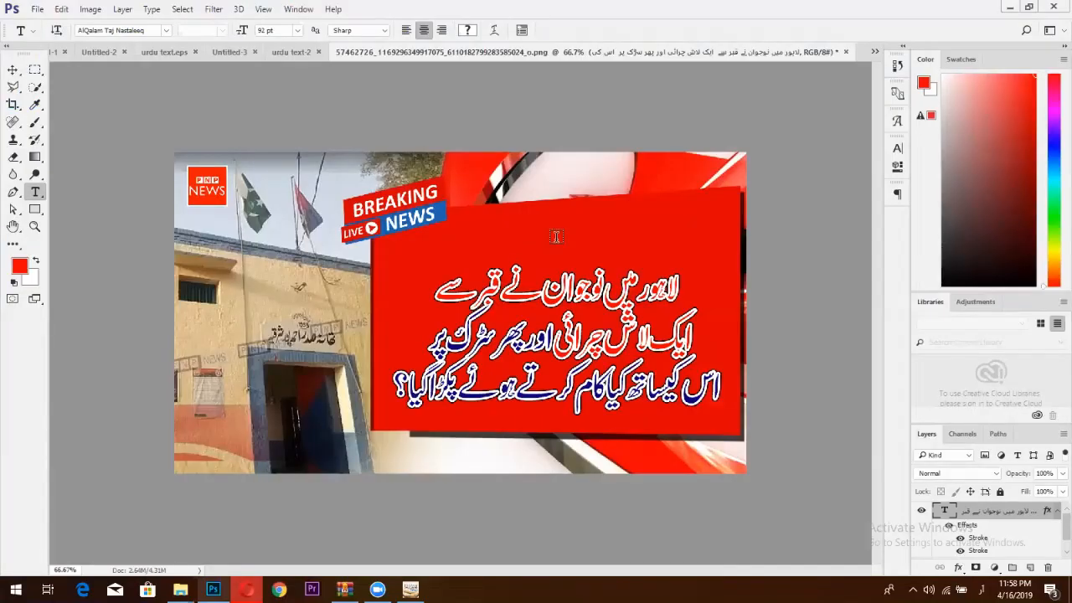
Paste the copied Urdu words as a heading and colour it yellow #fcff00.
key("ctrl+v")
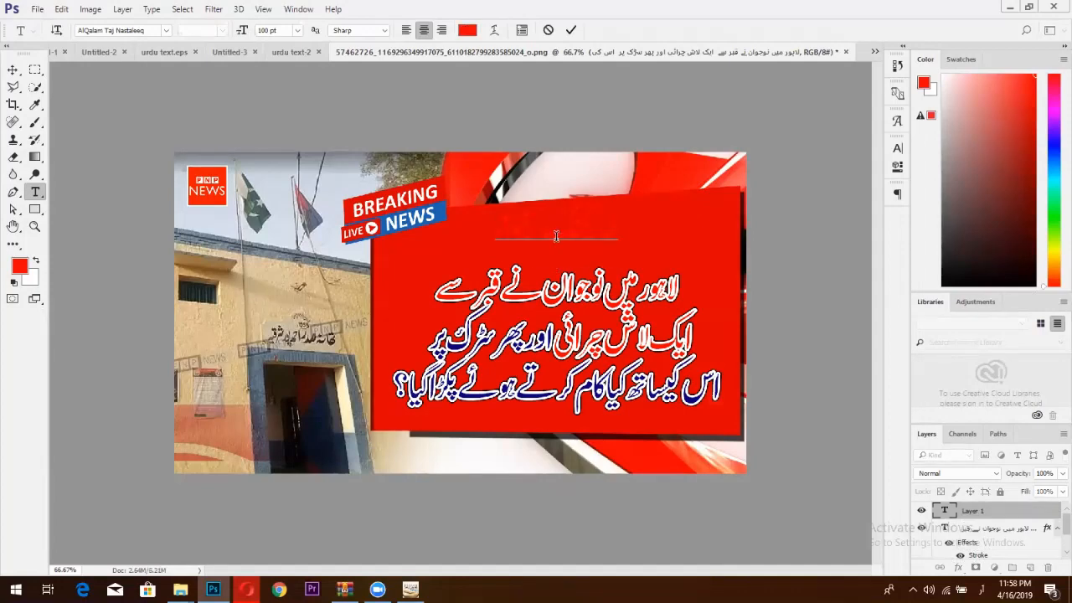
double_click(556, 237)
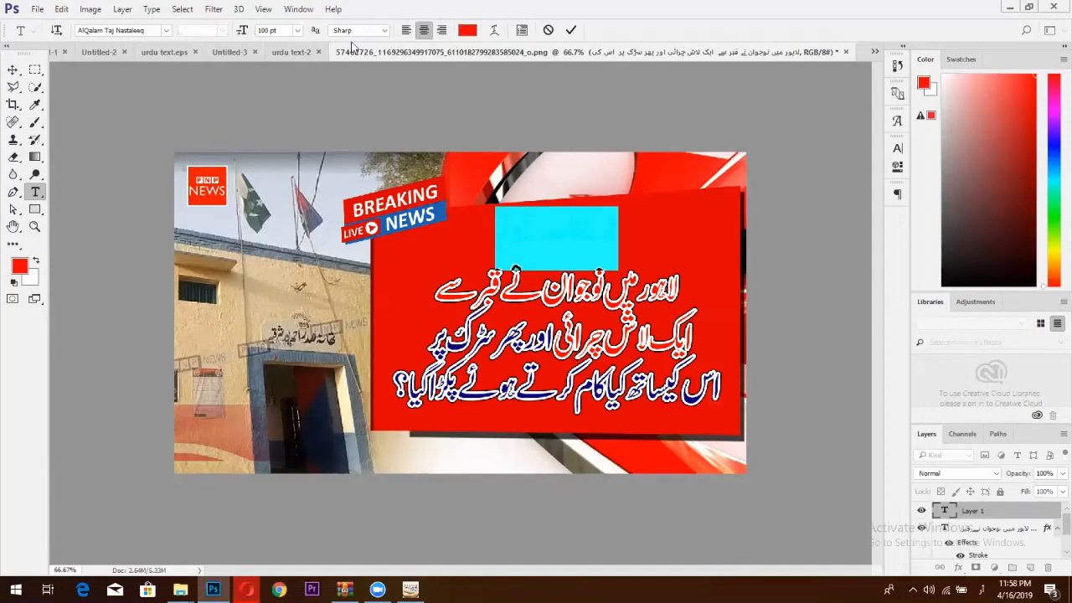
left_click(469, 29)
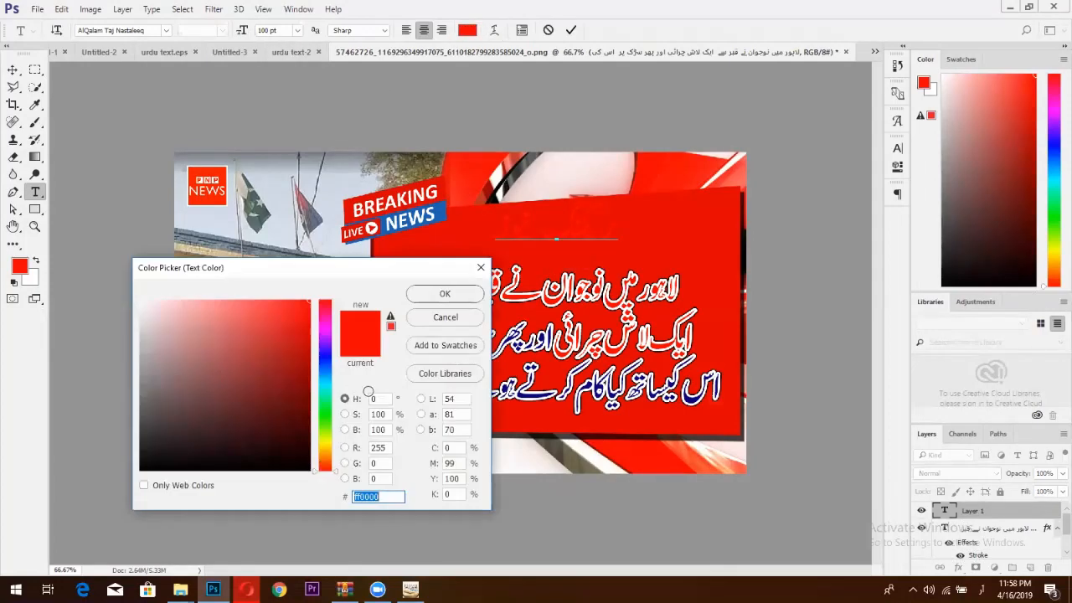
left_click(272, 432)
left_click(325, 442)
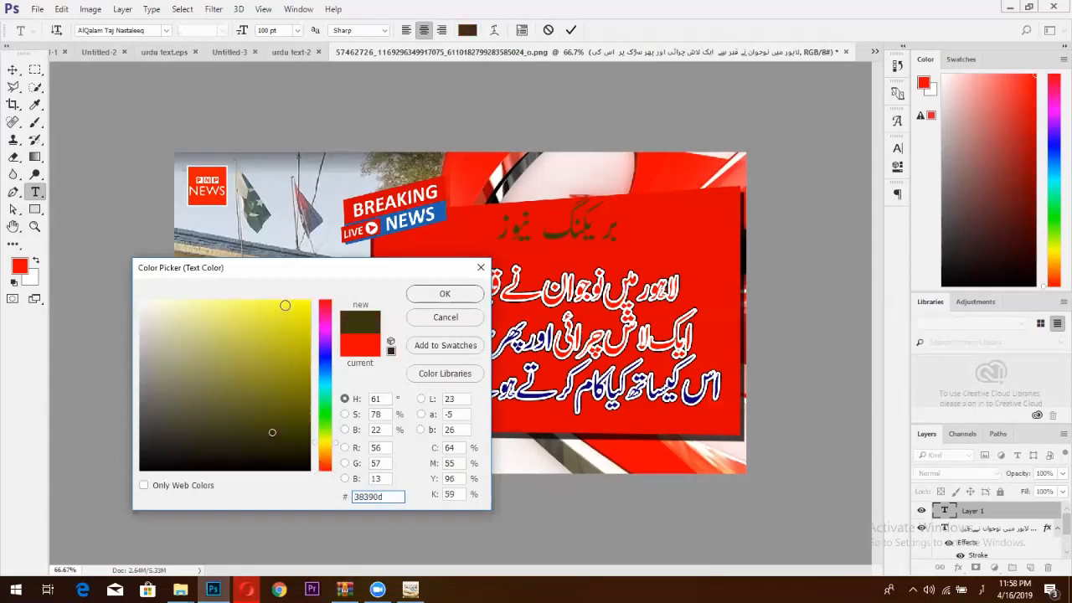
left_click(286, 305)
type("fcff00")
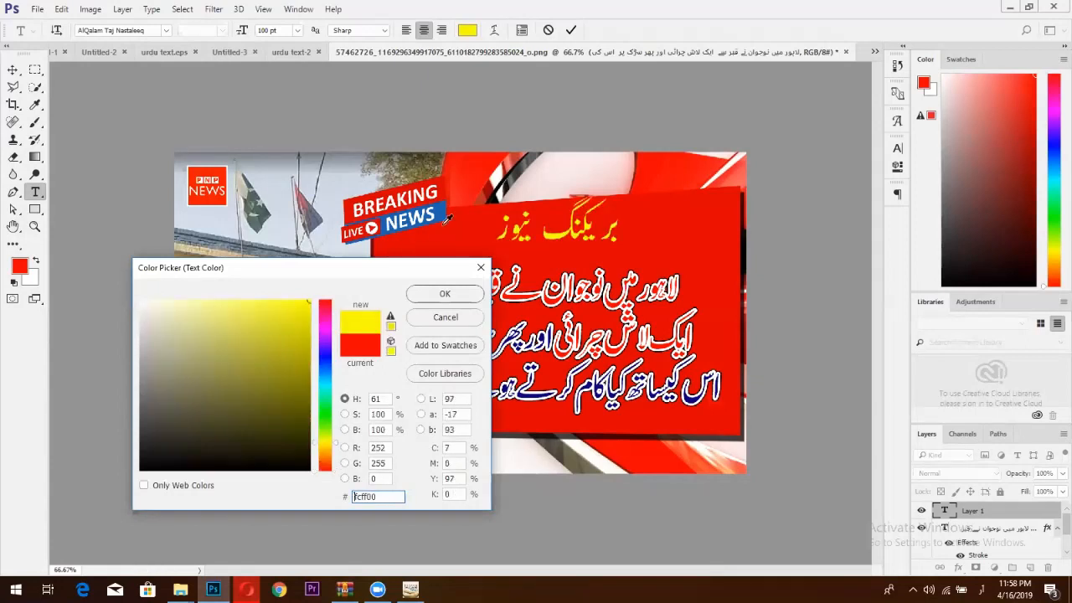
left_click(466, 300)
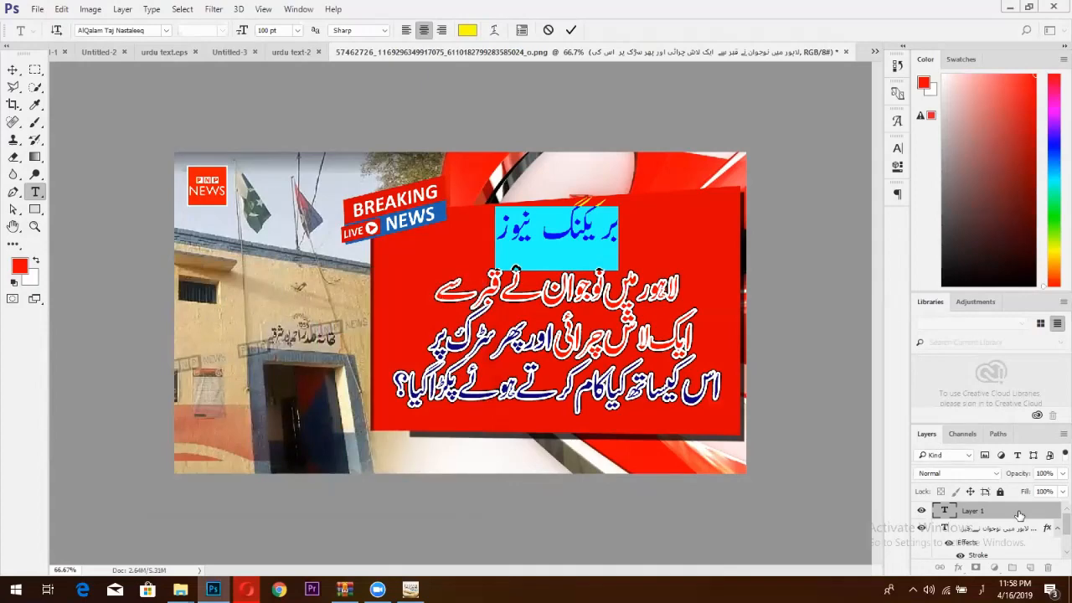
left_click(1019, 514)
Enable the stroke effects on the title, giving it a black 7 px outline.
right_click(1019, 514)
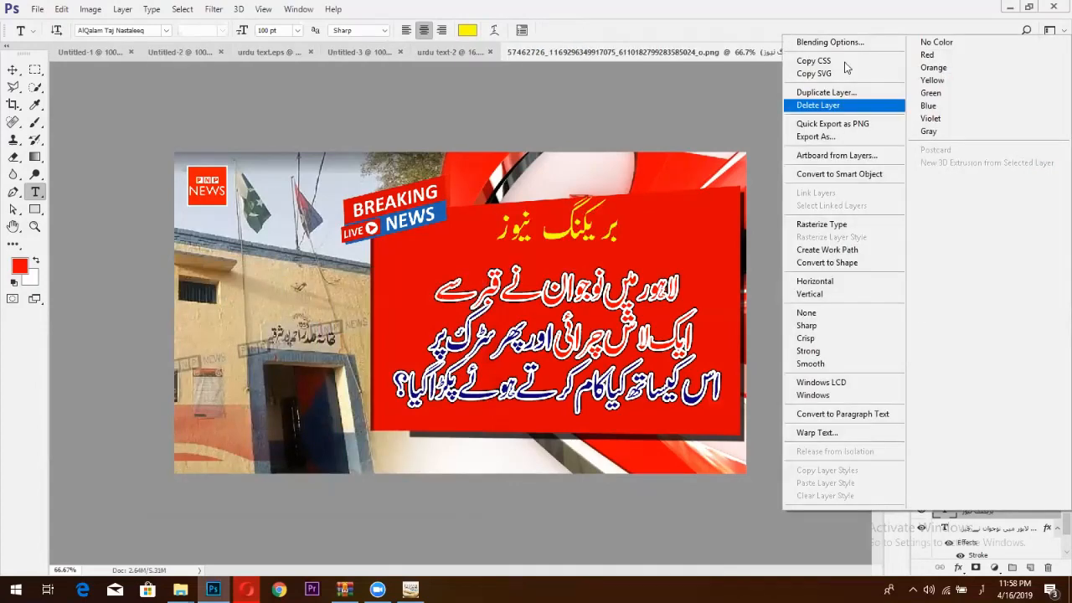
left_click(844, 45)
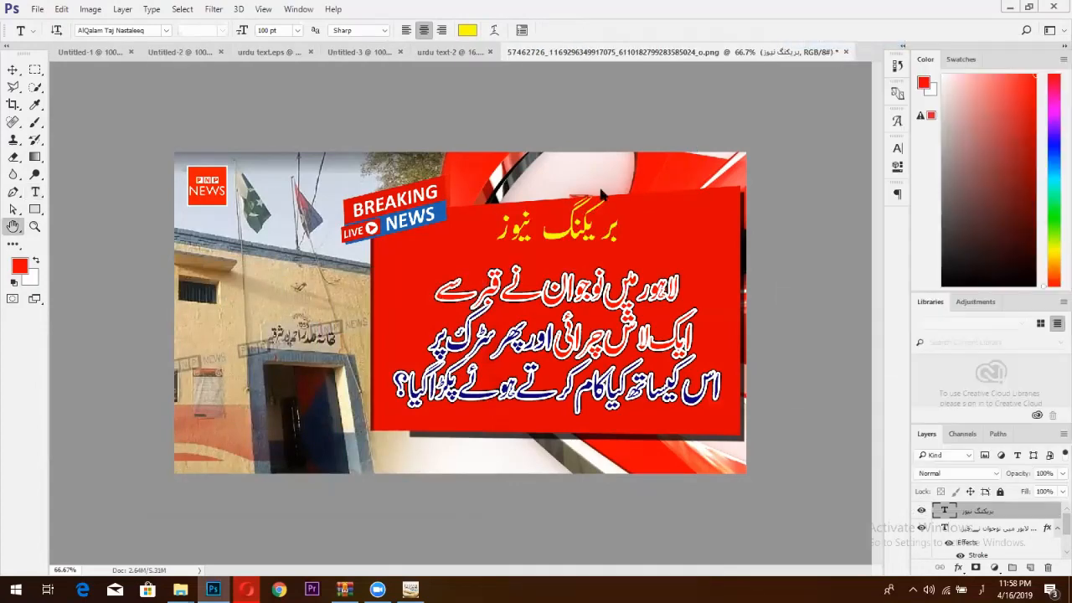
left_click(578, 157)
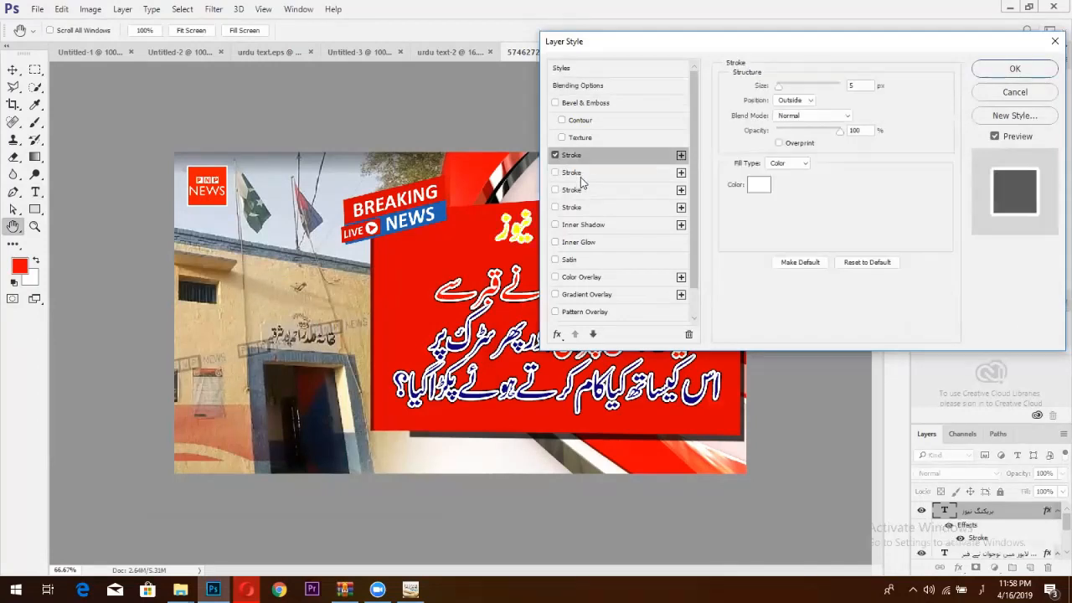
left_click(580, 173)
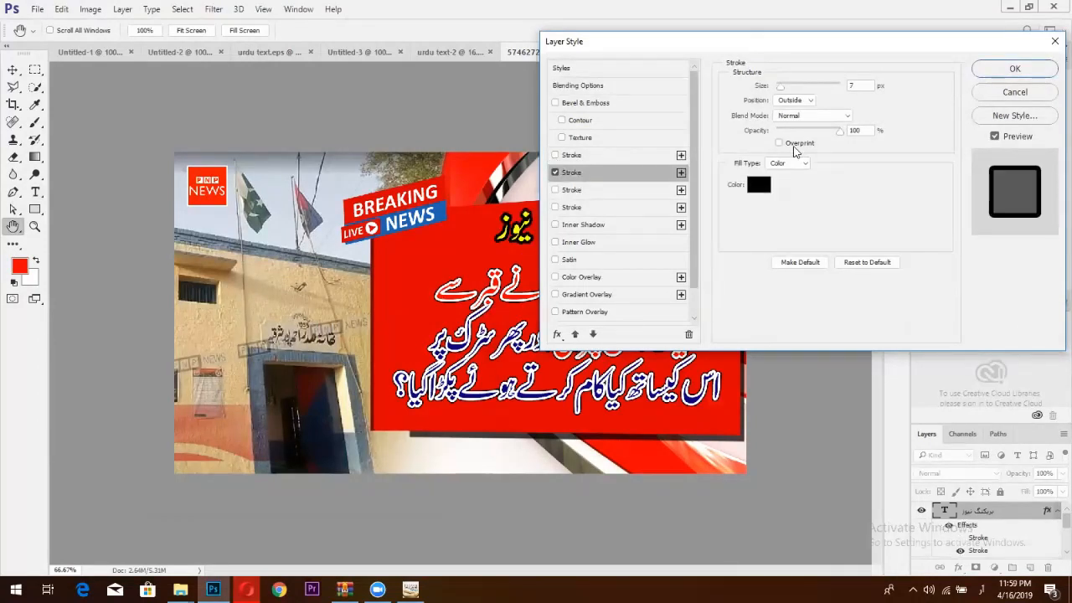
left_click(1015, 68)
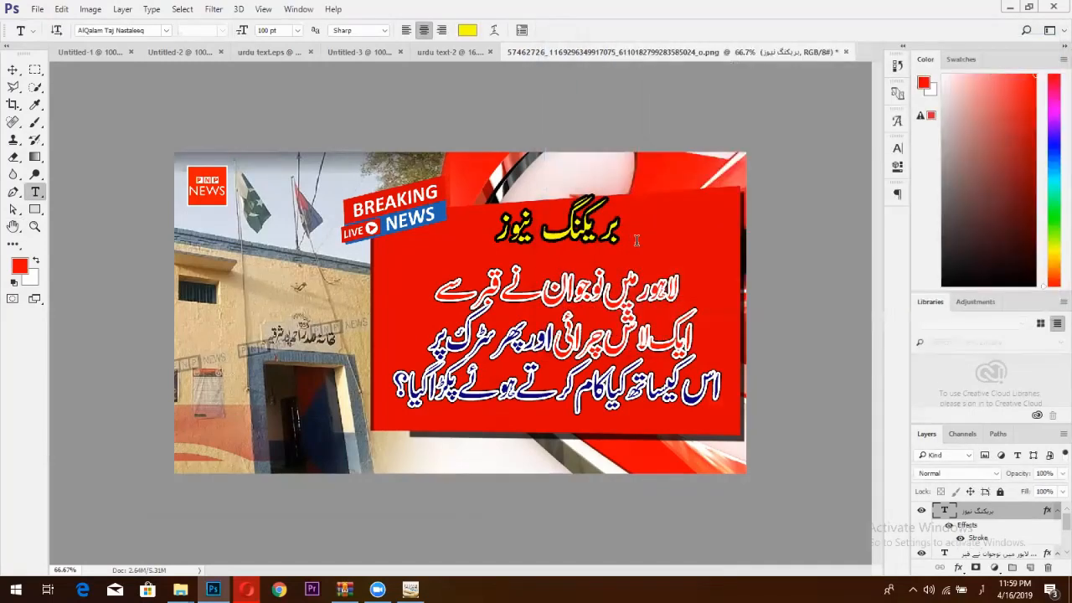
Enlarge the title proportionally to 122% and move it slightly down on the red panel.
left_click(13, 71)
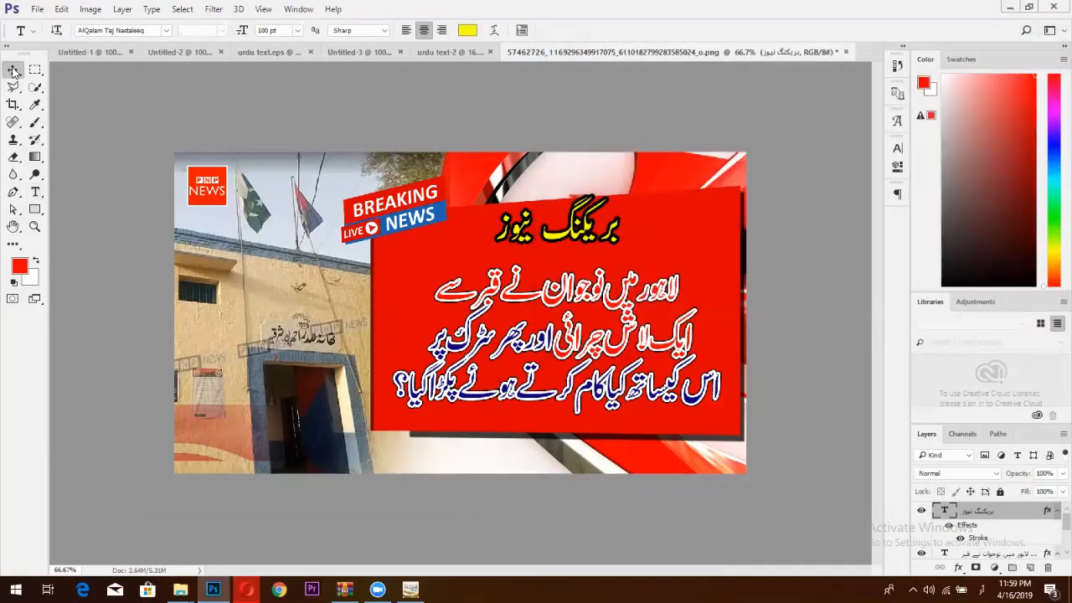
key("ctrl+t")
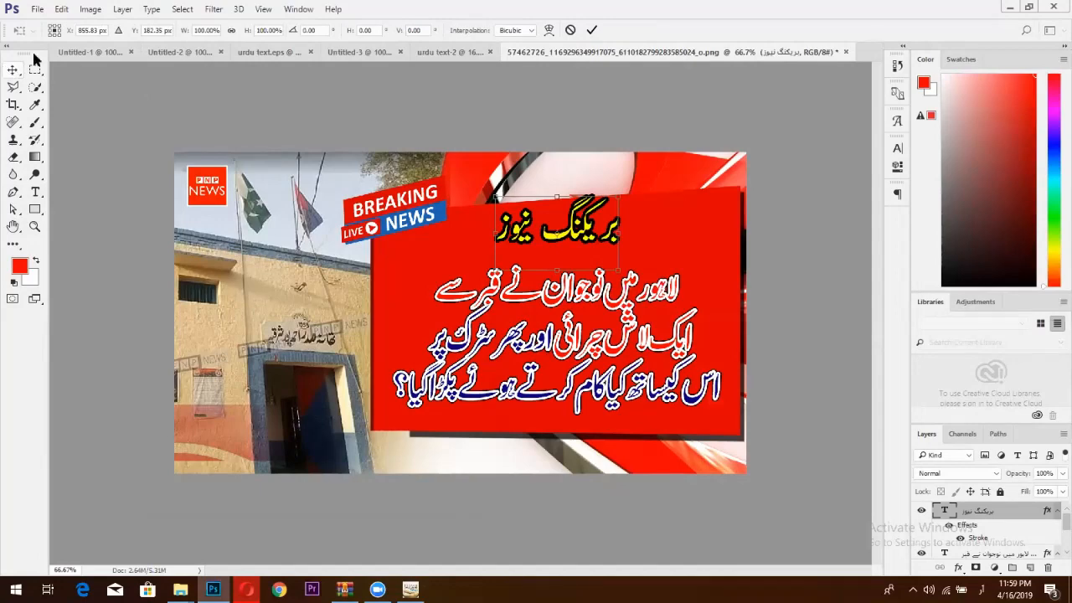
left_click(231, 30)
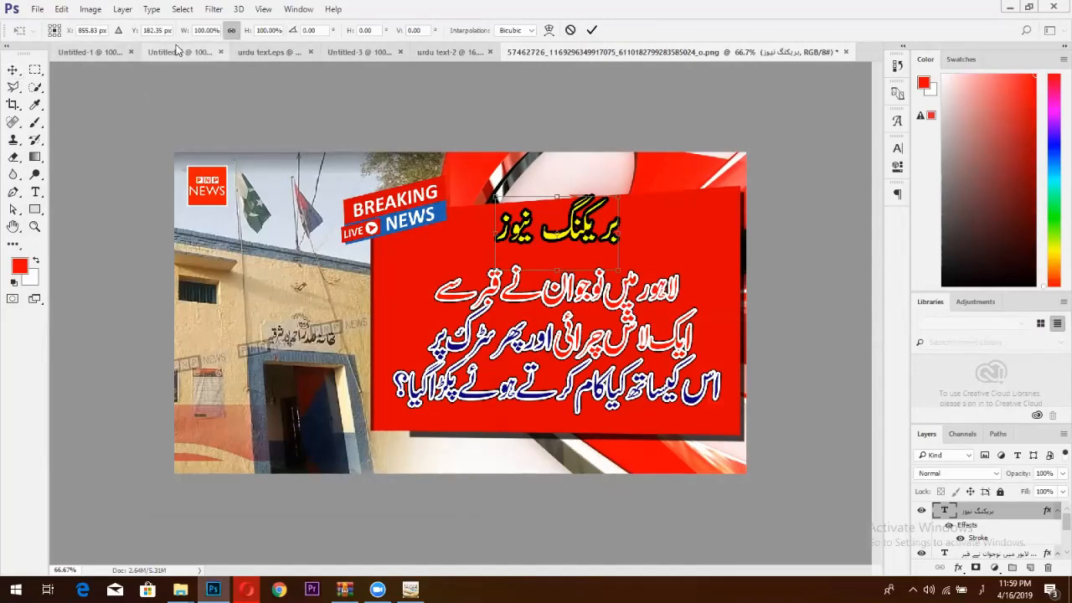
left_click_drag(190, 36, 199, 38)
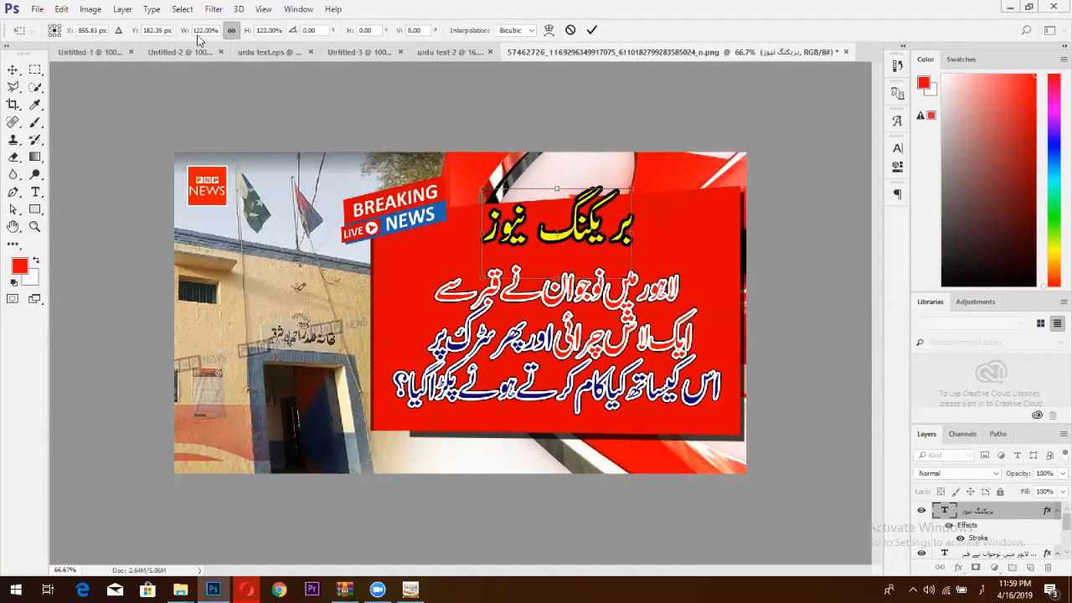
left_click(592, 31)
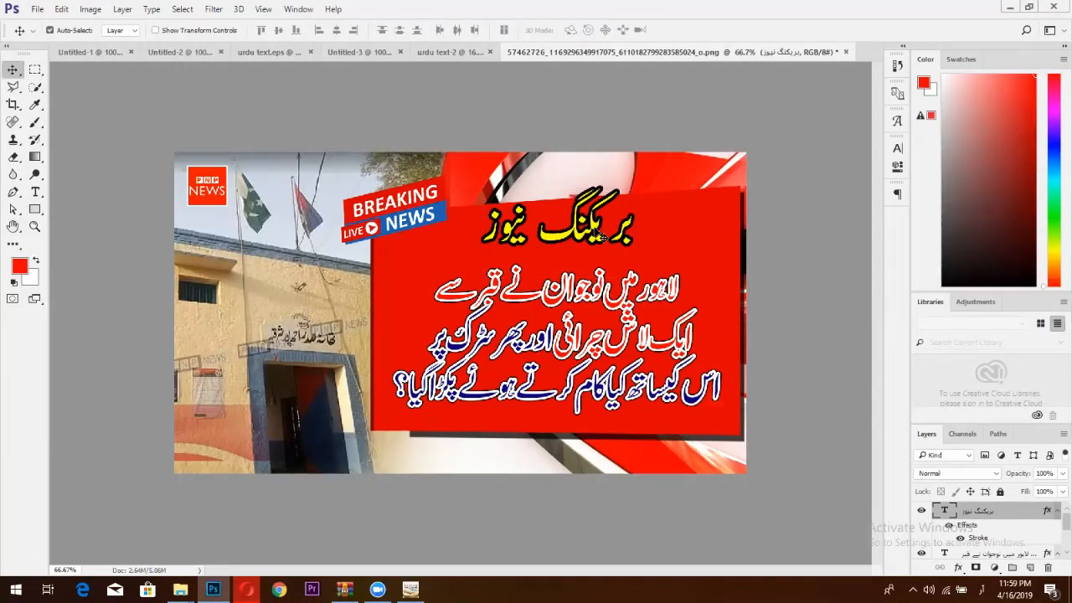
left_click_drag(600, 234, 604, 252)
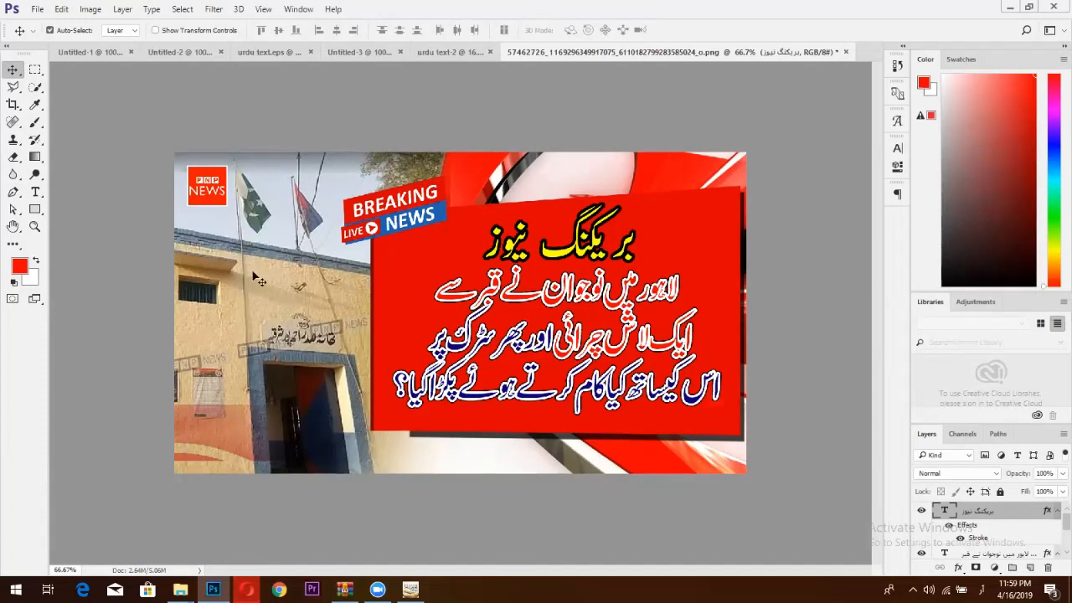
Outline the old photo area on the left with the Polygonal Lasso.
left_click(13, 87)
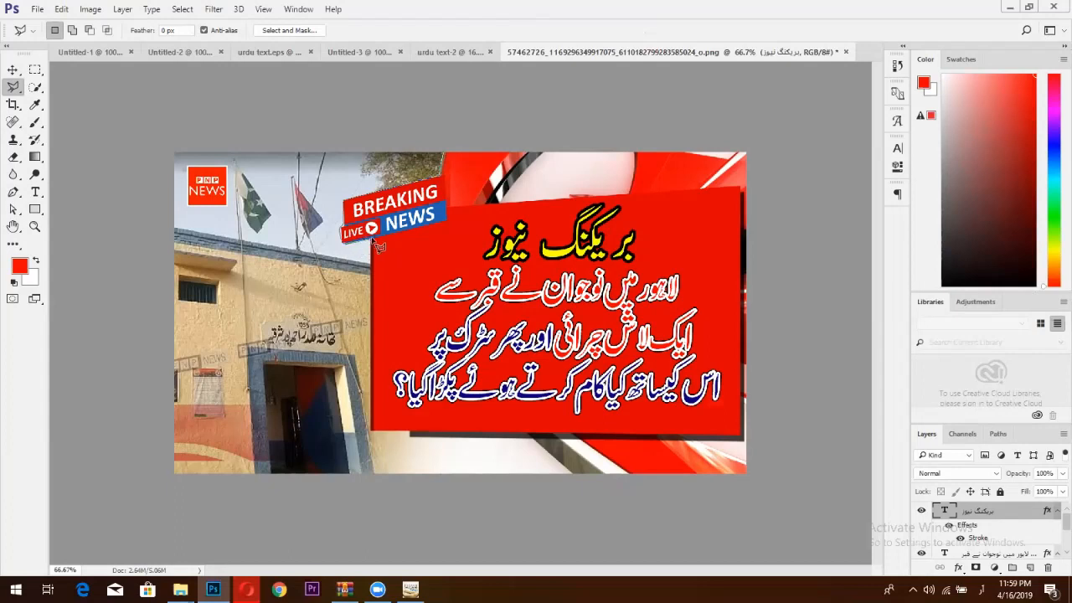
left_click(372, 241)
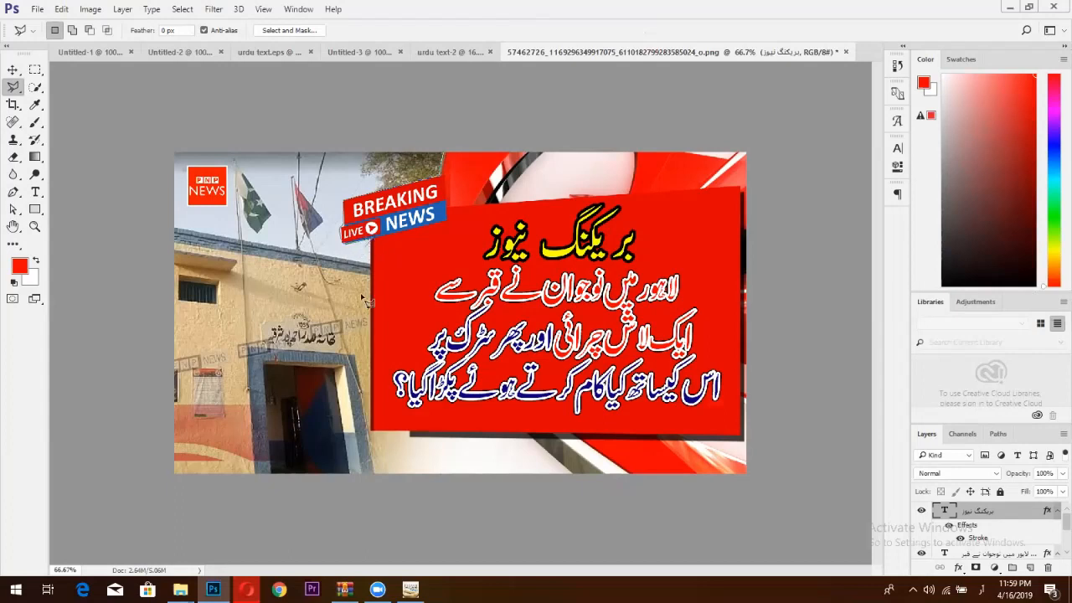
left_click(372, 434)
left_click(404, 451)
left_click(417, 483)
left_click(182, 493)
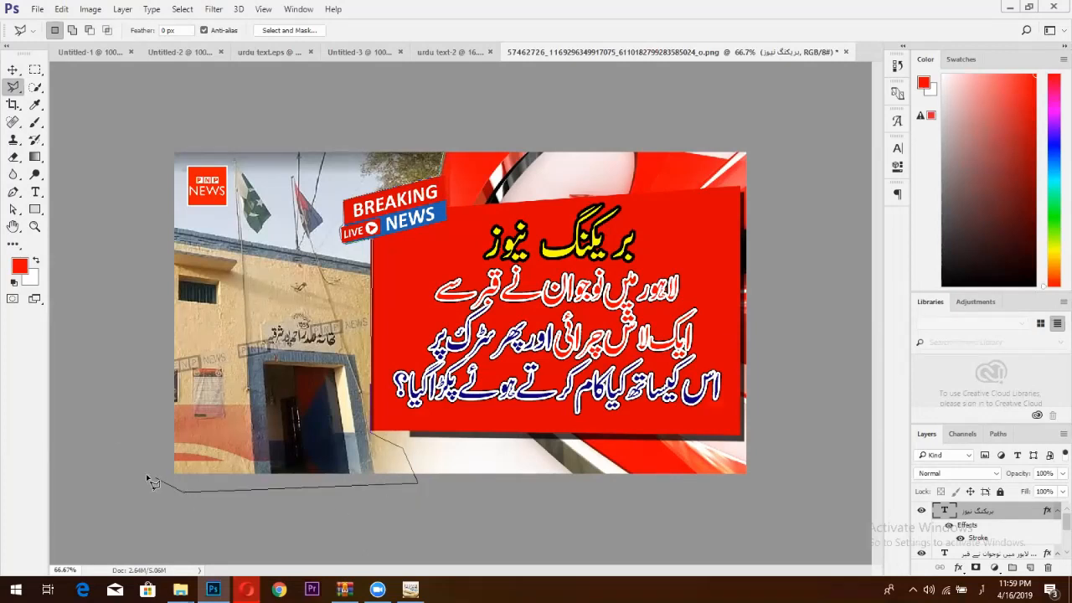
left_click(117, 183)
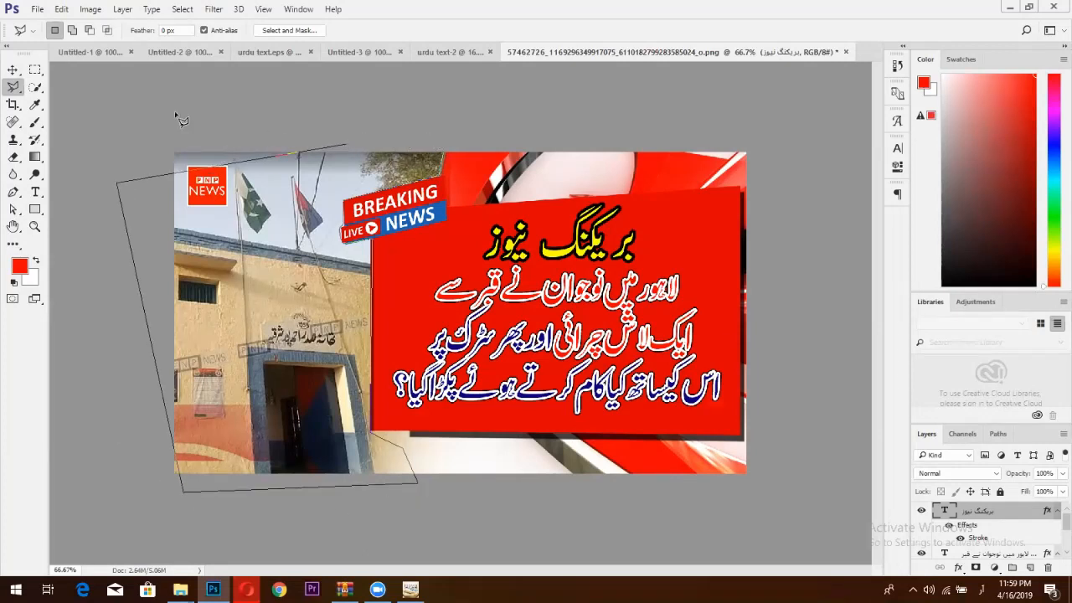
left_click(131, 99)
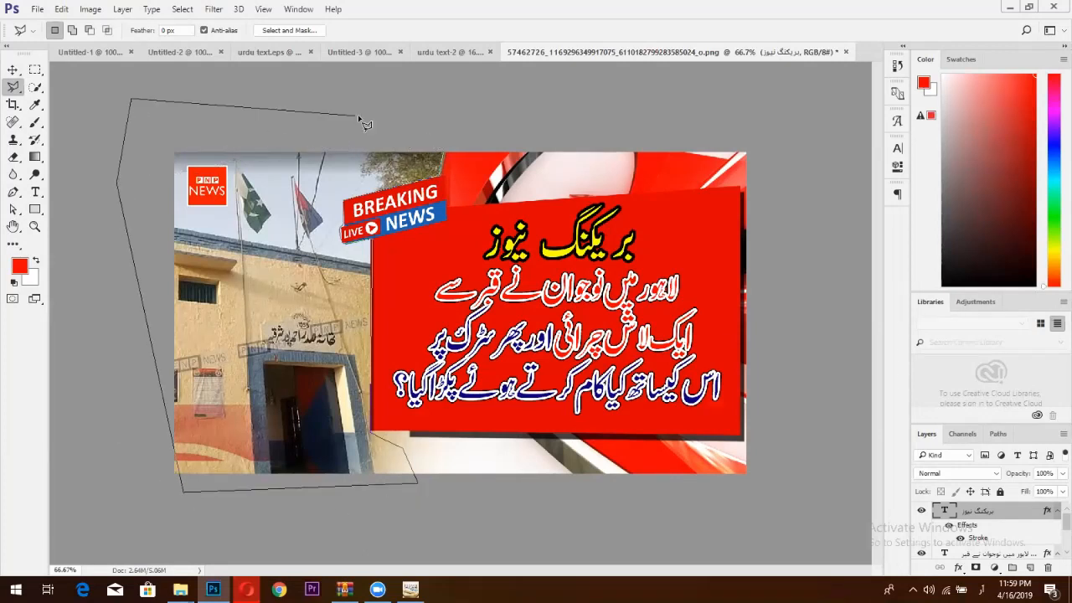
left_click(445, 155)
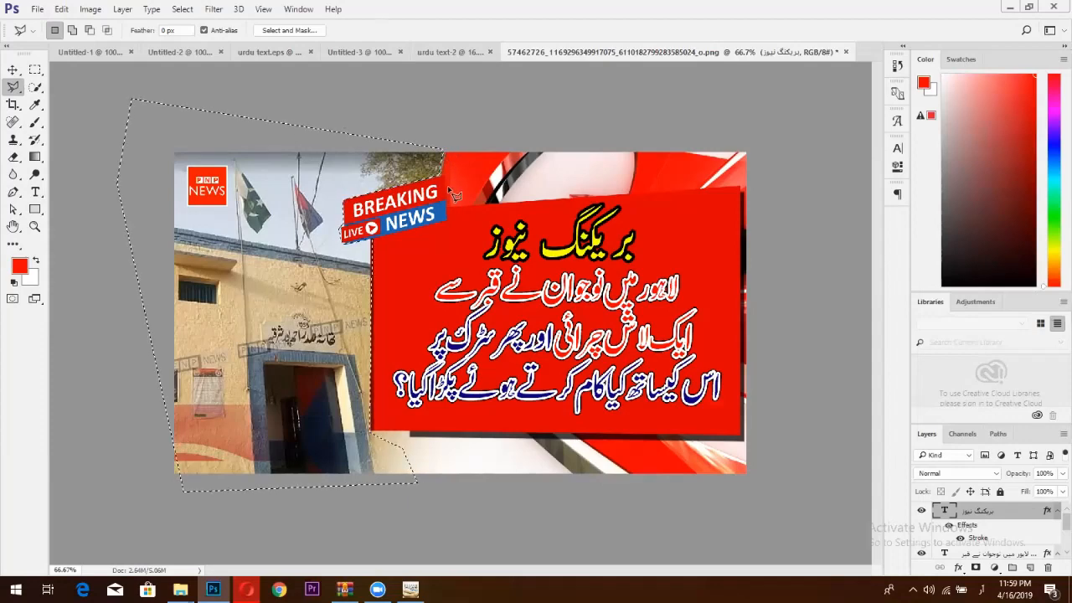
Unlock the Background into Layer 0 and delete the selected old photo to transparency.
key("Delete")
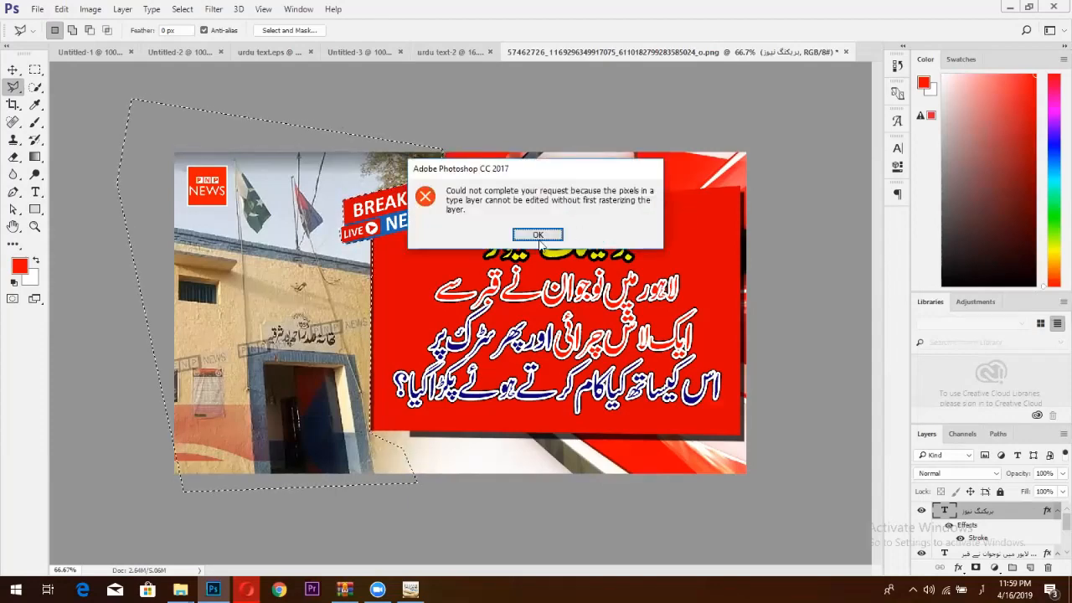
left_click(539, 233)
scroll(996, 527, "down", 2)
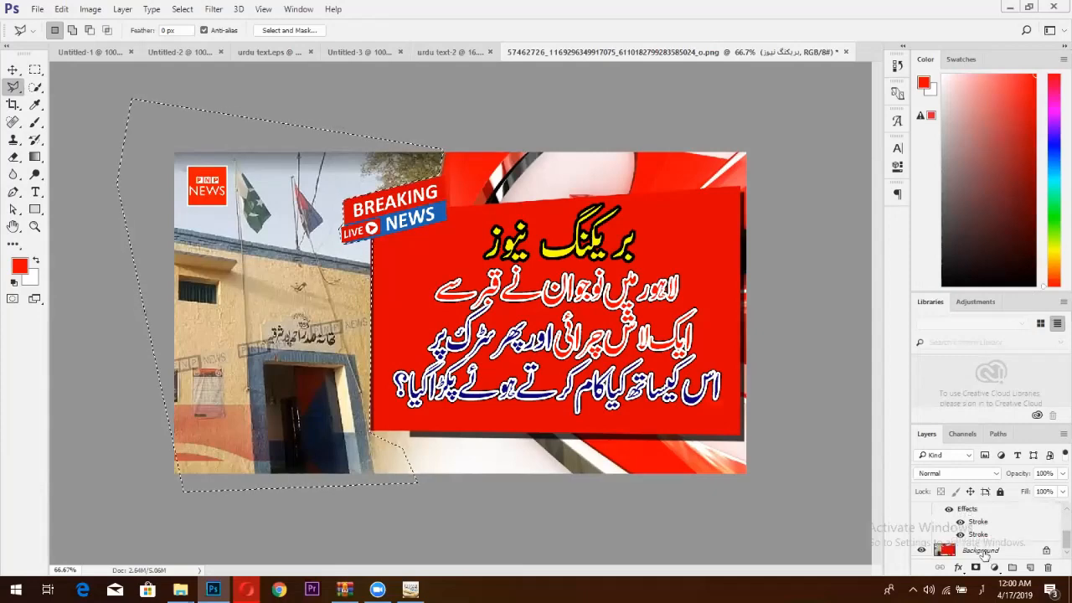
left_click(1050, 556)
left_click(1045, 550)
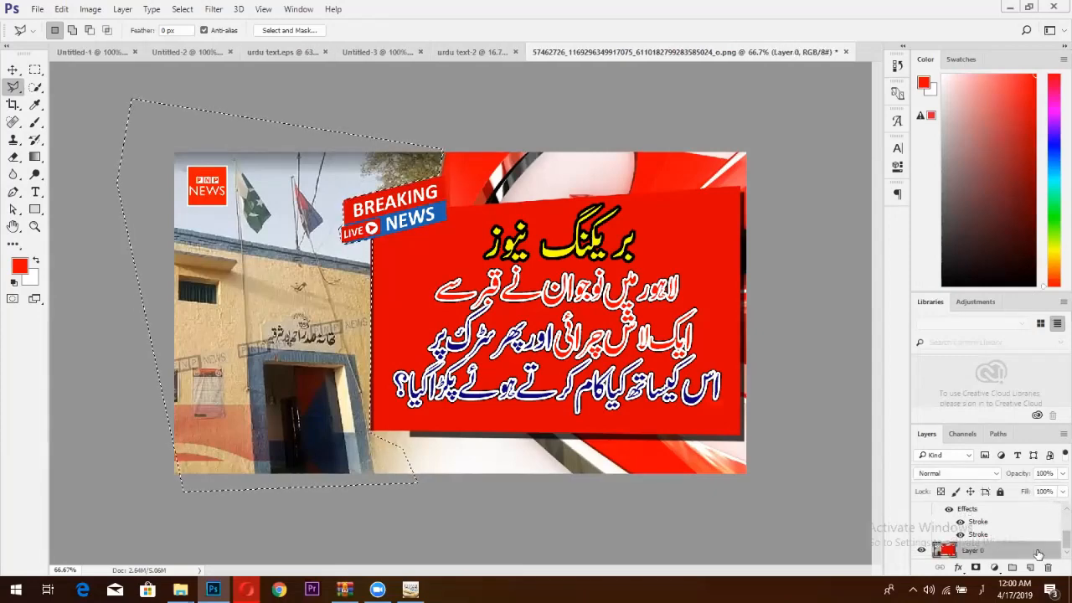
key("Delete")
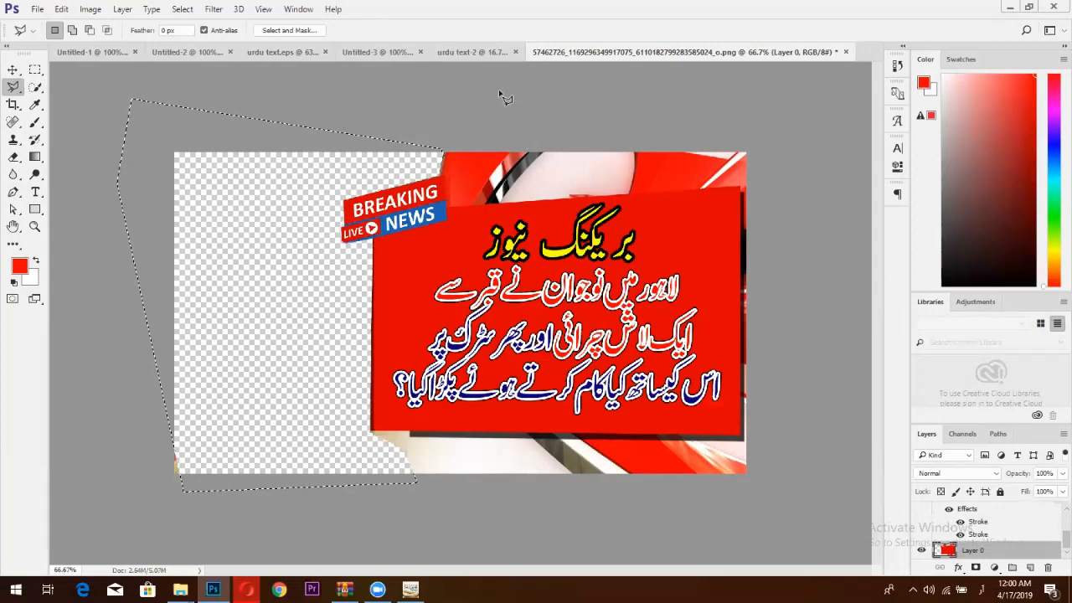
left_click(471, 52)
Look through the open document tabs and bring up Untitled-3 with the feet photo.
left_click(360, 52)
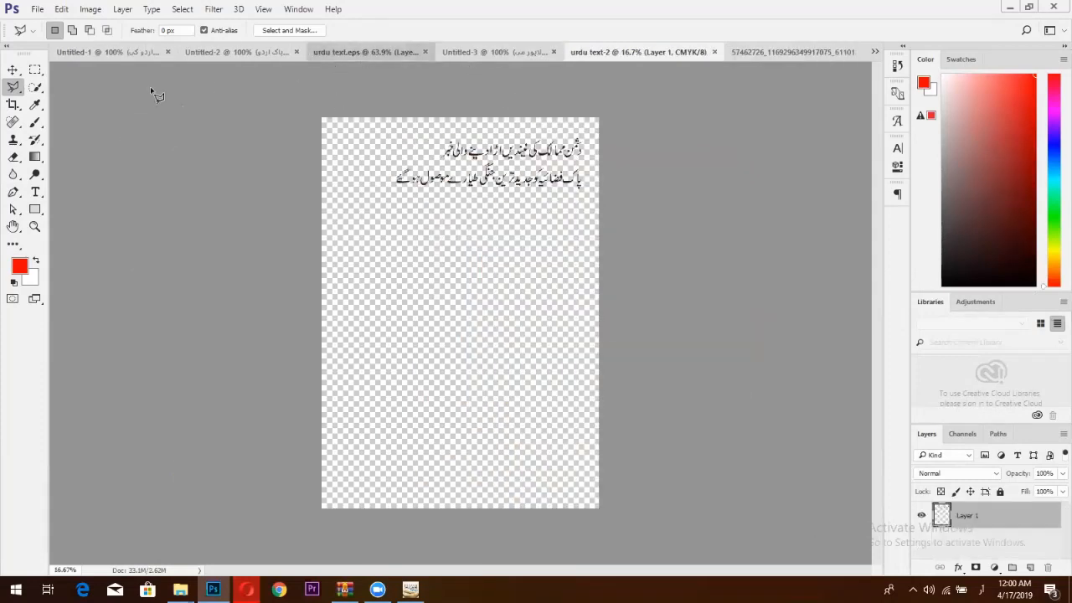
left_click(258, 52)
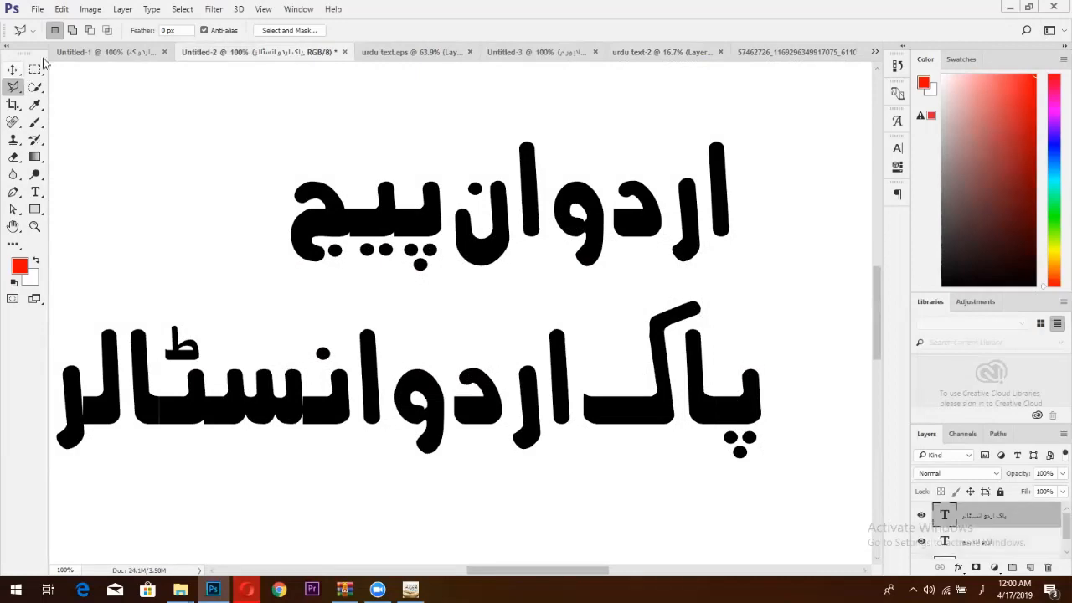
left_click(641, 53)
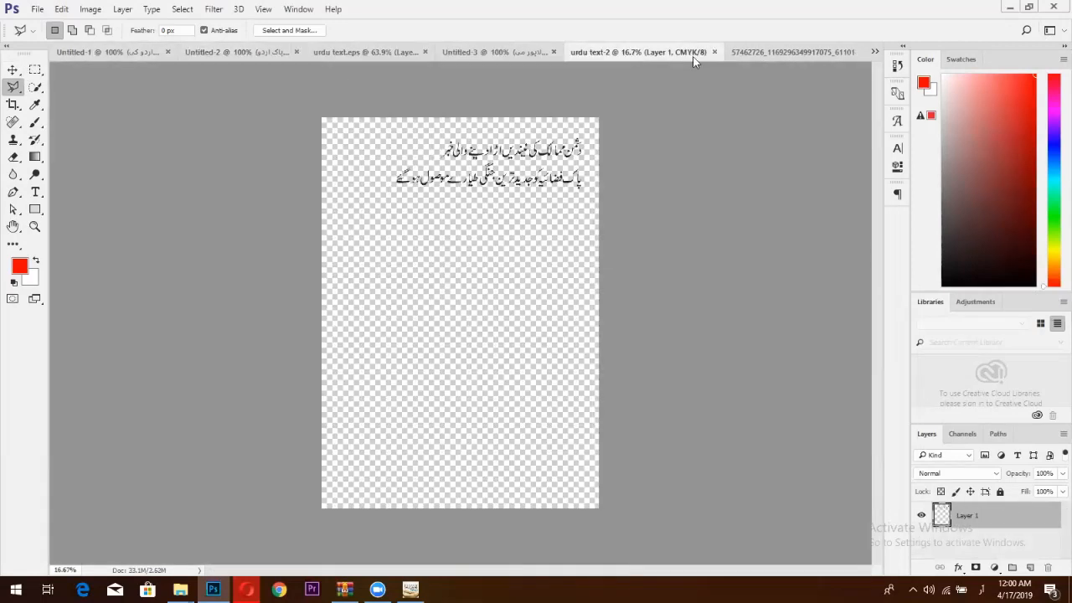
left_click(754, 50)
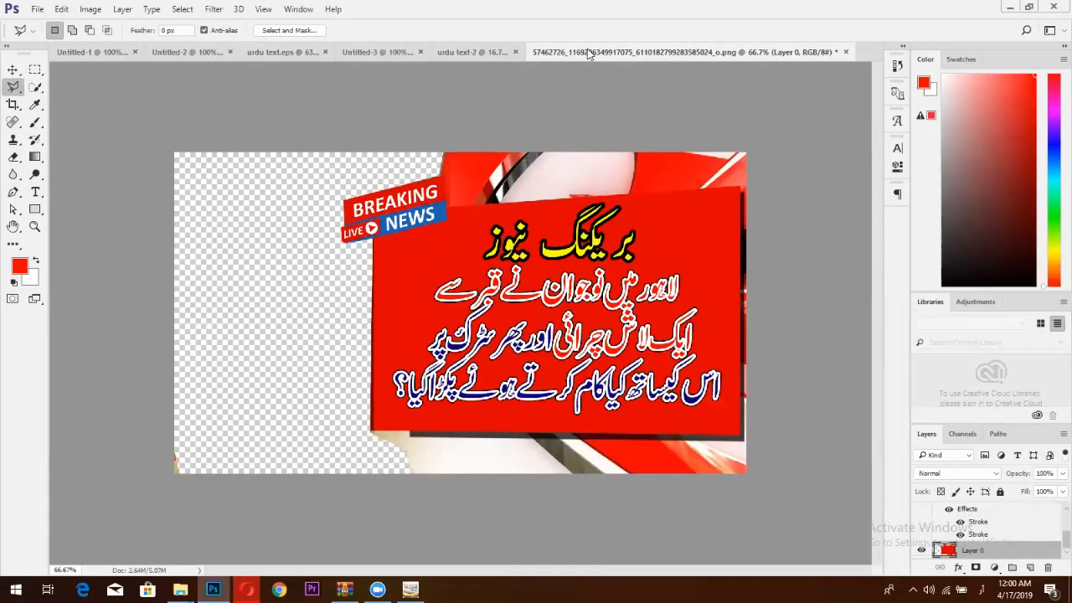
left_click(443, 50)
left_click(383, 50)
left_click(500, 51)
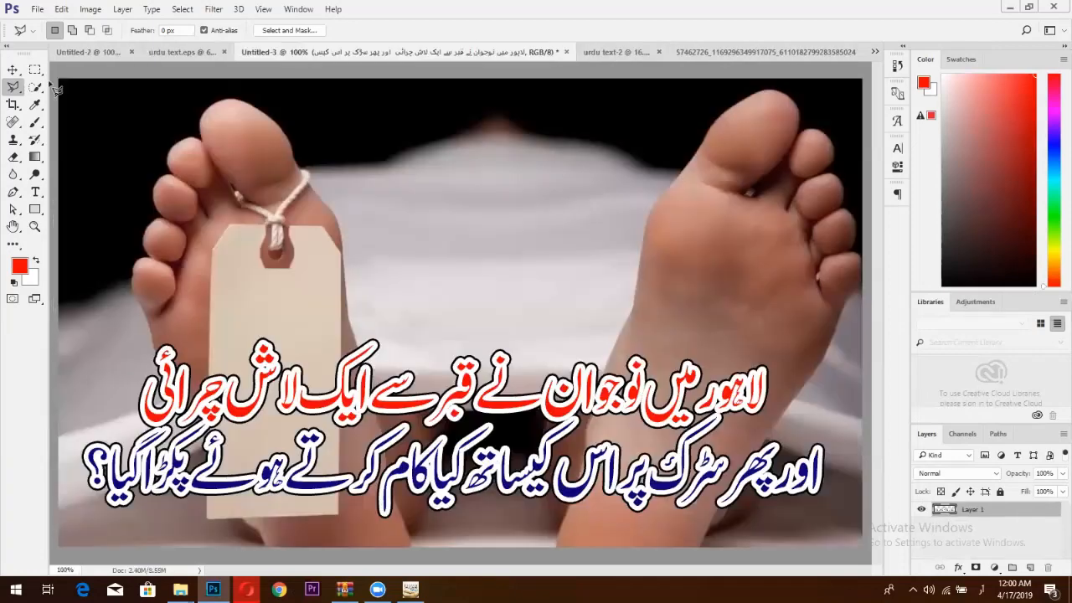
With the Move tool, drag the tagged-foot photo layer toward the thumbnail document.
key("v")
left_click_drag(684, 113, 691, 122)
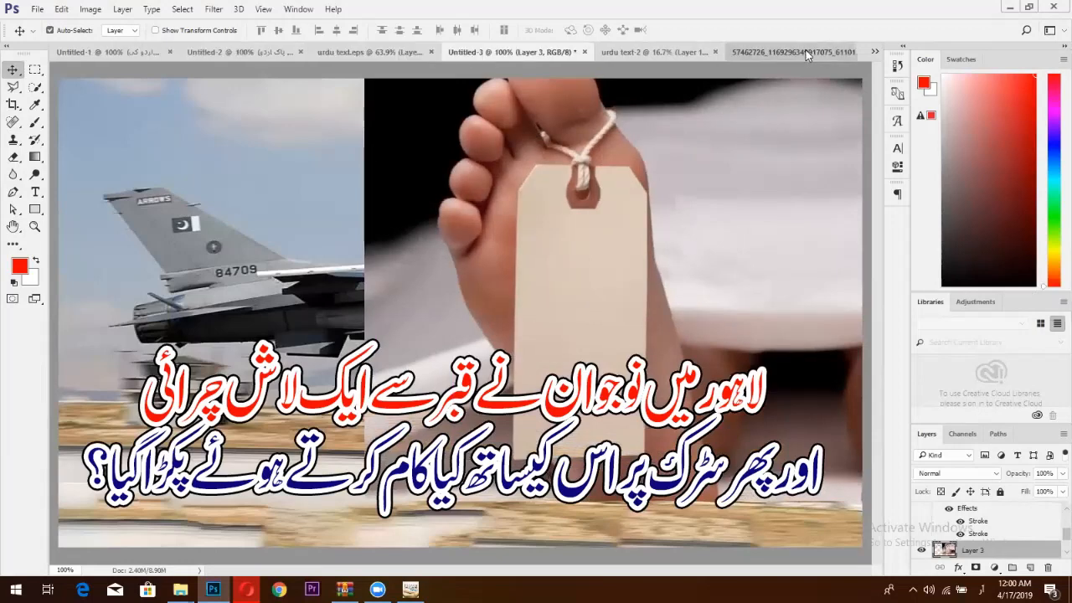
left_click(678, 52)
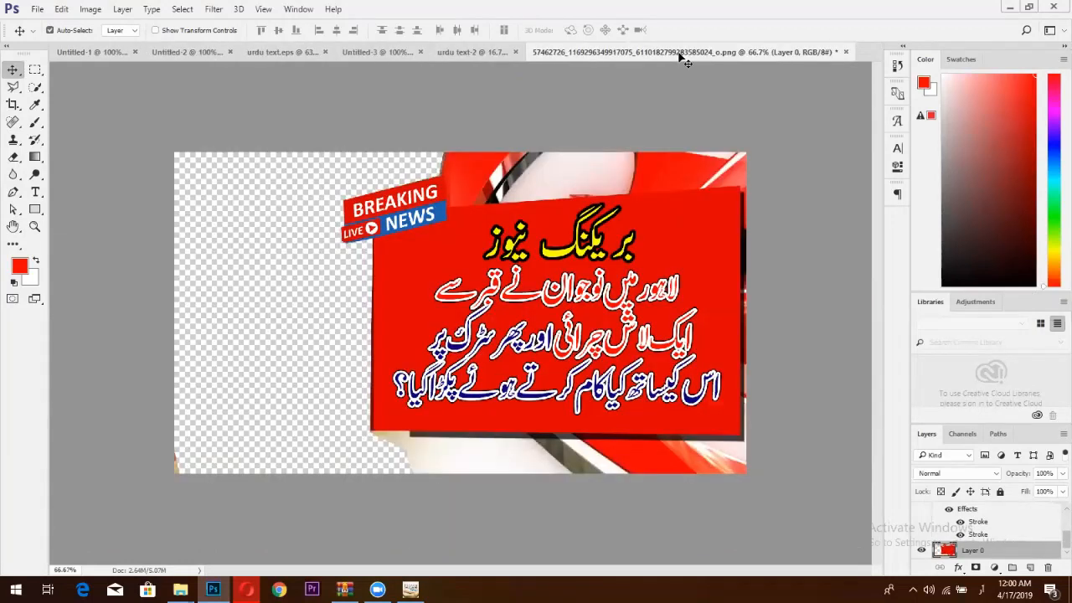
left_click(494, 53)
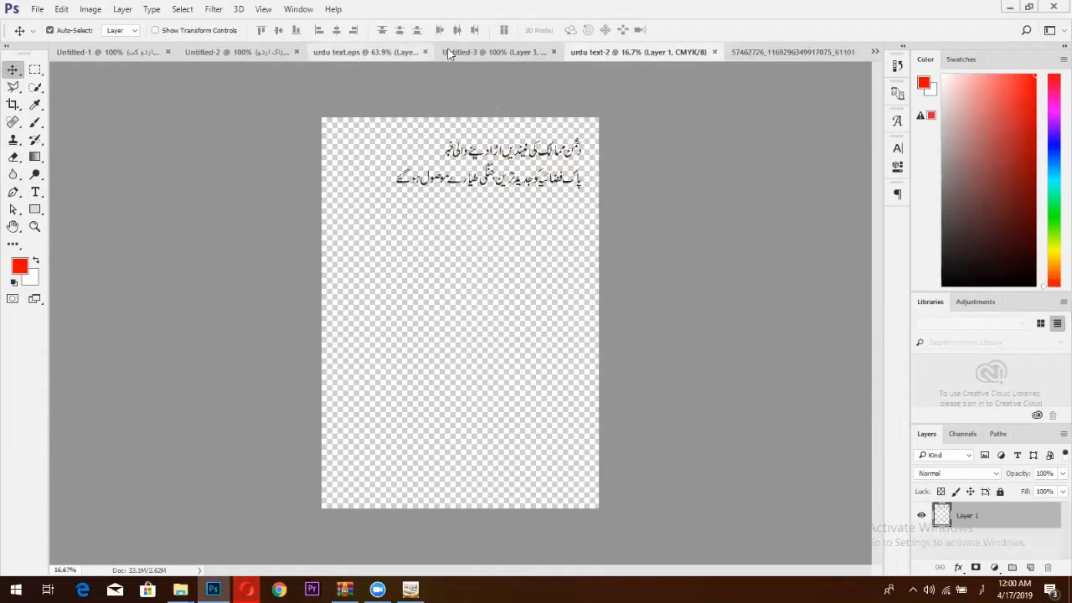
left_click(494, 52)
left_click_drag(497, 191, 519, 226)
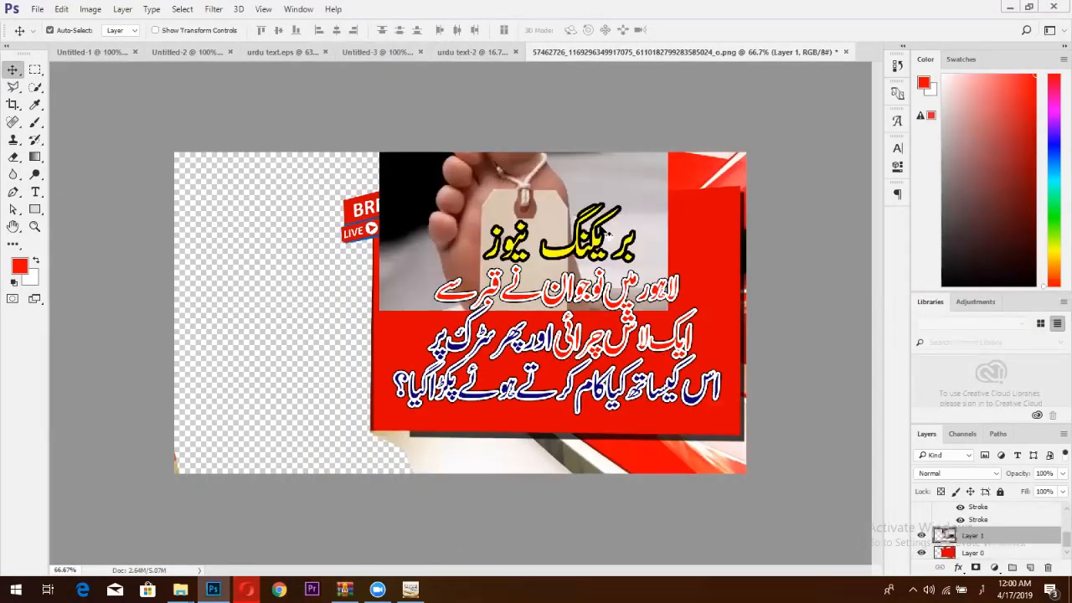
Drop the foot photo into the thumbnail, move it beneath the red panel, and shift it left.
left_click_drag(672, 185, 455, 246)
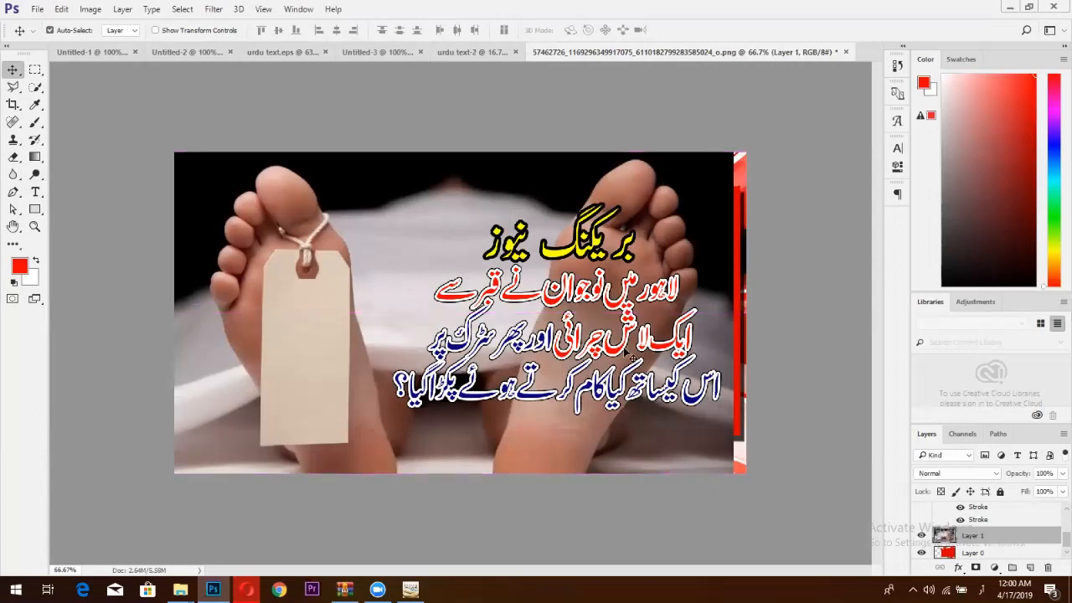
mouse_move(989, 540)
left_mouse_down()
mouse_move(991, 568)
mouse_move(981, 561)
mouse_move(994, 524)
mouse_move(975, 540)
left_mouse_up()
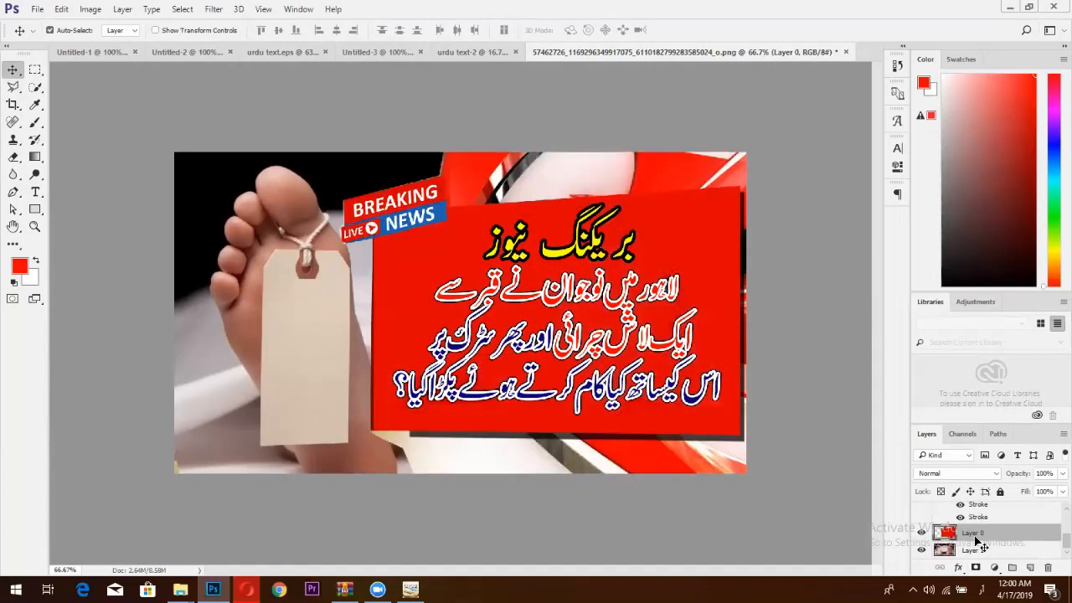
left_click_drag(314, 306, 288, 308)
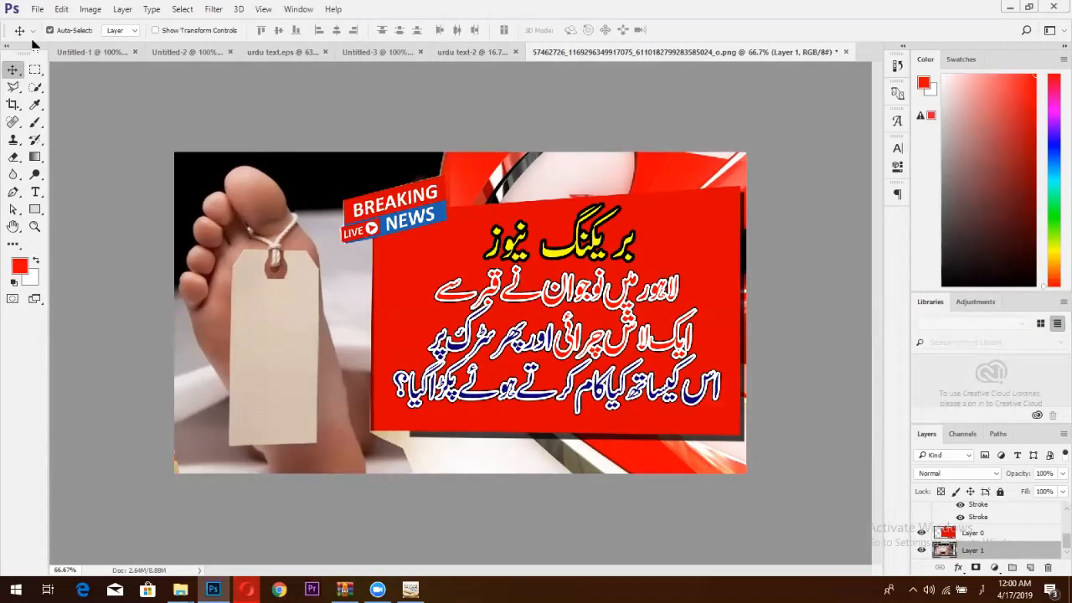
key("alt+f")
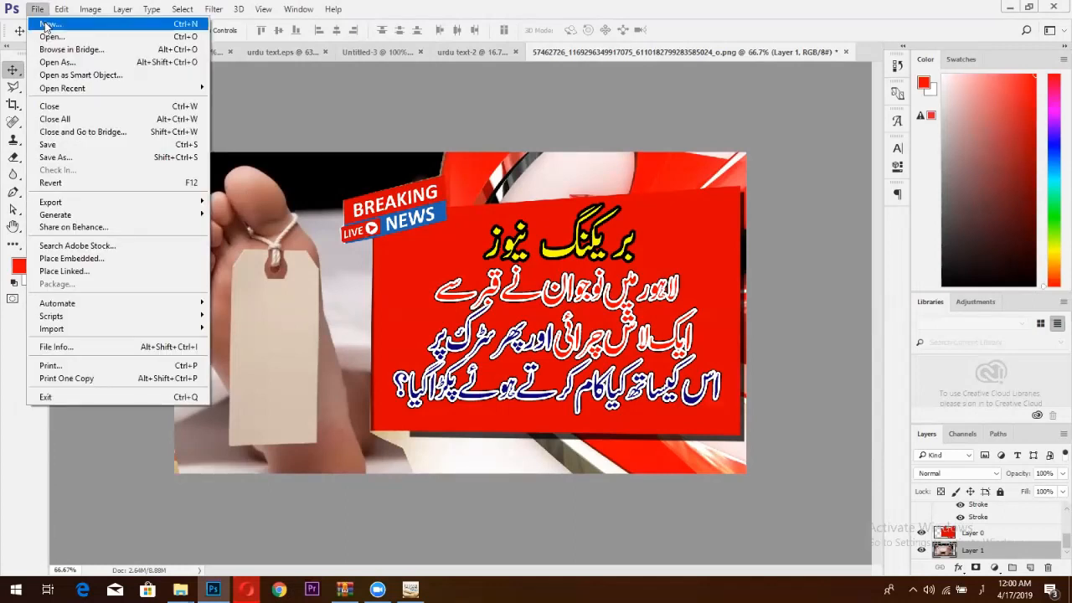
Create a new document from the Film & Video HDV/HDTV 720p preset (1280×720).
left_click(47, 26)
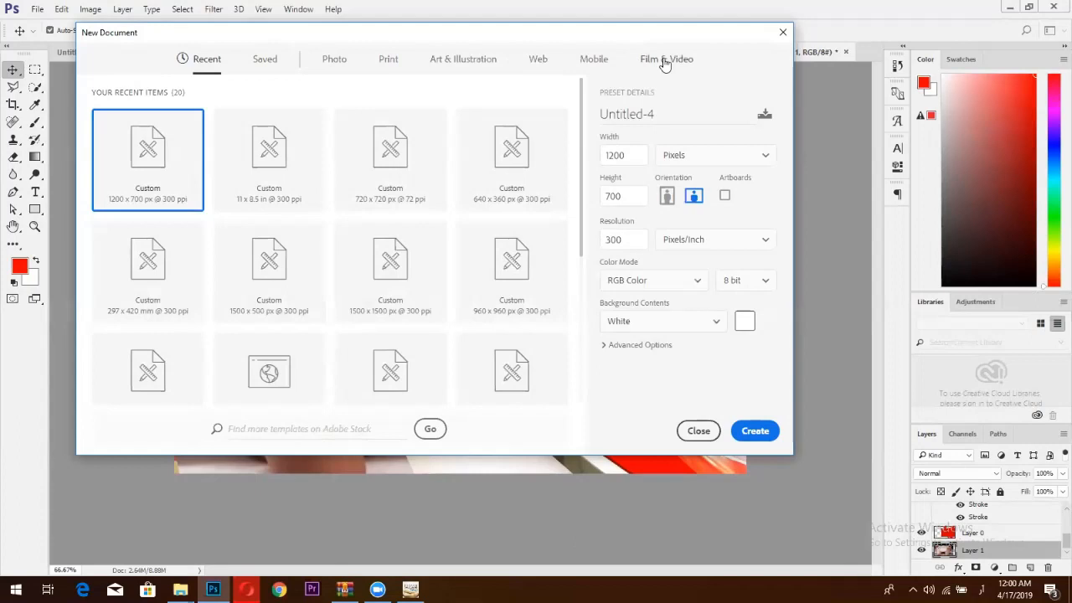
left_click(666, 60)
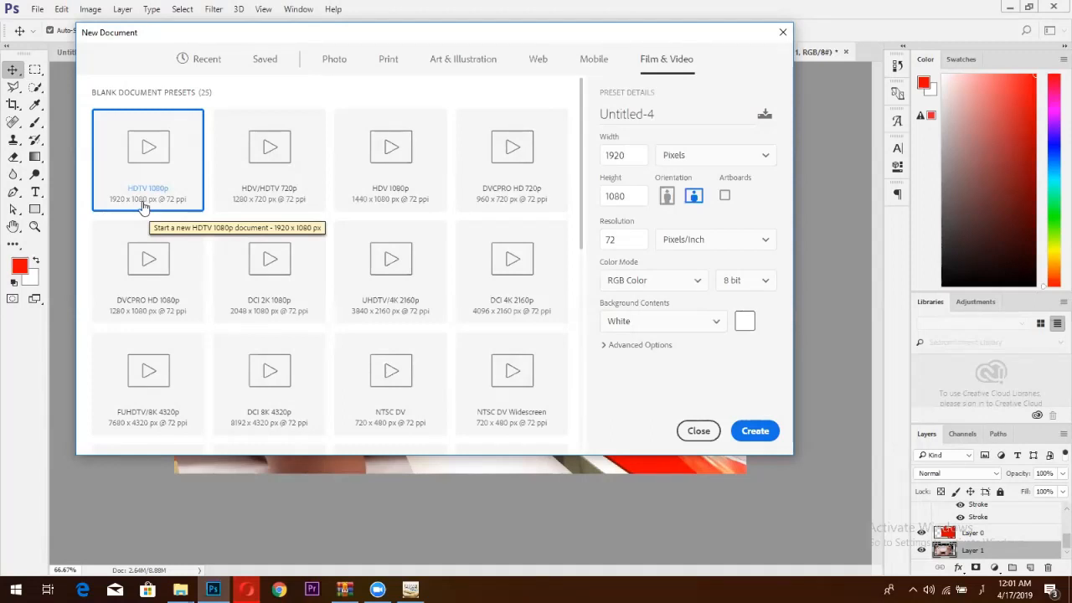
left_click(285, 203)
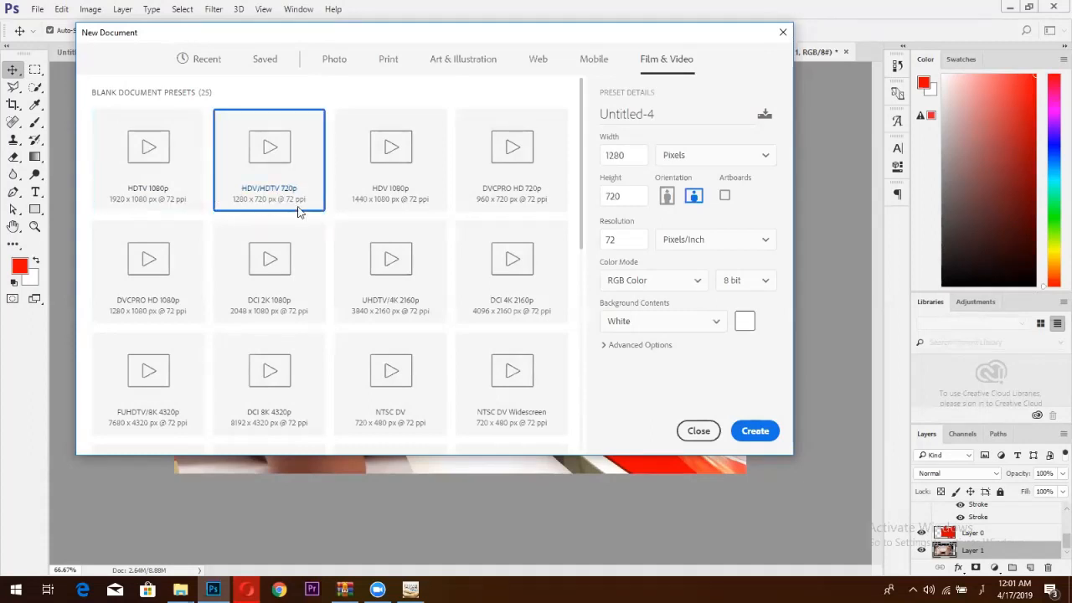
left_click(752, 432)
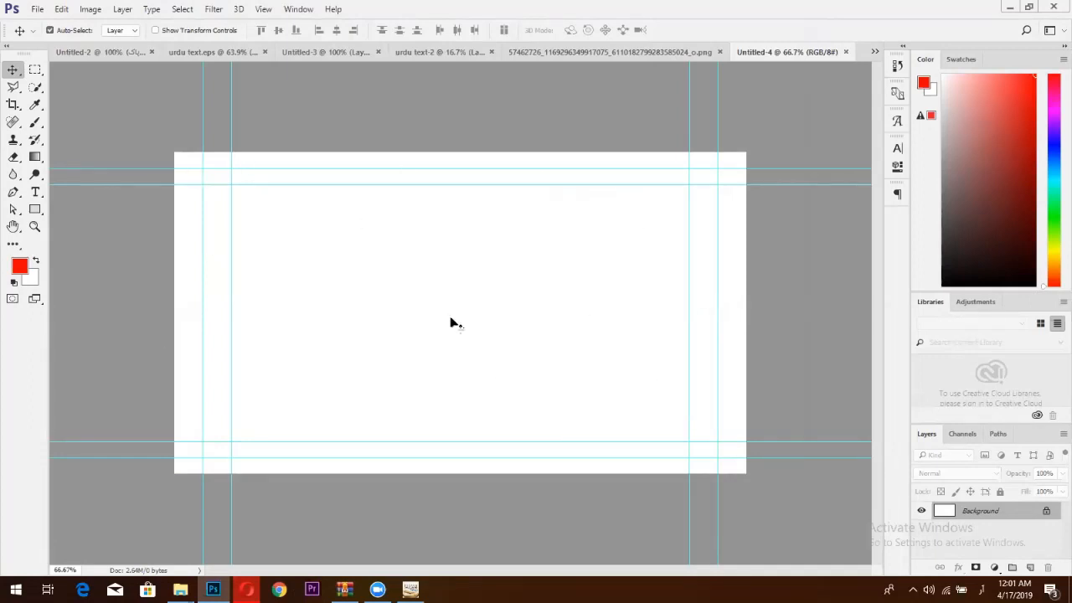
Copy the tagged-foot photo into Untitled-4 and position it left, leaving a white strip at right.
left_click(568, 55)
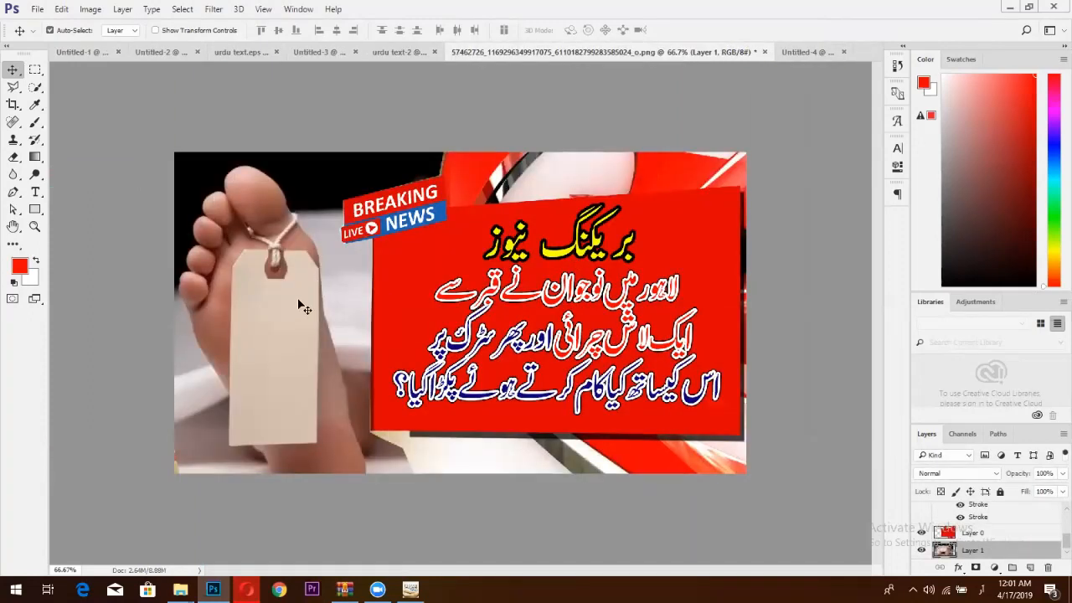
left_click_drag(303, 307, 414, 309)
left_click_drag(518, 308, 411, 314)
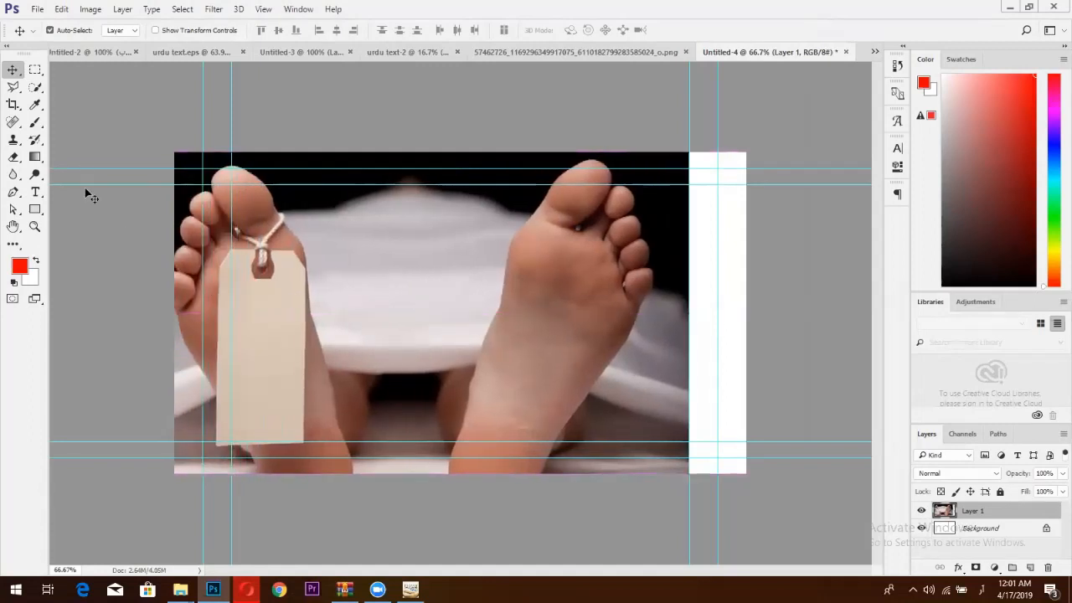
left_click(35, 208)
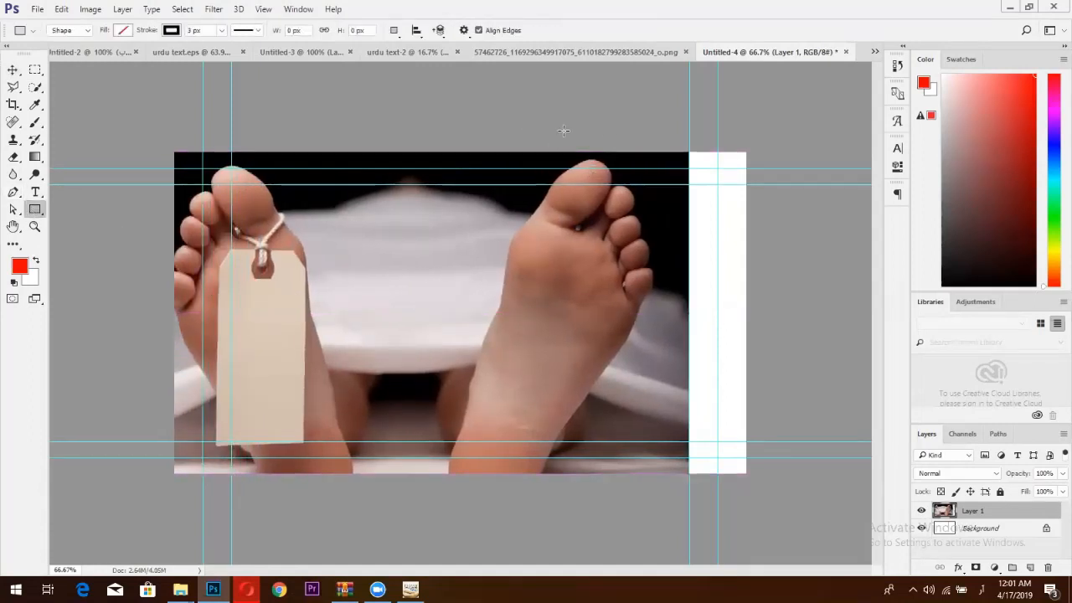
Draw a large rectangle on Untitled-4 with no stroke and a solid red fill.
left_click_drag(543, 132, 800, 491)
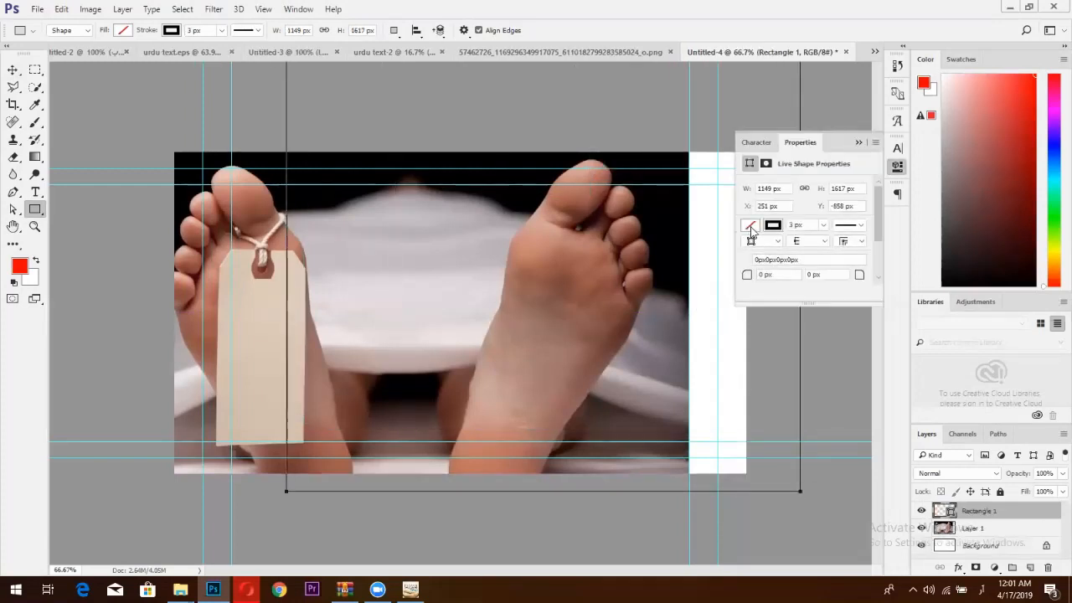
left_click(750, 225)
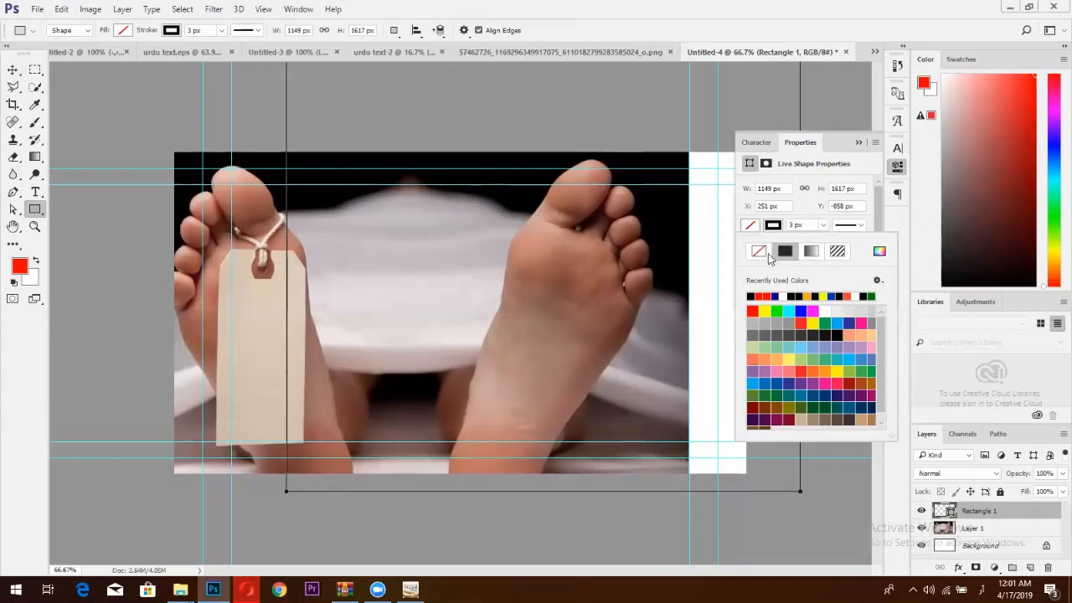
left_click(759, 252)
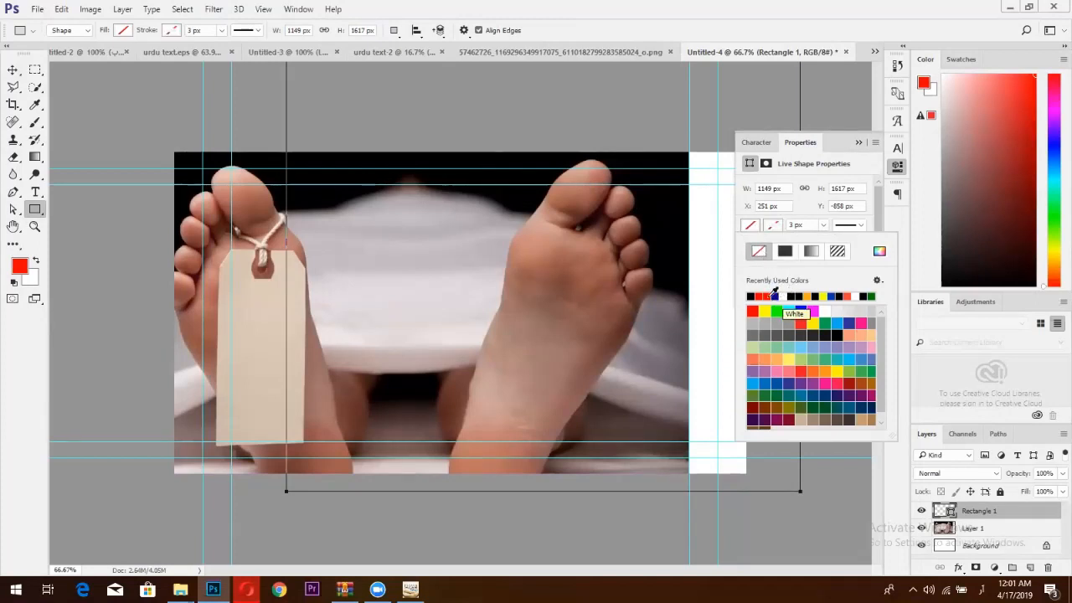
left_click(752, 311)
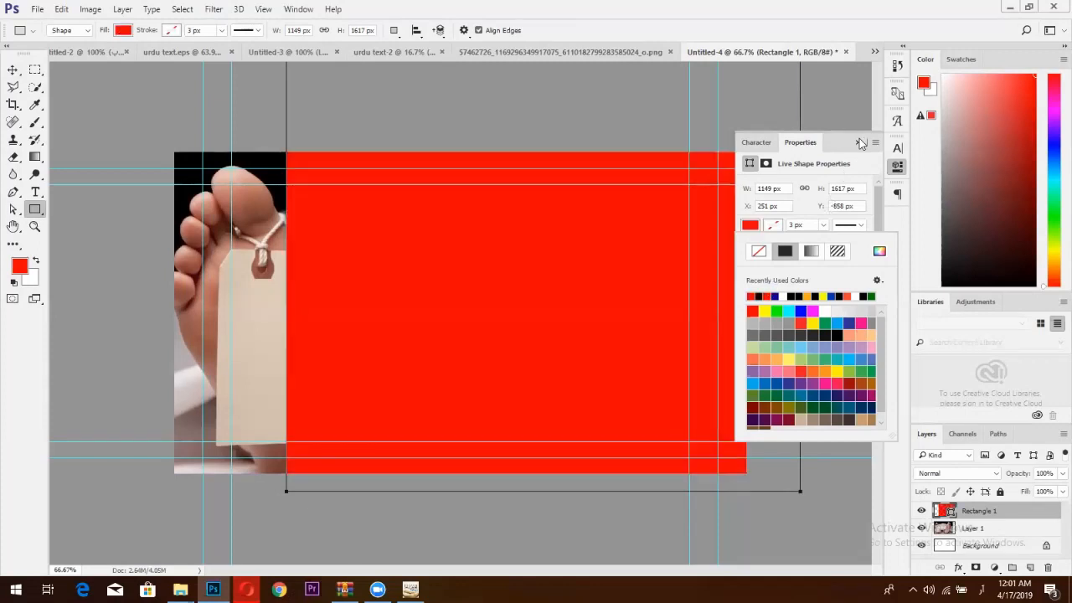
left_click(859, 143)
Rotate the red rectangle about 18°, nudge the foot photo, and slide the panel left about 90 px.
left_click(13, 69)
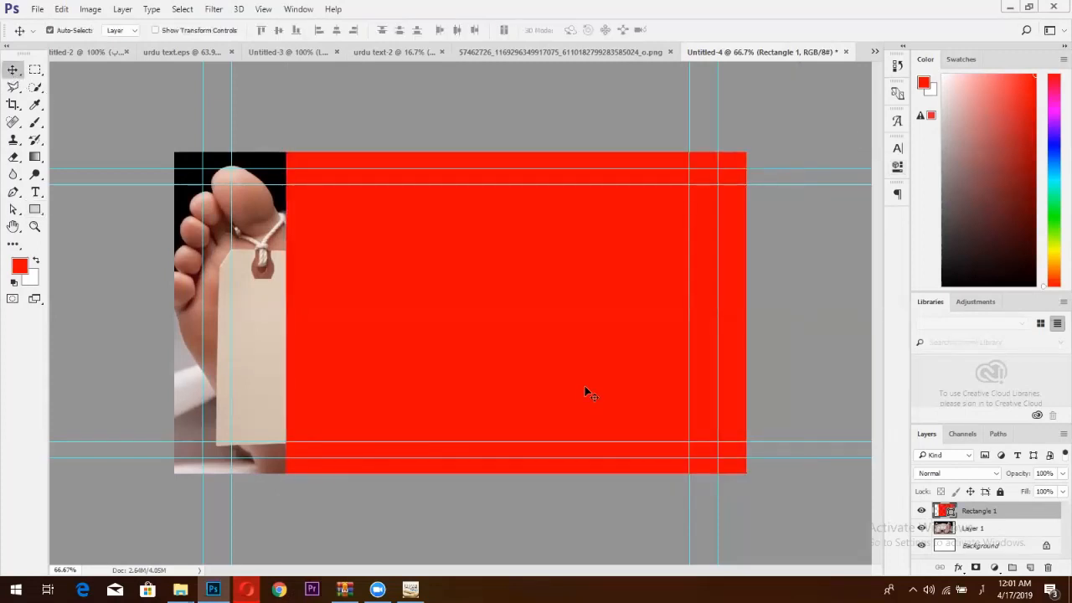
key("ctrl+t")
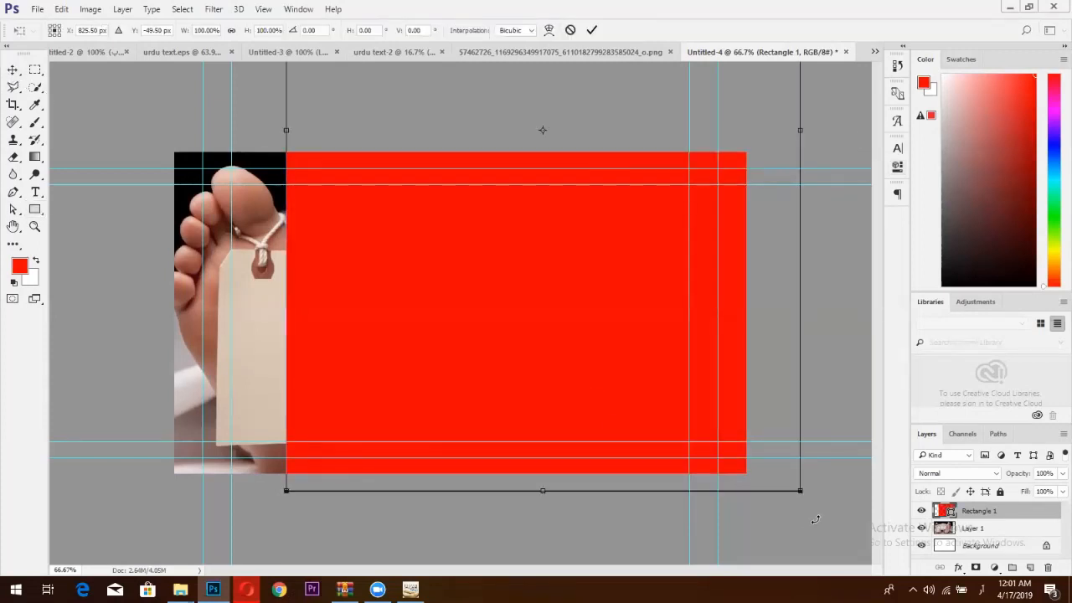
left_click_drag(815, 519, 678, 559)
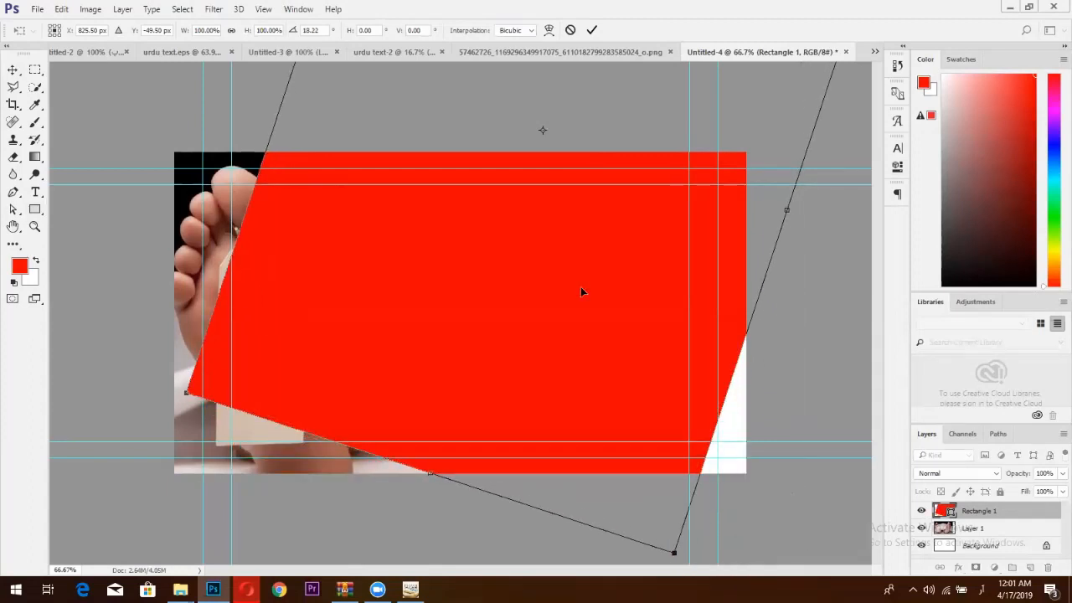
mouse_move(690, 455)
left_mouse_down()
mouse_move(638, 372)
mouse_move(650, 417)
mouse_move(678, 446)
left_mouse_up()
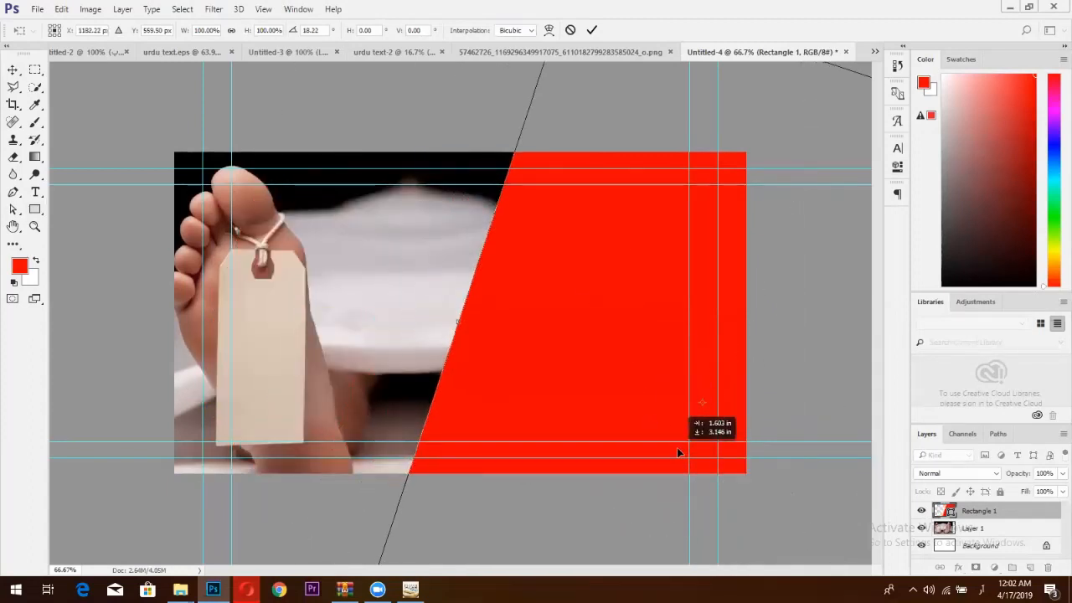
left_click(591, 30)
mouse_move(395, 273)
left_mouse_down()
mouse_move(256, 267)
mouse_move(393, 268)
left_mouse_up()
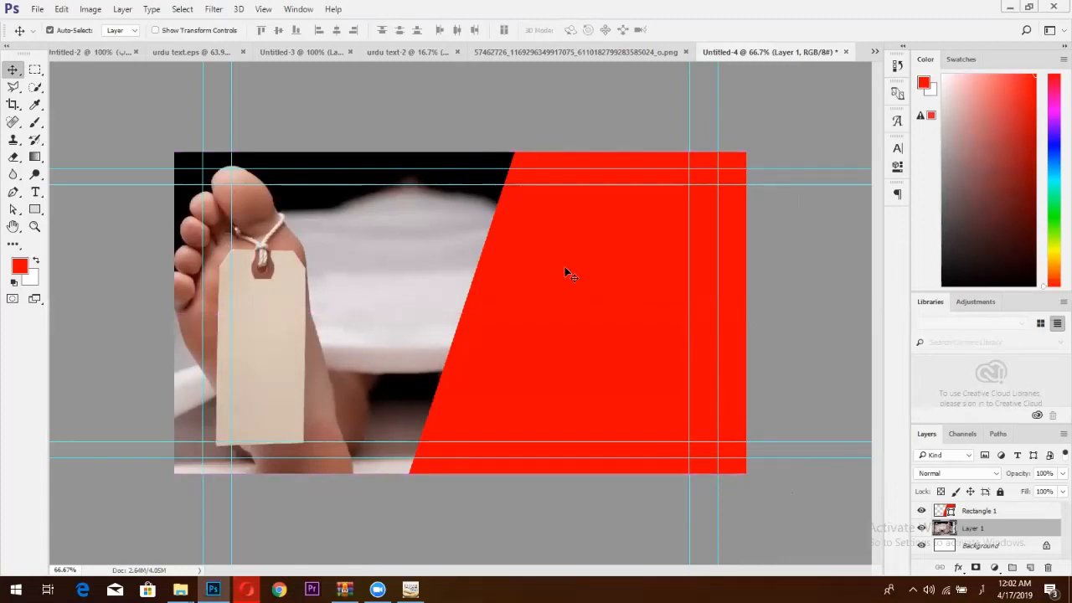
left_click(601, 258)
left_click_drag(601, 258, 553, 254)
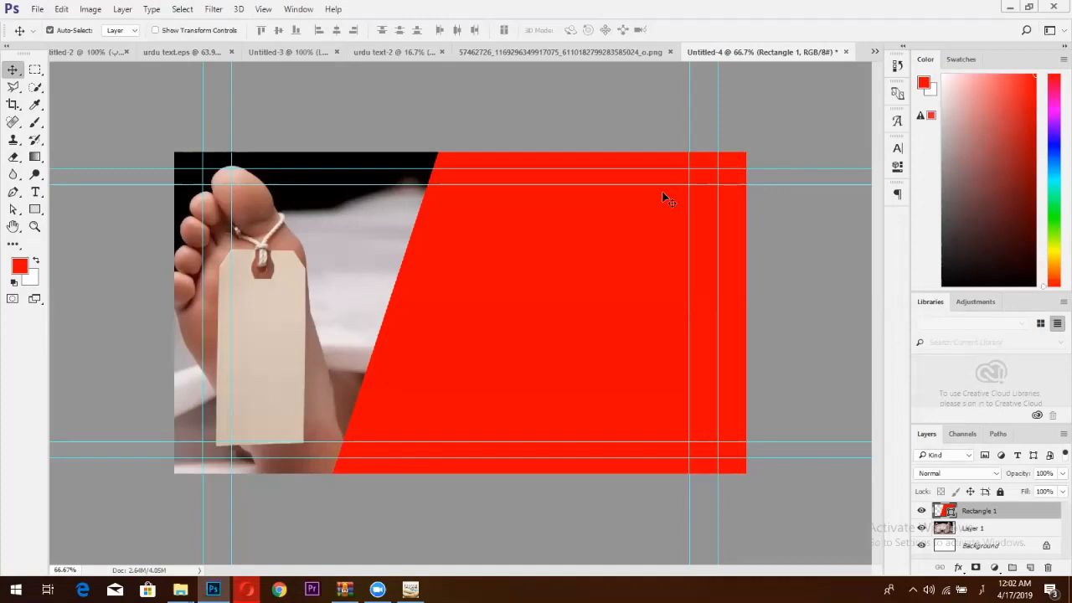
left_click(397, 51)
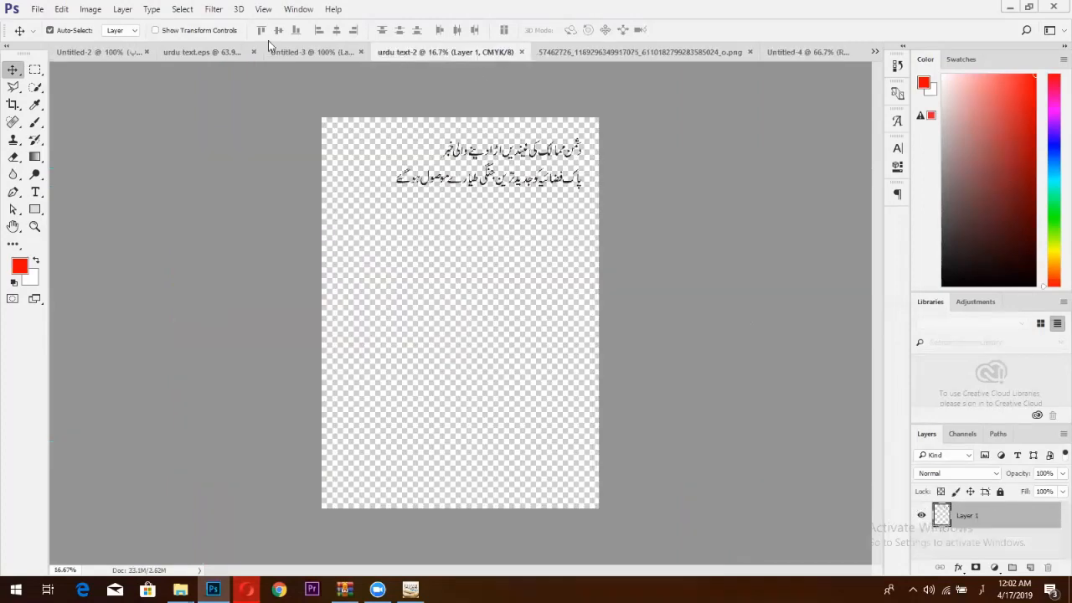
Drag the stroked three-line Urdu headline from the Breaking News image into Untitled-4.
left_click(278, 51)
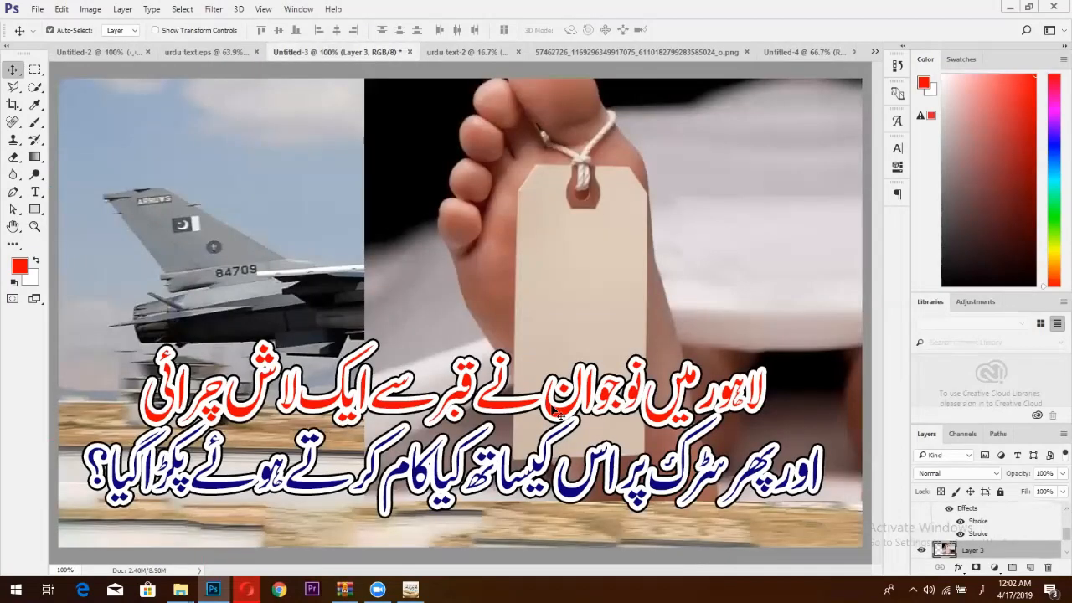
left_click(708, 51)
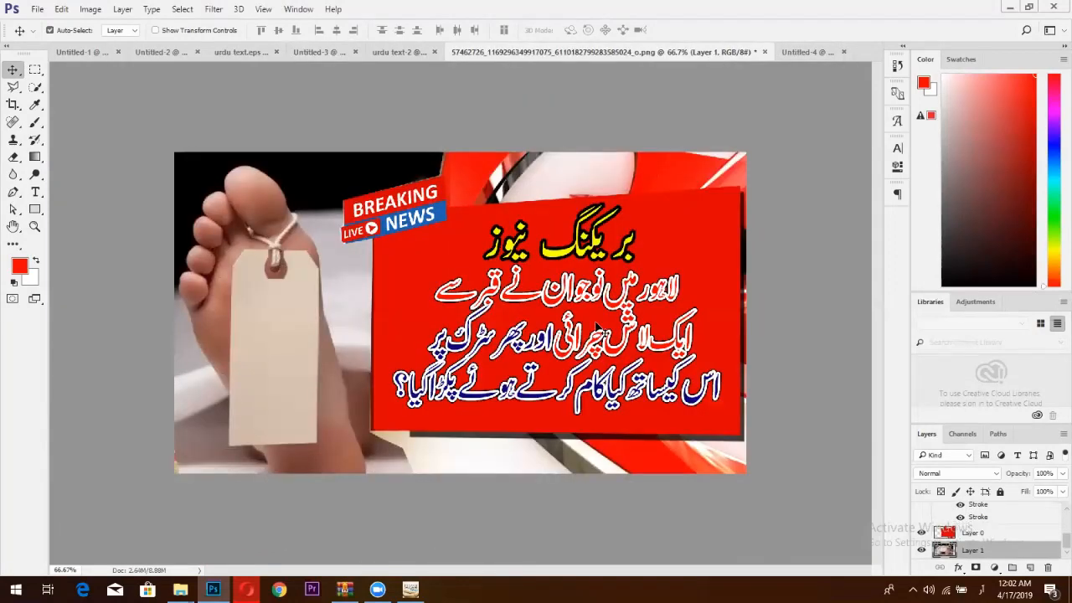
left_click_drag(620, 310, 578, 295)
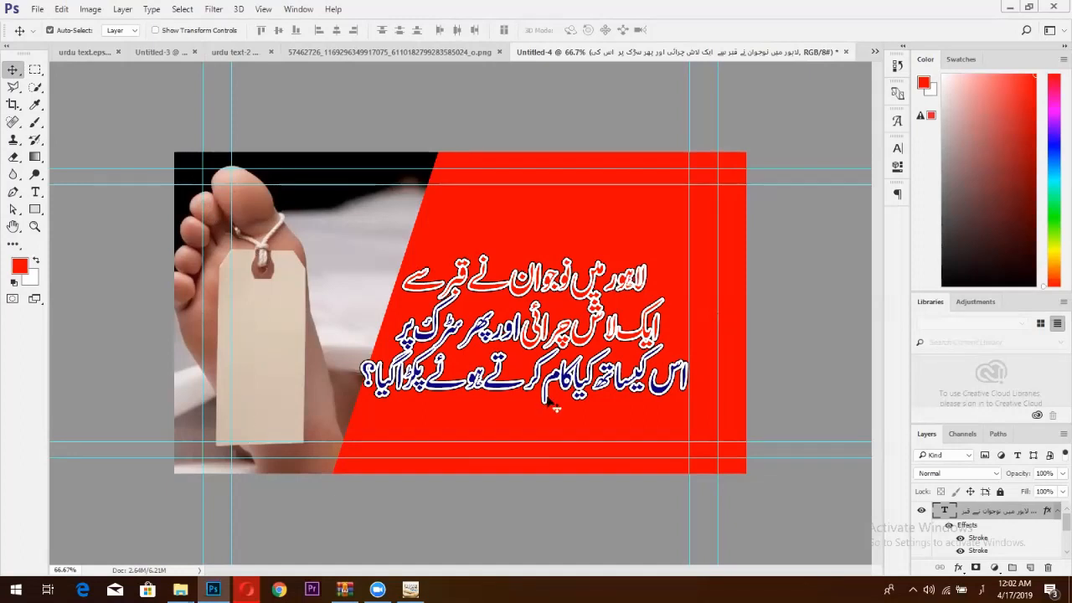
Rework the headline's line breaks, putting قبر سے on its own line, and commit.
left_click(37, 192)
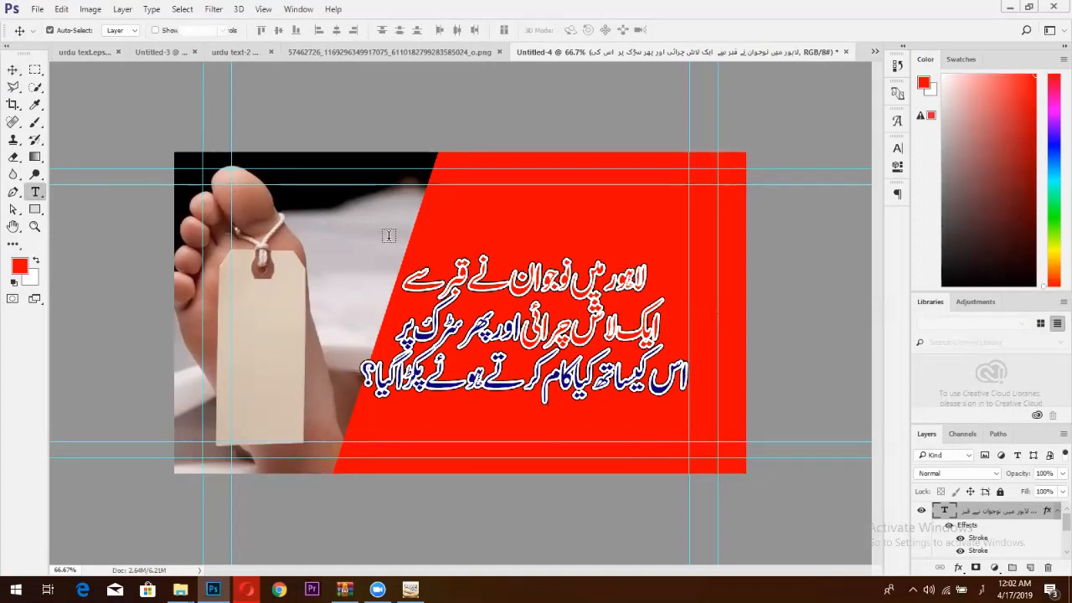
left_click(474, 288)
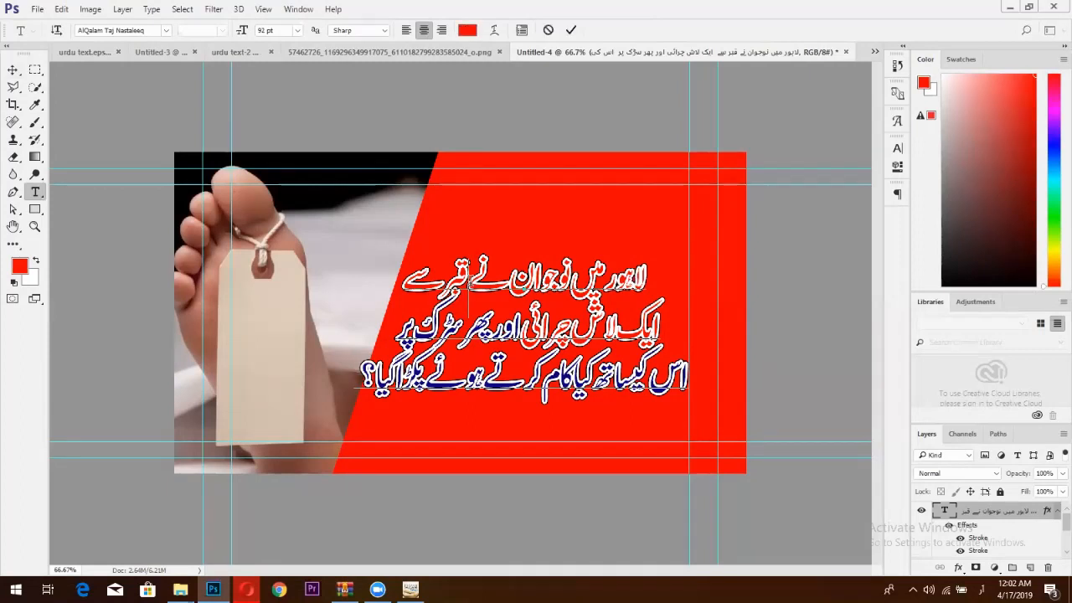
key("Return")
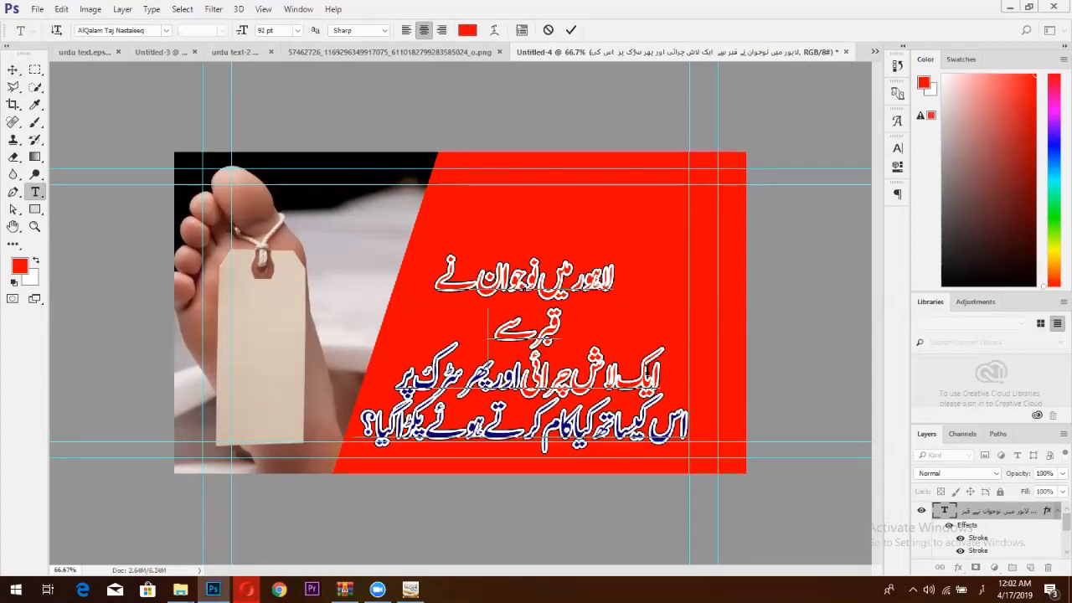
left_click(662, 376)
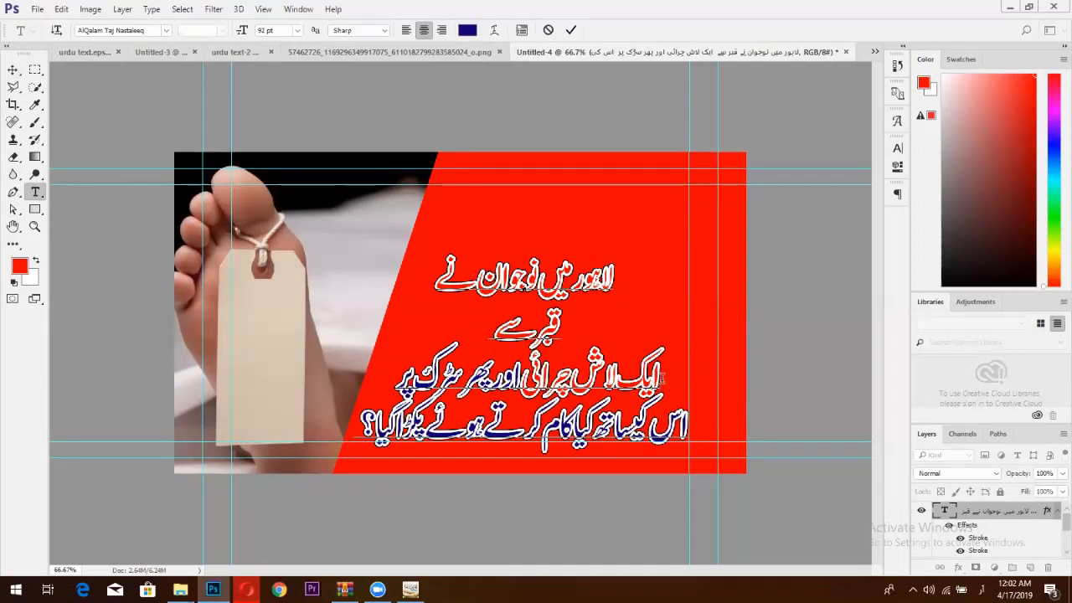
key("BackSpace")
key("BackSpace")
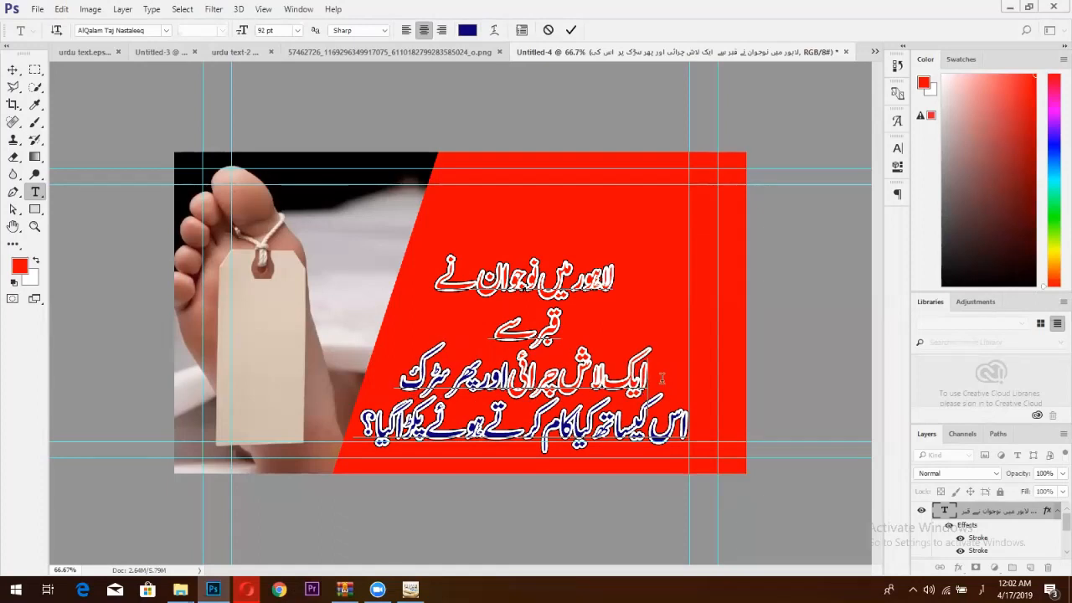
key("BackSpace")
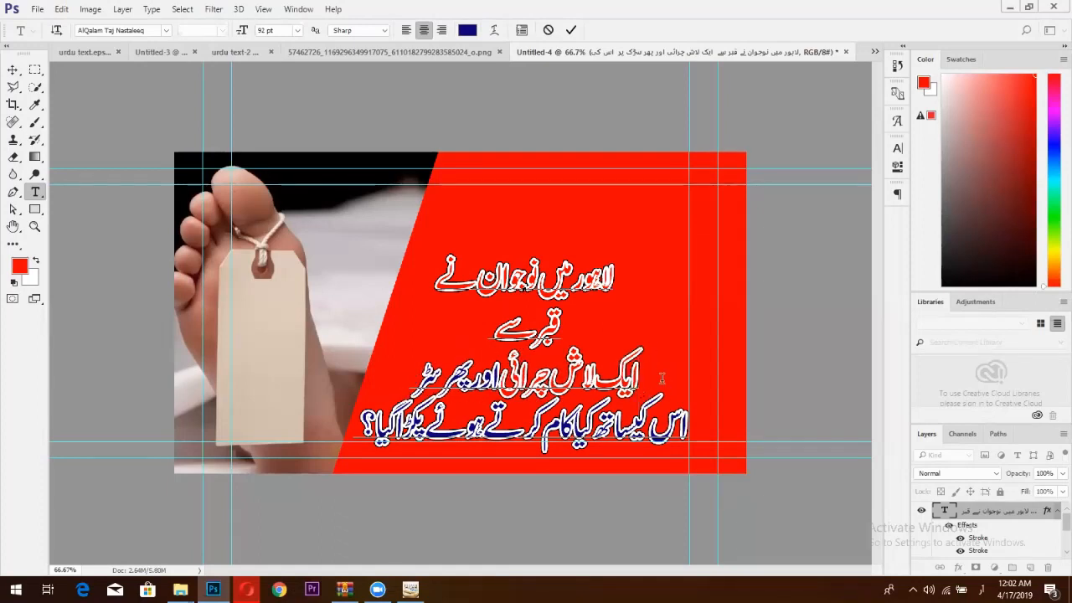
key("ctrl+z")
key("ctrl+z")
type("ک")
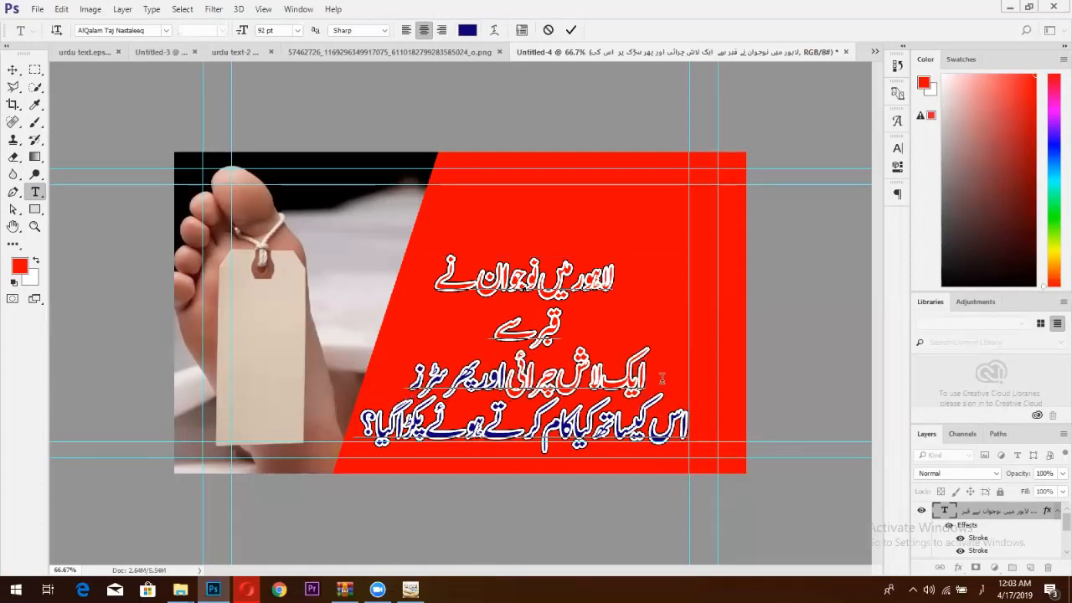
type("زز")
key("ctrl+alt+z")
key("ctrl+alt+z")
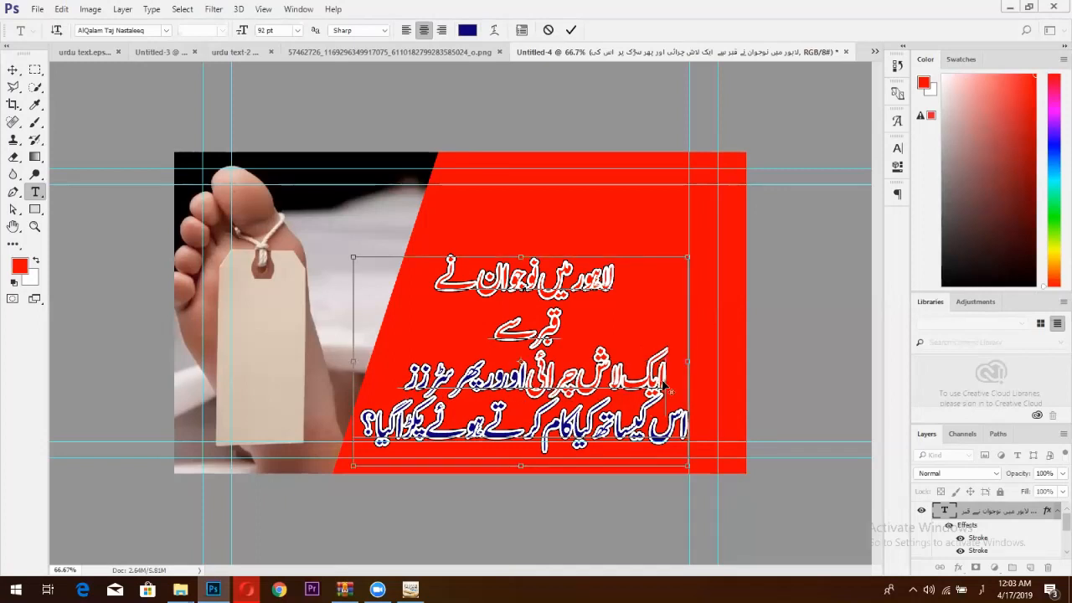
left_click(570, 30)
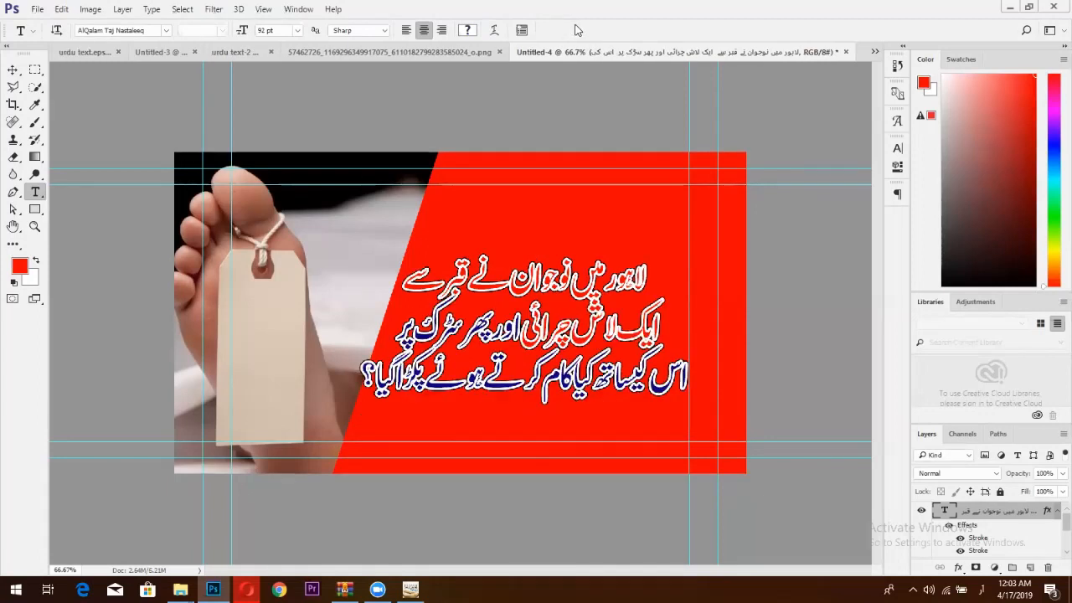
Step back the headline edits and look at the Google results in the browser.
key("ctrl+alt+z")
key("ctrl+alt+z")
key("ctrl+alt+z")
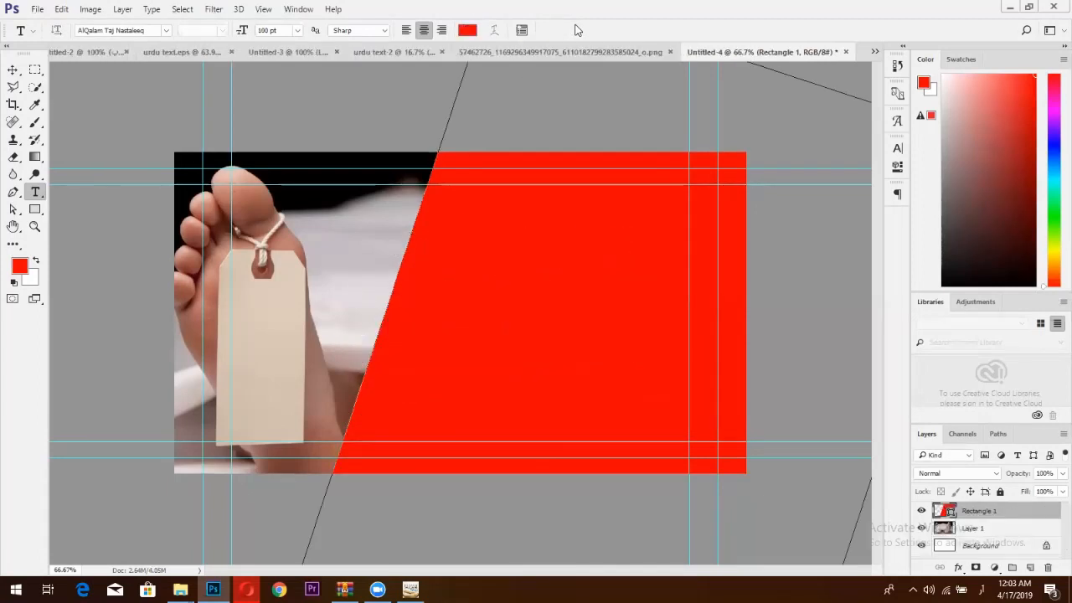
left_click(246, 589)
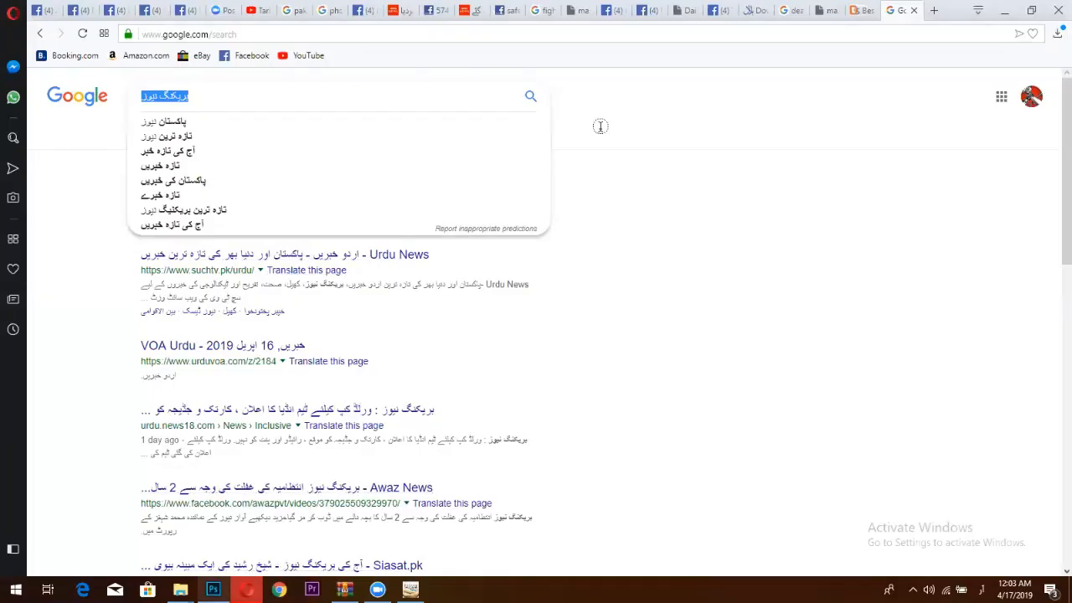
key("alt+Tab")
Look through the open documents: urdu text-2, Untitled-3 and the reference Breaking News thumbnail.
left_click(396, 51)
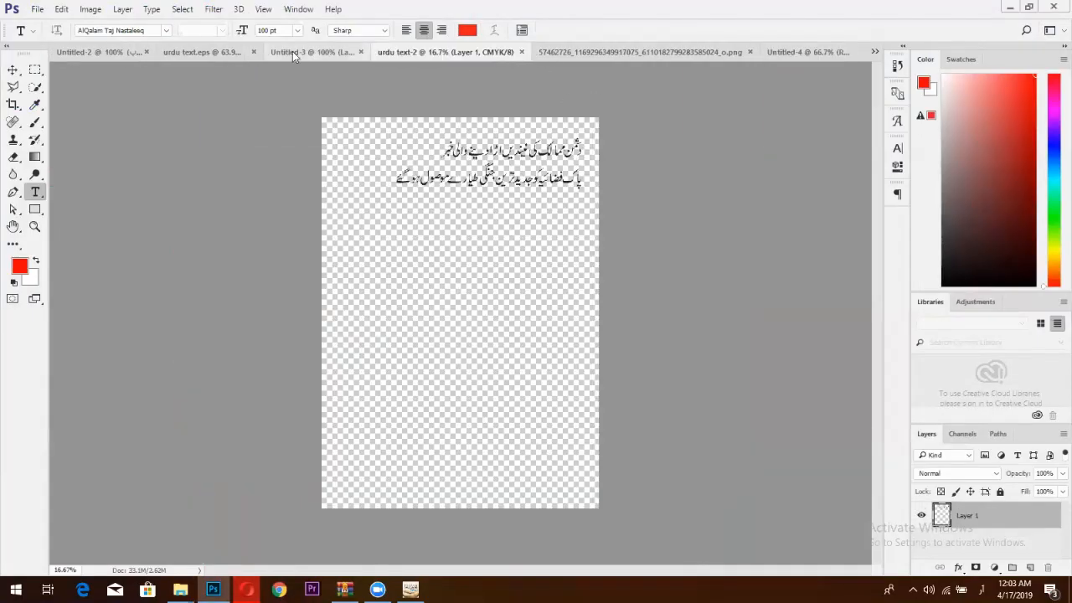
left_click(293, 51)
left_click(13, 69)
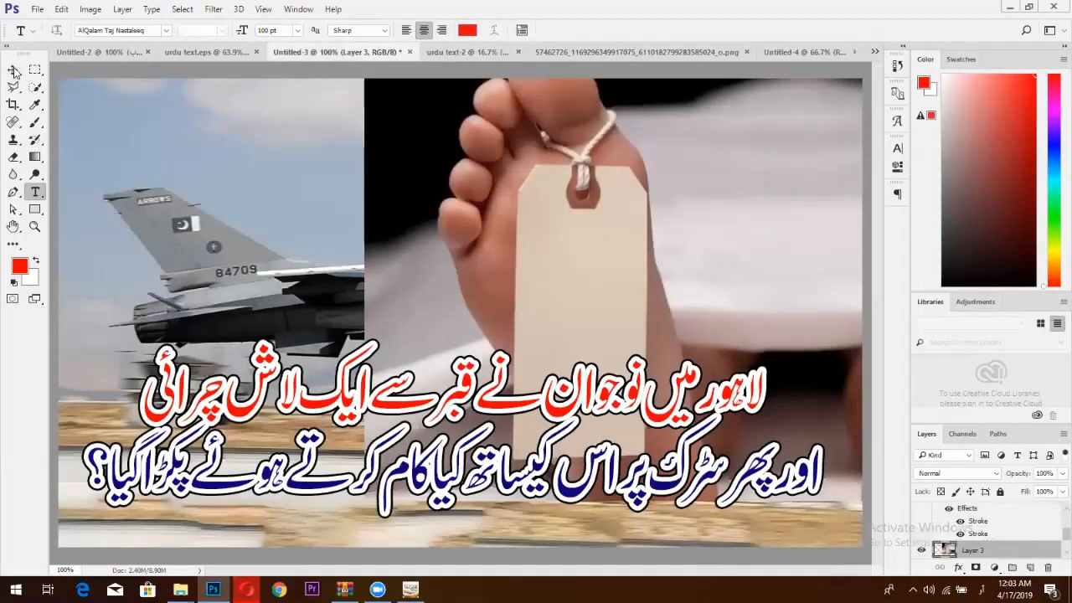
left_click(636, 52)
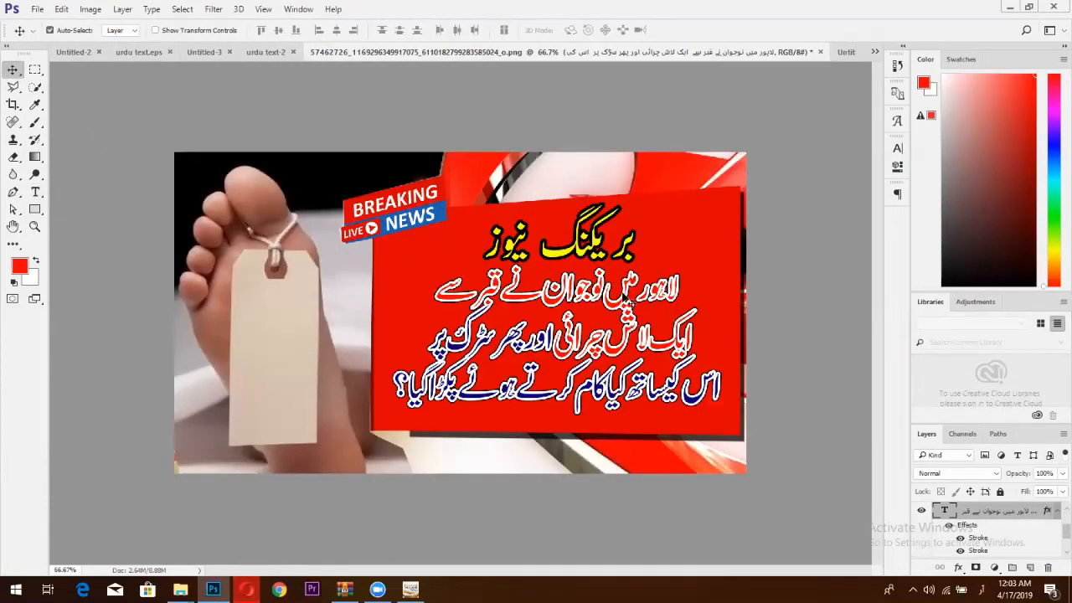
Drag the Urdu headline into Untitled-4, slide the red panel left, and set the text on it.
left_click_drag(626, 302, 593, 275)
left_click_drag(600, 213, 554, 213)
left_click(635, 333)
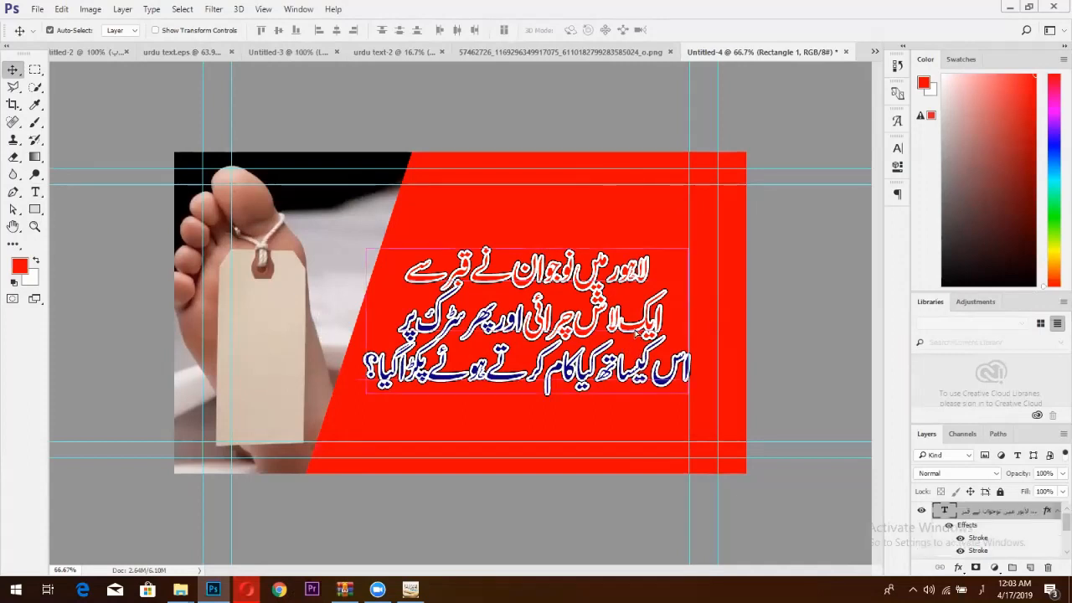
left_click_drag(635, 331, 632, 329)
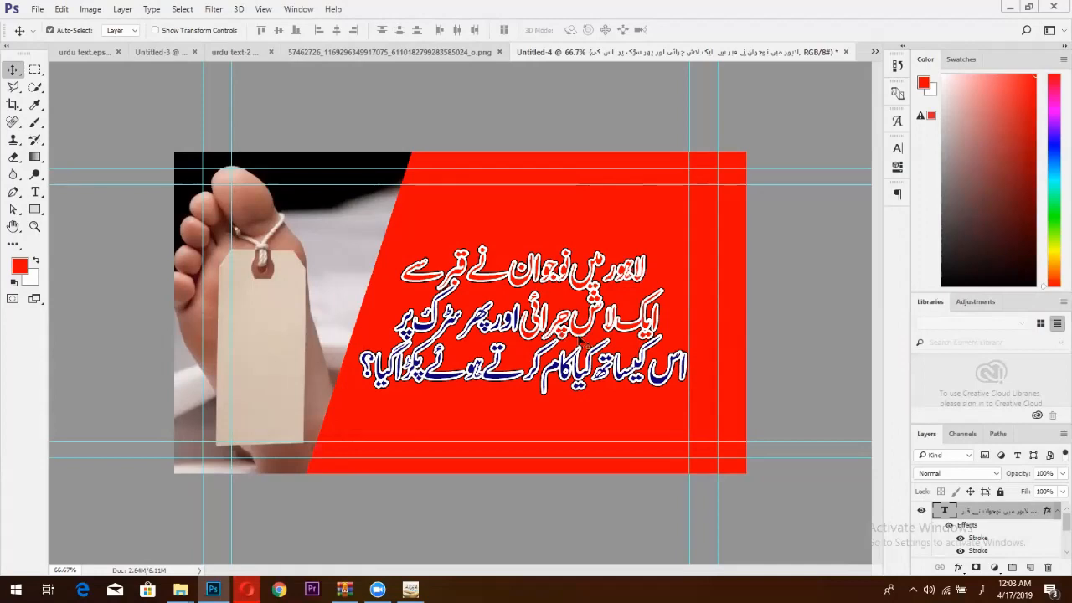
Recolour the Urdu headline to yellow #f6ff00 and switch its stroke outline to black.
double_click(939, 511)
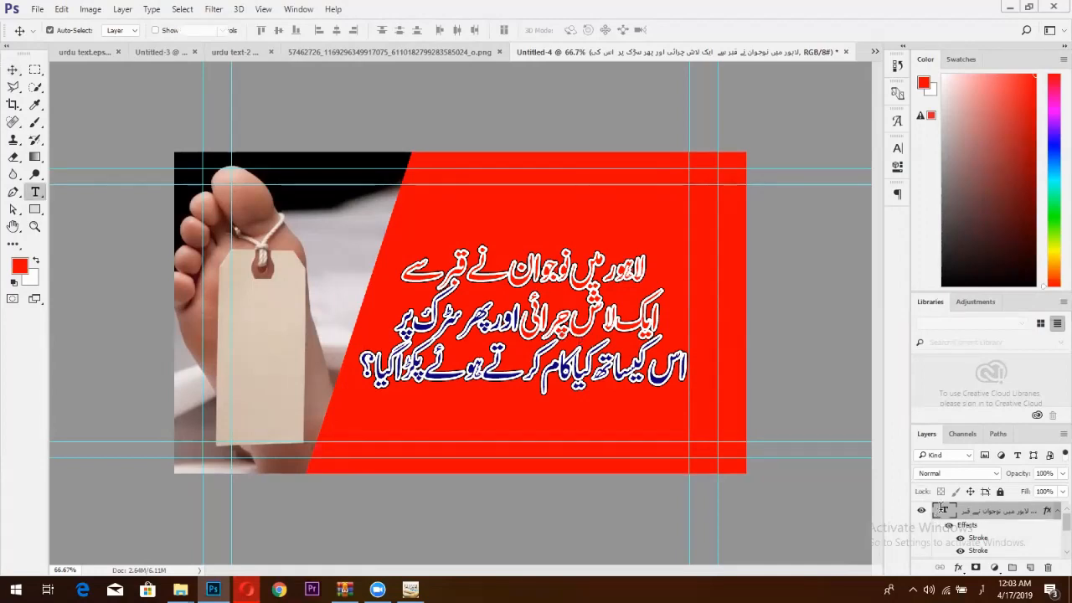
left_click(473, 30)
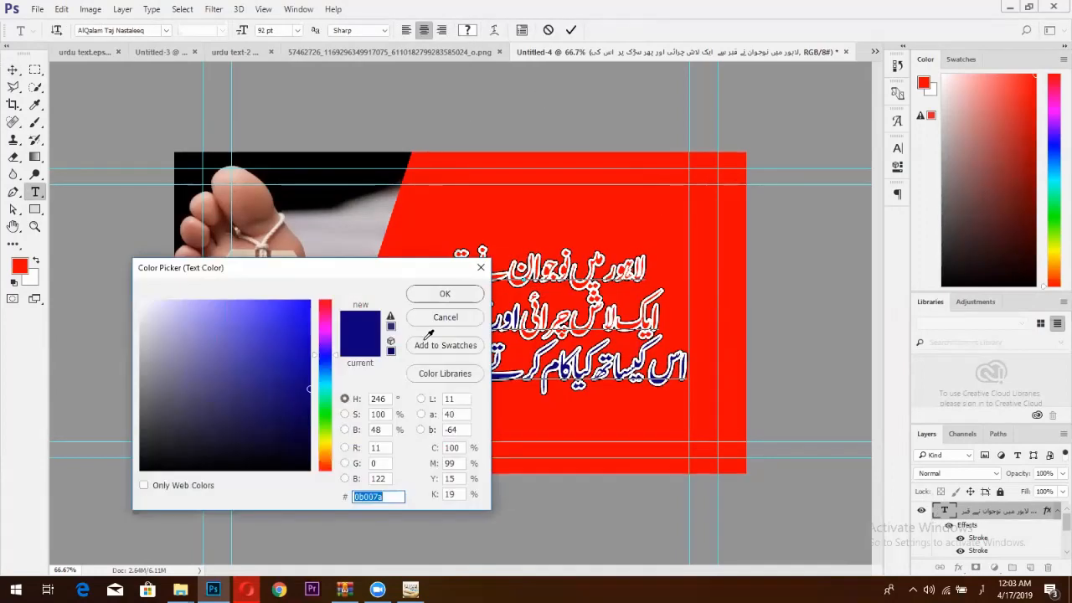
left_click(325, 441)
left_click_drag(297, 337, 338, 278)
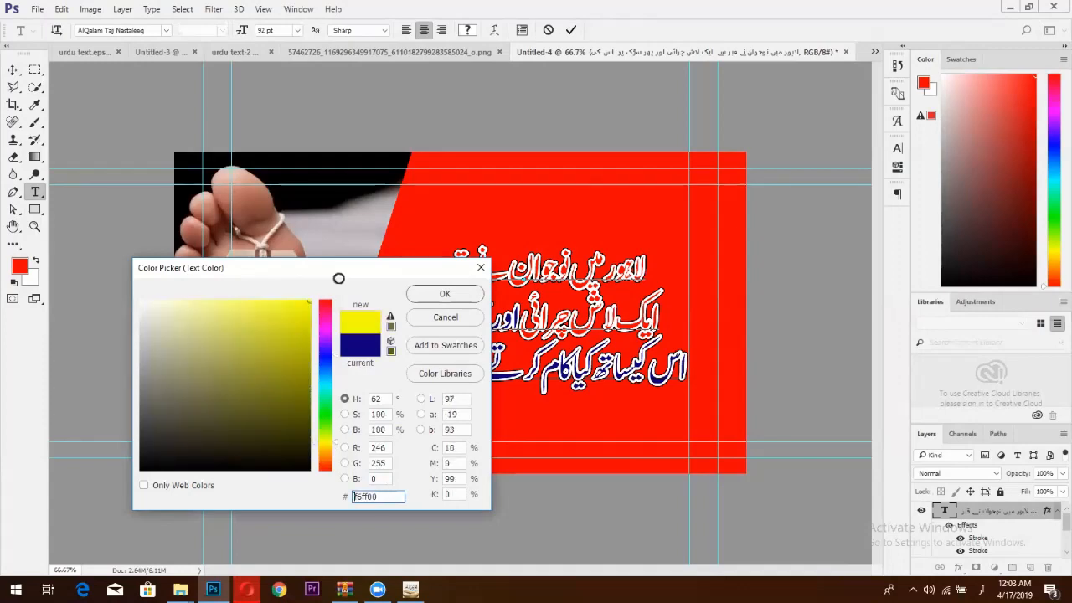
left_click(445, 295)
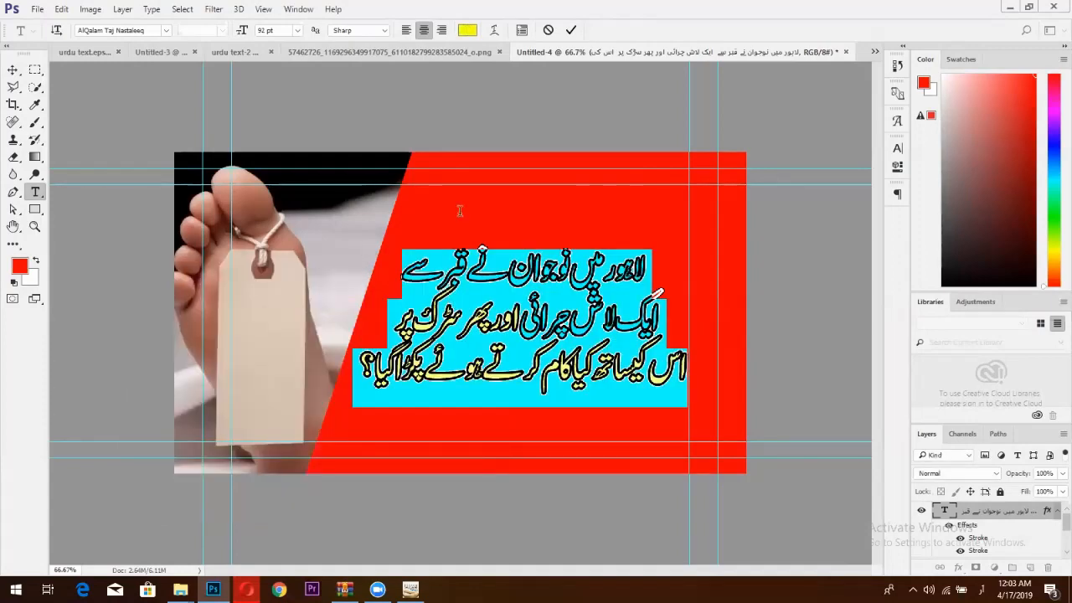
left_click(571, 31)
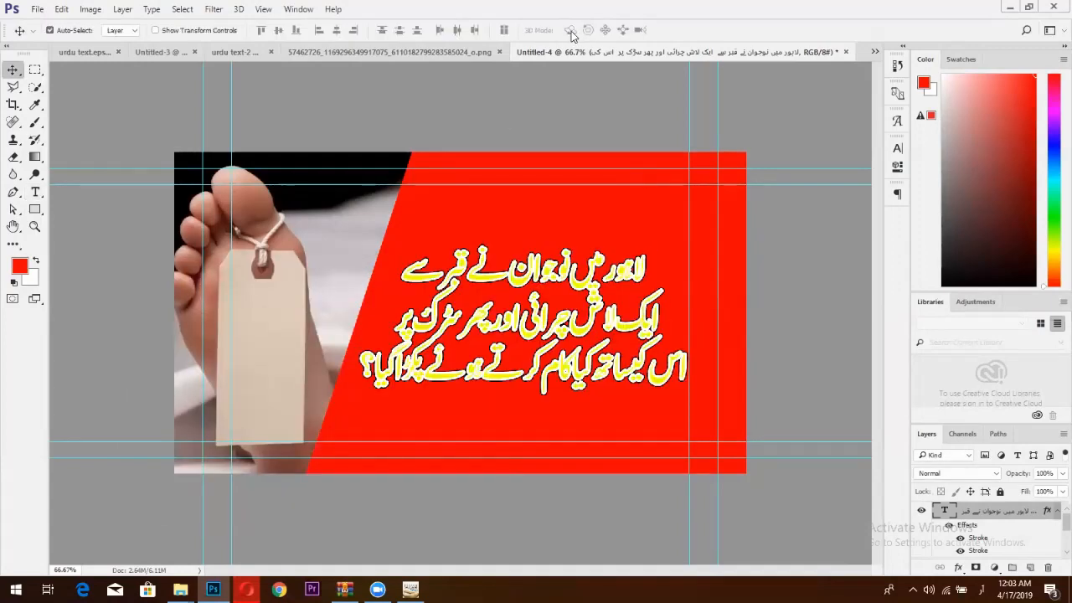
left_click(960, 541)
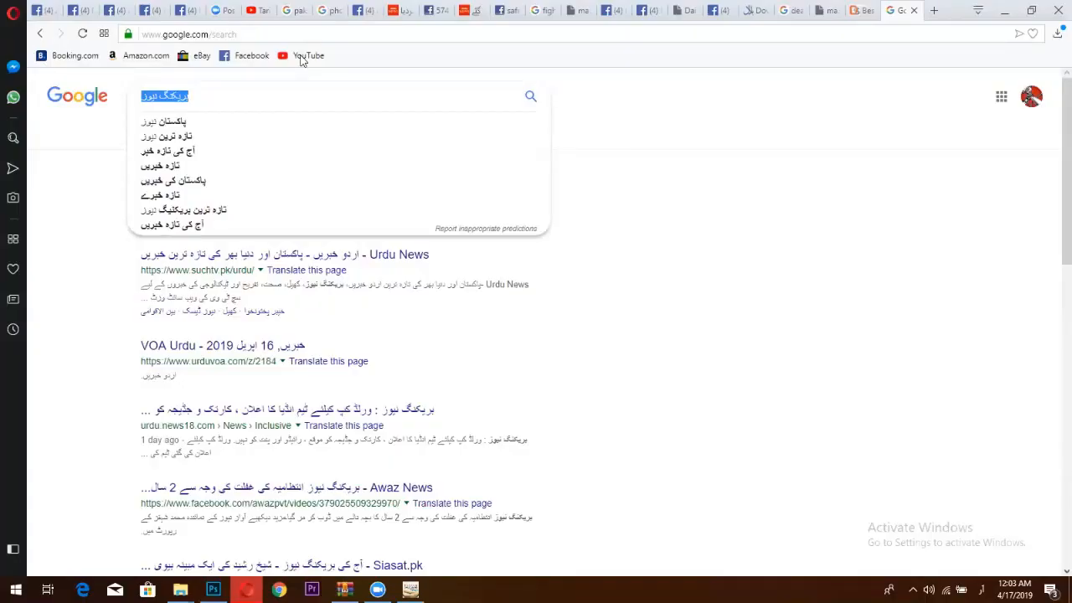
key("ctrl+Tab")
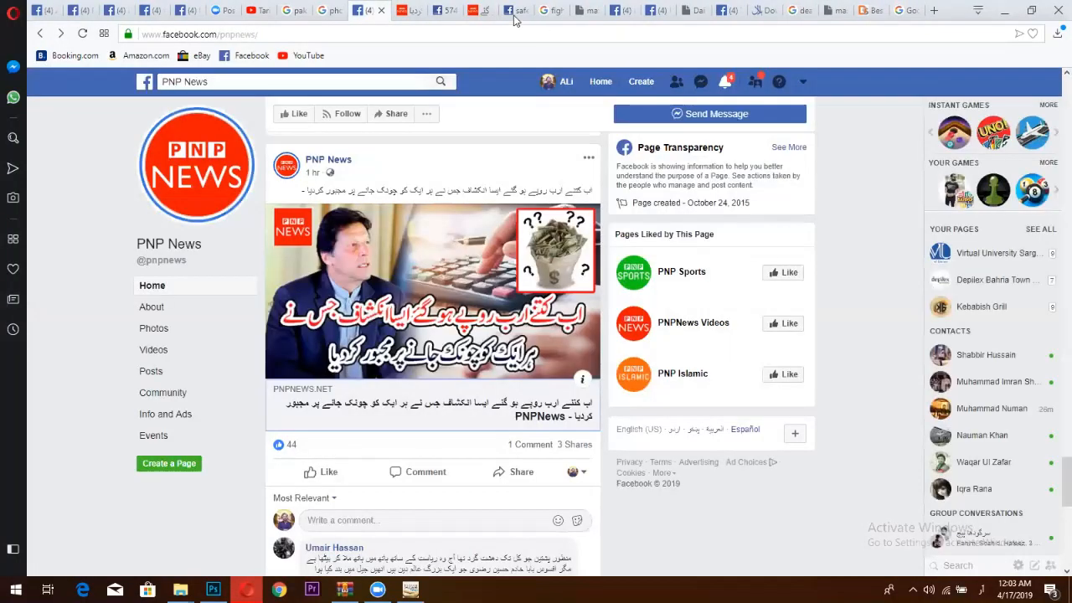
scroll(468, 180, "down", 6)
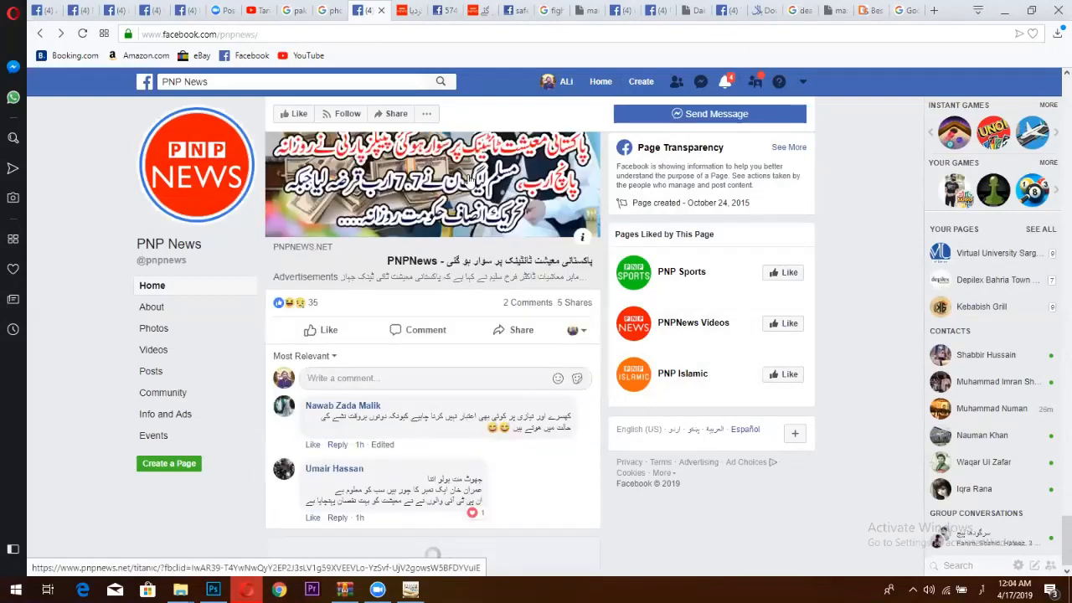
scroll(471, 180, "up", 1)
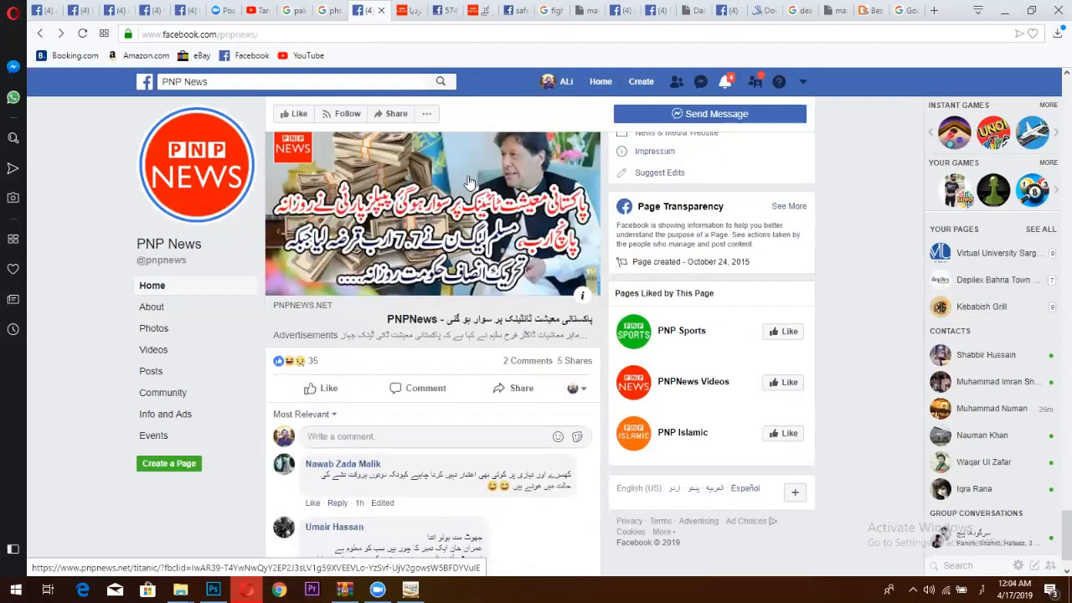
scroll(198, 335, "down", 2)
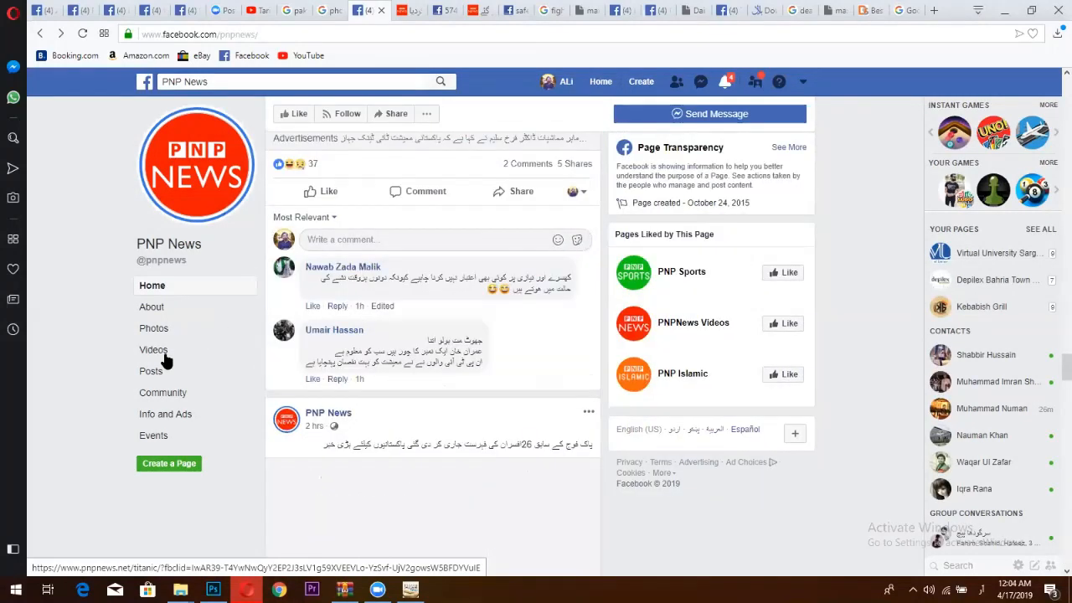
left_click(164, 353)
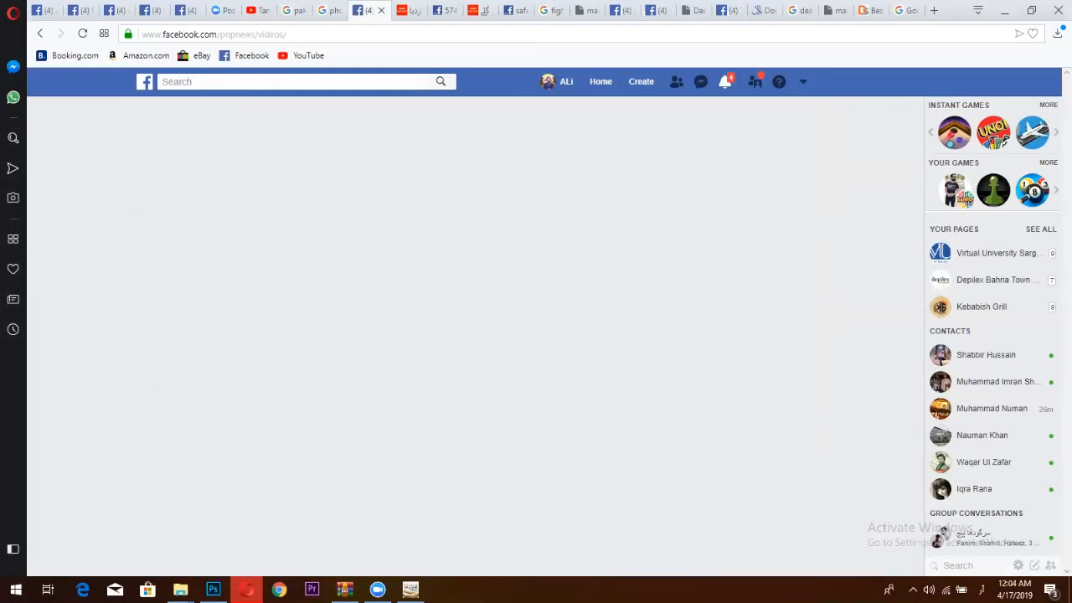
scroll(484, 362, "down", 7)
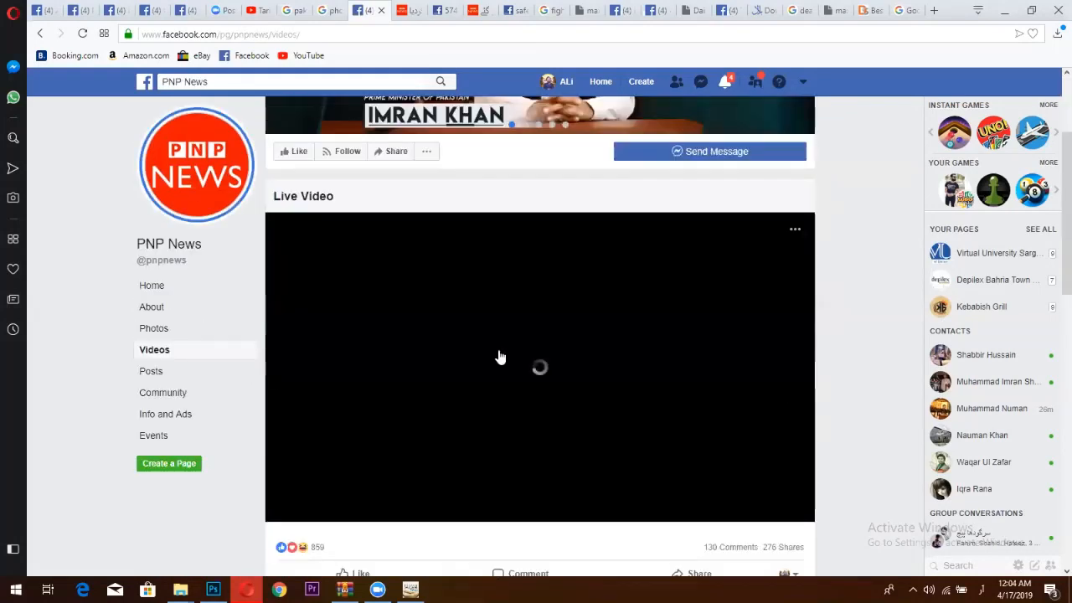
scroll(498, 355, "down", 2)
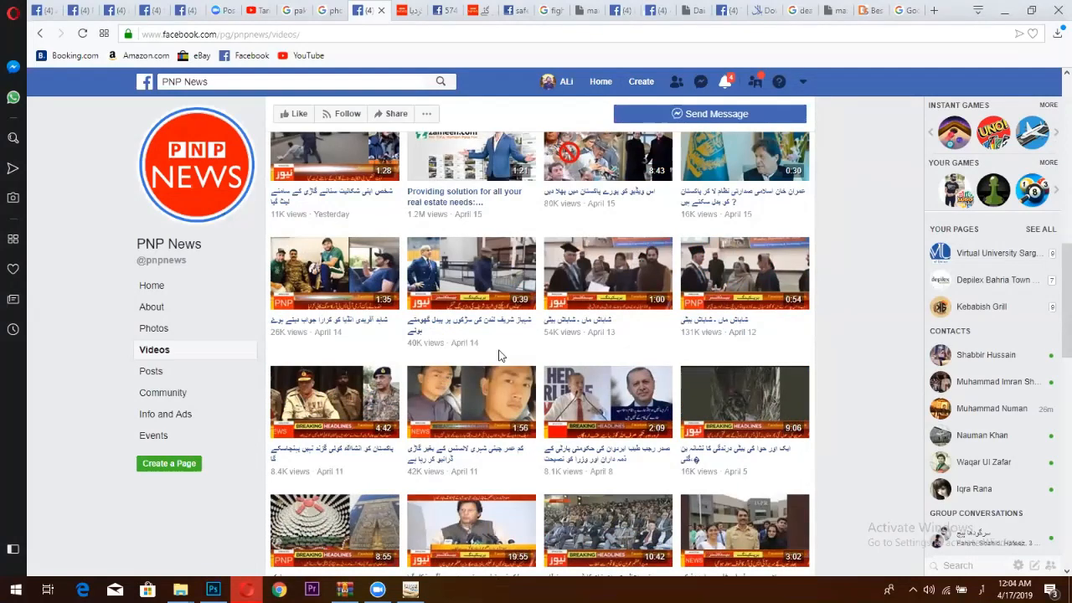
scroll(499, 357, "down", 10)
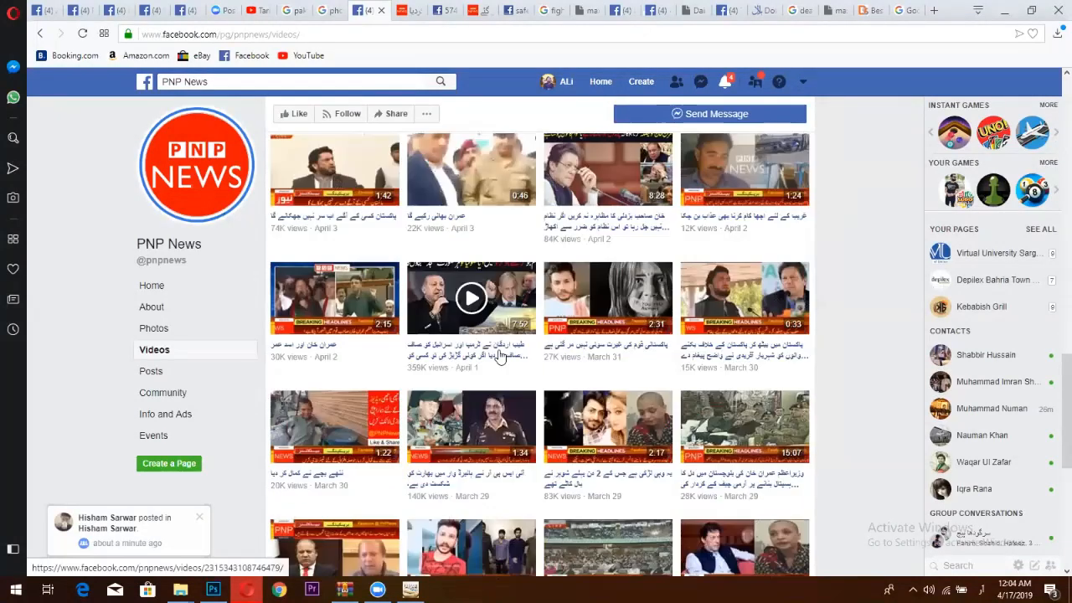
scroll(499, 357, "down", 5)
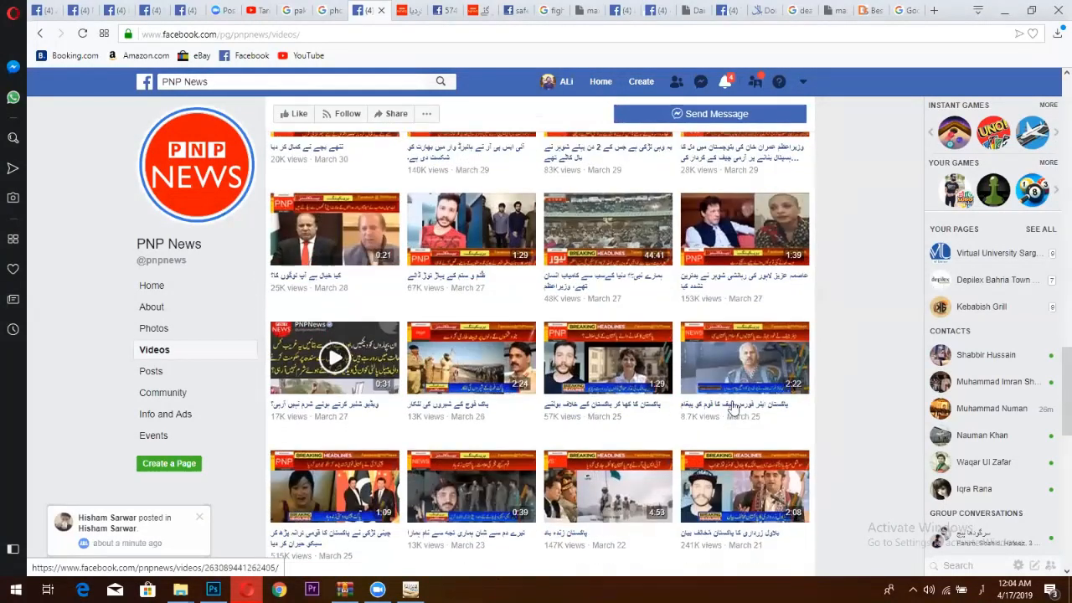
scroll(820, 398, "down", 5)
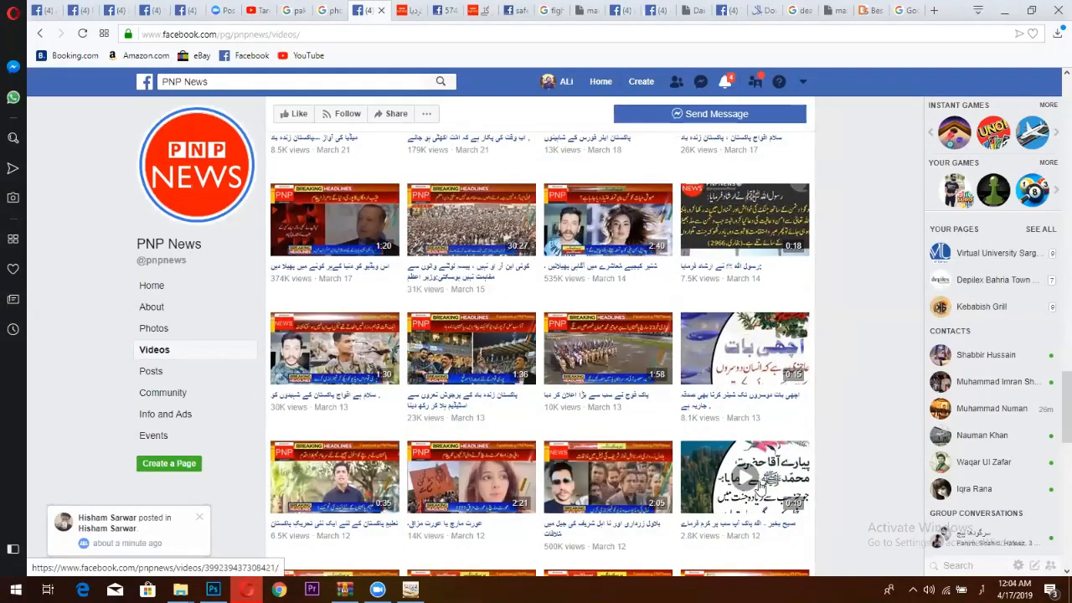
scroll(760, 481, "down", 1)
scroll(745, 473, "down", 2)
scroll(523, 477, "down", 1)
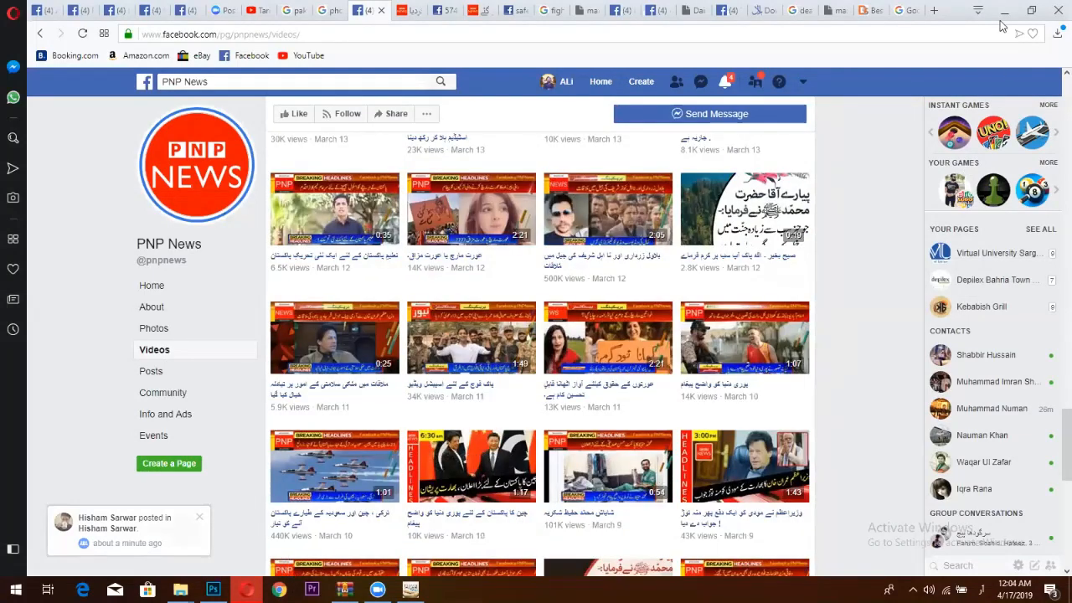
Return to Photoshop, take the Quick Selection tool, and look through the open document tabs.
left_click(1004, 10)
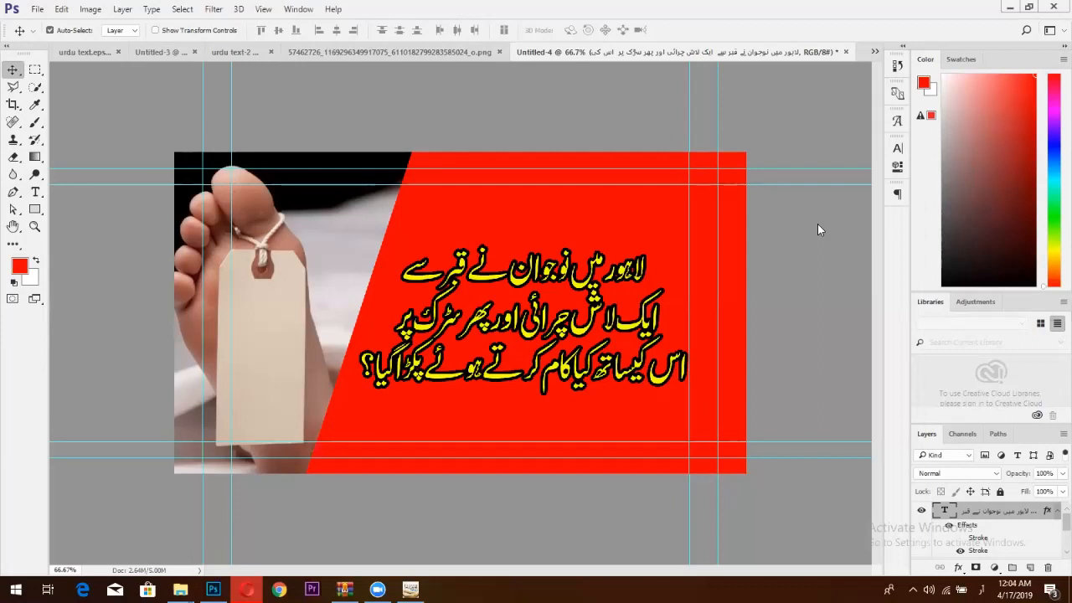
left_click(36, 87)
left_click(335, 51)
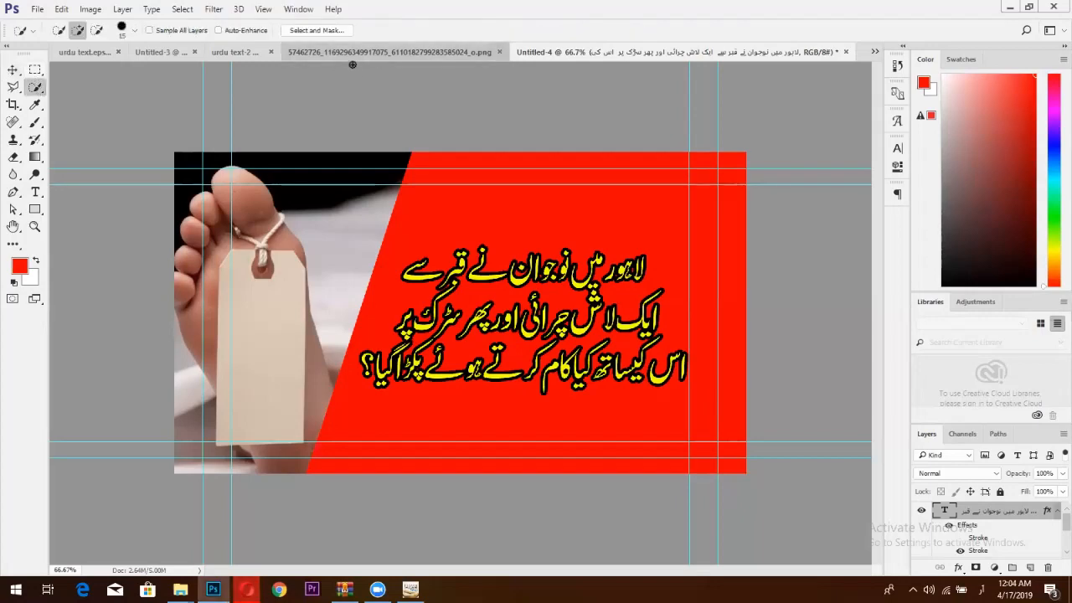
left_click(270, 49)
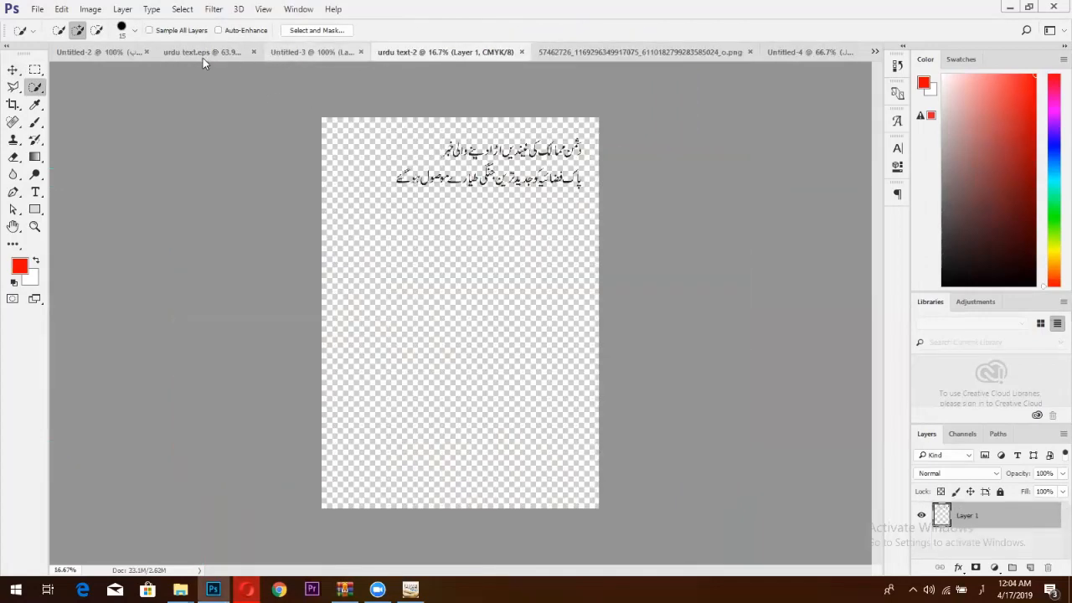
left_click(203, 55)
left_click(117, 54)
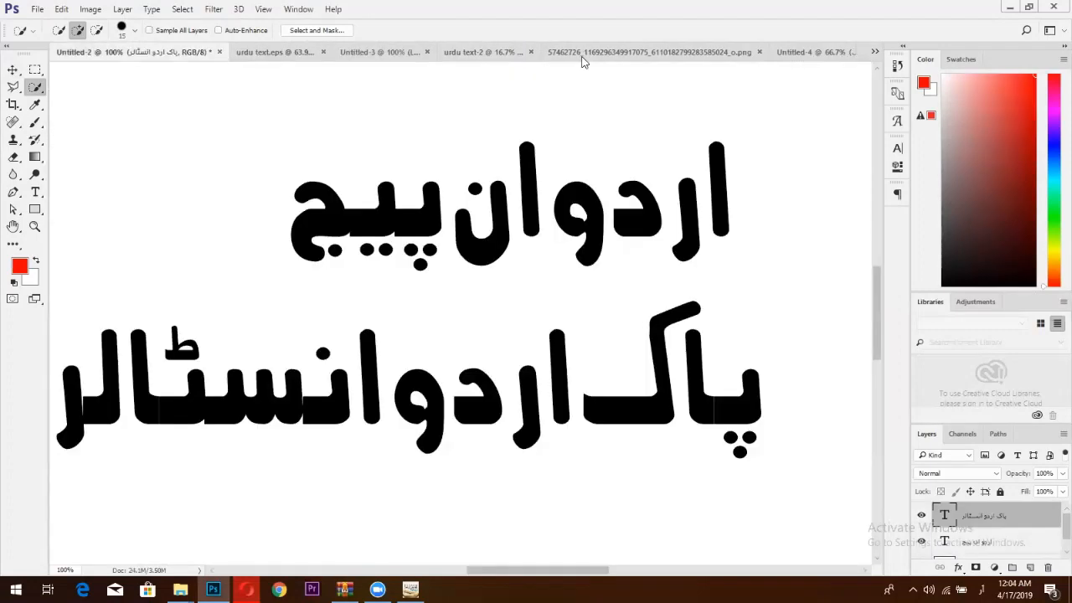
left_click(596, 49)
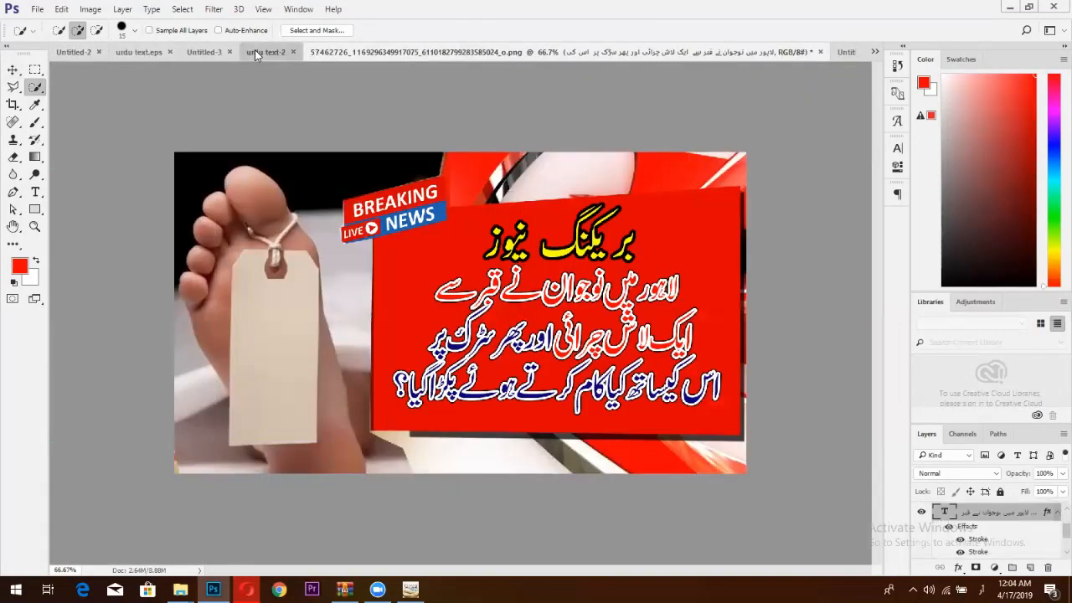
Close urdu text.eps without saving, then paint a selection over the tagged foot in Untitled-3.
double_click(254, 50)
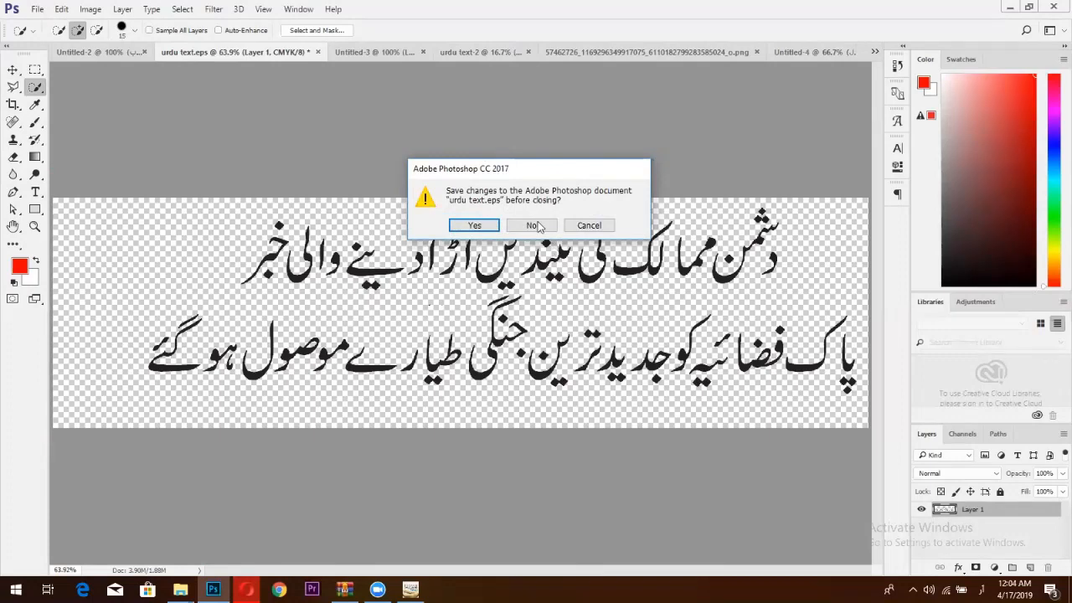
left_click(532, 224)
left_click(379, 52)
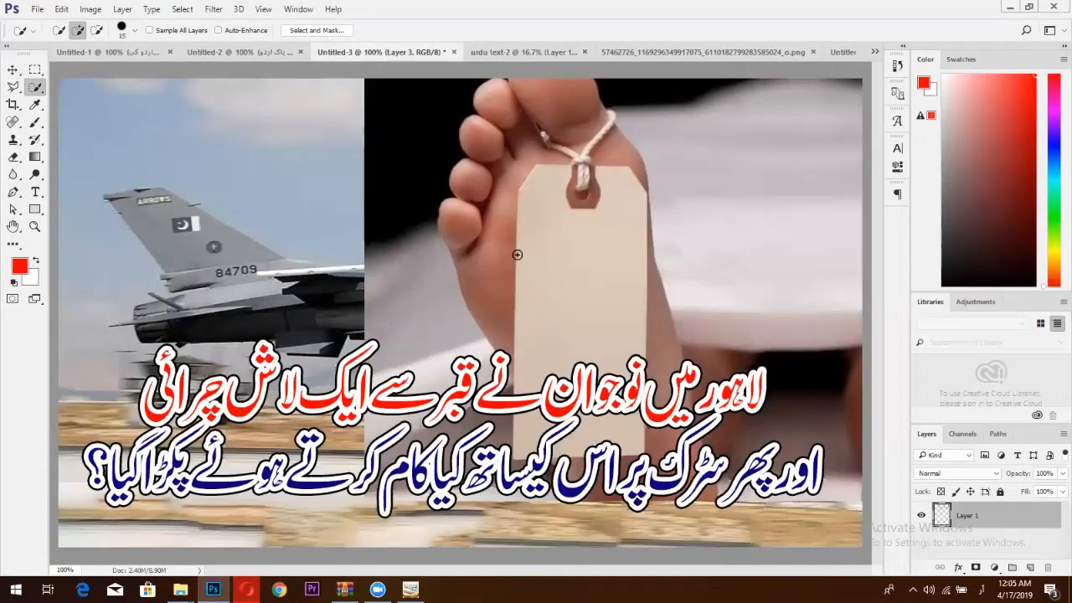
mouse_move(520, 171)
left_mouse_down()
mouse_move(512, 179)
mouse_move(555, 107)
mouse_move(661, 358)
mouse_move(596, 335)
left_mouse_up()
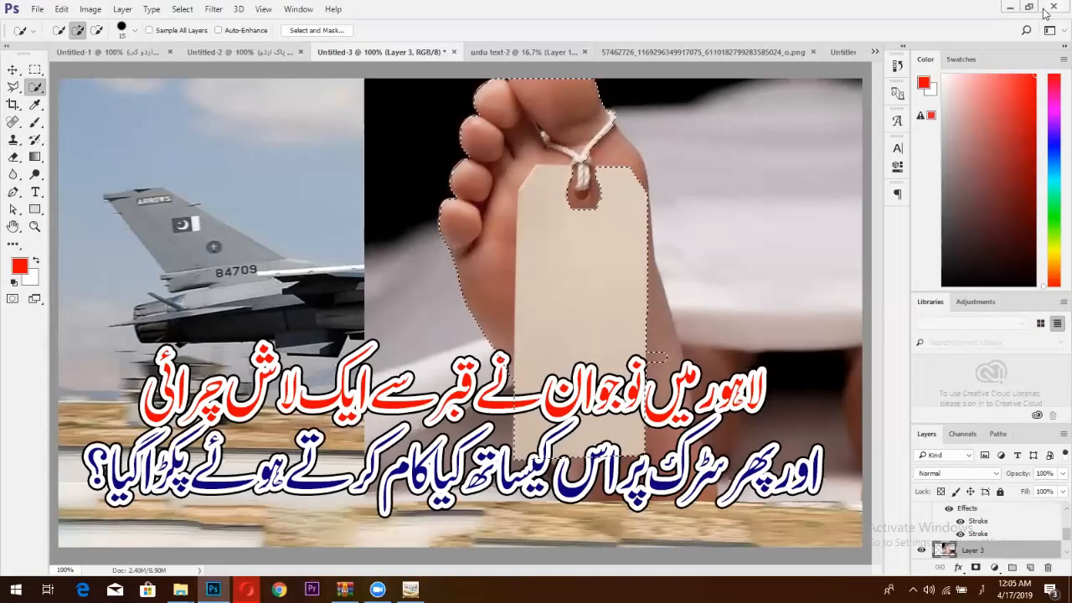
Minimize Photoshop to show the Windows desktop.
left_click(1009, 7)
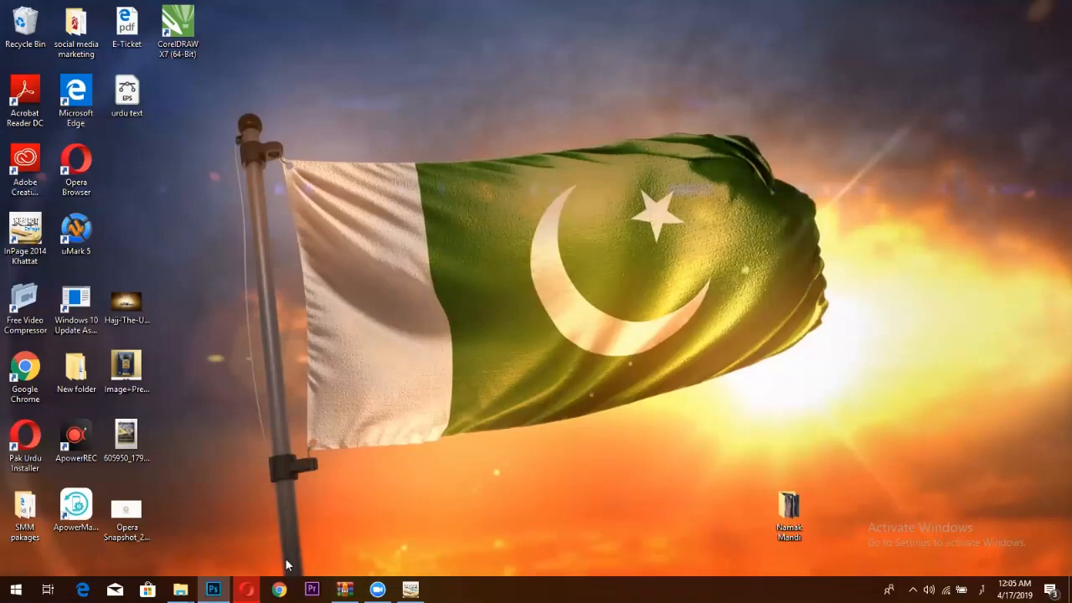
Bring Opera back to the Facebook home feed, glance at notifications, and scroll the feed.
left_click(246, 589)
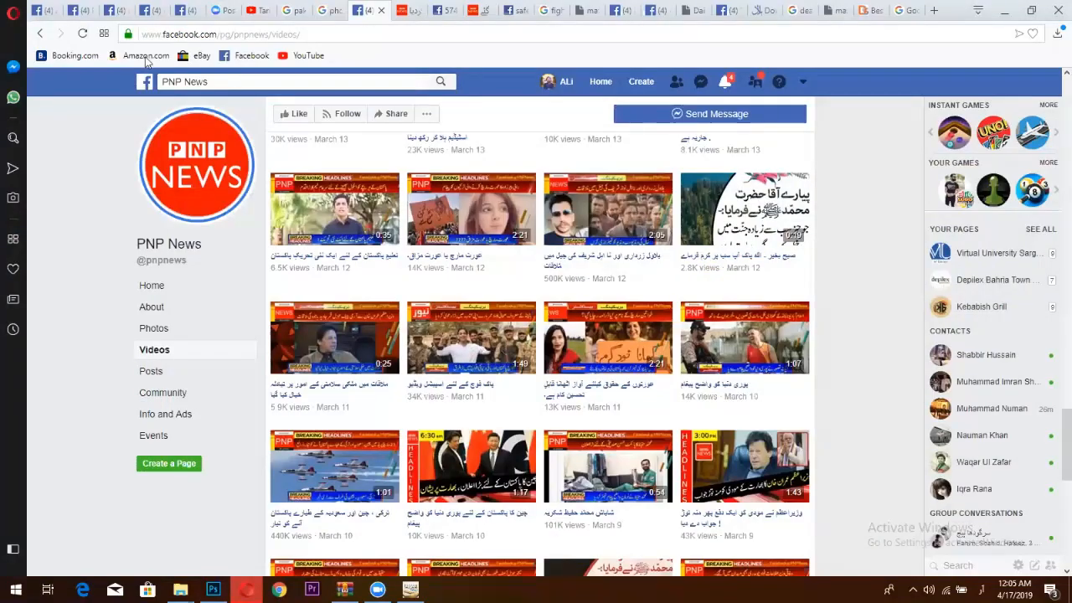
left_click(145, 81)
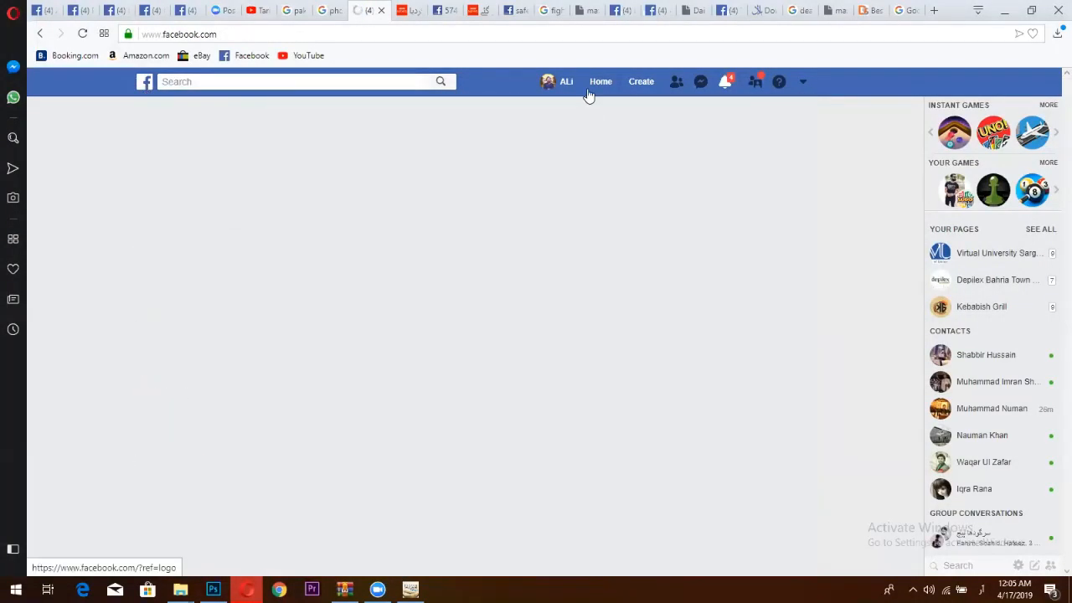
left_click(730, 83)
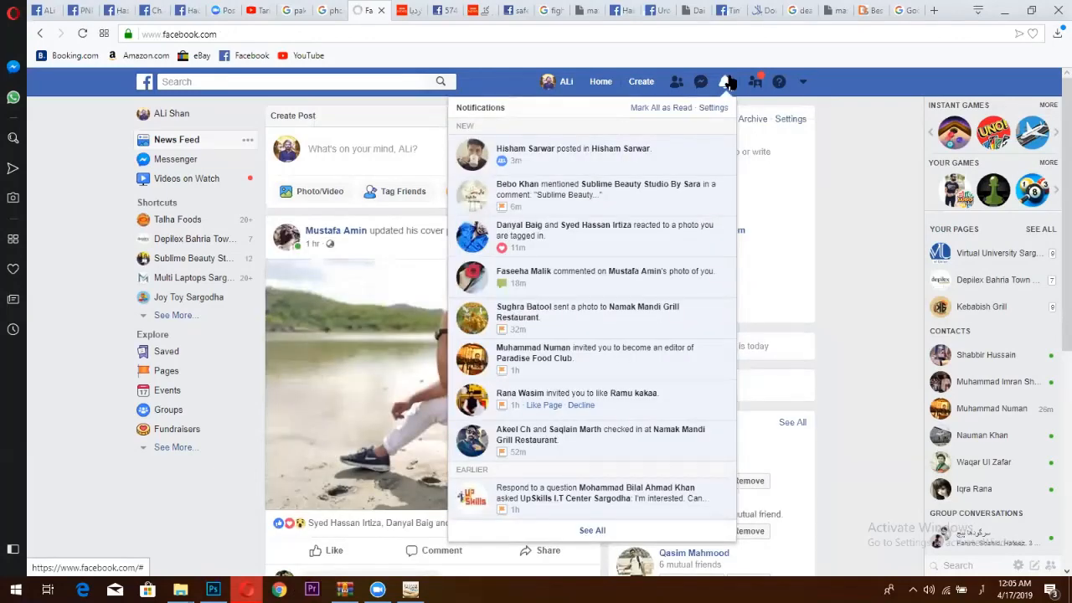
left_click(725, 88)
scroll(609, 249, "down", 3)
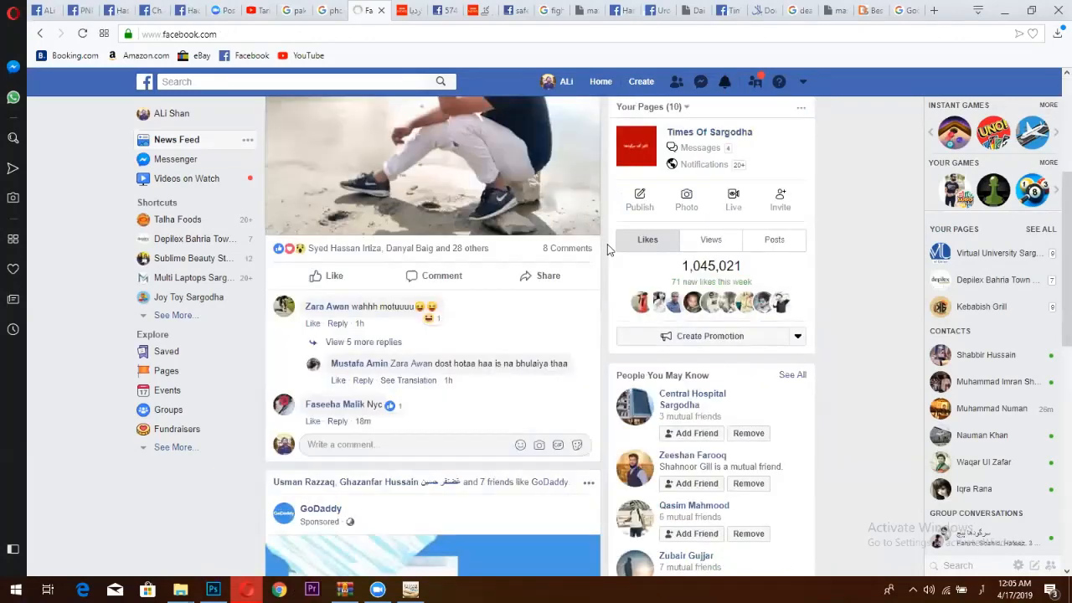
scroll(609, 250, "down", 3)
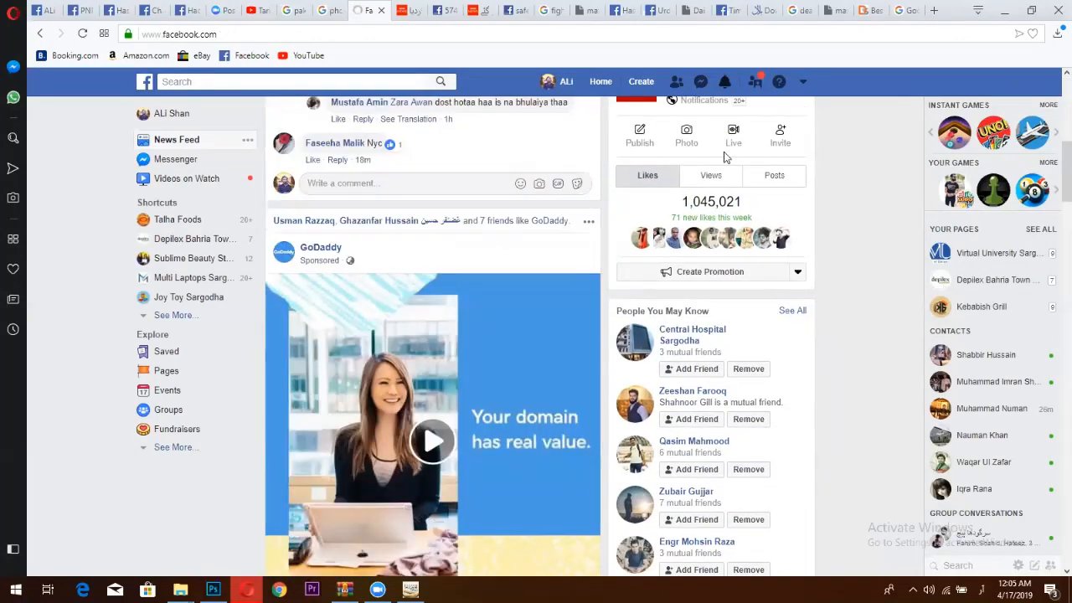
View the pizza and yellow-outfit photos in a recent Messenger chat, then go to the dynamikskills.com tab.
left_click(700, 83)
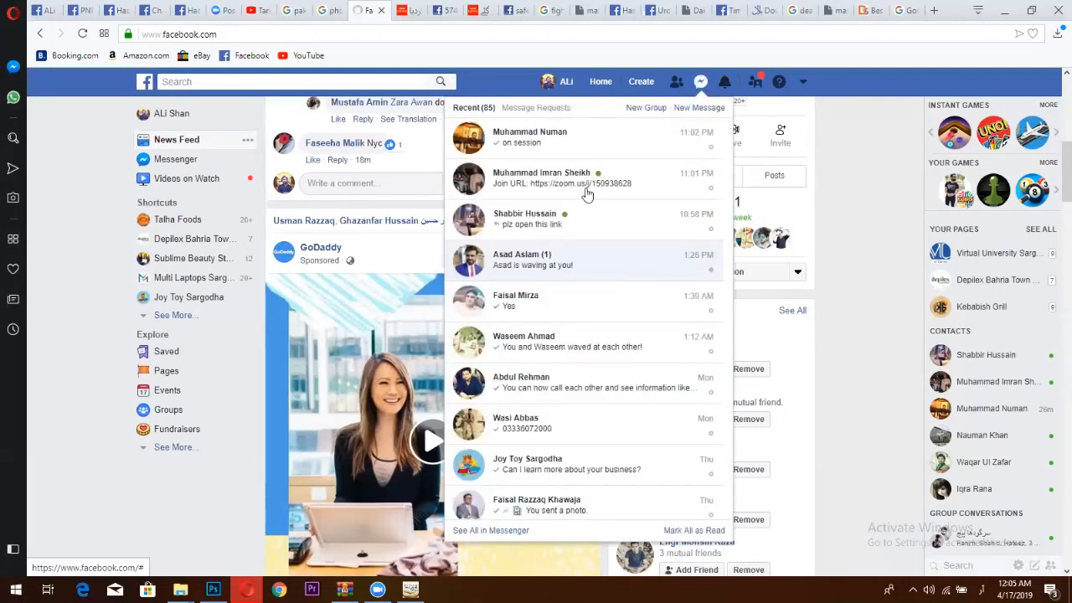
left_click(587, 189)
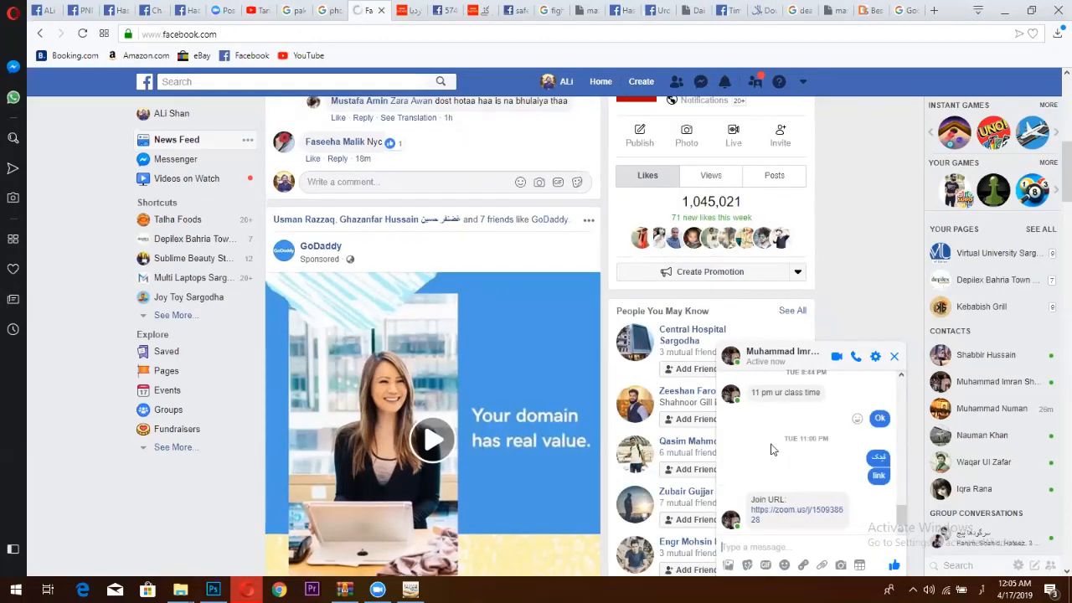
scroll(772, 451, "up", 10)
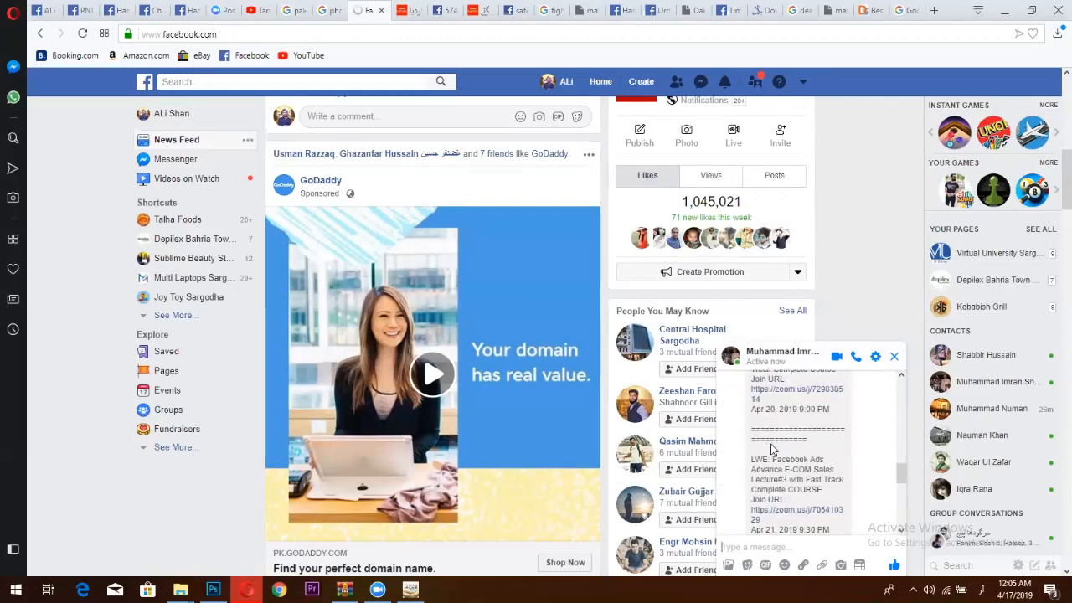
scroll(772, 450, "up", 10)
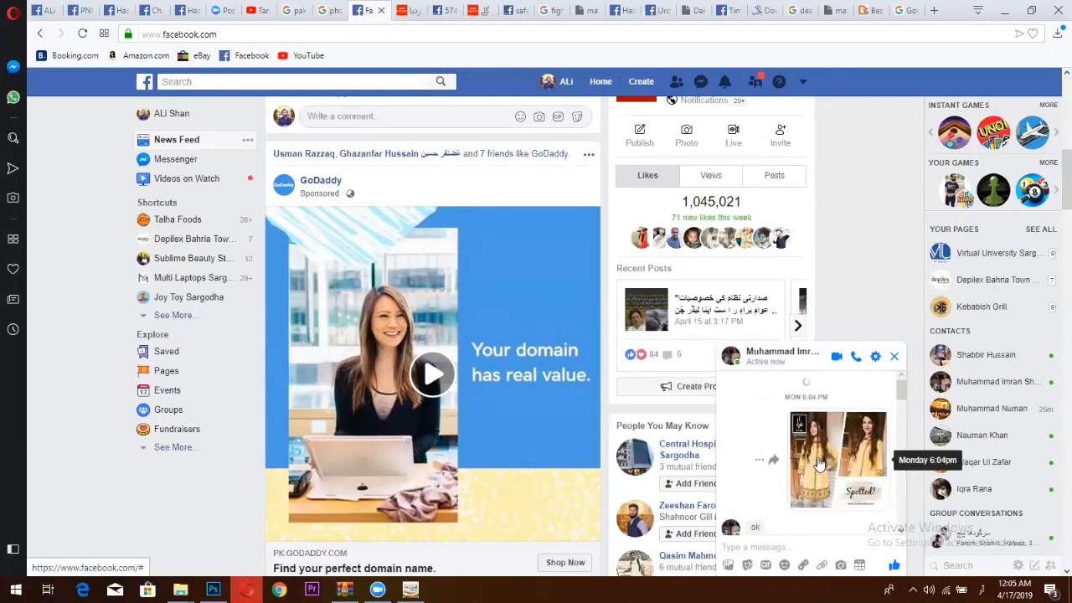
scroll(819, 463, "up", 5)
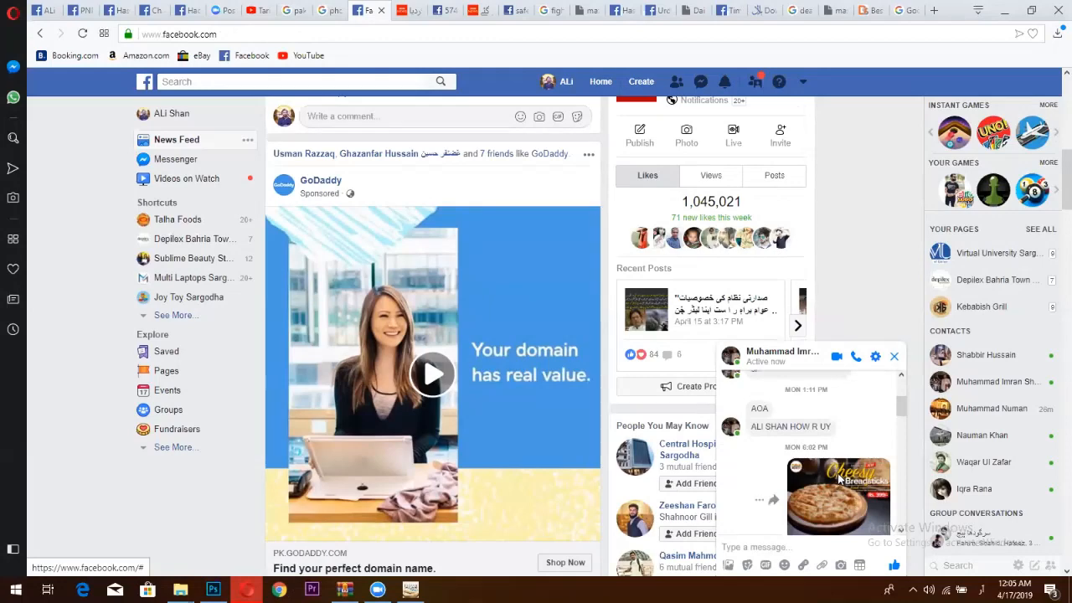
left_click(839, 477)
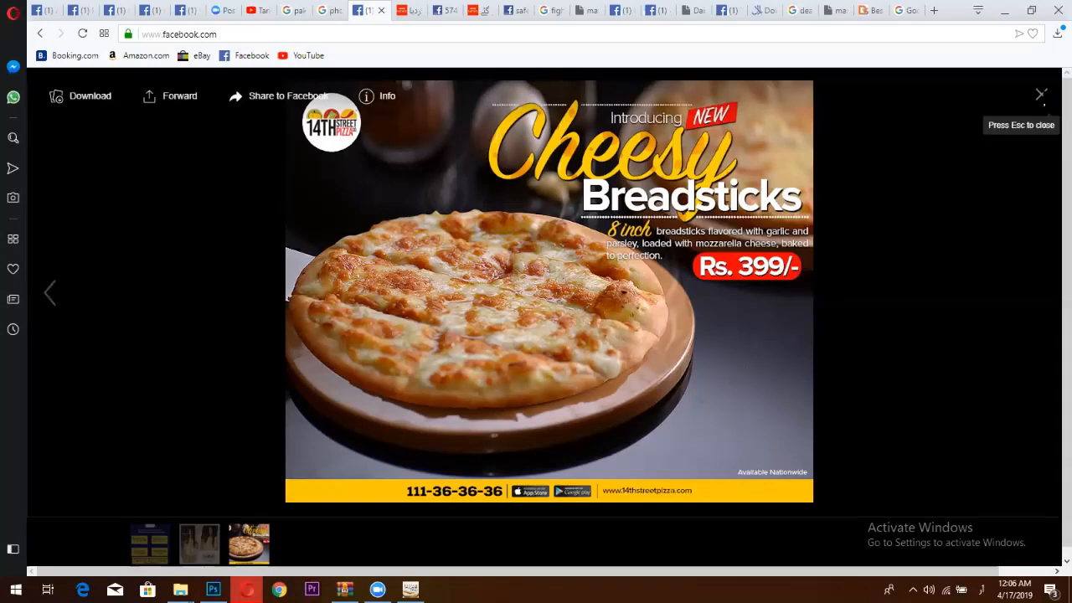
key("Escape")
scroll(820, 443, "down", 2)
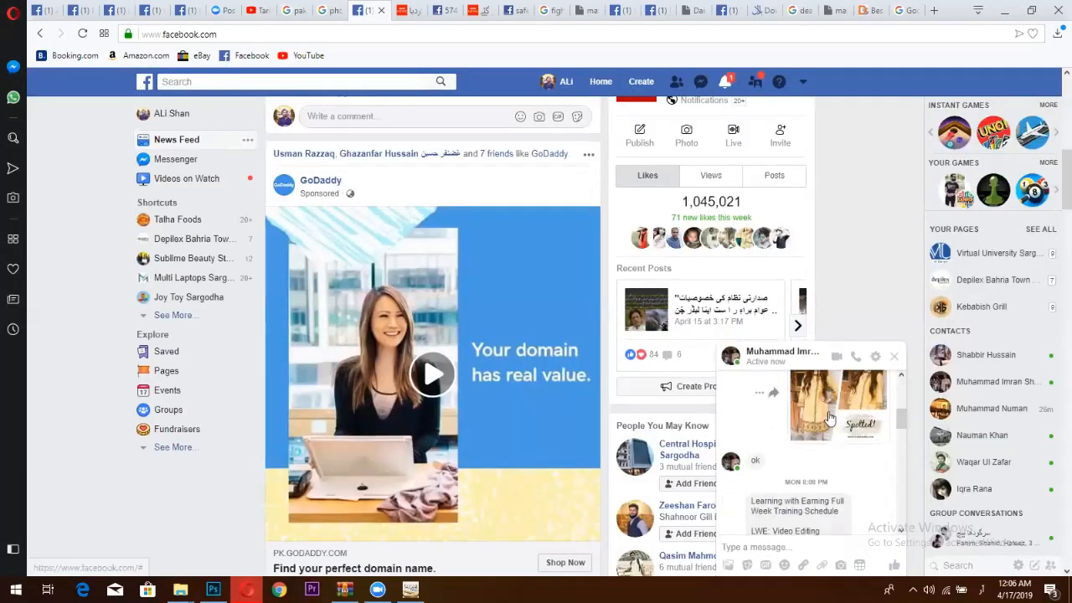
left_click(829, 413)
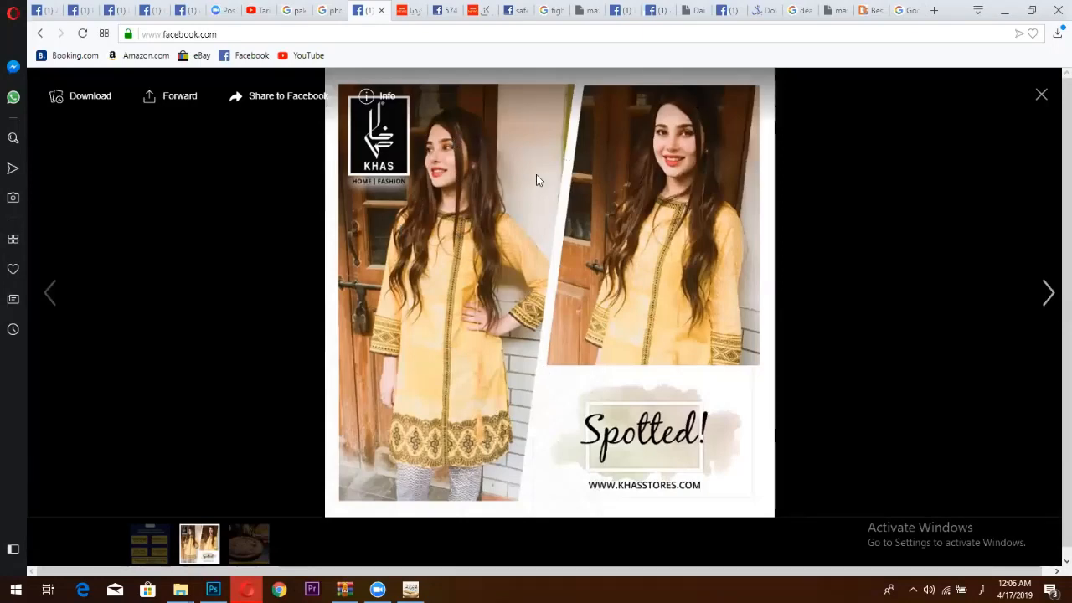
left_click(873, 9)
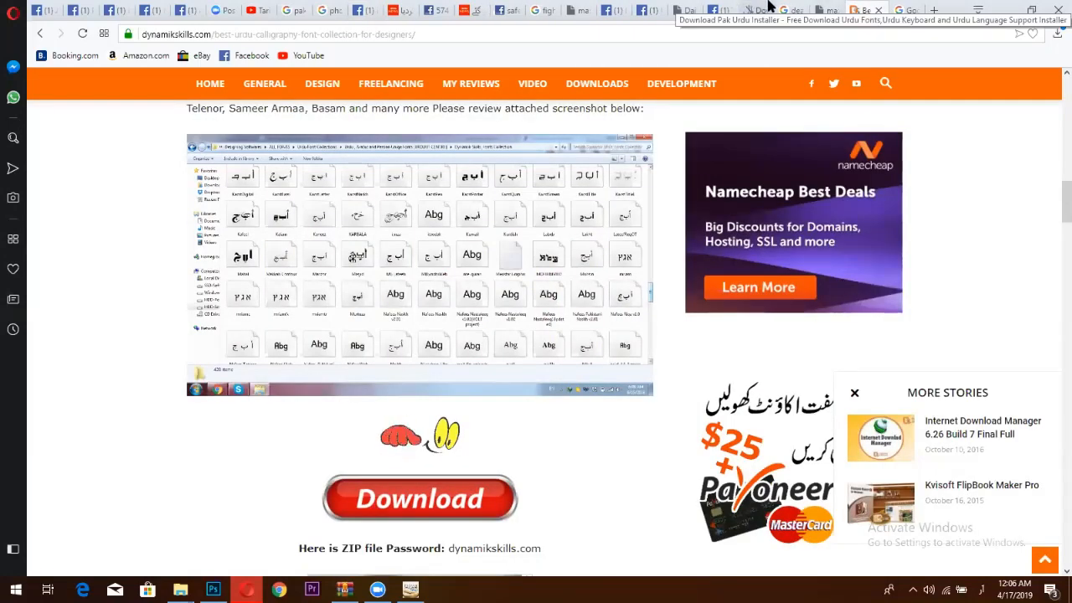